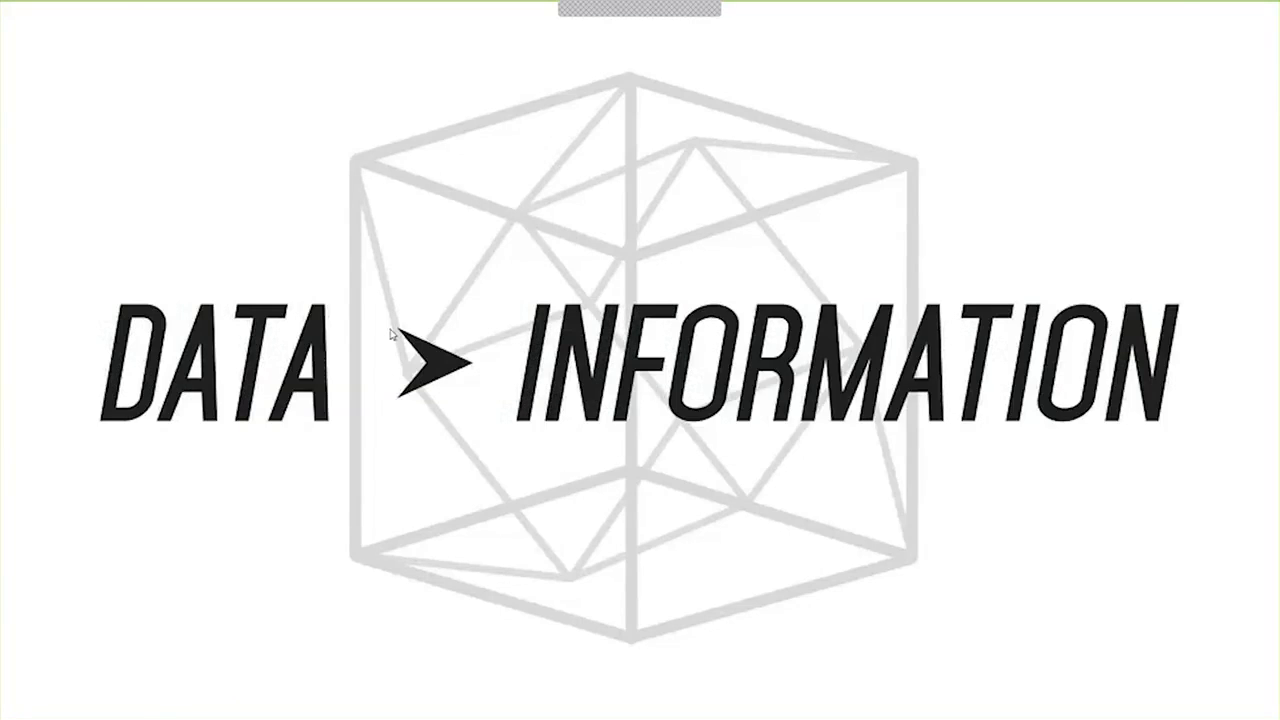
# Leave the slideshow, switch to InfraWorks 360 and start a new model in an enlarged Model Builder window.
pyautogui.press('Escape')
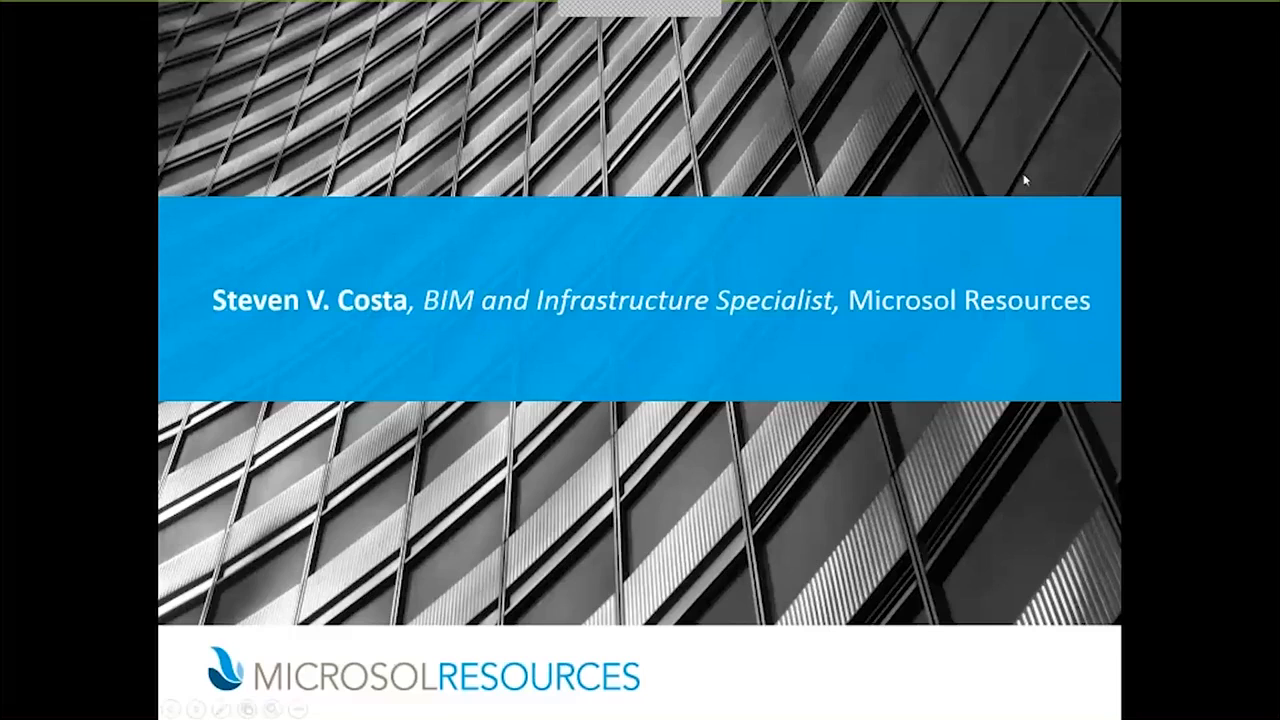
pyautogui.hotkey('alt', 'Tab')
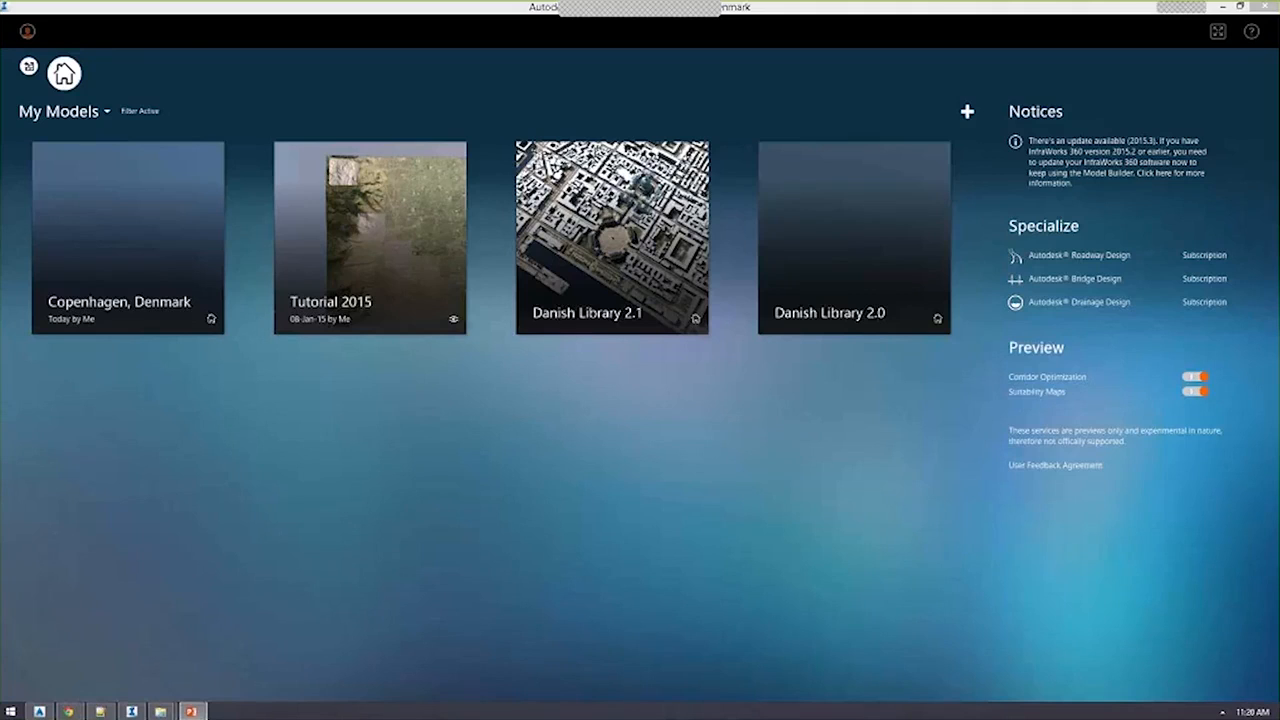
pyautogui.click(966, 111)
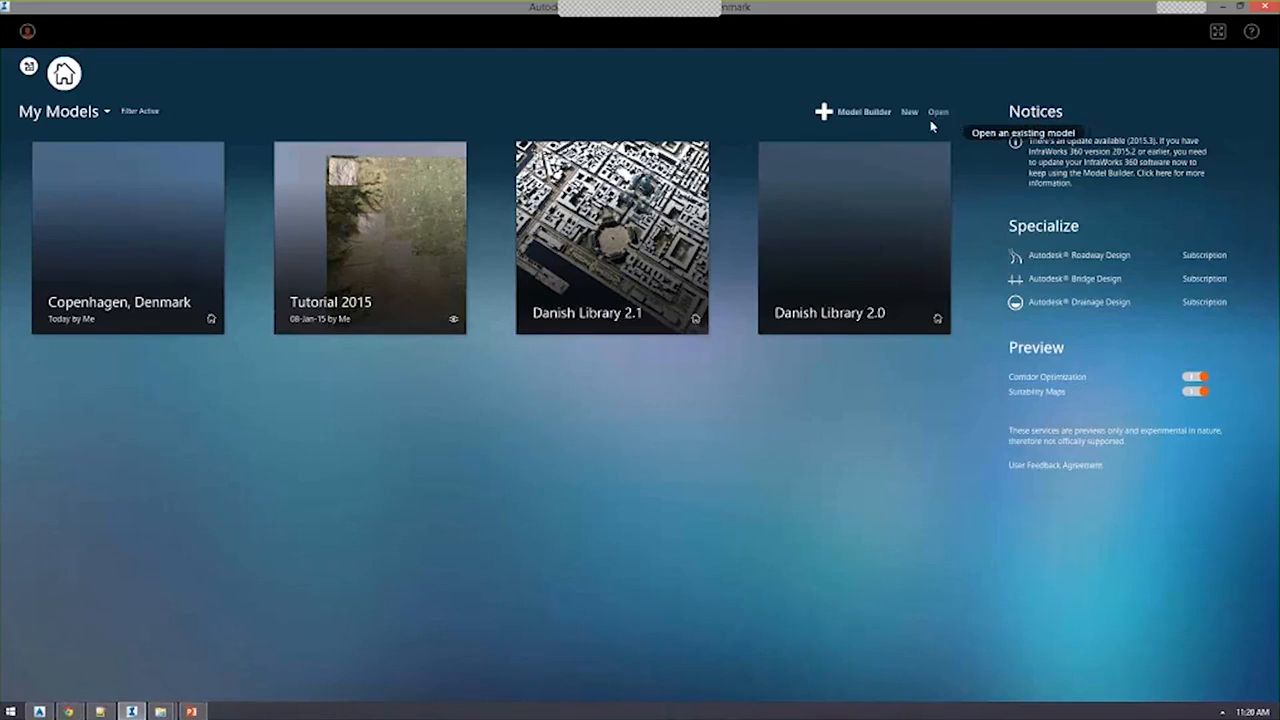
pyautogui.click(848, 117)
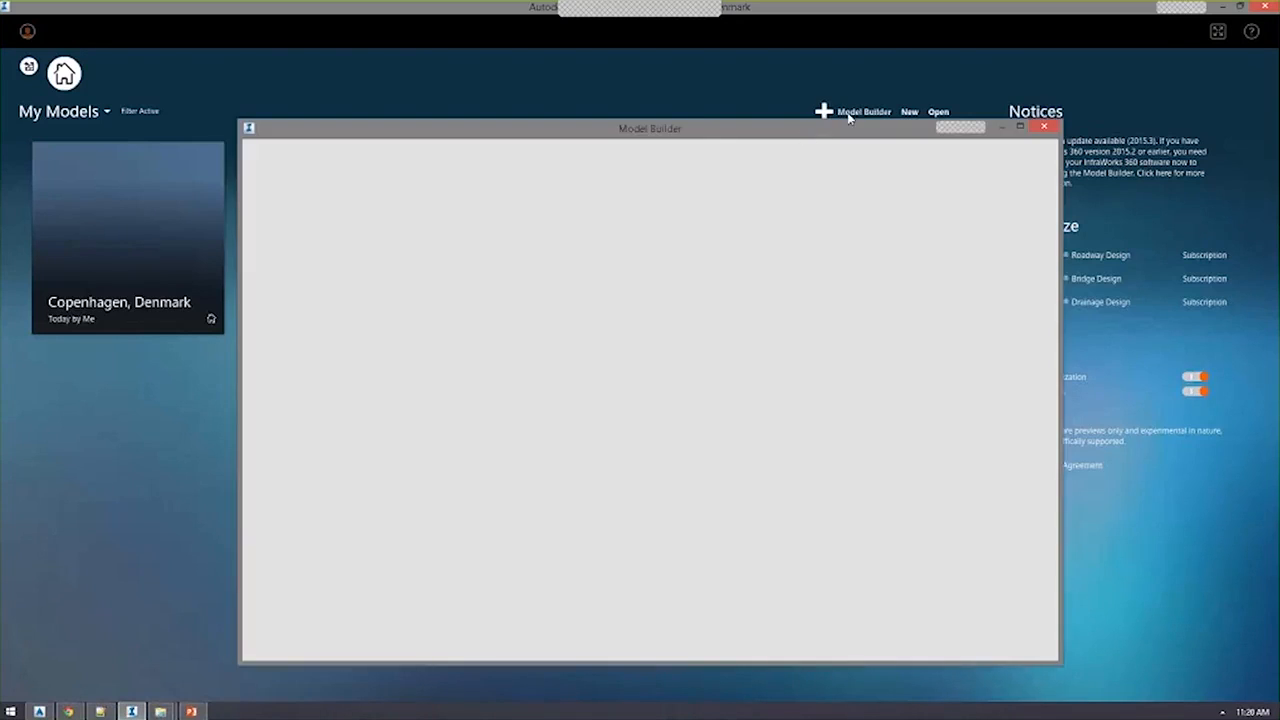
pyautogui.moveTo(783, 137); pyautogui.dragTo(609, 47)
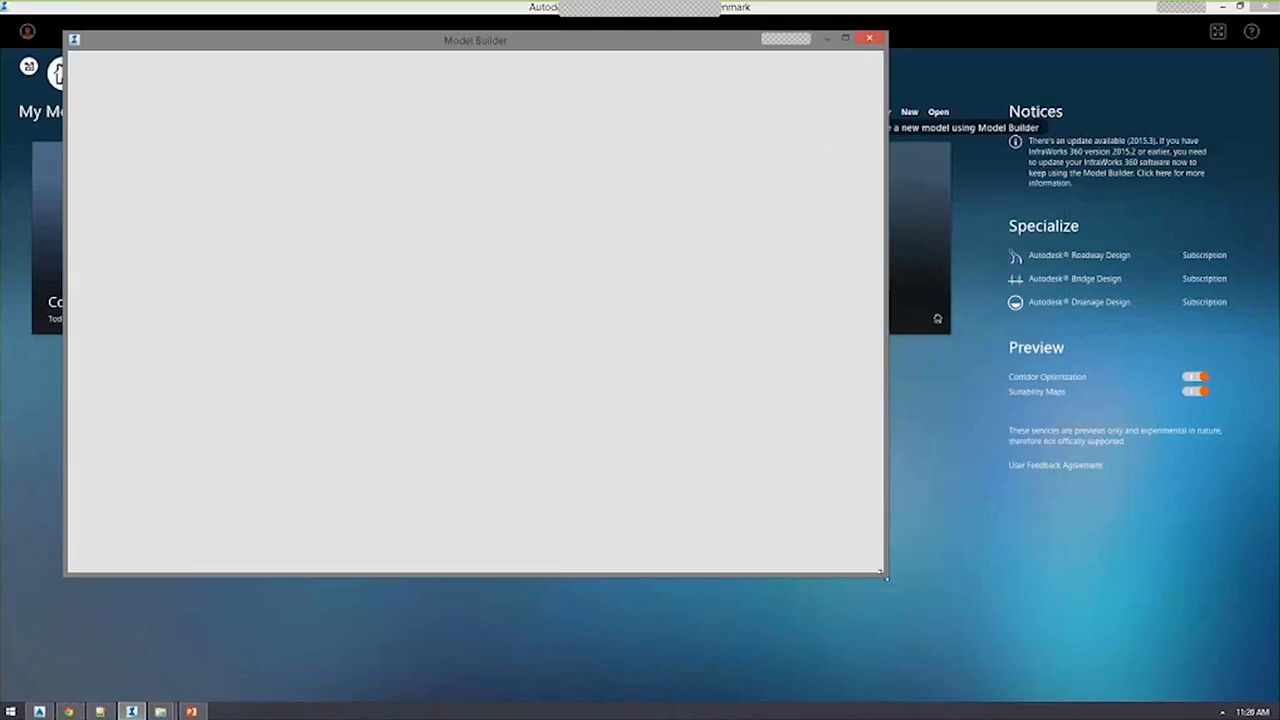
pyautogui.moveTo(884, 576); pyautogui.dragTo(1127, 687)
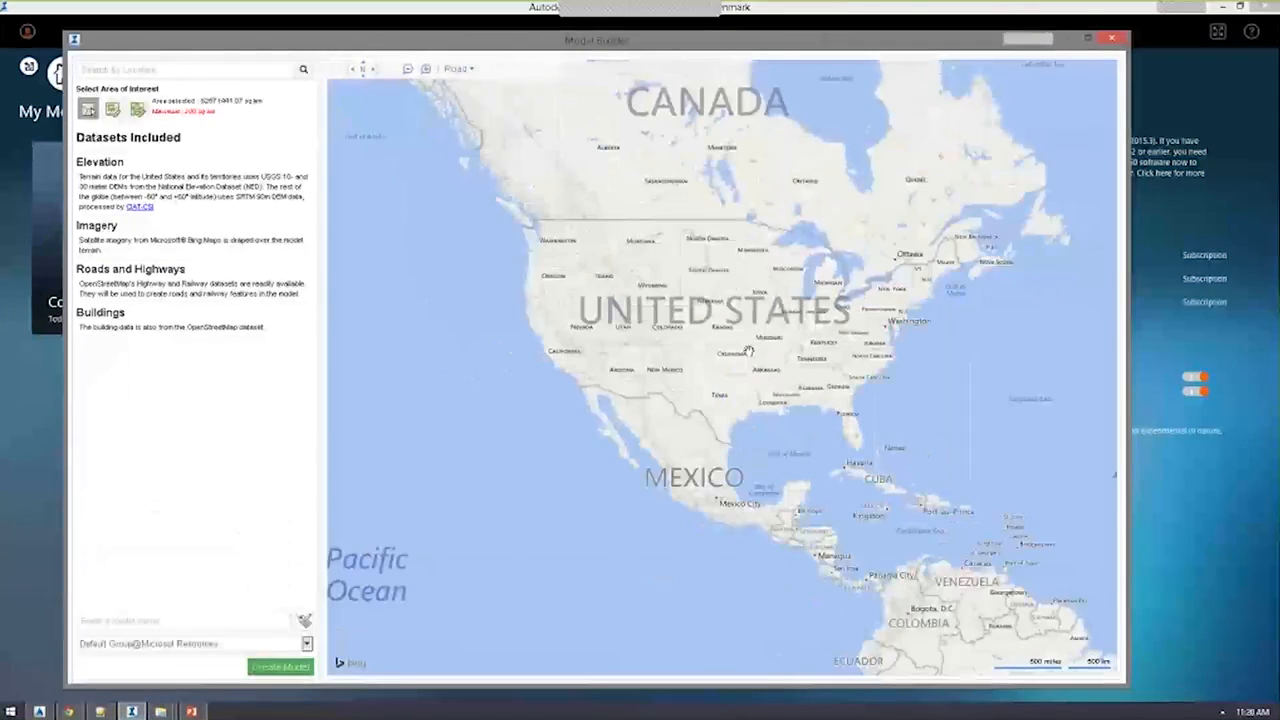
# Locate the company's street address and postal code on the Model Builder map as the area of interest.
pyautogui.click(195, 70)
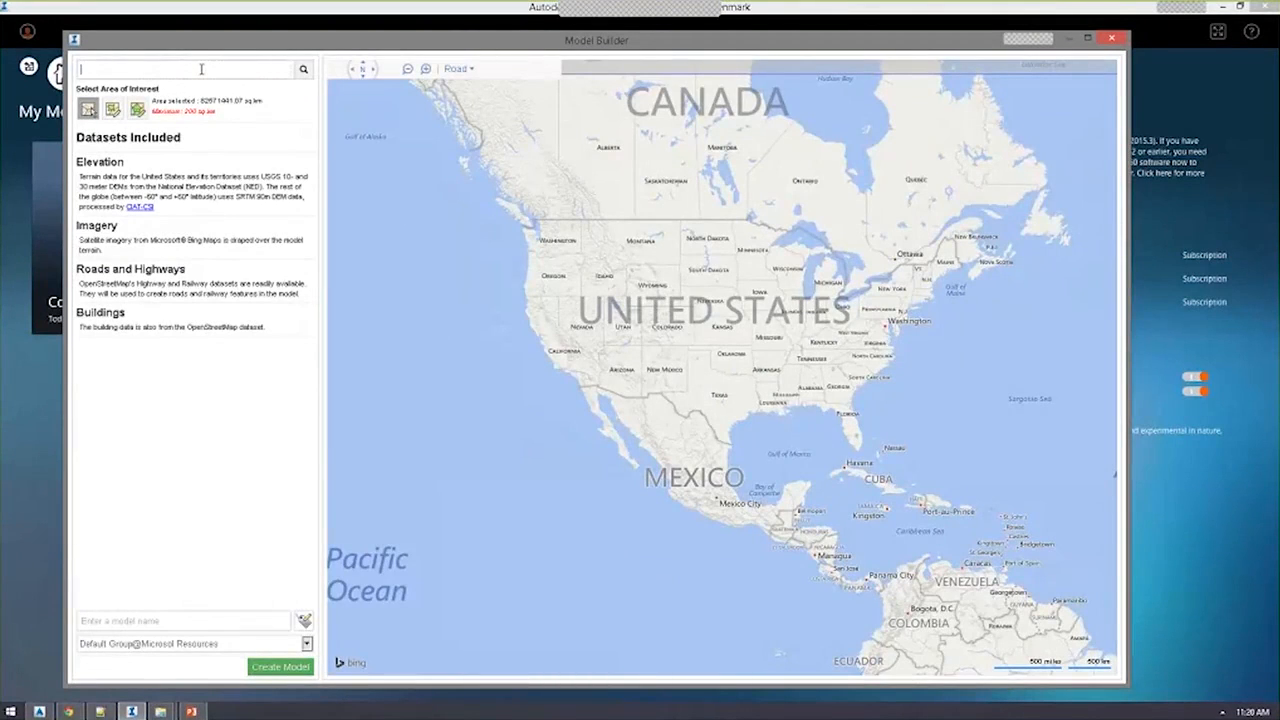
pyautogui.write('214 west 29th stereet ')
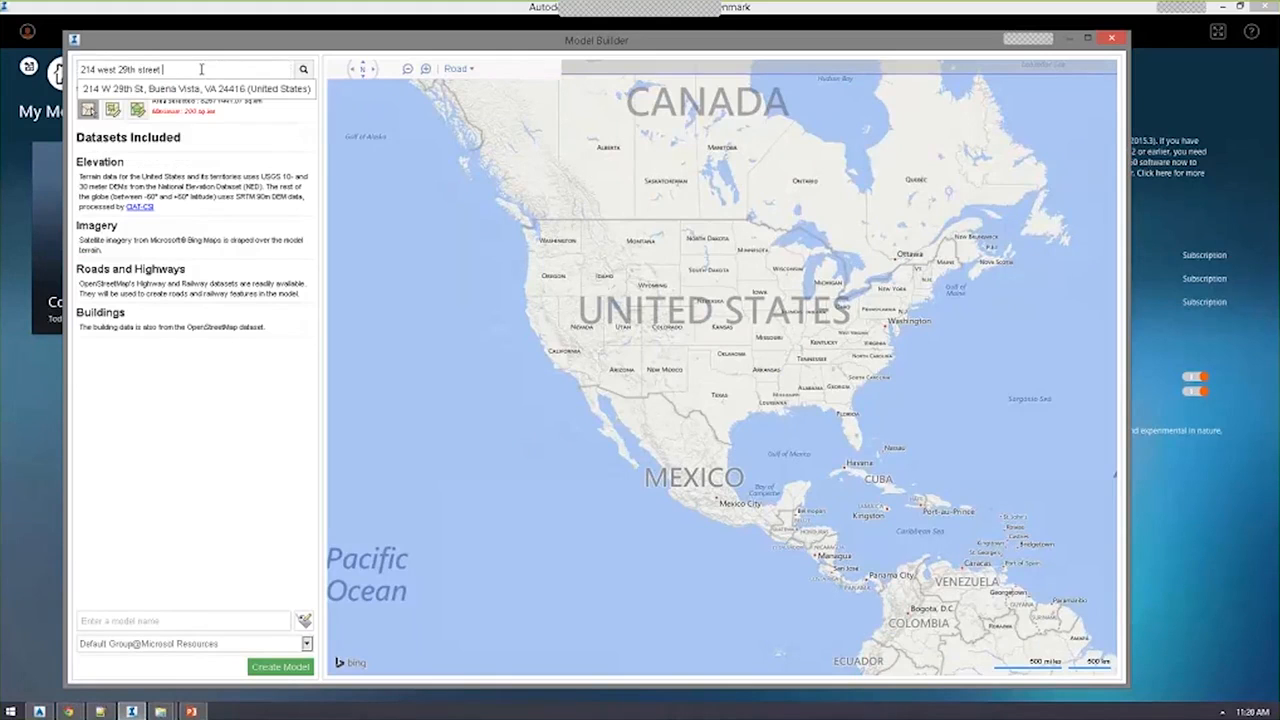
pyautogui.write('10001')
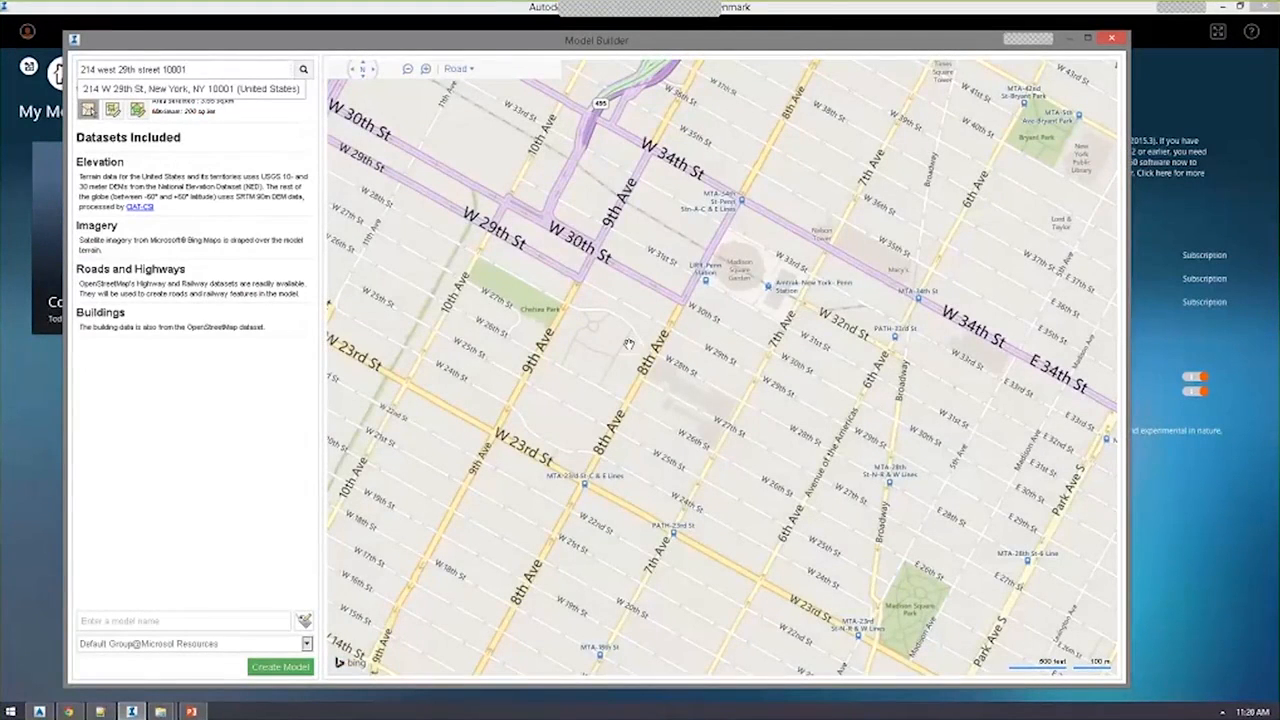
pyautogui.click(294, 146)
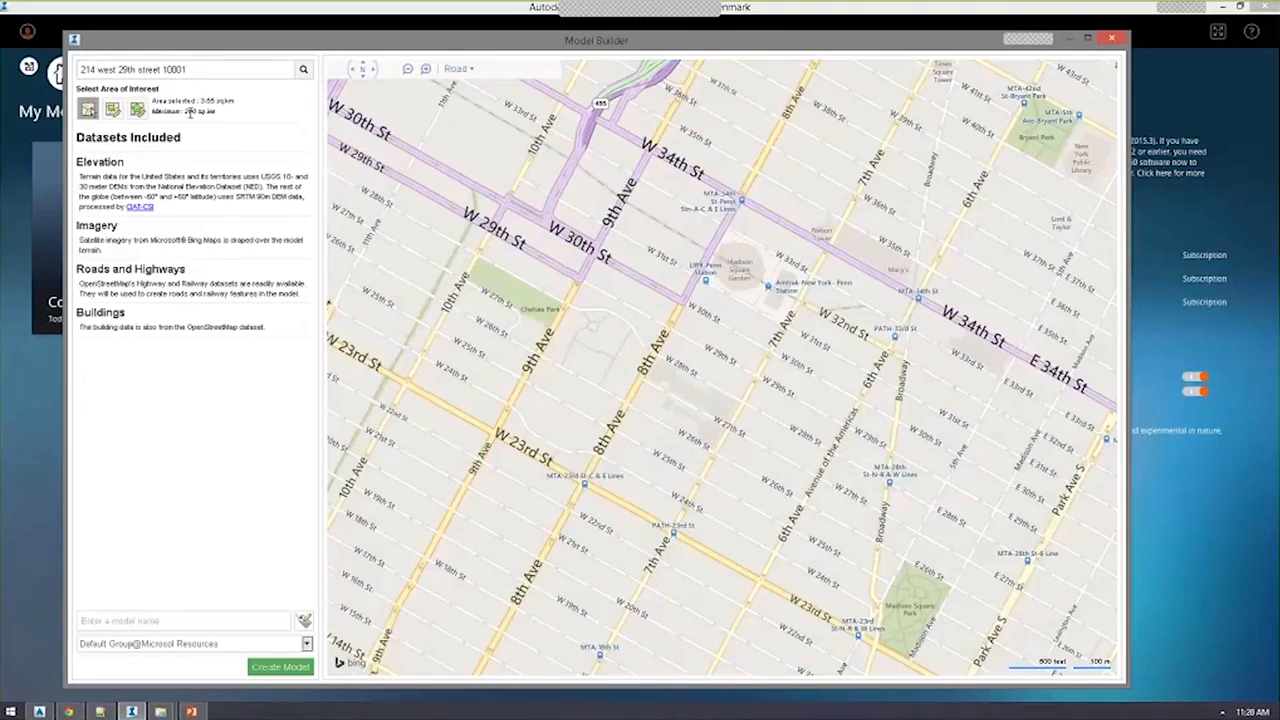
pyautogui.moveTo(216, 112); pyautogui.dragTo(154, 121)
# Name the model "Microsol Resources HQ", submit it for creation under the default group, and close Model Builder.
pyautogui.click(155, 617)
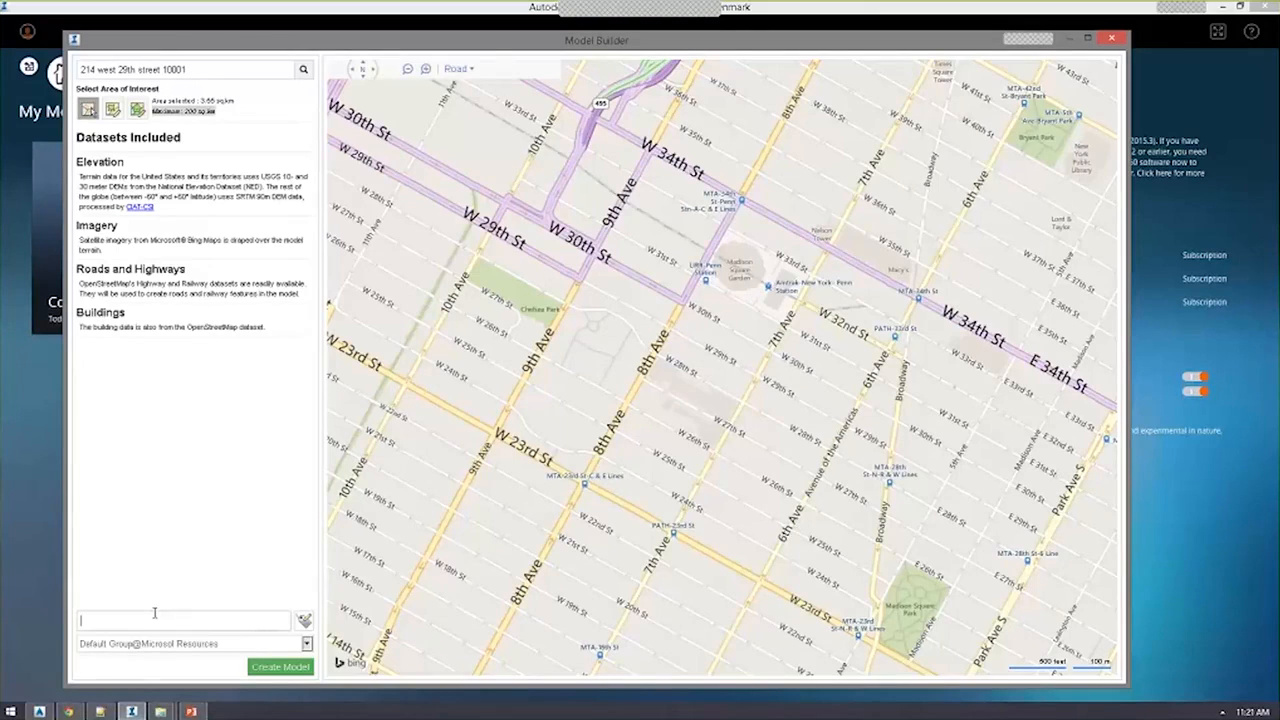
pyautogui.write('Microsoft')
pyautogui.write(' Res')
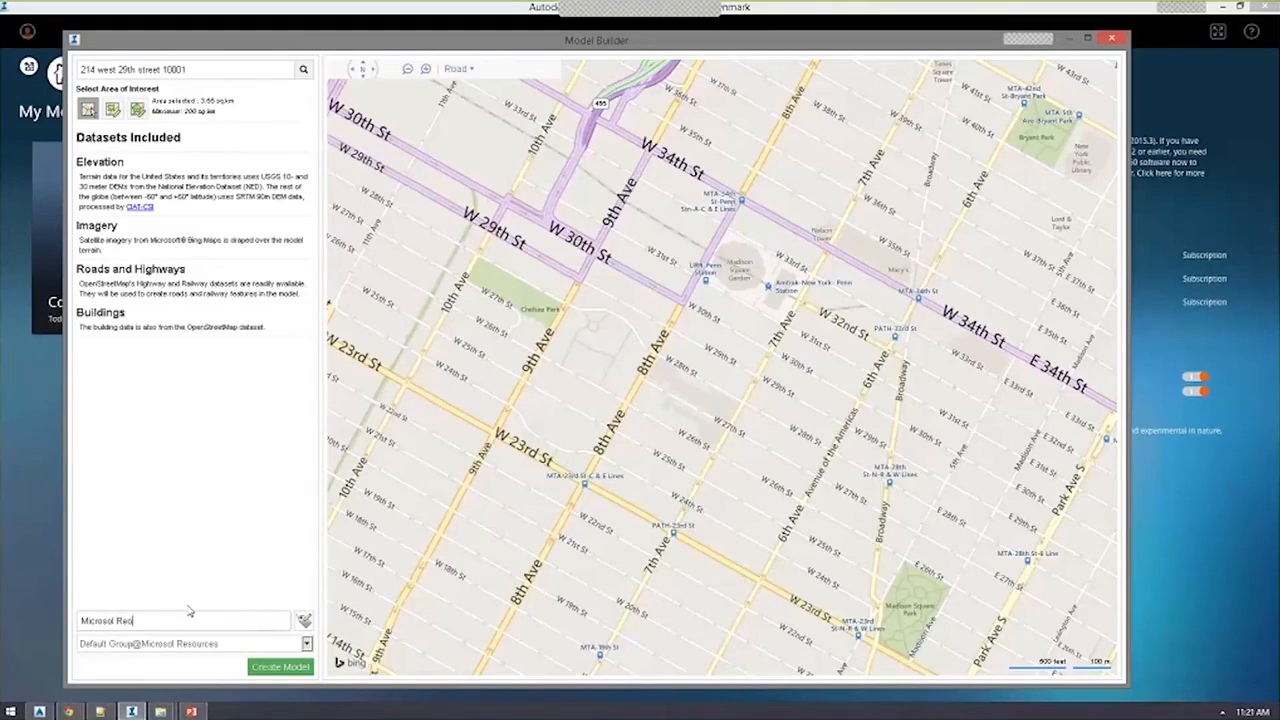
pyautogui.write('ources HQ')
pyautogui.click(281, 667)
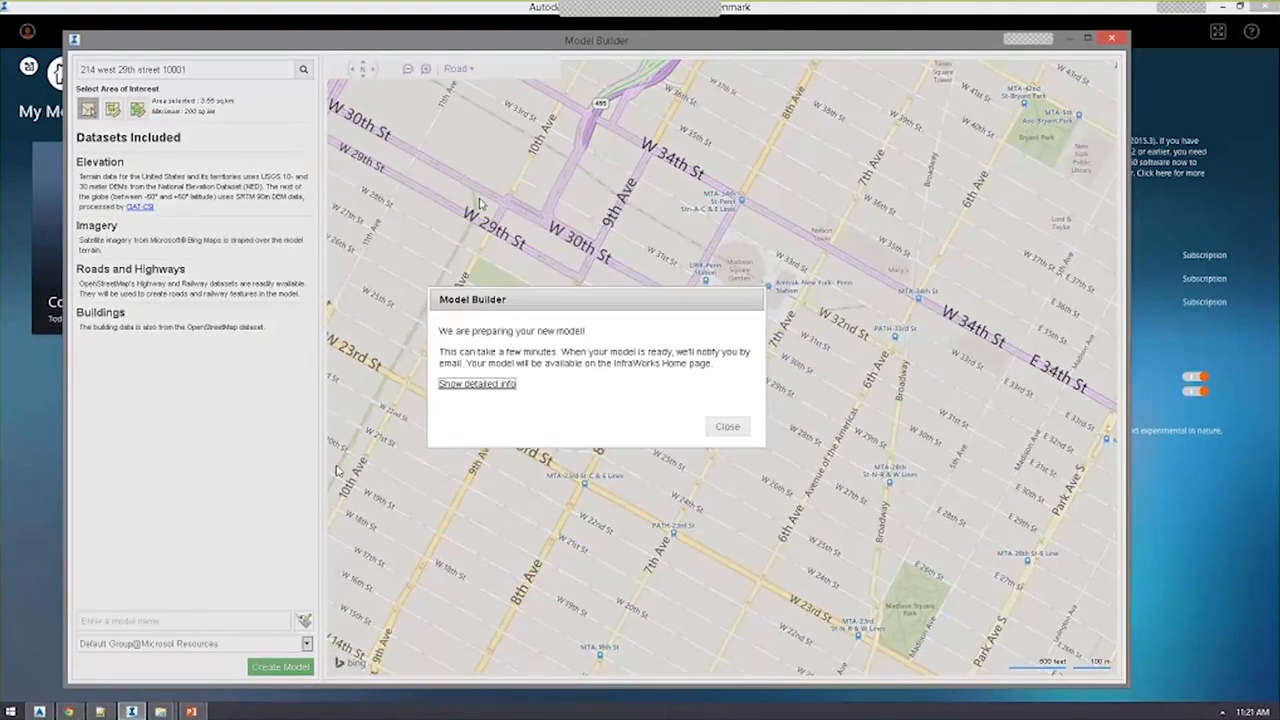
pyautogui.moveTo(436, 329); pyautogui.dragTo(678, 379)
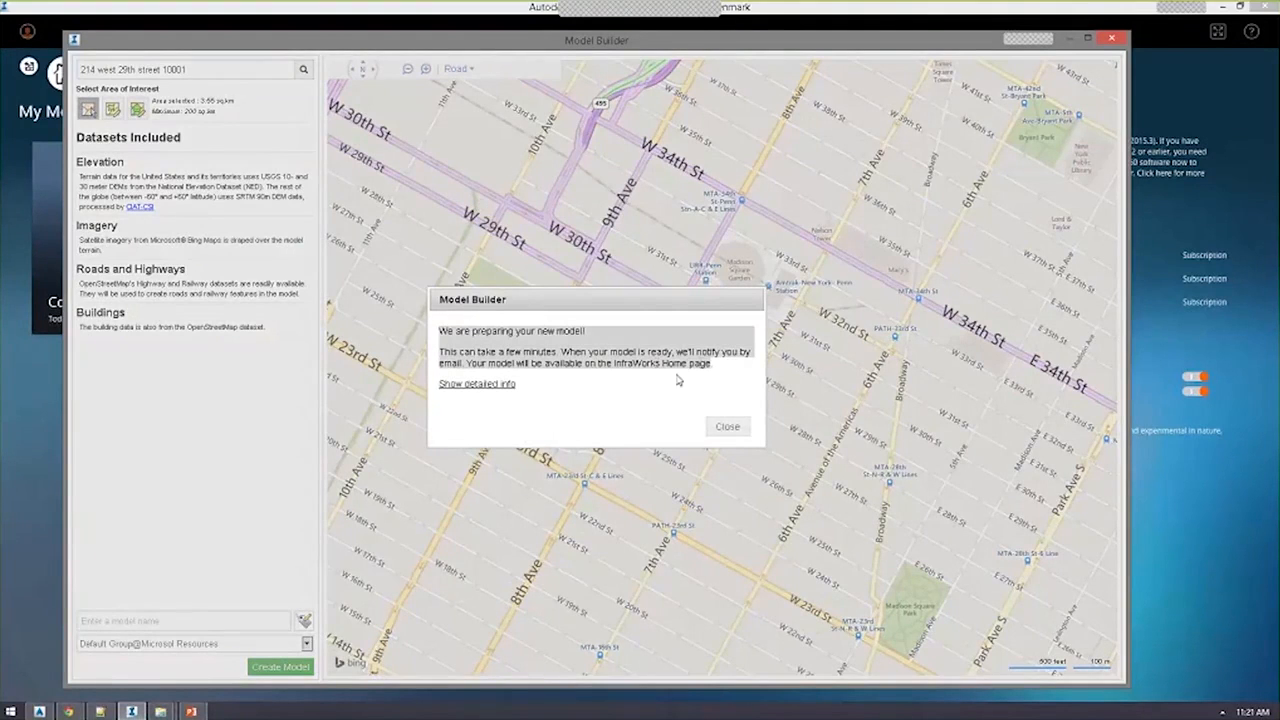
pyautogui.click(727, 427)
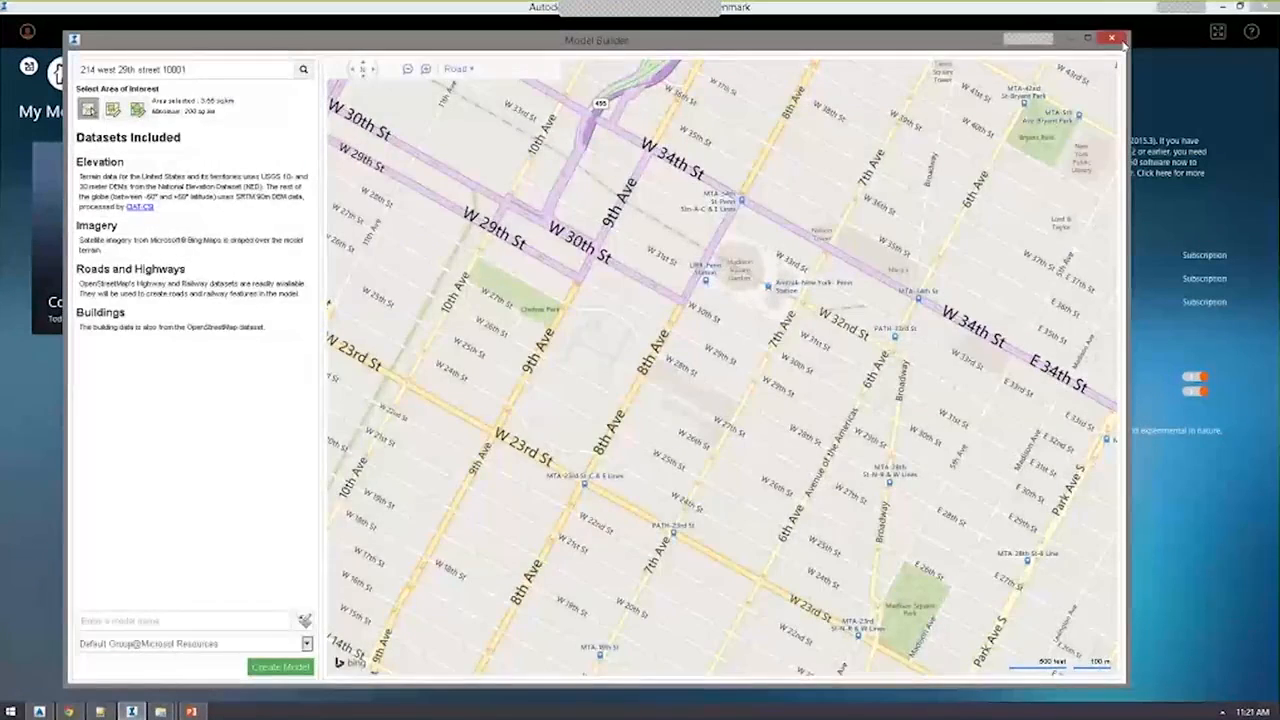
pyautogui.click(1111, 38)
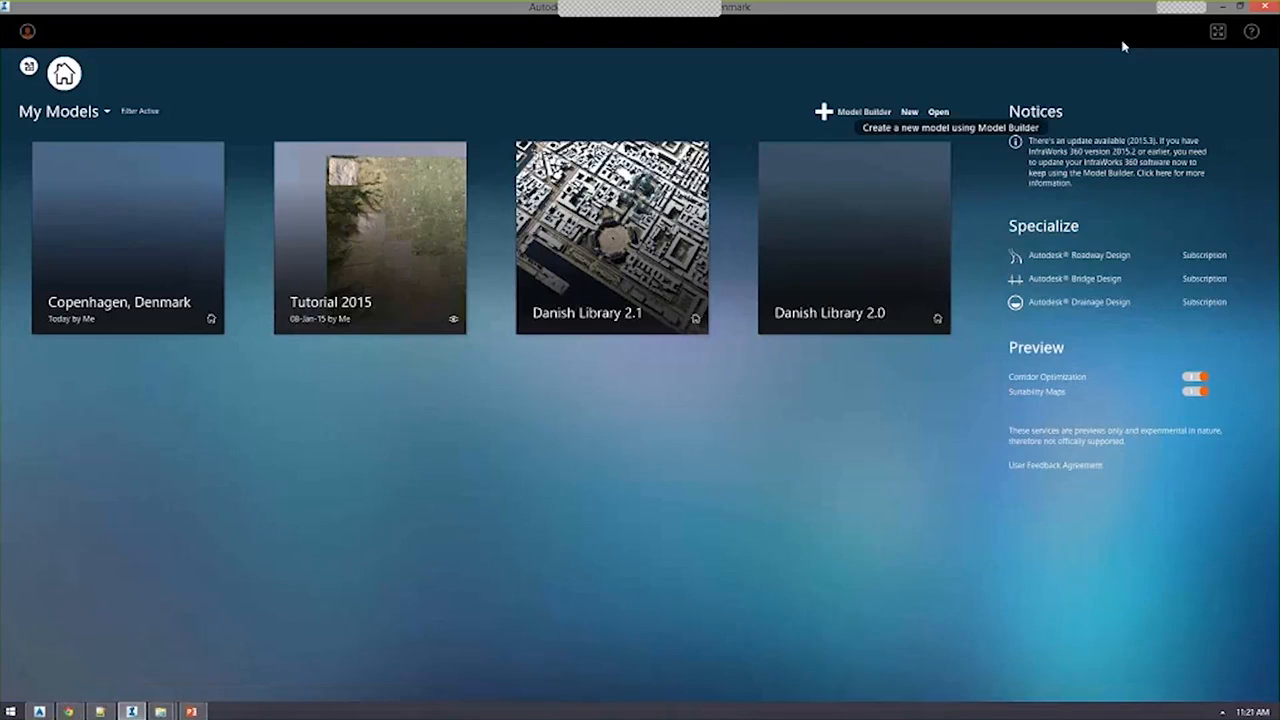
# Open the existing Copenhagen, Denmark model.
pyautogui.moveTo(165, 277)
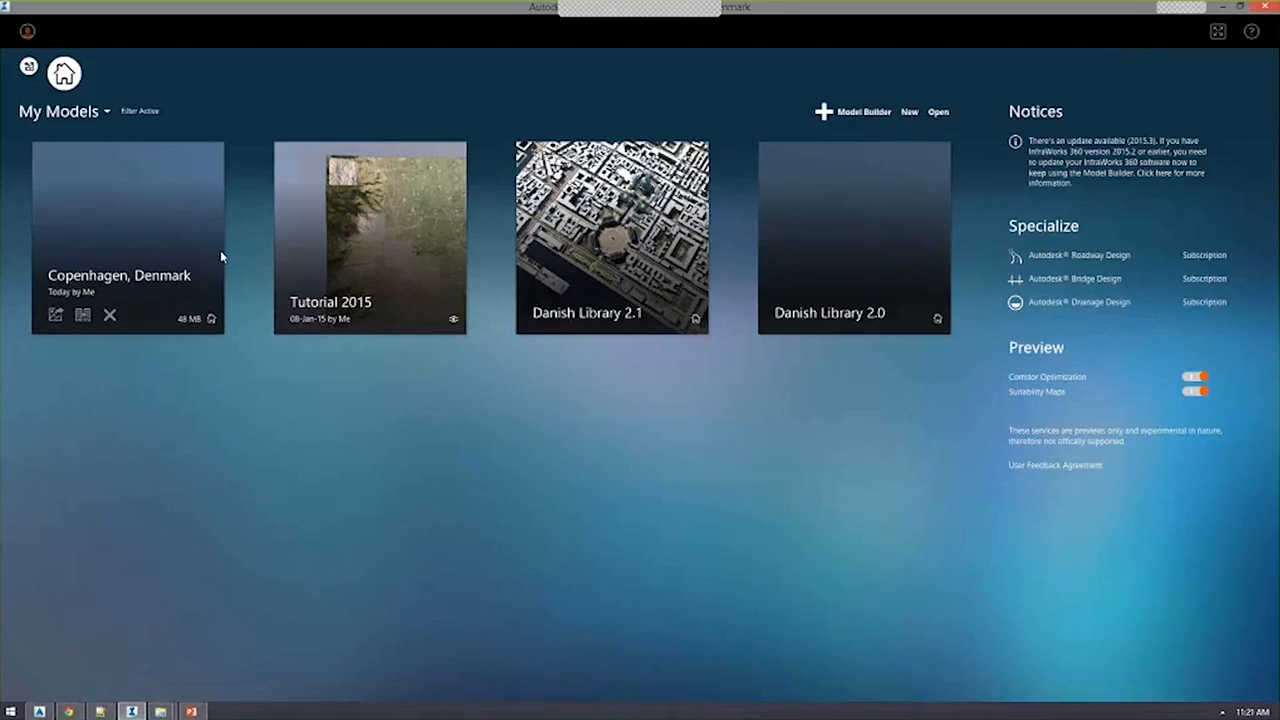
pyautogui.click(168, 244)
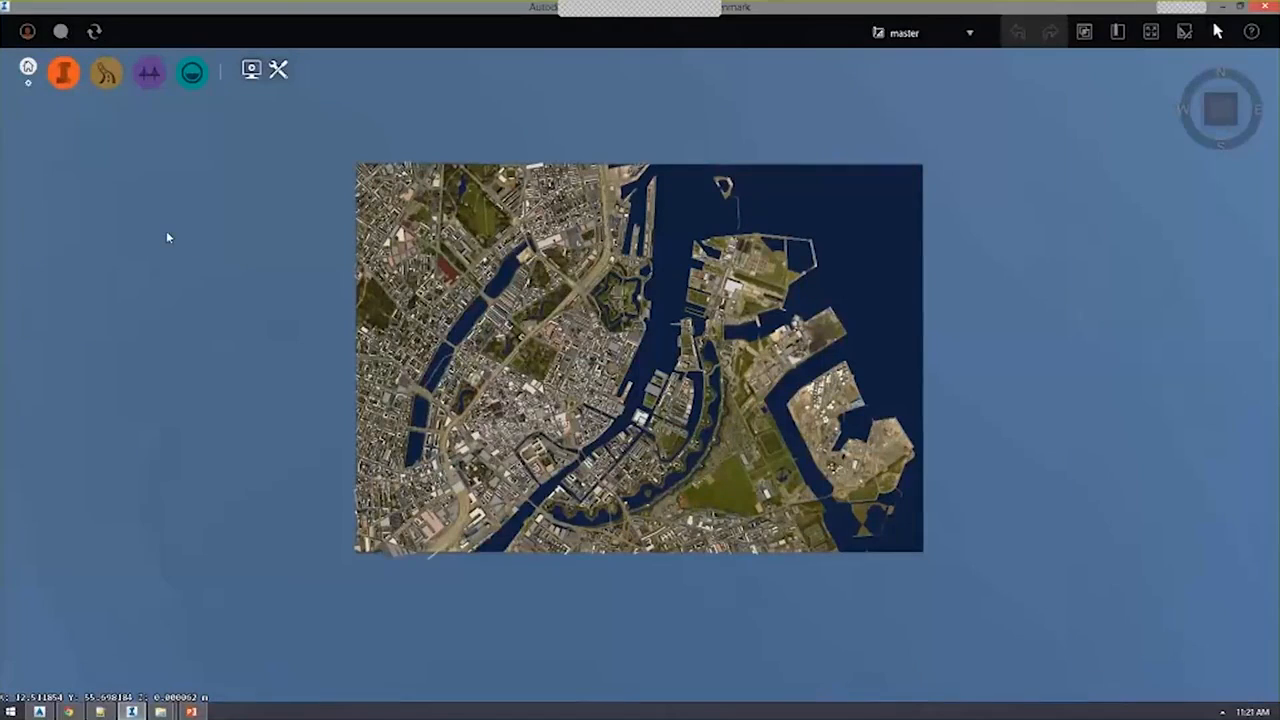
# Examine the Copenhagen model from the full aerial extent down to the octagonal plaza and the surrounding harbour in 3D.
pyautogui.scroll(1, 550, 325)
pyautogui.scroll(1, 550, 323)
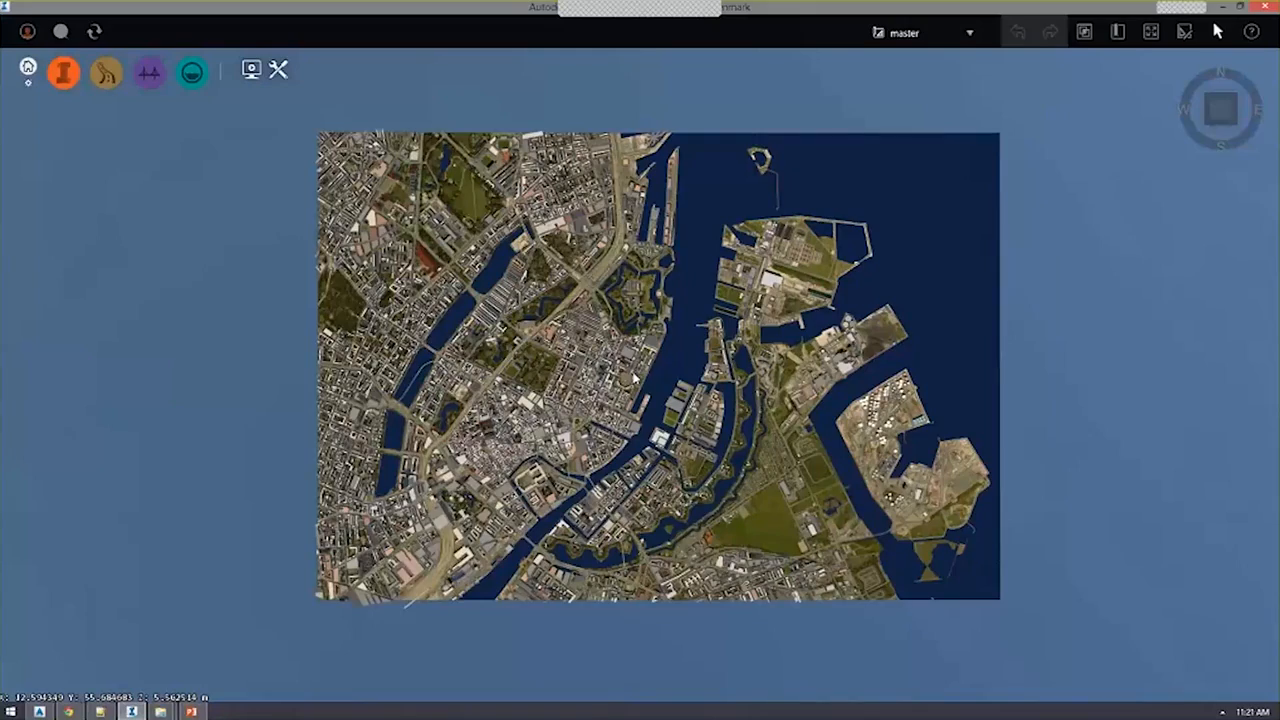
pyautogui.scroll(1, 630, 390)
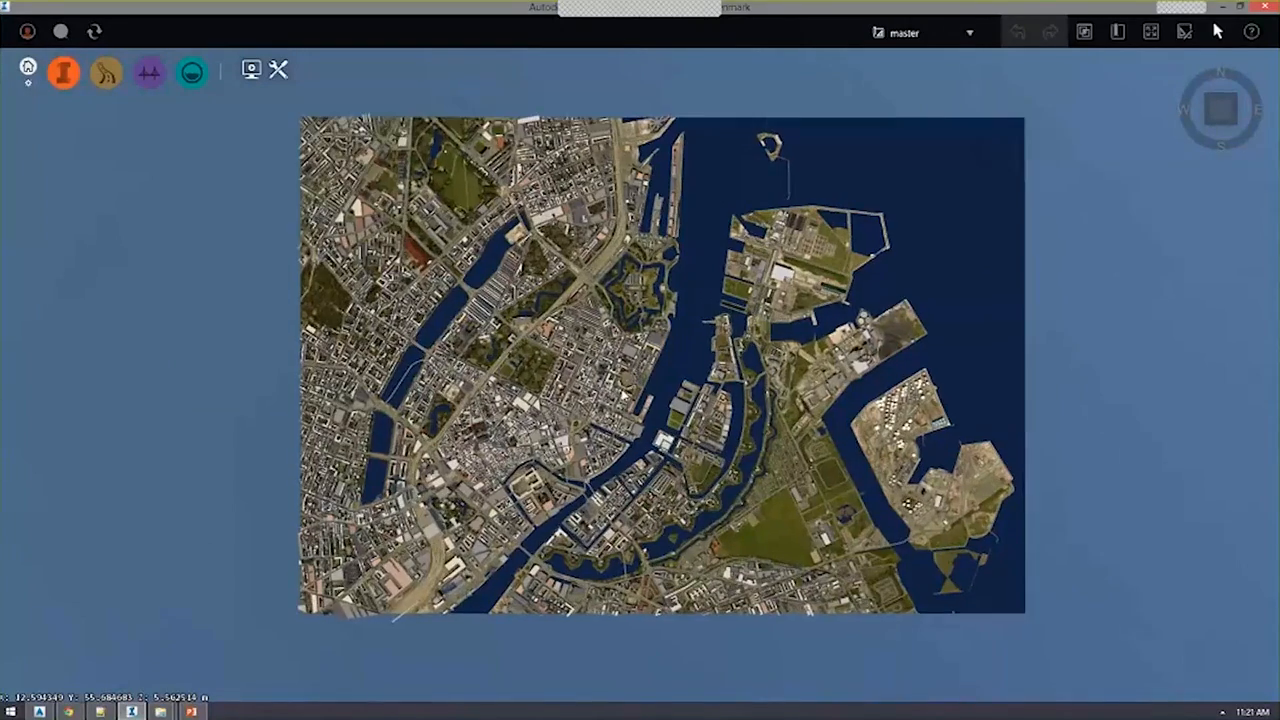
pyautogui.scroll(2, 660, 398)
pyautogui.scroll(3, 665, 400)
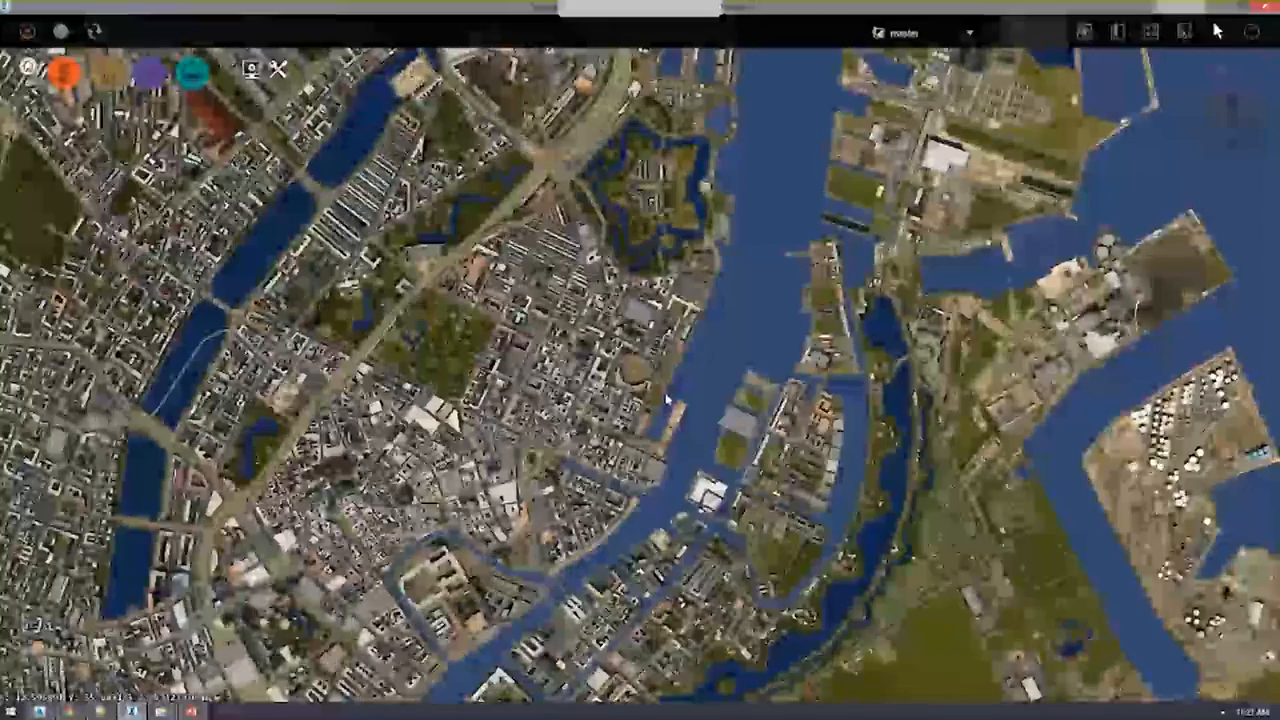
pyautogui.scroll(5, 634, 392)
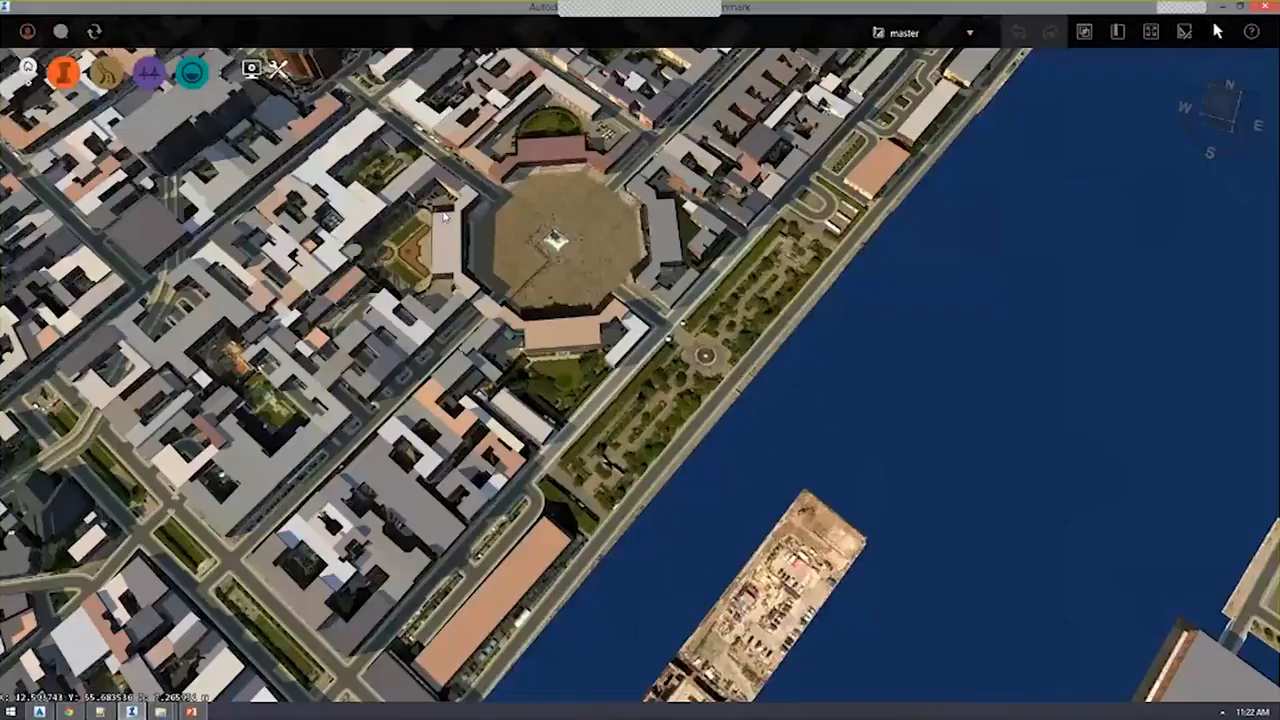
pyautogui.moveTo(444, 216); pyautogui.dragTo(686, 302, button='middle')
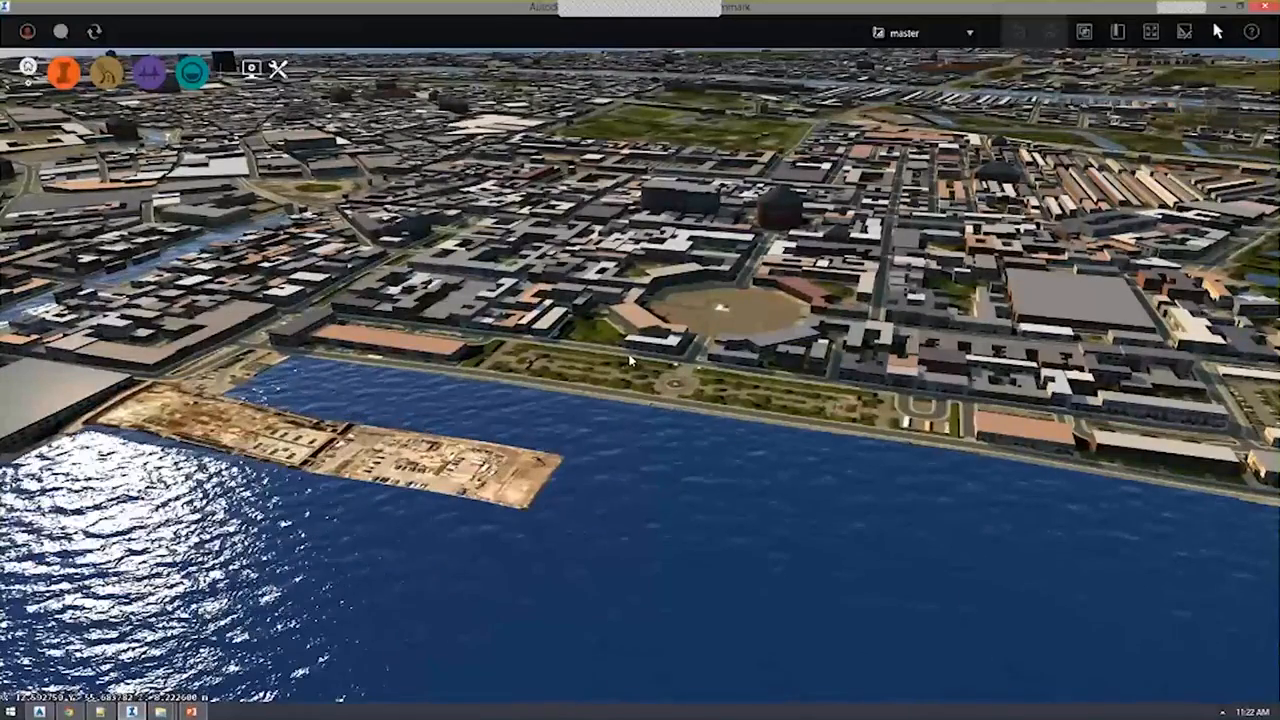
pyautogui.scroll(-2, 698, 387)
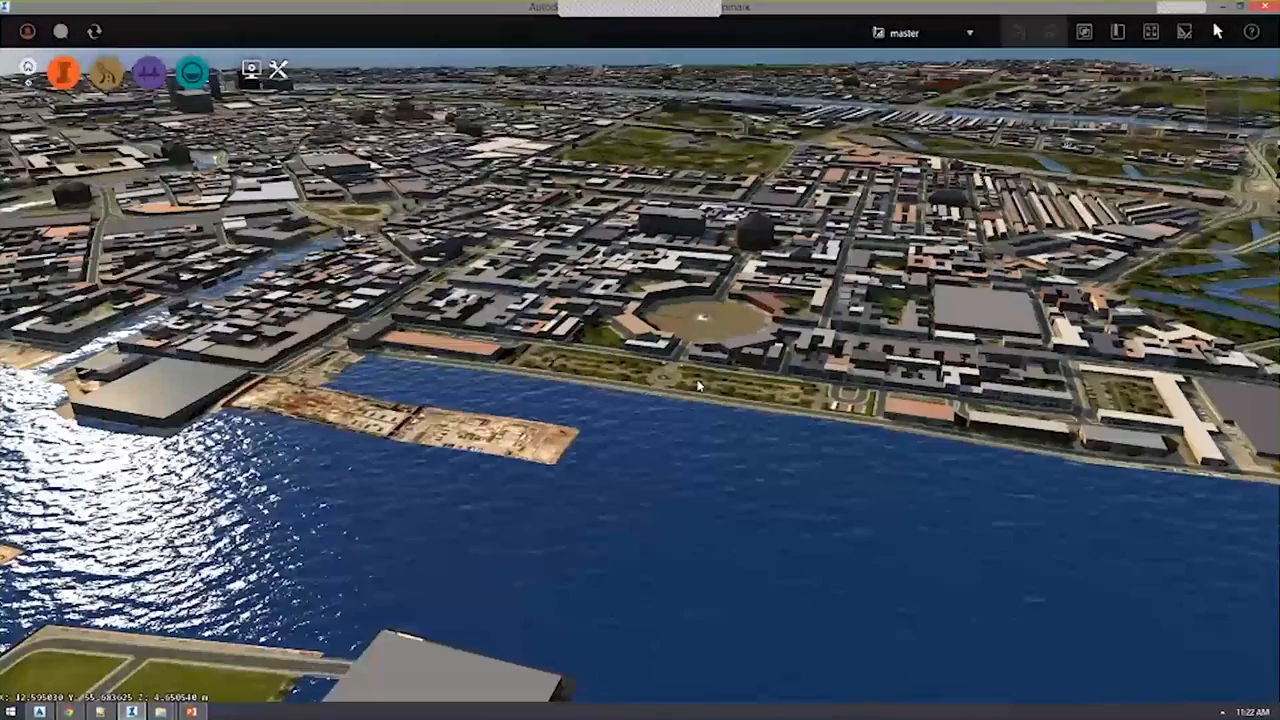
pyautogui.scroll(-2, 698, 387)
pyautogui.scroll(-2, 632, 377)
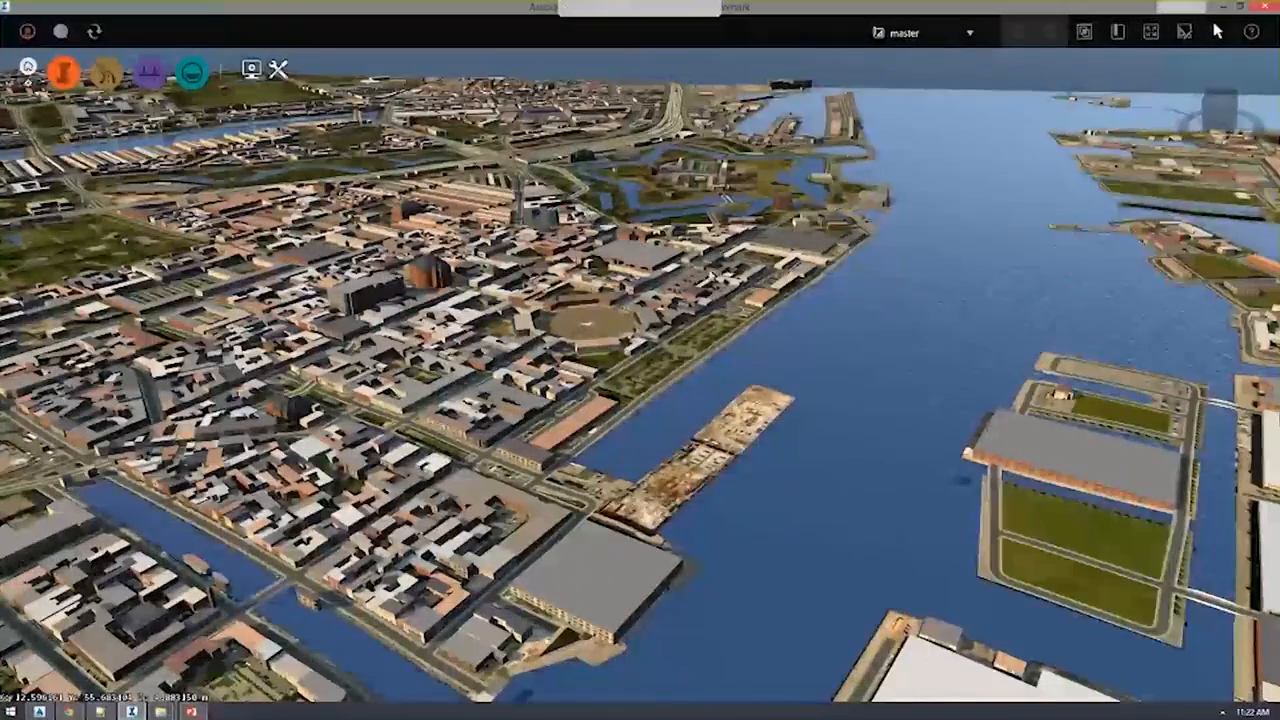
pyautogui.moveTo(684, 398); pyautogui.dragTo(548, 489, button='middle')
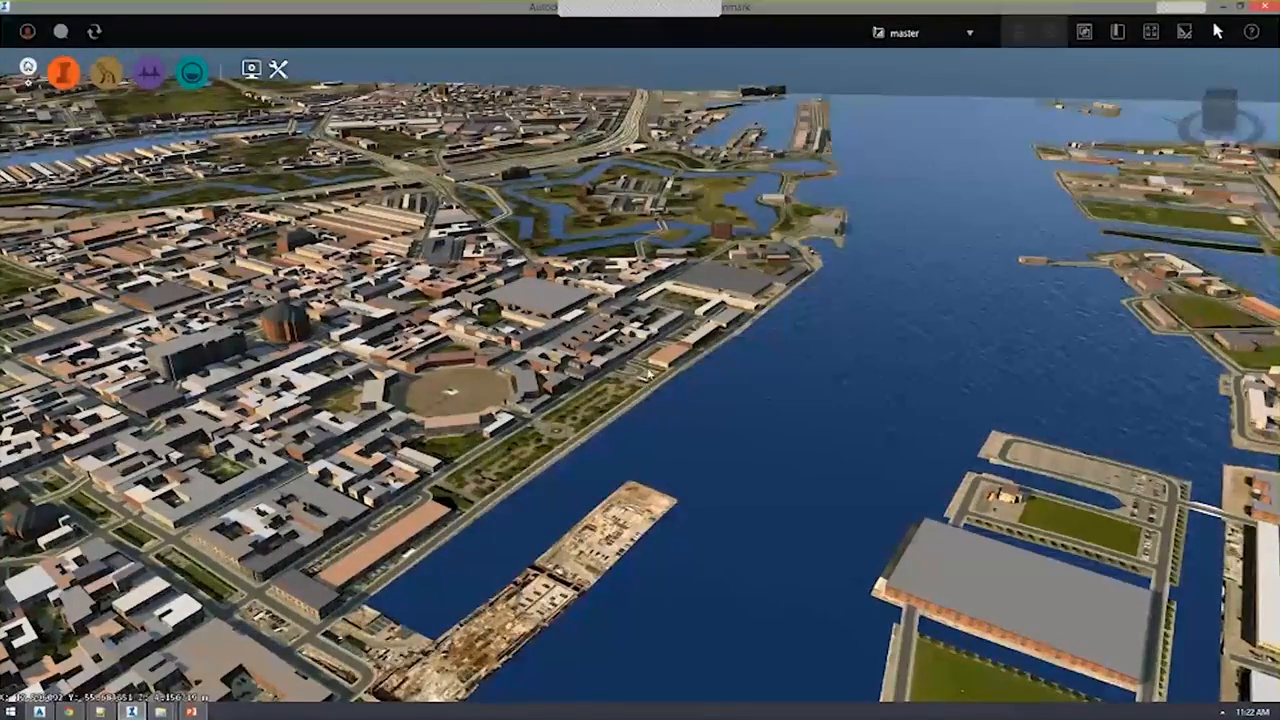
# Inspect the waterfront park between the octagonal plaza and the harbour, including its adjacent roads and buildings.
pyautogui.scroll(6, 644, 381)
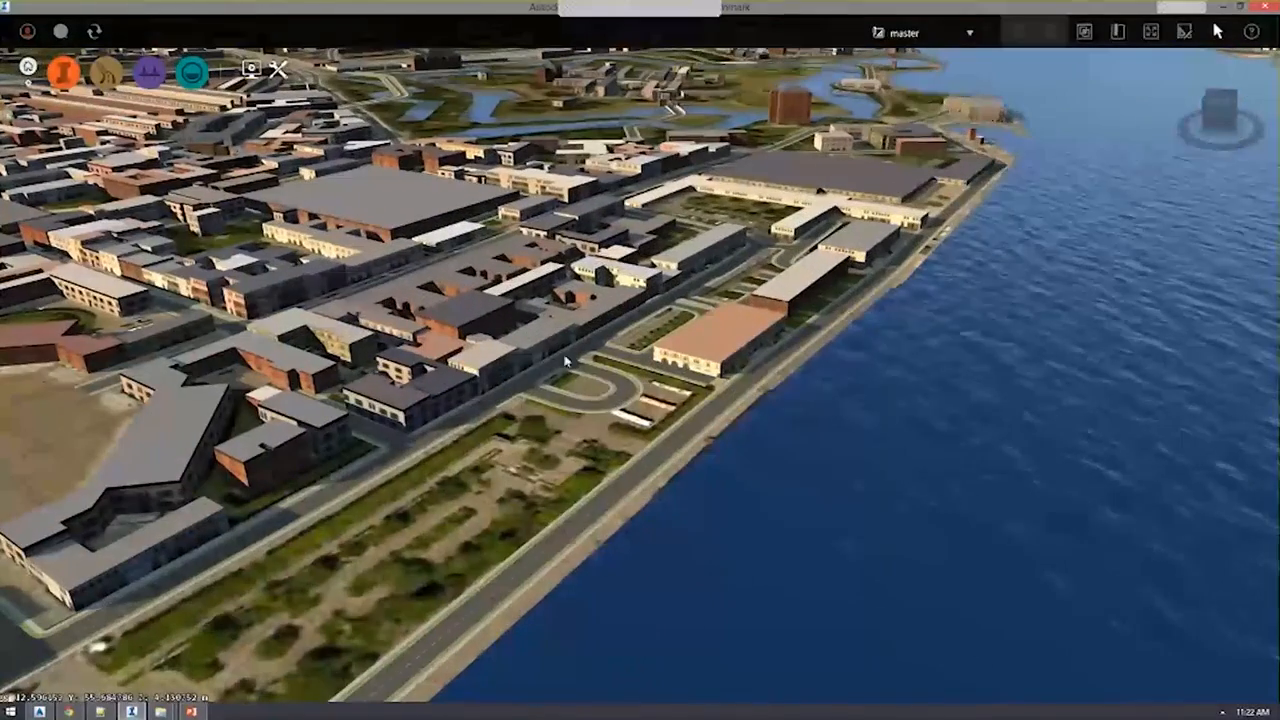
pyautogui.scroll(-2, 641, 460)
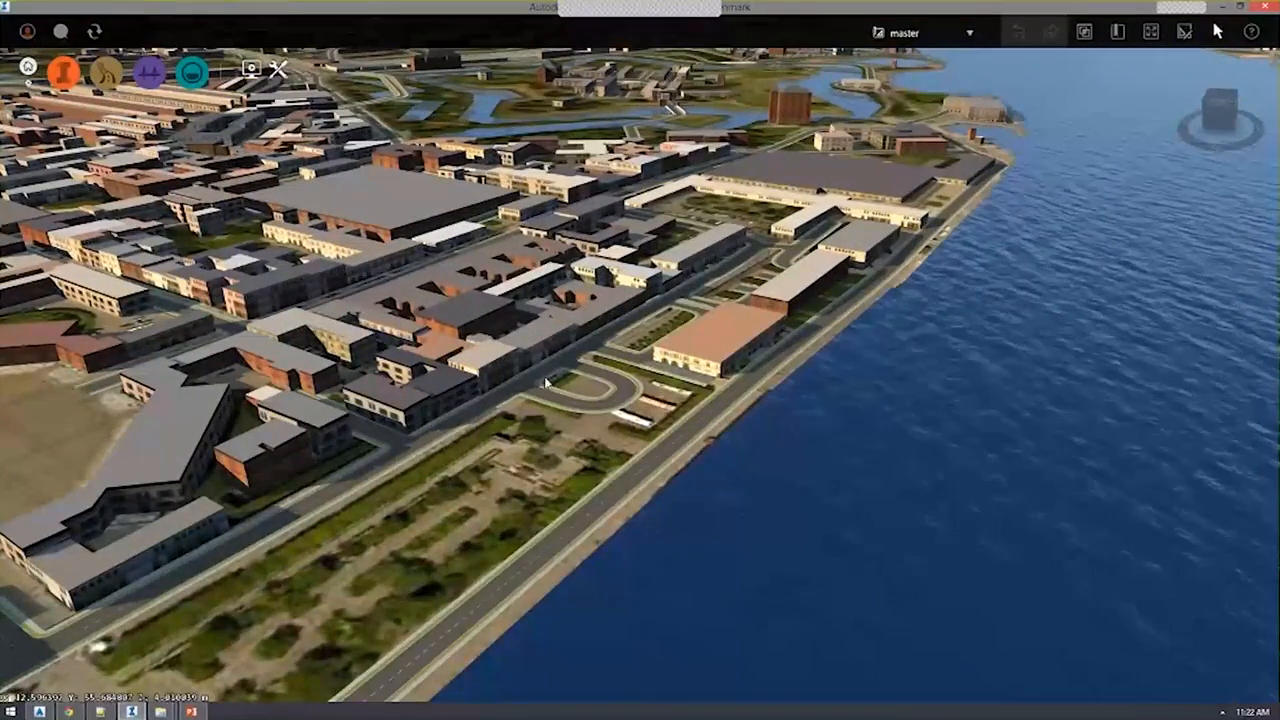
pyautogui.scroll(-1, 530, 418)
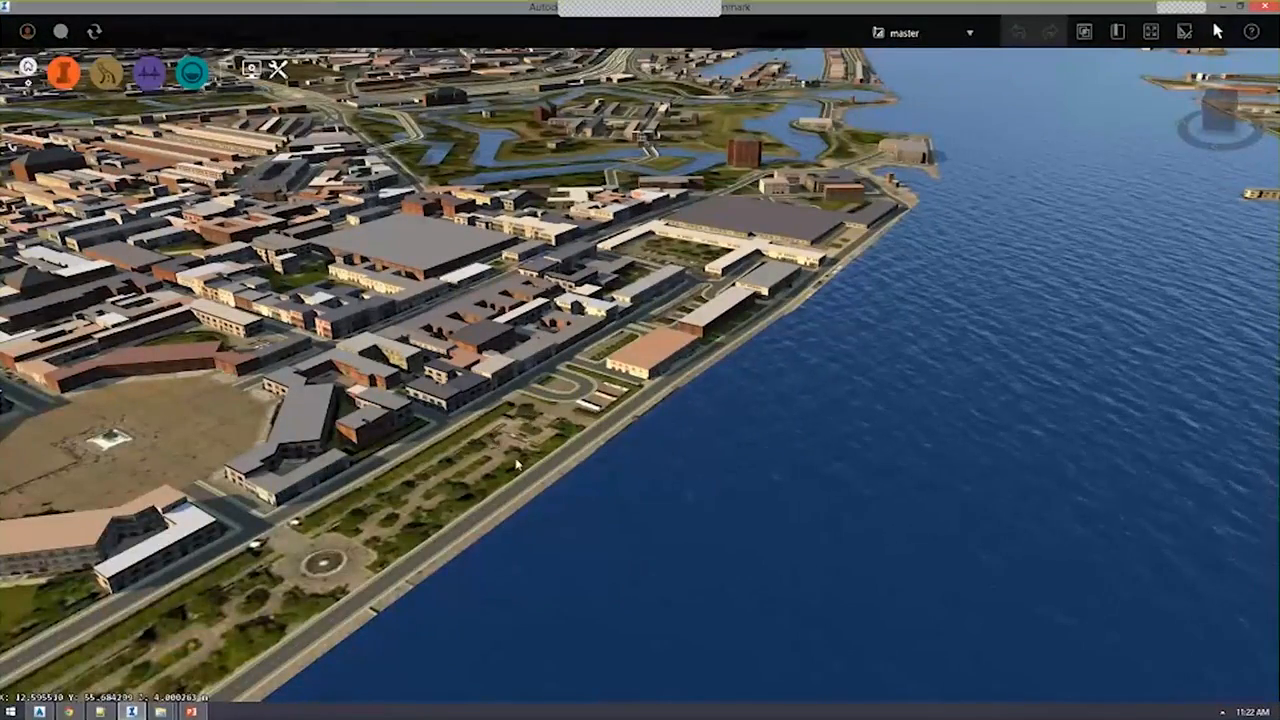
pyautogui.scroll(-1, 511, 514)
pyautogui.scroll(3, 511, 514)
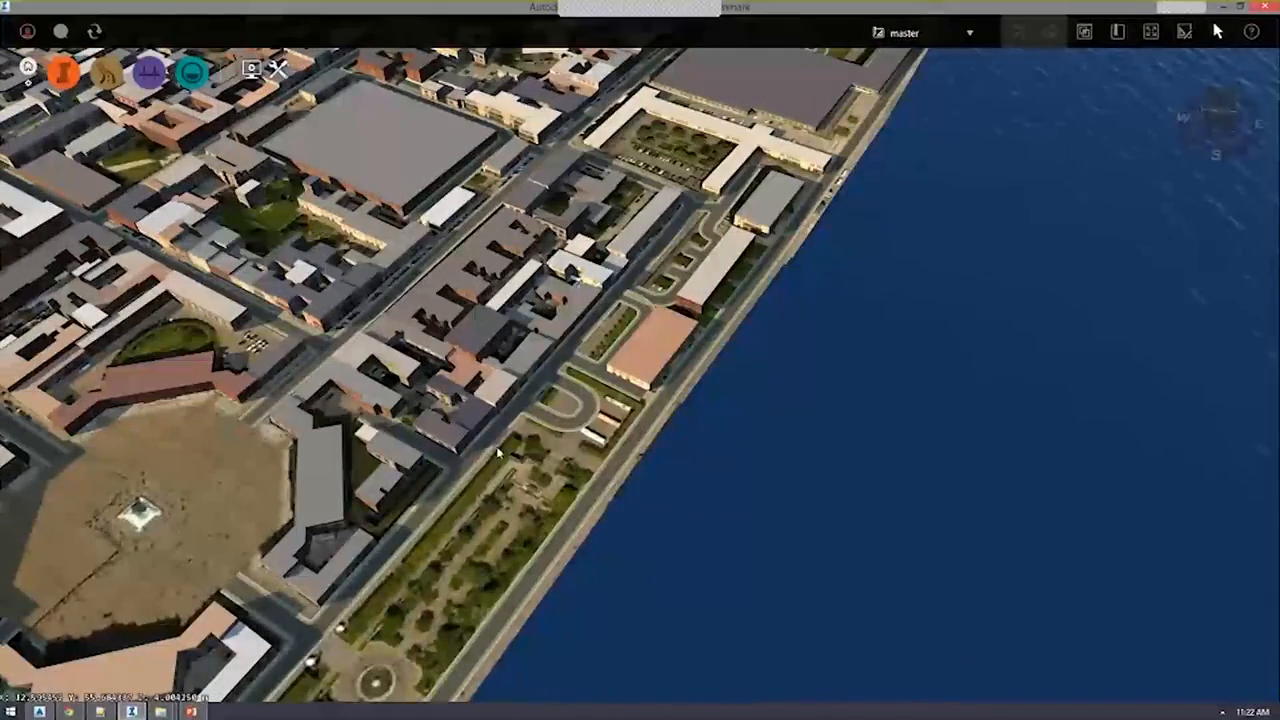
pyautogui.moveTo(424, 572); pyautogui.dragTo(540, 497, button='middle')
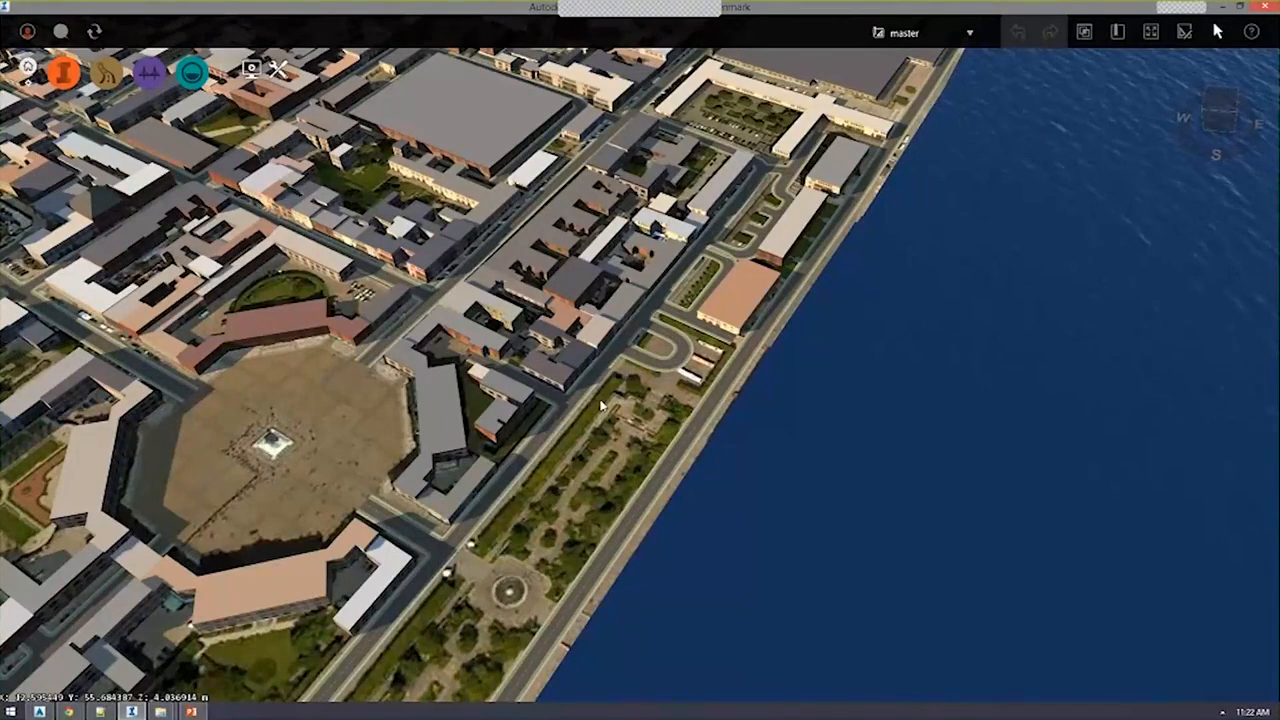
pyautogui.scroll(1, 588, 455)
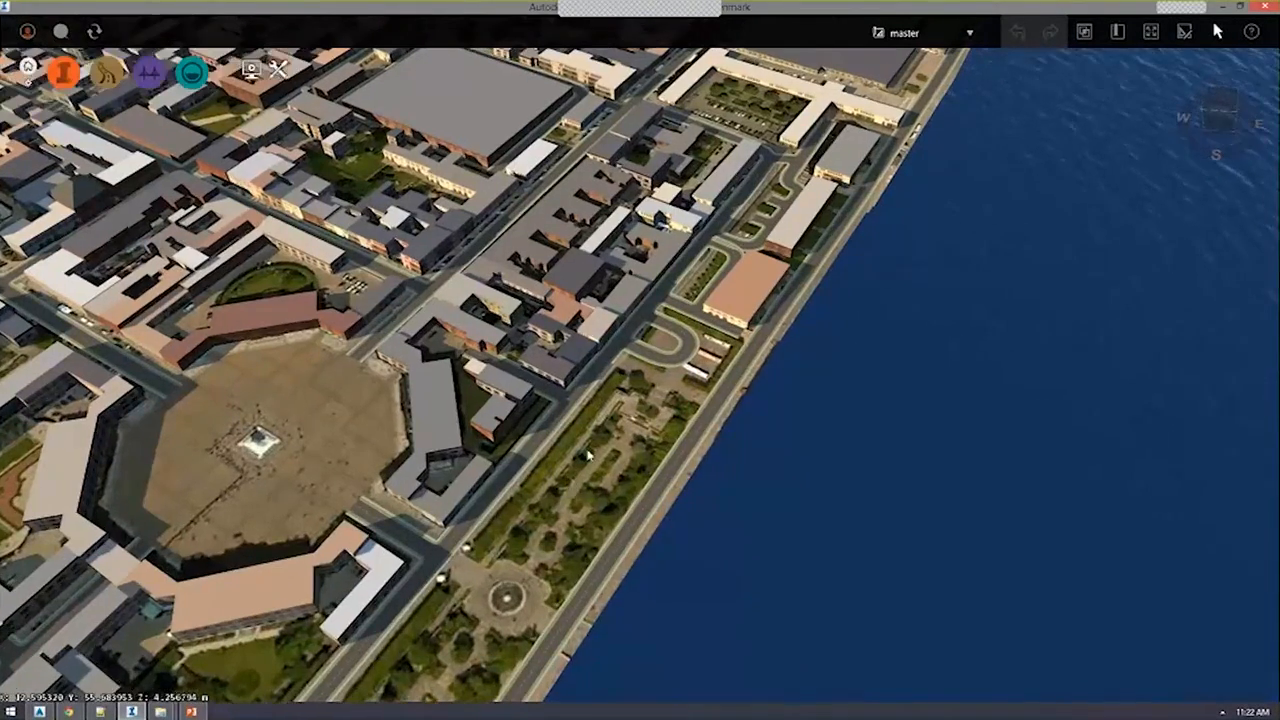
pyautogui.scroll(3, 588, 455)
pyautogui.moveTo(586, 430); pyautogui.dragTo(519, 378)
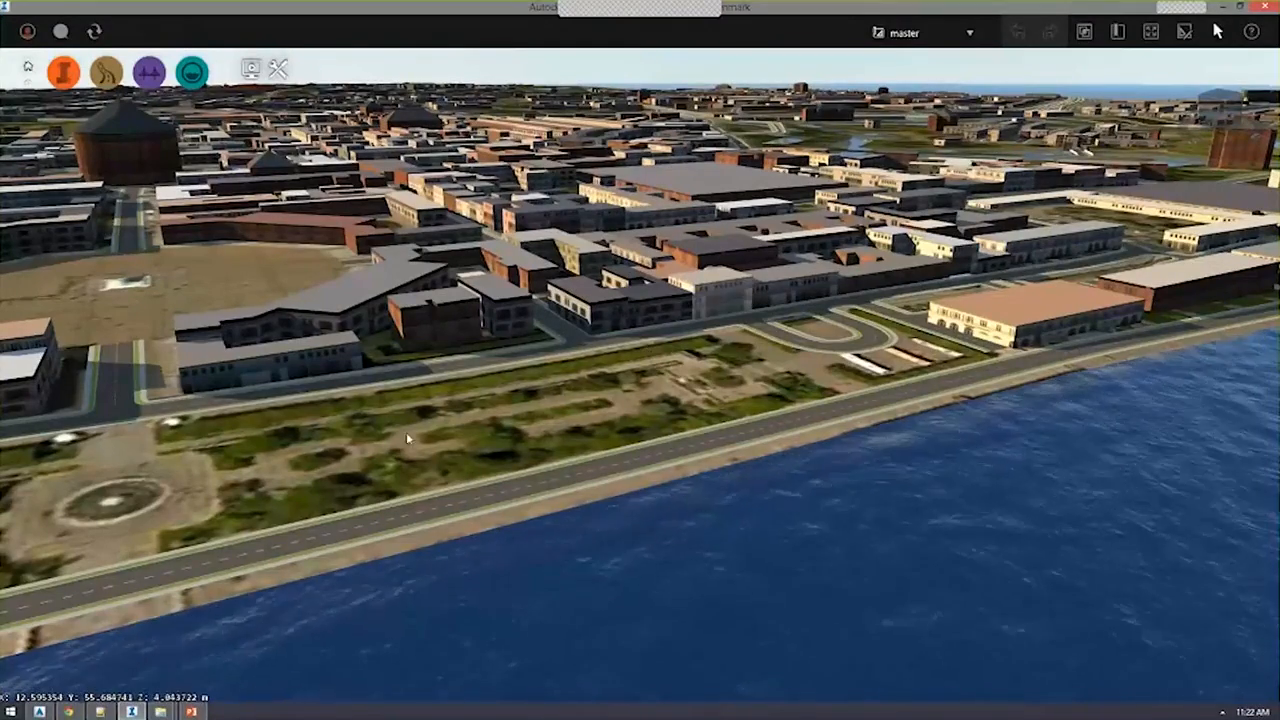
pyautogui.scroll(3, 406, 432)
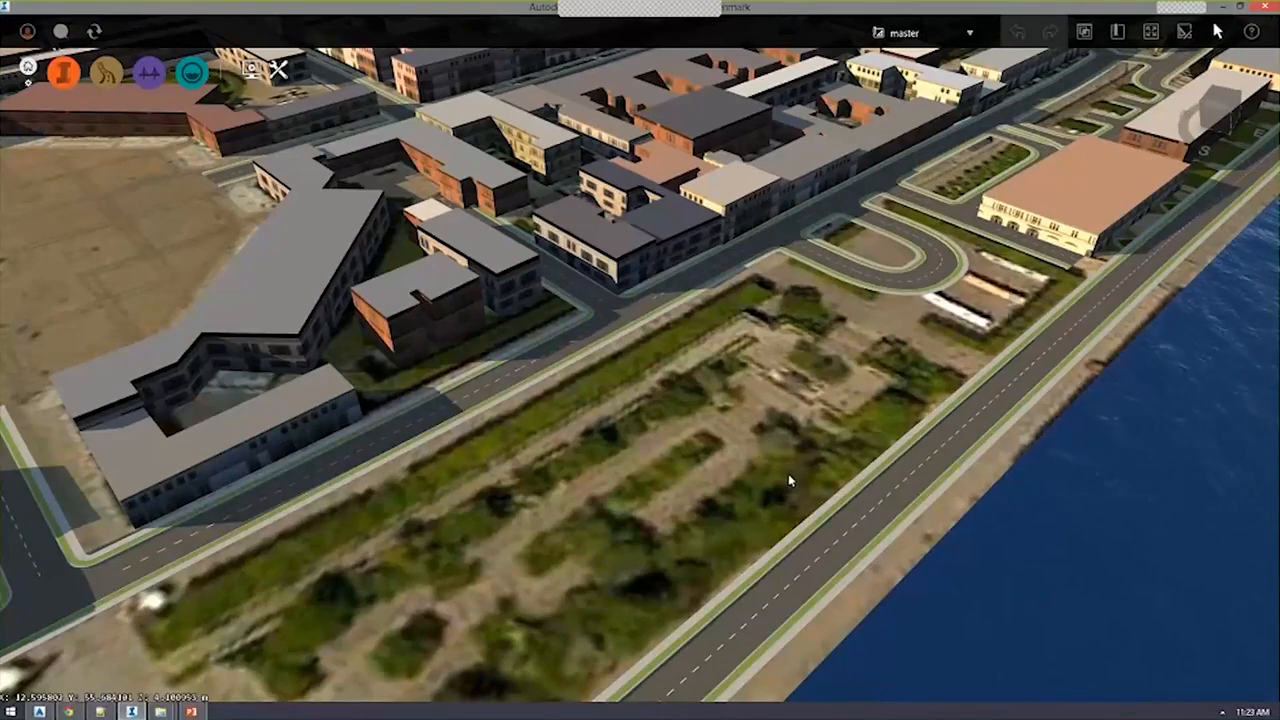
pyautogui.scroll(-5, 780, 470)
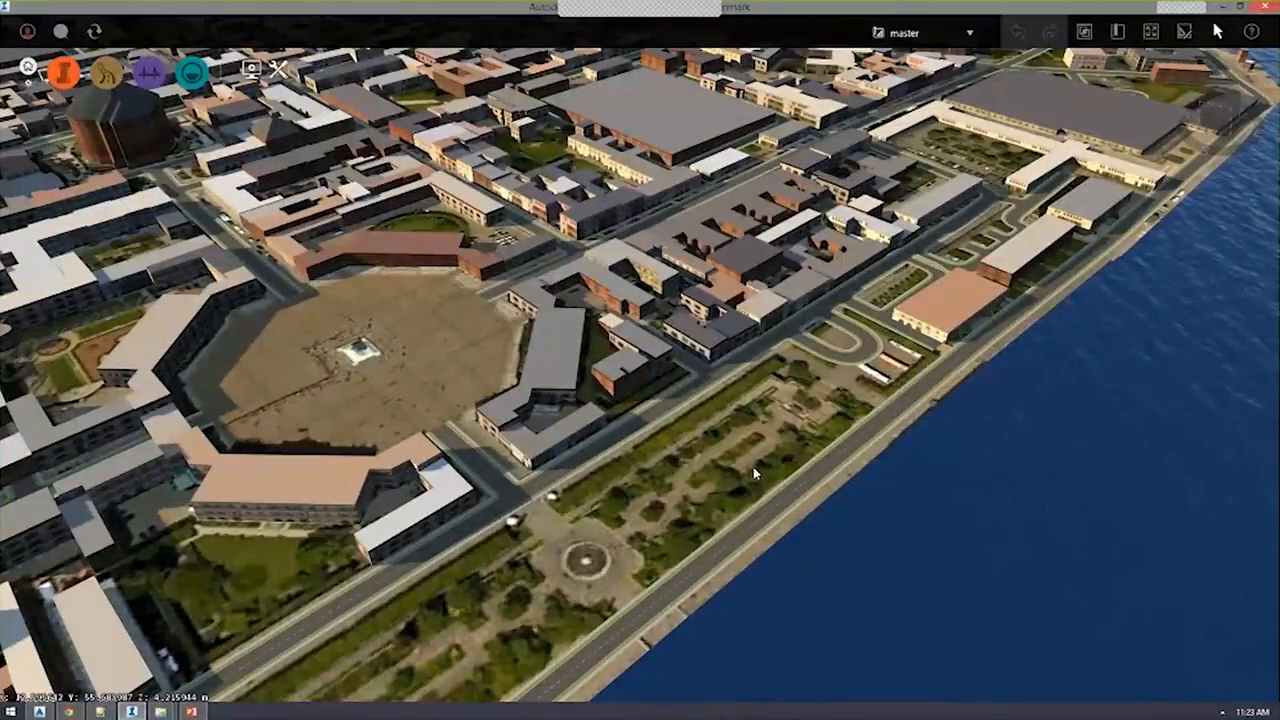
pyautogui.scroll(3, 755, 474)
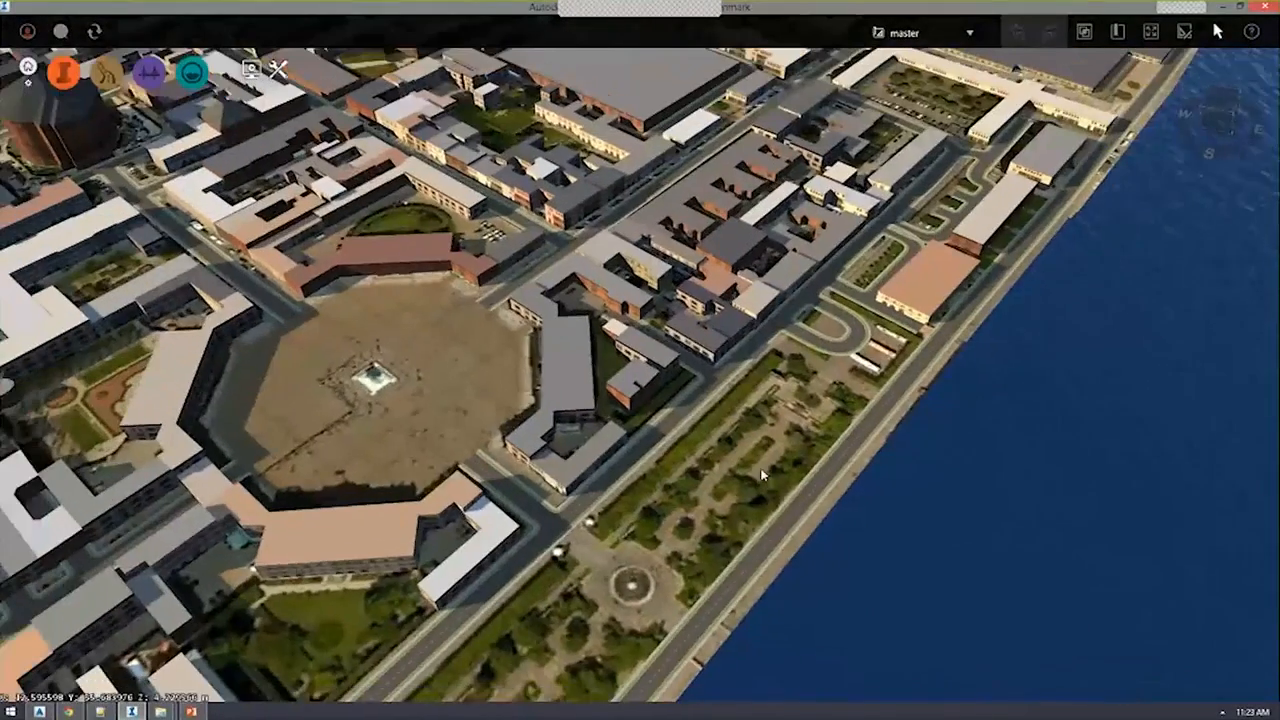
pyautogui.moveTo(739, 444); pyautogui.dragTo(690, 394, button='middle')
pyautogui.moveTo(690, 394); pyautogui.dragTo(692, 450)
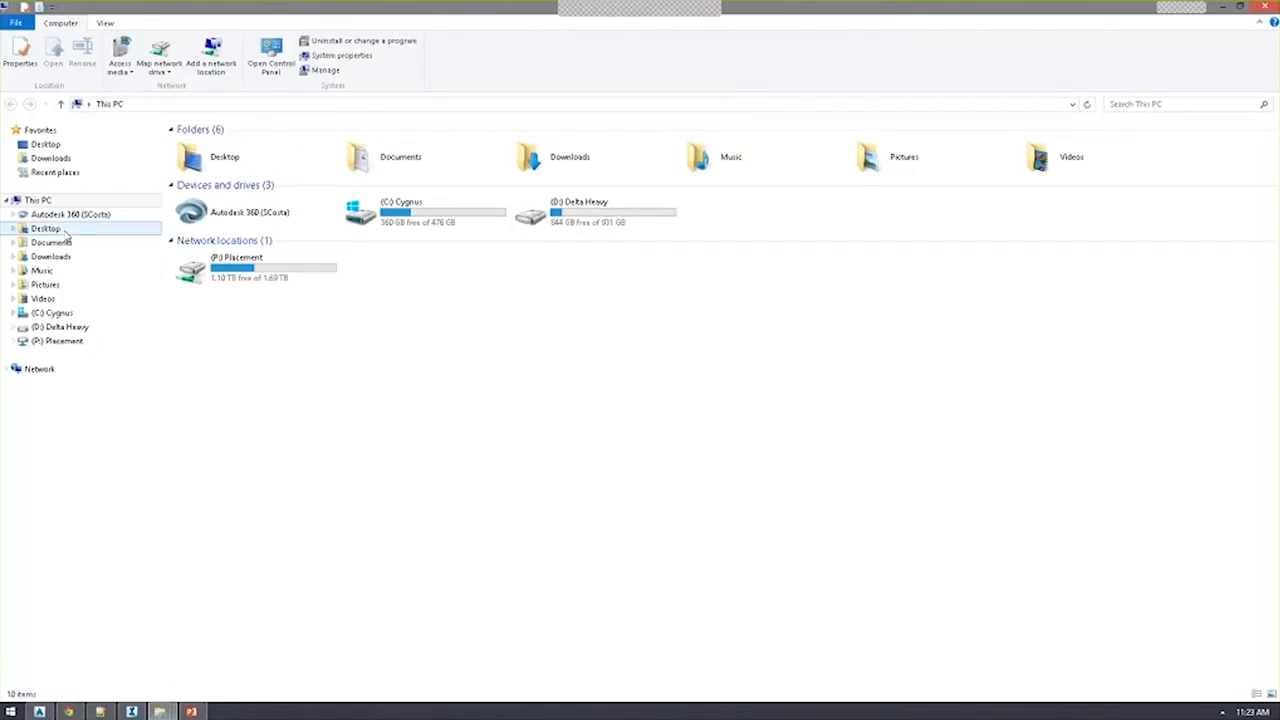
# In File Explorer, open the Basemap SHP folder inside 2015-01-20 Webinar, Data Set Sources, CopenhagenData on the C: drive.
pyautogui.click(51, 313)
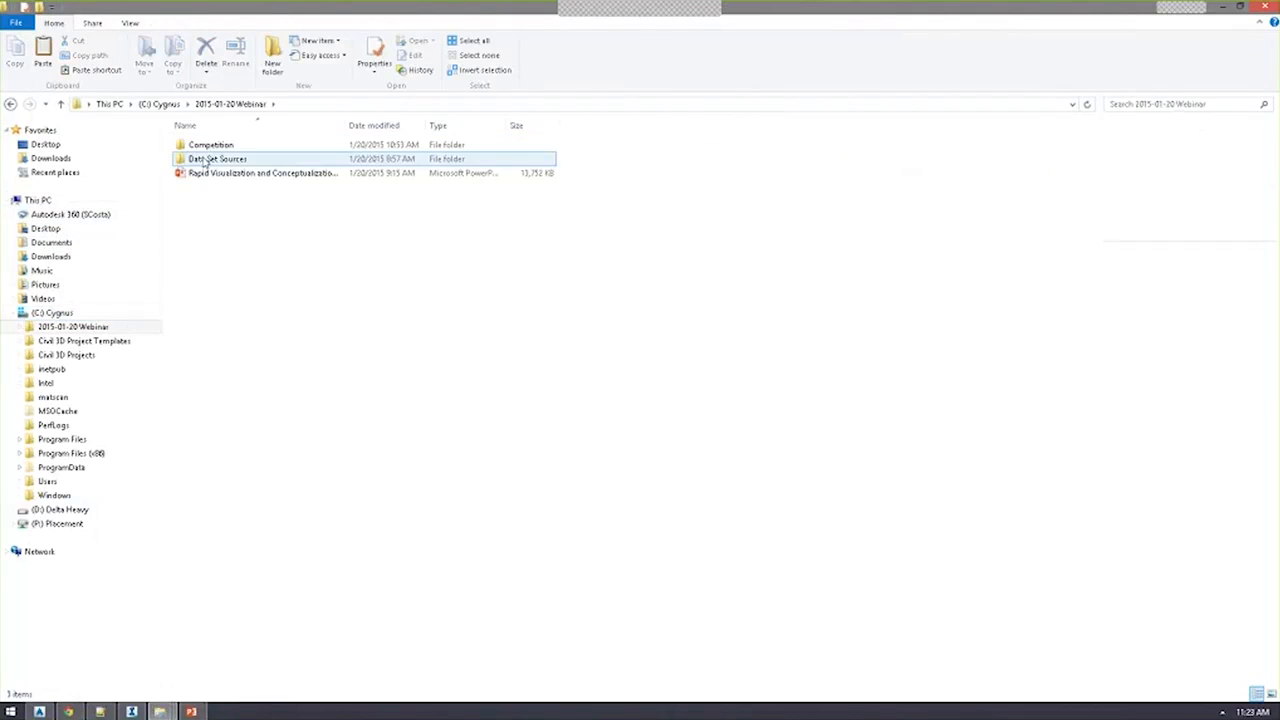
pyautogui.doubleClick(207, 159)
pyautogui.moveTo(402, 125); pyautogui.dragTo(429, 126)
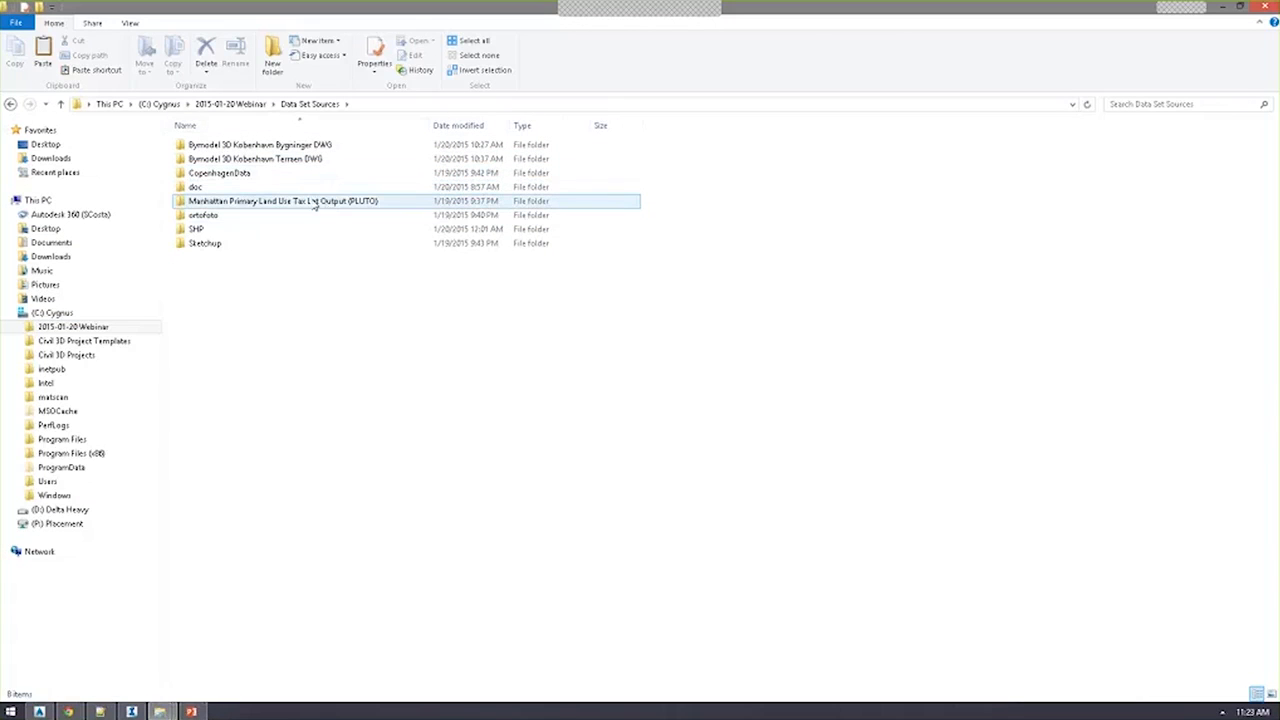
pyautogui.click(216, 174)
pyautogui.doubleClick(216, 174)
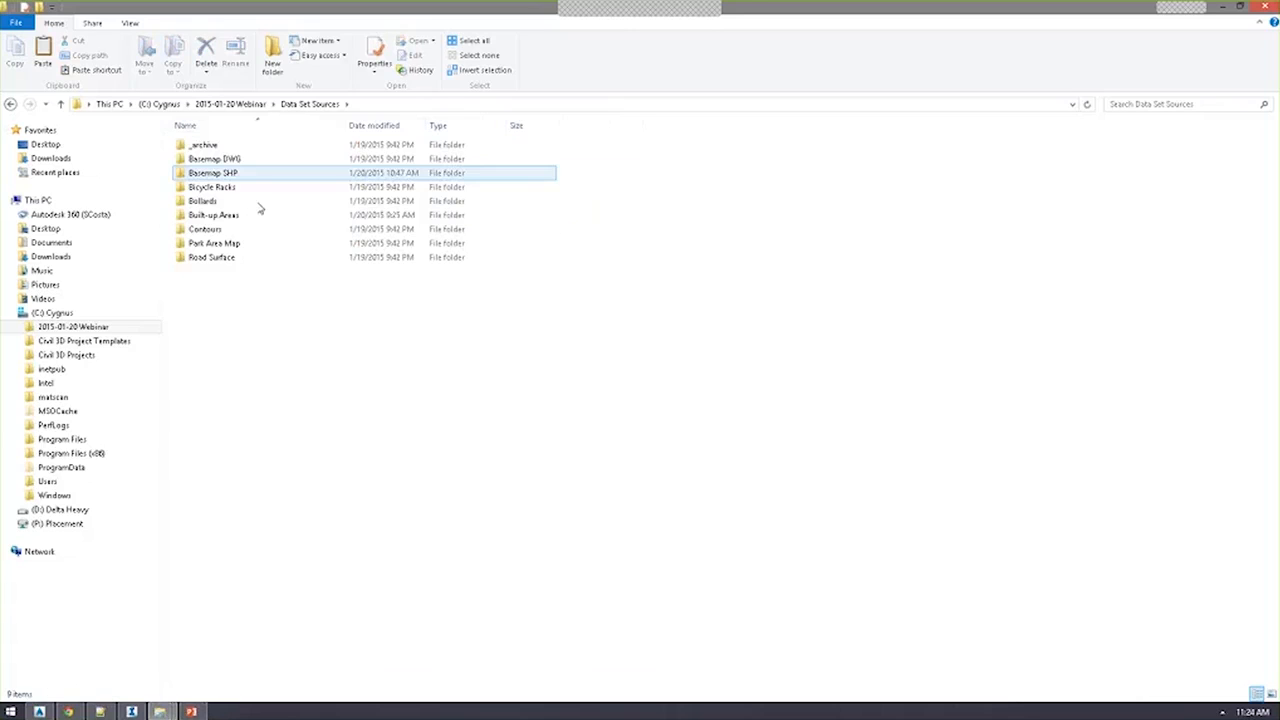
pyautogui.doubleClick(212, 172)
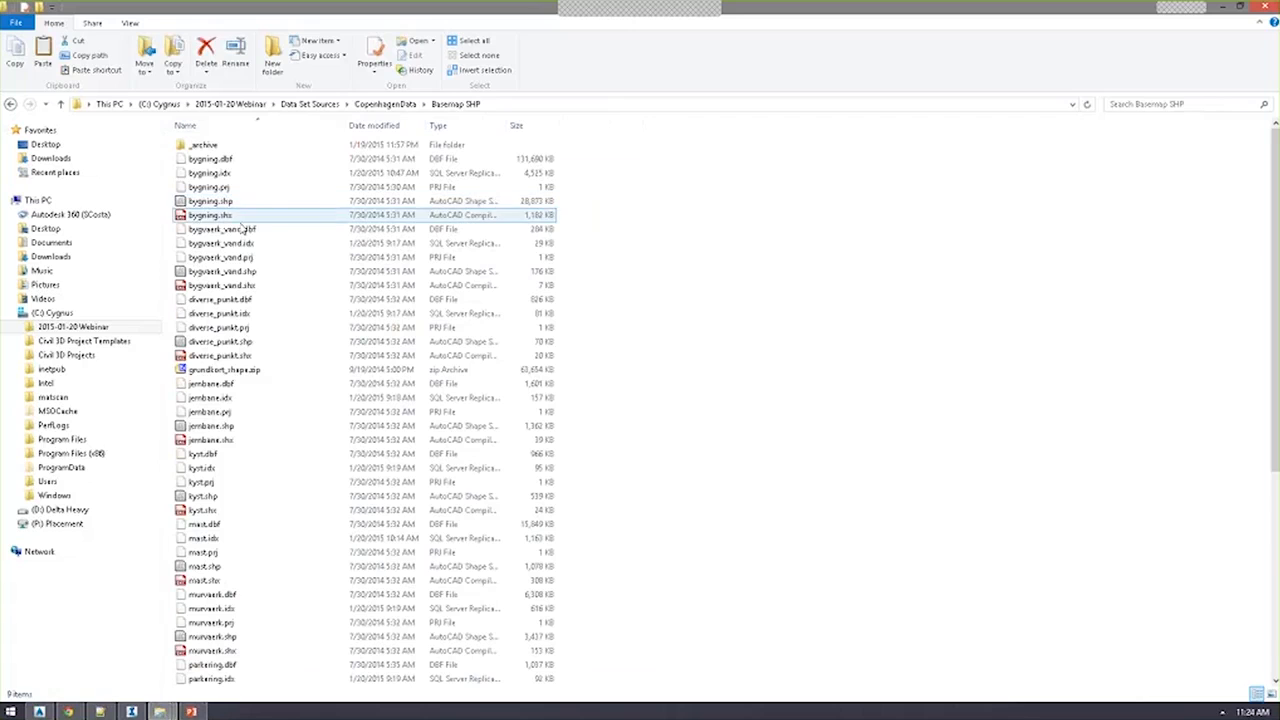
# Sort the Basemap SHP files by type and select all shapefiles from bygning.shp to vejkant.shp.
pyautogui.click(464, 124)
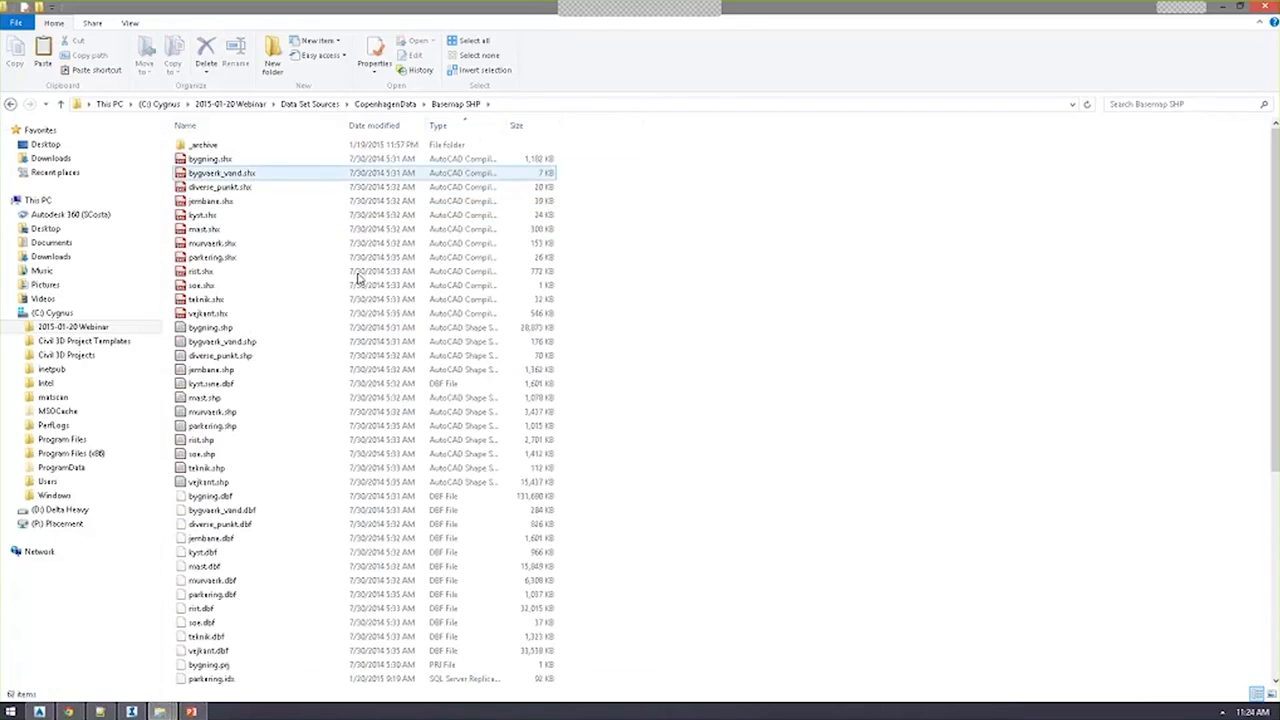
pyautogui.click(210, 482)
pyautogui.keyDown('shift'); pyautogui.click(212, 329); pyautogui.keyUp('shift')
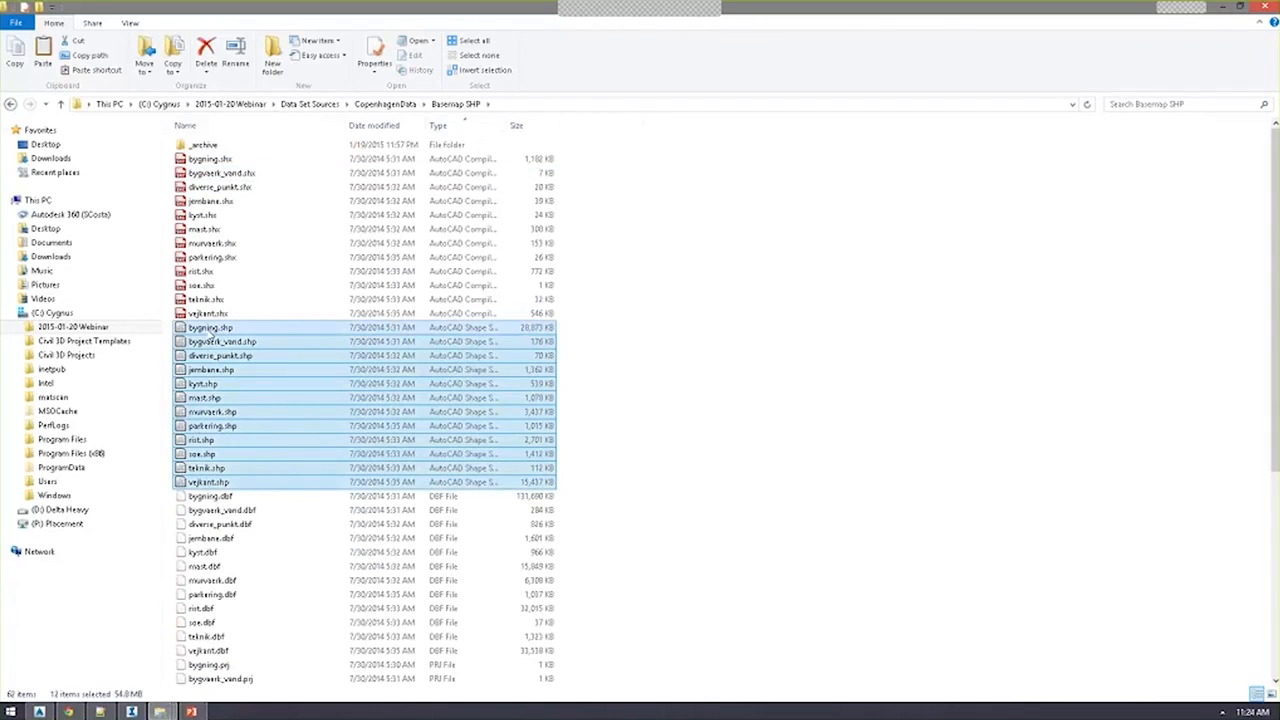
# Switch to InfraWorks, open the model's data sources, and review the importable file formats, including SHP.
pyautogui.hotkey('alt', 'Tab')
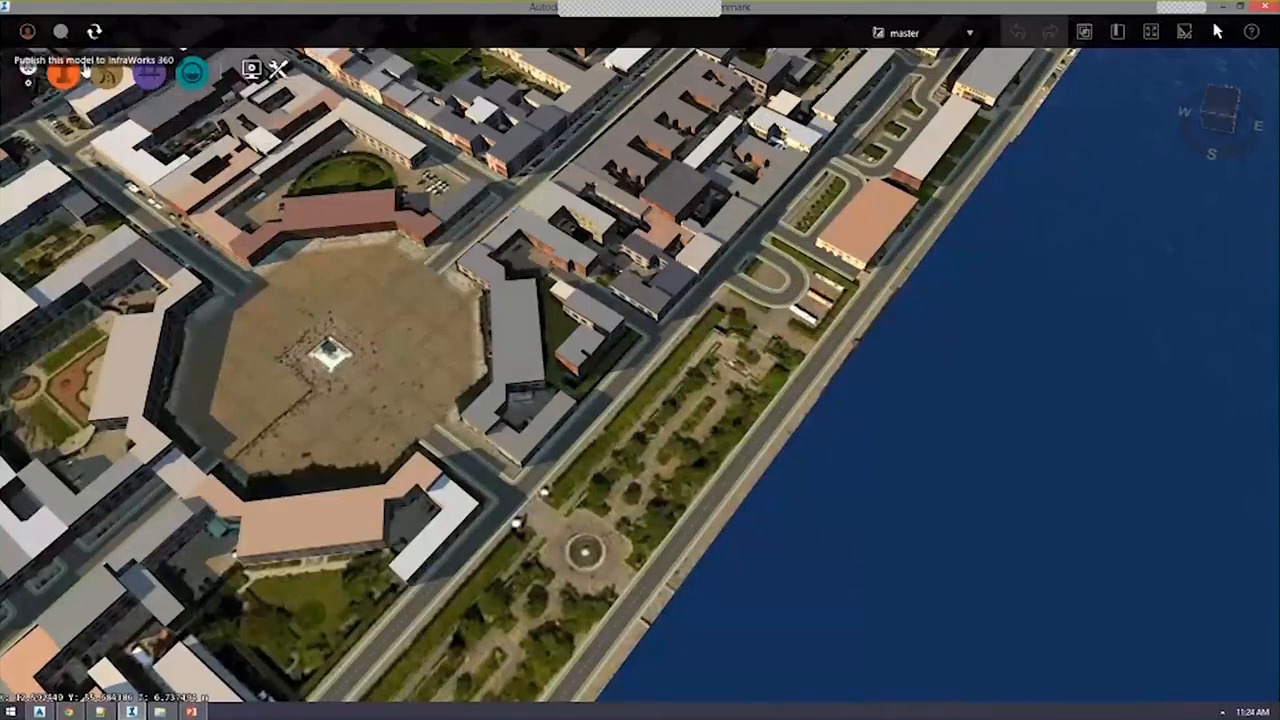
pyautogui.click(70, 80)
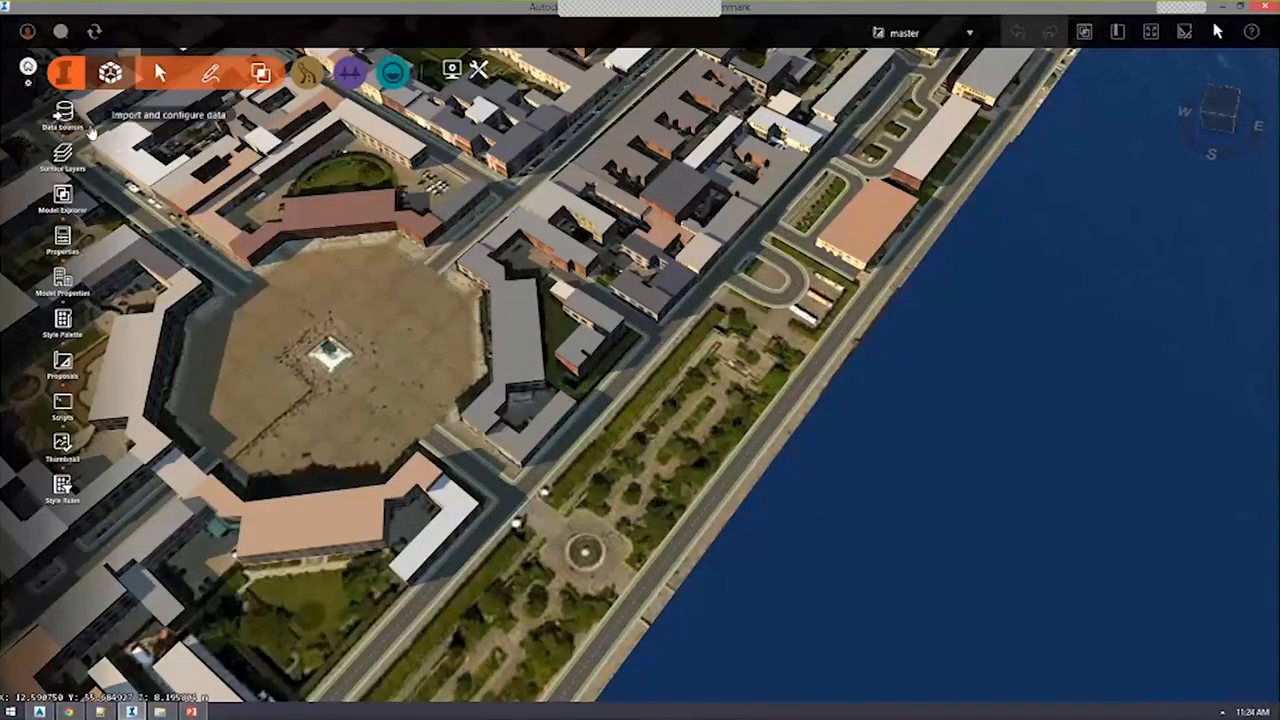
pyautogui.click(62, 112)
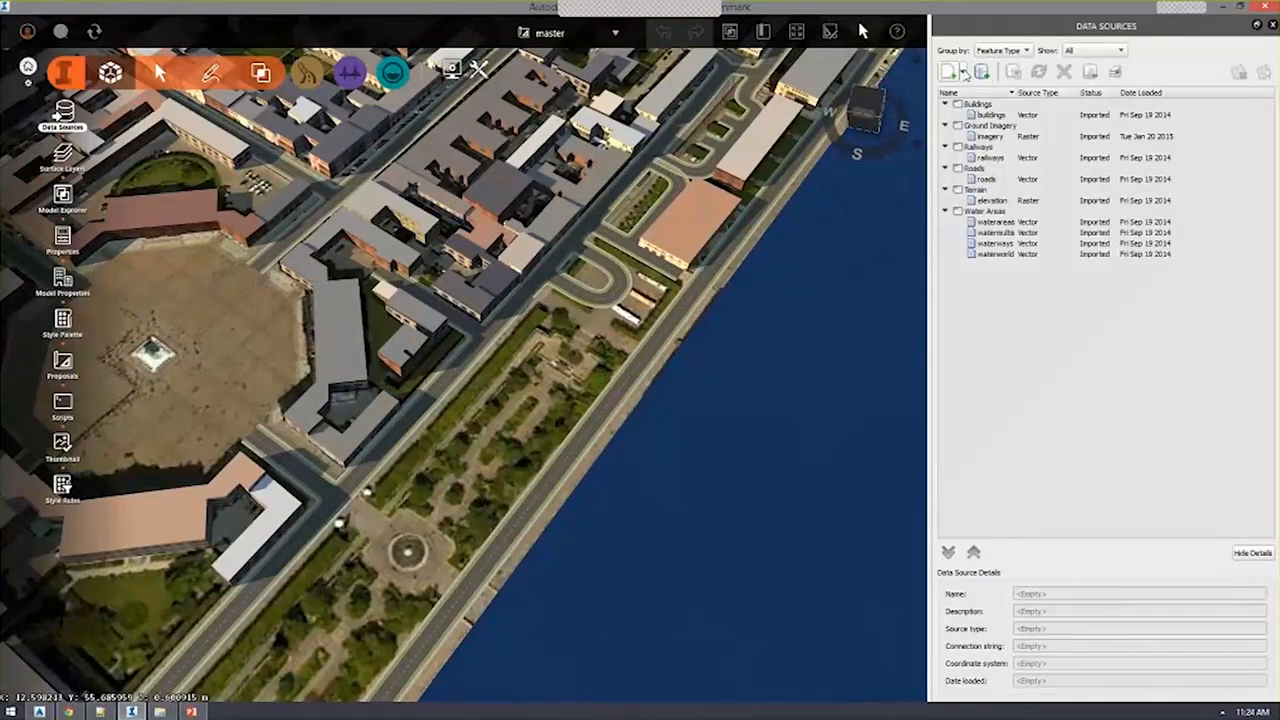
pyautogui.click(962, 72)
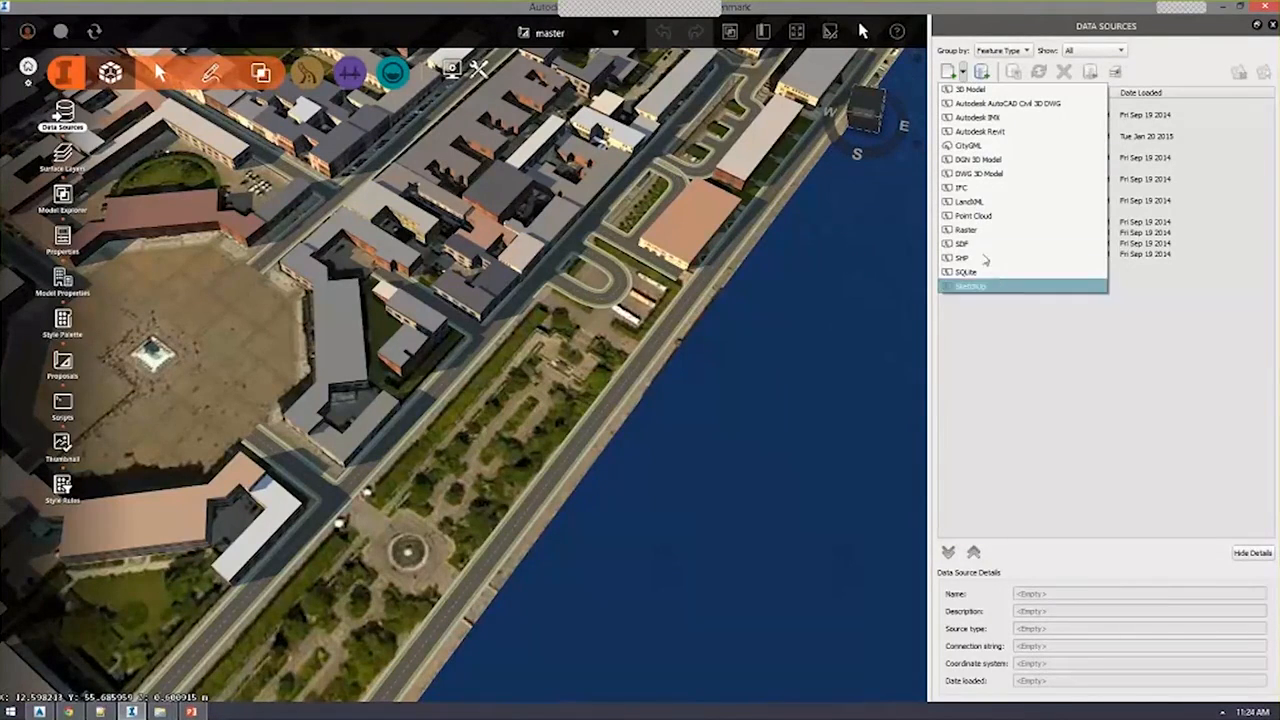
pyautogui.click(985, 259)
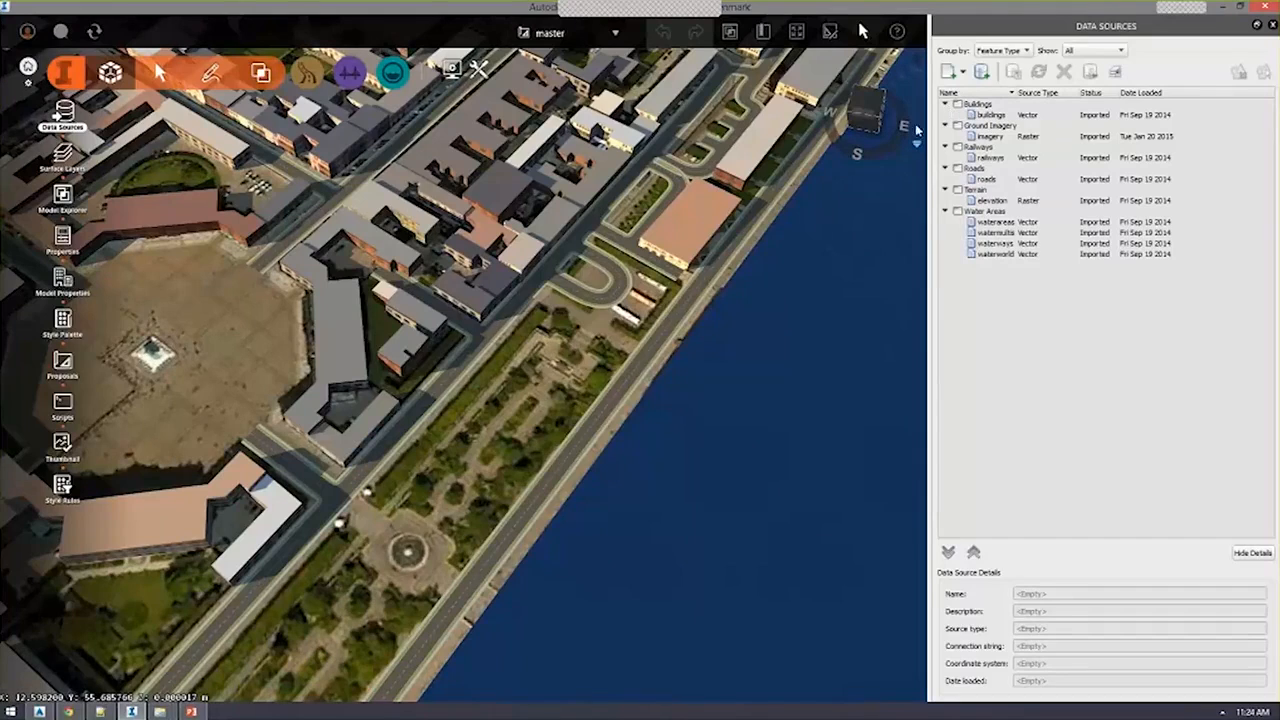
# Switch back to File Explorer and return to the CopenhagenData folder to review its data subfolders.
pyautogui.hotkey('alt', 'Tab')
pyautogui.press('BackSpace')
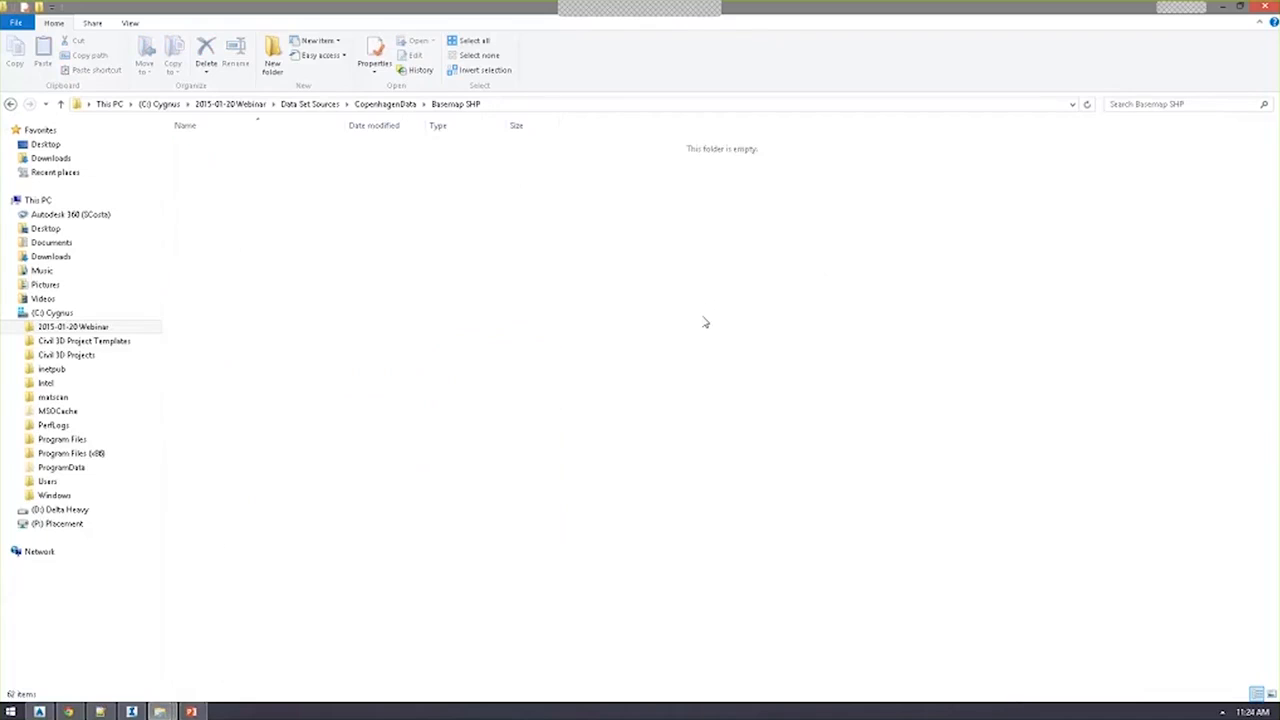
pyautogui.click(268, 295)
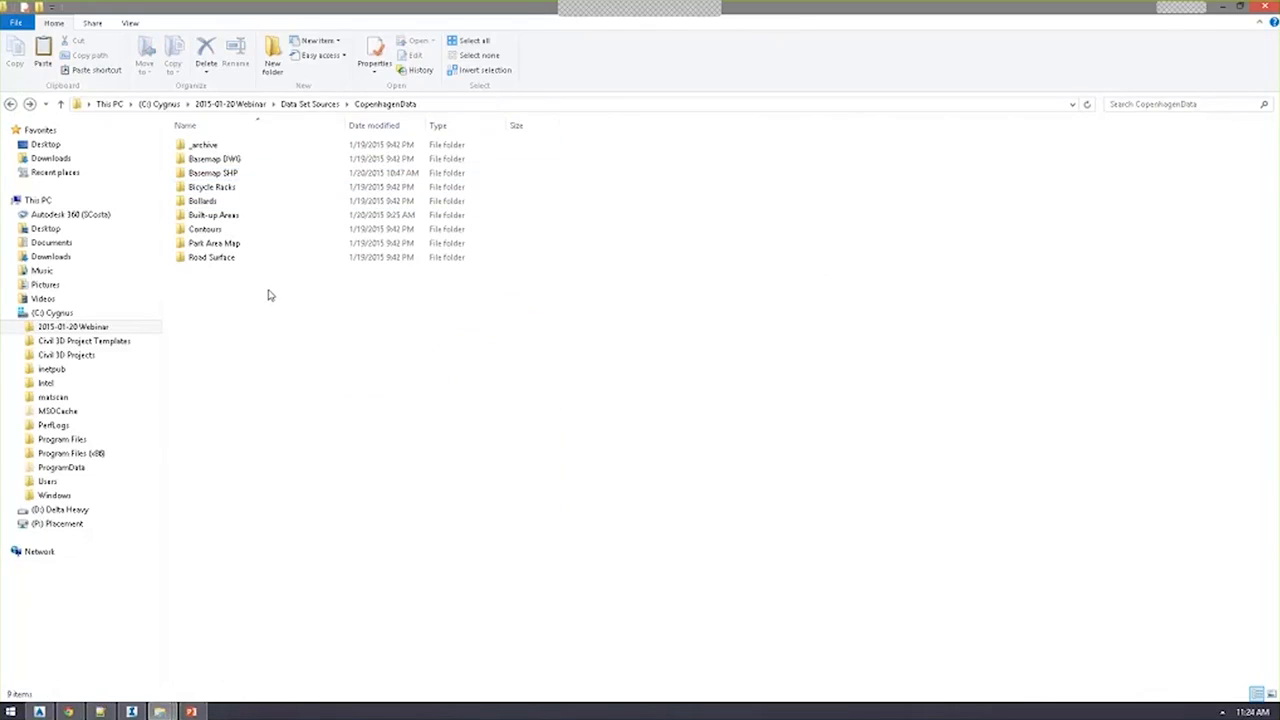
pyautogui.click(226, 214)
# Switch to AutoCAD Civil 3D, start a new drawing, and set the workspace to Planning and Analysis.
pyautogui.click(40, 711)
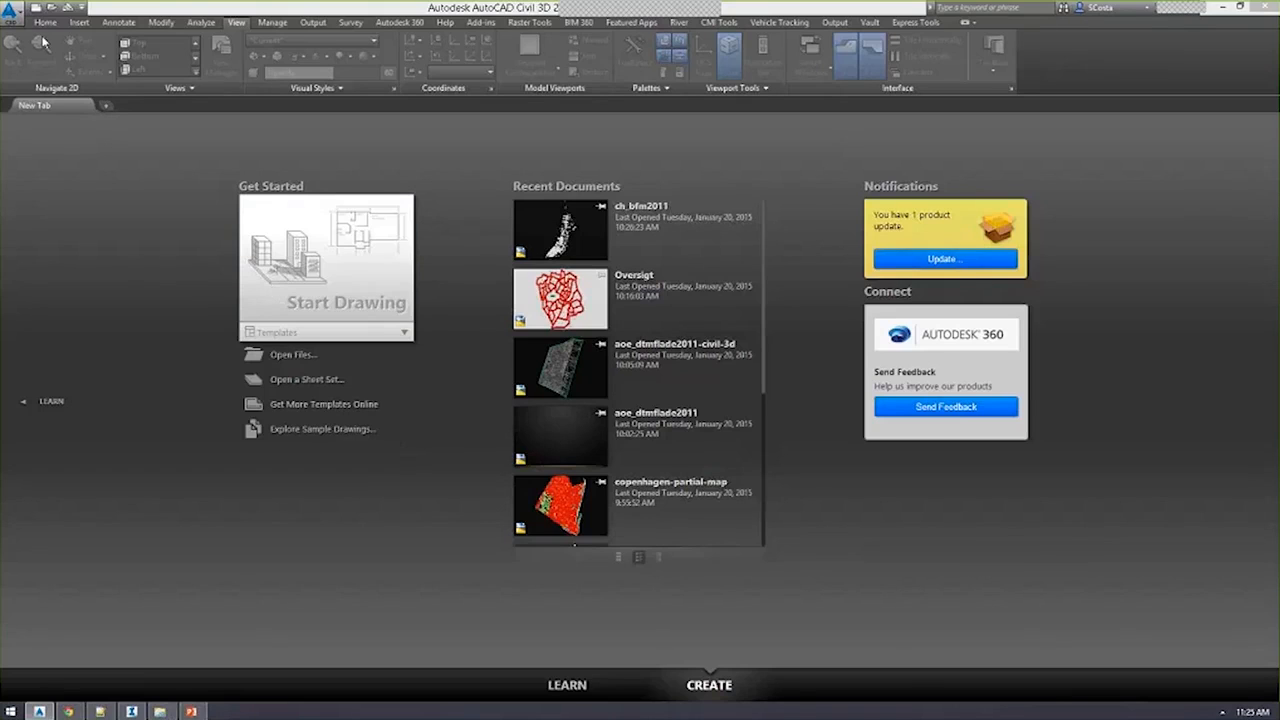
pyautogui.click(410, 324)
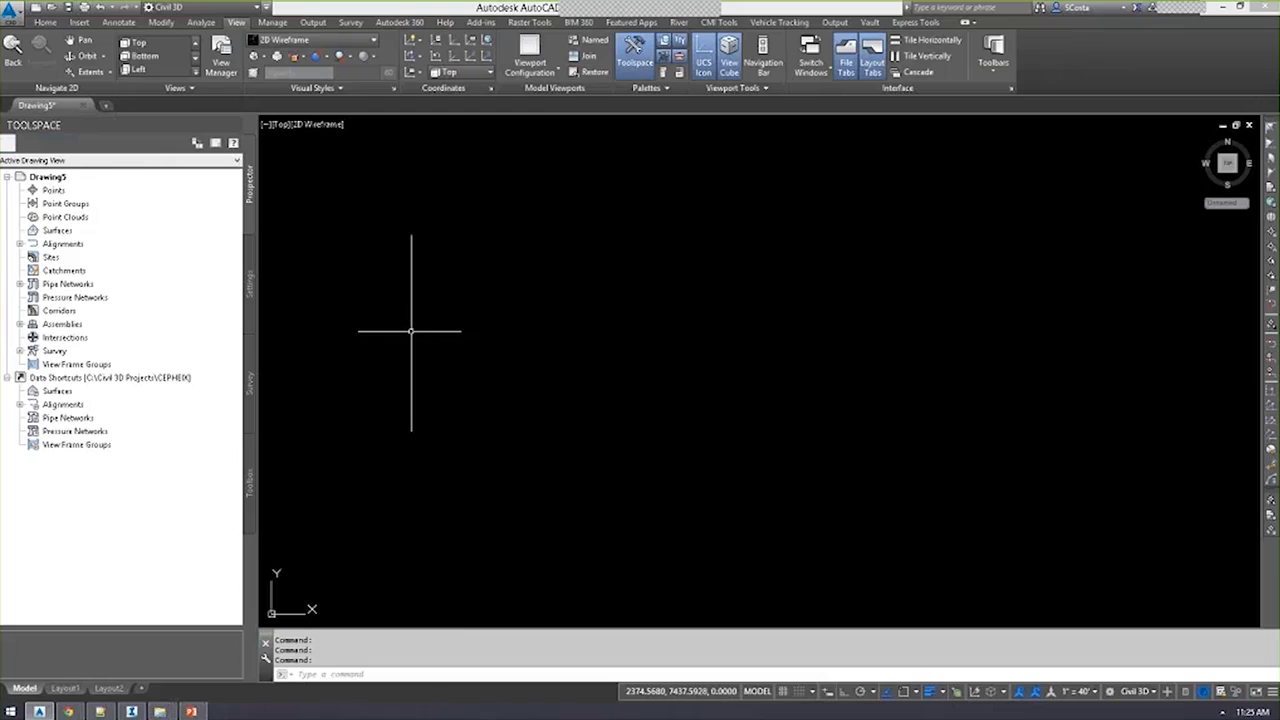
pyautogui.click(200, 7)
pyautogui.click(190, 47)
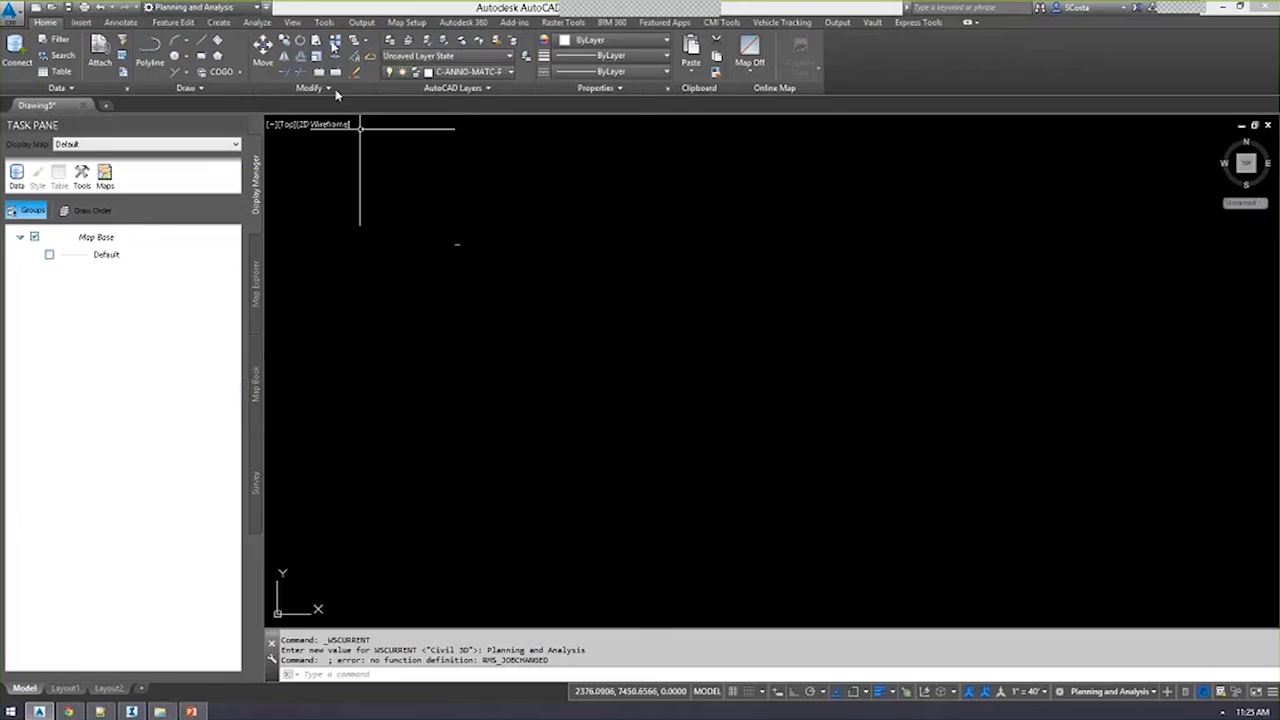
# Tile the Civil 3D window beside the File Explorer window and narrow the Task Pane to enlarge the drawing area.
pyautogui.press('super+Left')
pyautogui.hotkey('alt', 'Tab')
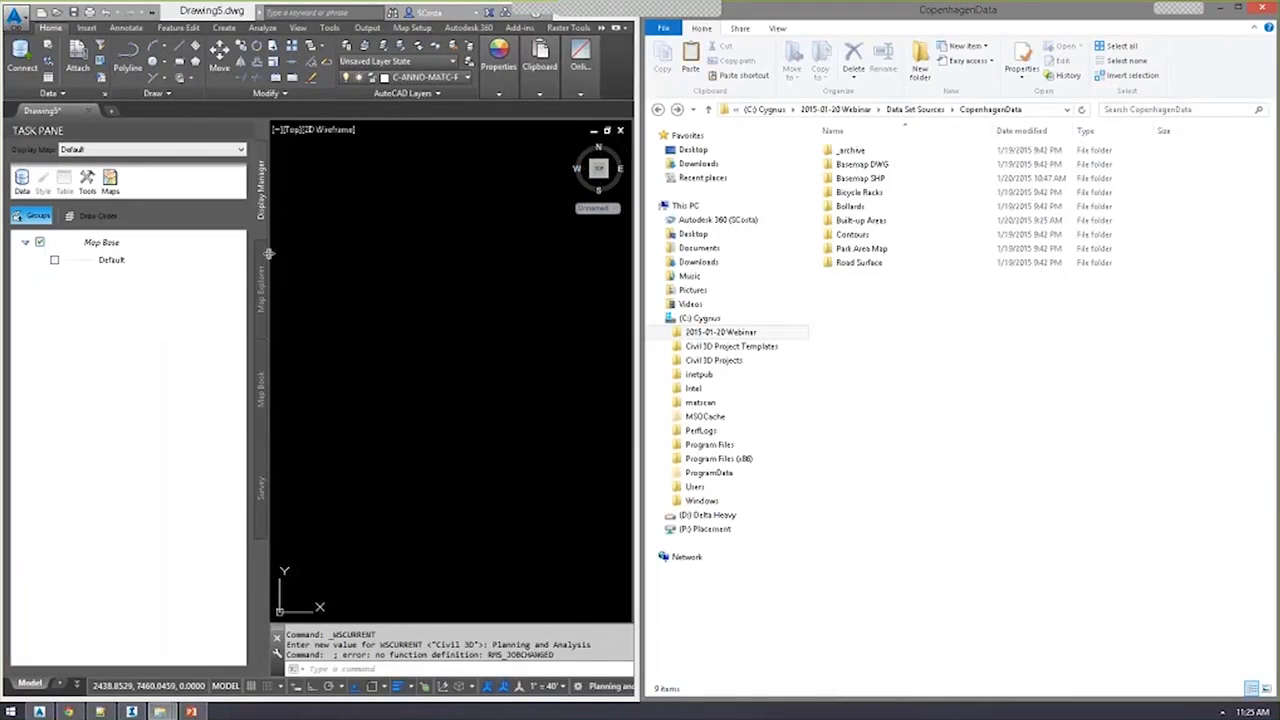
pyautogui.moveTo(262, 244); pyautogui.dragTo(192, 244)
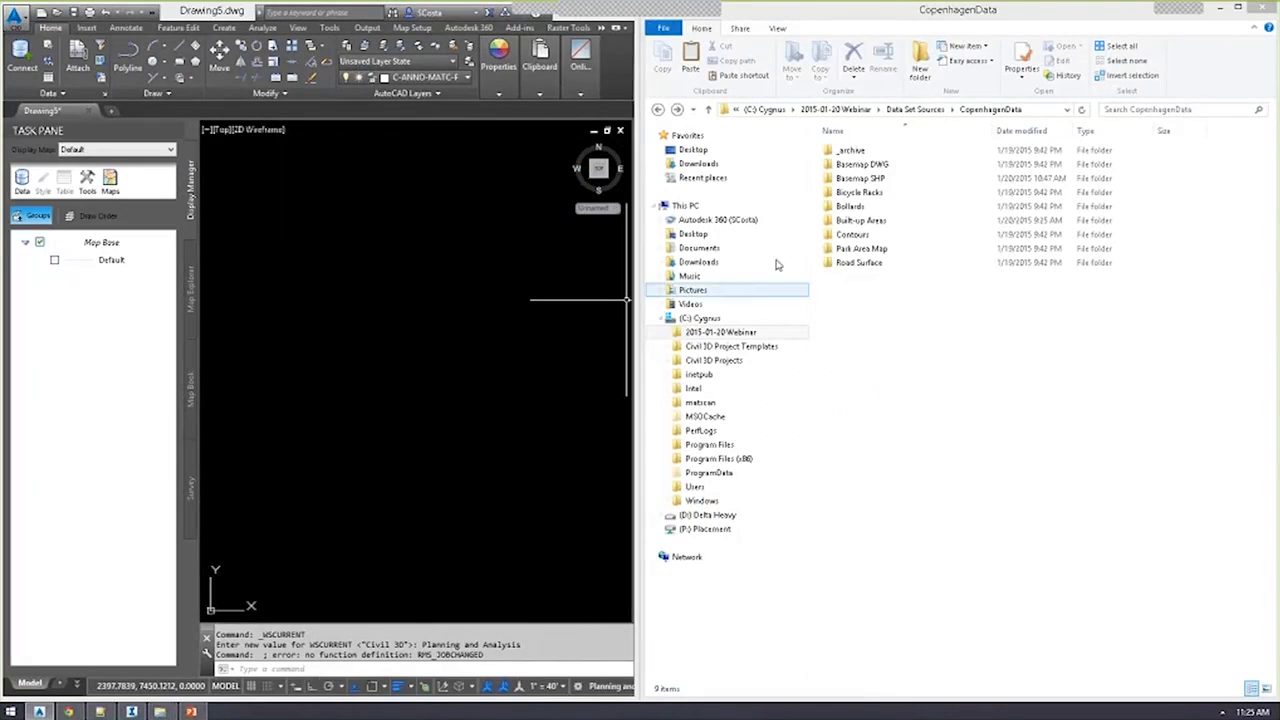
# Review the Data Set Sources folder and reopen its CopenhagenData subfolder.
pyautogui.click(916, 110)
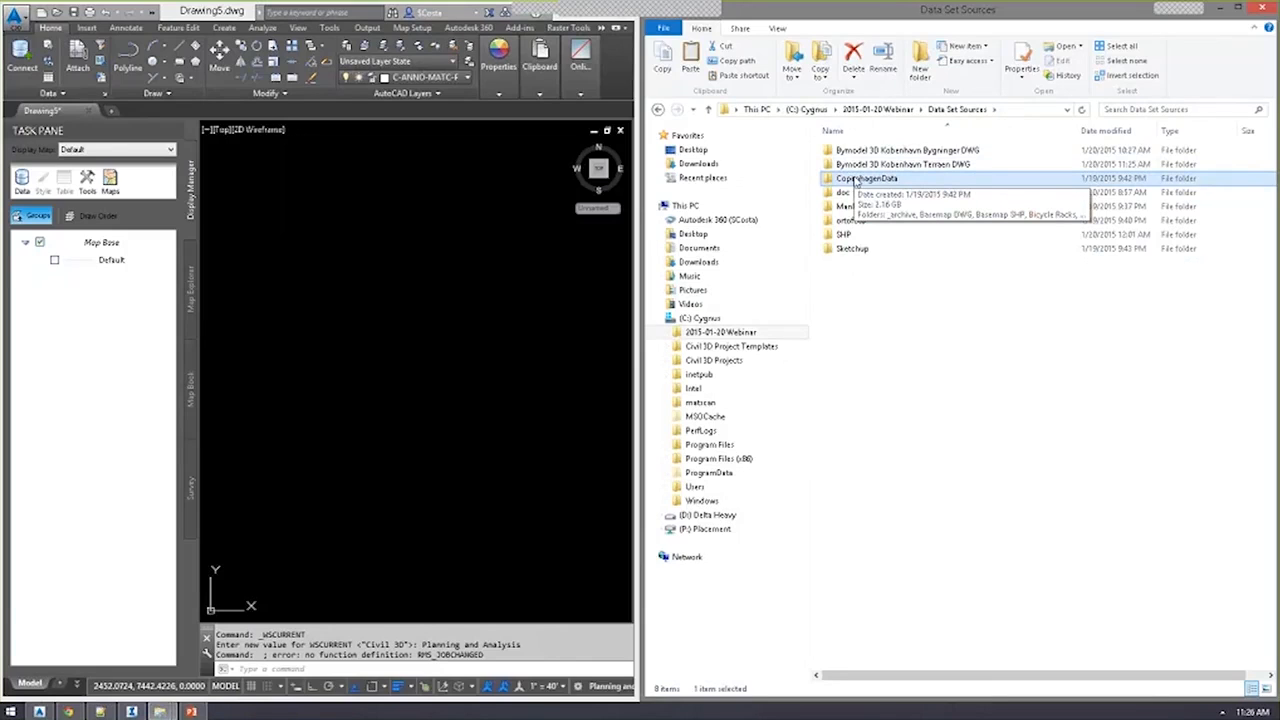
pyautogui.doubleClick(856, 180)
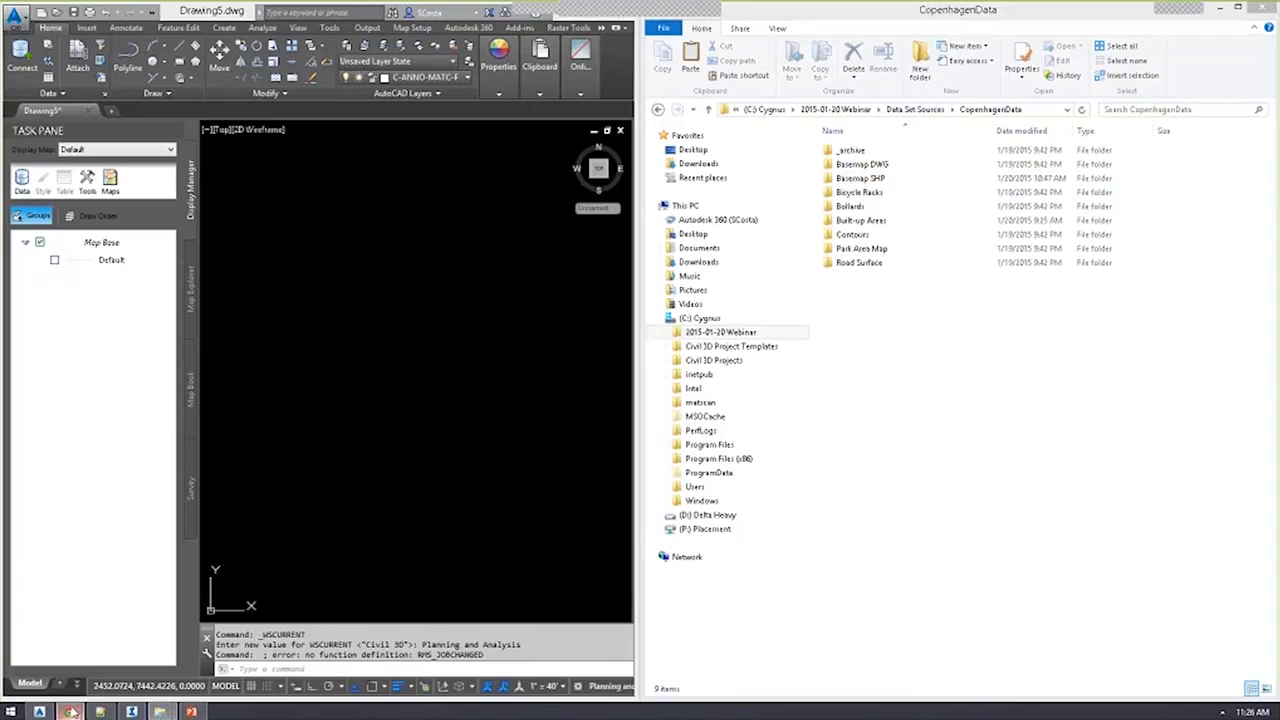
pyautogui.moveTo(68, 711)
pyautogui.click(240, 625)
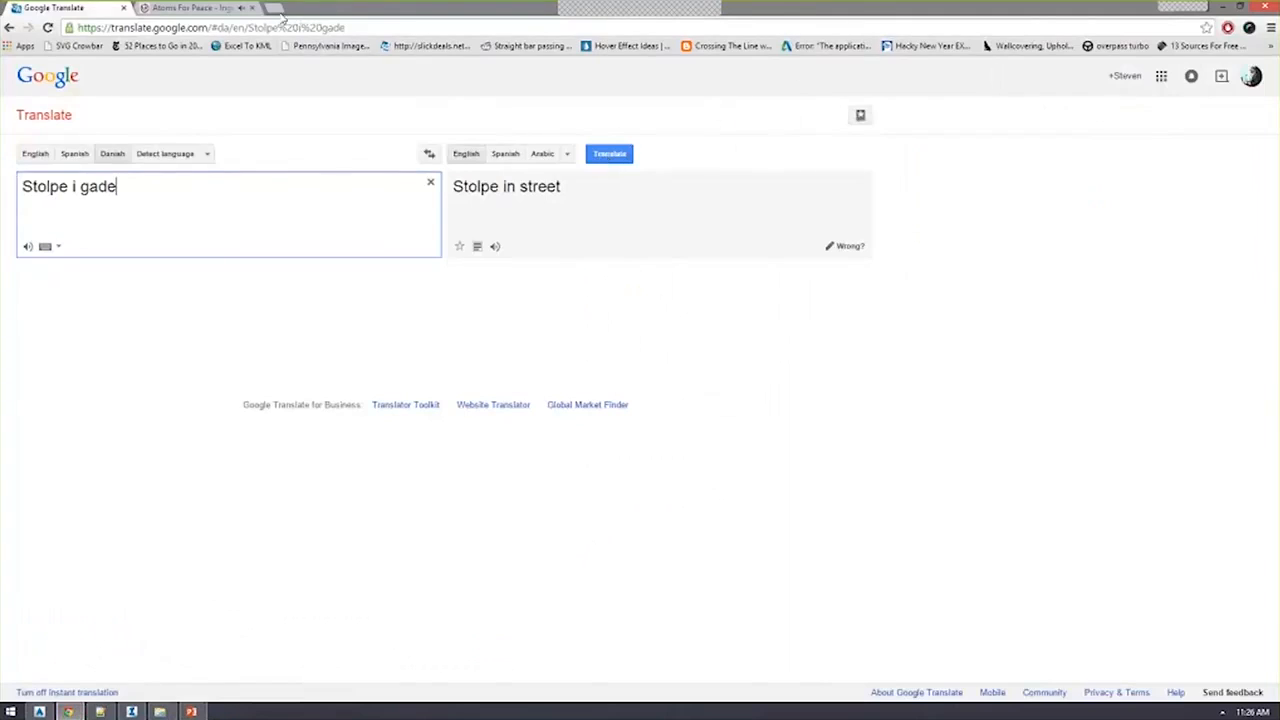
pyautogui.click(277, 8)
pyautogui.write('www.data.kk.dk')
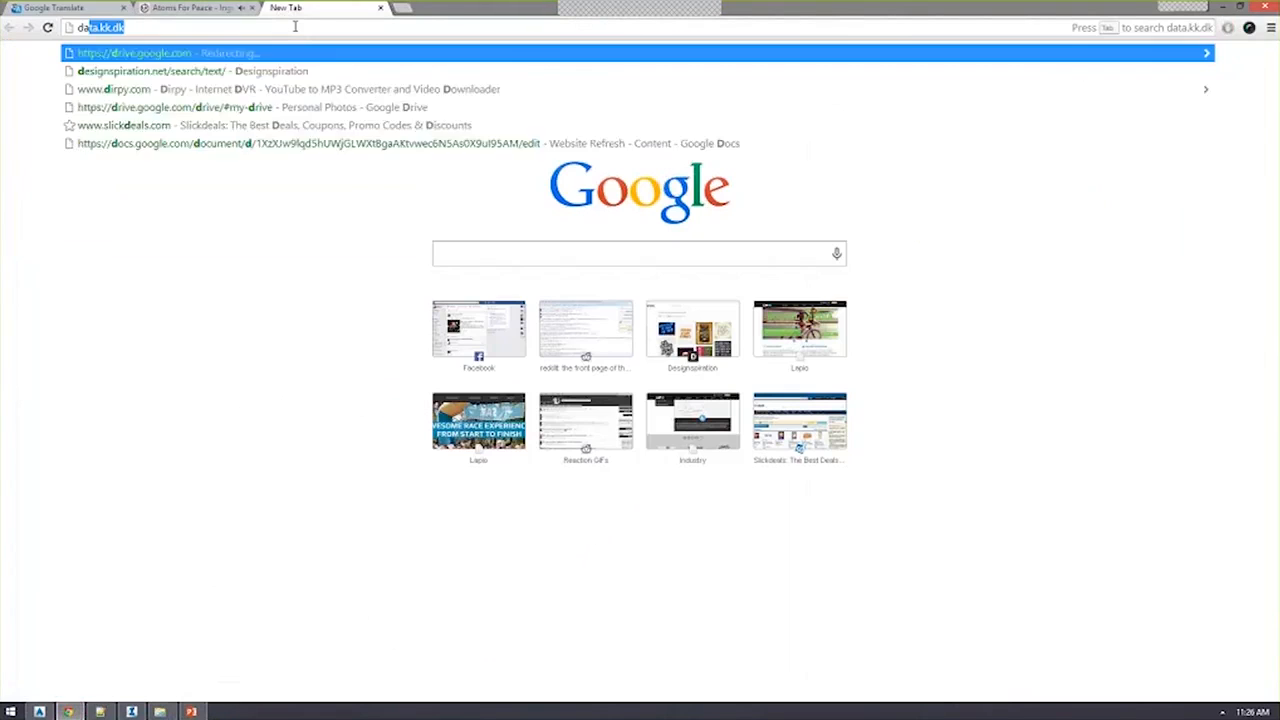
pyautogui.press('Return')
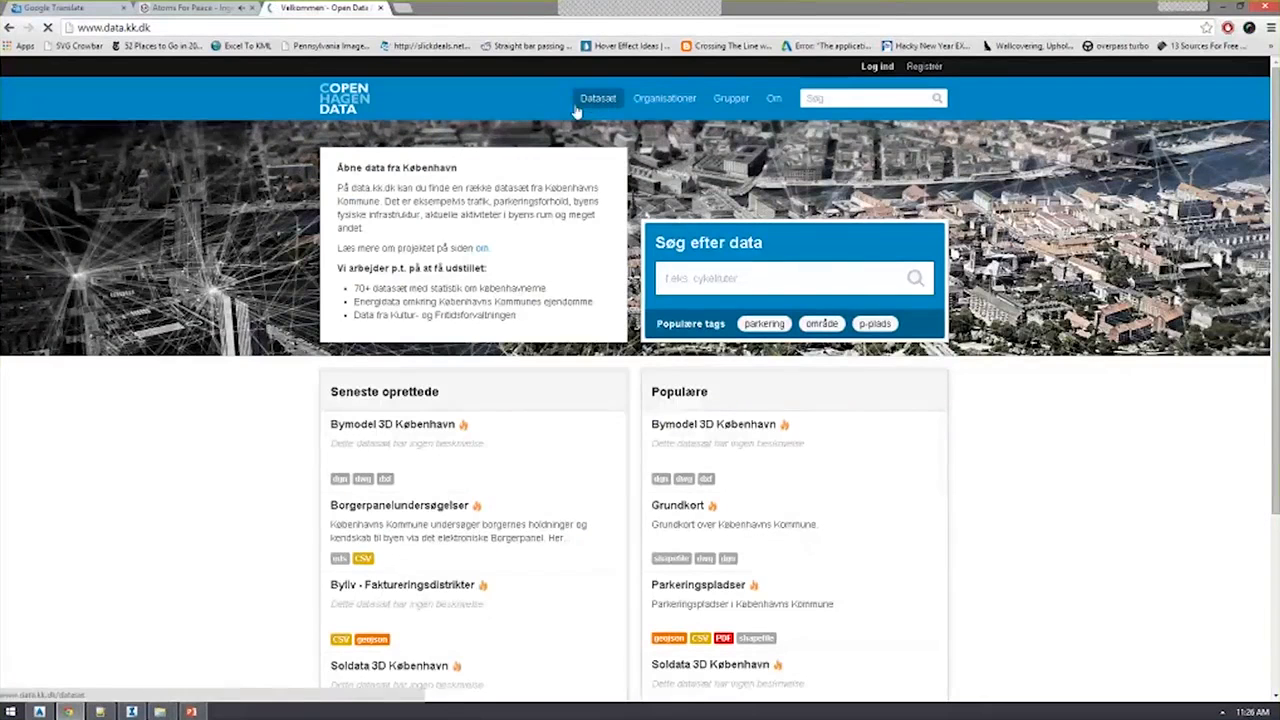
# Translate the Copenhagen Data home page from Danish to English.
pyautogui.rightClick(531, 130)
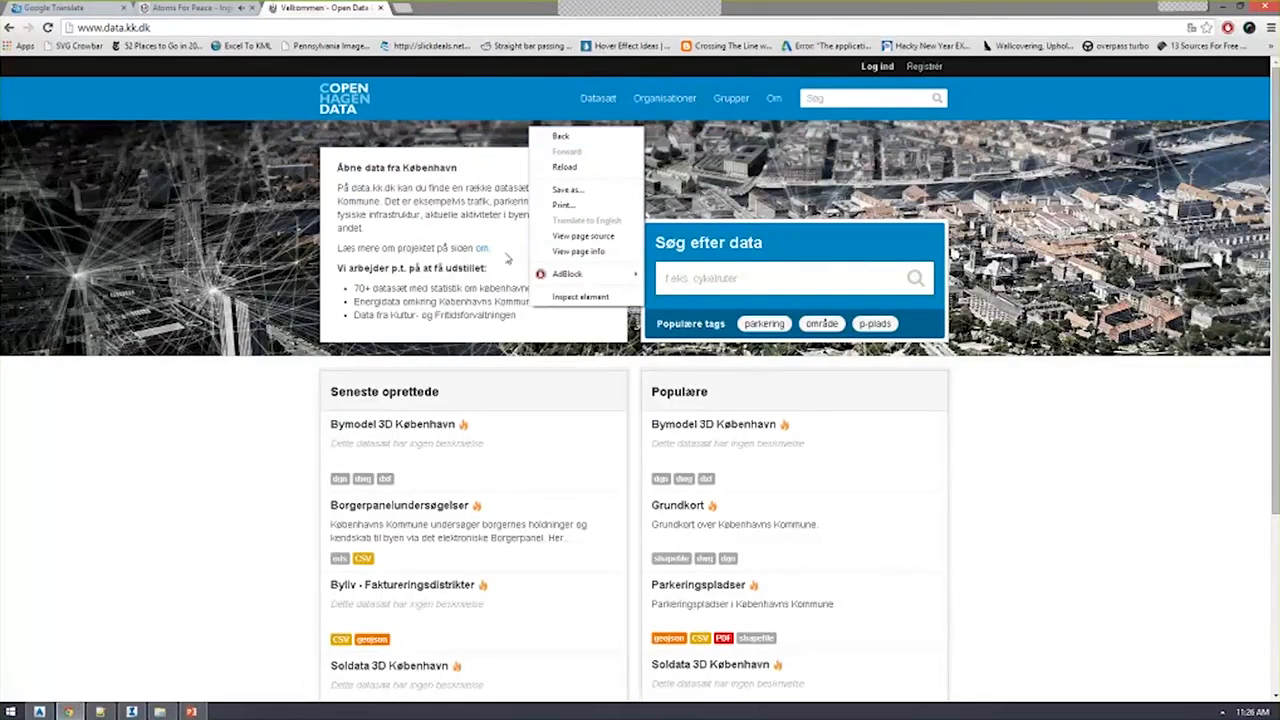
pyautogui.rightClick(497, 434)
pyautogui.click(540, 528)
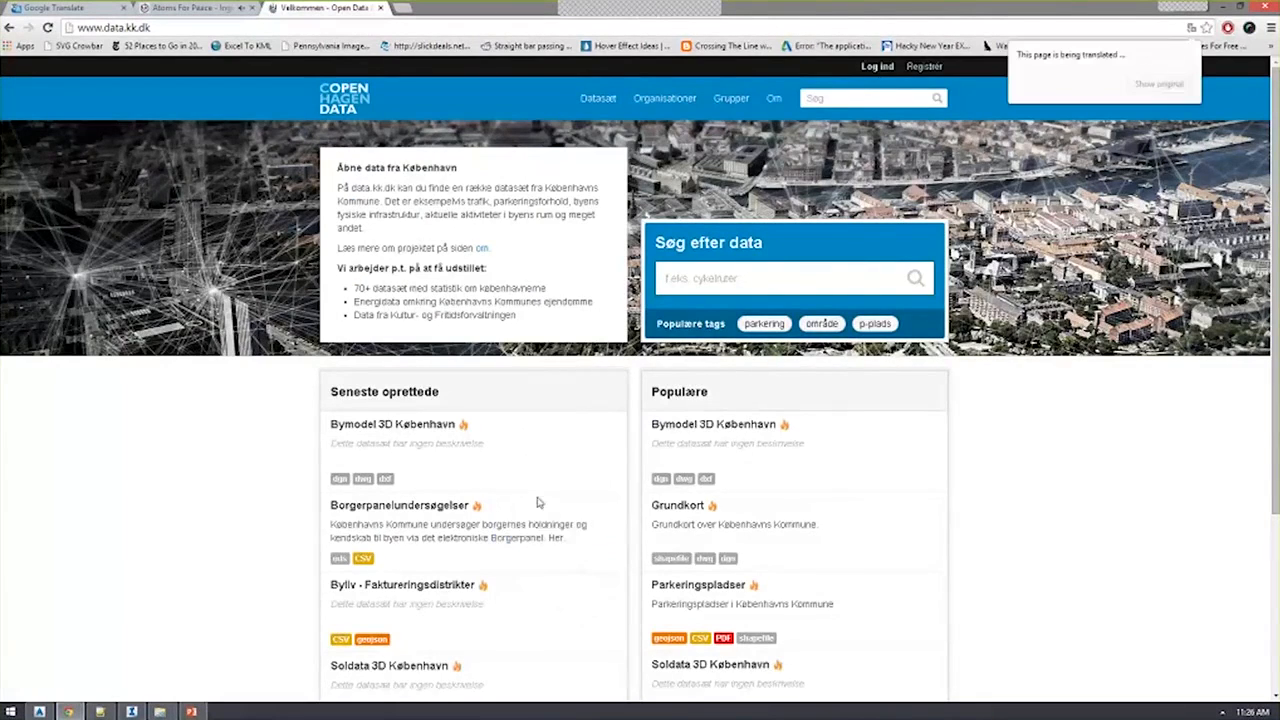
# Open the site's dataset catalogue and look through the available datasets and their file formats.
pyautogui.click(606, 100)
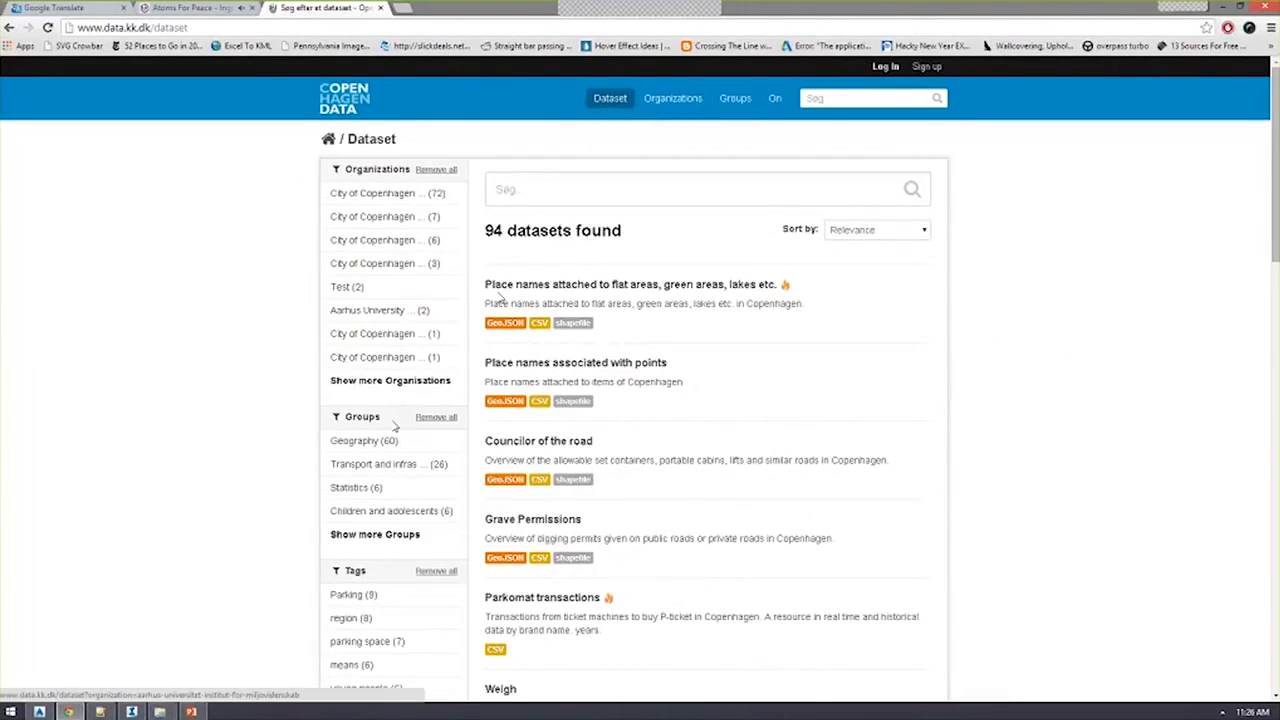
pyautogui.scroll(-2, 675, 369)
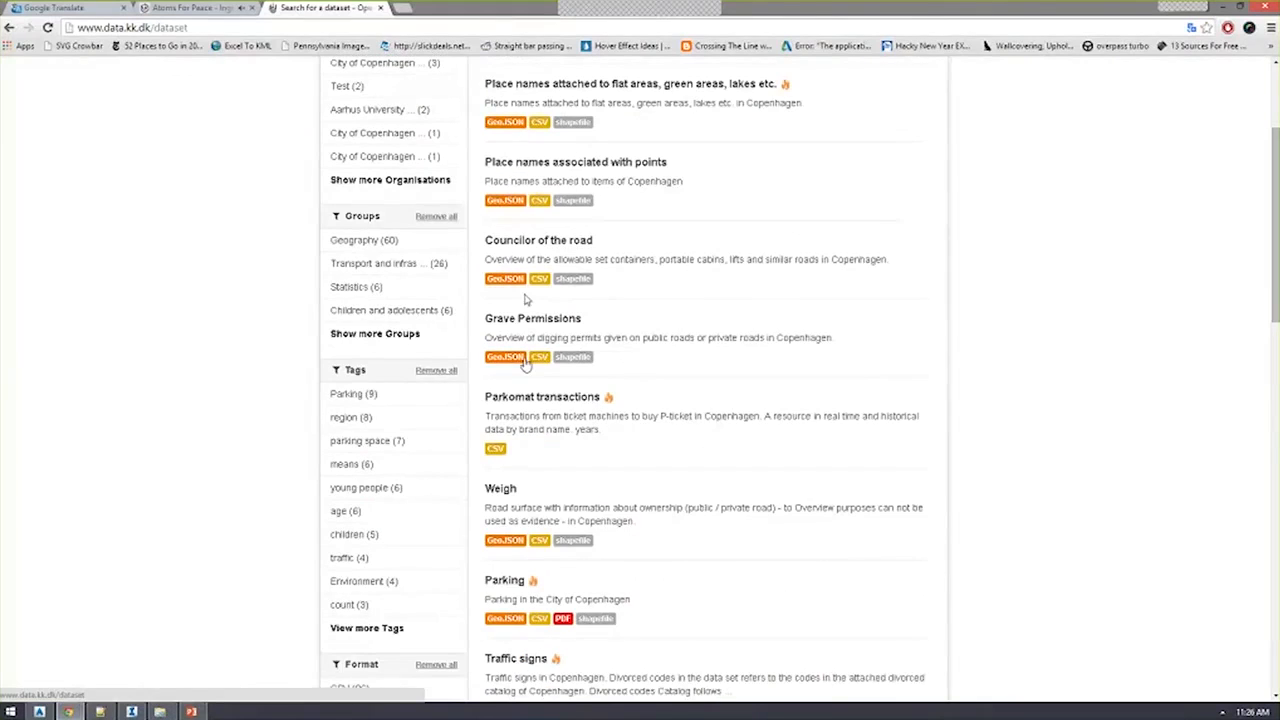
pyautogui.scroll(-1, 585, 345)
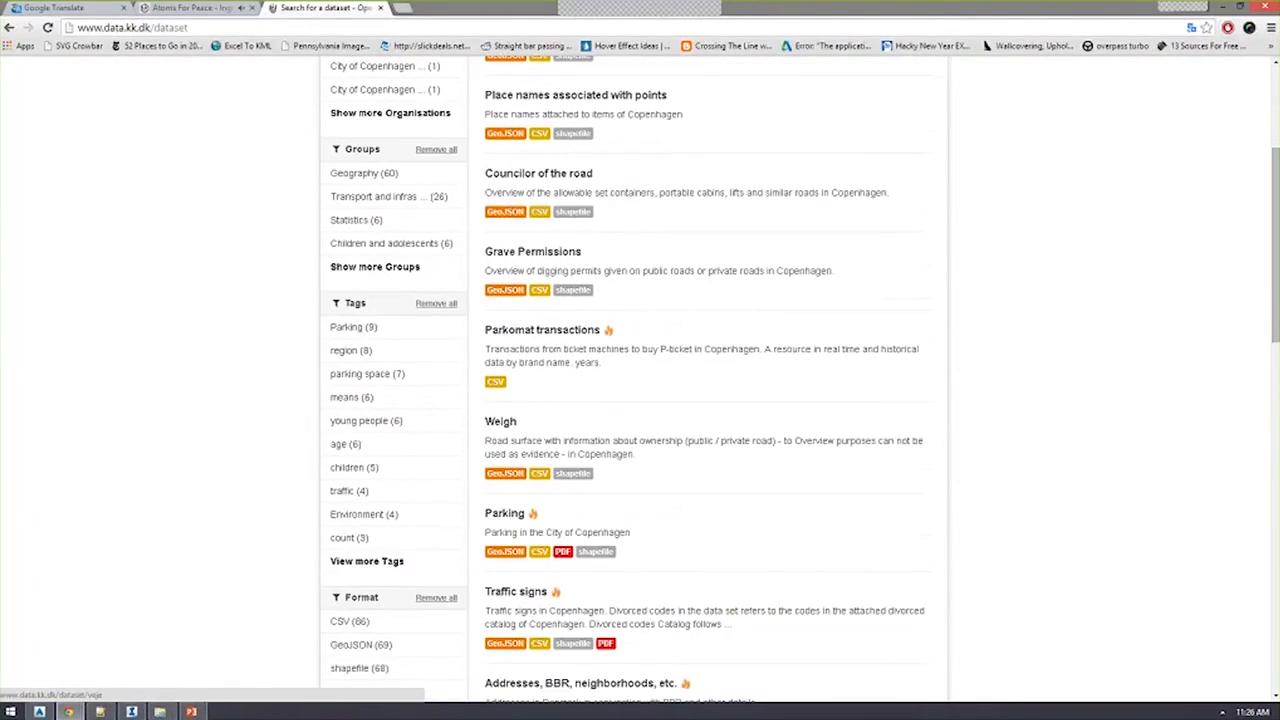
pyautogui.scroll(-2, 594, 487)
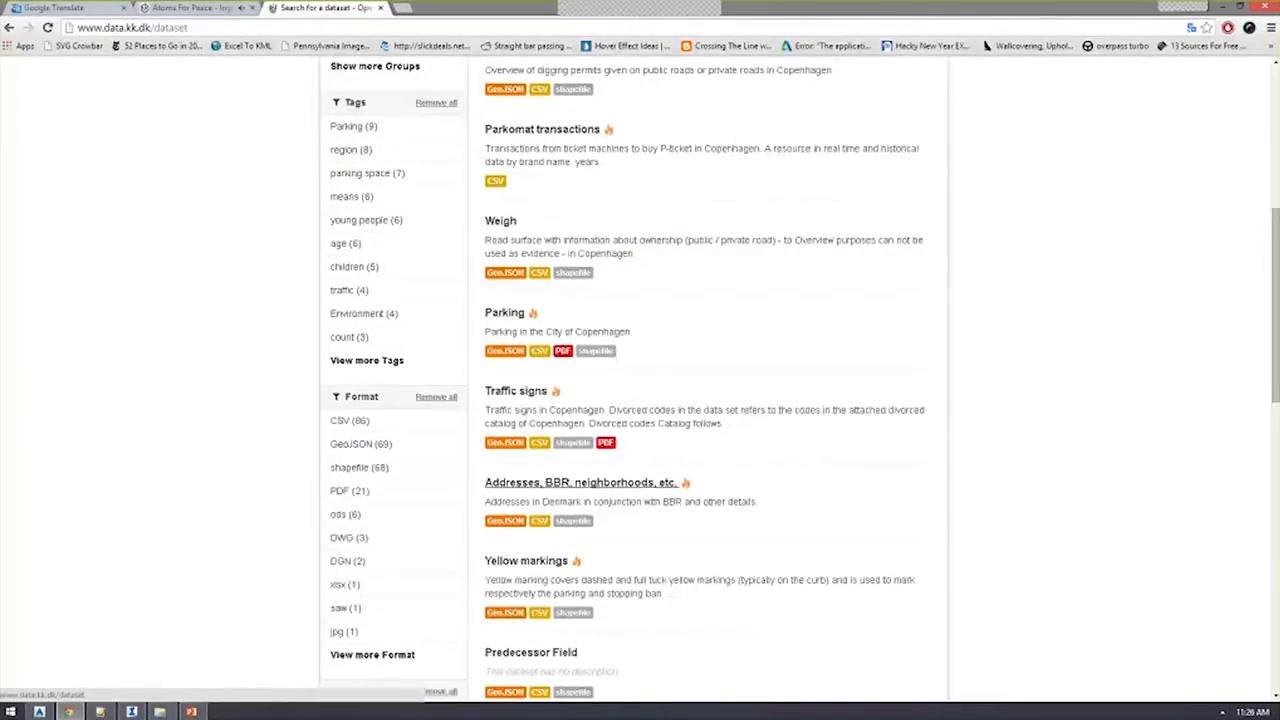
pyautogui.scroll(5, 698, 256)
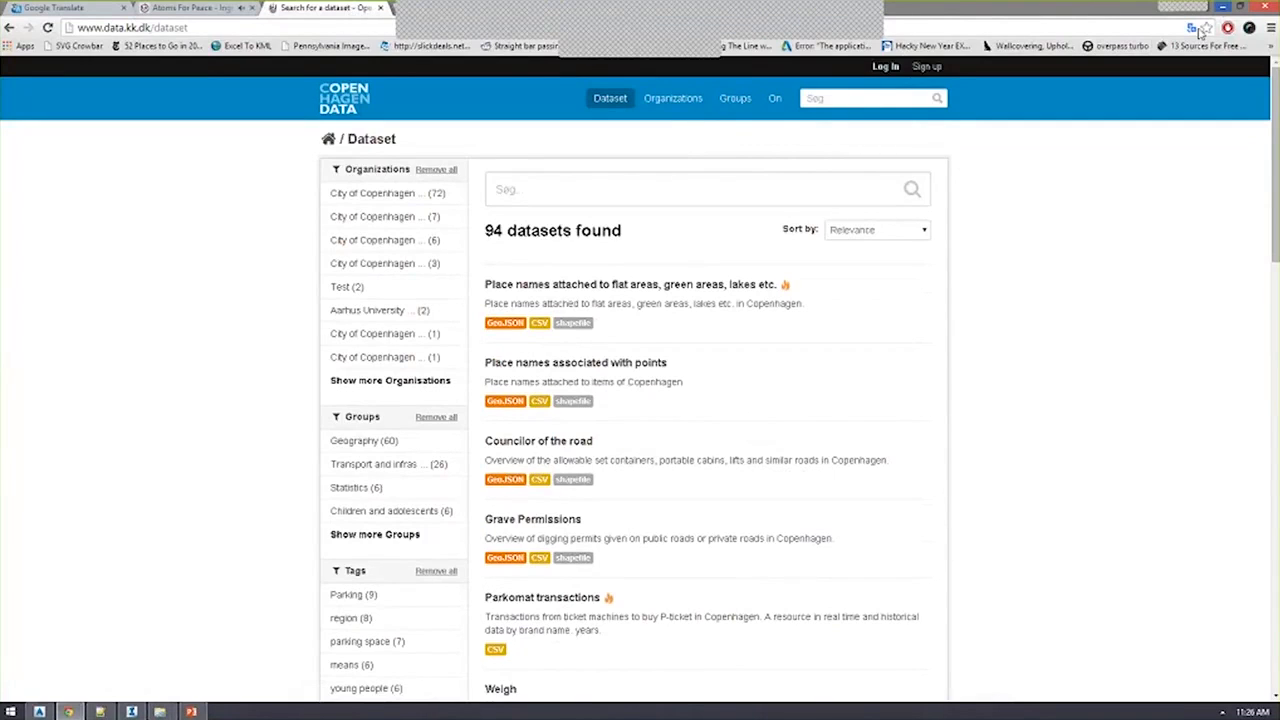
# Minimize the browser, open the Basemap SHP folder in File Explorer, and select bygning.shp.
pyautogui.click(1222, 7)
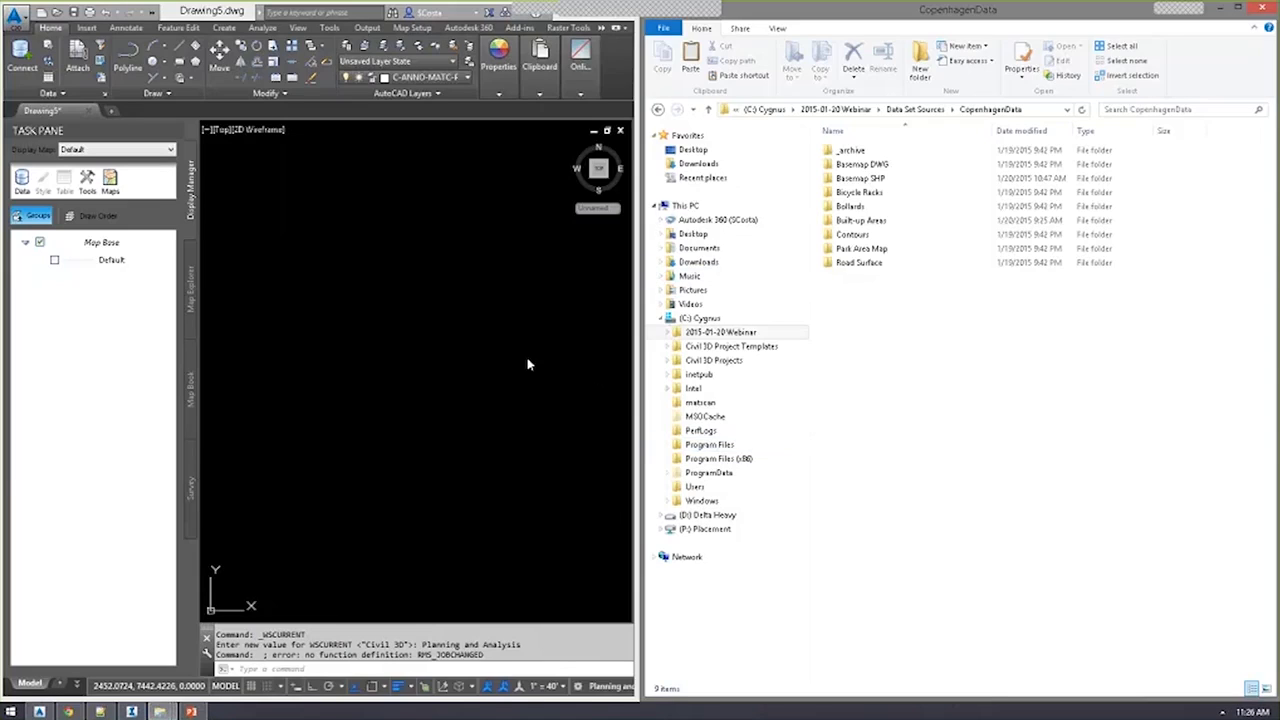
pyautogui.doubleClick(866, 177)
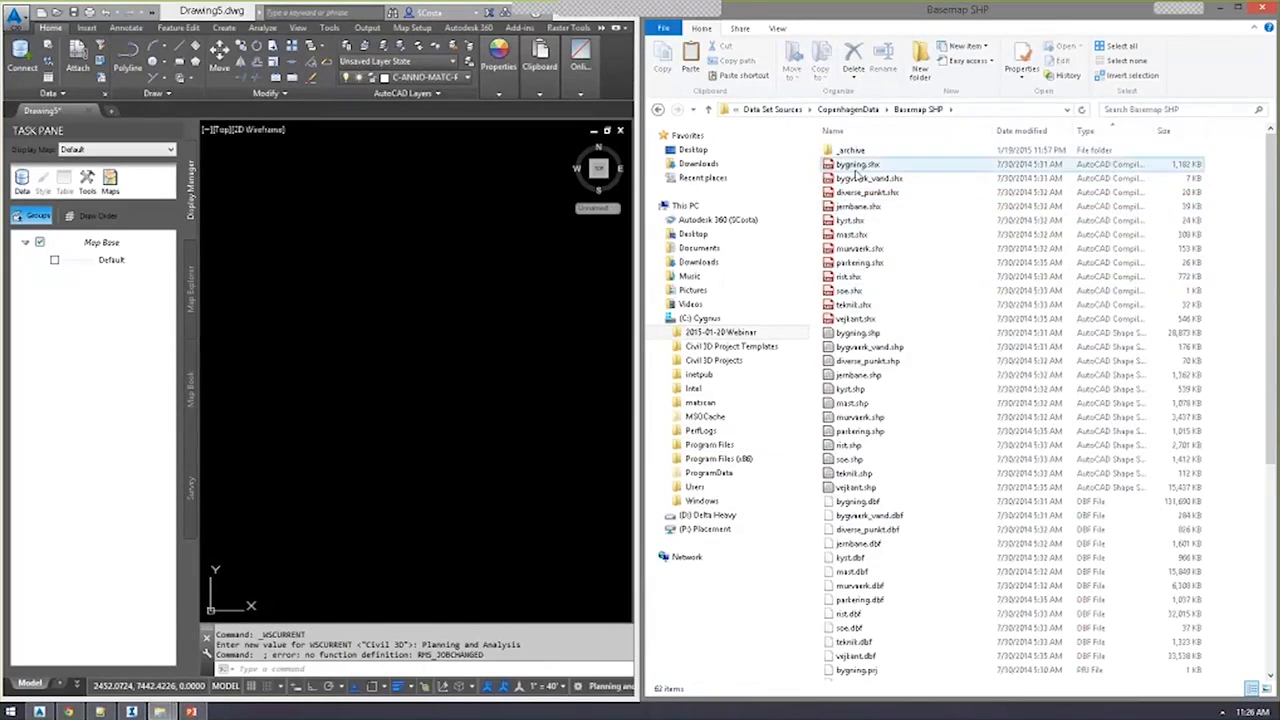
pyautogui.click(843, 339)
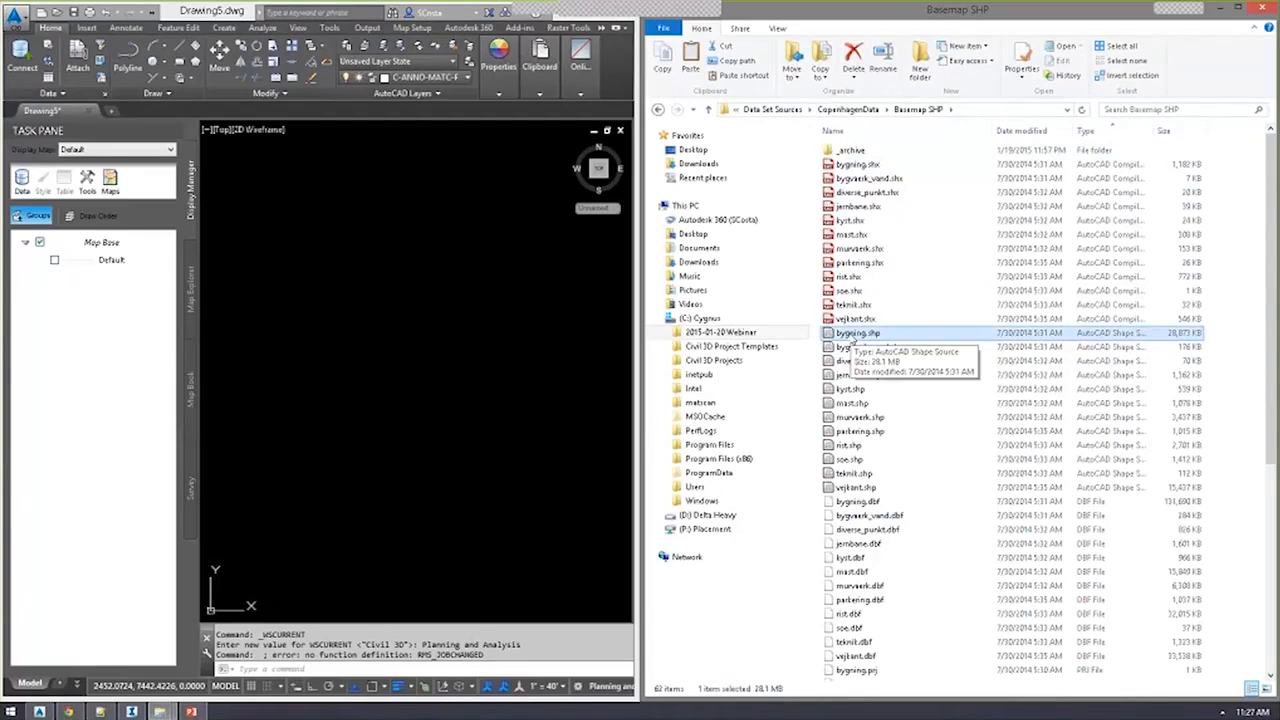
# Add bygning.shp from File Explorer to the Civil 3D drawing as a map layer and inspect the buildings around the octagonal plaza.
pyautogui.moveTo(852, 340); pyautogui.dragTo(435, 360)
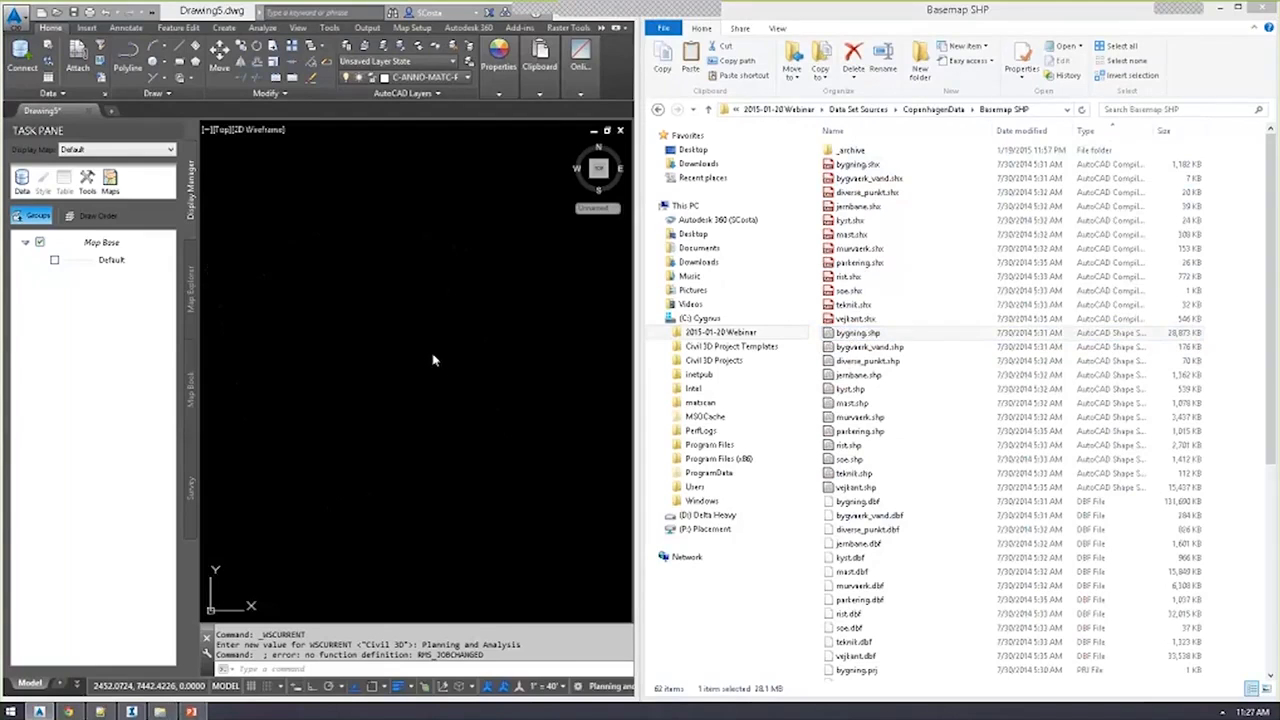
pyautogui.scroll(6, 337, 320)
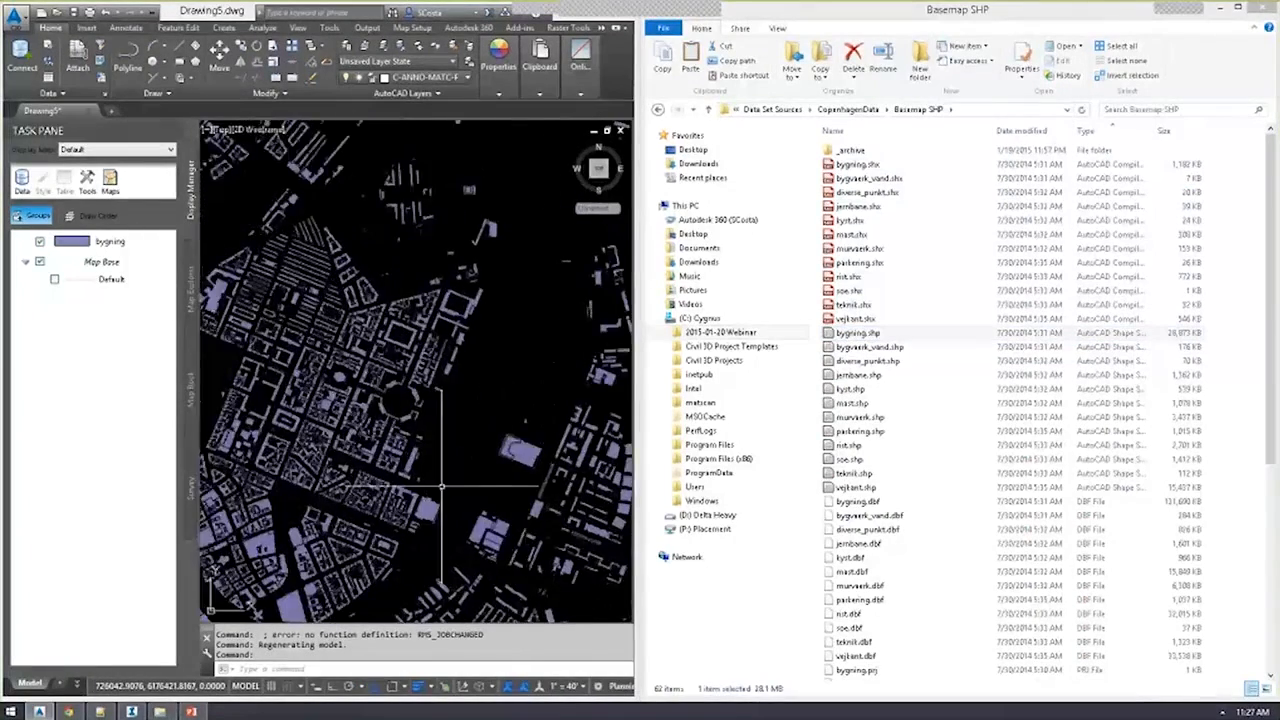
pyautogui.scroll(3, 442, 486)
pyautogui.scroll(-3, 475, 376)
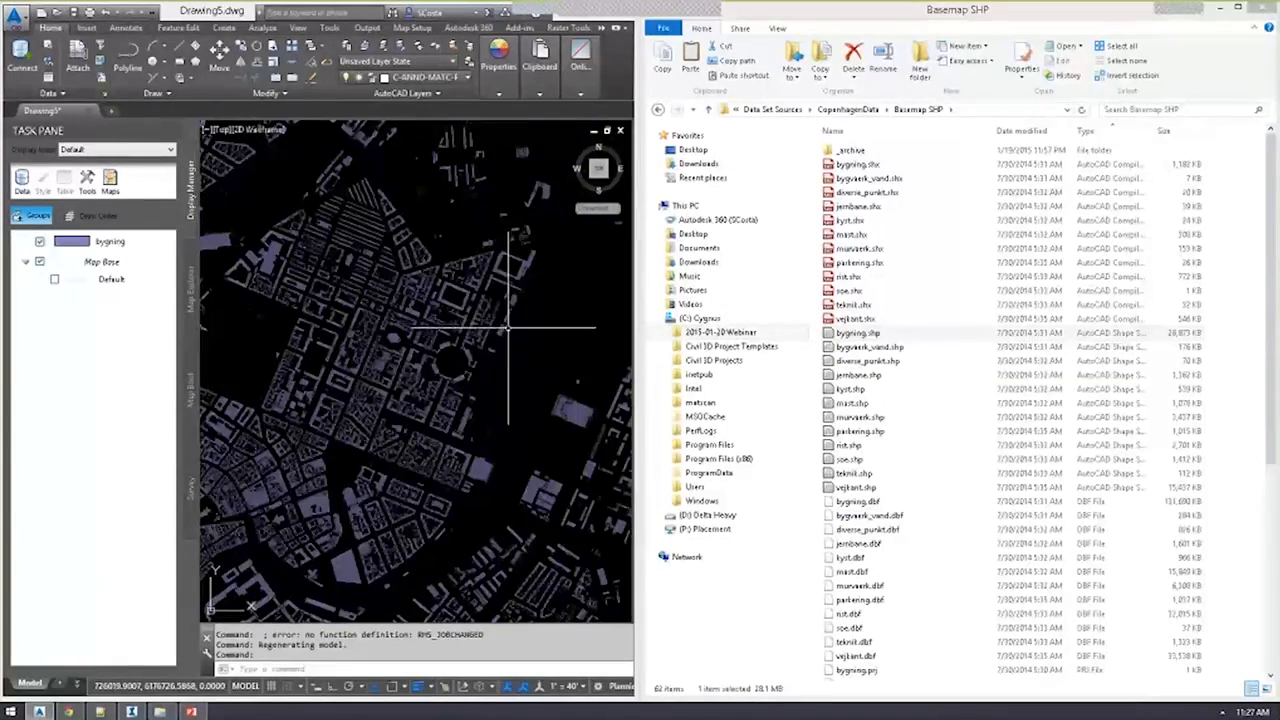
pyautogui.scroll(2, 508, 327)
pyautogui.scroll(1, 504, 362)
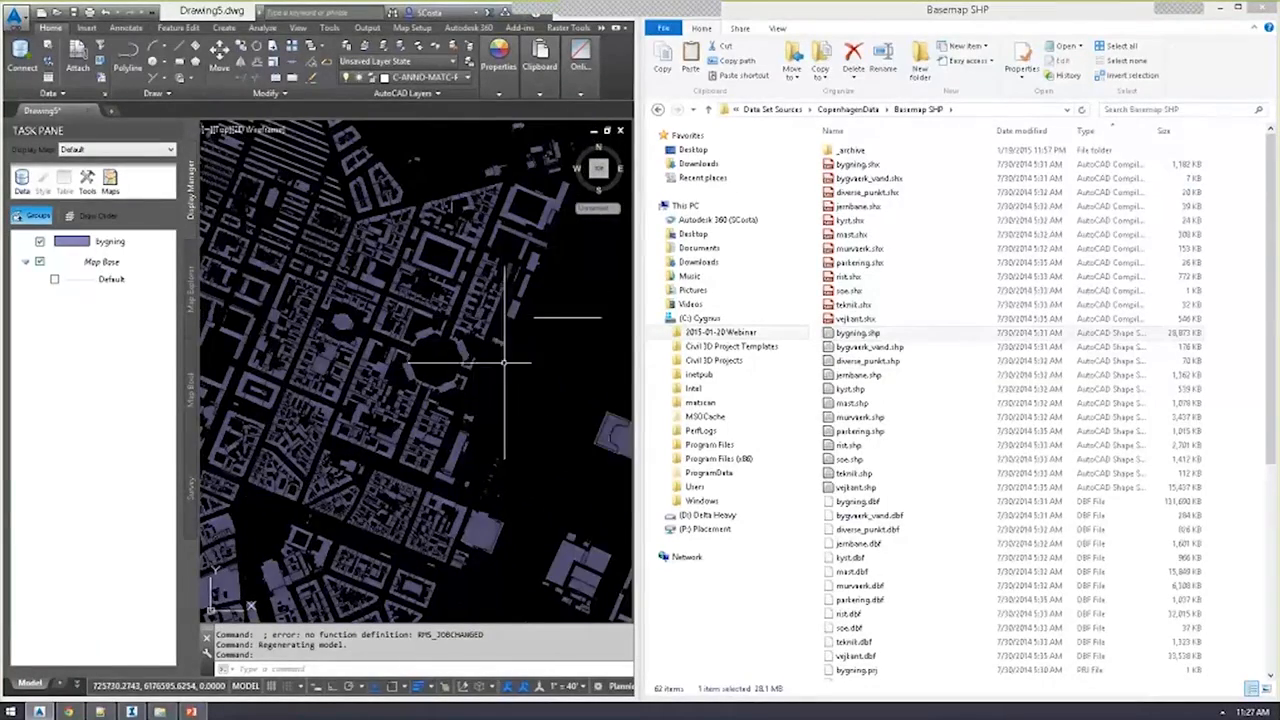
pyautogui.scroll(-2, 495, 352)
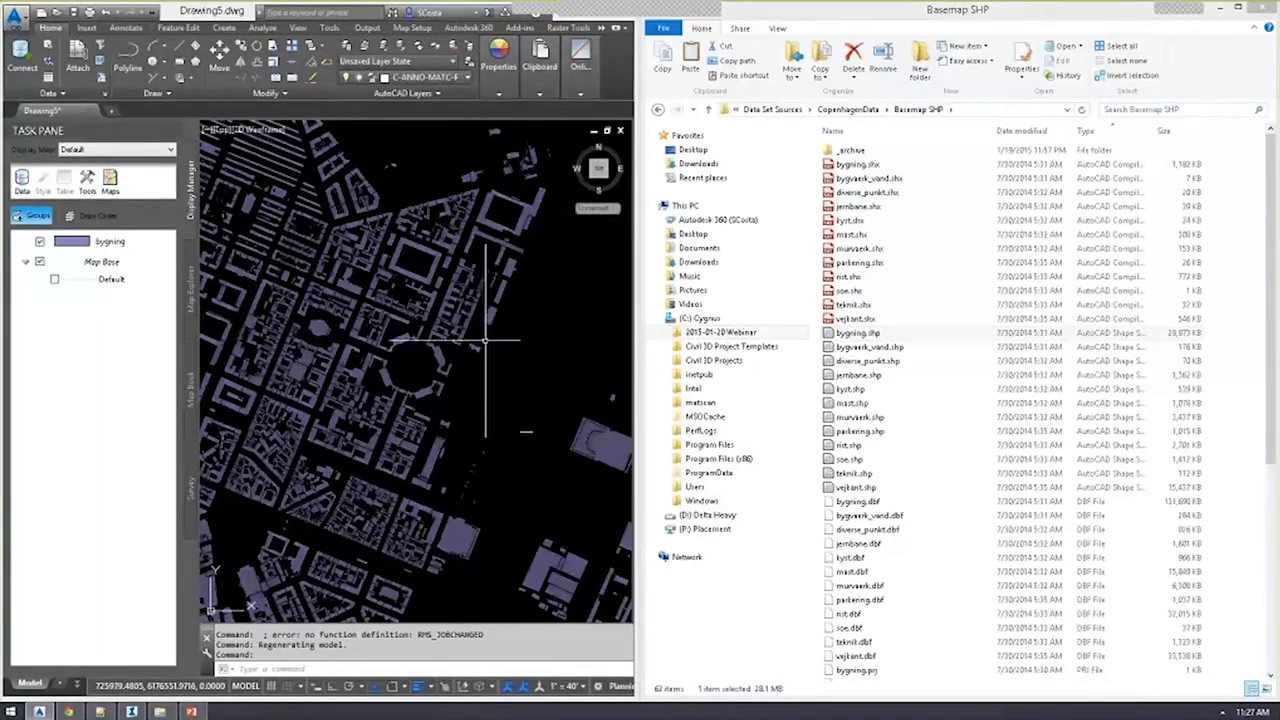
pyautogui.scroll(4, 487, 335)
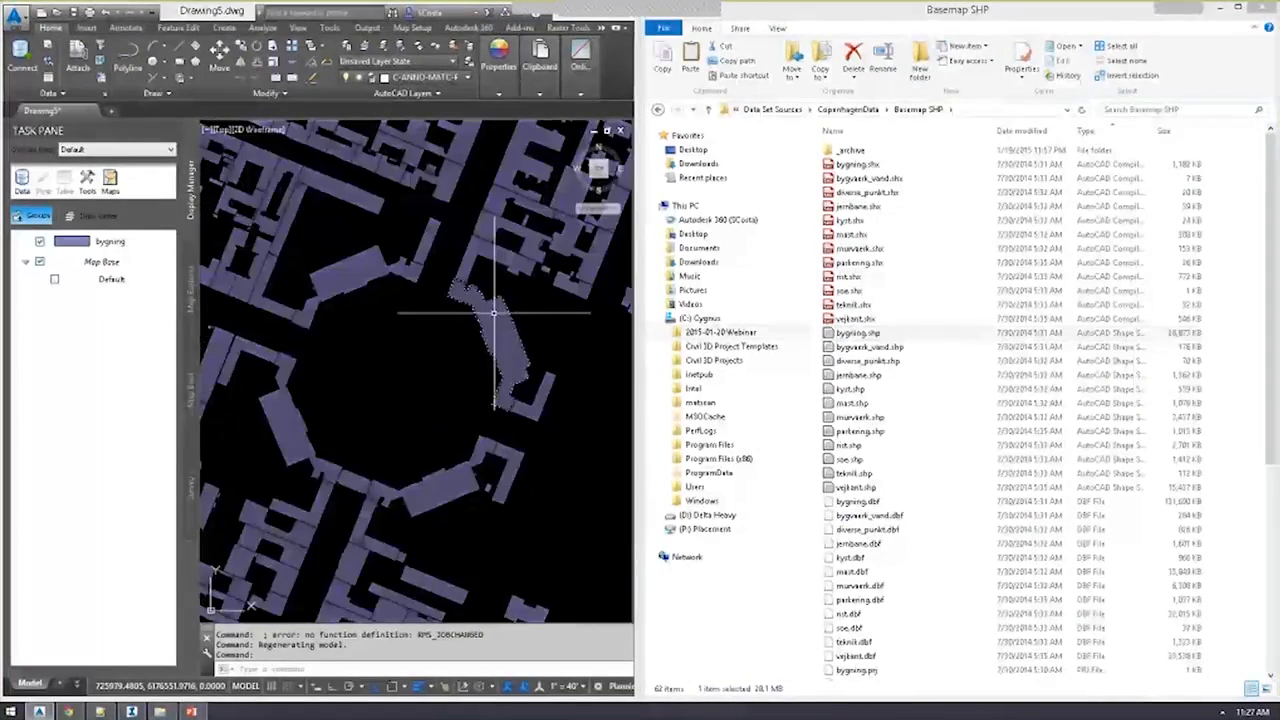
pyautogui.scroll(-2, 432, 408)
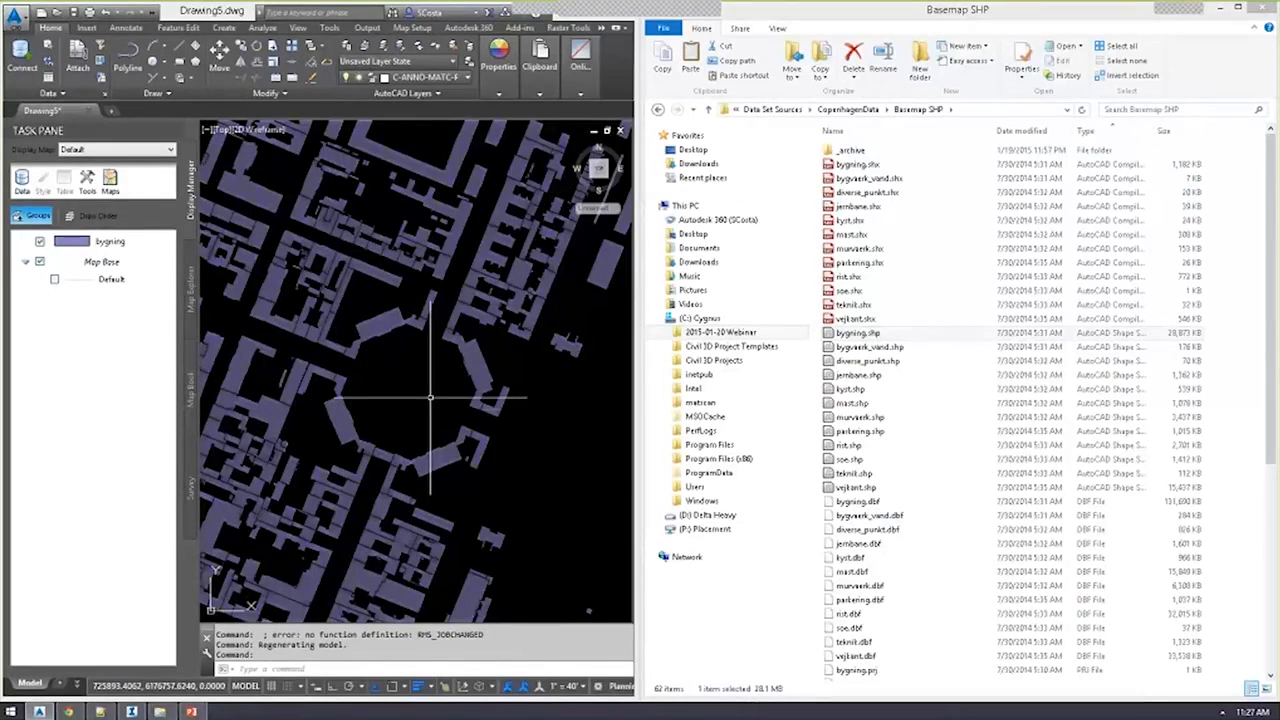
pyautogui.moveTo(431, 398)
pyautogui.mouseDown(button='middle')
pyautogui.moveTo(453, 405)
pyautogui.moveTo(440, 383)
pyautogui.mouseUp(button='middle')
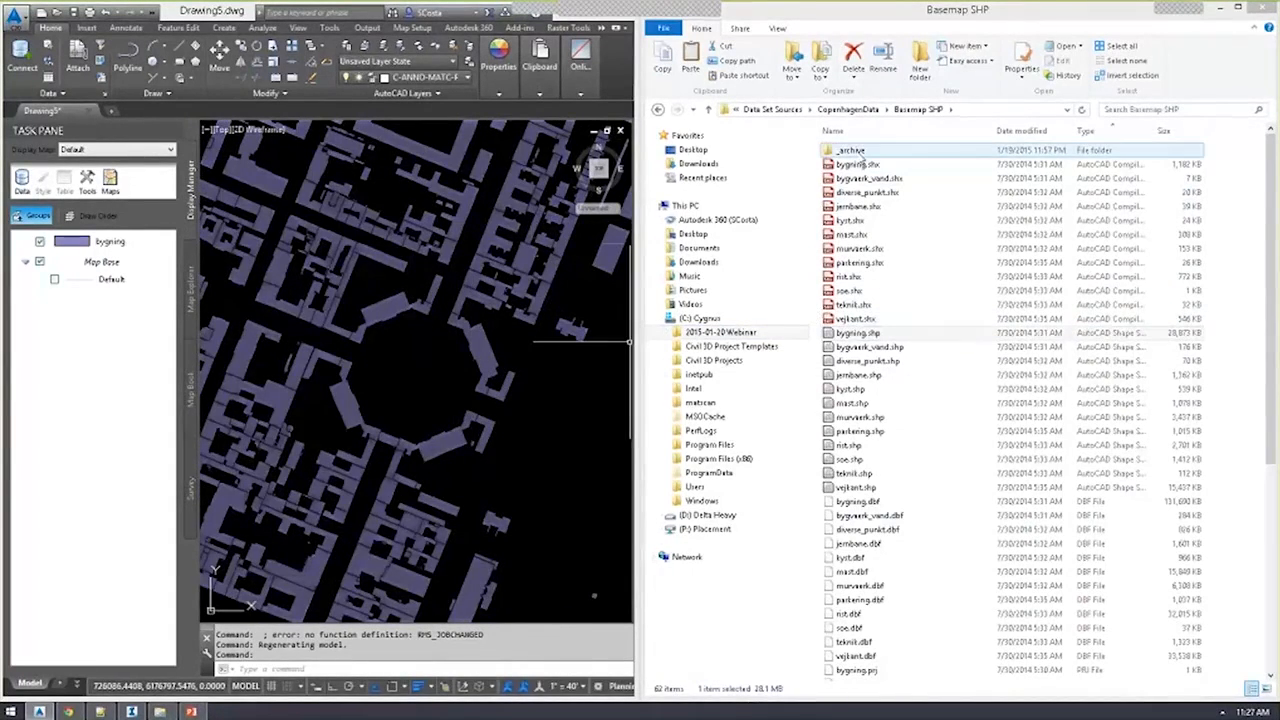
# Open the _archive folder, sort its files by type, and add vejmidte.shp to the map as a layer.
pyautogui.doubleClick(851, 150)
pyautogui.scroll(-5, 880, 440)
pyautogui.click(871, 478)
pyautogui.scroll(-11, 872, 478)
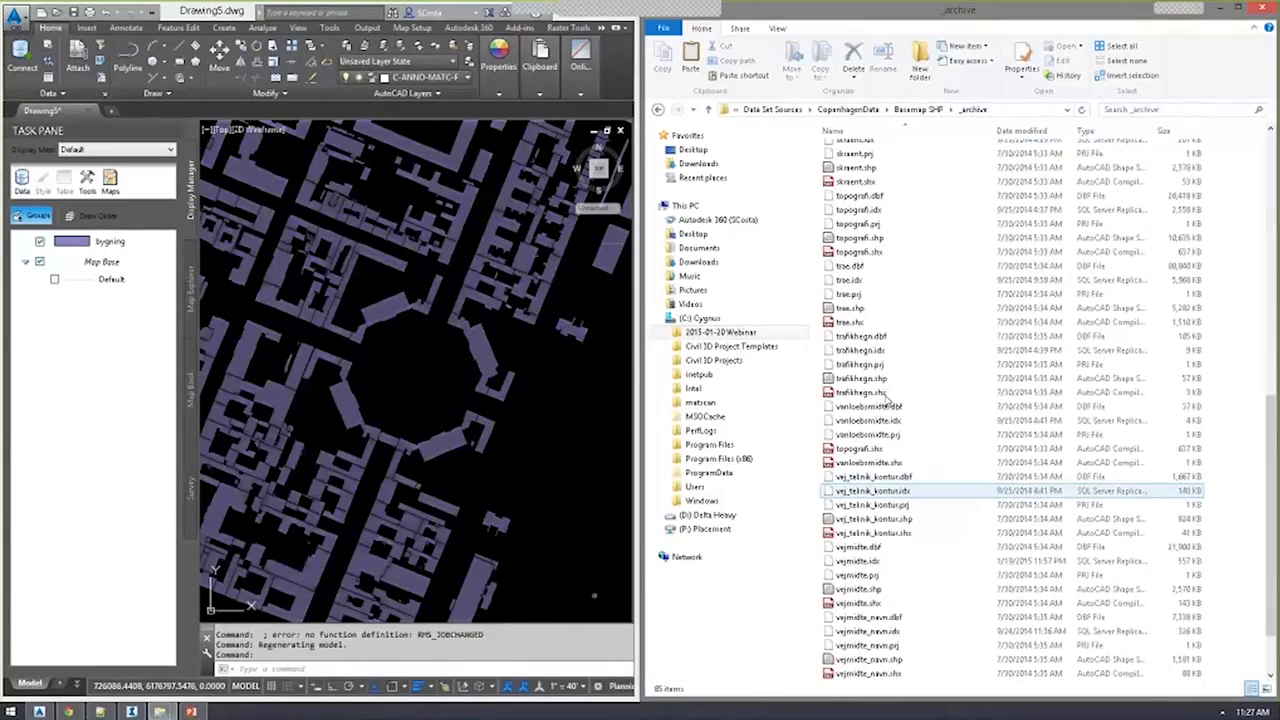
pyautogui.click(1018, 133)
pyautogui.click(1090, 129)
pyautogui.scroll(-2, 905, 366)
pyautogui.moveTo(885, 510); pyautogui.dragTo(466, 409)
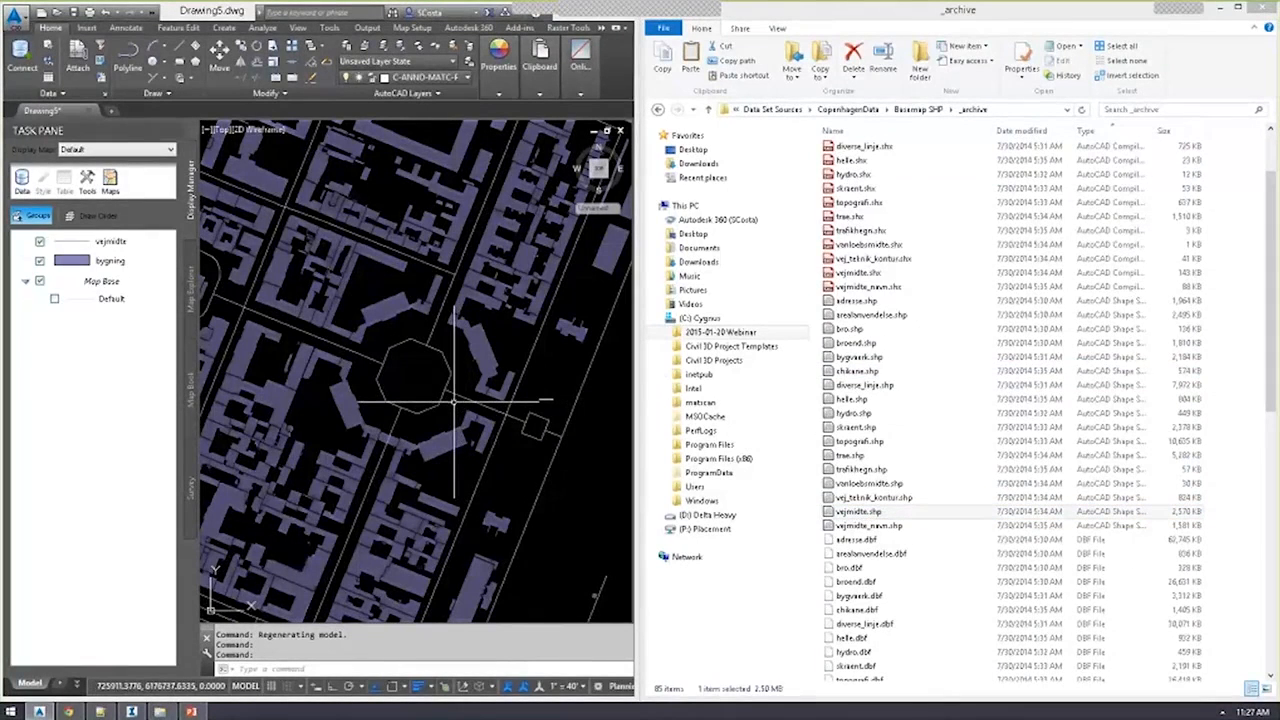
pyautogui.click(105, 243)
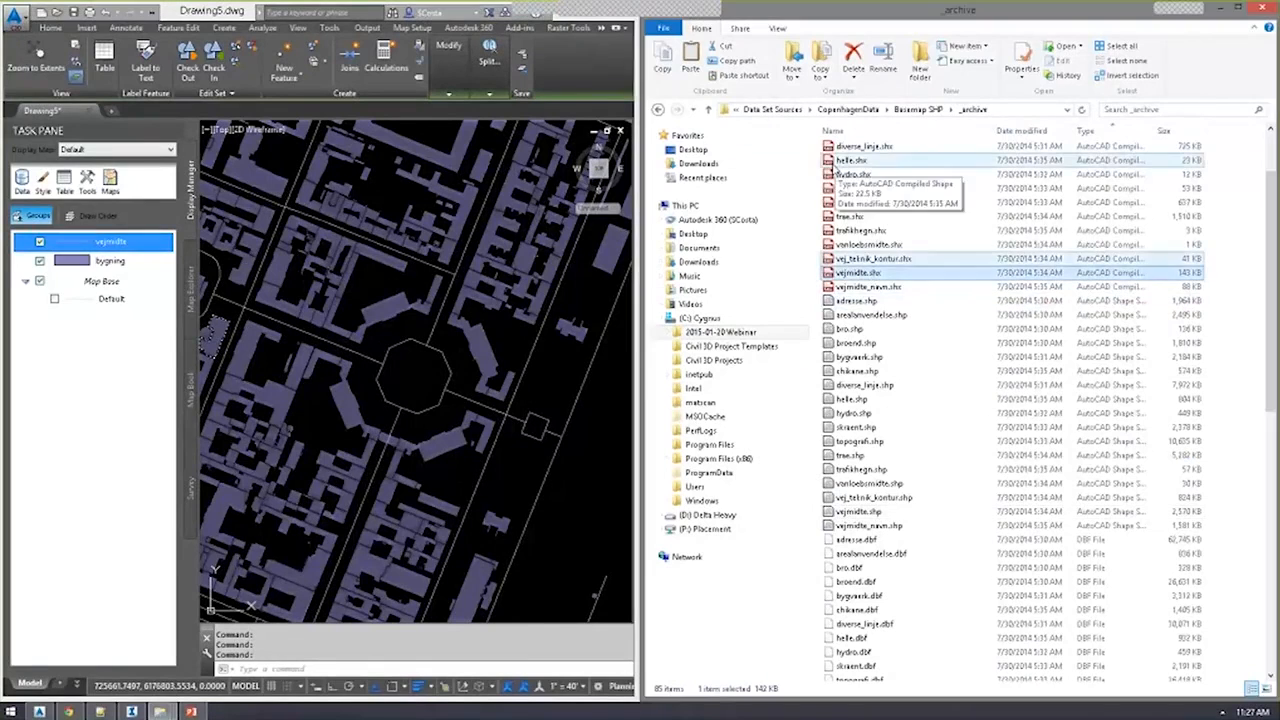
# Return to the Basemap SHP folder, add mast.shp to the map, and inspect a road centreline near the plaza.
pyautogui.click(918, 109)
pyautogui.moveTo(852, 235); pyautogui.dragTo(838, 292)
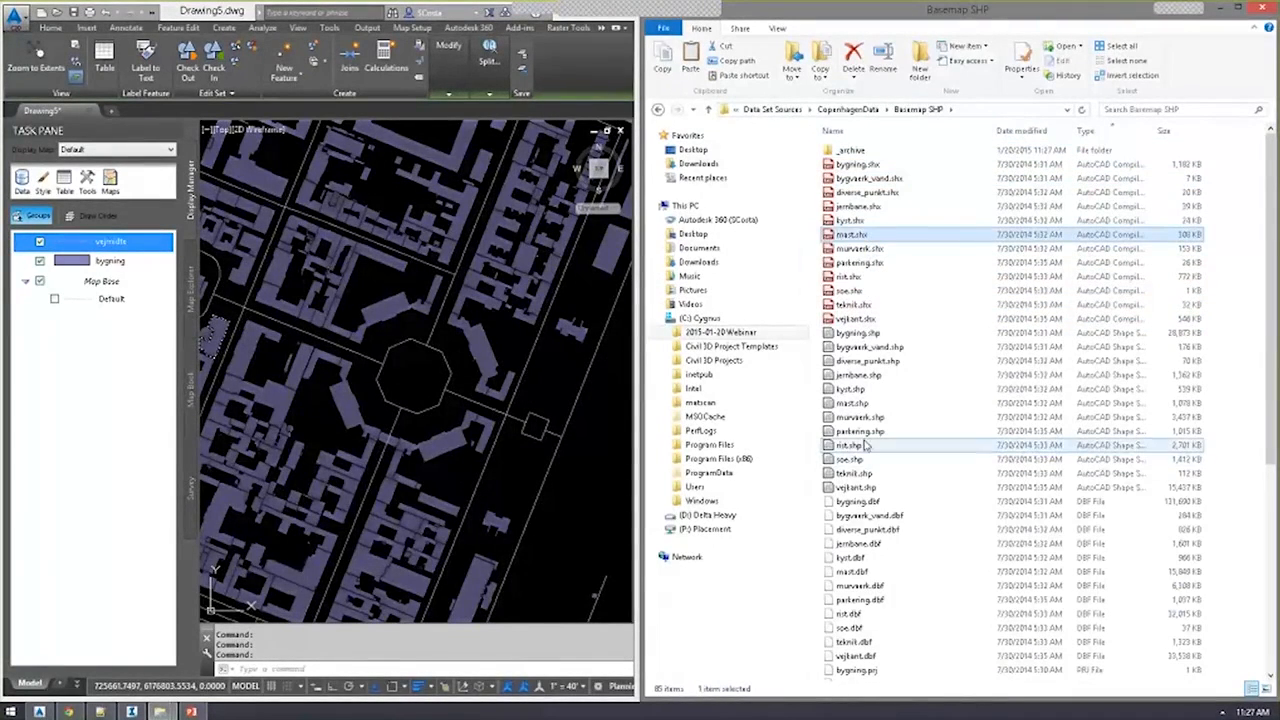
pyautogui.moveTo(728, 418); pyautogui.dragTo(474, 428)
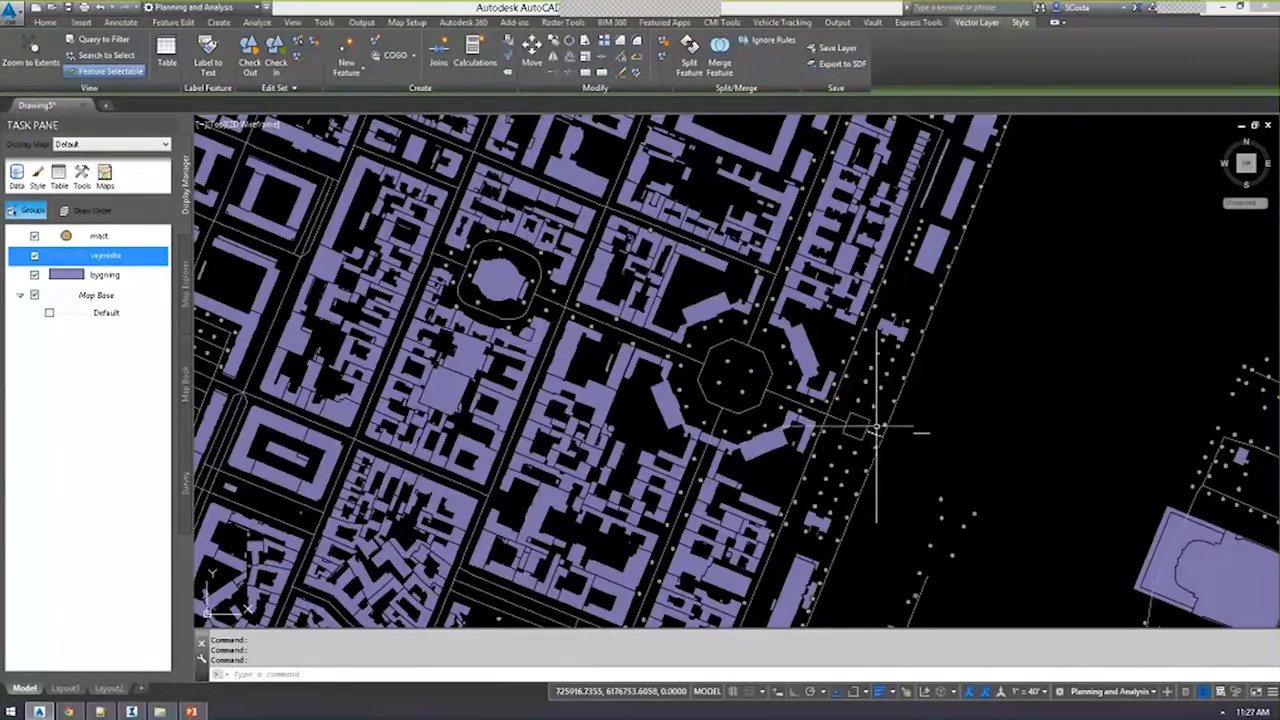
pyautogui.scroll(2, 878, 423)
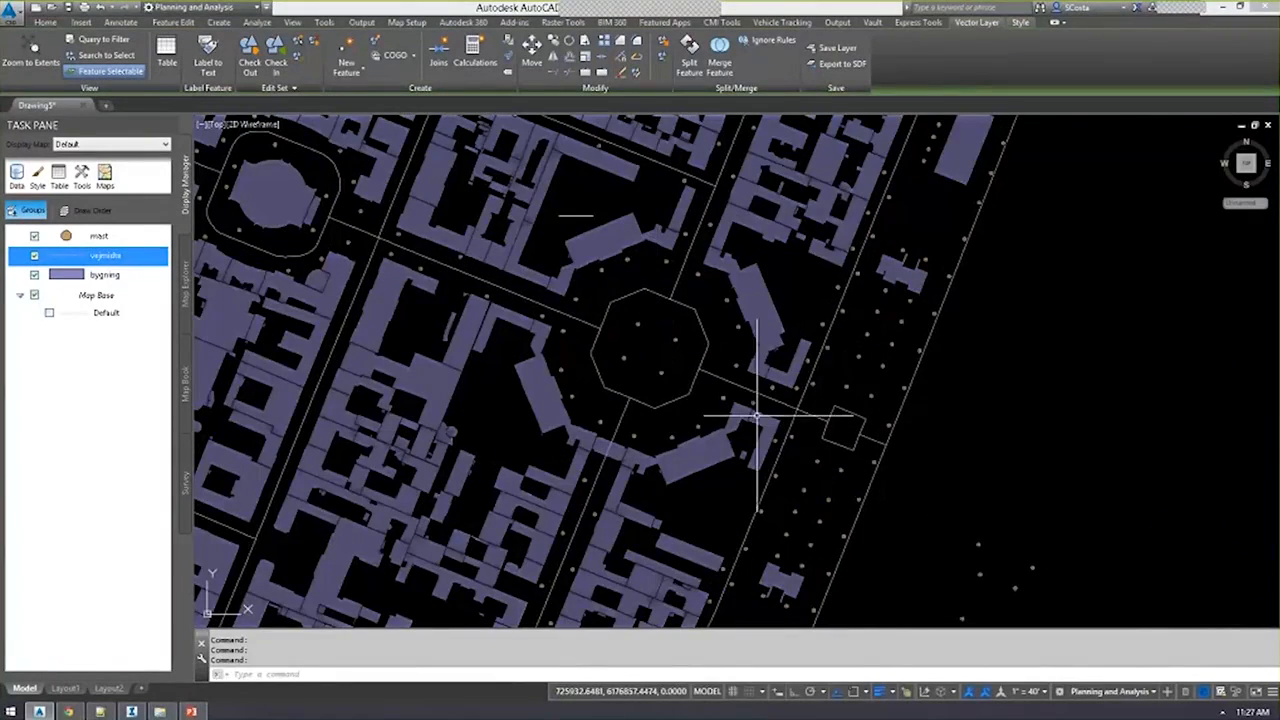
pyautogui.moveTo(780, 425); pyautogui.dragTo(628, 408, button='middle')
pyautogui.moveTo(640, 409)
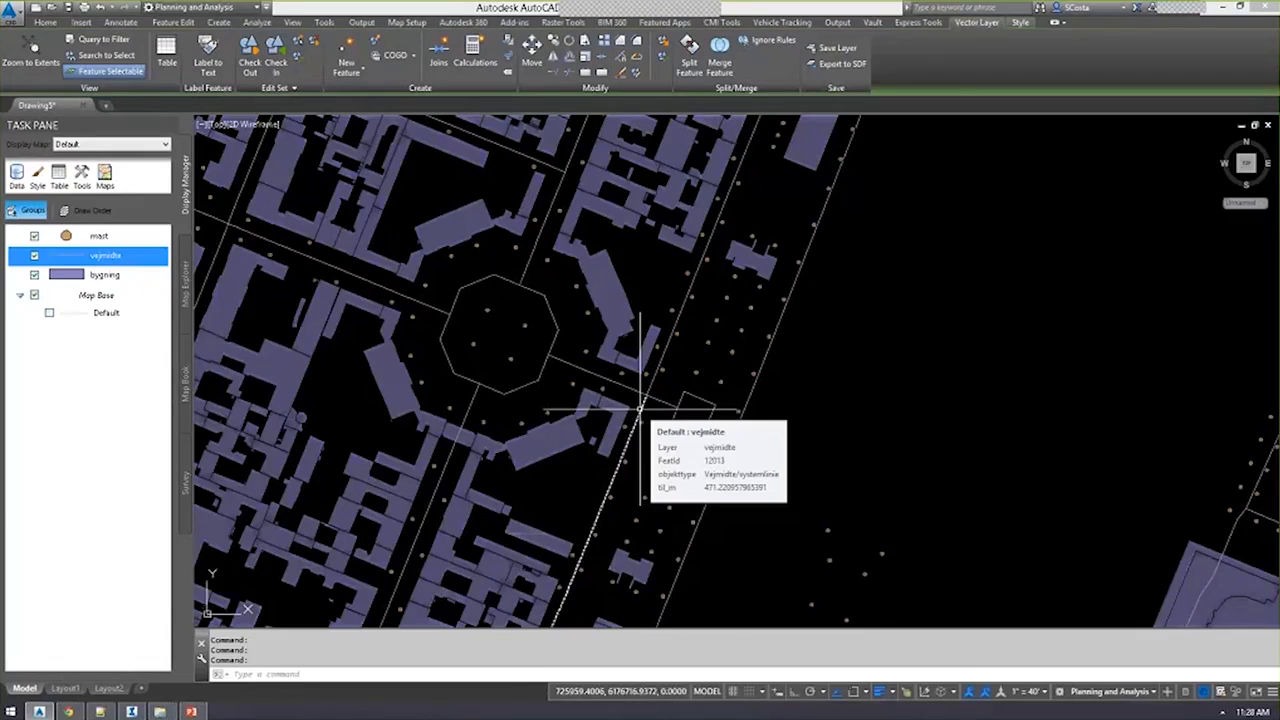
pyautogui.scroll(2, 640, 408)
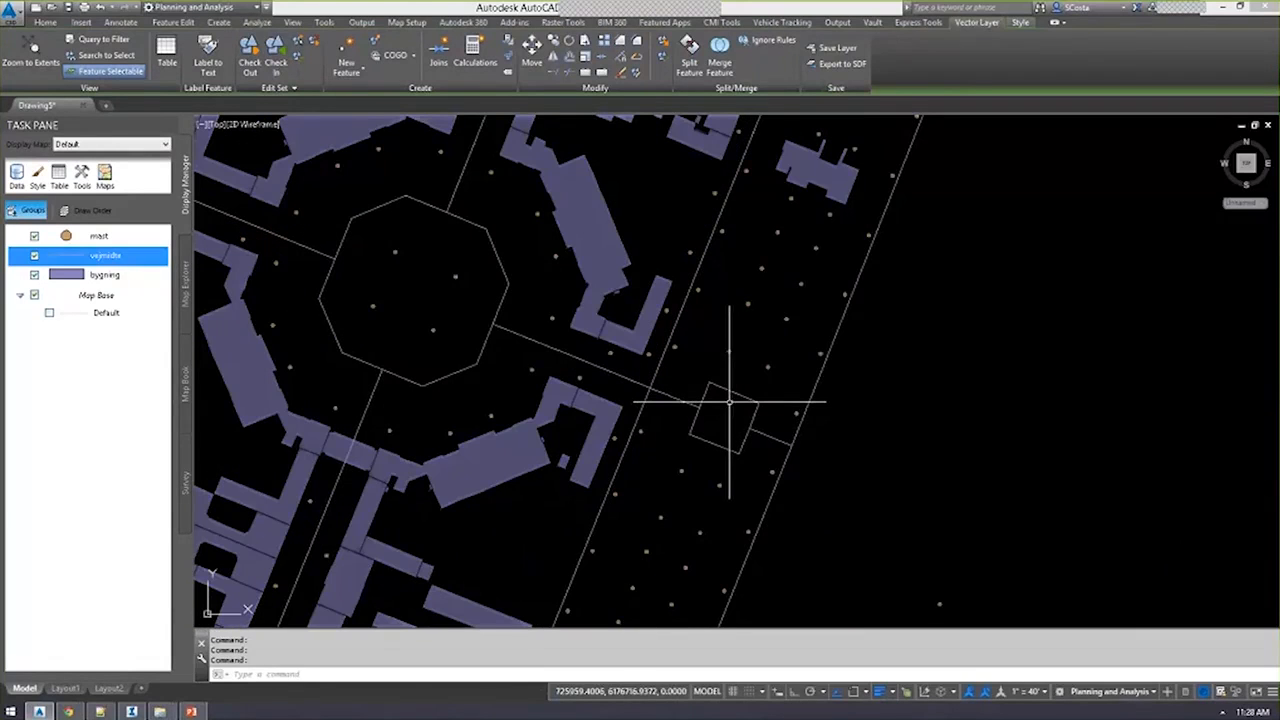
# Widen the task pane and select the mast and vejmidte layers in turn.
pyautogui.moveTo(193, 345); pyautogui.dragTo(300, 344)
pyautogui.moveTo(430, 349); pyautogui.dragTo(508, 363, button='middle')
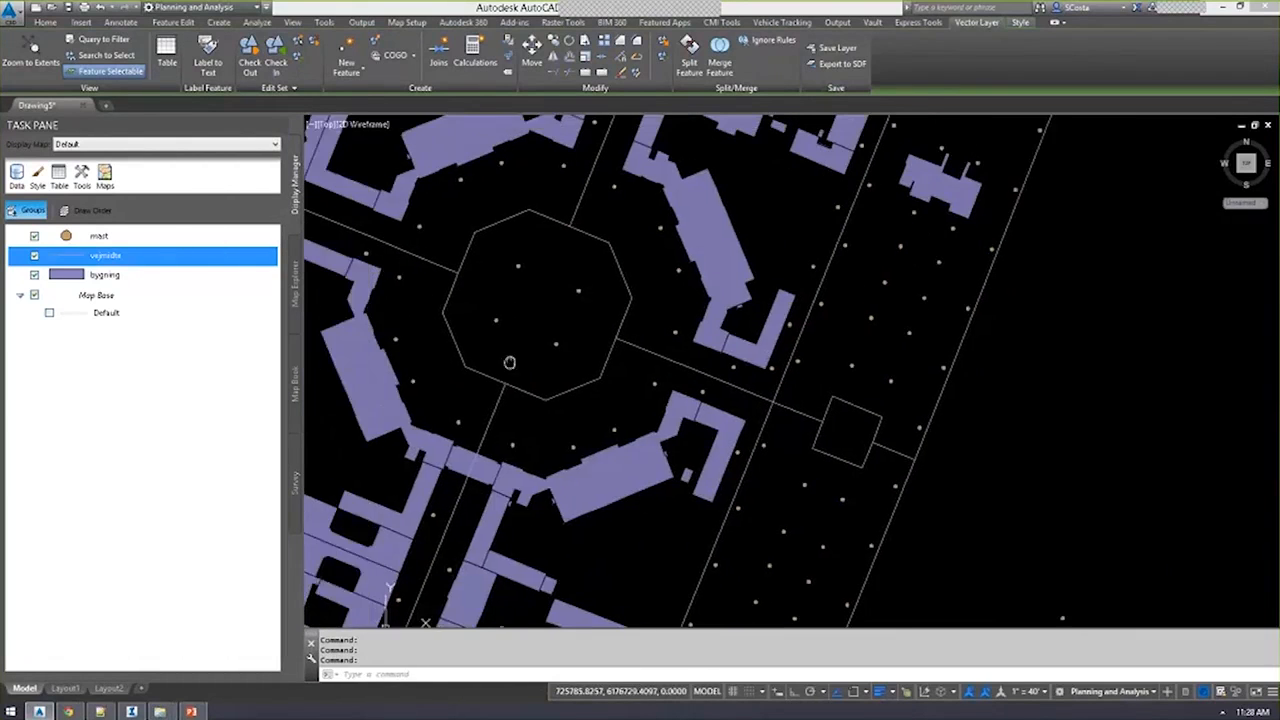
pyautogui.click(114, 239)
pyautogui.click(118, 256)
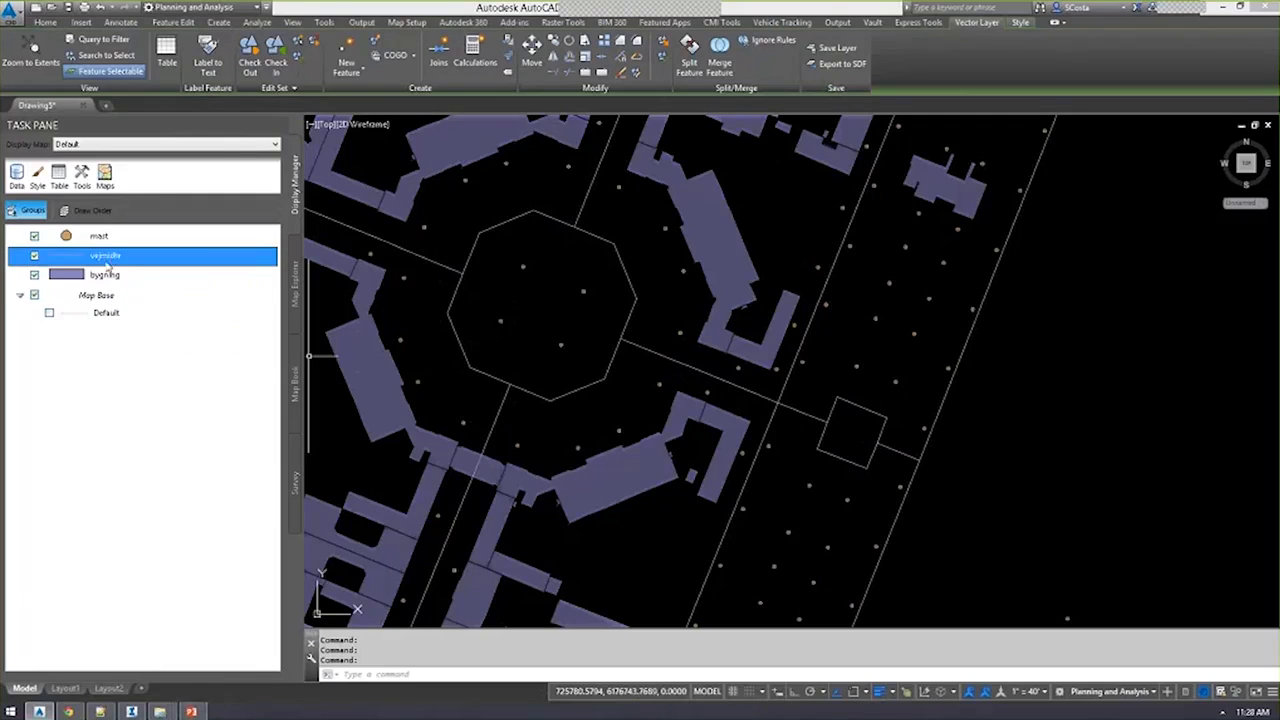
# Select the bygning layer and open its attribute data table.
pyautogui.click(108, 272)
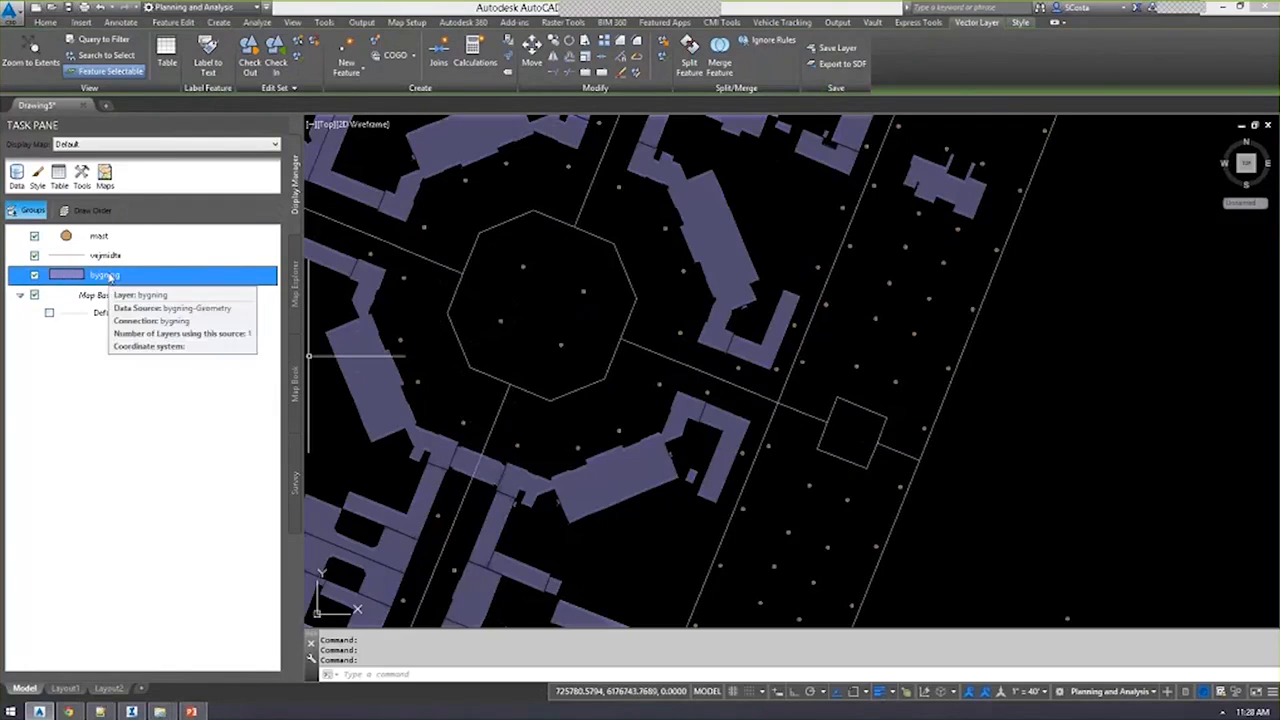
pyautogui.click(595, 320)
pyautogui.click(710, 375)
pyautogui.click(795, 408)
pyautogui.moveTo(795, 408); pyautogui.dragTo(760, 385, button='middle')
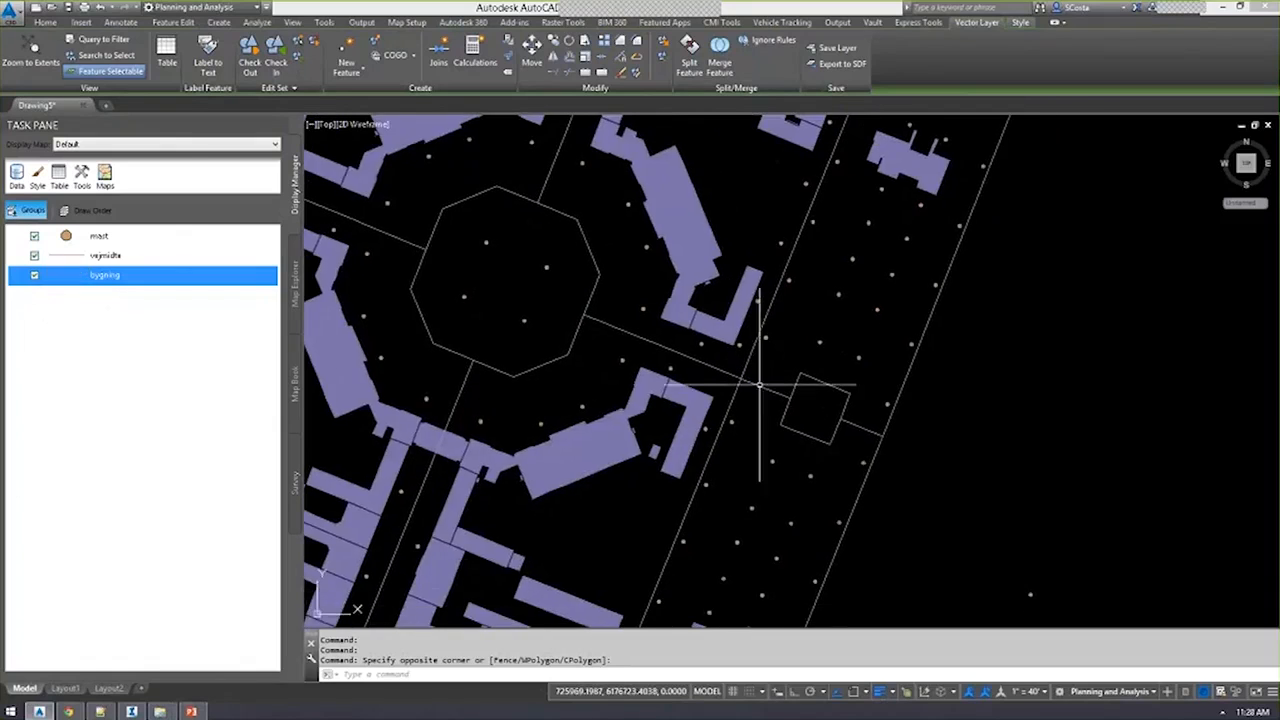
pyautogui.click(59, 178)
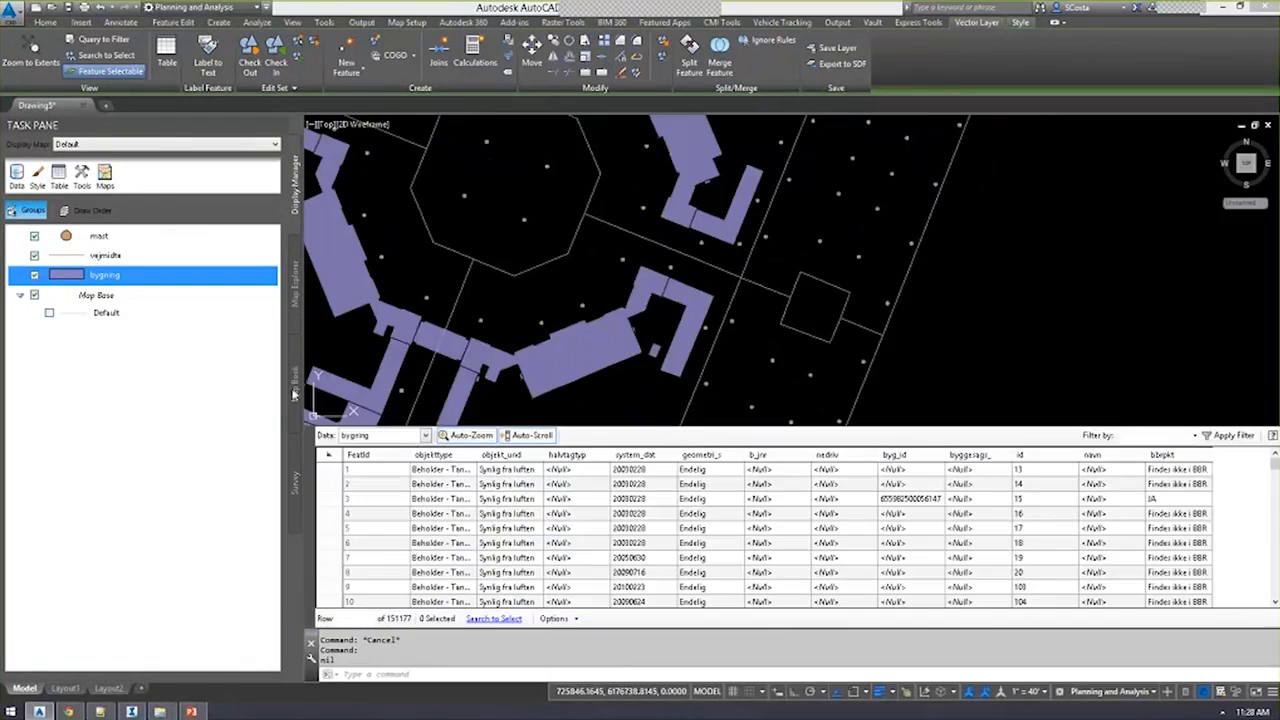
# Show the vejmidte layer's attribute table and widen the vejnavn column to read the street names.
pyautogui.click(84, 256)
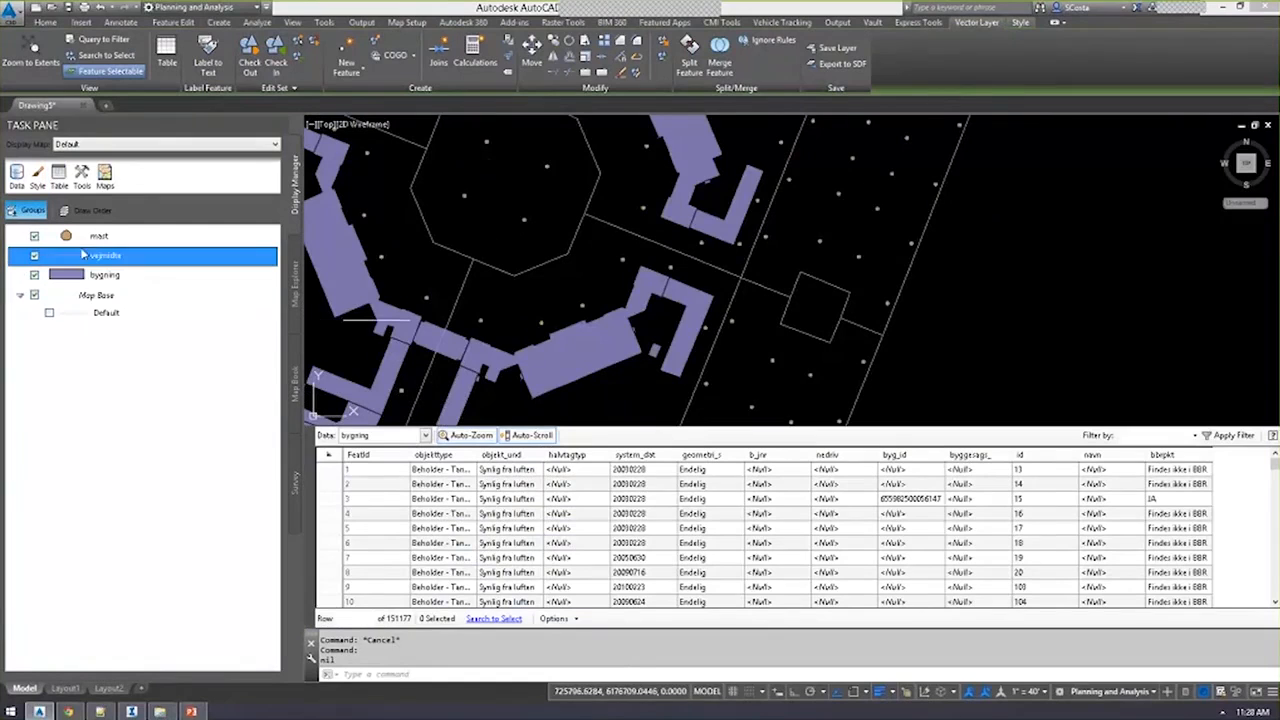
pyautogui.click(59, 178)
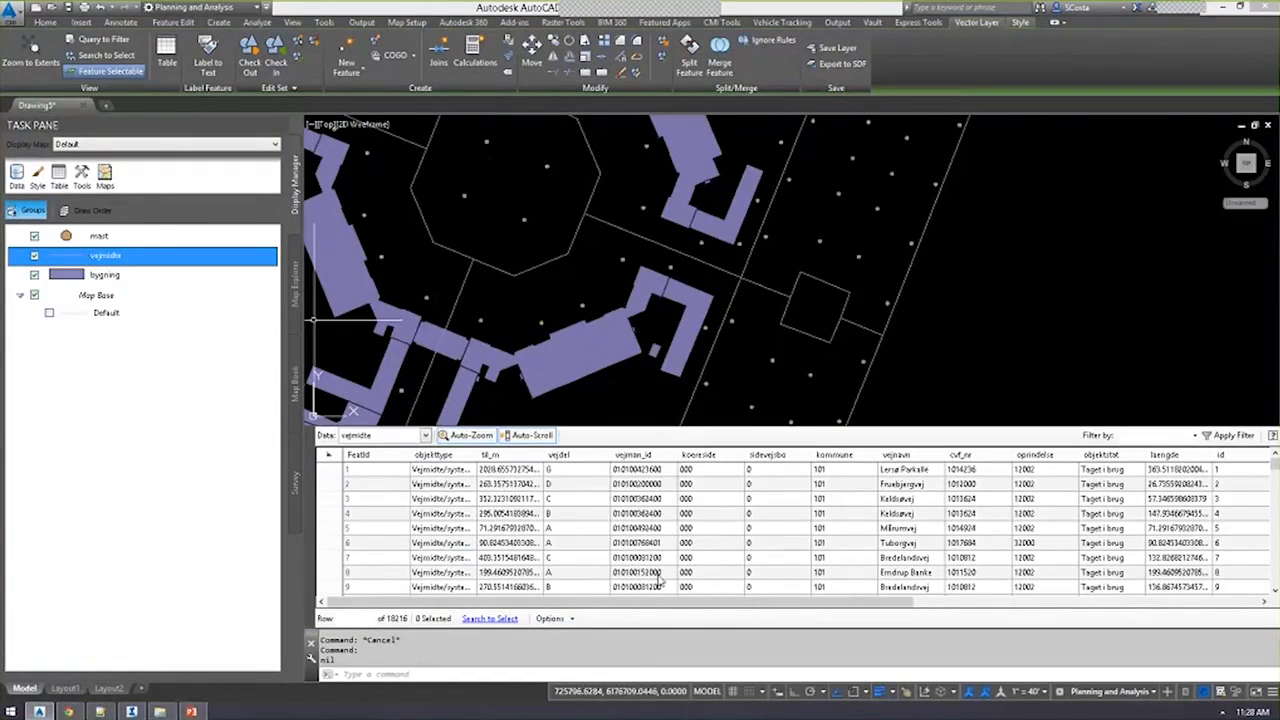
pyautogui.moveTo(945, 454); pyautogui.dragTo(984, 453)
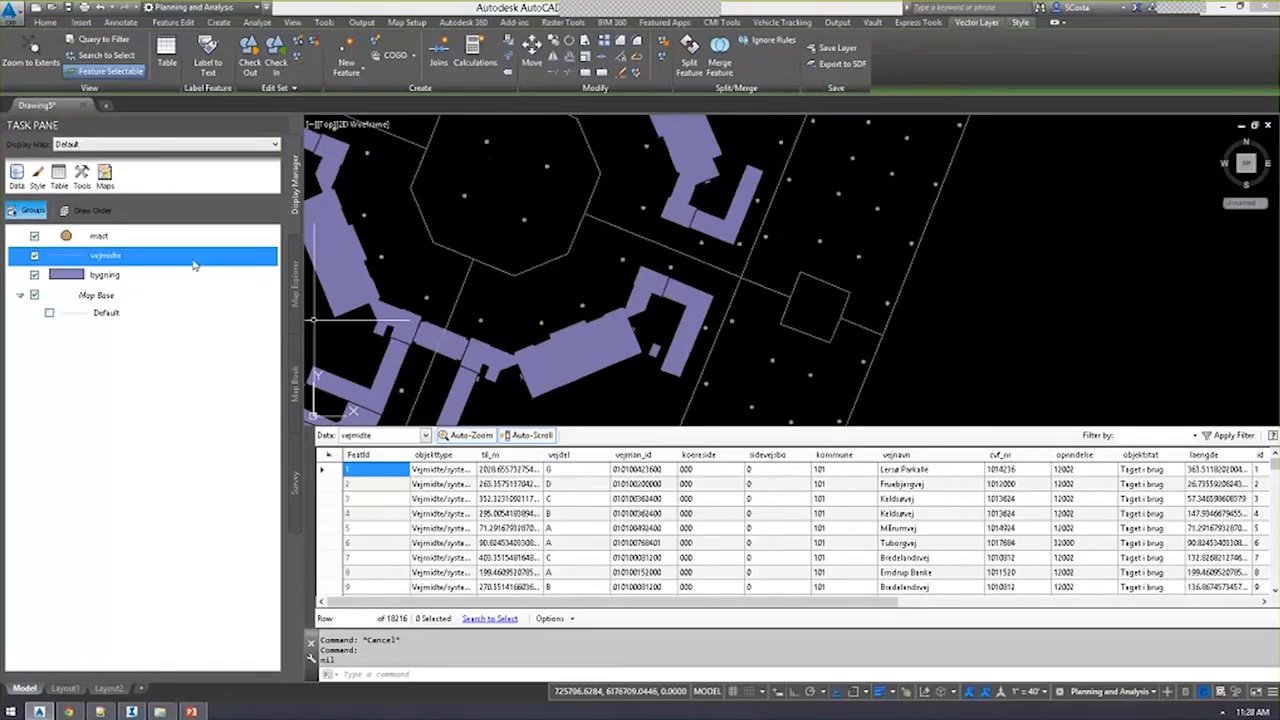
# Show the mast layer's attribute table and look through its records from the first to the last.
pyautogui.click(101, 241)
pyautogui.rightClick(101, 241)
pyautogui.click(175, 262)
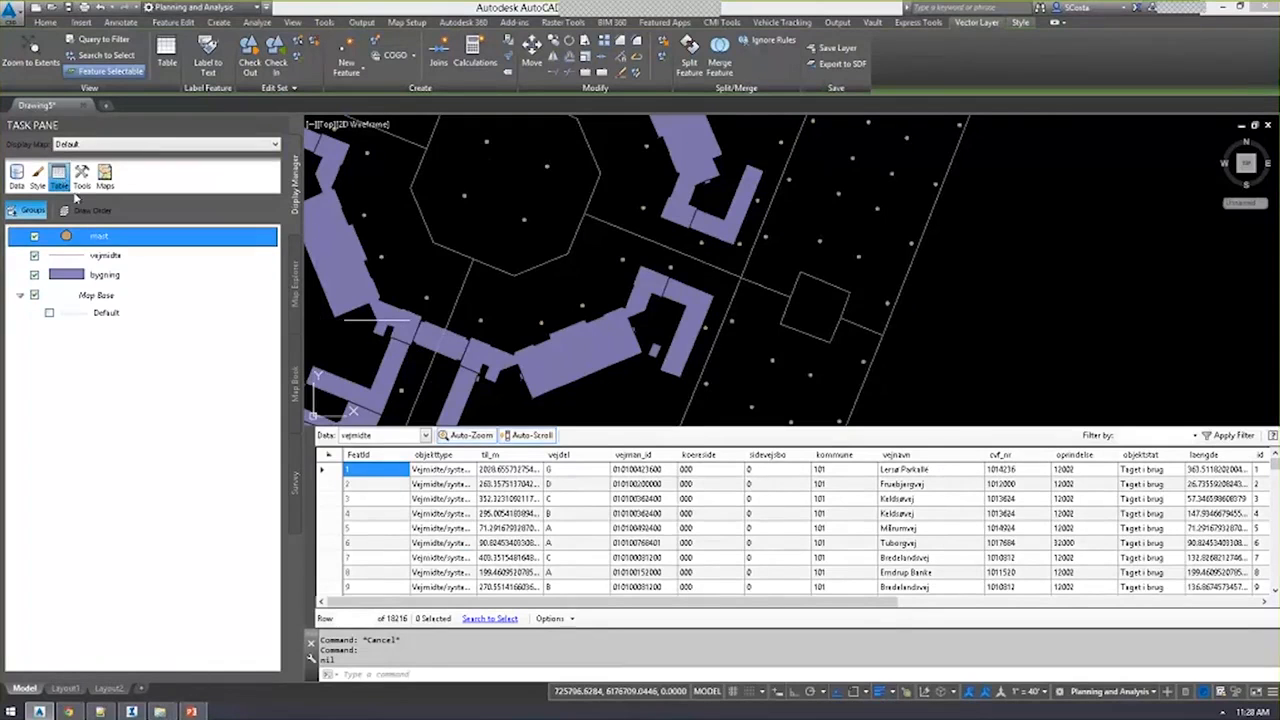
pyautogui.moveTo(1276, 476); pyautogui.dragTo(1275, 545)
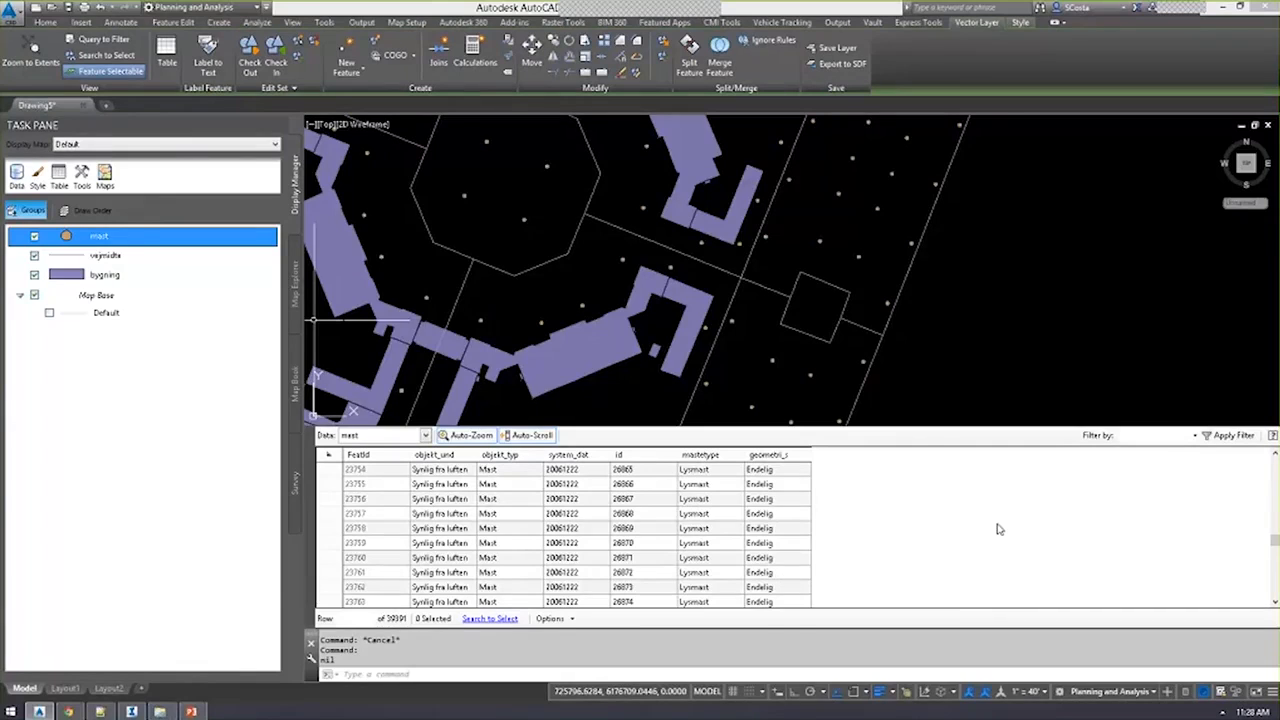
pyautogui.moveTo(1275, 541); pyautogui.dragTo(1275, 595)
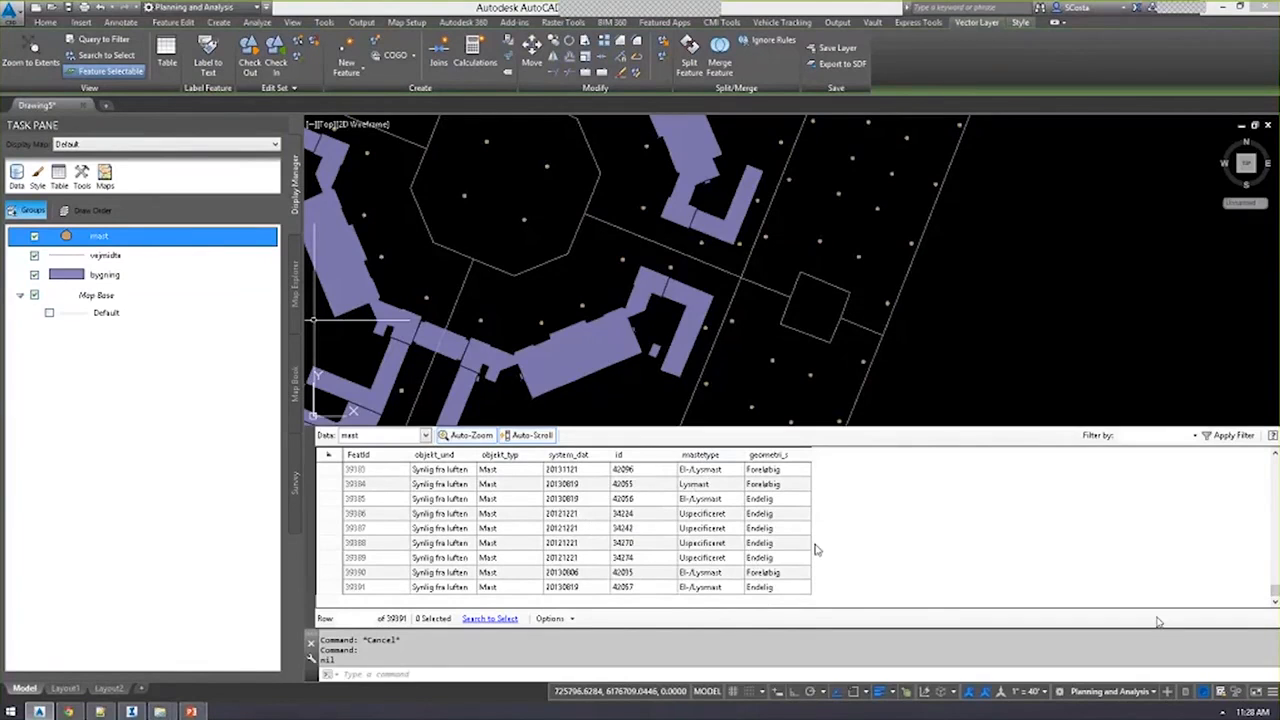
pyautogui.moveTo(1275, 590); pyautogui.dragTo(1275, 463)
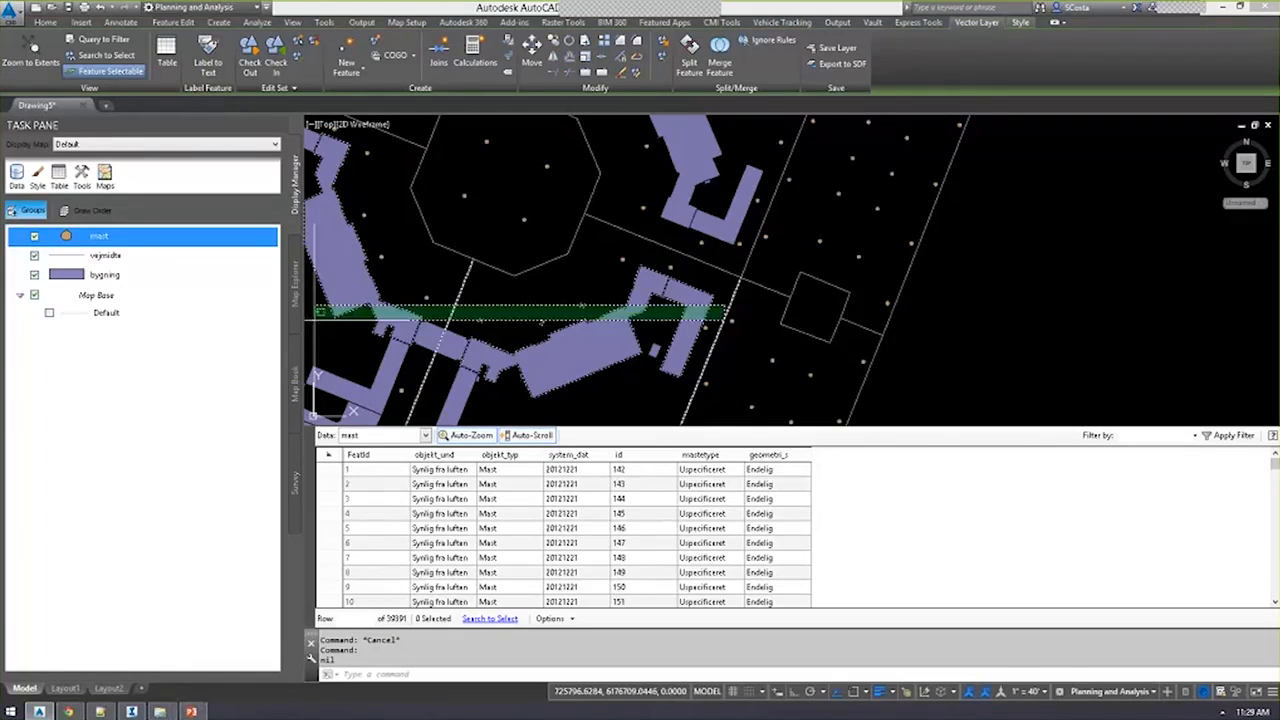
pyautogui.click(580, 290)
pyautogui.press('Escape')
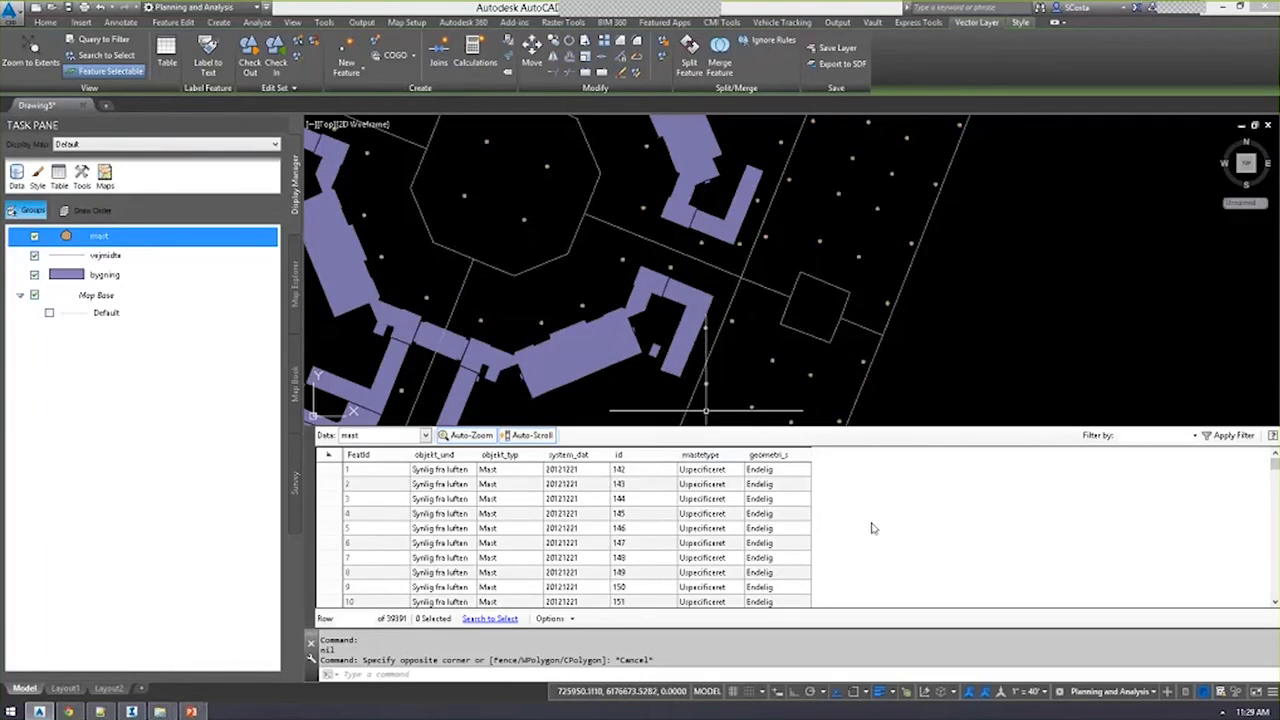
# Switch to danish-translations.txt in Notepad++, compare the Danish terms FORTØJNINGS REDSKABER and STOLPE I GADE with their English translations, and minimize it.
pyautogui.moveTo(1279, 68)
pyautogui.mouseDown()
pyautogui.moveTo(955, 140)
pyautogui.moveTo(599, 166)
pyautogui.mouseUp()
pyautogui.scroll(4, 560, 290)
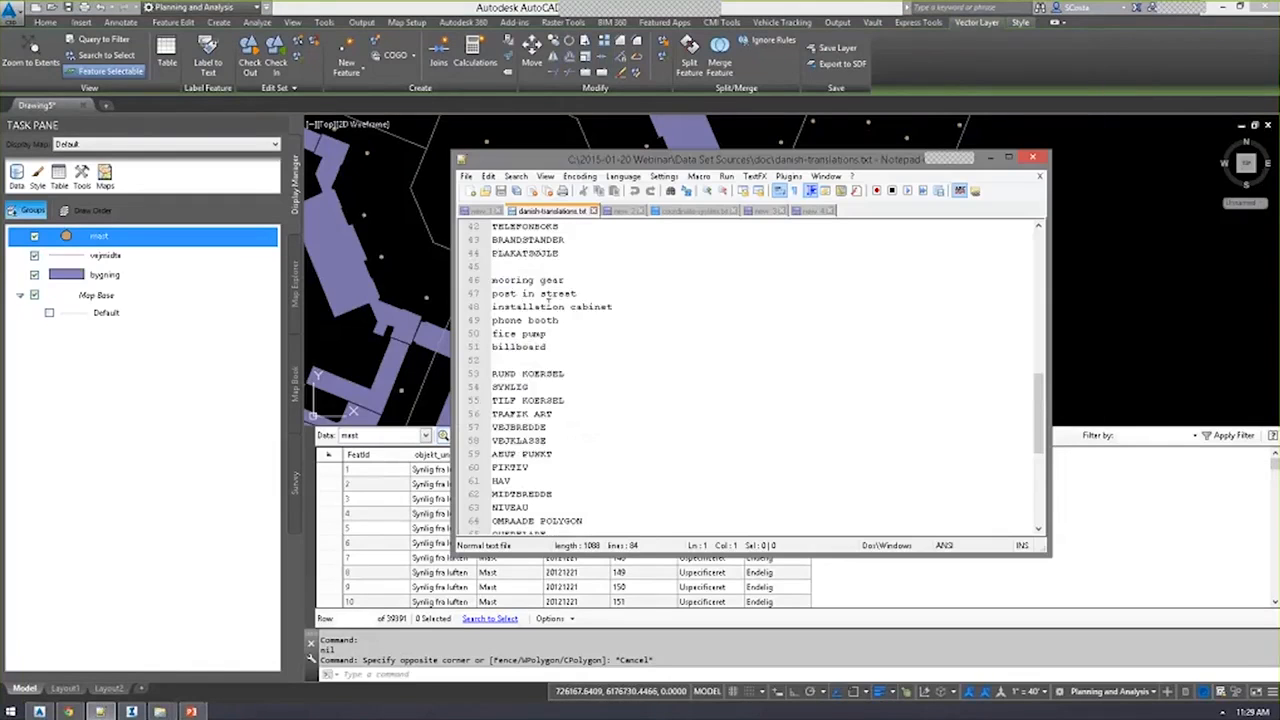
pyautogui.tripleClick(639, 266)
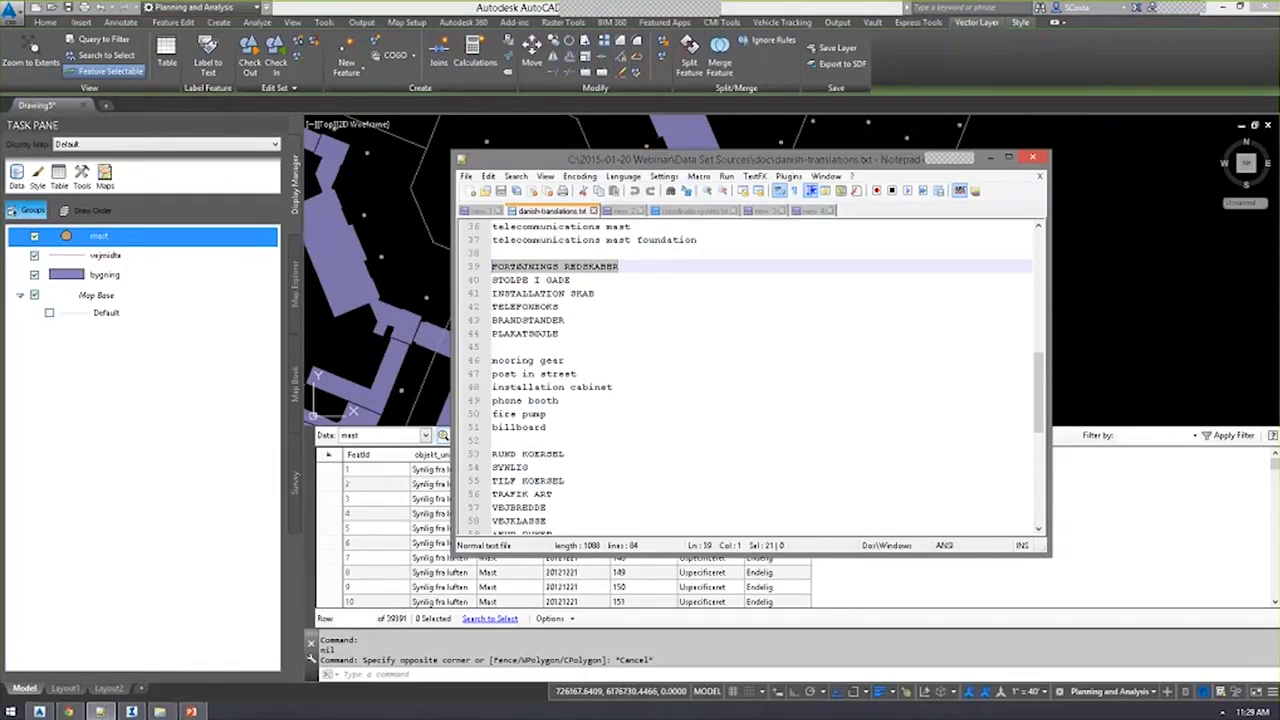
pyautogui.moveTo(565, 360); pyautogui.dragTo(492, 360)
pyautogui.moveTo(571, 280)
pyautogui.mouseDown()
pyautogui.moveTo(494, 290)
pyautogui.moveTo(571, 280)
pyautogui.mouseUp()
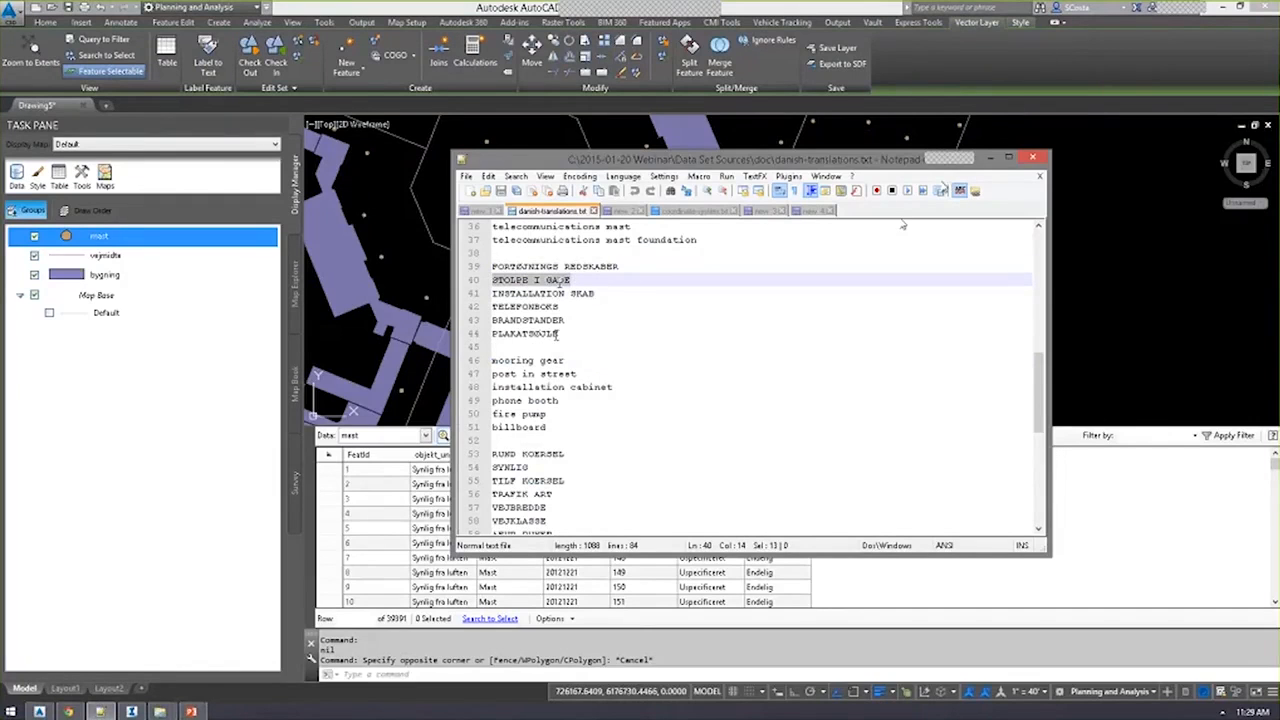
pyautogui.click(990, 157)
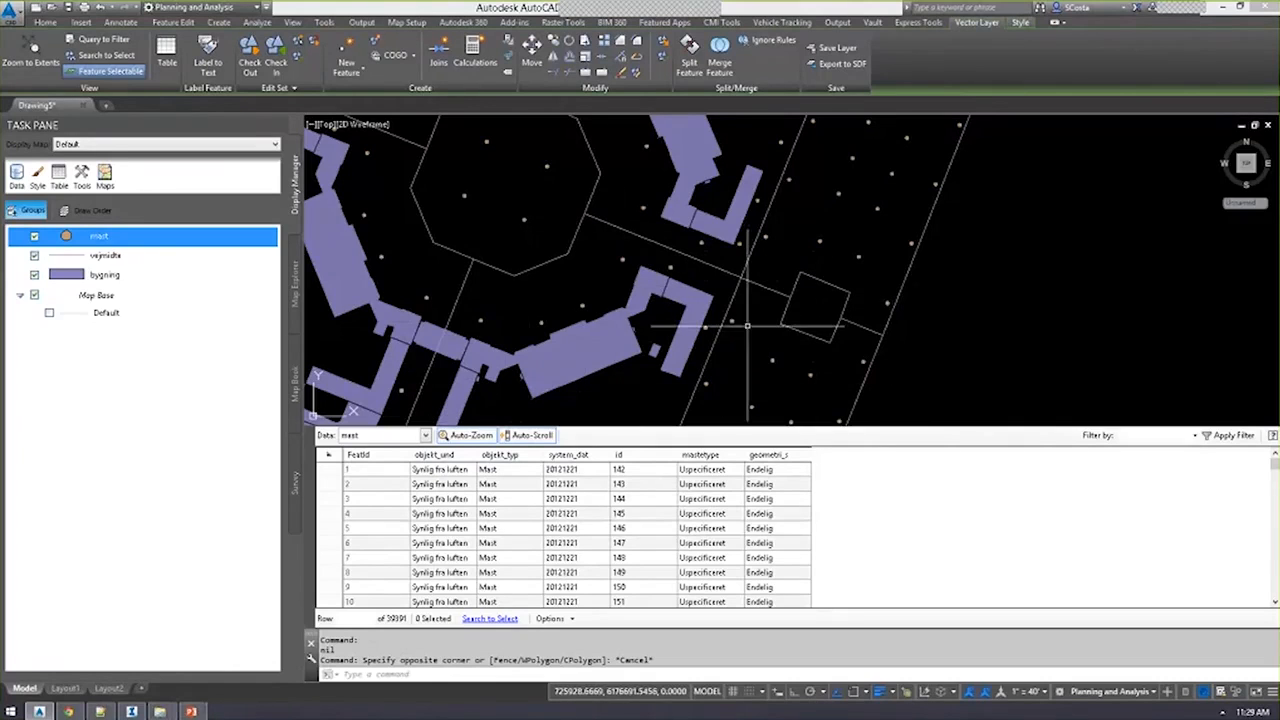
# Reduce the height of the mast data table to give the map more room and view the surrounding city.
pyautogui.moveTo(752, 427); pyautogui.dragTo(752, 488)
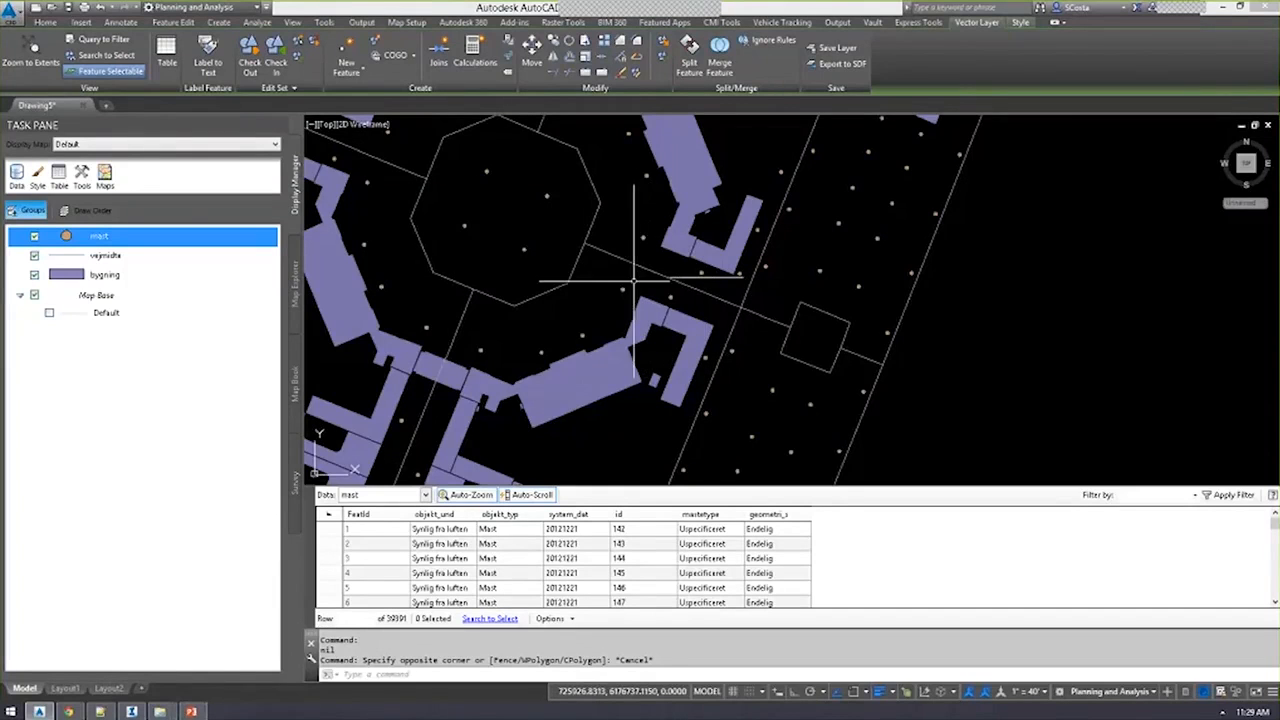
pyautogui.scroll(-5, 604, 306)
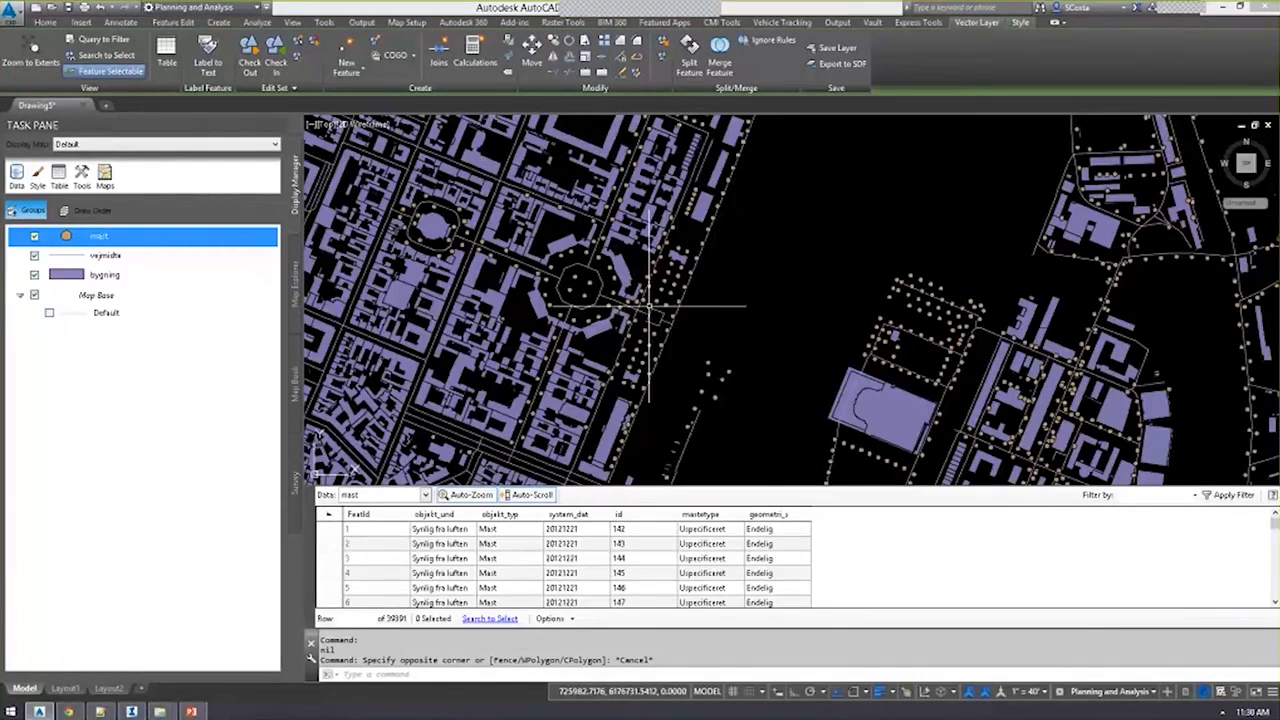
# Switch to the Copenhagen model in InfraWorks and examine the buildings and roads beside the waterfront park from an oblique close-up view.
pyautogui.hotkey('alt', 'Tab')
pyautogui.hotkey('alt', 'Tab')
pyautogui.hotkey('alt', 'Tab')
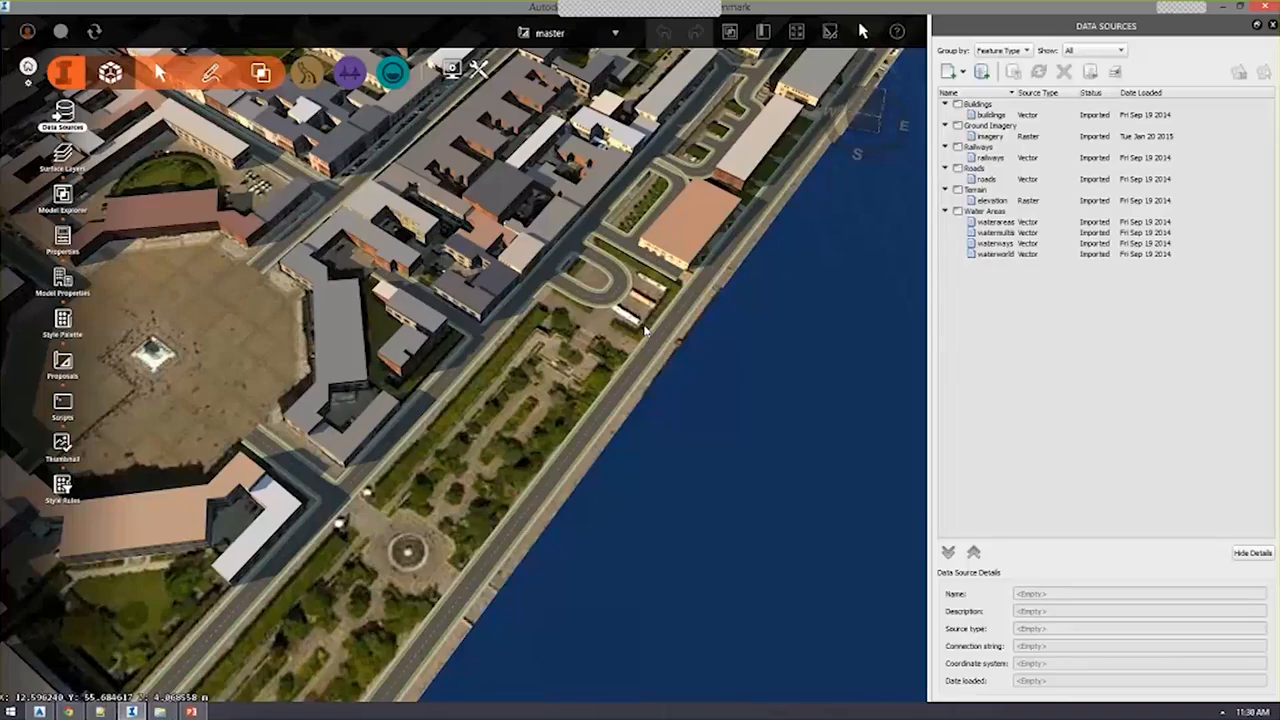
pyautogui.moveTo(567, 307); pyautogui.dragTo(571, 456, button='middle')
pyautogui.moveTo(571, 457); pyautogui.dragTo(560, 421)
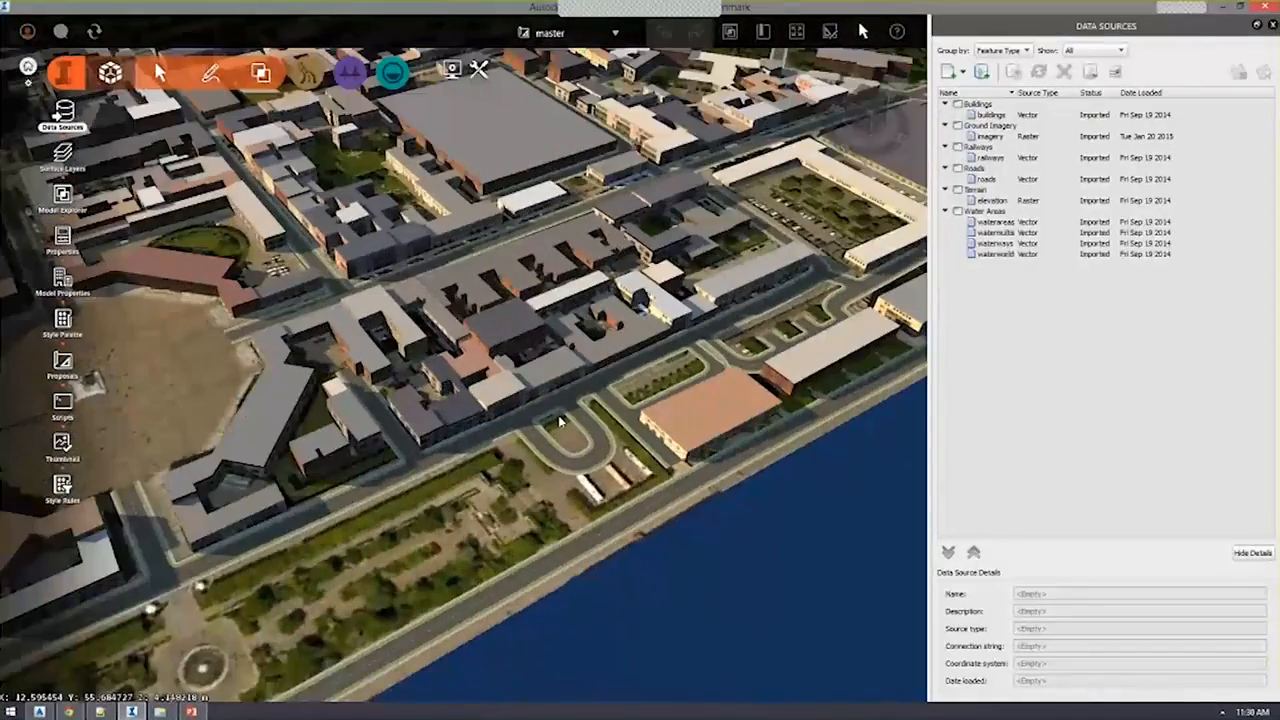
pyautogui.scroll(3, 560, 421)
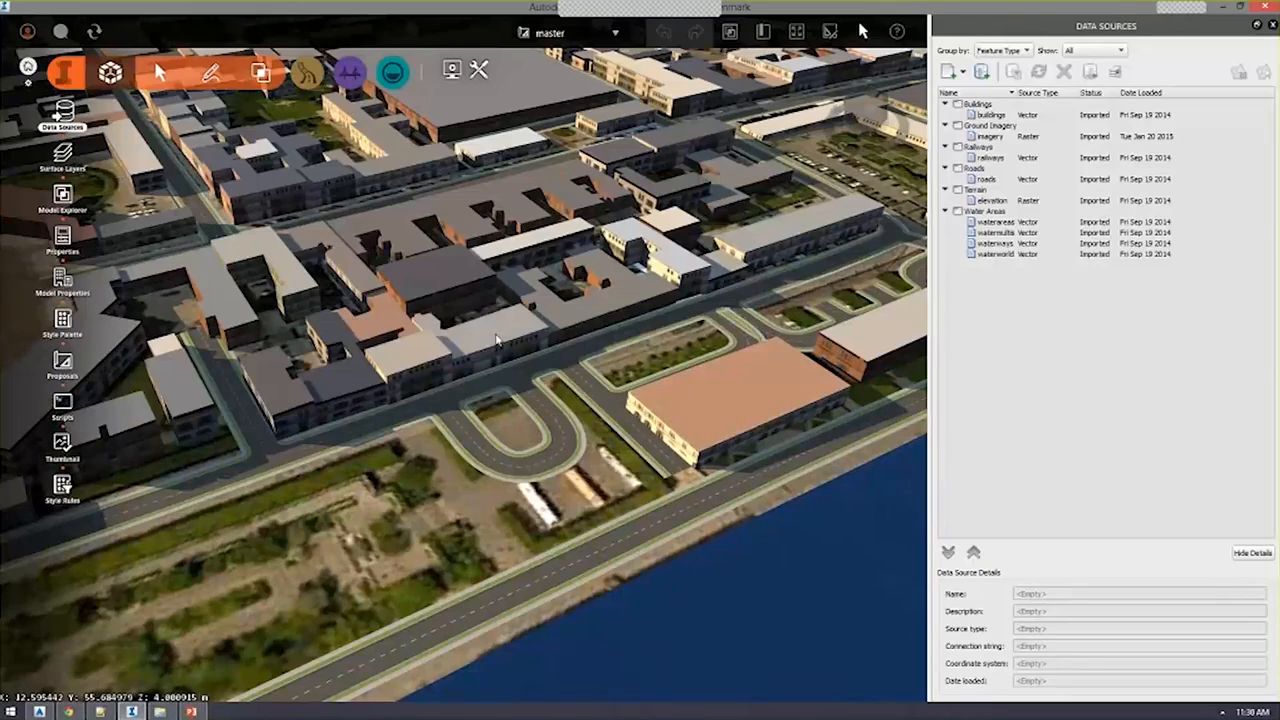
pyautogui.scroll(3, 465, 348)
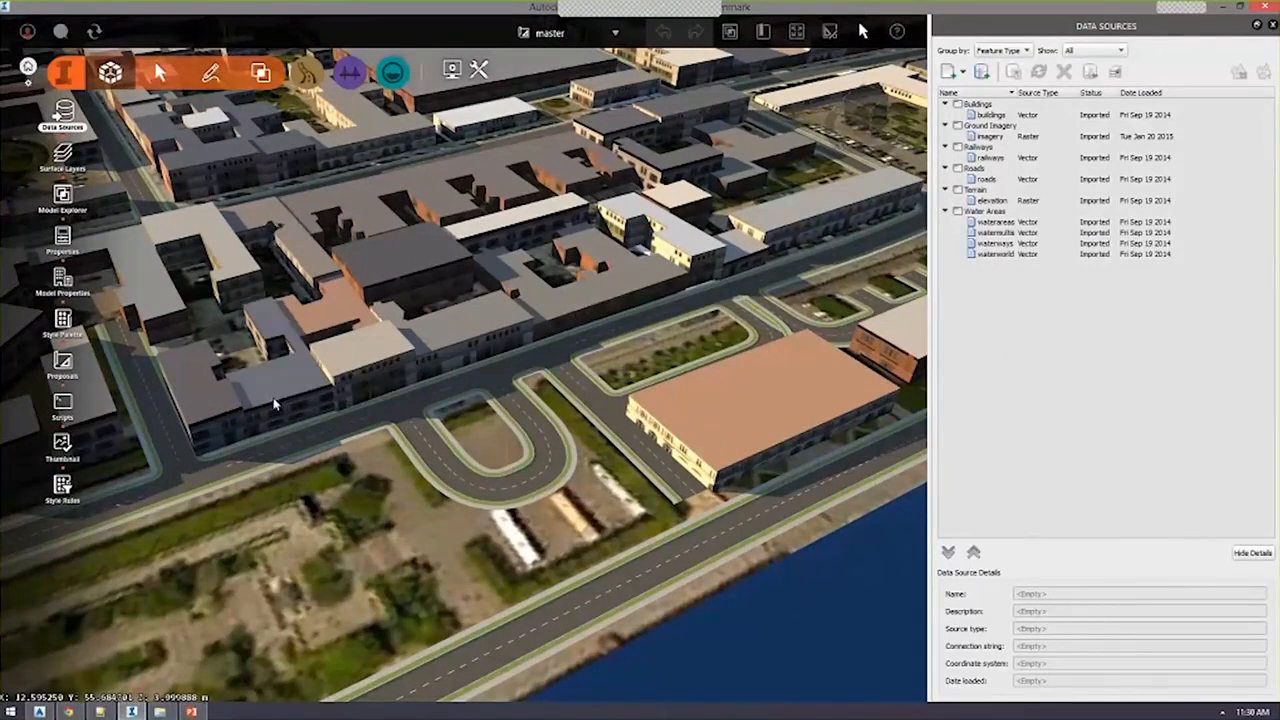
pyautogui.moveTo(561, 404); pyautogui.dragTo(590, 441)
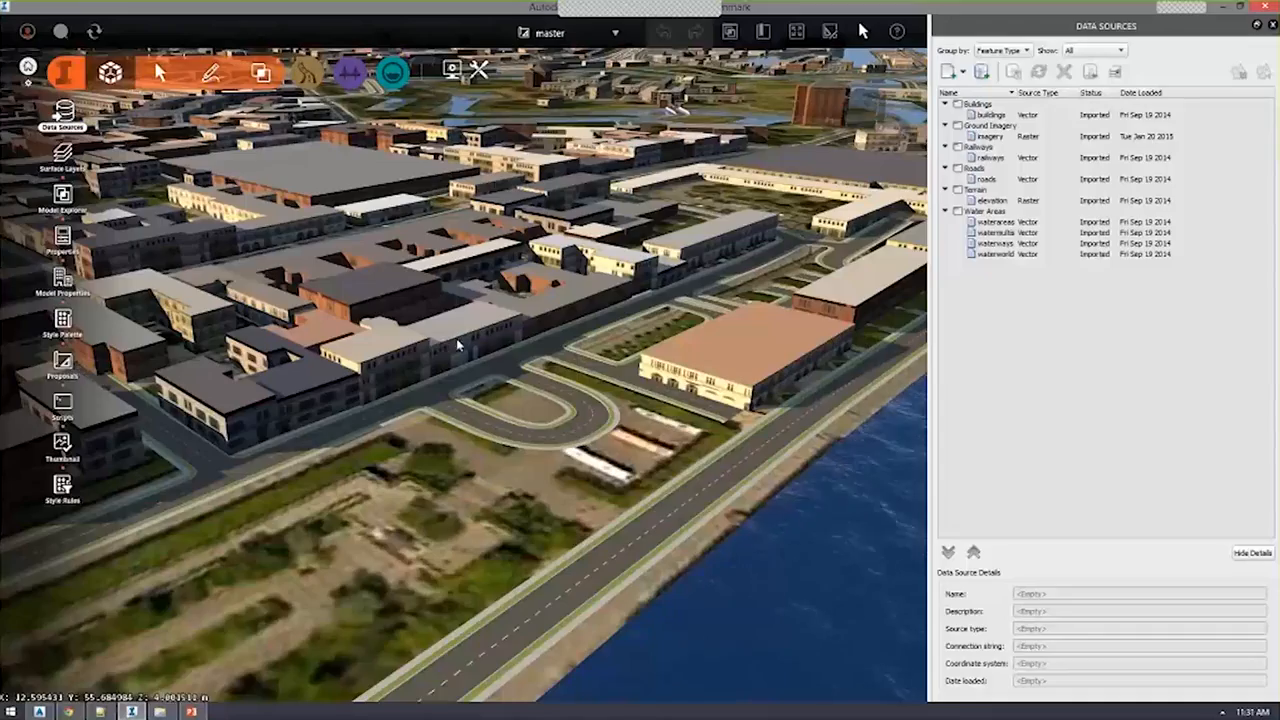
# View the octagonal square, the waterfront park and the surrounding city blocks from straight above.
pyautogui.scroll(-2, 468, 350)
pyautogui.scroll(-2, 468, 350)
pyautogui.moveTo(468, 350); pyautogui.dragTo(475, 389)
pyautogui.scroll(-3, 475, 390)
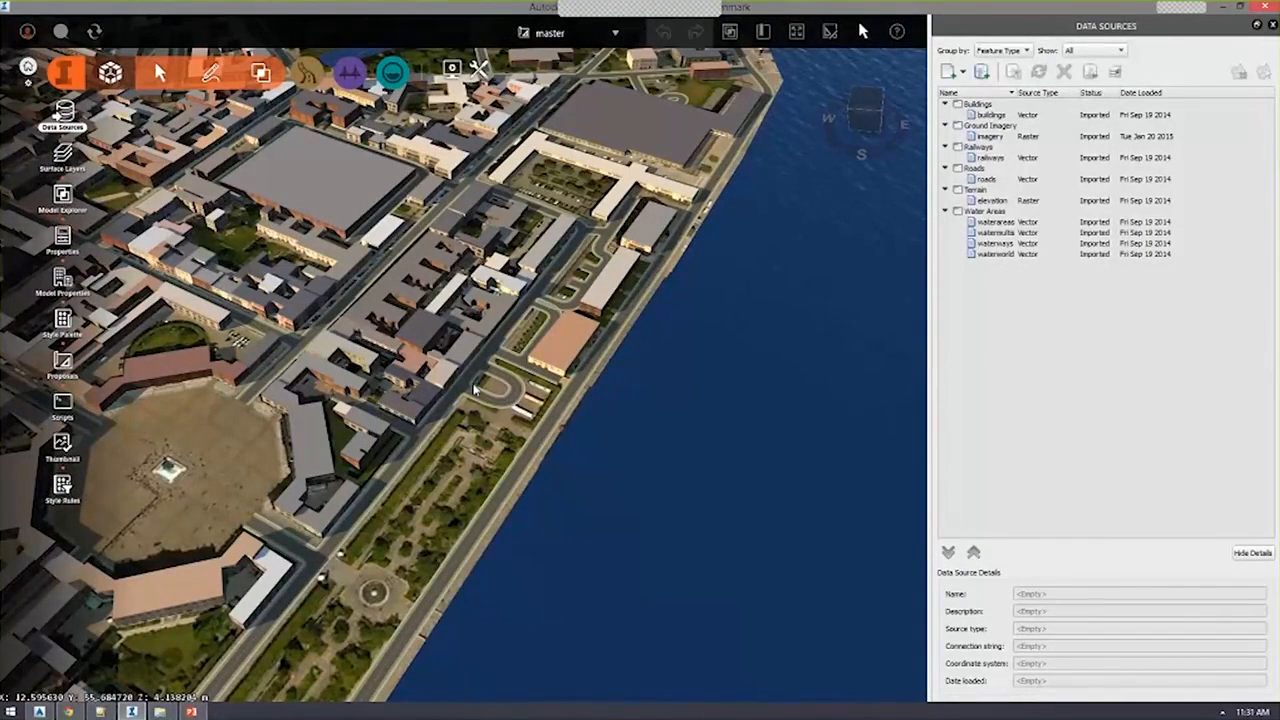
pyautogui.moveTo(478, 457); pyautogui.dragTo(560, 368, button='middle')
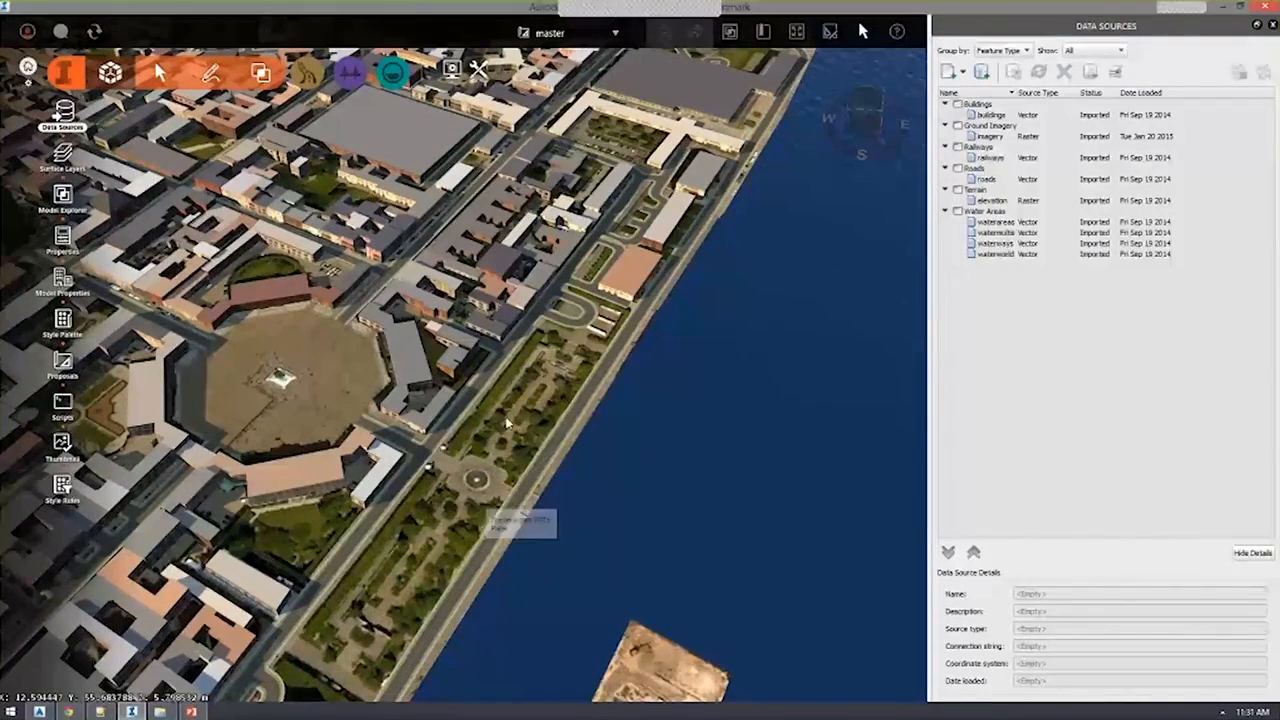
pyautogui.moveTo(512, 406); pyautogui.dragTo(518, 467)
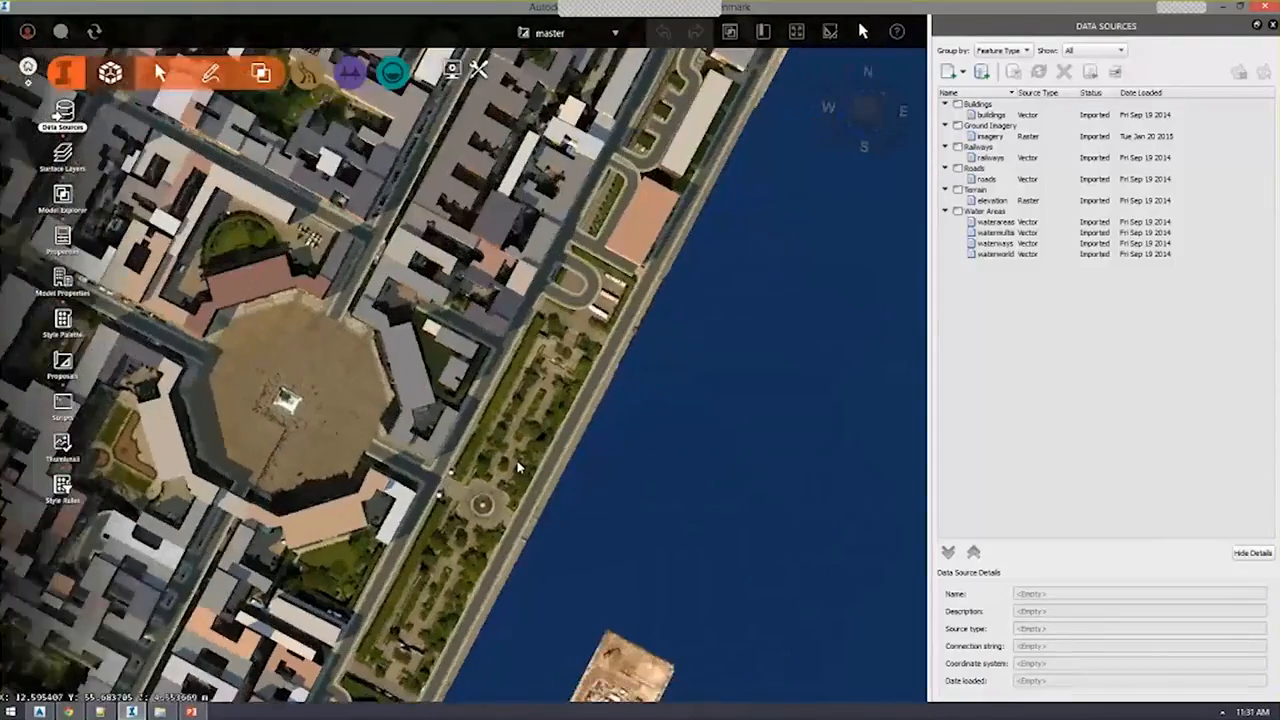
pyautogui.scroll(-2, 514, 460)
pyautogui.moveTo(539, 432); pyautogui.dragTo(568, 448, button='middle')
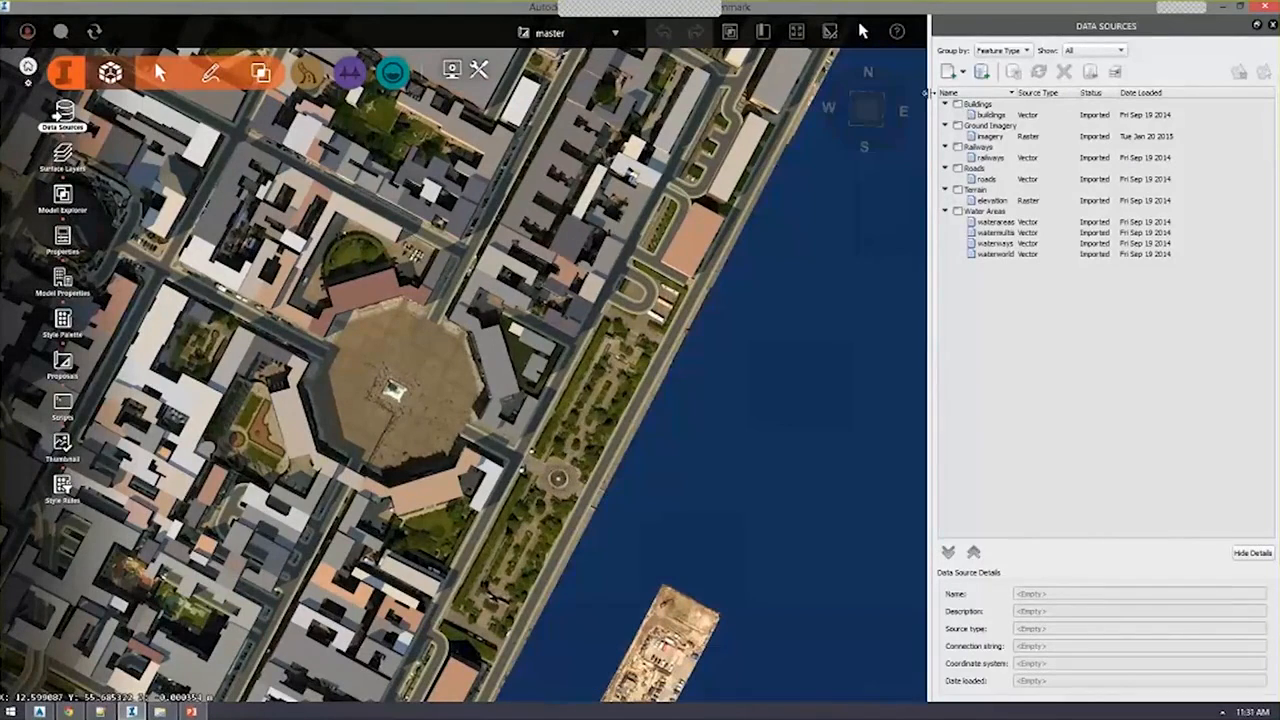
# Widen the data sources list and examine the source details of imagery, railways, roads and elevation.
pyautogui.moveTo(927, 104); pyautogui.dragTo(860, 104)
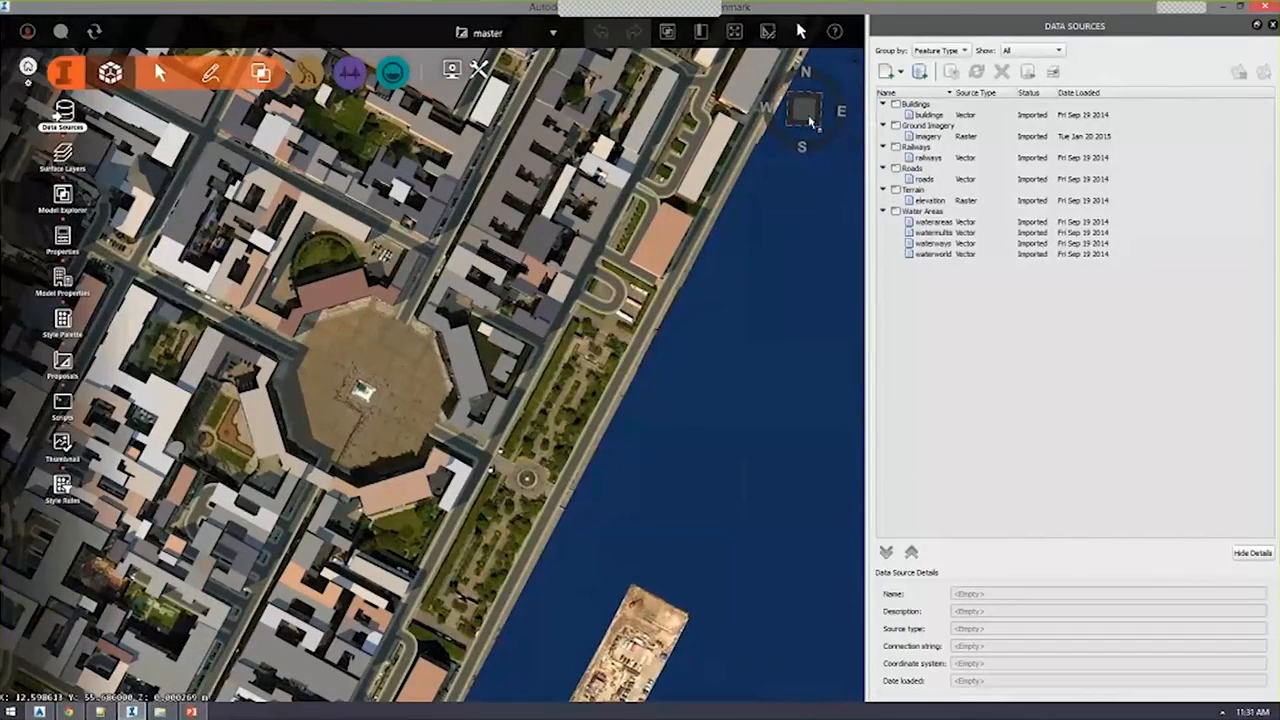
pyautogui.click(928, 137)
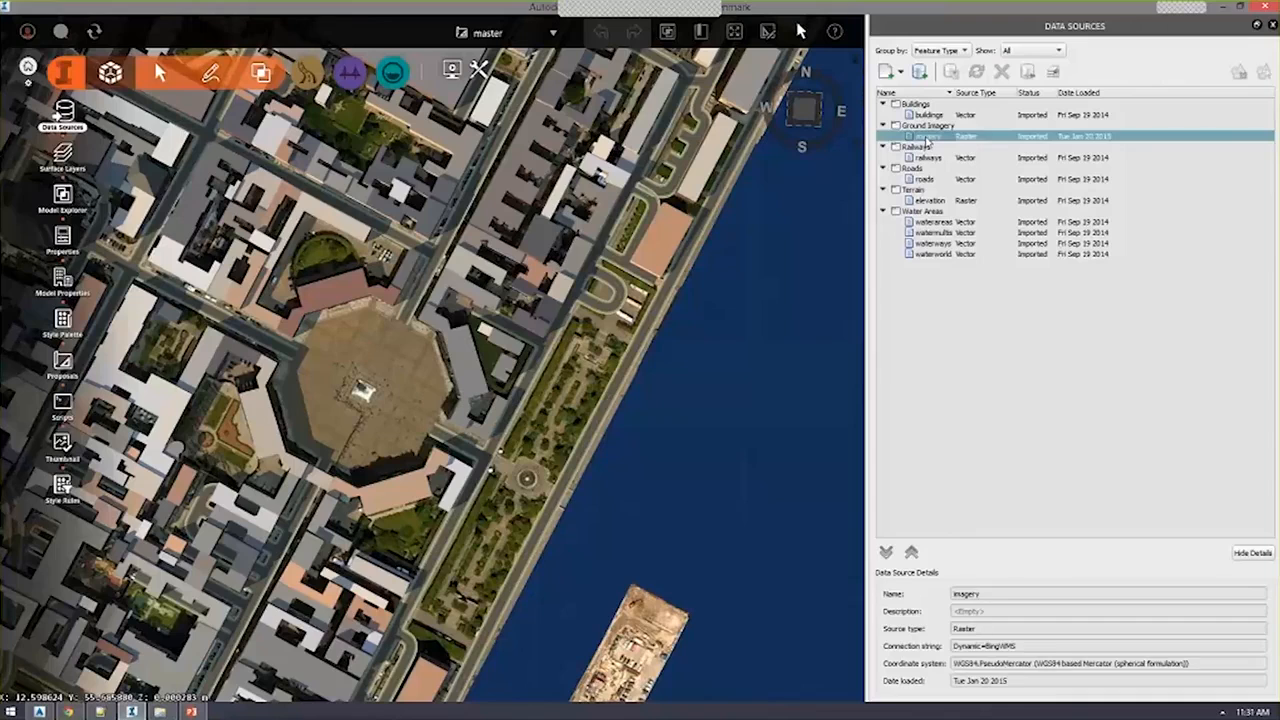
pyautogui.click(928, 158)
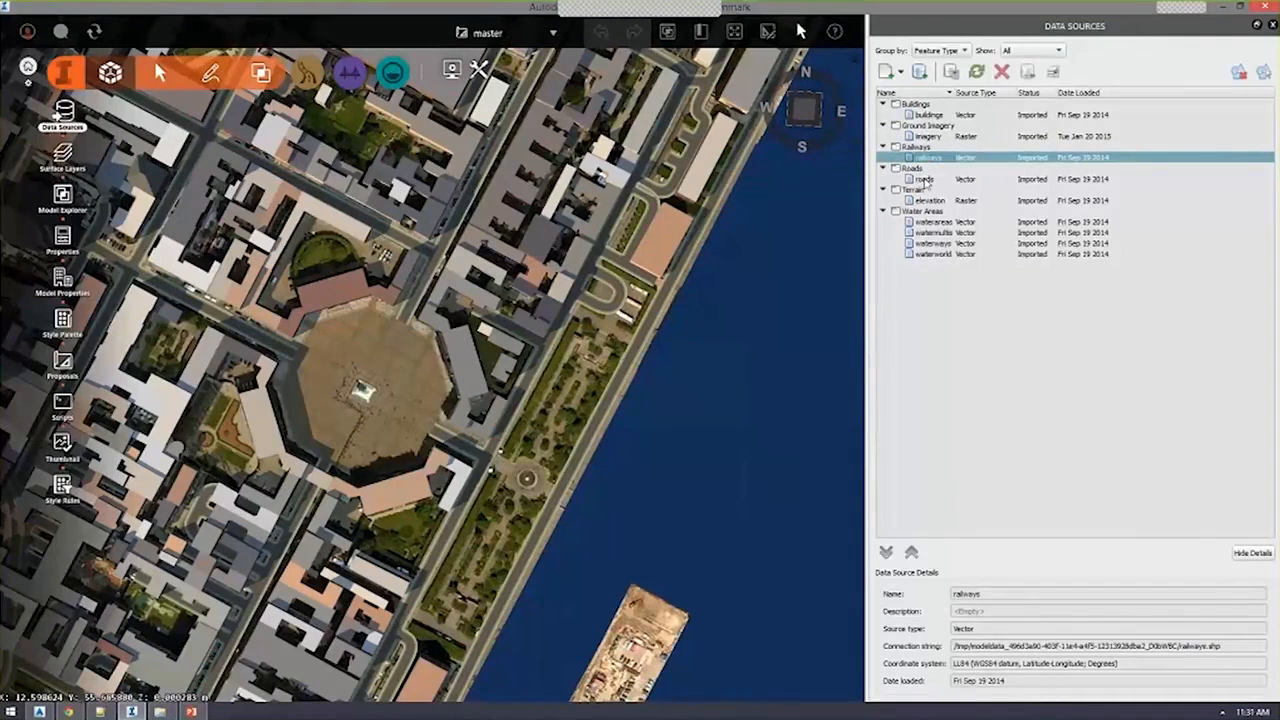
pyautogui.click(924, 179)
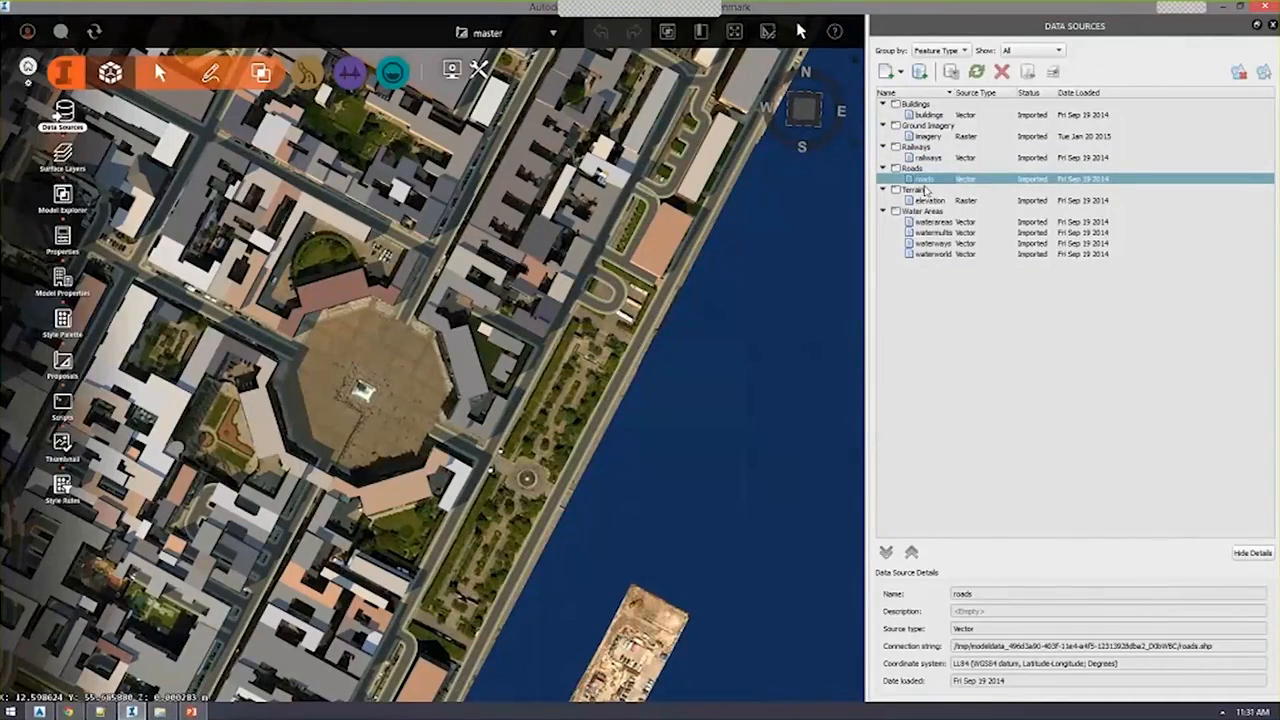
pyautogui.click(927, 201)
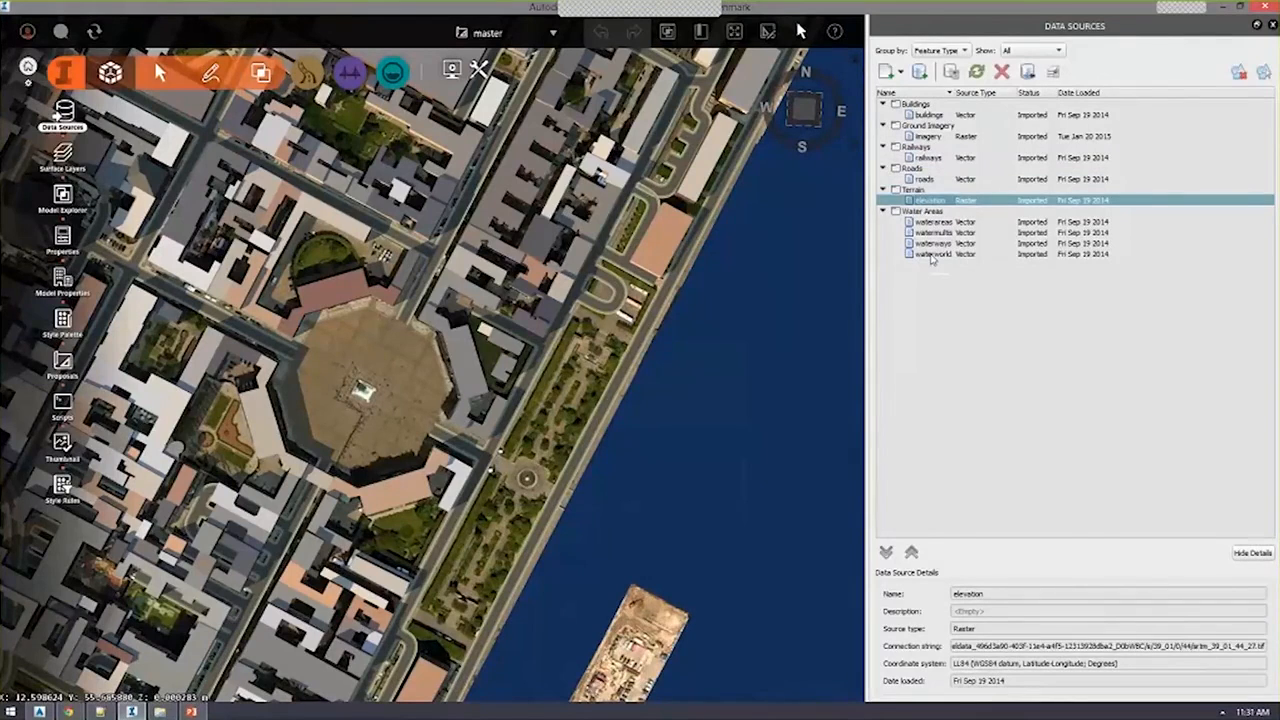
# Remove the buildings data source from the model and inspect the aerial imagery around the park fountain and octagonal square.
pyautogui.click(928, 116)
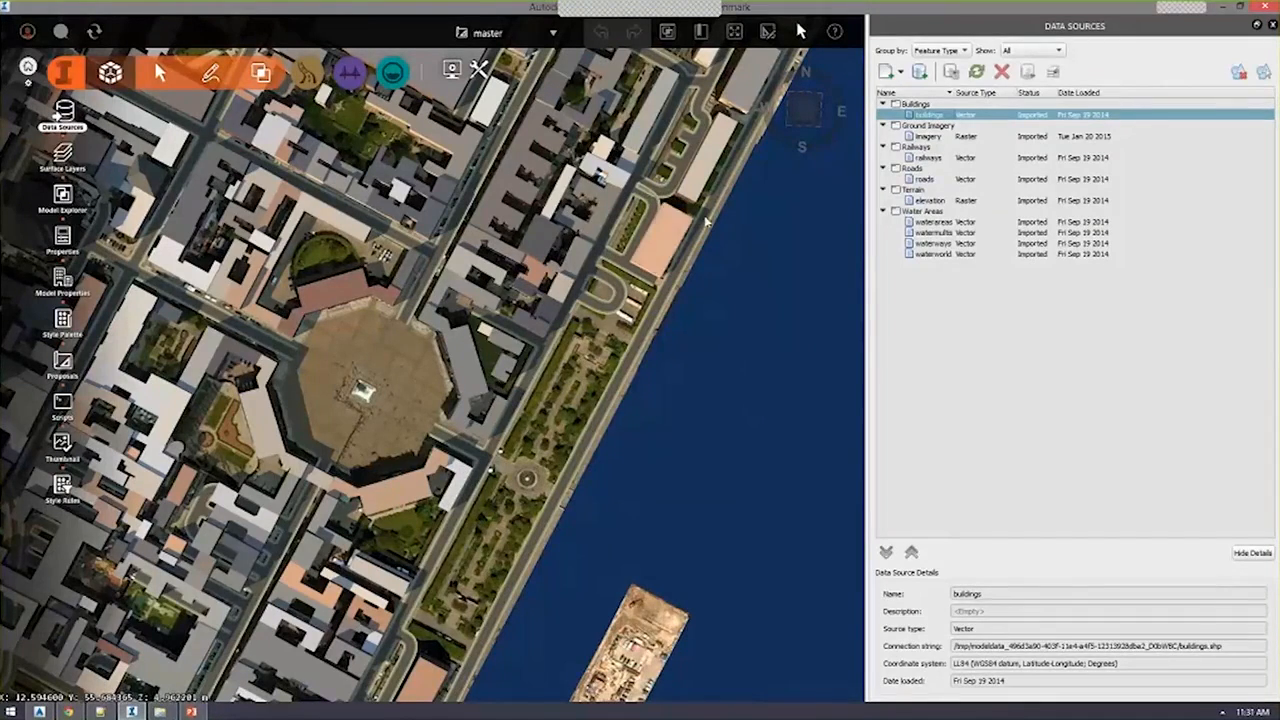
pyautogui.click(1001, 71)
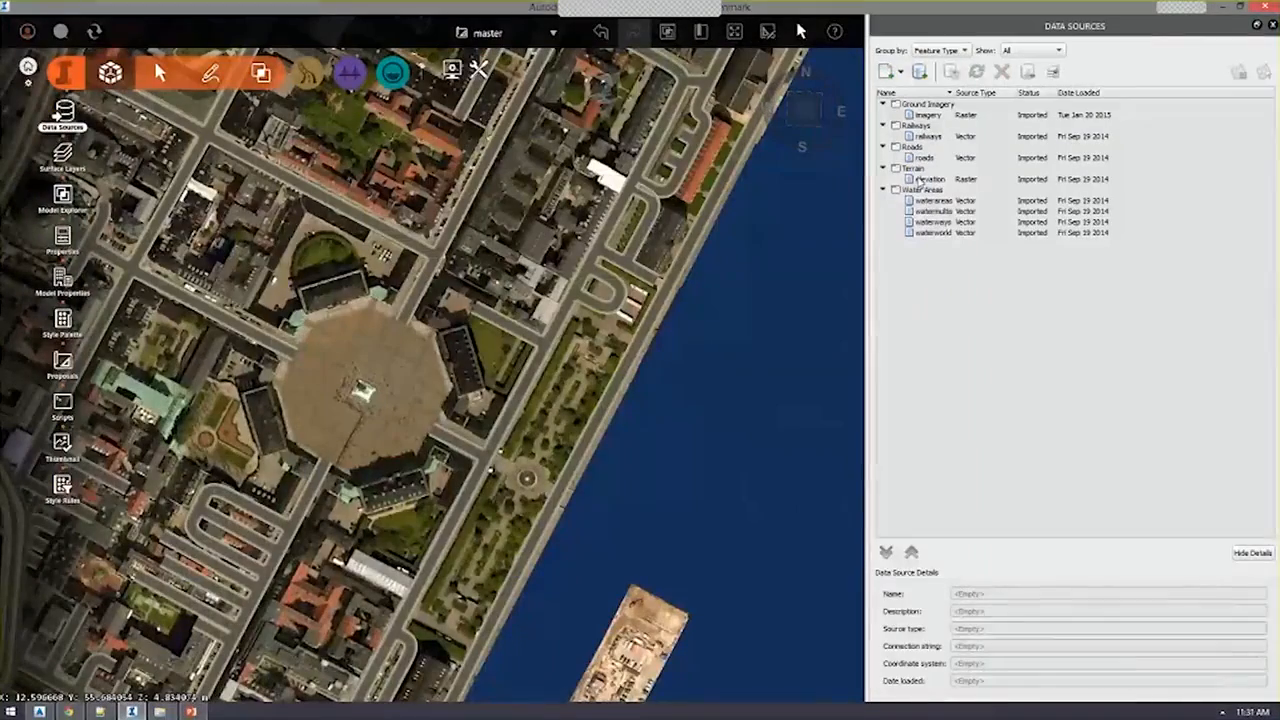
pyautogui.scroll(6, 545, 505)
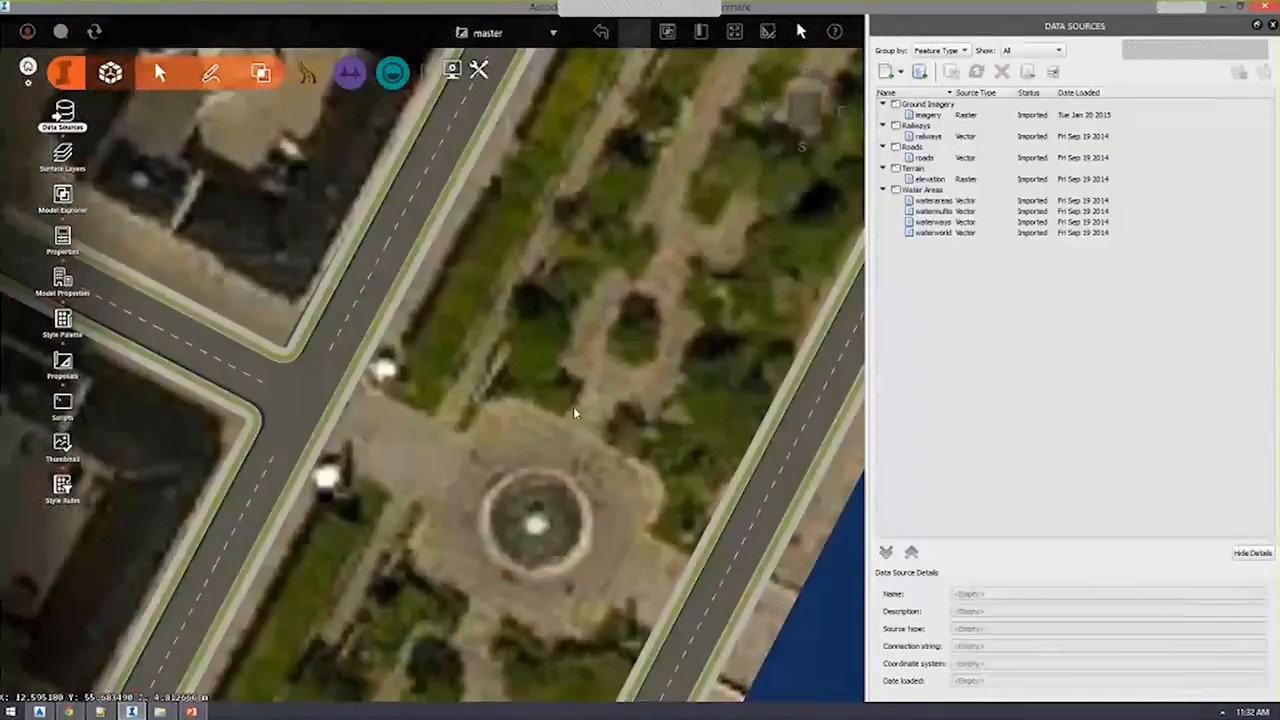
pyautogui.moveTo(573, 408); pyautogui.dragTo(486, 474)
pyautogui.scroll(-1, 606, 355)
pyautogui.scroll(-3, 496, 482)
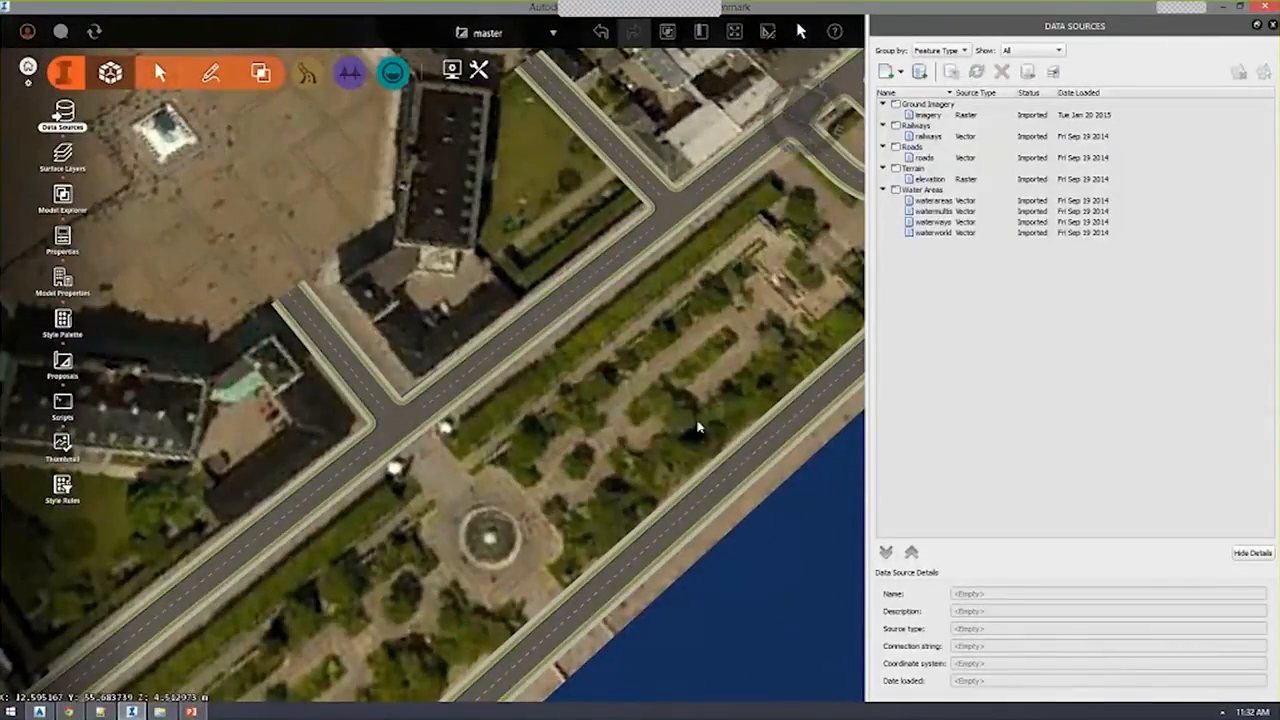
pyautogui.scroll(-2, 616, 439)
pyautogui.scroll(-2, 621, 405)
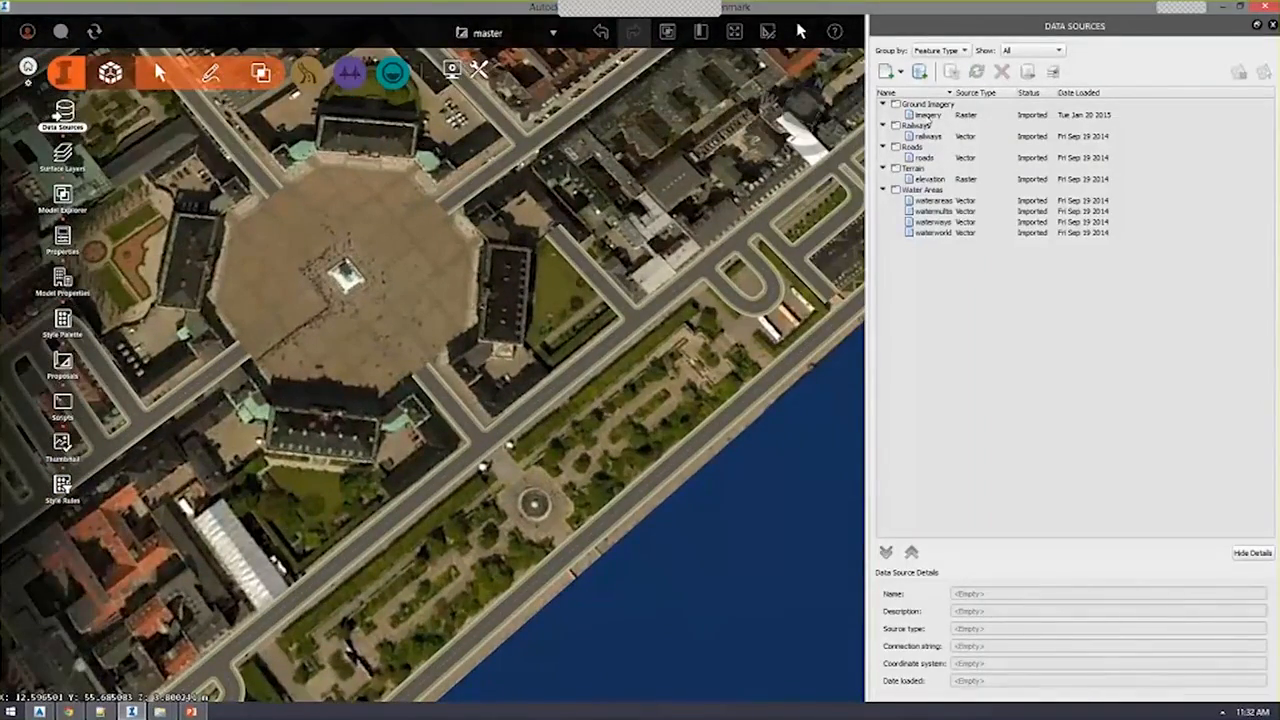
# Remove the imagery data source and its features from the model, and inspect the bare road network along the waterfront.
pyautogui.rightClick(928, 116)
pyautogui.click(1002, 72)
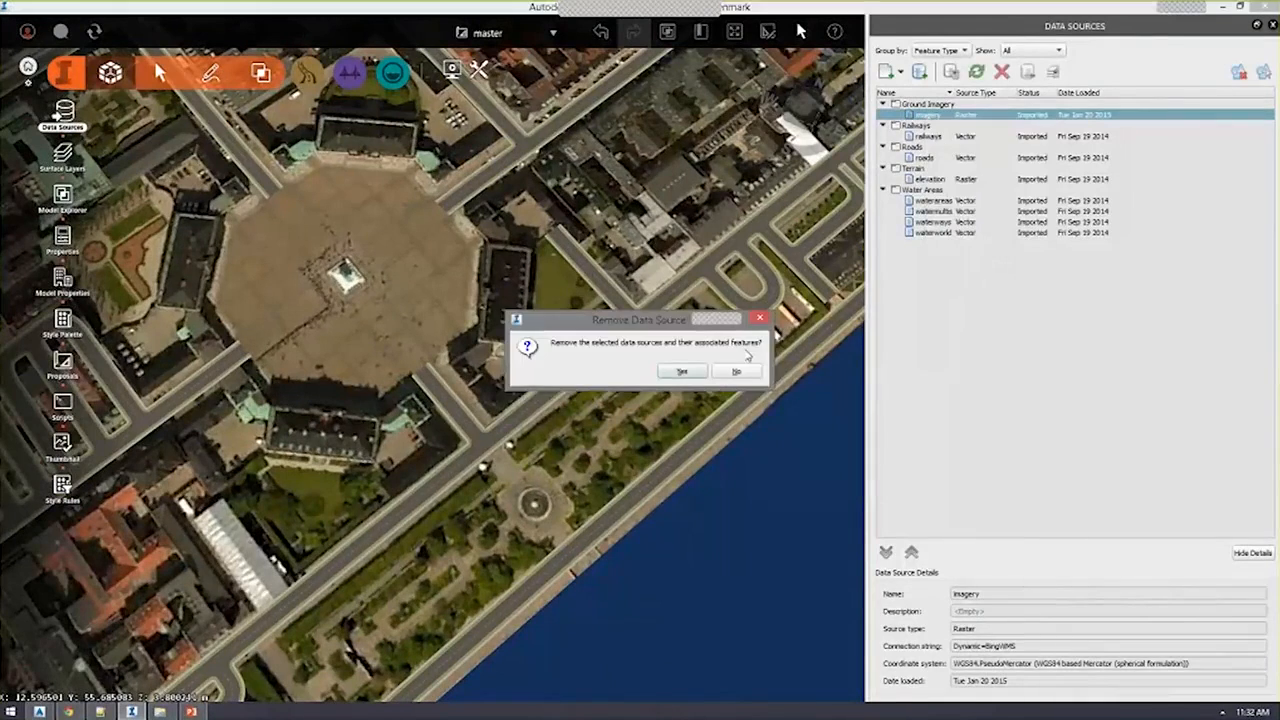
pyautogui.click(681, 370)
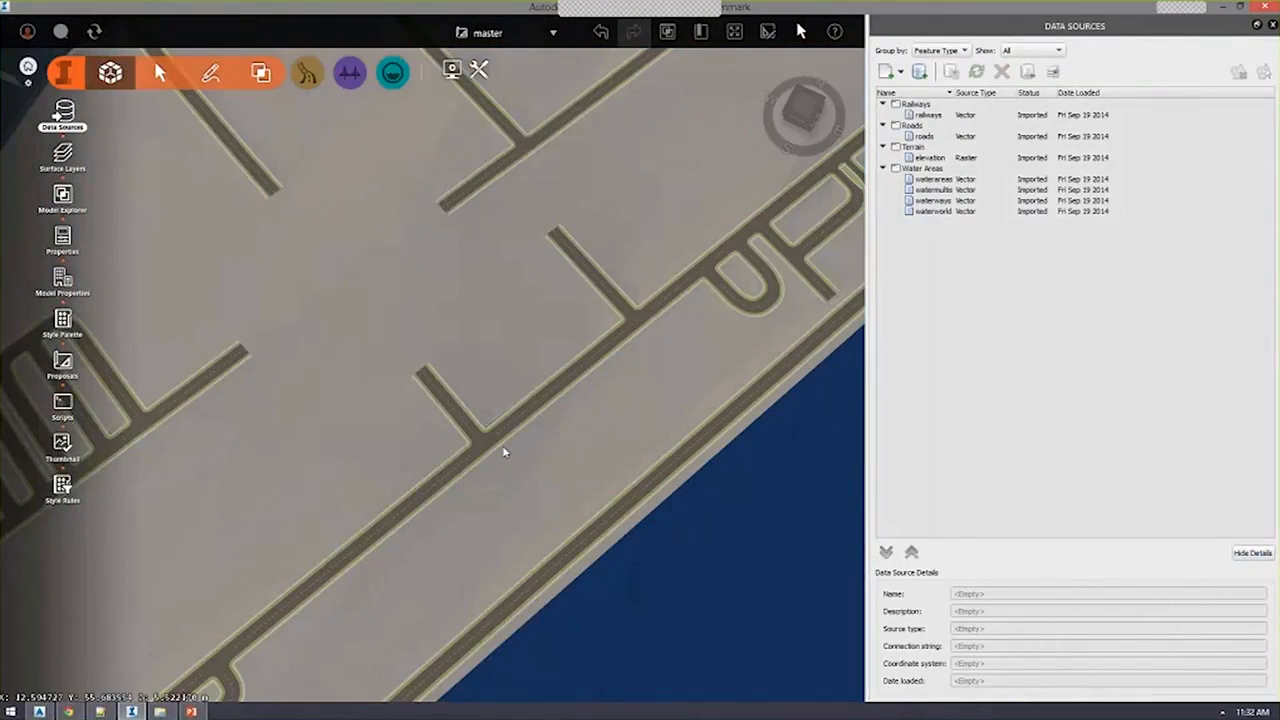
pyautogui.scroll(-1, 504, 452)
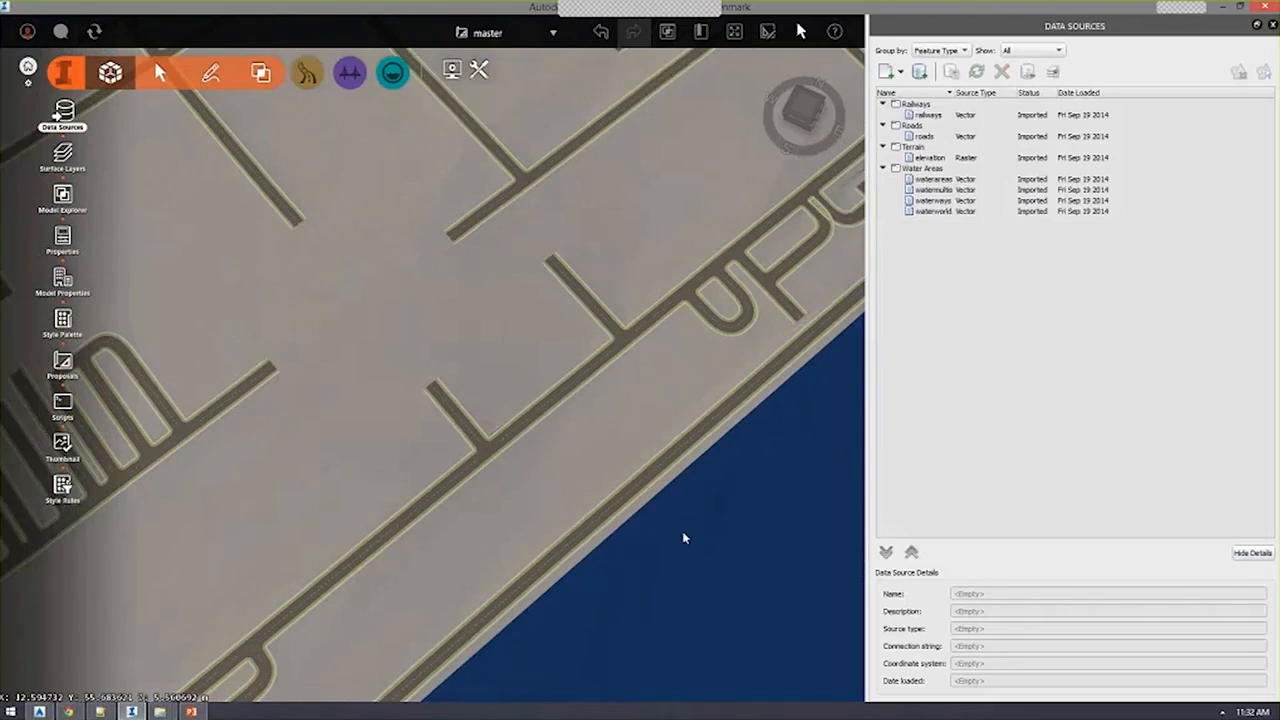
pyautogui.scroll(-3, 573, 489)
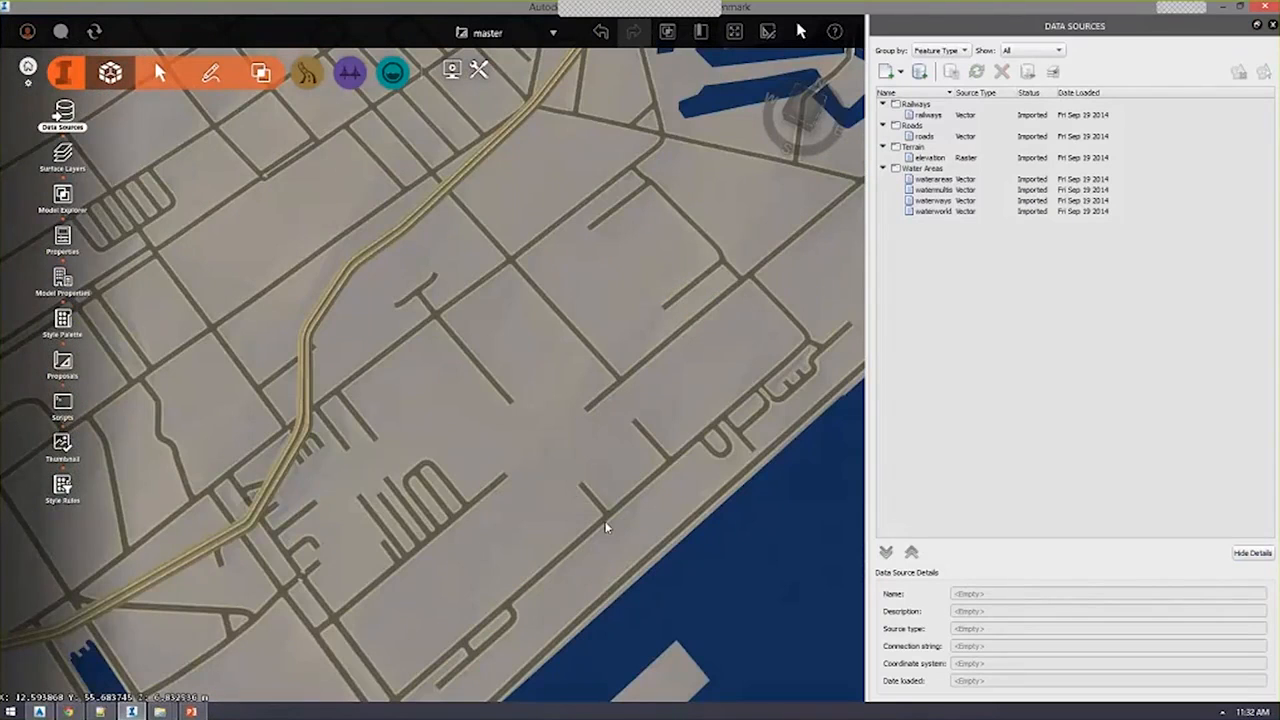
pyautogui.scroll(2, 509, 468)
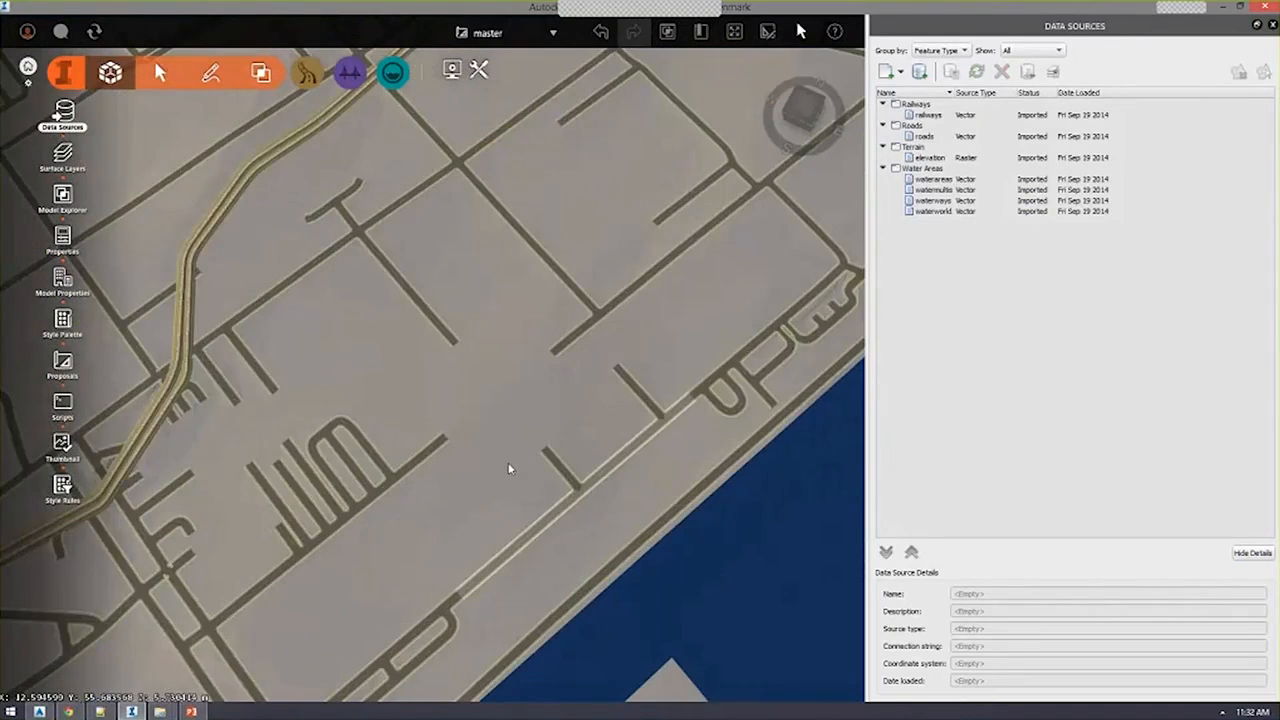
pyautogui.scroll(2, 509, 468)
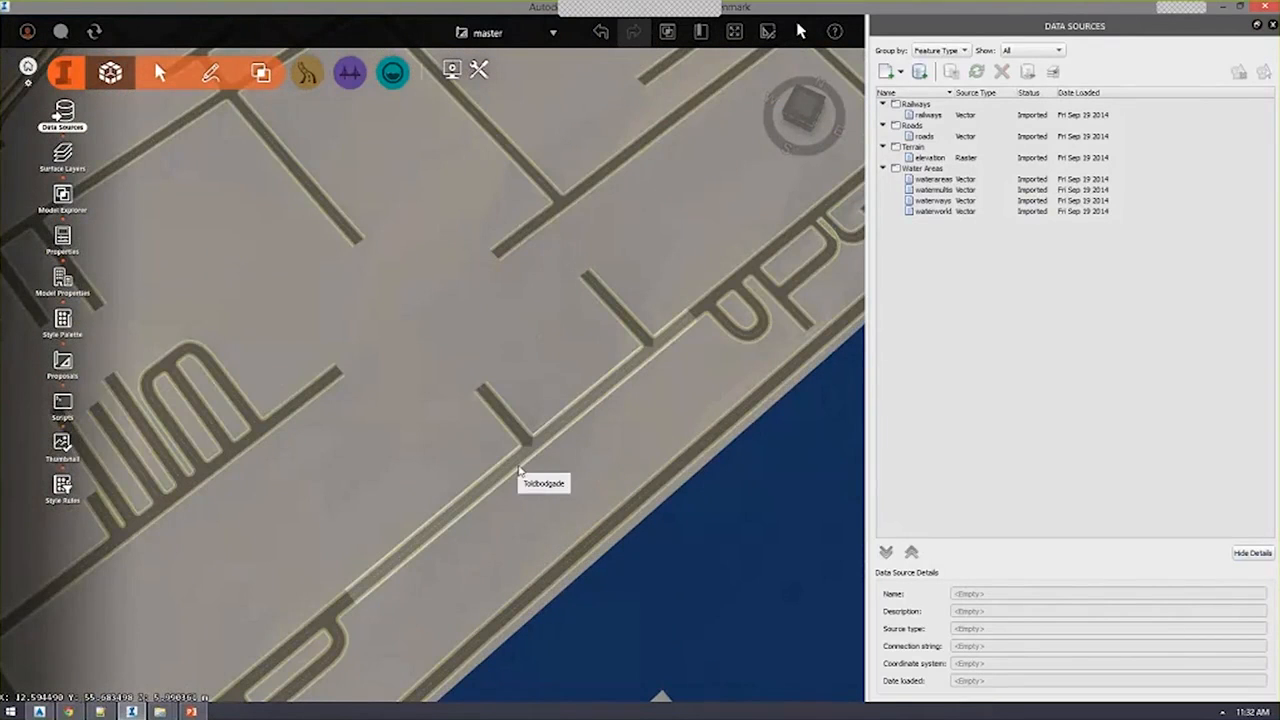
pyautogui.scroll(2, 512, 470)
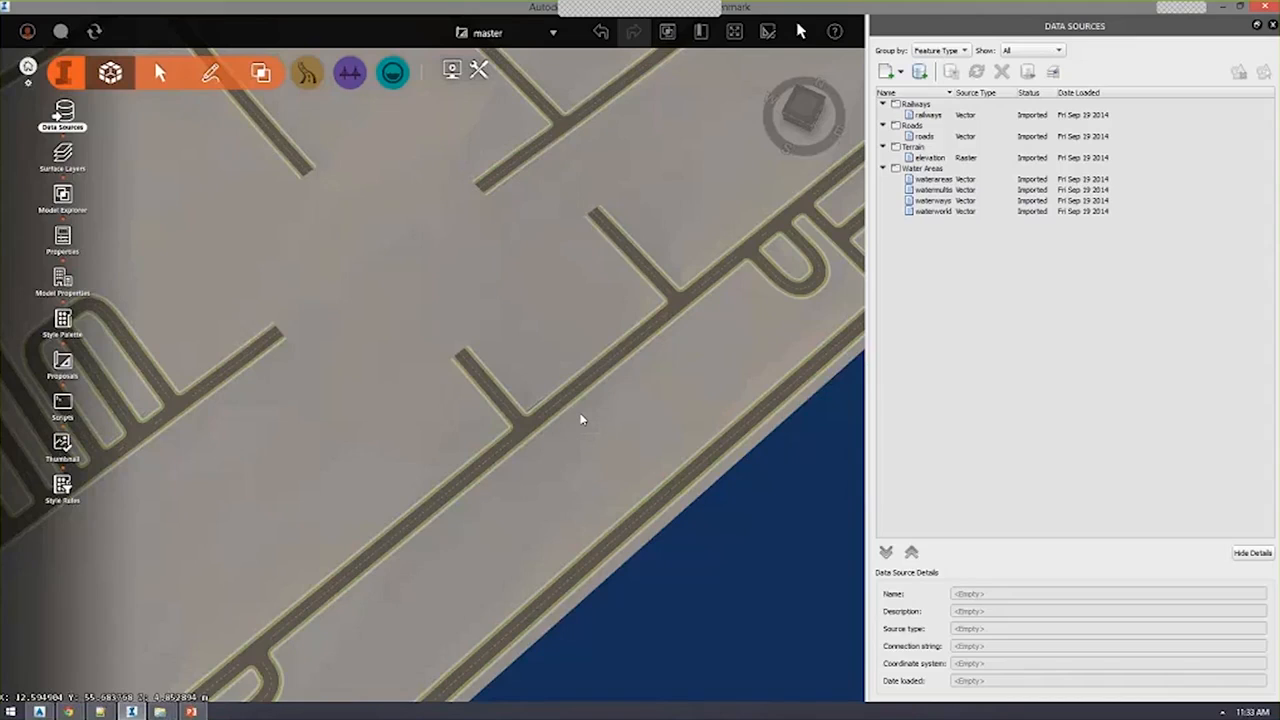
# Switch to the Civil 3D drawing, view a wider area of the city map and open the External References manager.
pyautogui.hotkey('alt', 'Tab')
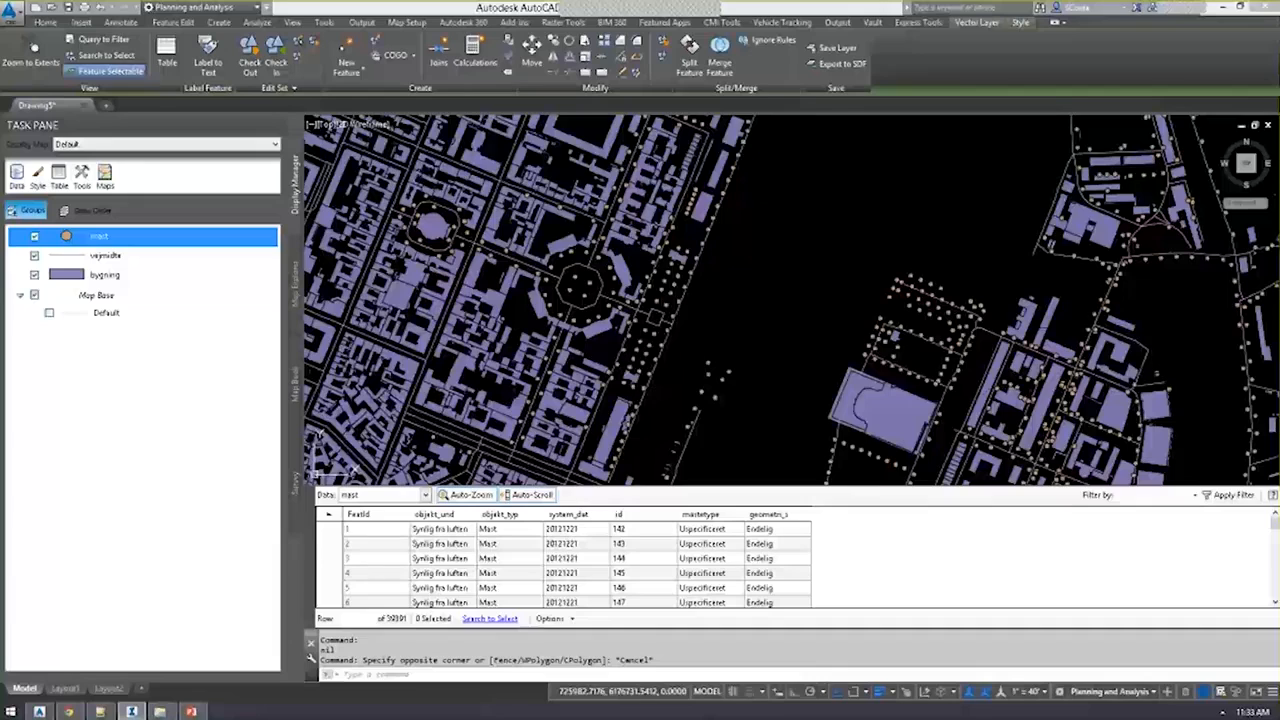
pyautogui.scroll(-4, 771, 318)
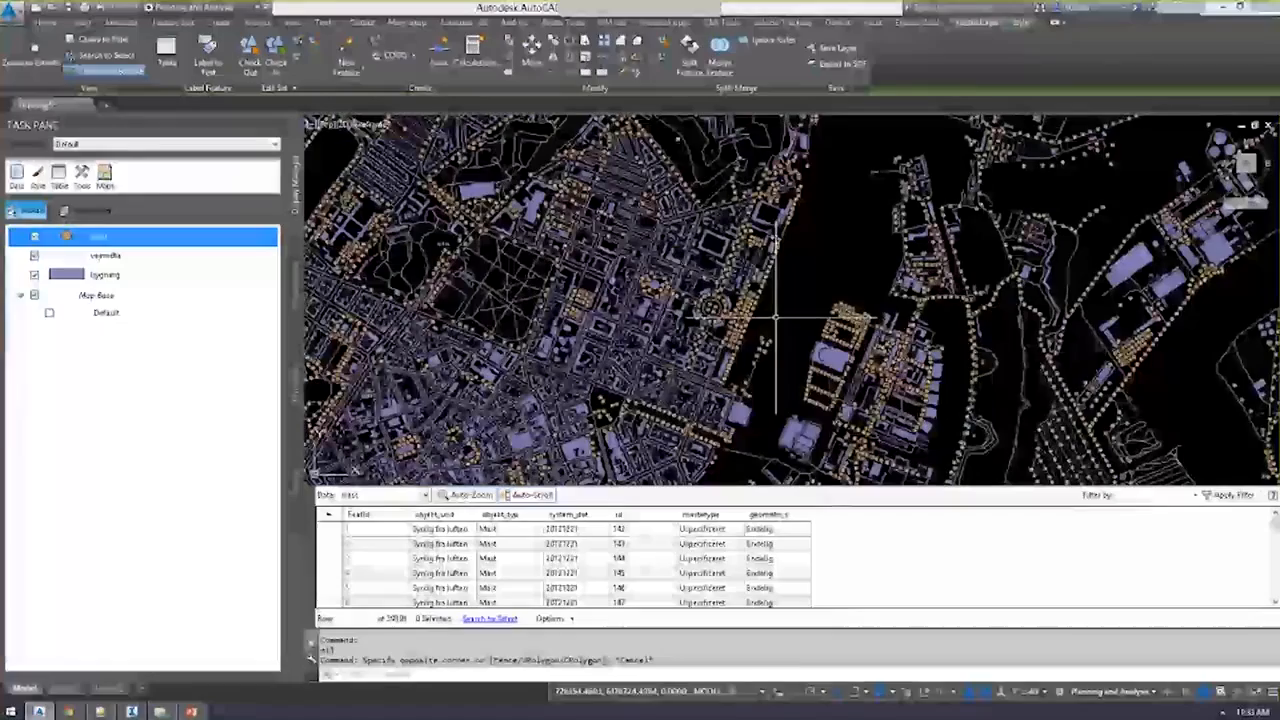
pyautogui.write('zr')
pyautogui.press('space')
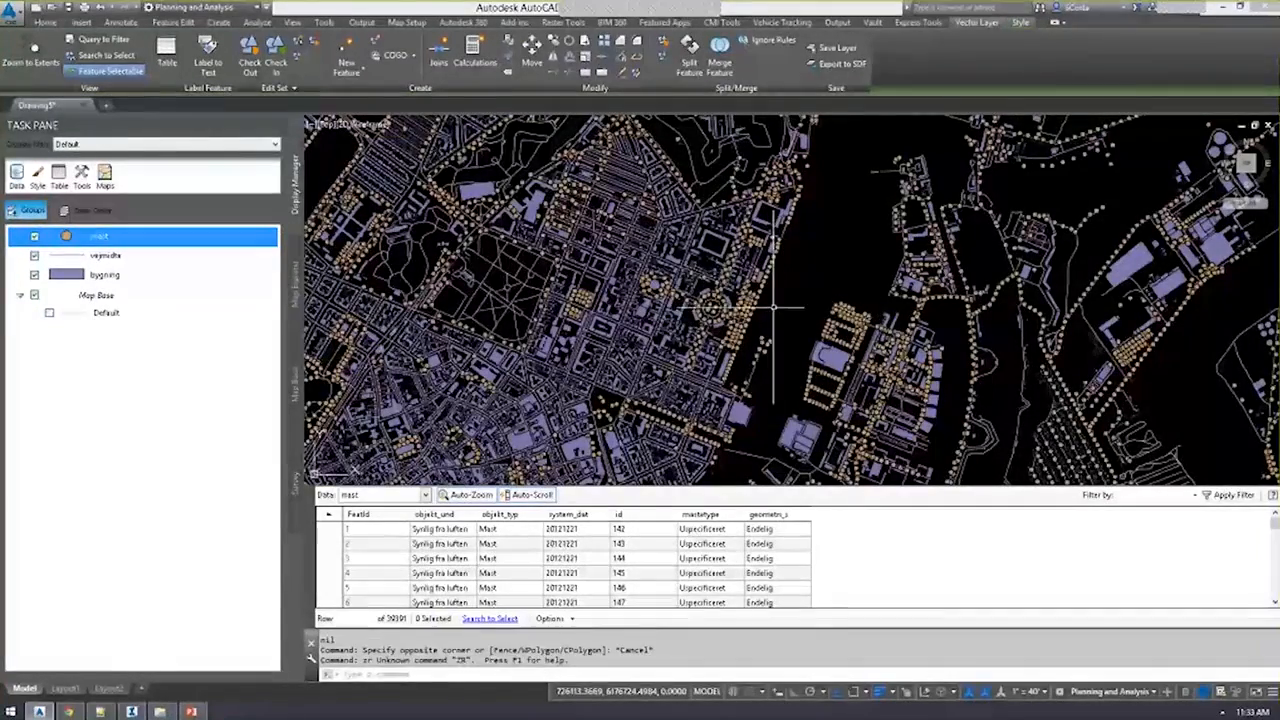
pyautogui.press('Escape')
pyautogui.press('Escape')
pyautogui.write('xr')
pyautogui.press('space')
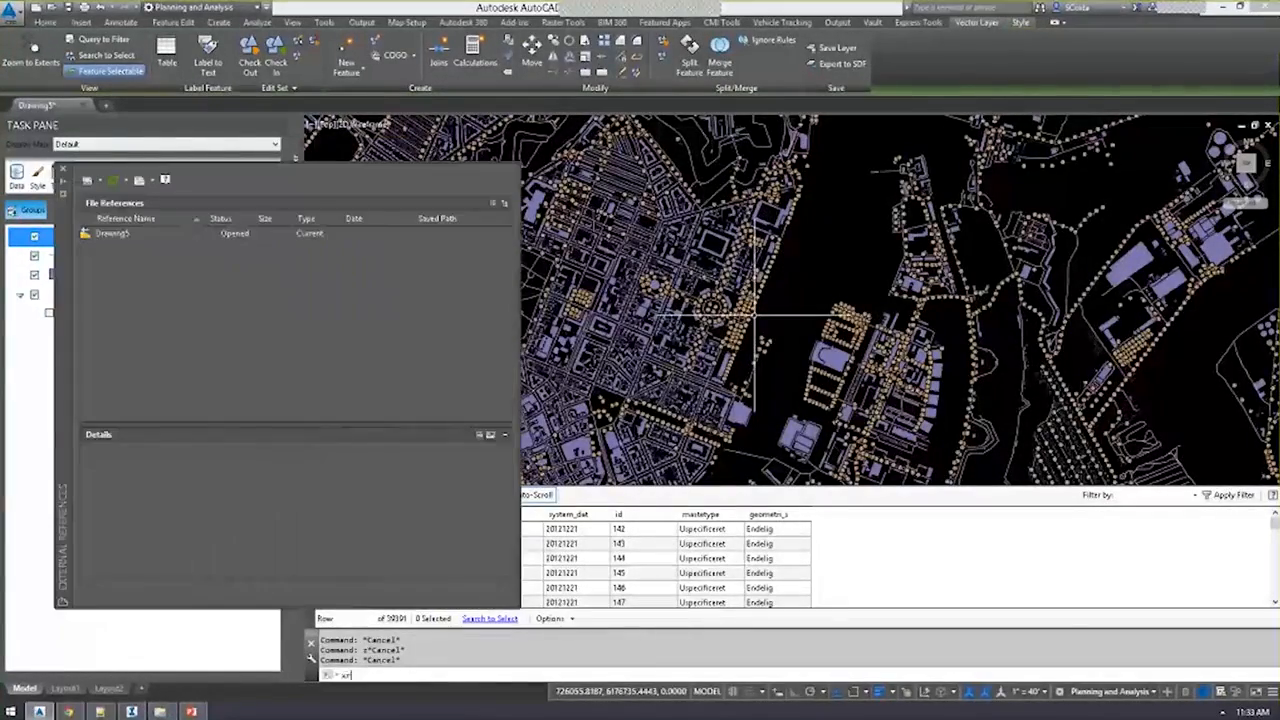
# Attach copenhagen-partial-map.dwg from the Basemap DWG folder in CopenhagenData as an overlay reference and view it around the octagonal square.
pyautogui.click(88, 180)
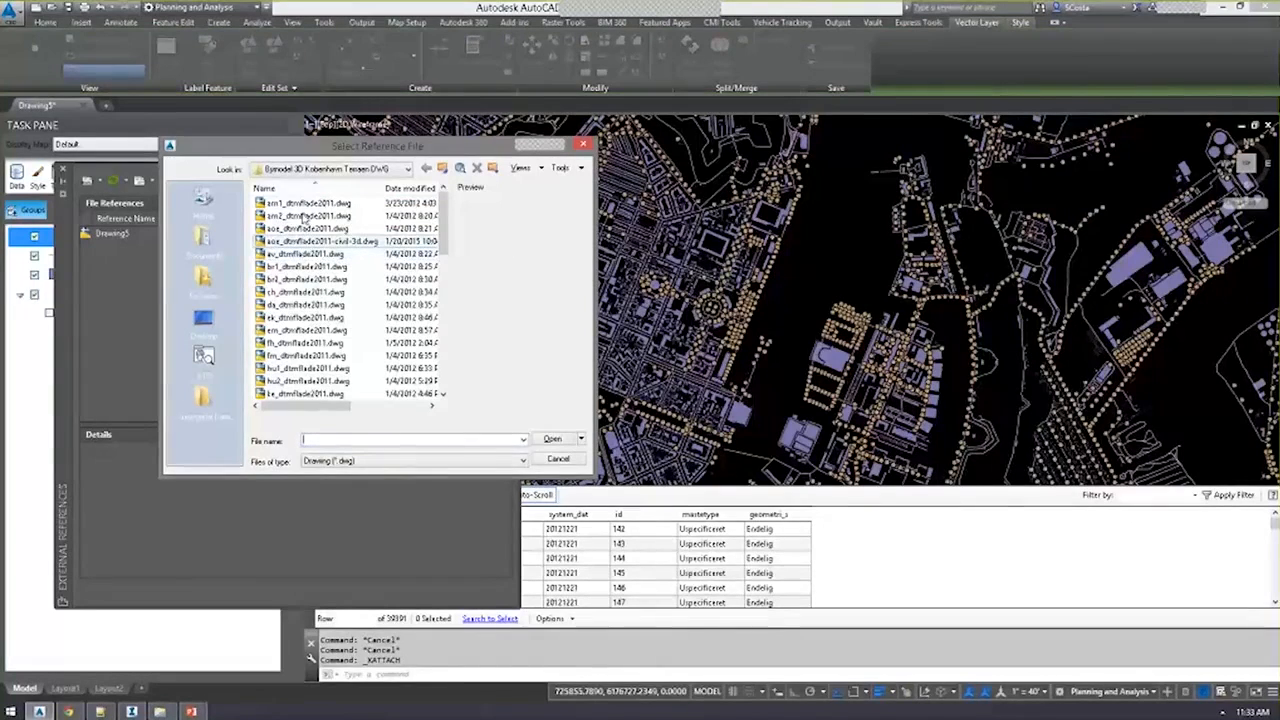
pyautogui.click(329, 171)
pyautogui.click(336, 226)
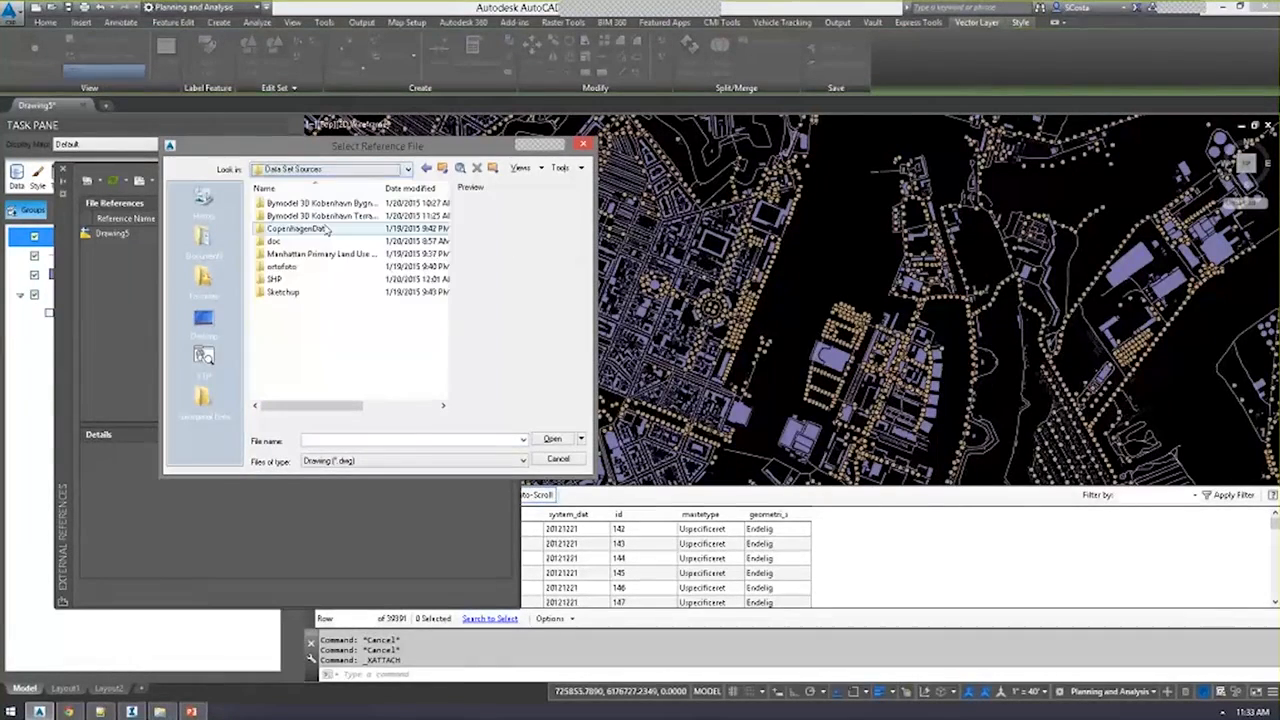
pyautogui.doubleClick(322, 228)
pyautogui.doubleClick(322, 215)
pyautogui.doubleClick(295, 215)
pyautogui.doubleClick(318, 203)
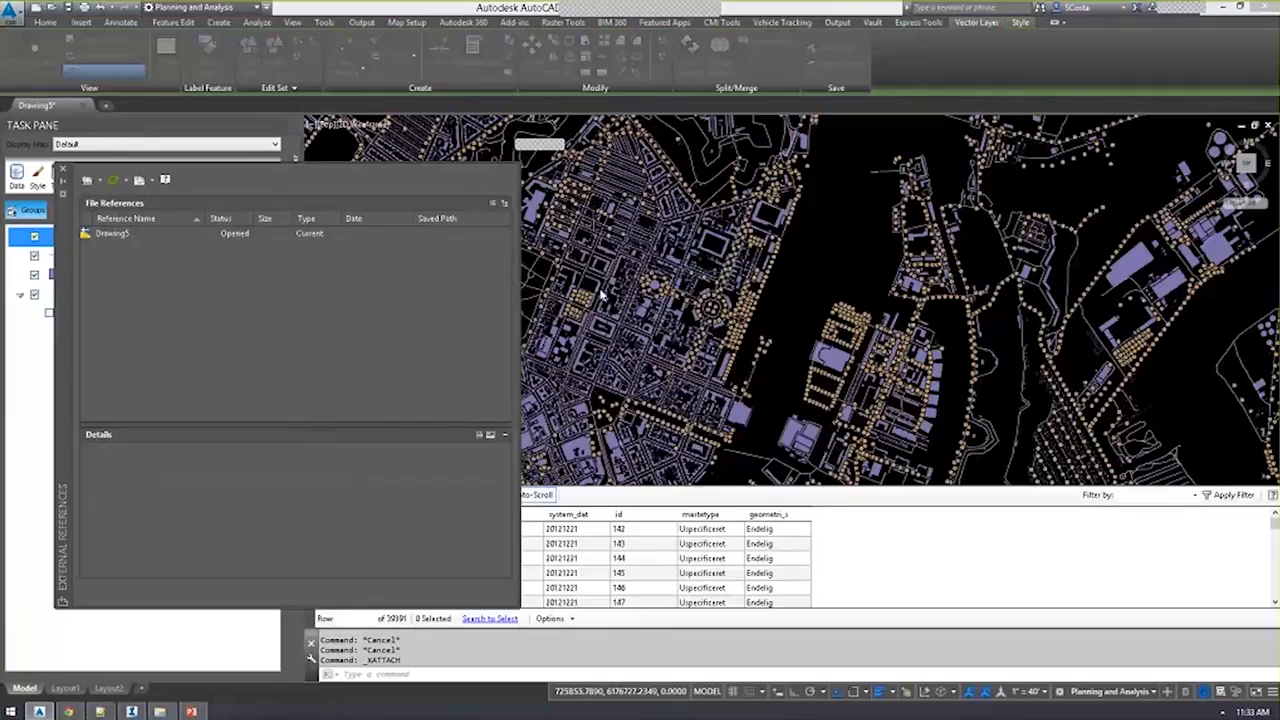
pyautogui.click(686, 485)
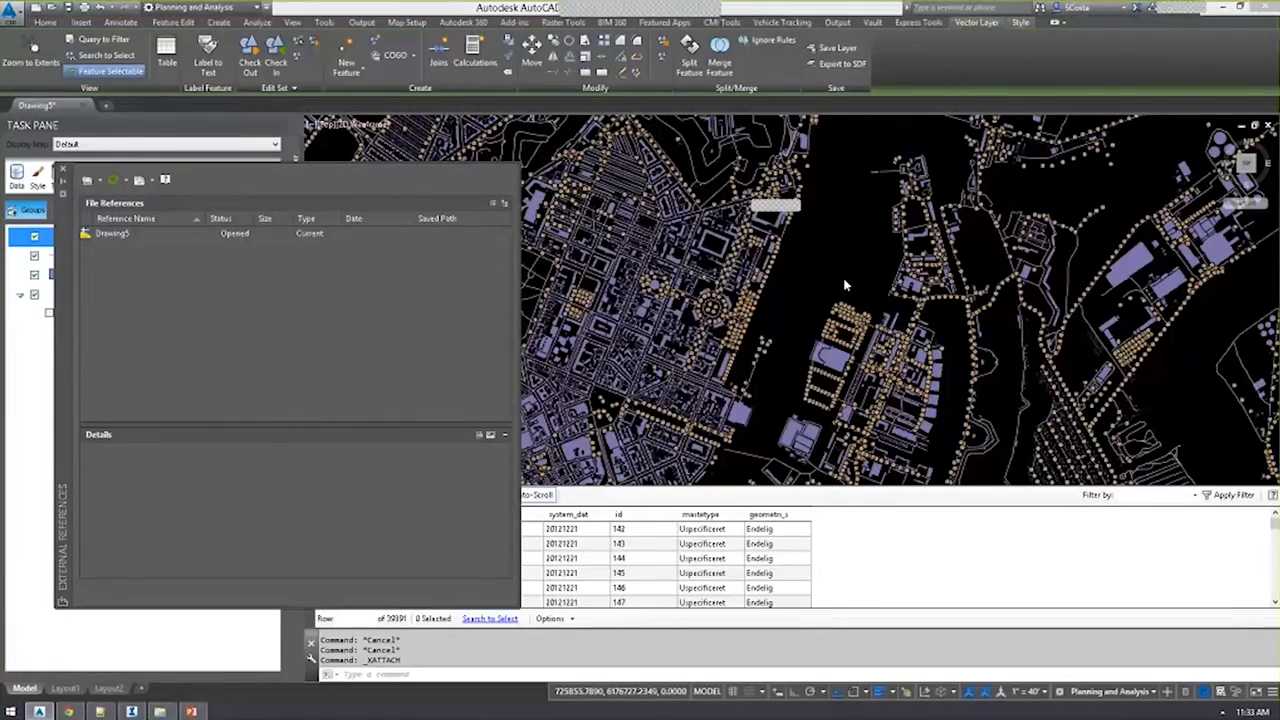
pyautogui.scroll(5, 760, 265)
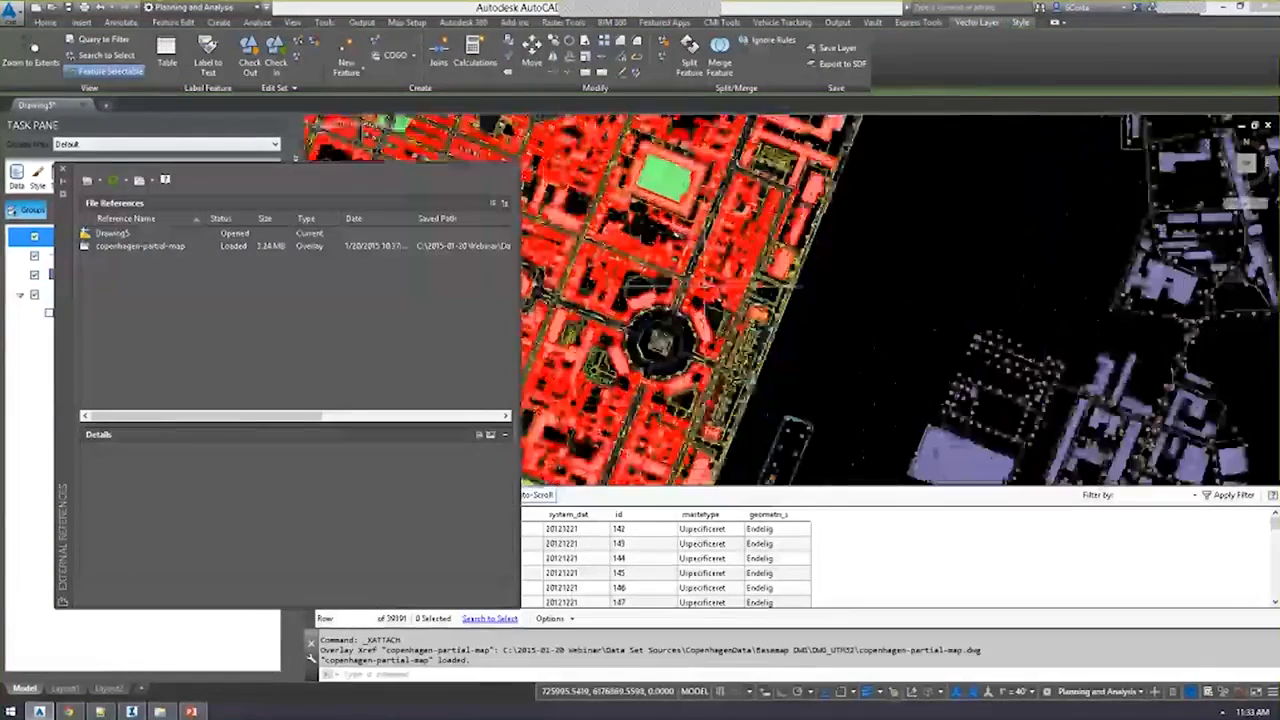
# Close the External References manager and examine the referenced basemap's detail around the octagonal square, Frederiksgade and the waterfront park.
pyautogui.click(63, 169)
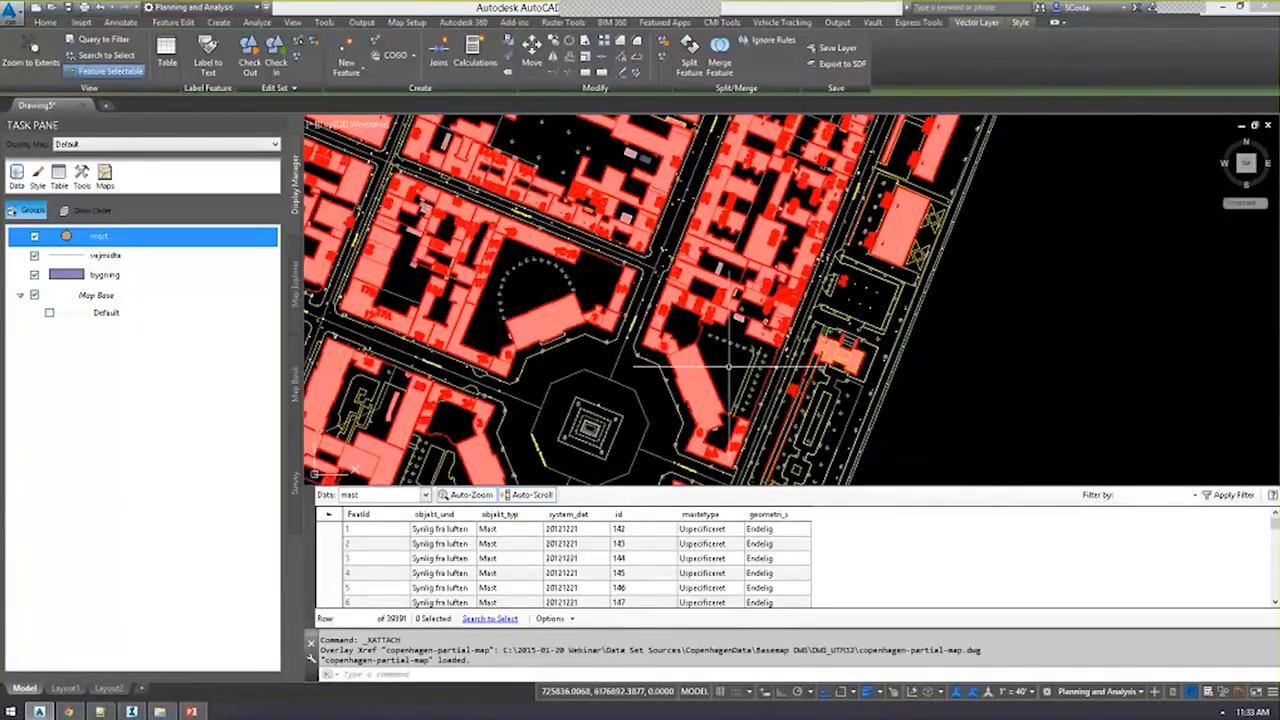
pyautogui.scroll(2, 666, 343)
pyautogui.moveTo(666, 343); pyautogui.dragTo(747, 240, button='middle')
pyautogui.scroll(3, 460, 300)
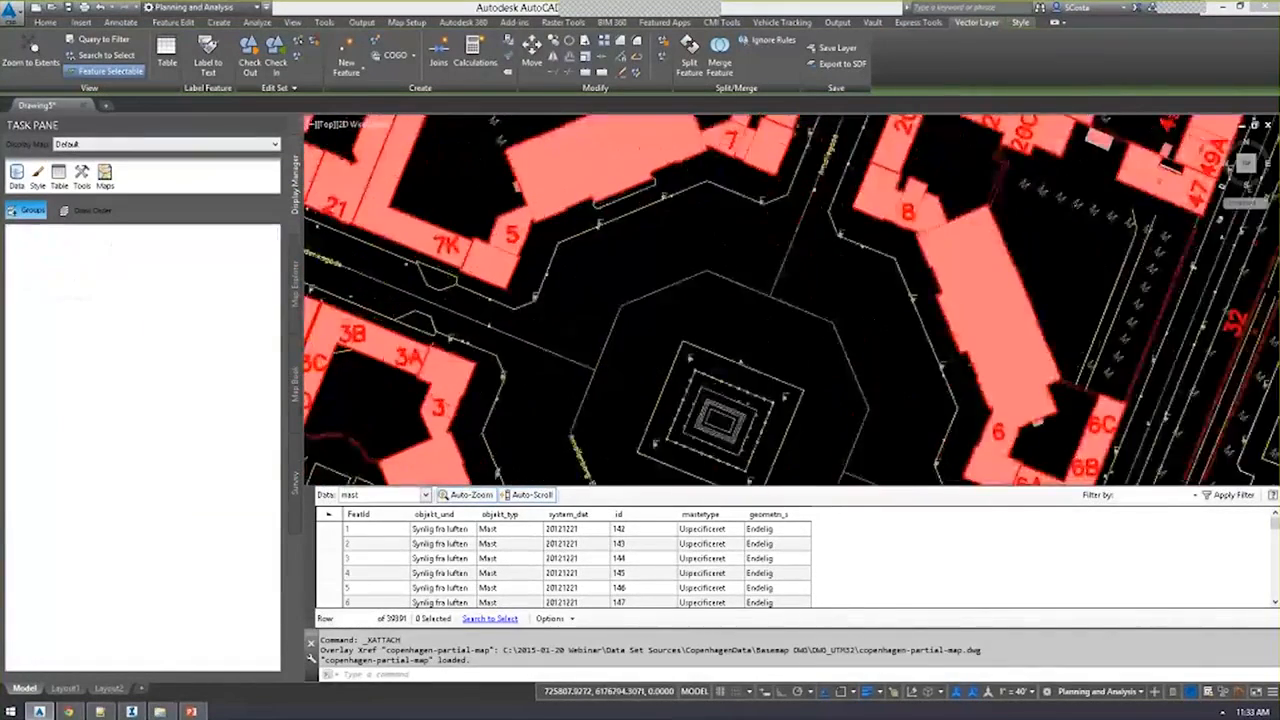
pyautogui.scroll(4, 518, 300)
pyautogui.scroll(-8, 564, 319)
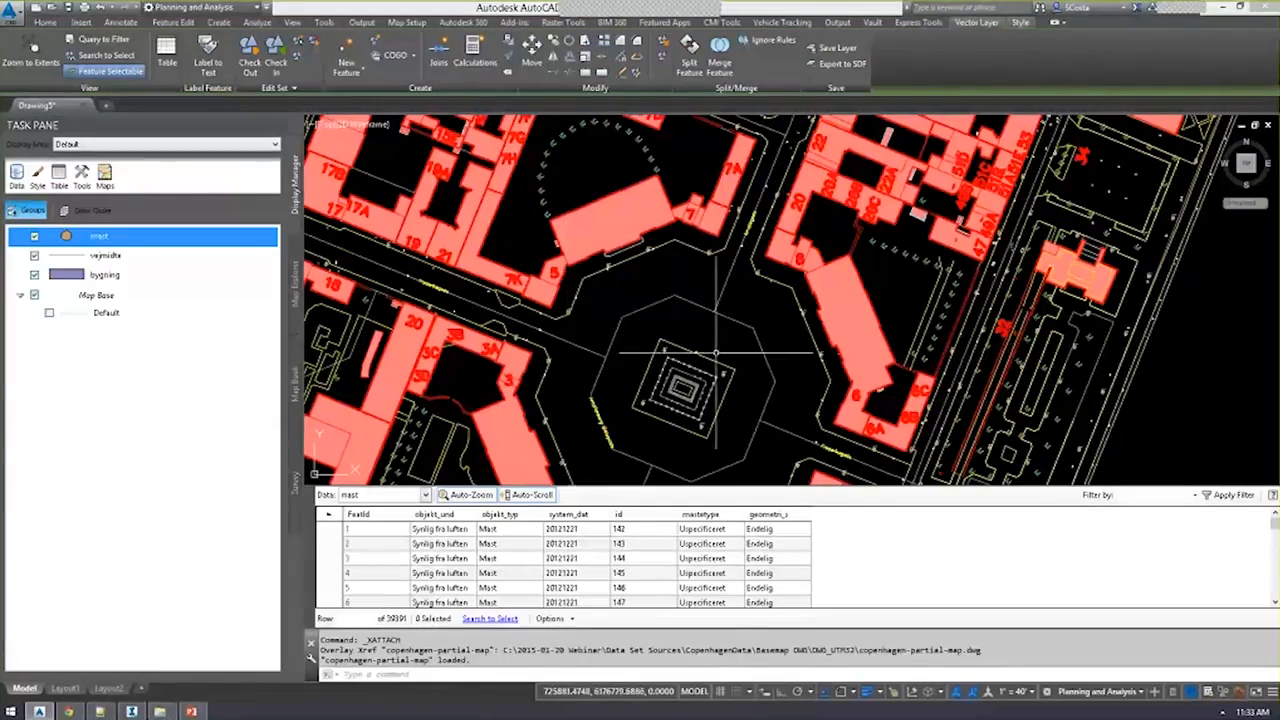
pyautogui.moveTo(912, 478); pyautogui.dragTo(727, 326, button='middle')
pyautogui.scroll(2, 727, 326)
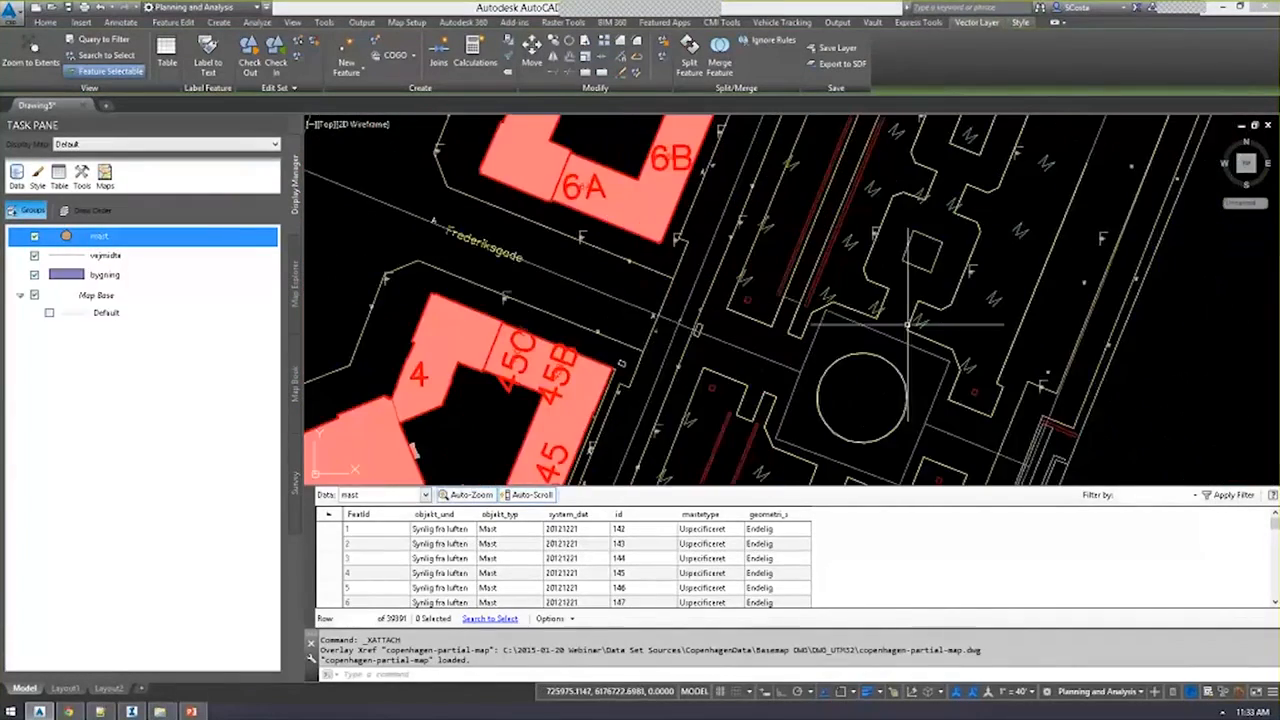
pyautogui.scroll(-2, 895, 328)
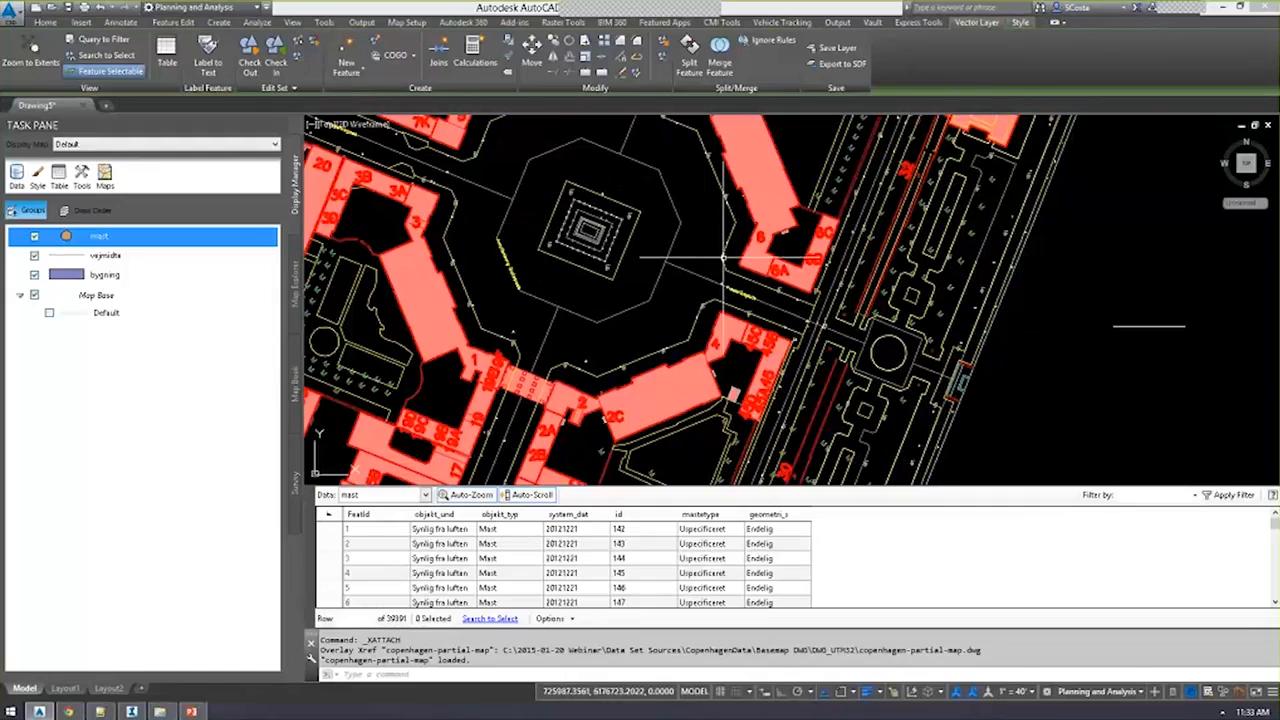
# Switch from the drawing to the InfraWorks model, bring File Explorer in front and browse to the root of the C: drive.
pyautogui.hotkey('alt', 'Tab')
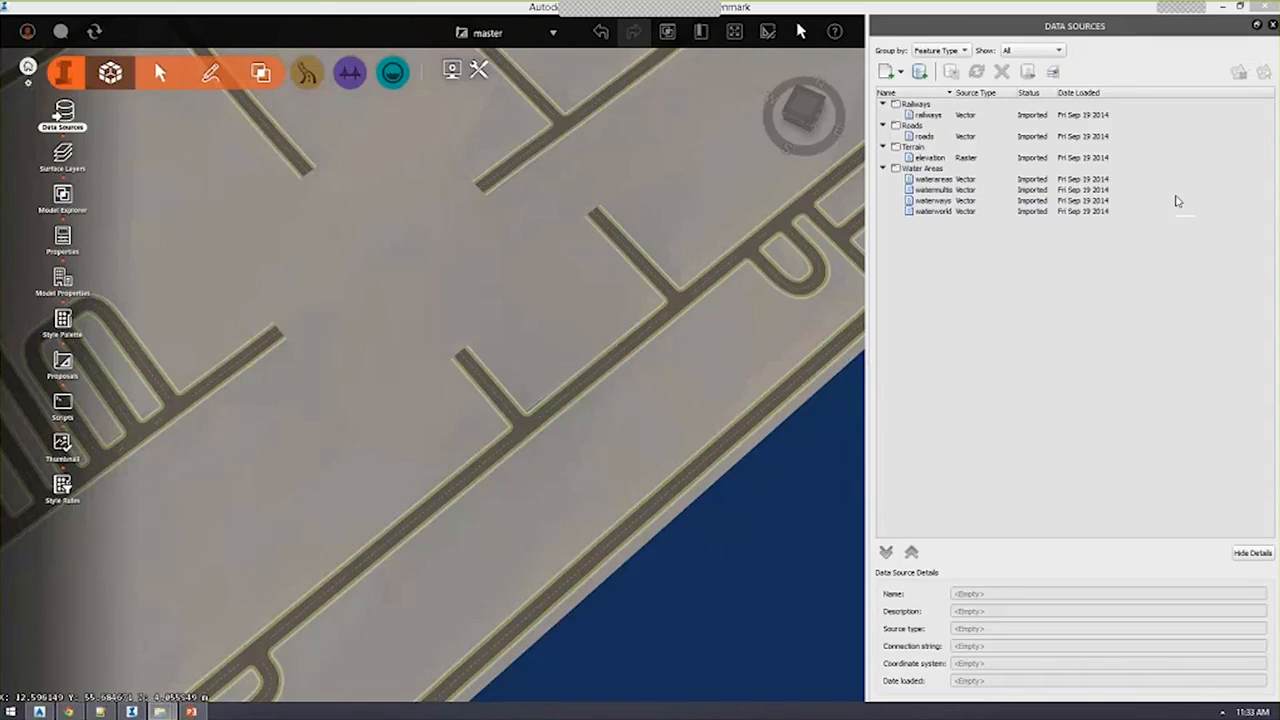
pyautogui.moveTo(1279, 44); pyautogui.dragTo(583, 1)
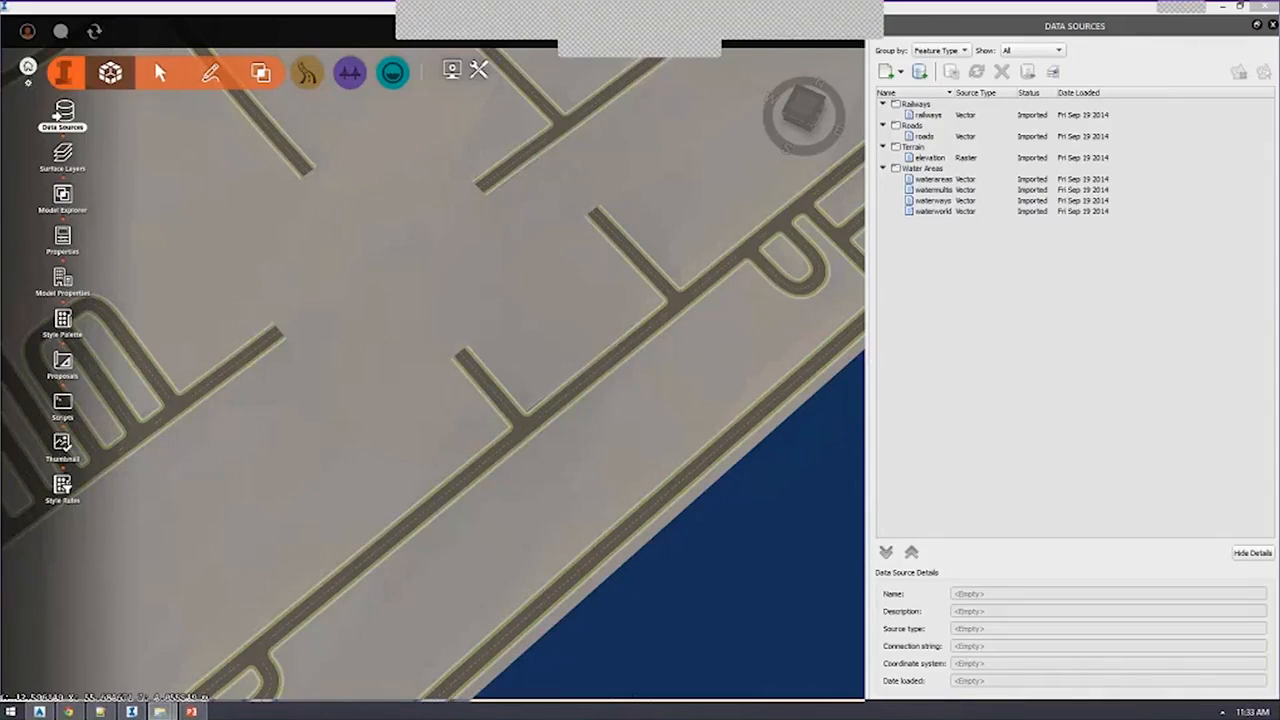
pyautogui.click(50, 313)
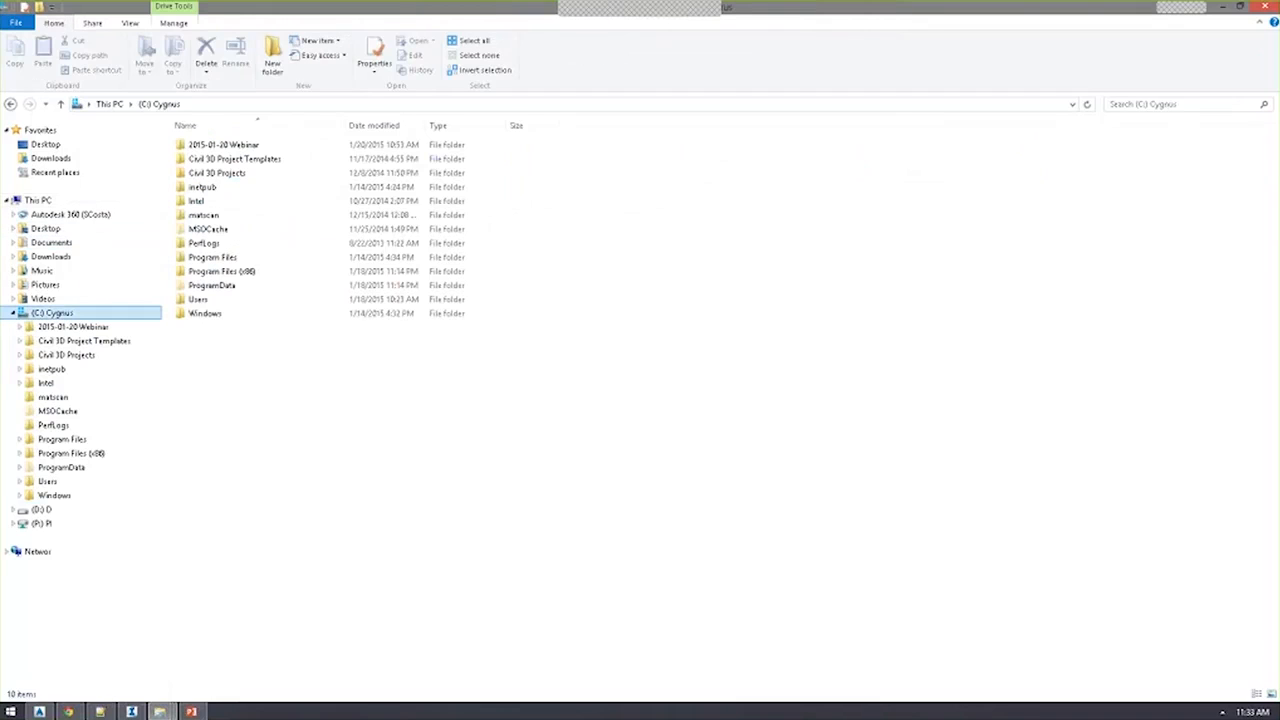
pyautogui.doubleClick(229, 172)
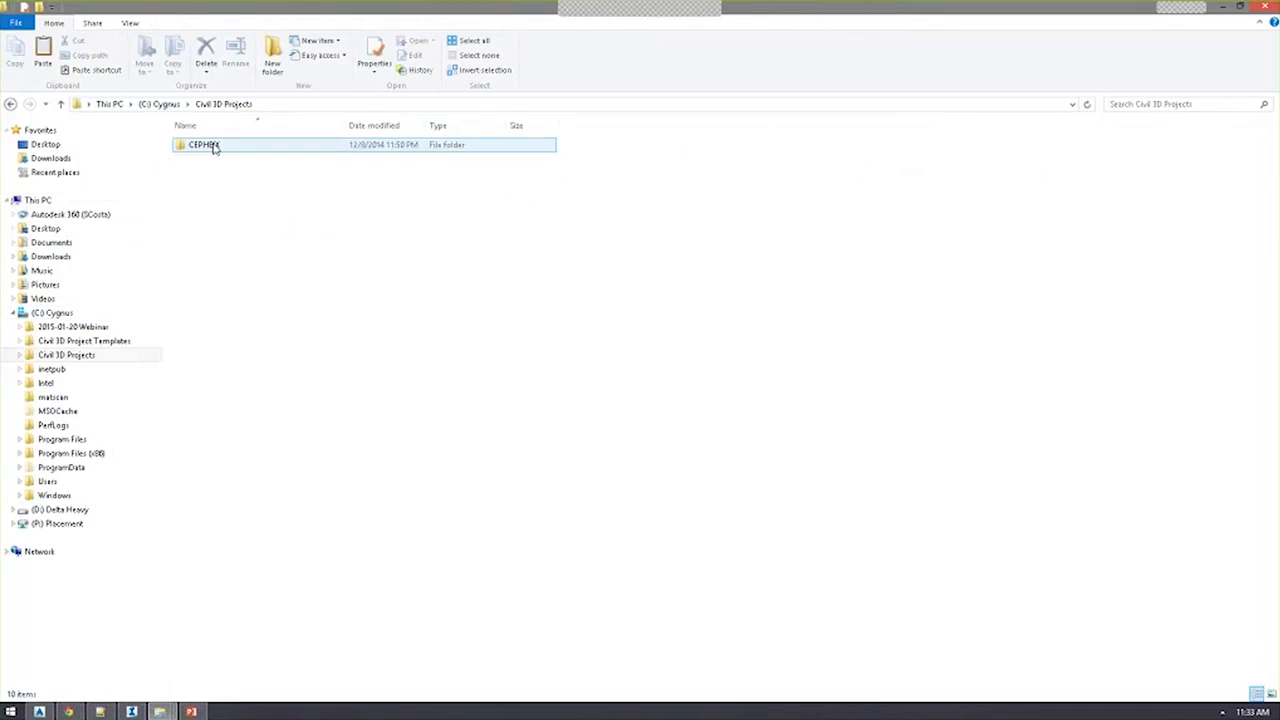
pyautogui.press('BackSpace')
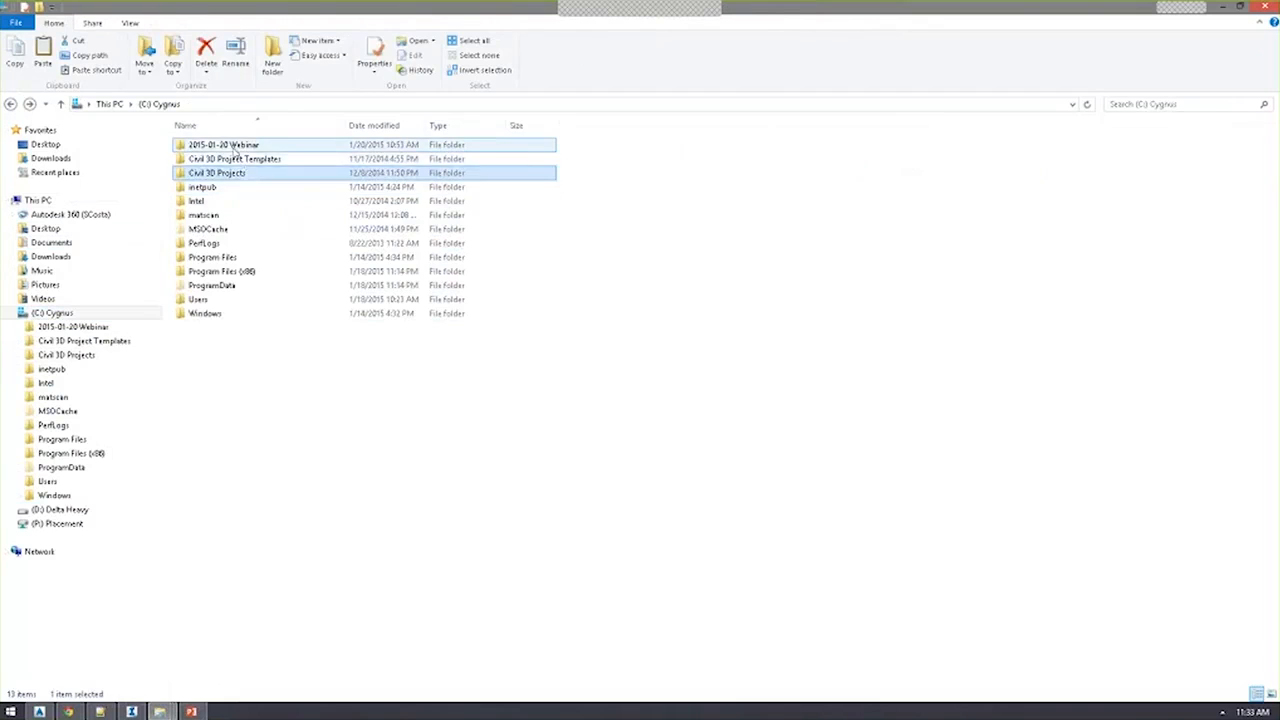
# Open the ortofoto folder under 2015-01-20 Webinar\Data Set Sources, shrink the window over the model and select Koebenhavn_2014_RGB.ecw.
pyautogui.doubleClick(210, 145)
pyautogui.click(230, 160)
pyautogui.doubleClick(229, 162)
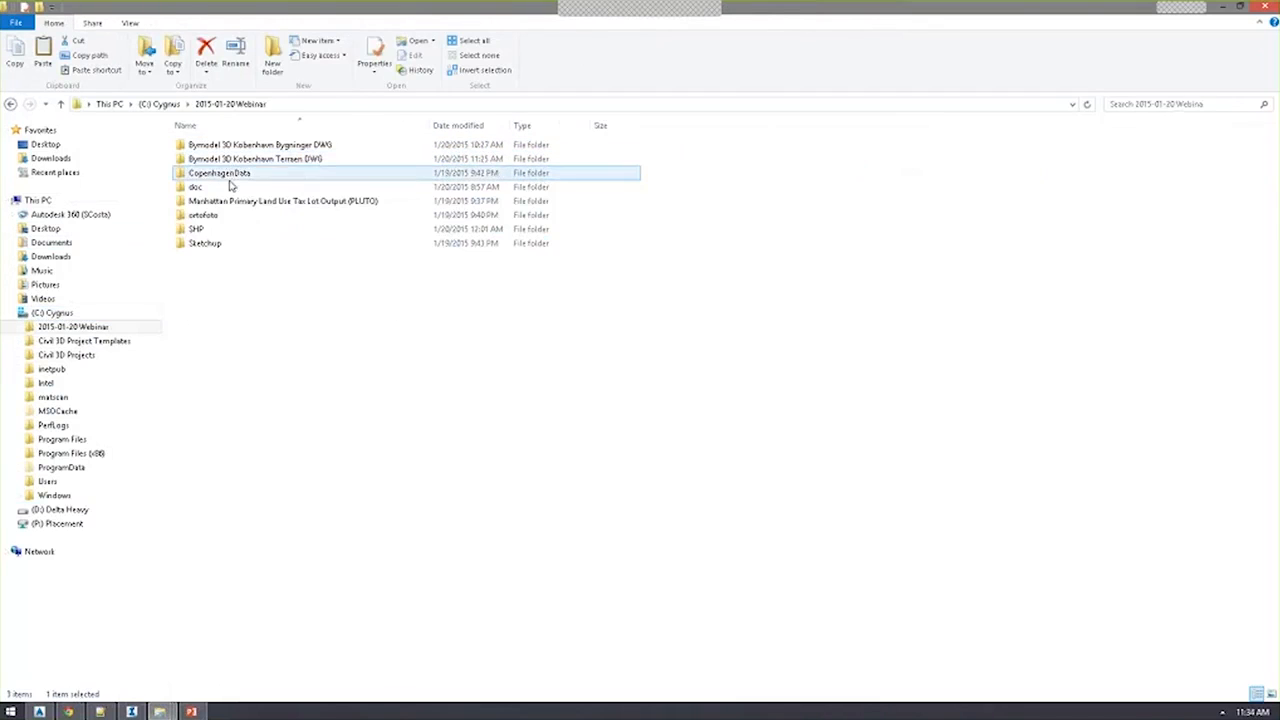
pyautogui.click(205, 215)
pyautogui.doubleClick(211, 217)
pyautogui.moveTo(290, 7); pyautogui.dragTo(718, 148)
pyautogui.click(674, 290)
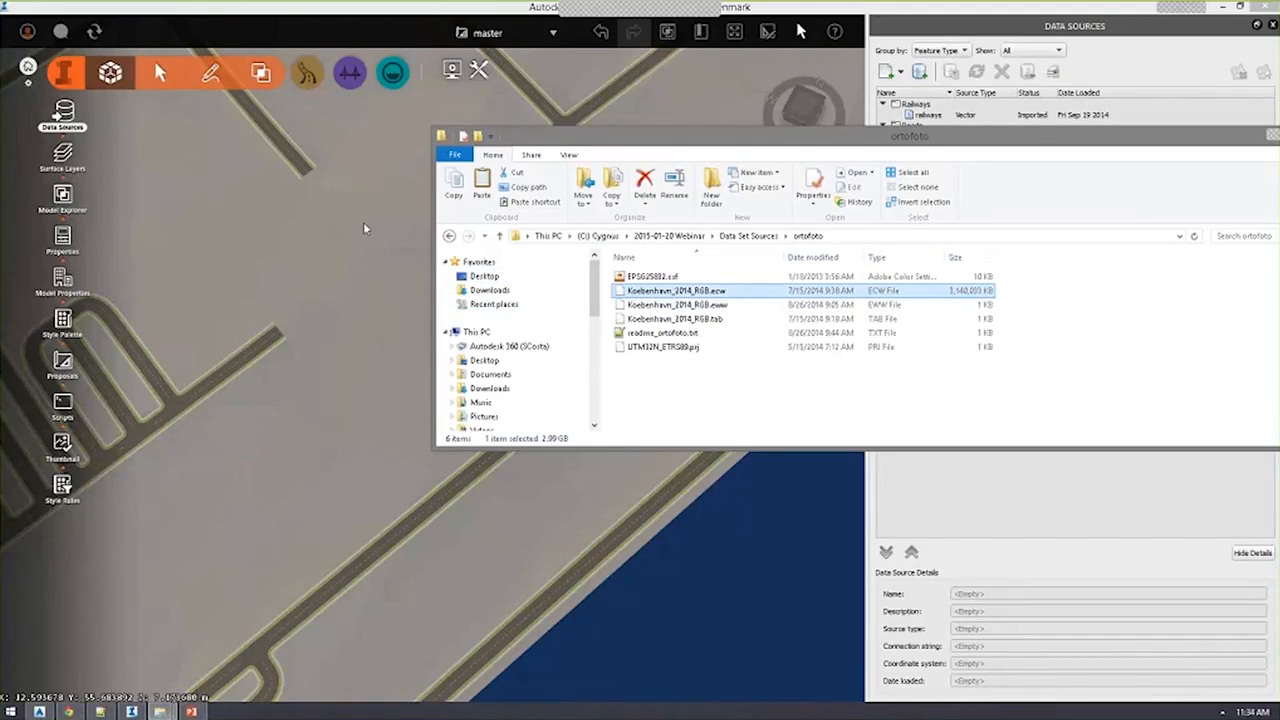
# Show the wider harbour area in a north-up view and choose an interactive polygon for the extent in the model properties.
pyautogui.scroll(-1, 406, 244)
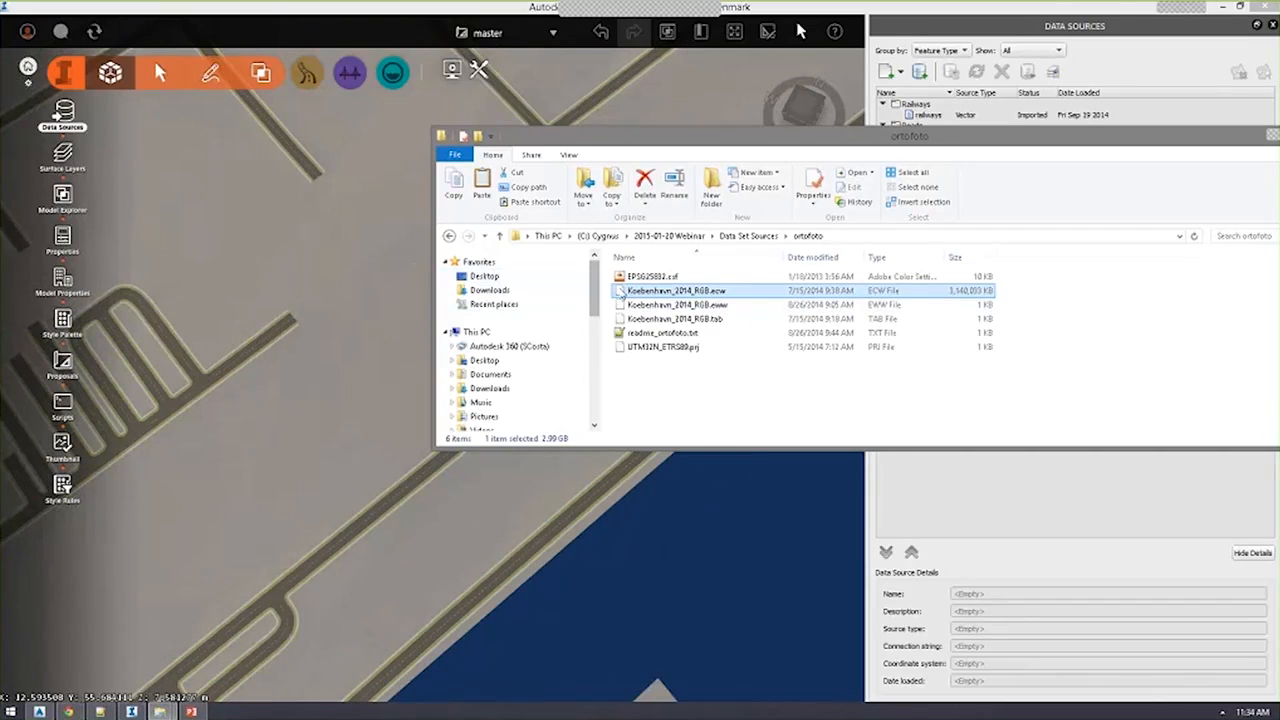
pyautogui.moveTo(643, 141); pyautogui.dragTo(1279, 176)
pyautogui.scroll(-3, 470, 306)
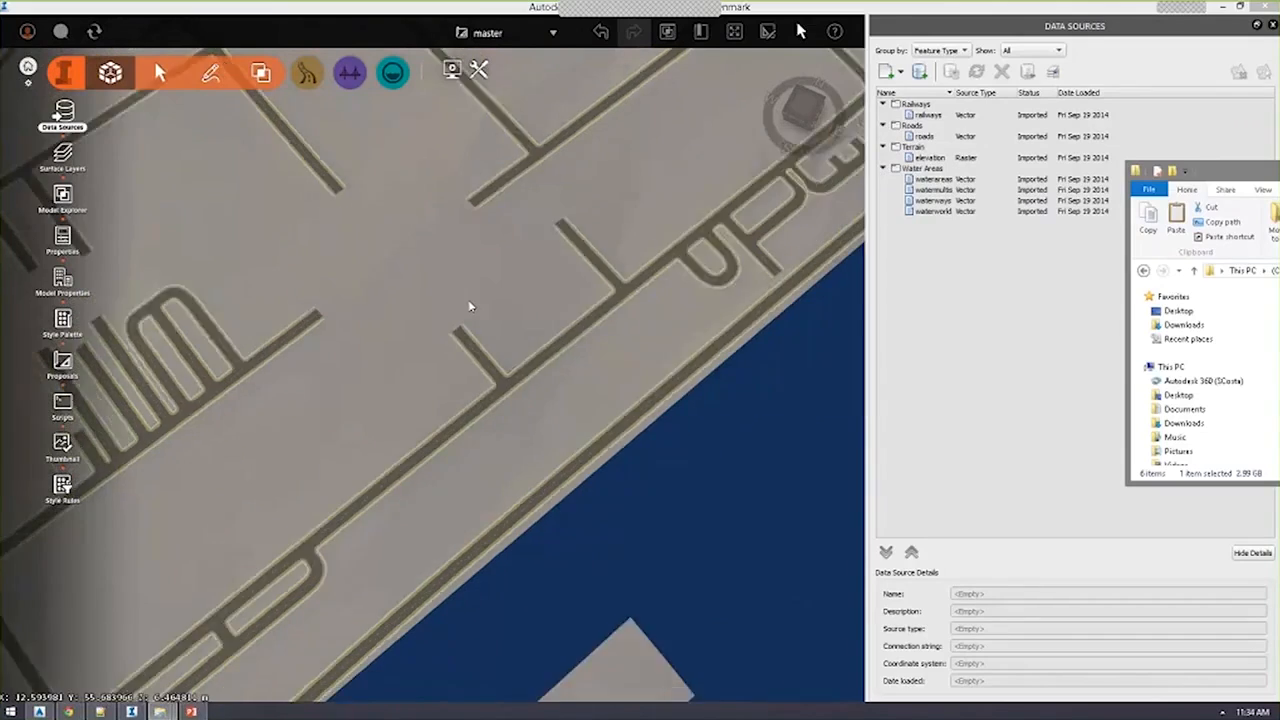
pyautogui.scroll(-3, 470, 306)
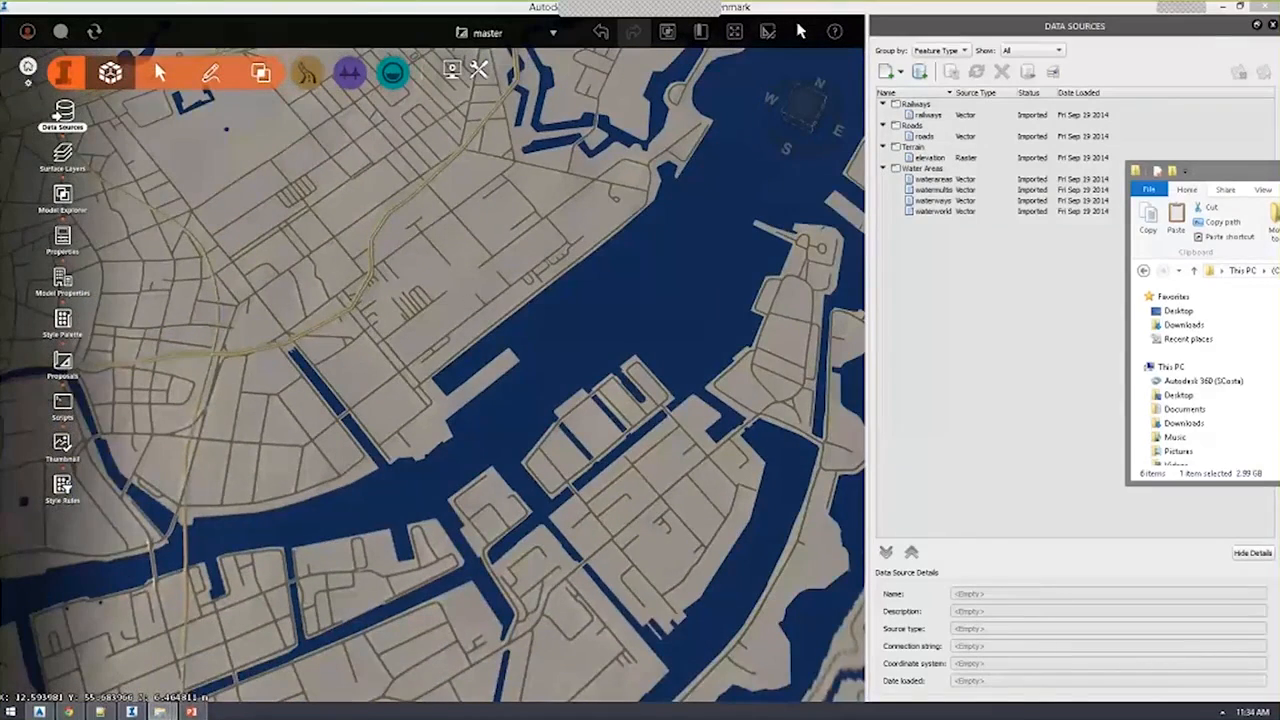
pyautogui.click(802, 110)
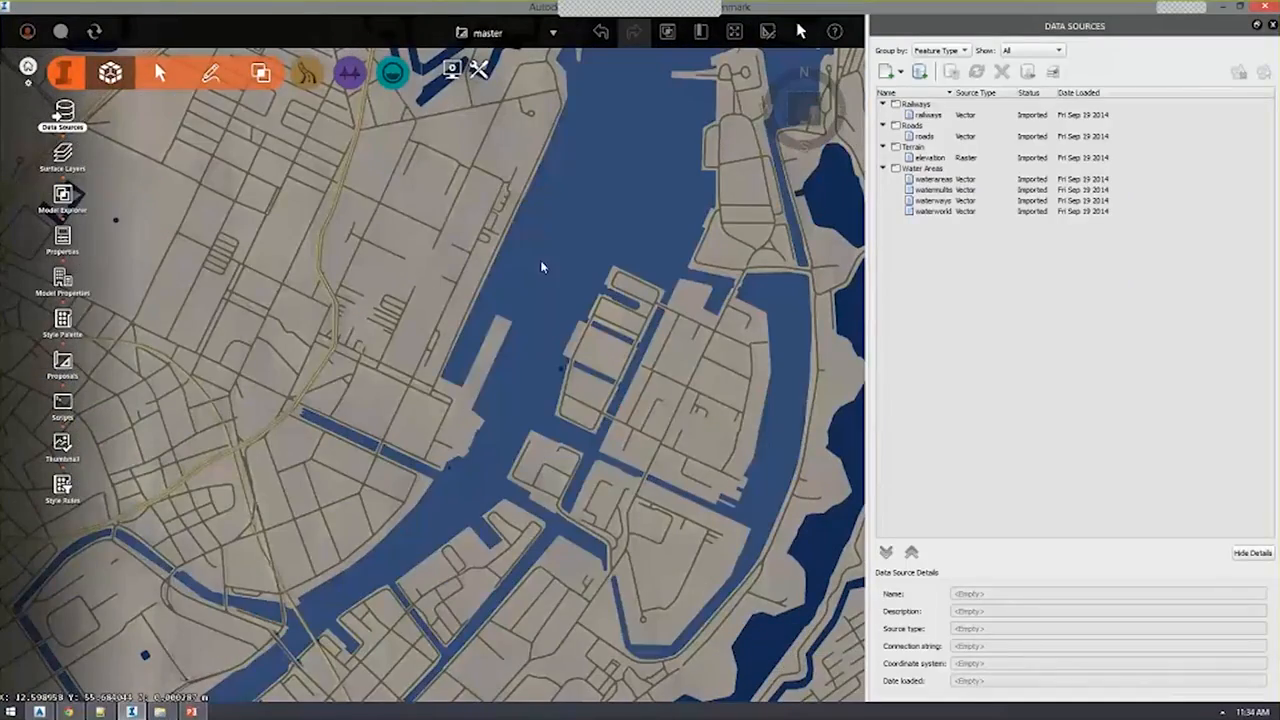
pyautogui.moveTo(547, 250); pyautogui.dragTo(480, 351)
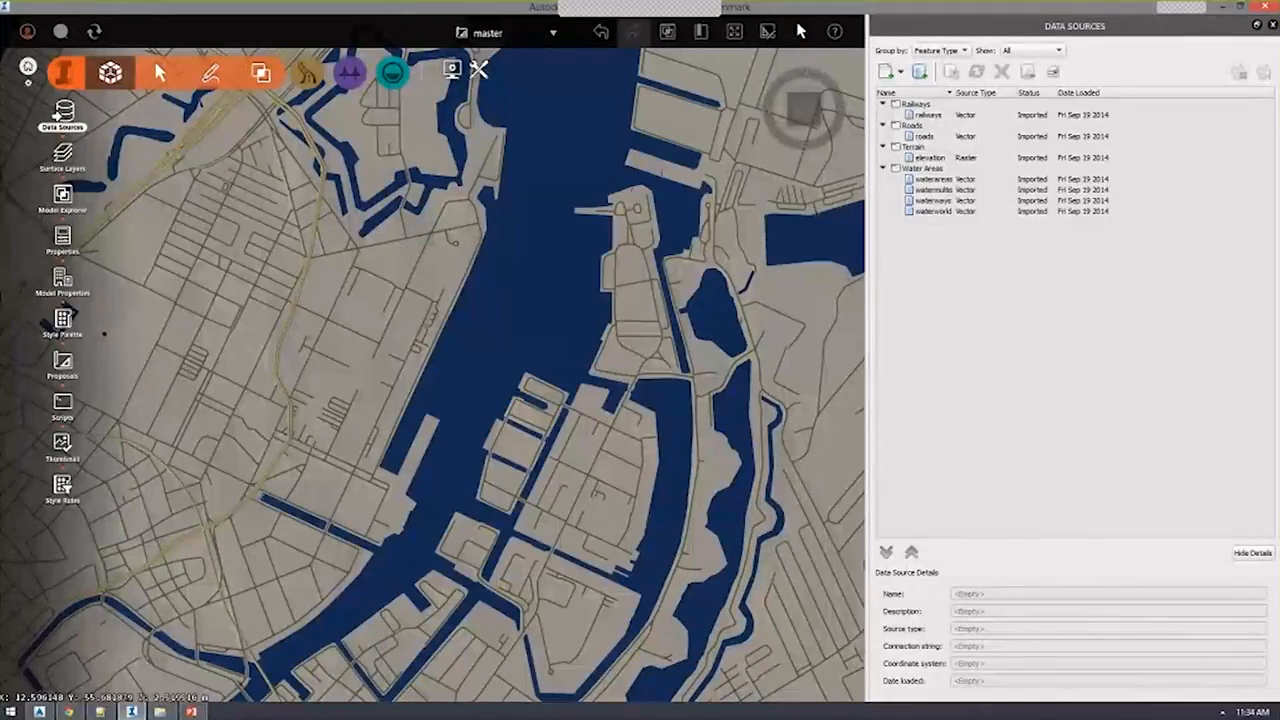
pyautogui.click(452, 70)
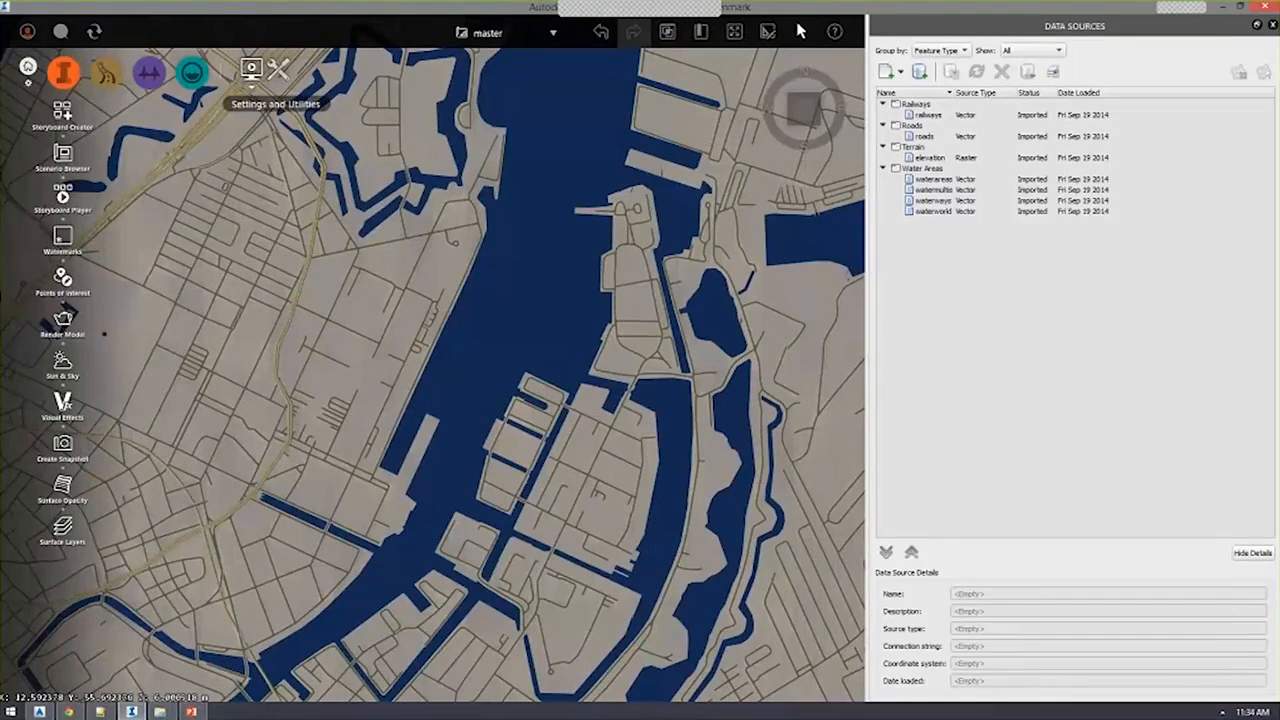
pyautogui.click(280, 73)
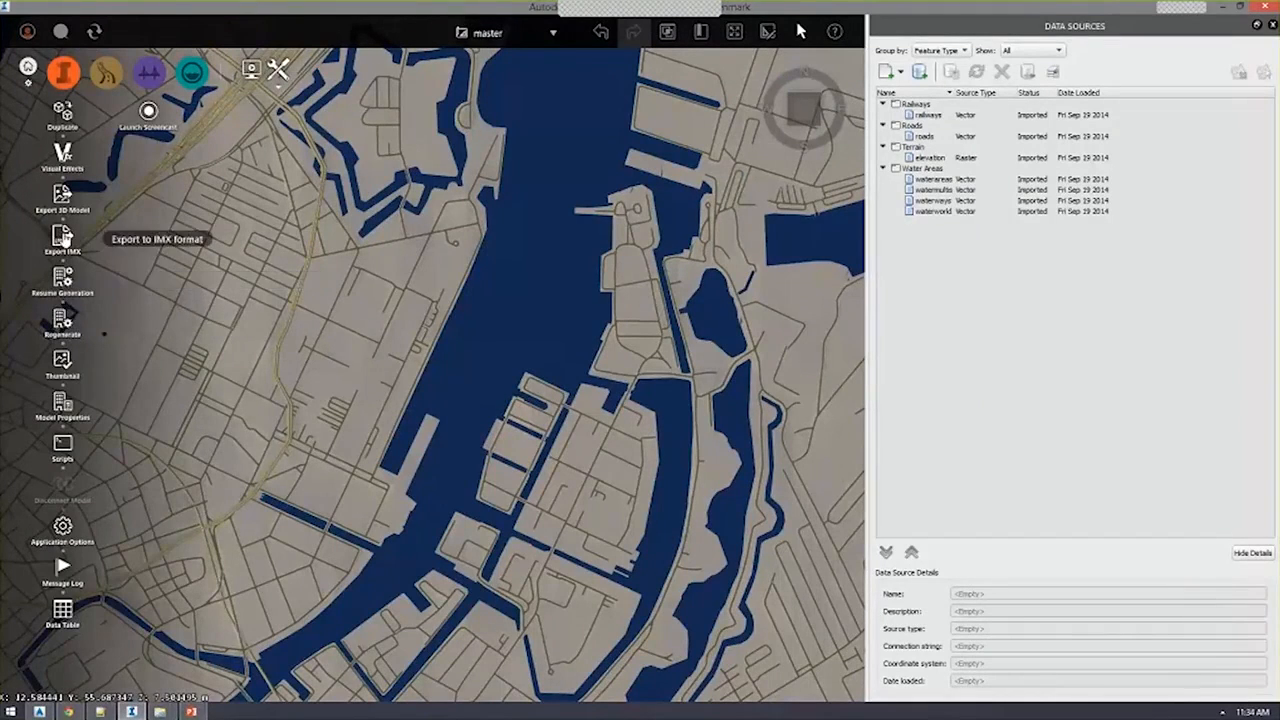
pyautogui.click(60, 404)
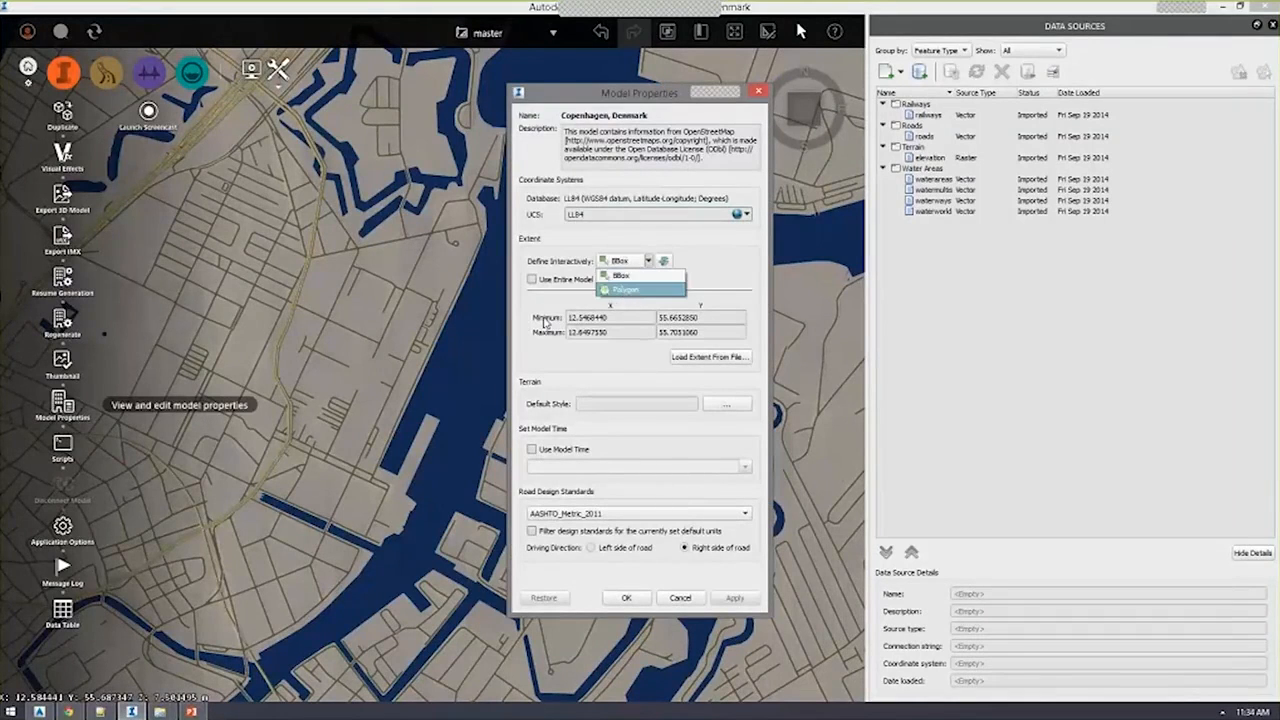
pyautogui.click(625, 289)
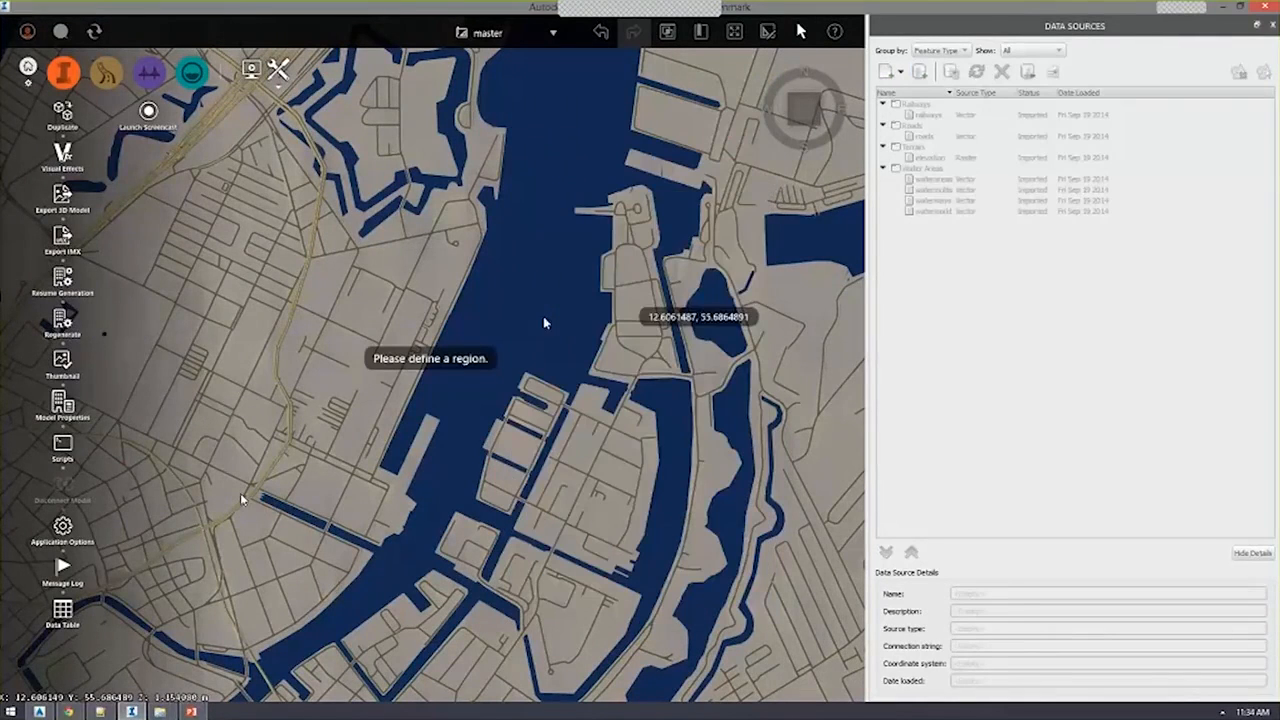
# Outline the central district and harbour with a seven-point polygon and accept it as the model extent.
pyautogui.click(145, 440)
pyautogui.click(518, 600)
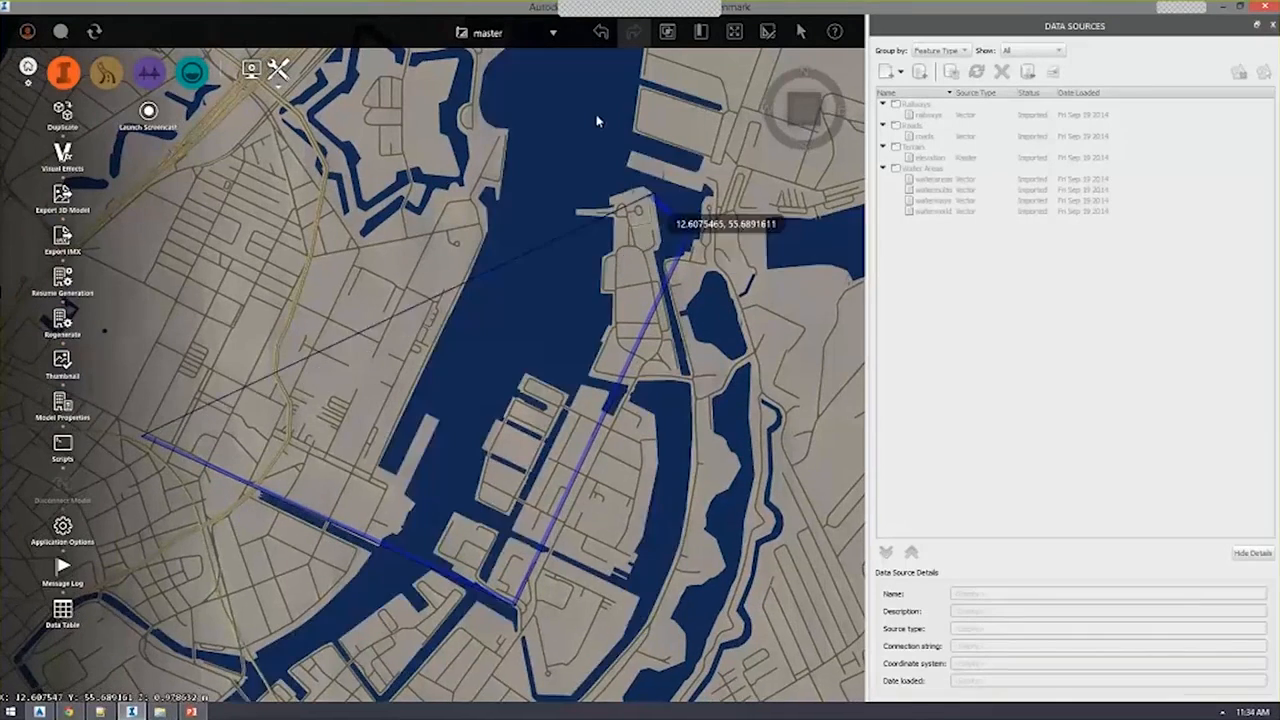
pyautogui.click(690, 231)
pyautogui.click(598, 114)
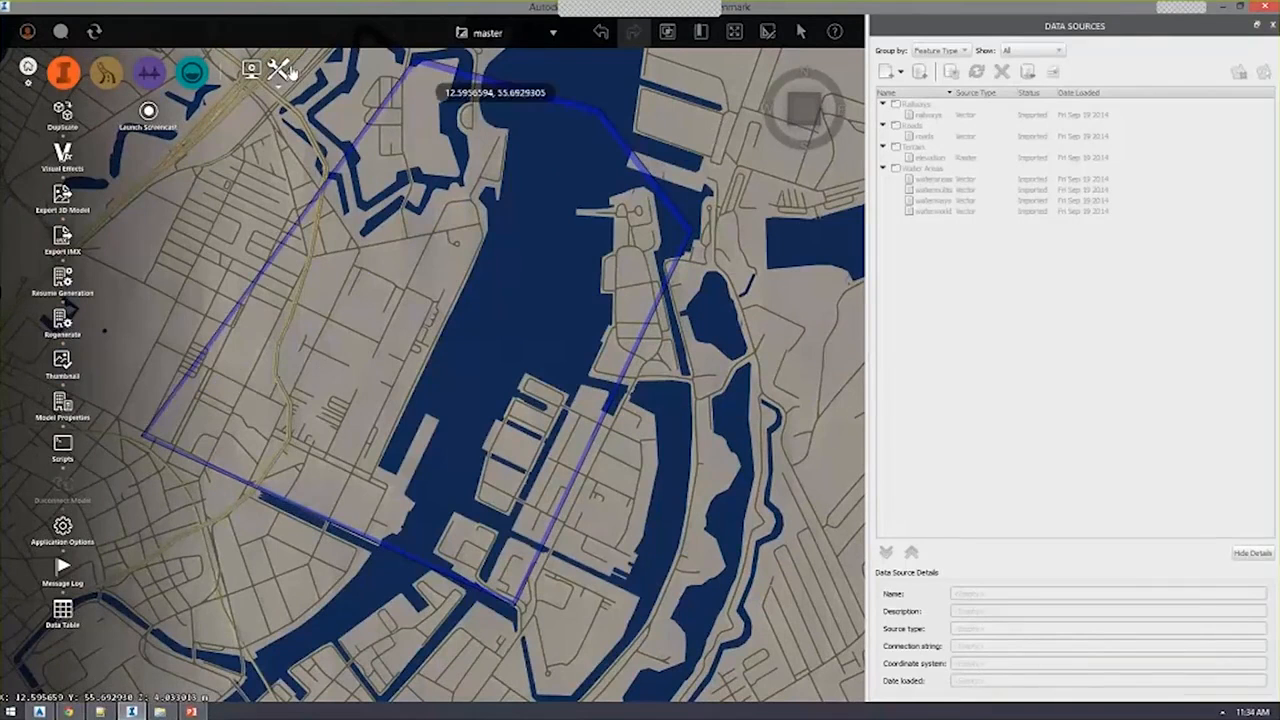
pyautogui.click(358, 65)
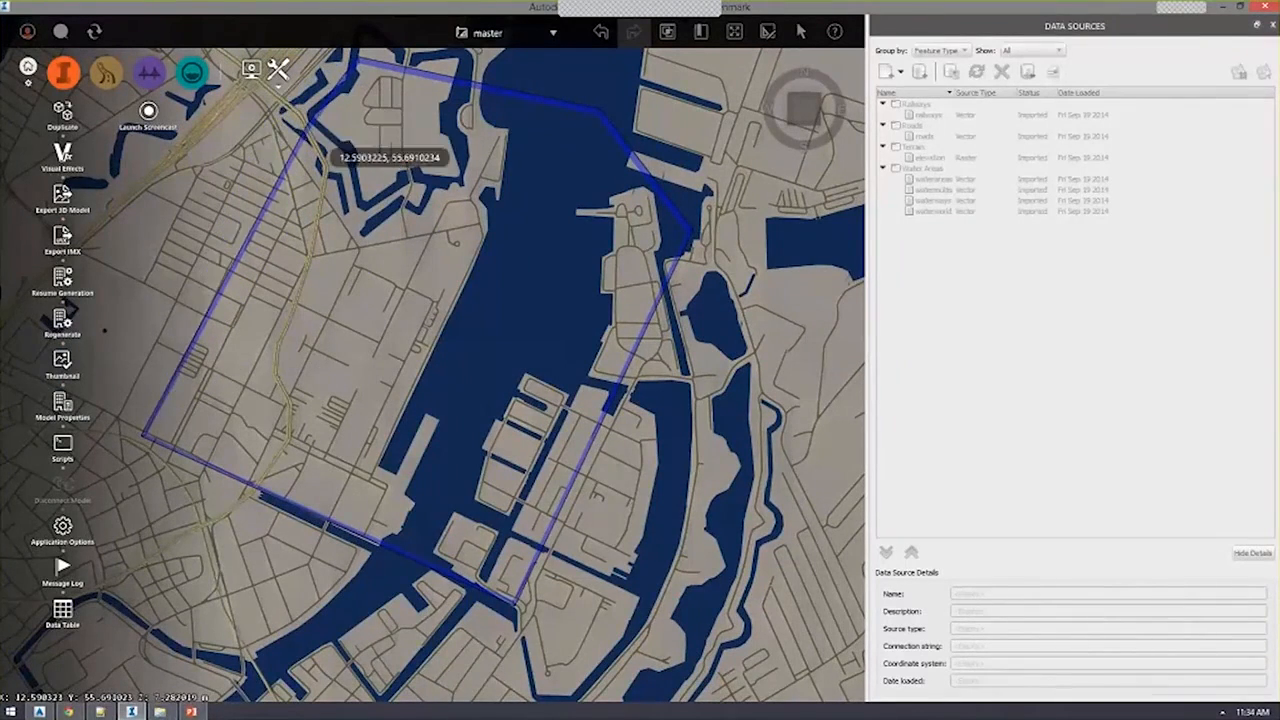
pyautogui.click(281, 104)
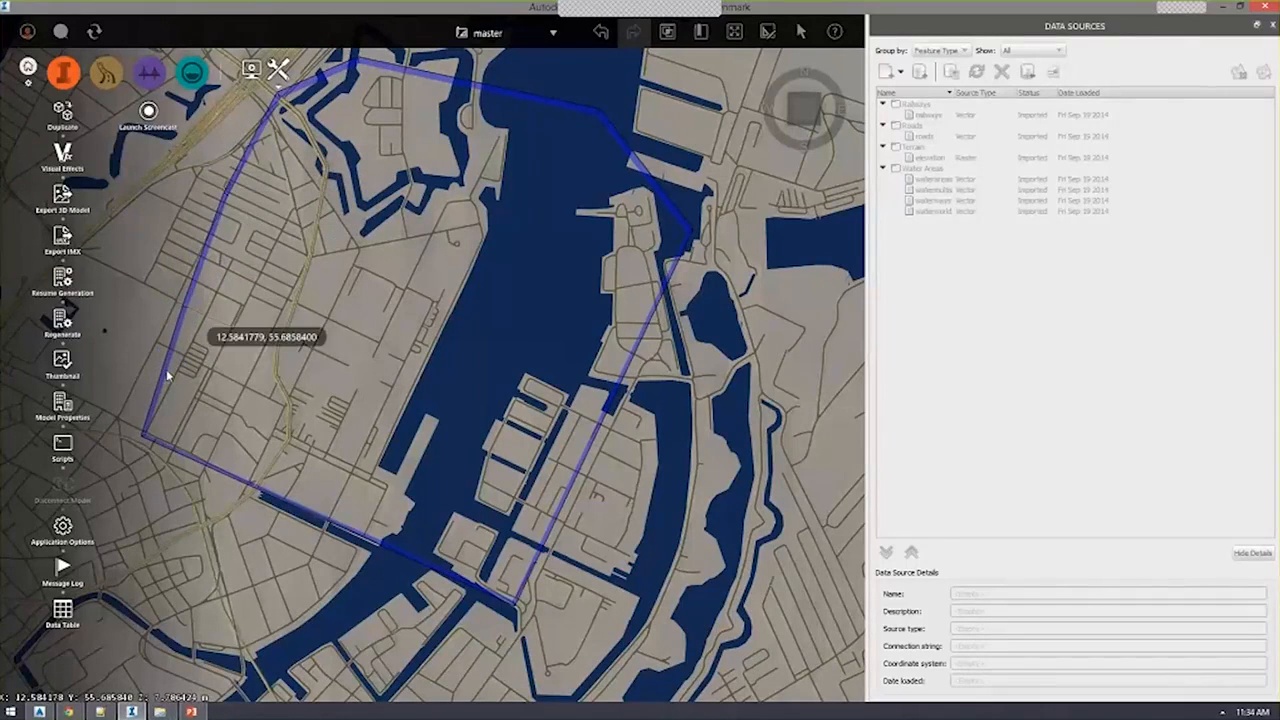
pyautogui.doubleClick(116, 419)
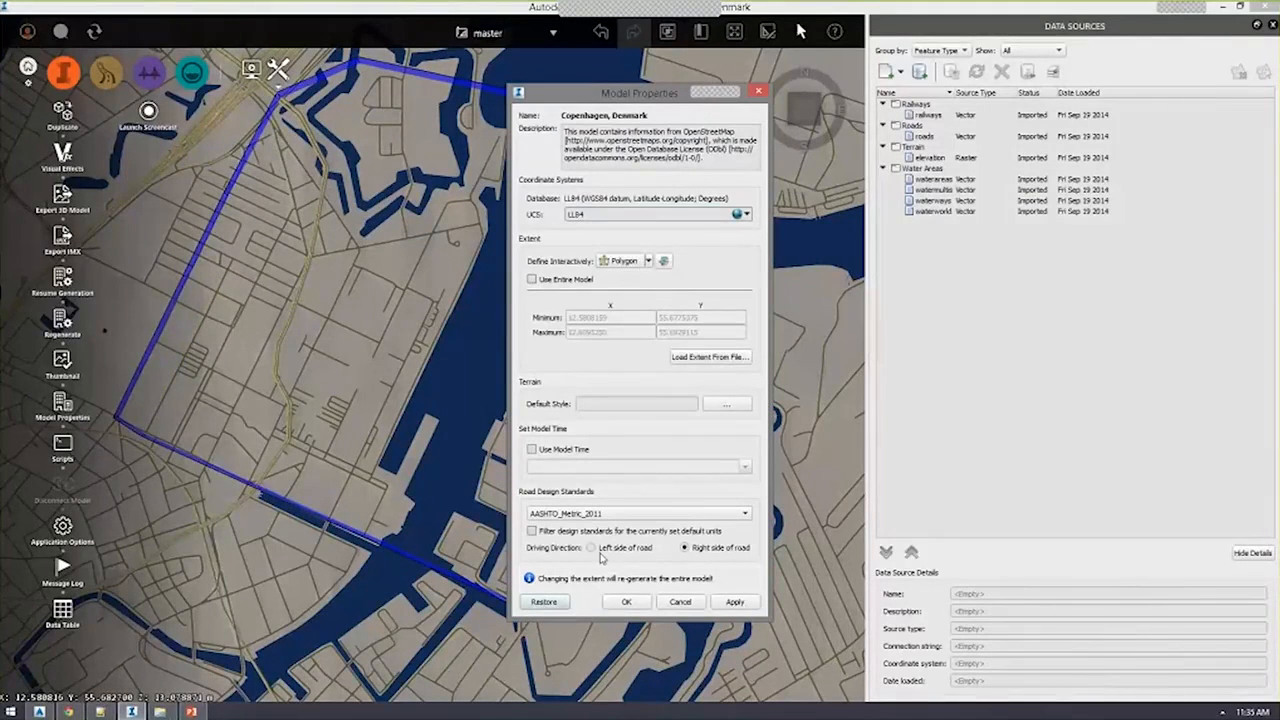
pyautogui.click(625, 602)
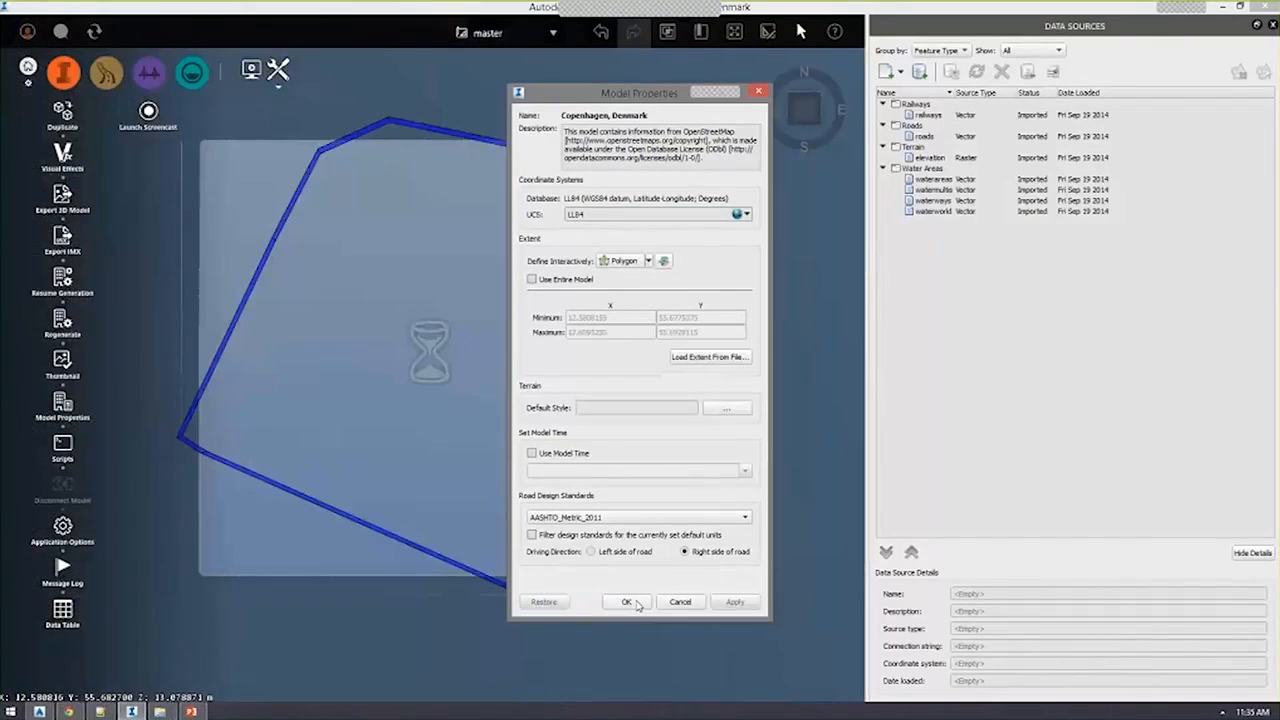
pyautogui.click(625, 602)
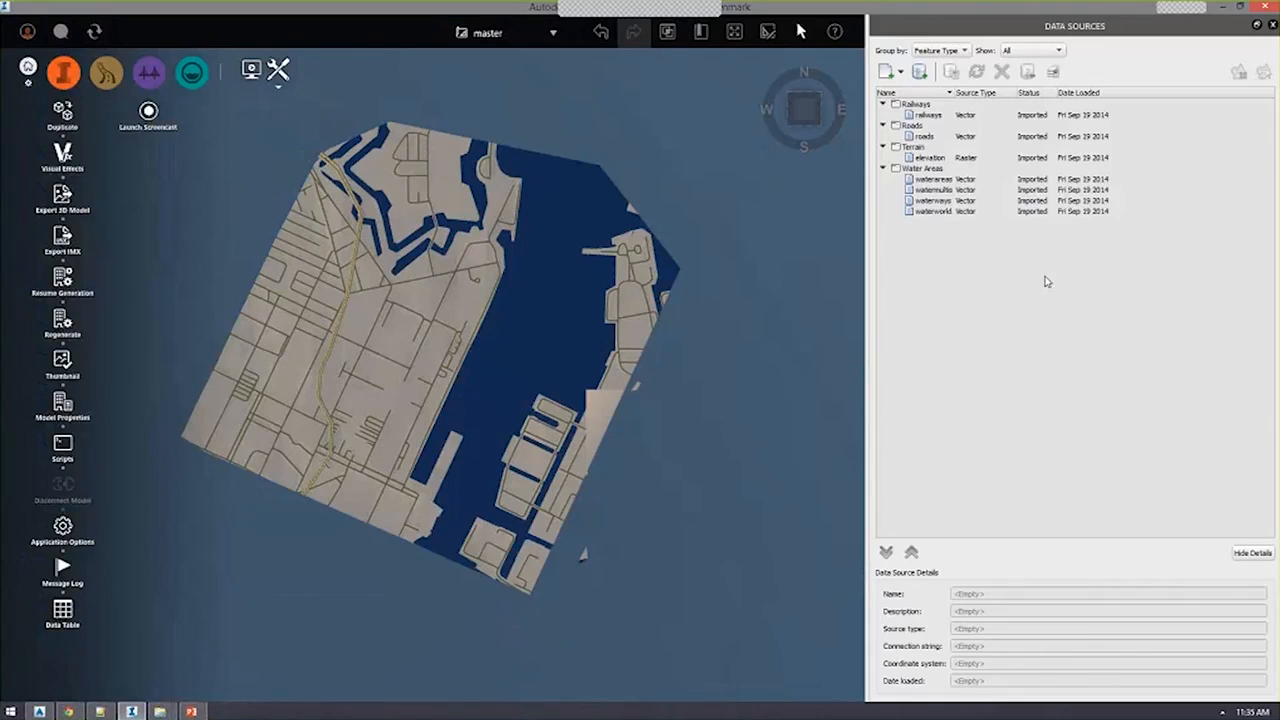
# Import Koebenhavn_2014_RGB.ecw as ground imagery in the ETRF89.TM32 coordinate system, clipped to the model extent, and refresh the data source.
pyautogui.moveTo(1279, 157); pyautogui.dragTo(805, 117)
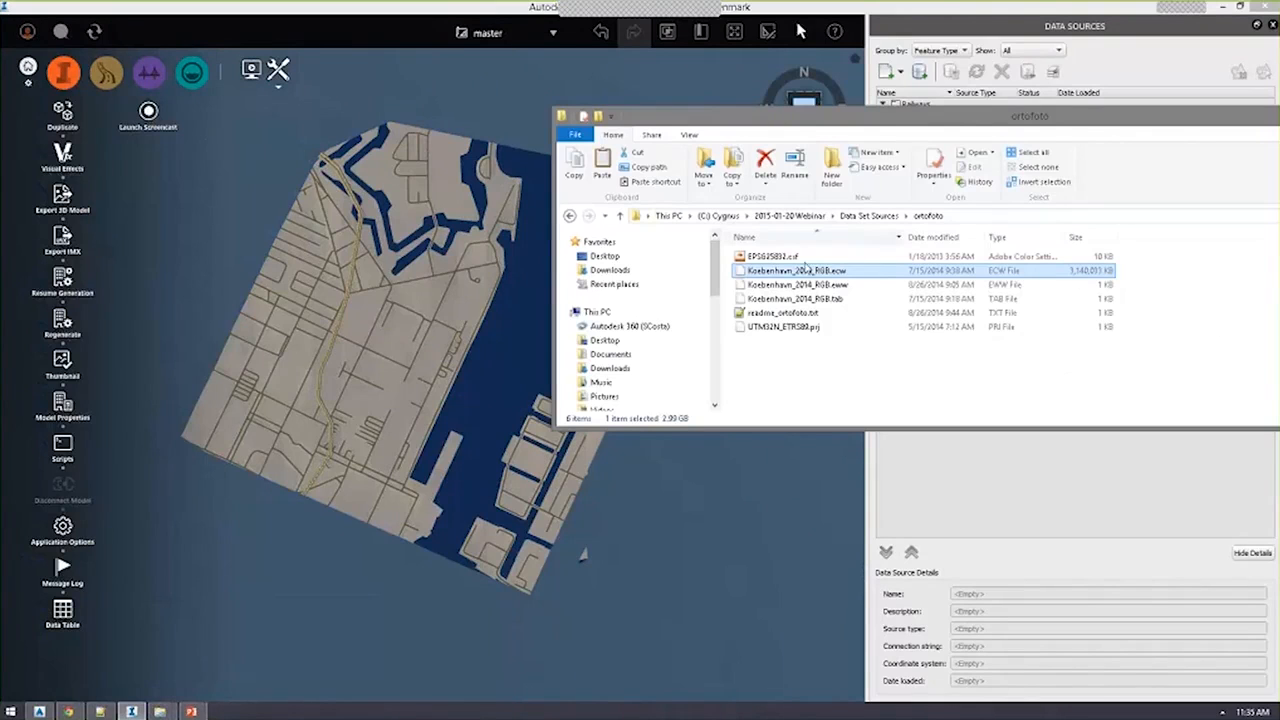
pyautogui.moveTo(772, 283); pyautogui.dragTo(474, 306)
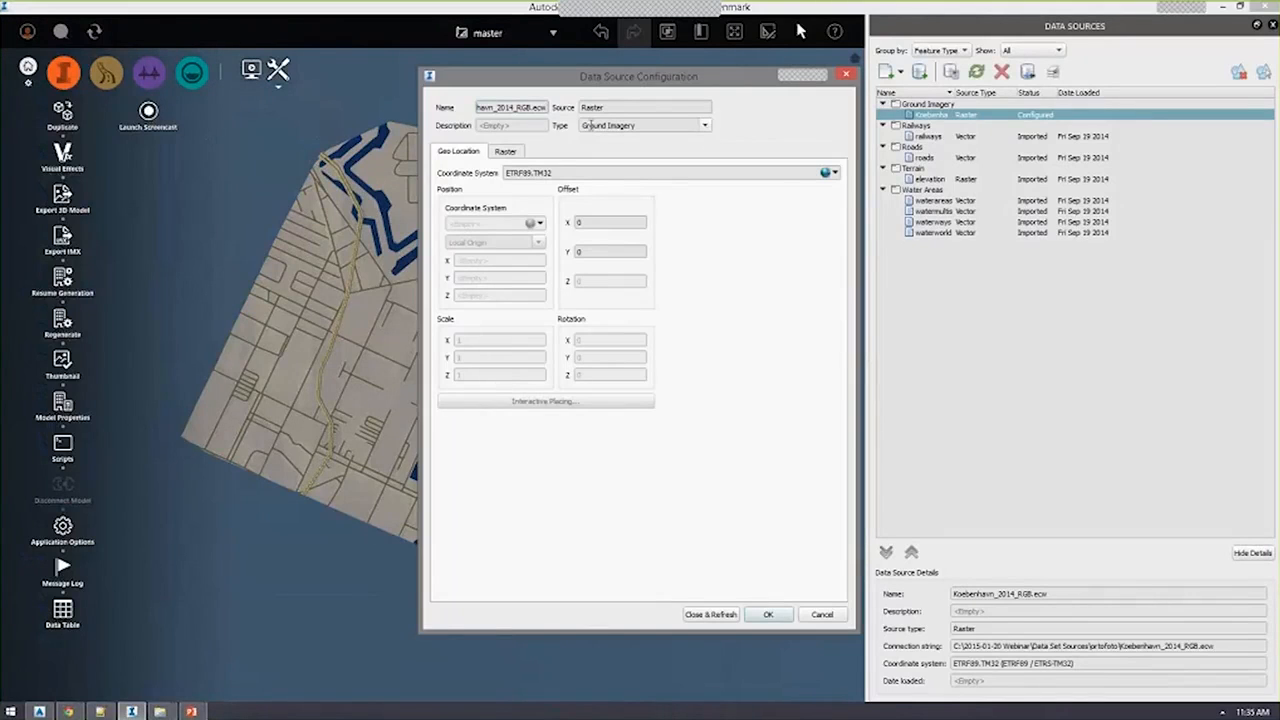
pyautogui.moveTo(477, 168); pyautogui.dragTo(499, 168)
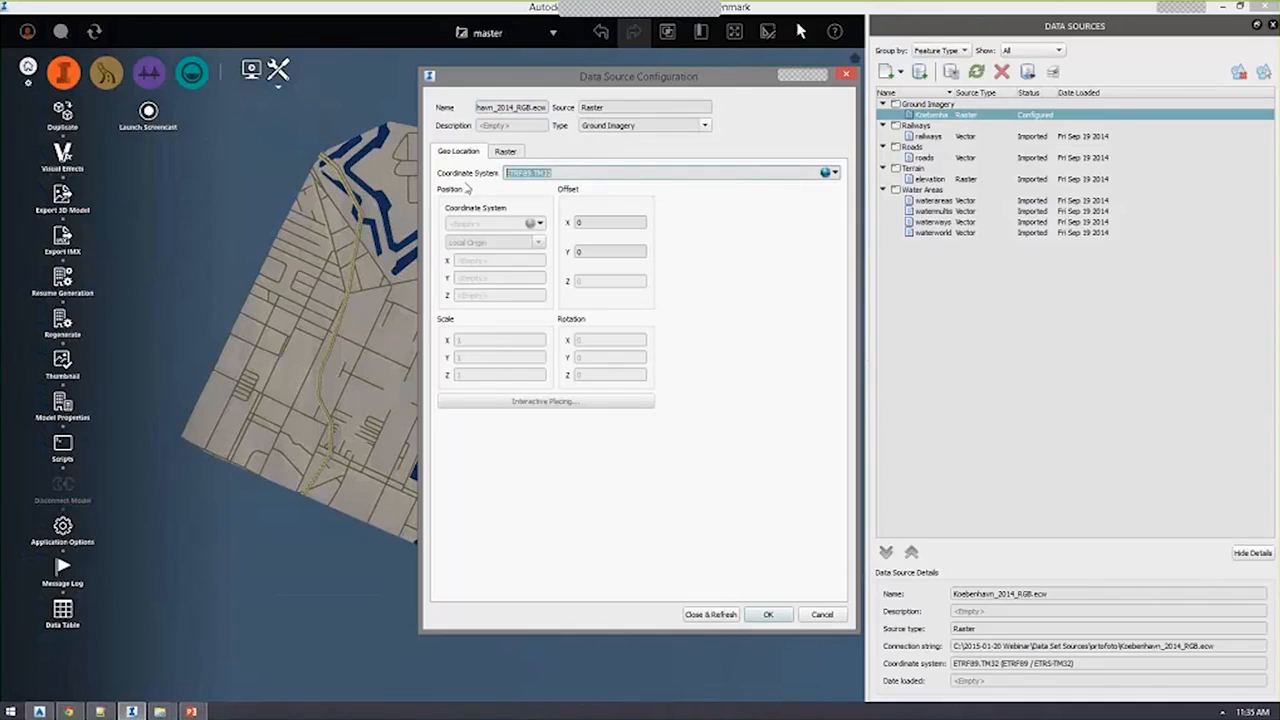
pyautogui.click(507, 152)
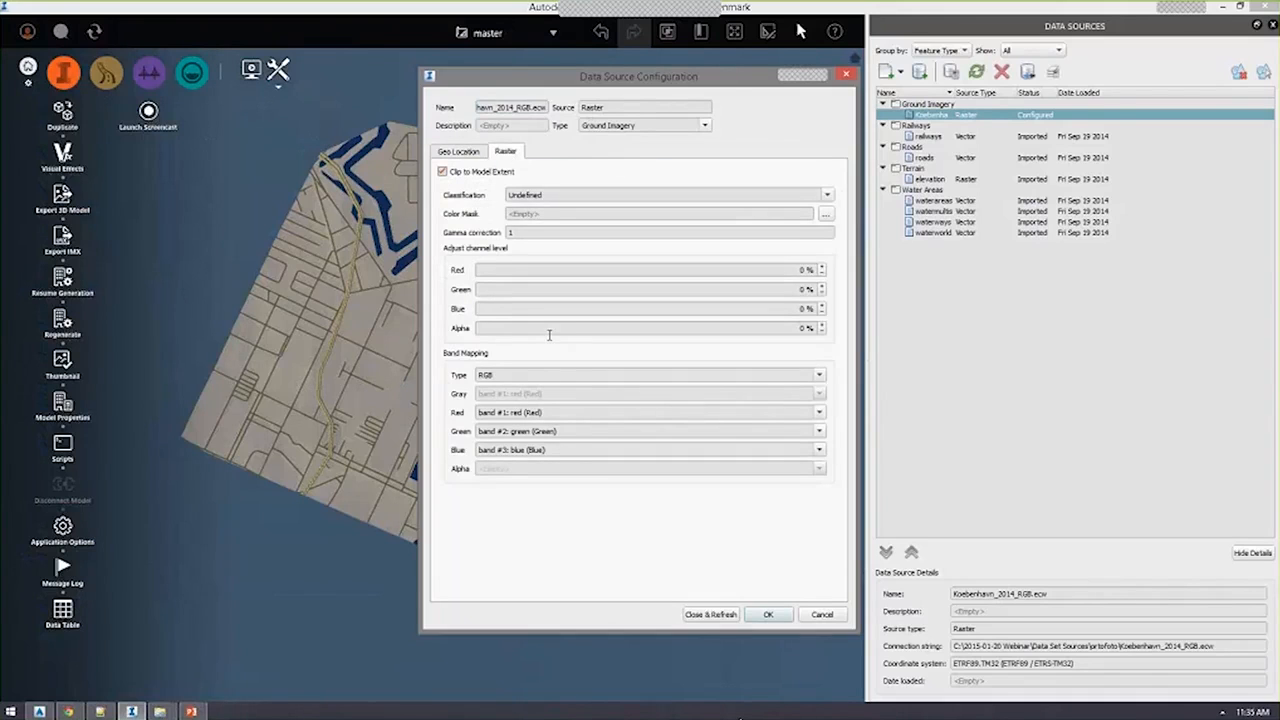
pyautogui.click(710, 614)
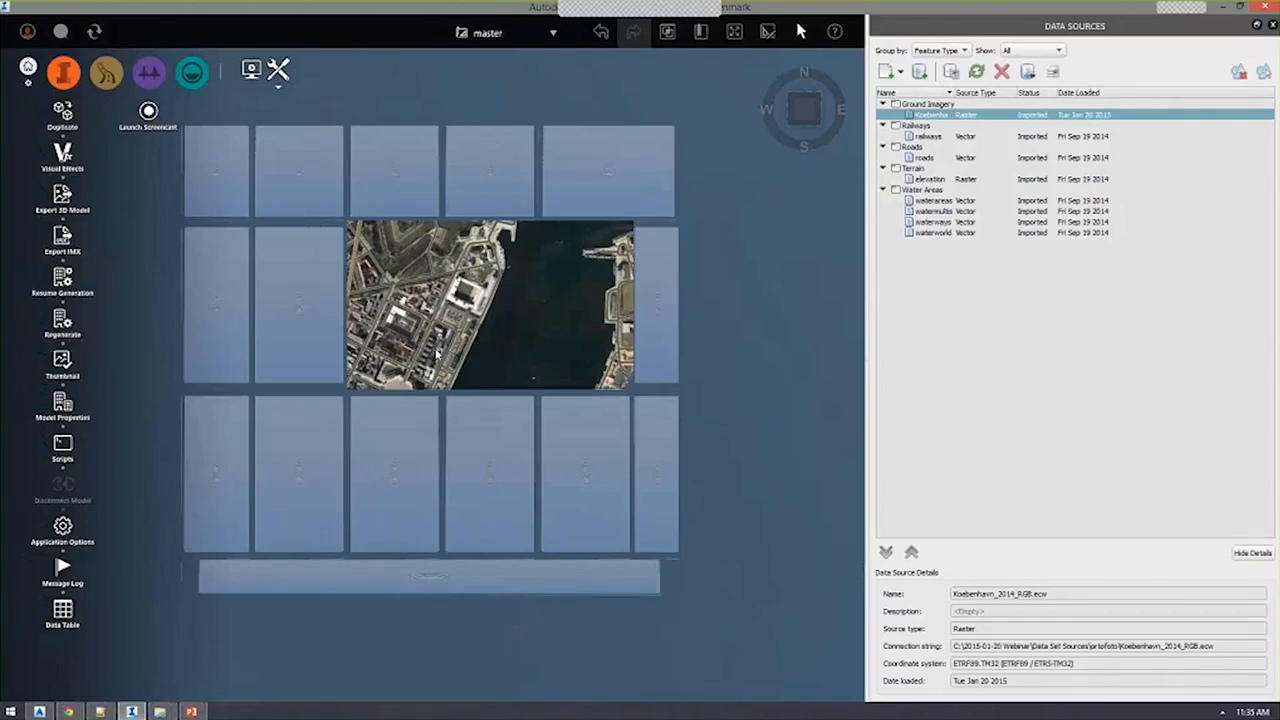
# Inspect the imported aerial imagery along the waterfront and up close around the park fountain.
pyautogui.scroll(1, 462, 378)
pyautogui.scroll(6, 462, 378)
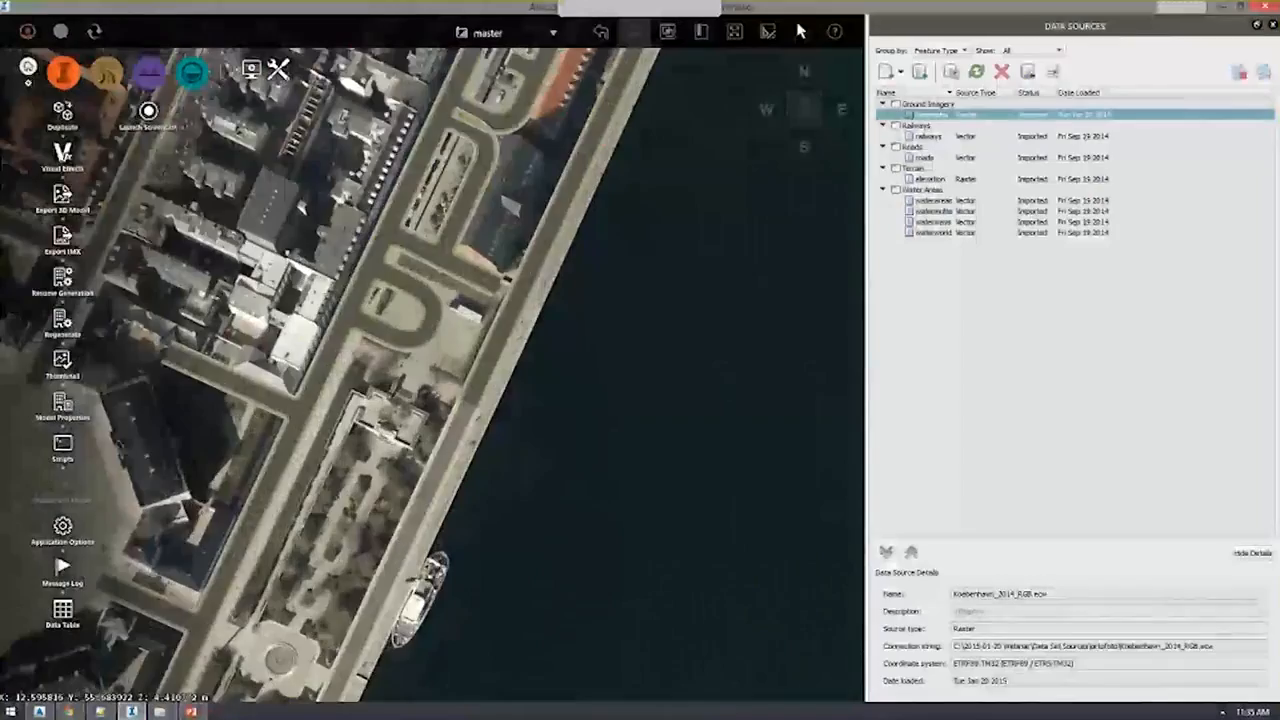
pyautogui.moveTo(284, 670); pyautogui.dragTo(425, 390, button='middle')
pyautogui.scroll(3, 426, 420)
pyautogui.scroll(3, 426, 430)
pyautogui.scroll(2, 426, 430)
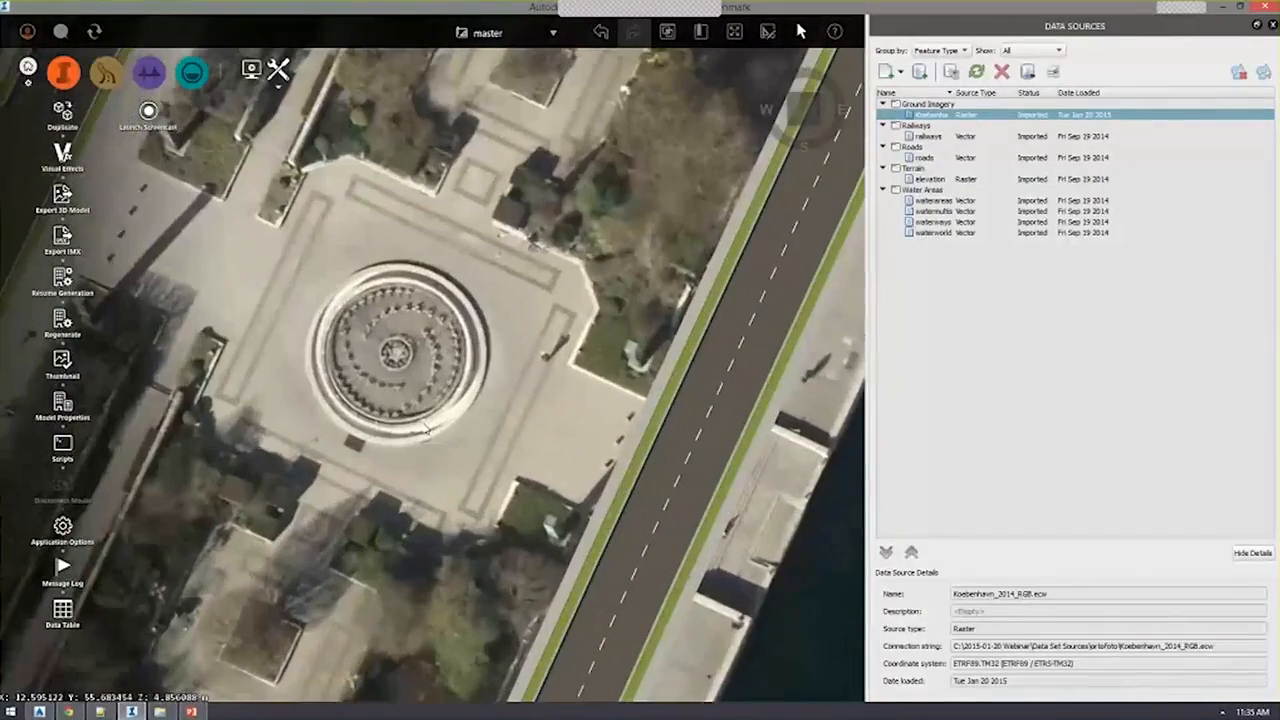
# Examine the aerial imagery around the park fountain, the octagonal square and the surrounding blocks, both close up and across the district.
pyautogui.moveTo(351, 270); pyautogui.dragTo(497, 380, button='middle')
pyautogui.moveTo(298, 178); pyautogui.dragTo(317, 535, button='middle')
pyautogui.moveTo(806, 190); pyautogui.dragTo(459, 473, button='middle')
pyautogui.moveTo(497, 418); pyautogui.dragTo(711, 346, button='middle')
pyautogui.scroll(-3, 402, 470)
pyautogui.scroll(-2, 684, 422)
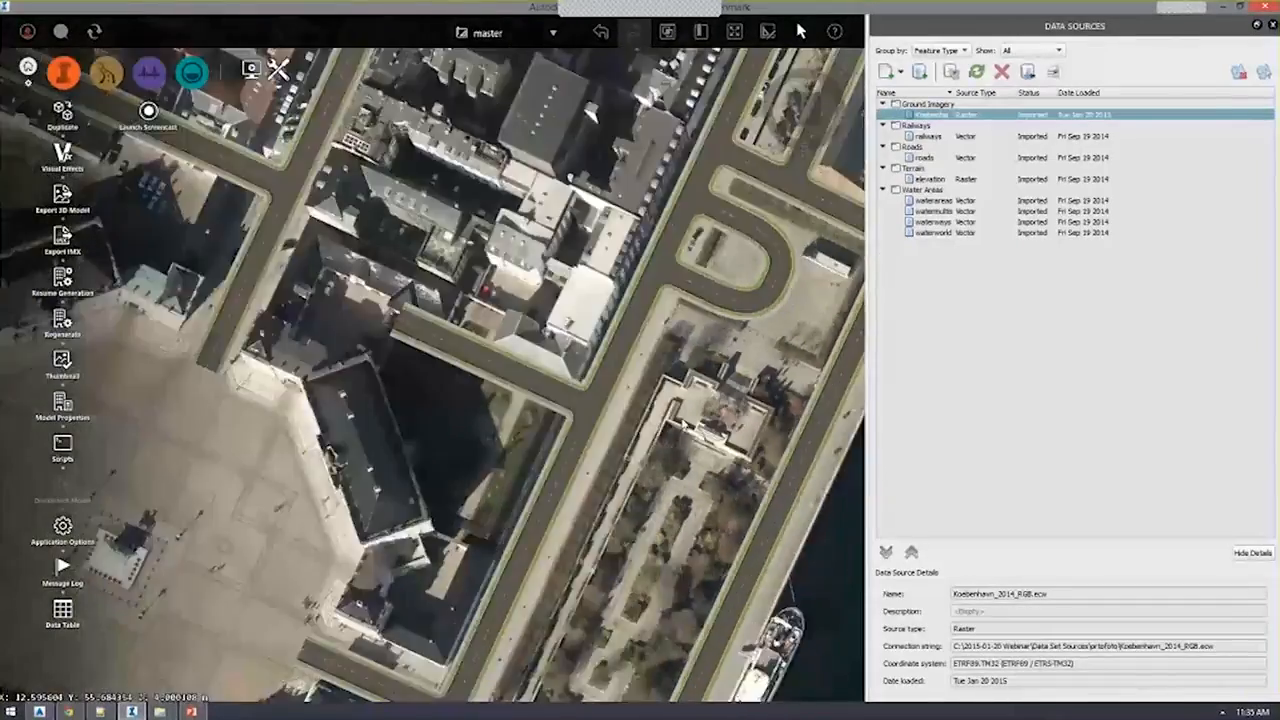
pyautogui.scroll(-3, 685, 425)
pyautogui.moveTo(679, 479); pyautogui.dragTo(582, 388, button='middle')
pyautogui.scroll(-2, 583, 395)
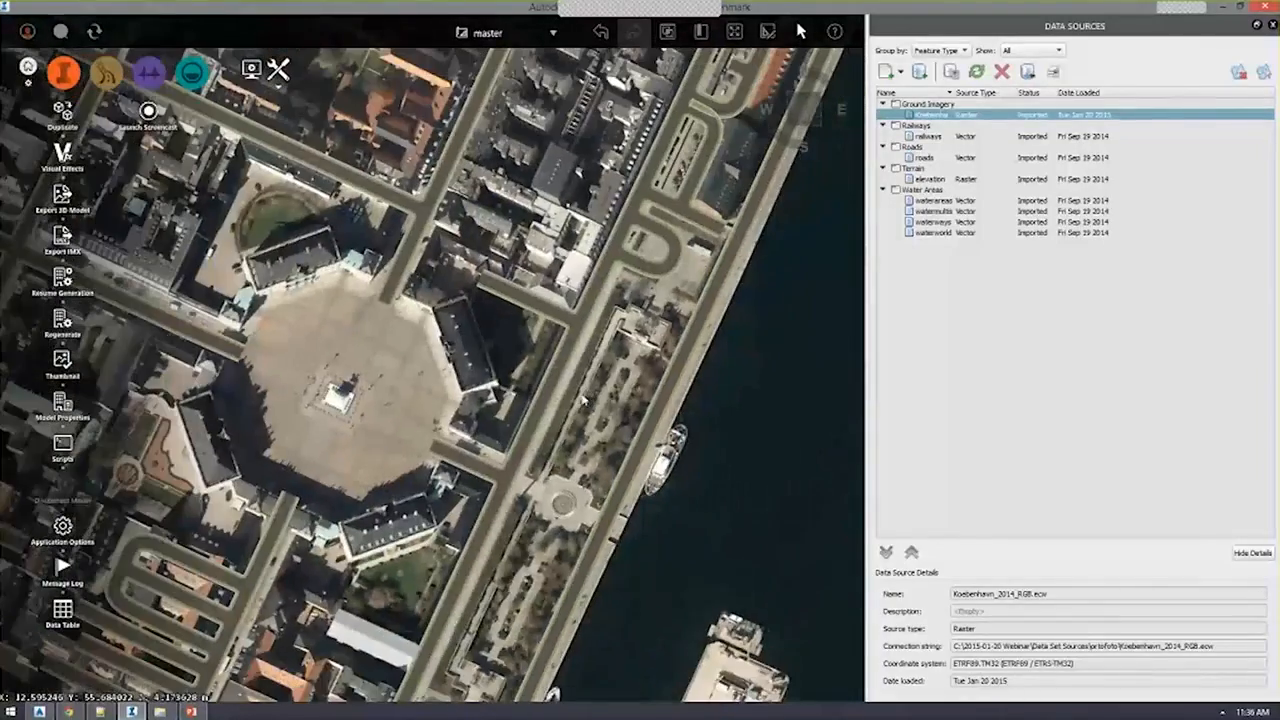
pyautogui.scroll(-2, 575, 423)
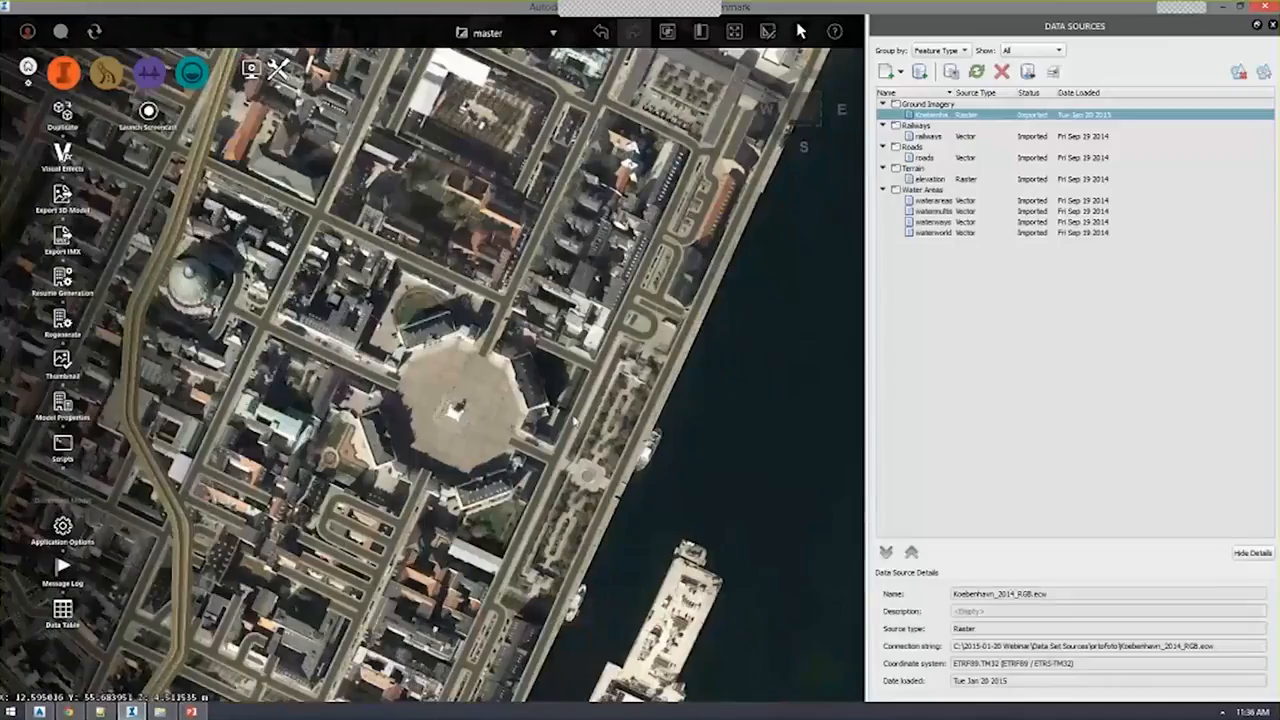
pyautogui.scroll(-2, 576, 423)
pyautogui.scroll(2, 588, 444)
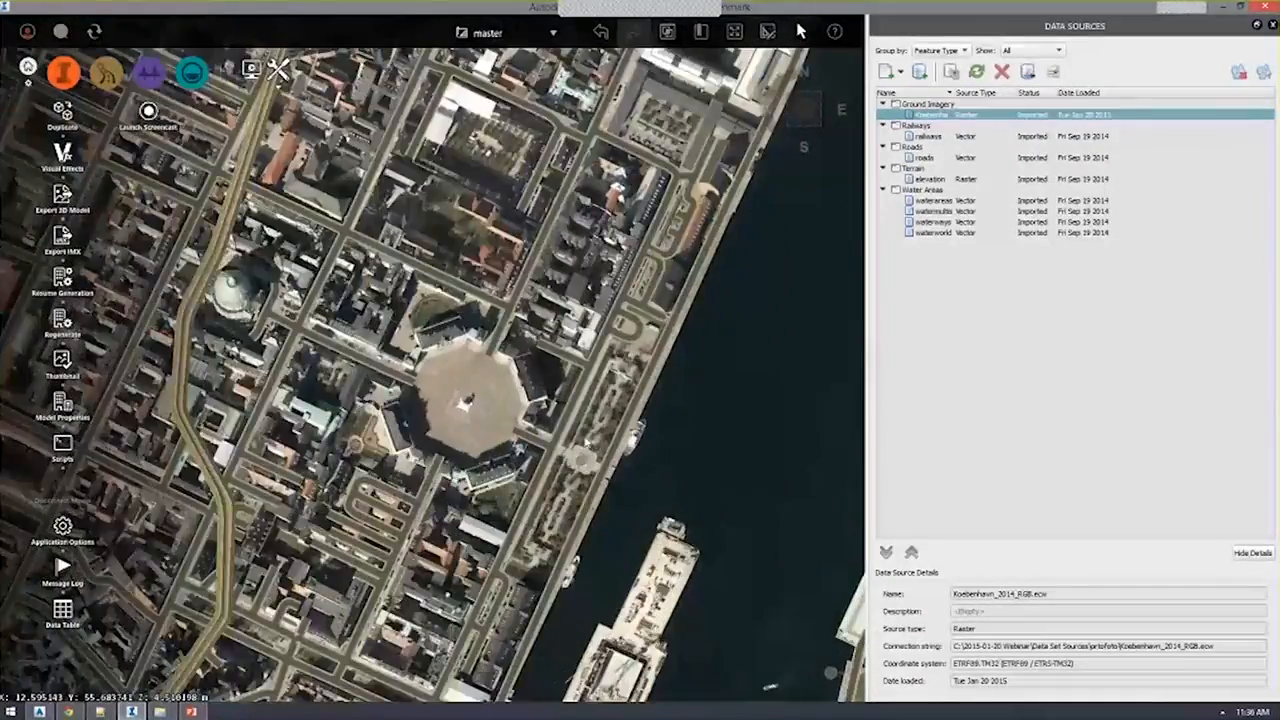
pyautogui.scroll(3, 586, 444)
pyautogui.scroll(2, 521, 381)
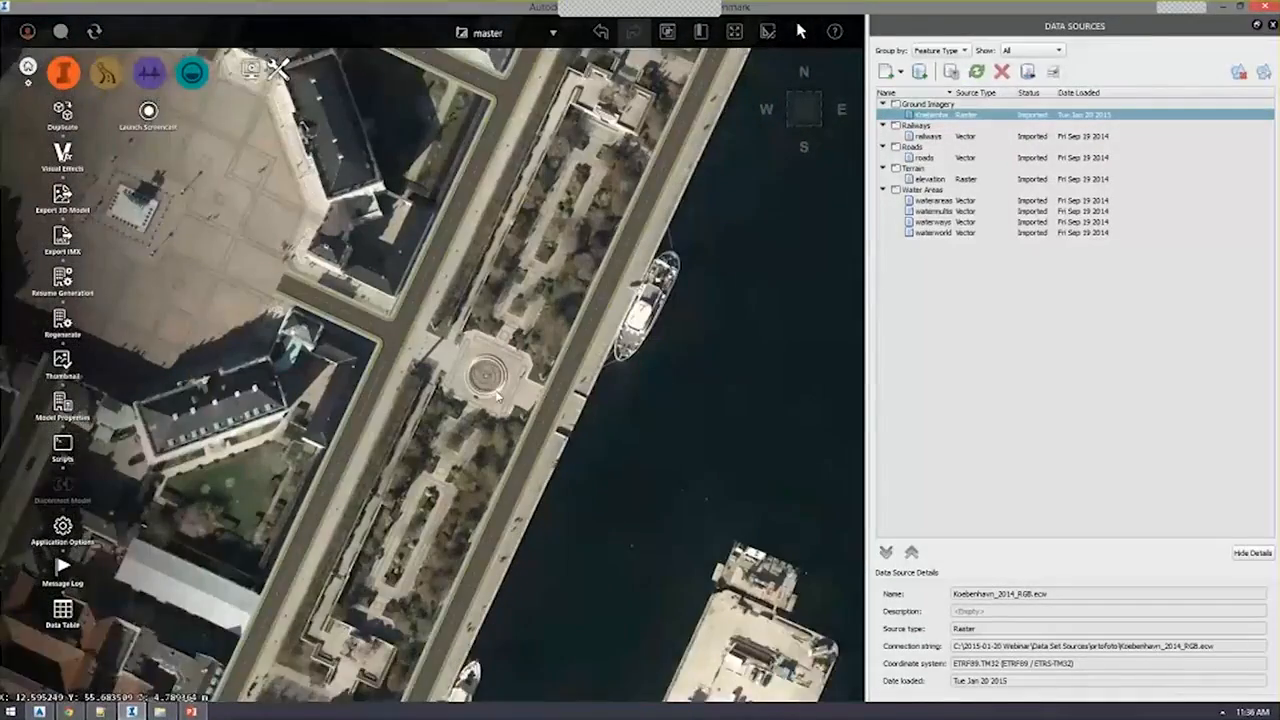
pyautogui.moveTo(278, 402); pyautogui.dragTo(413, 438, button='middle')
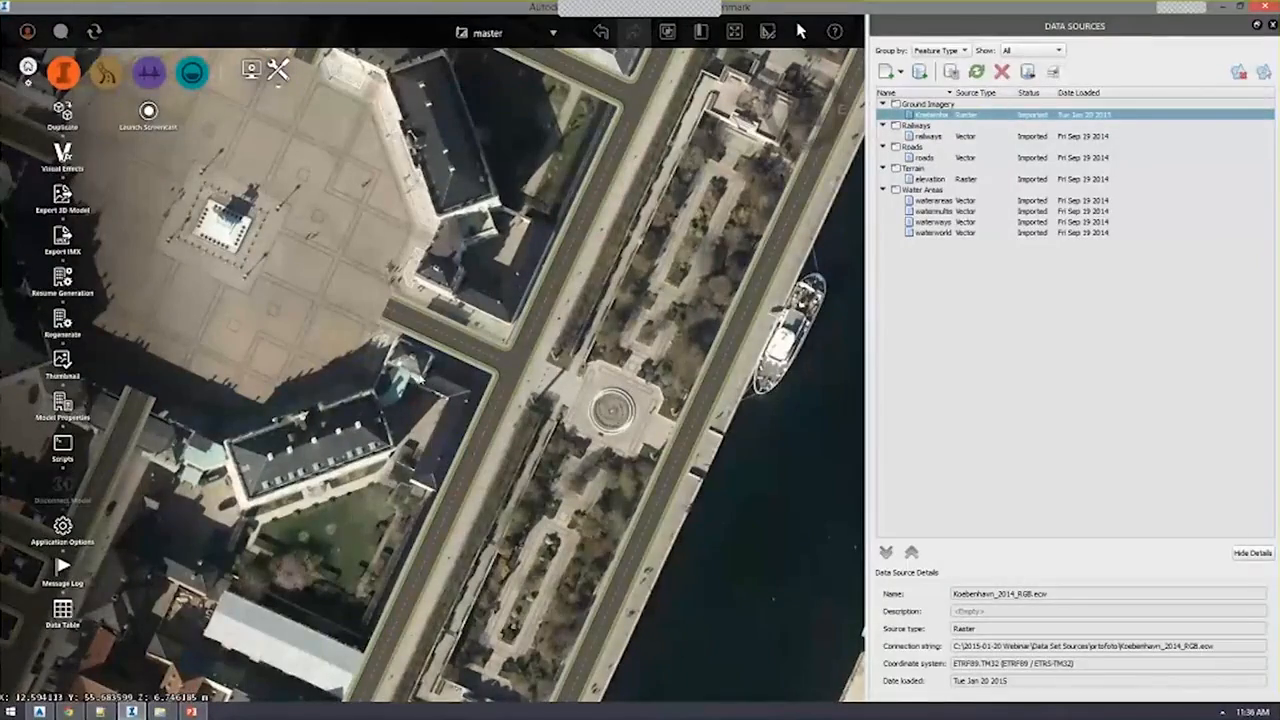
pyautogui.scroll(-3, 425, 382)
pyautogui.scroll(-2, 430, 383)
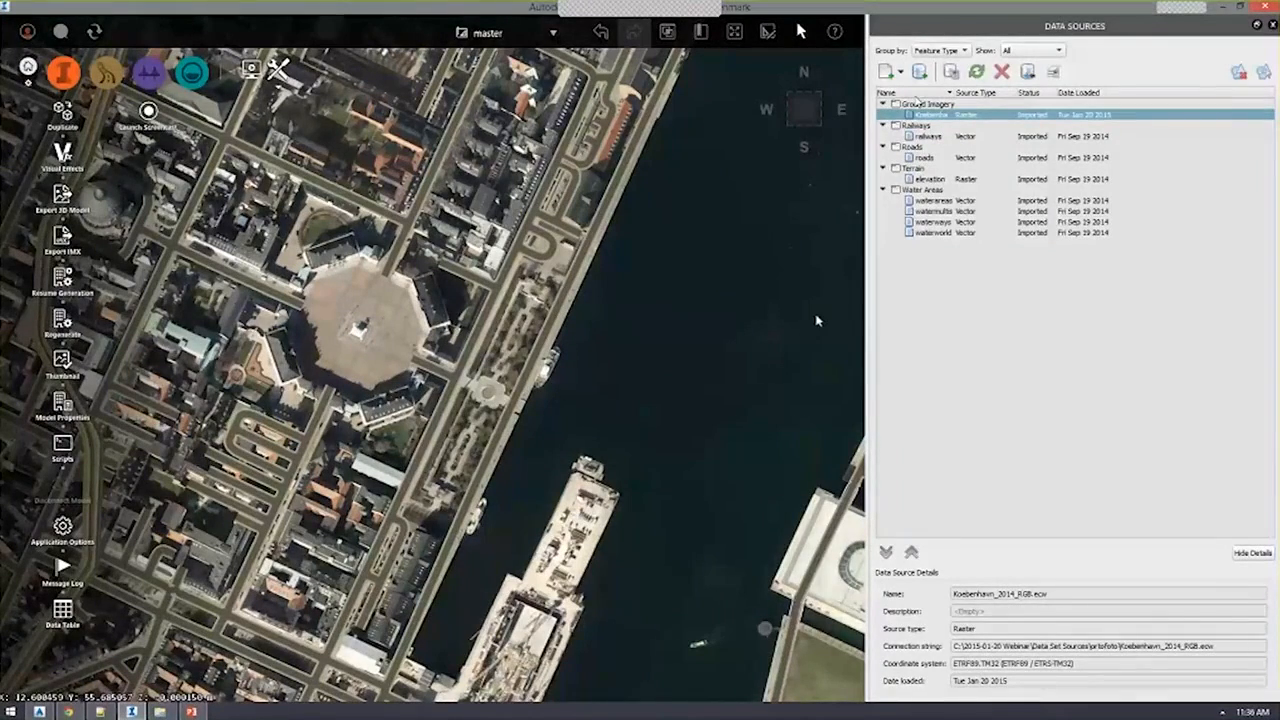
# Bring aoe_bfm2011.dwg into the model from the Bymodel 3D Kobenhavn Bygninger DWG folder in File Explorer, treating it as a DWG 3D Model.
pyautogui.press('super+e')
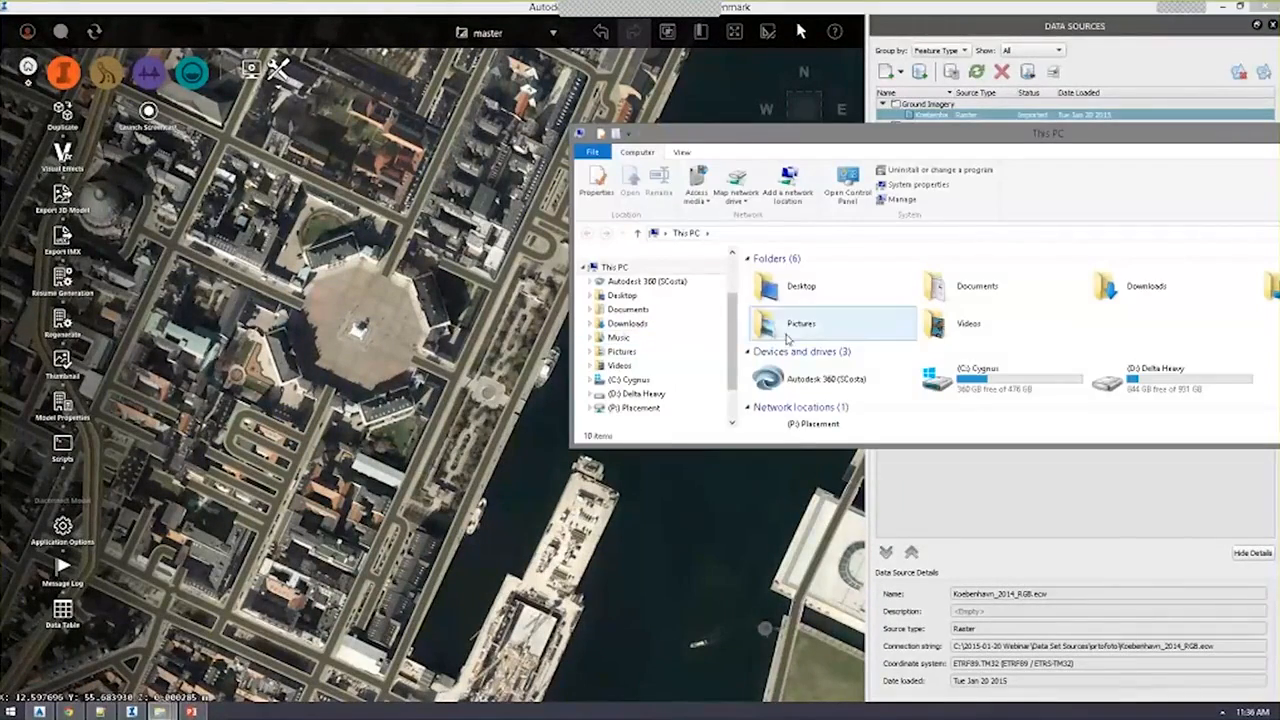
pyautogui.click(628, 380)
pyautogui.doubleClick(788, 273)
pyautogui.click(795, 289)
pyautogui.doubleClick(795, 289)
pyautogui.click(795, 274)
pyautogui.doubleClick(795, 274)
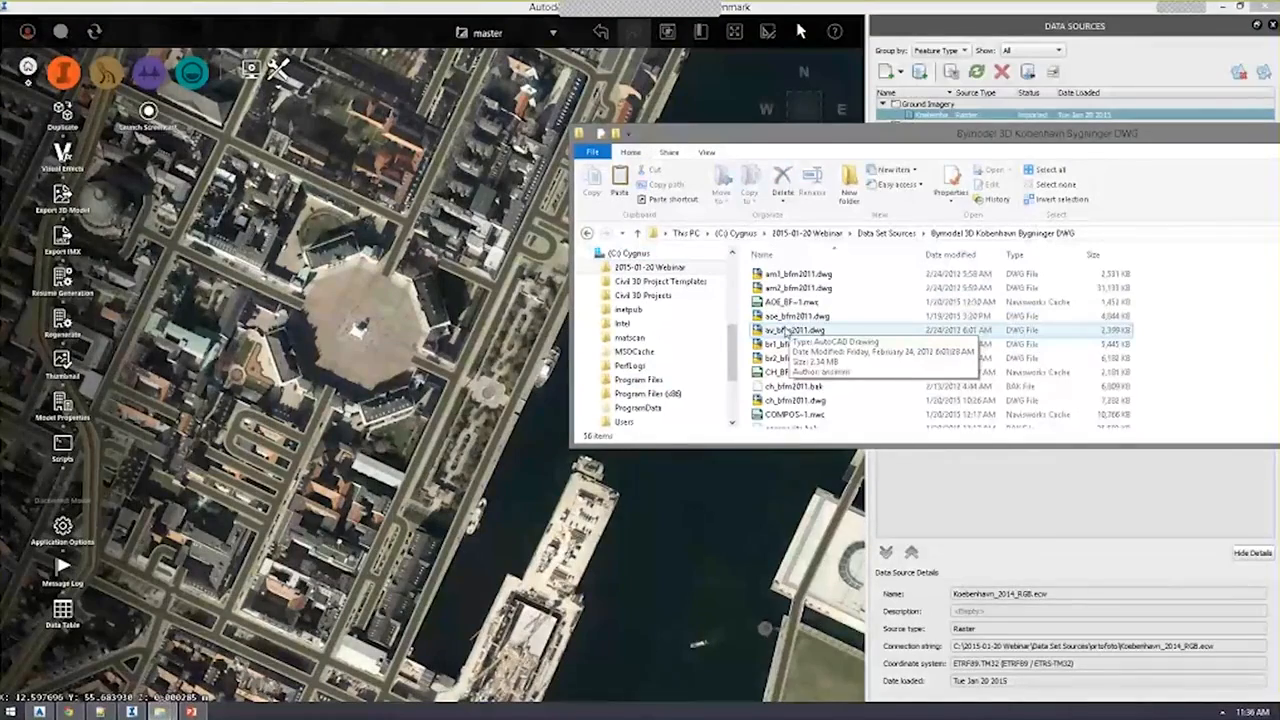
pyautogui.moveTo(785, 316); pyautogui.dragTo(432, 308)
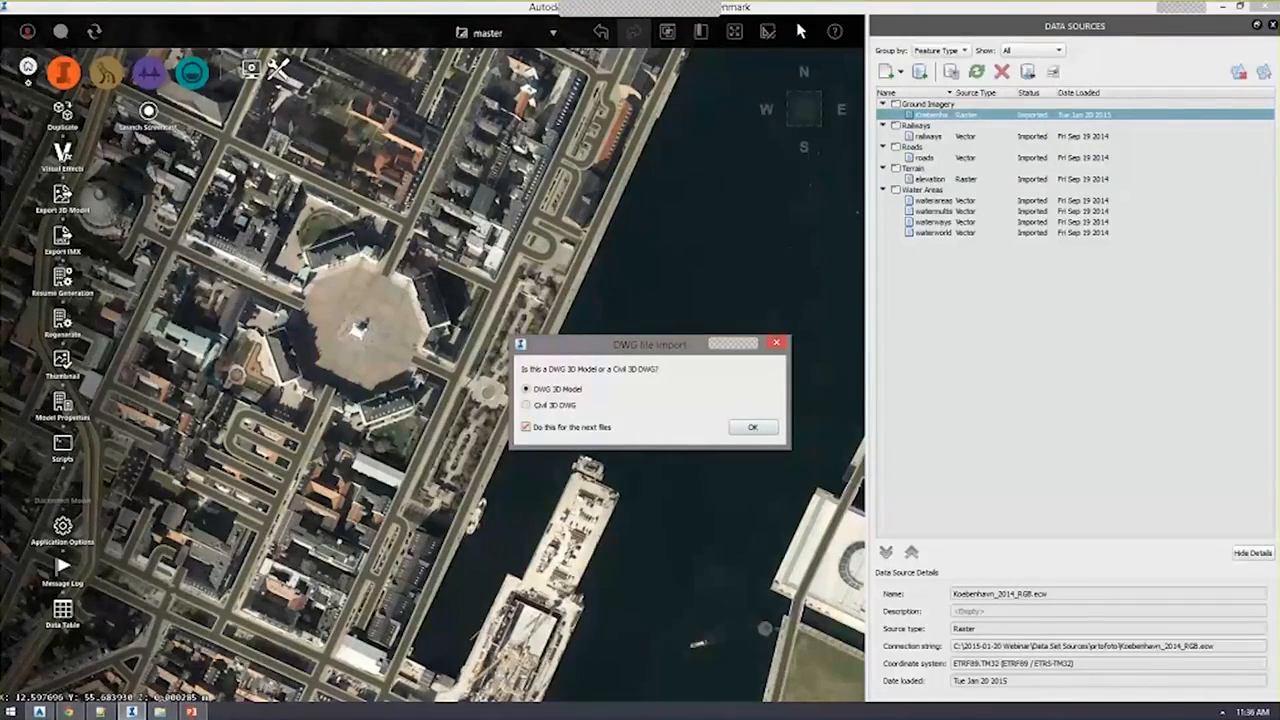
pyautogui.click(751, 428)
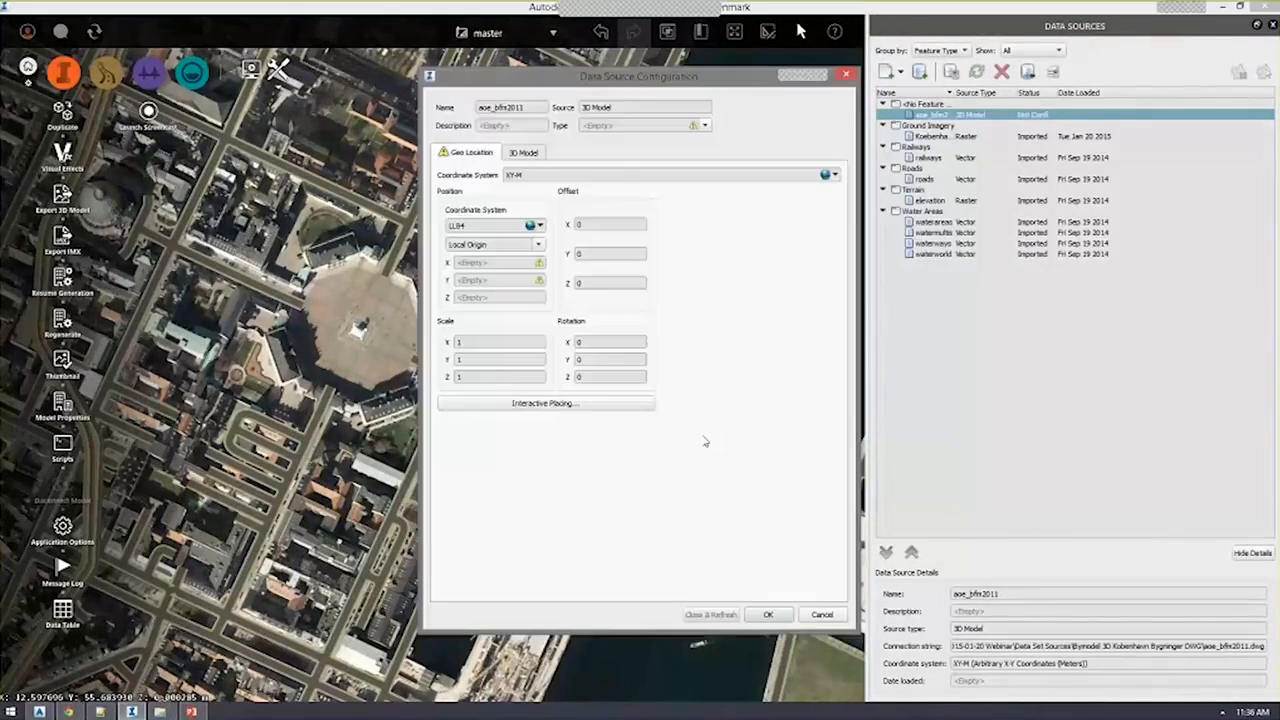
# Configure aoe_bfm2011 as Buildings in the ETRS89.UTM-32N coordinate system and refresh the data source.
pyautogui.click(705, 125)
pyautogui.click(680, 155)
pyautogui.click(836, 175)
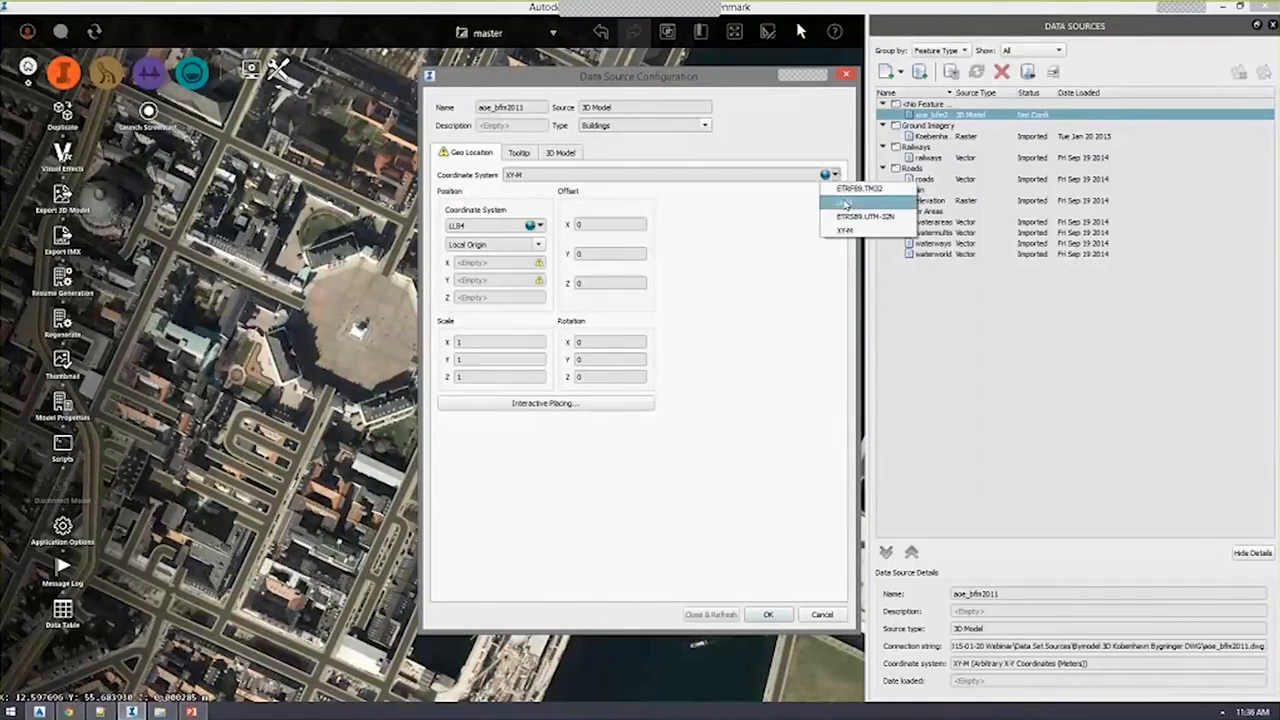
pyautogui.click(848, 218)
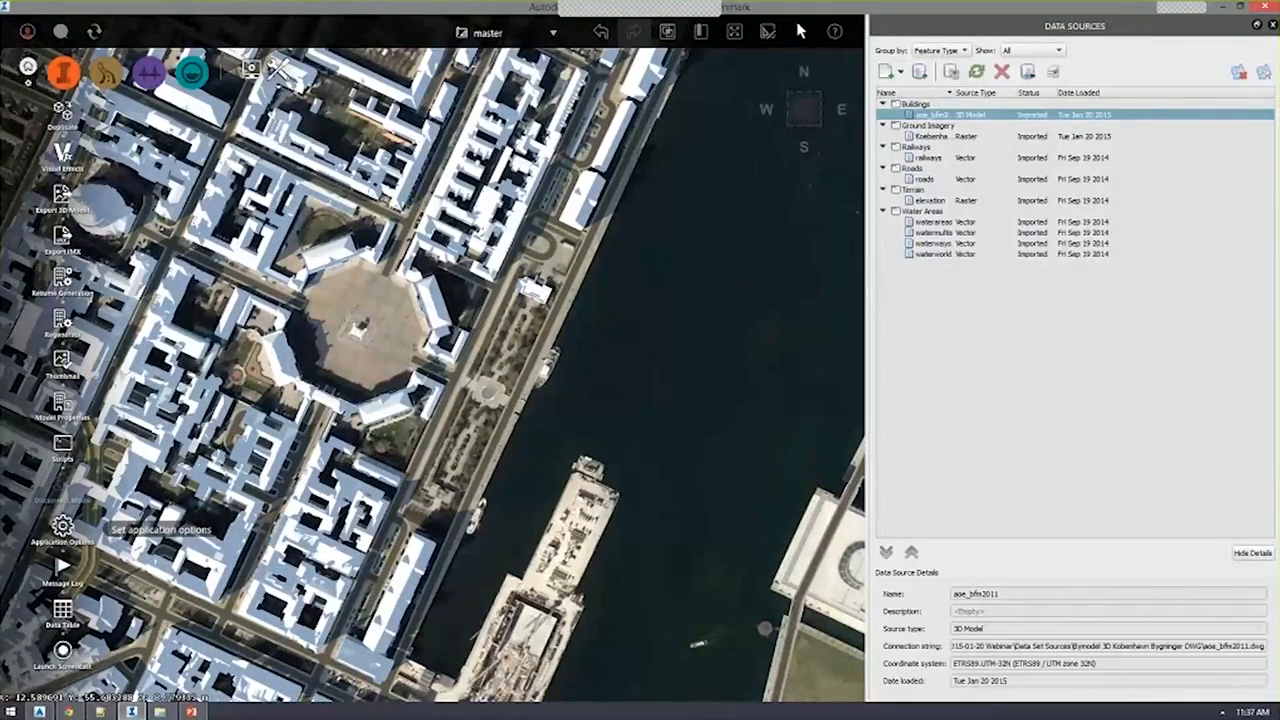
# Review the 3D graphics settings in the application options and accept them.
pyautogui.click(62, 527)
pyautogui.click(449, 296)
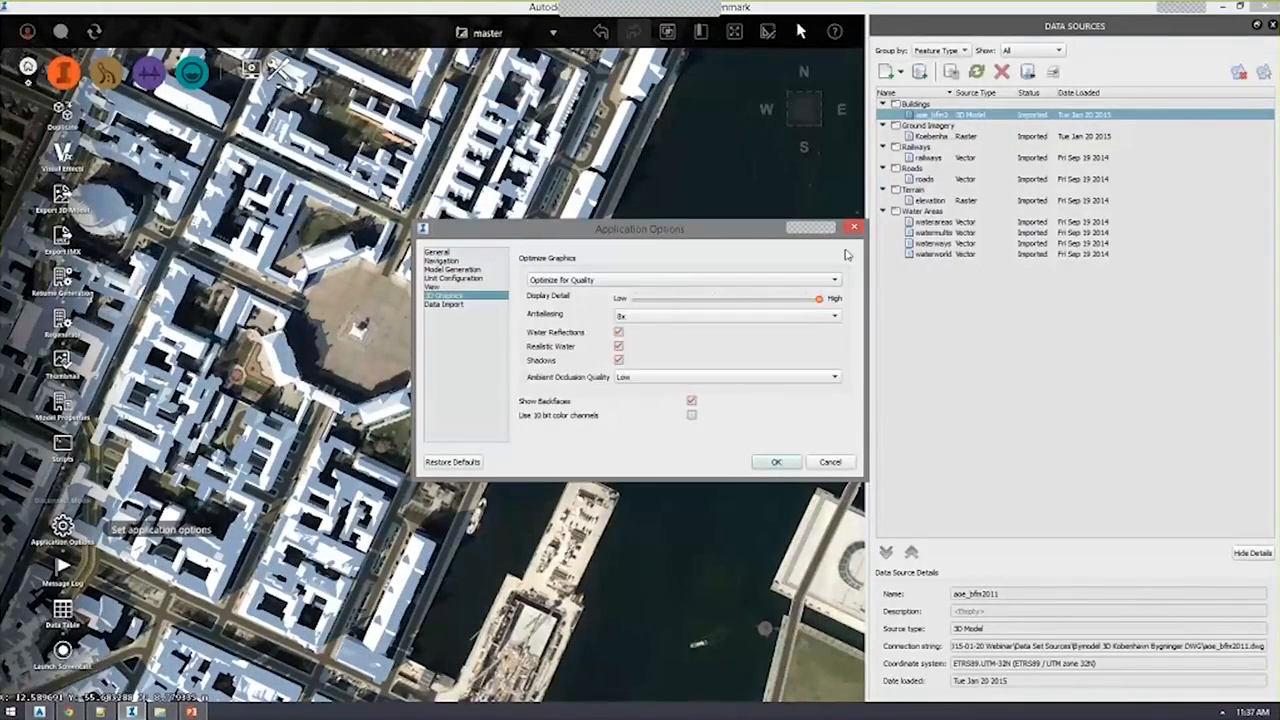
pyautogui.click(776, 461)
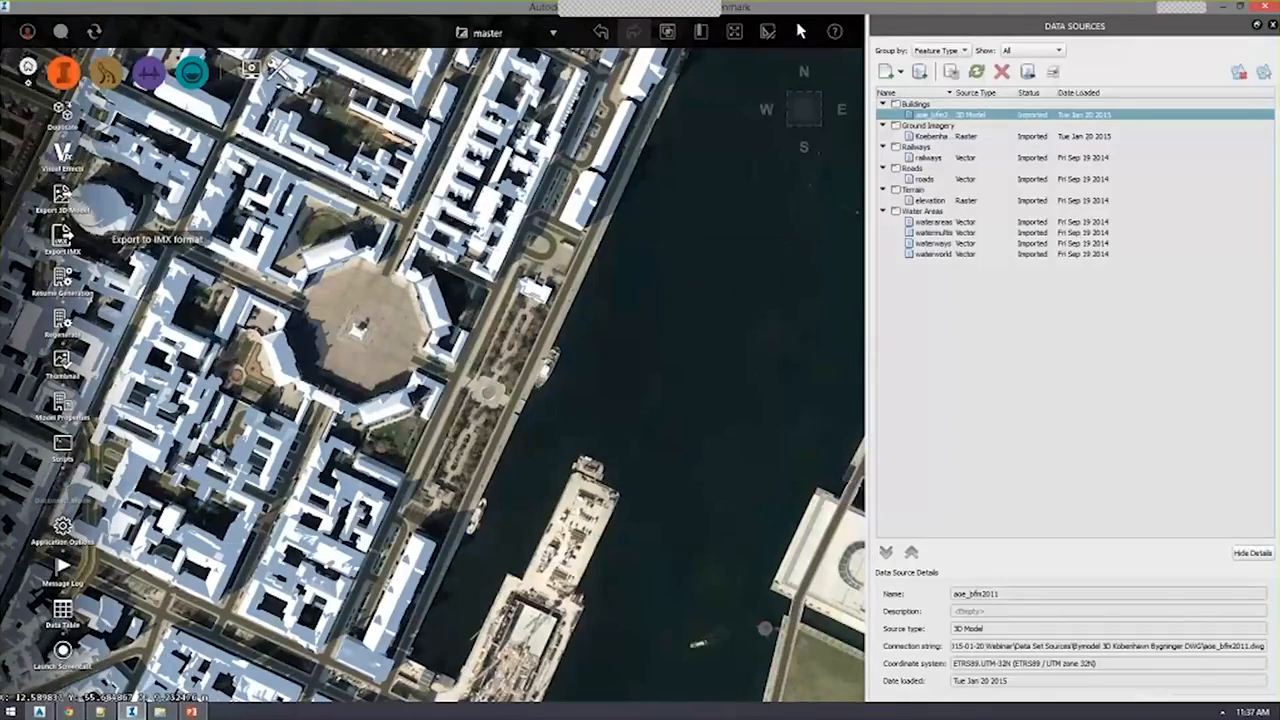
# Turn on ambient occlusion in the visual effects.
pyautogui.click(62, 155)
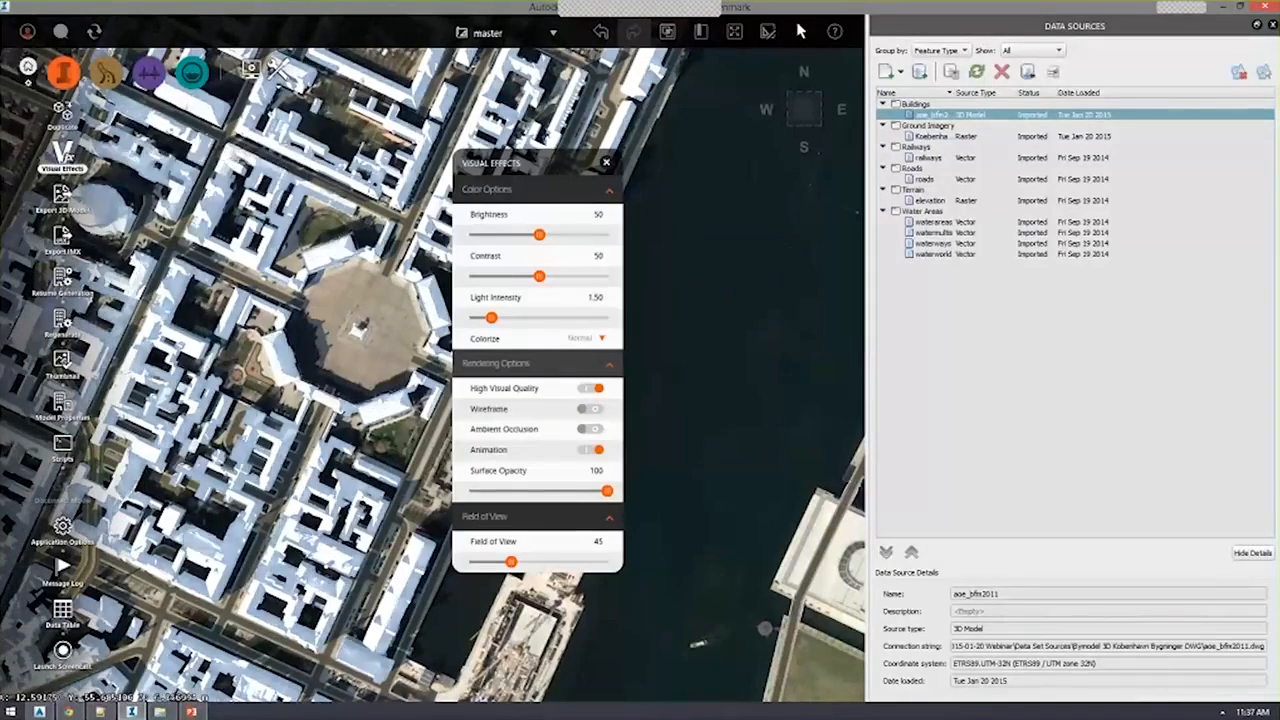
pyautogui.click(585, 430)
pyautogui.click(606, 162)
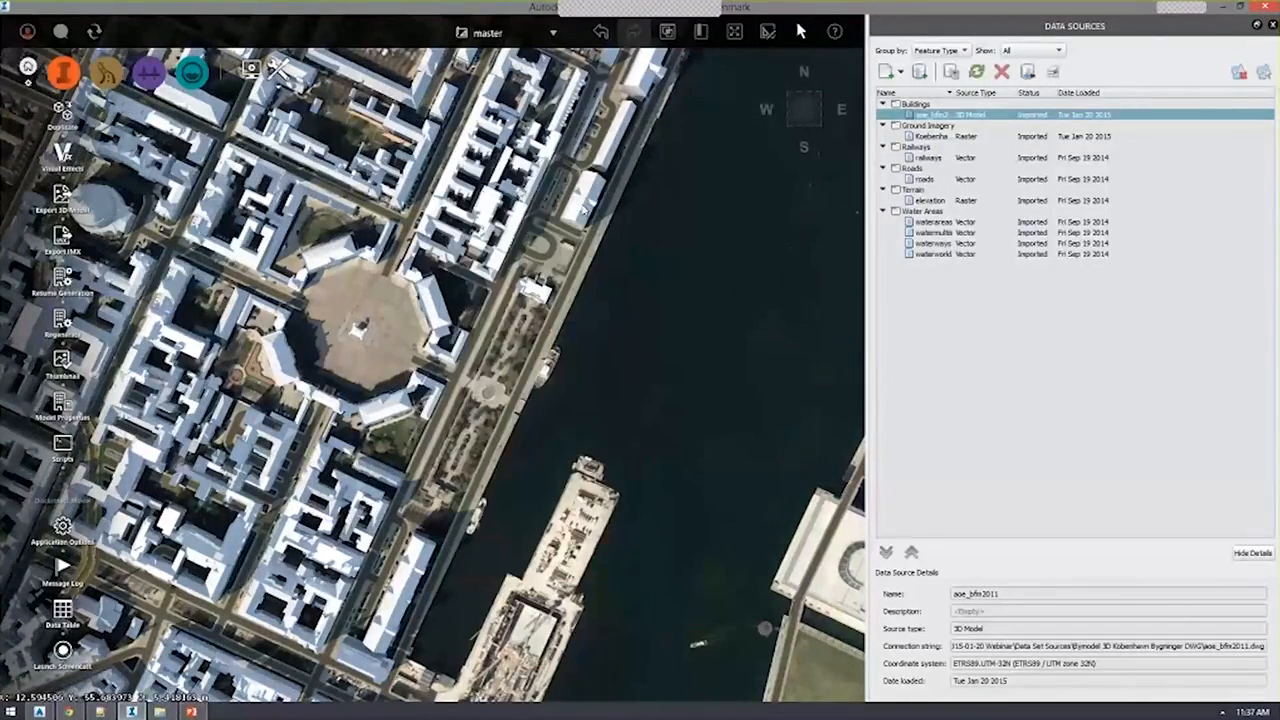
# Inspect the imported 3D buildings against the imagery and its shadows around the octagonal square.
pyautogui.moveTo(575, 405); pyautogui.dragTo(495, 299)
pyautogui.scroll(5, 497, 300)
pyautogui.moveTo(482, 364); pyautogui.dragTo(373, 365)
pyautogui.moveTo(377, 277); pyautogui.dragTo(398, 309)
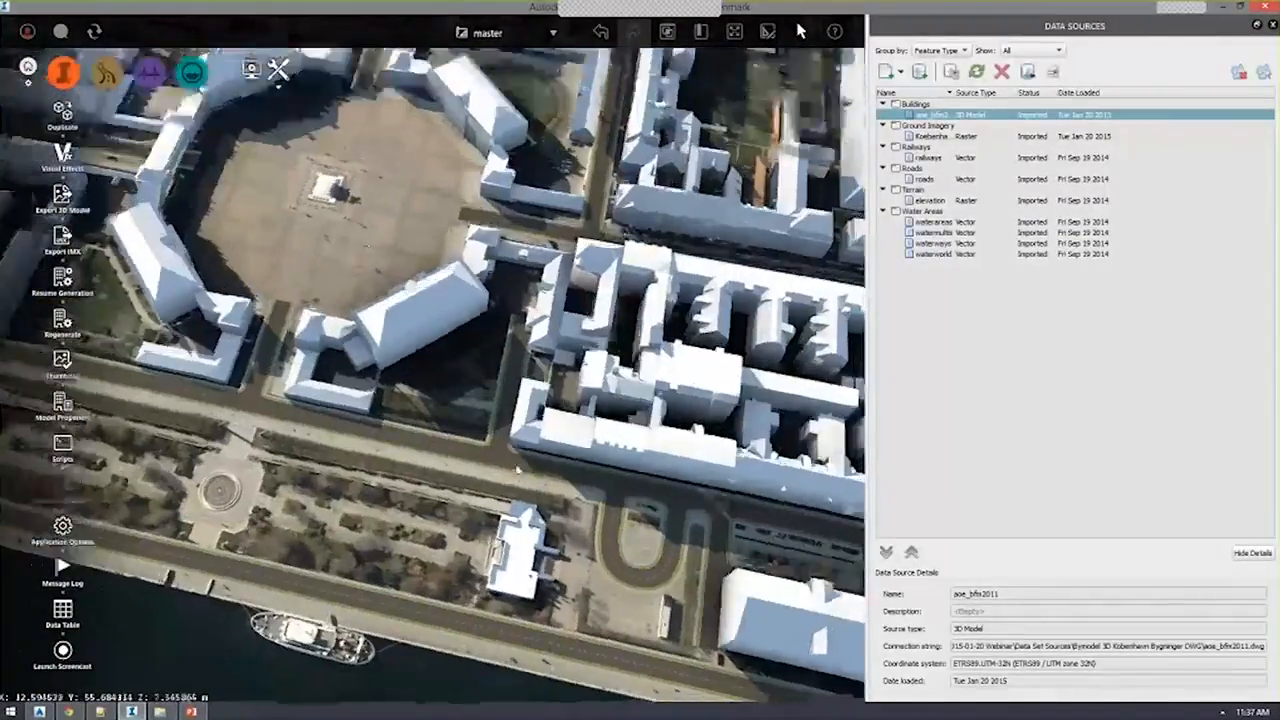
pyautogui.moveTo(385, 309); pyautogui.dragTo(446, 500, button='middle')
pyautogui.scroll(5, 448, 504)
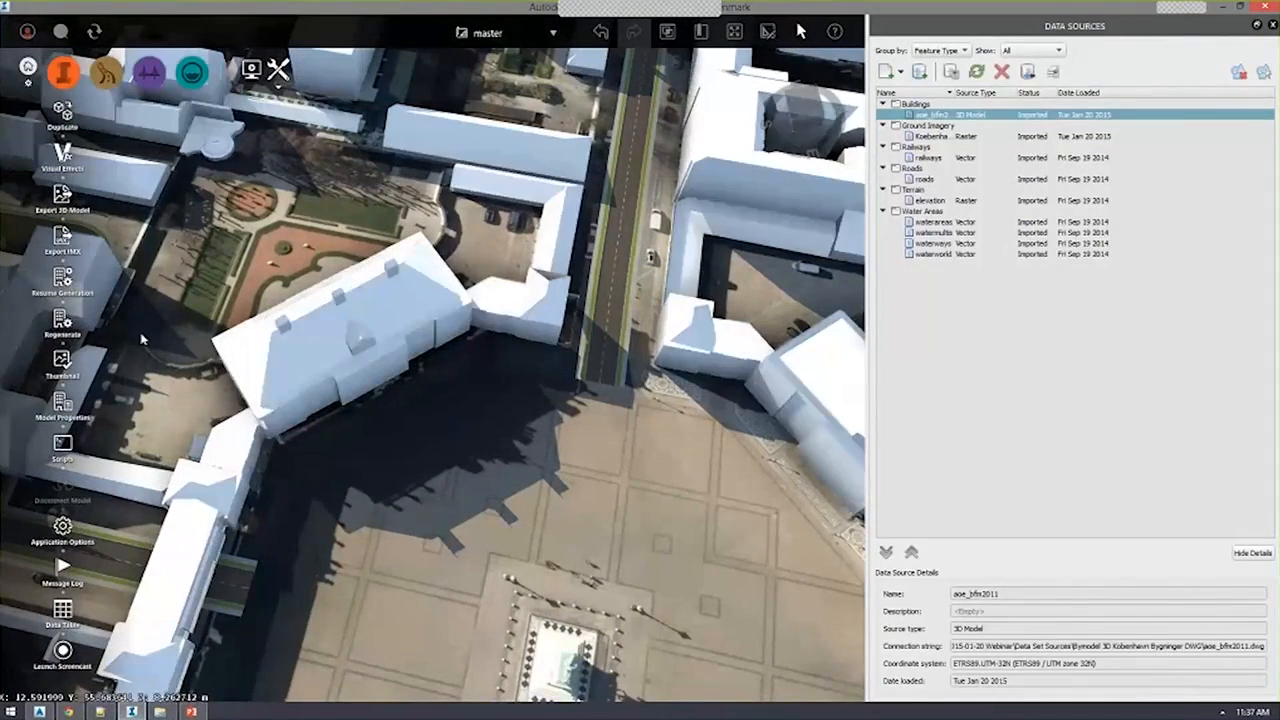
pyautogui.scroll(3, 127, 383)
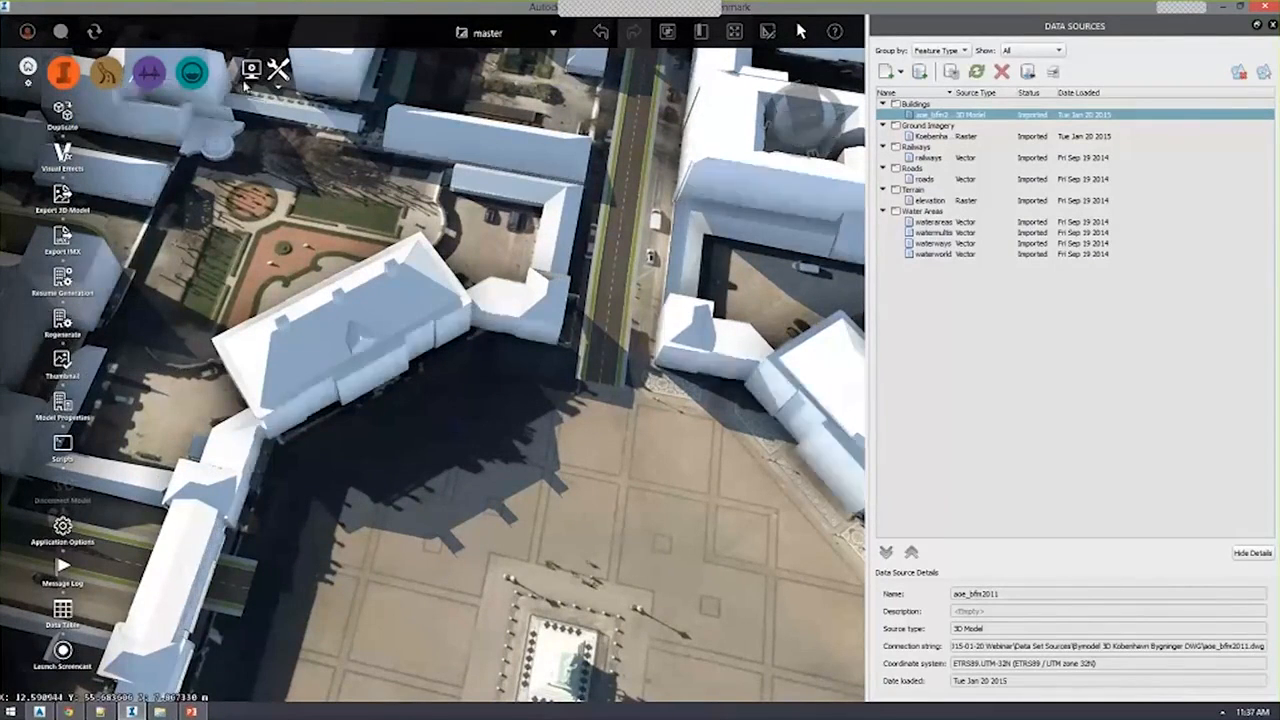
# Set the sun and sky time to 15:48.
pyautogui.click(62, 362)
pyautogui.moveTo(379, 169); pyautogui.dragTo(563, 155)
pyautogui.moveTo(545, 268); pyautogui.dragTo(601, 227)
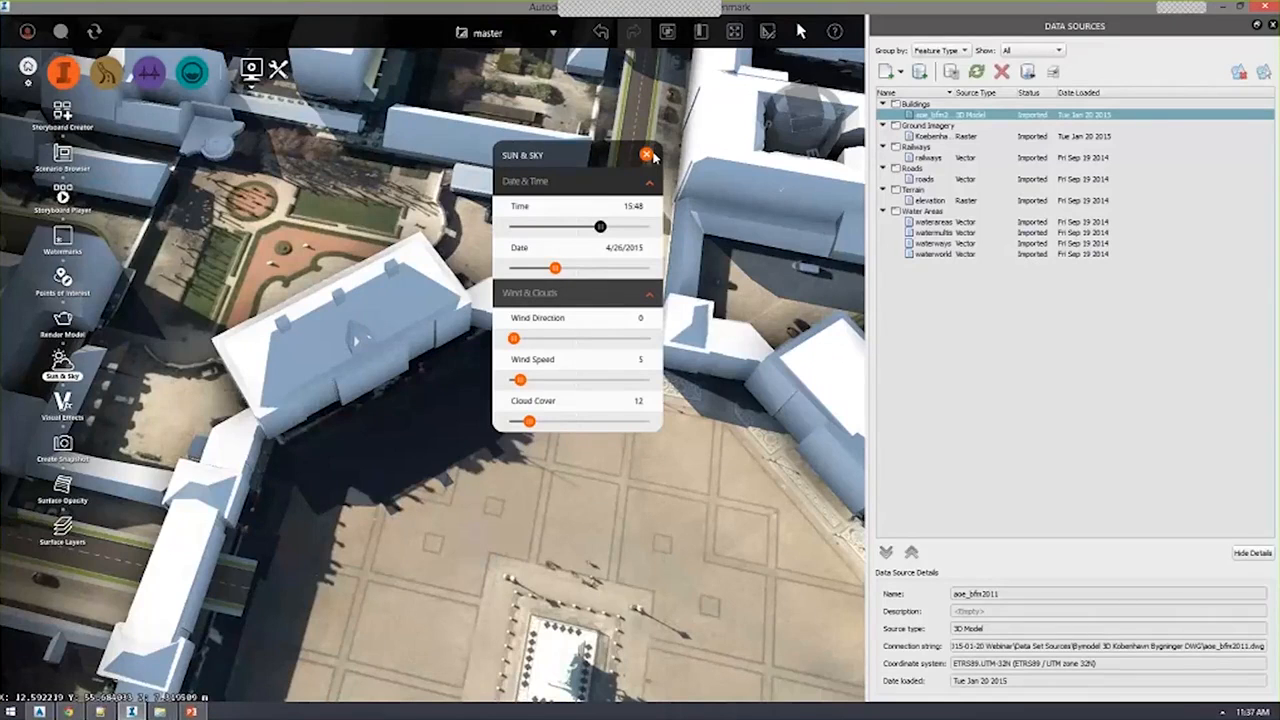
pyautogui.click(650, 157)
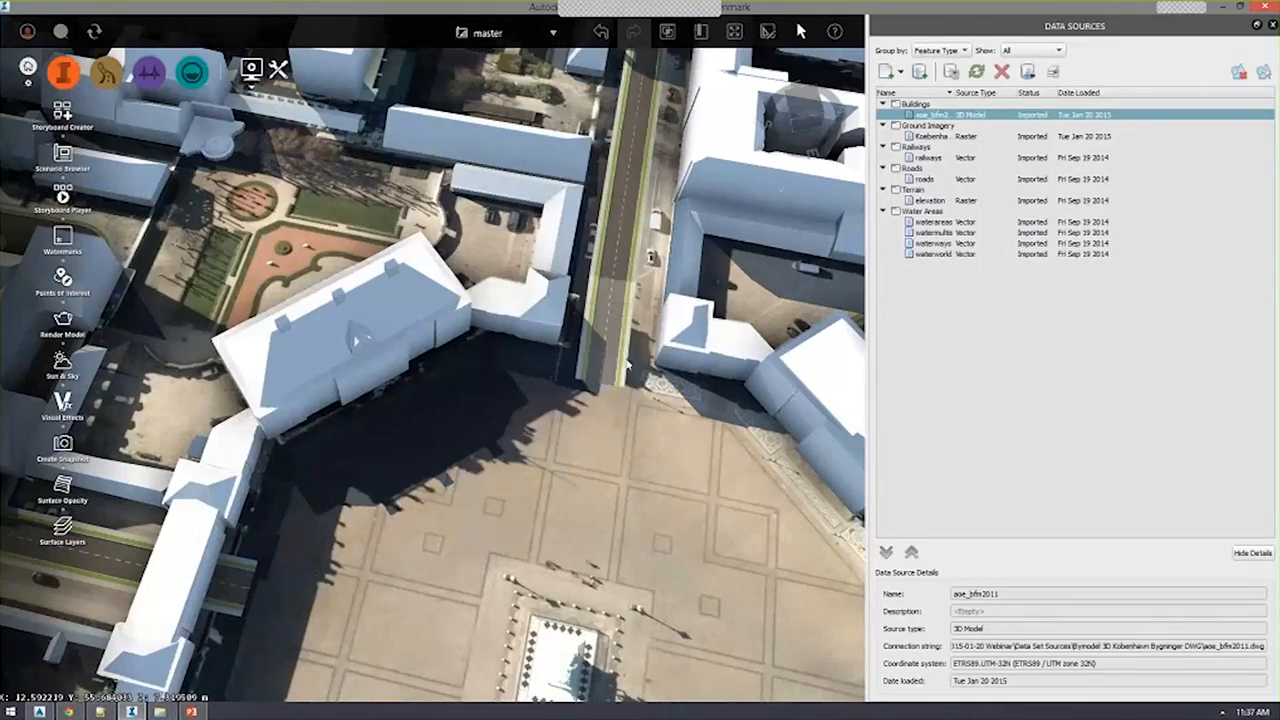
# Examine the buildings and their cast shadows from above and in oblique views of the octagonal square and waterfront.
pyautogui.scroll(-5, 710, 400)
pyautogui.scroll(-2, 700, 480)
pyautogui.moveTo(690, 620); pyautogui.dragTo(612, 500, button='middle')
pyautogui.scroll(1, 609, 497)
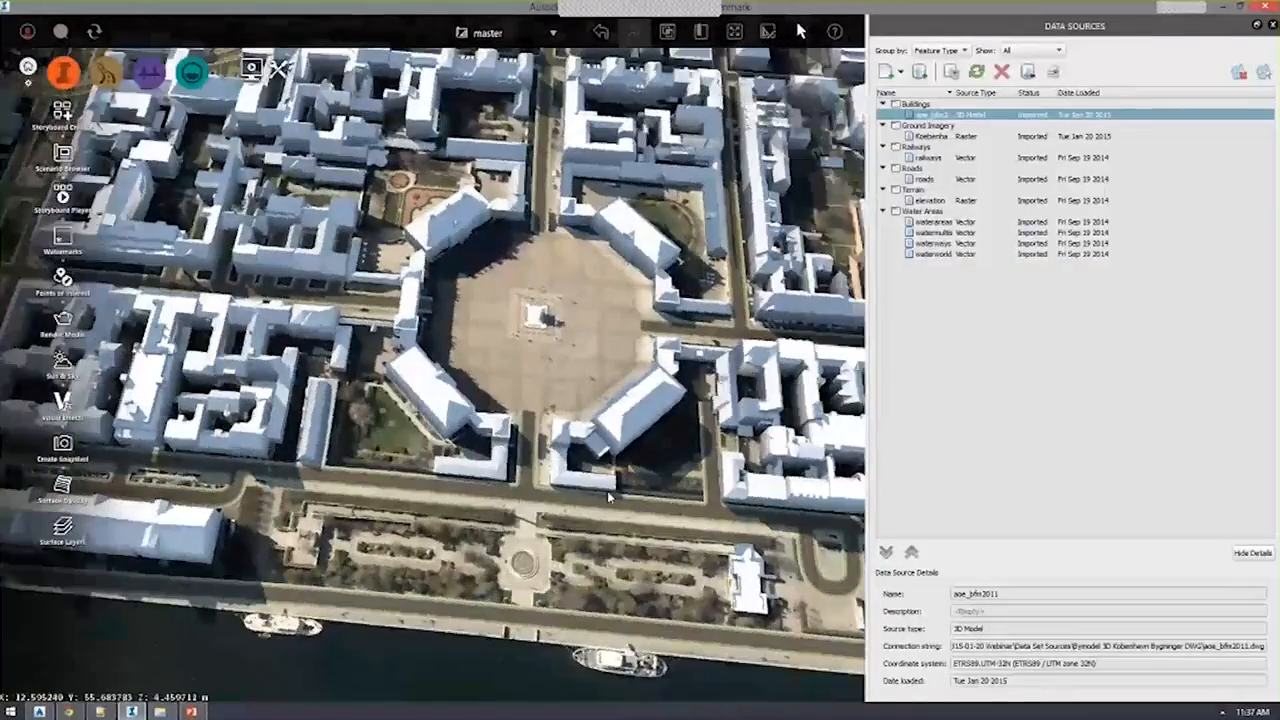
pyautogui.moveTo(609, 497); pyautogui.dragTo(725, 485)
pyautogui.scroll(3, 725, 485)
pyautogui.scroll(2, 560, 500)
pyautogui.moveTo(560, 500); pyautogui.dragTo(561, 598)
pyautogui.moveTo(355, 270); pyautogui.dragTo(390, 438, button='middle')
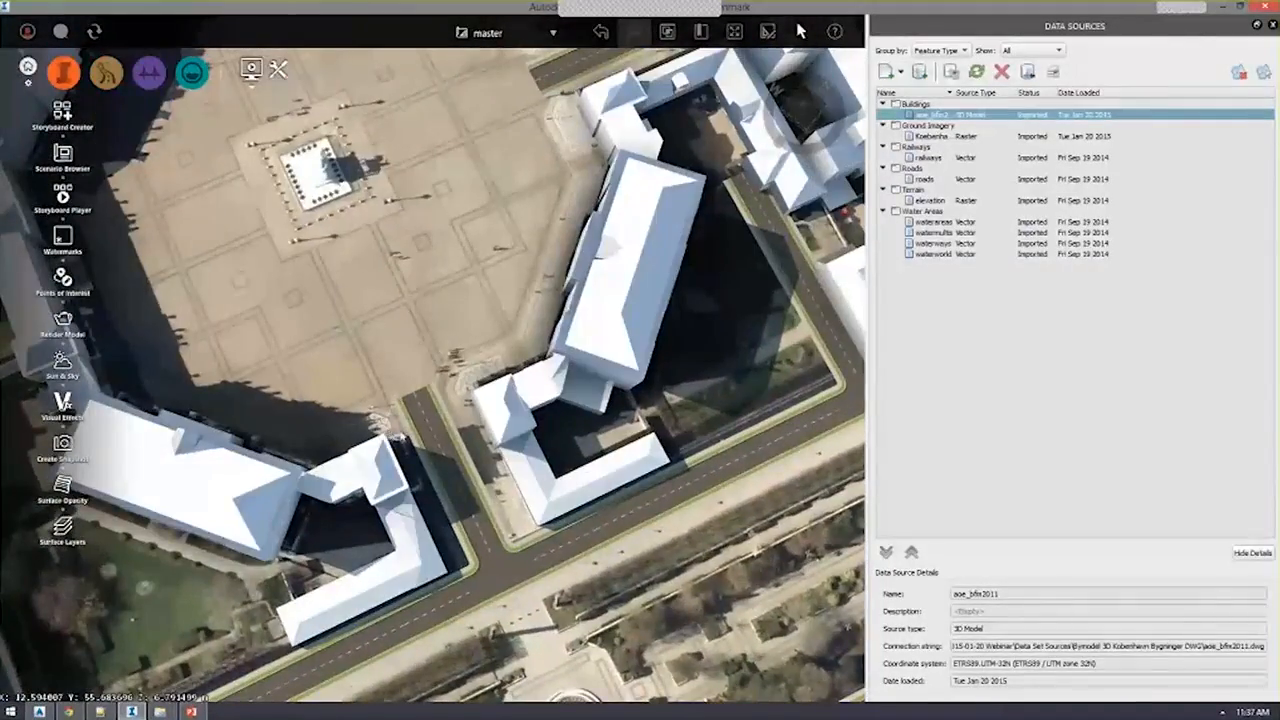
pyautogui.scroll(-3, 392, 440)
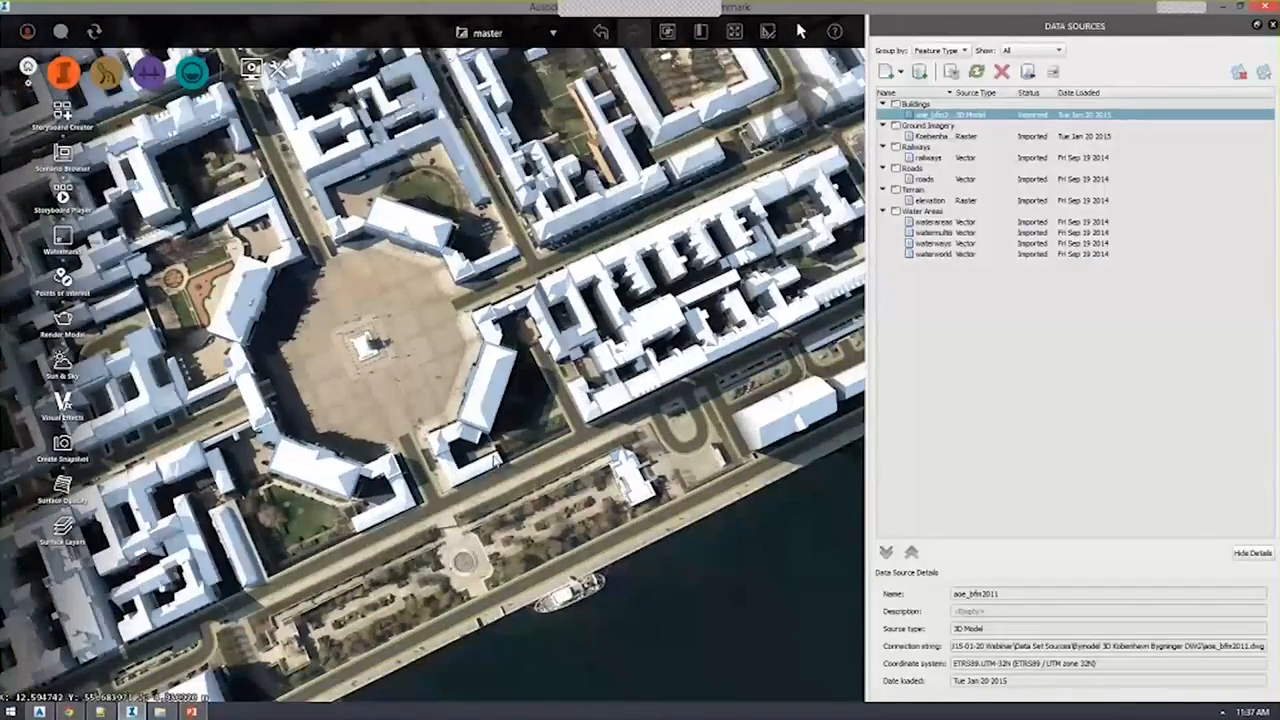
pyautogui.moveTo(541, 425); pyautogui.dragTo(627, 421)
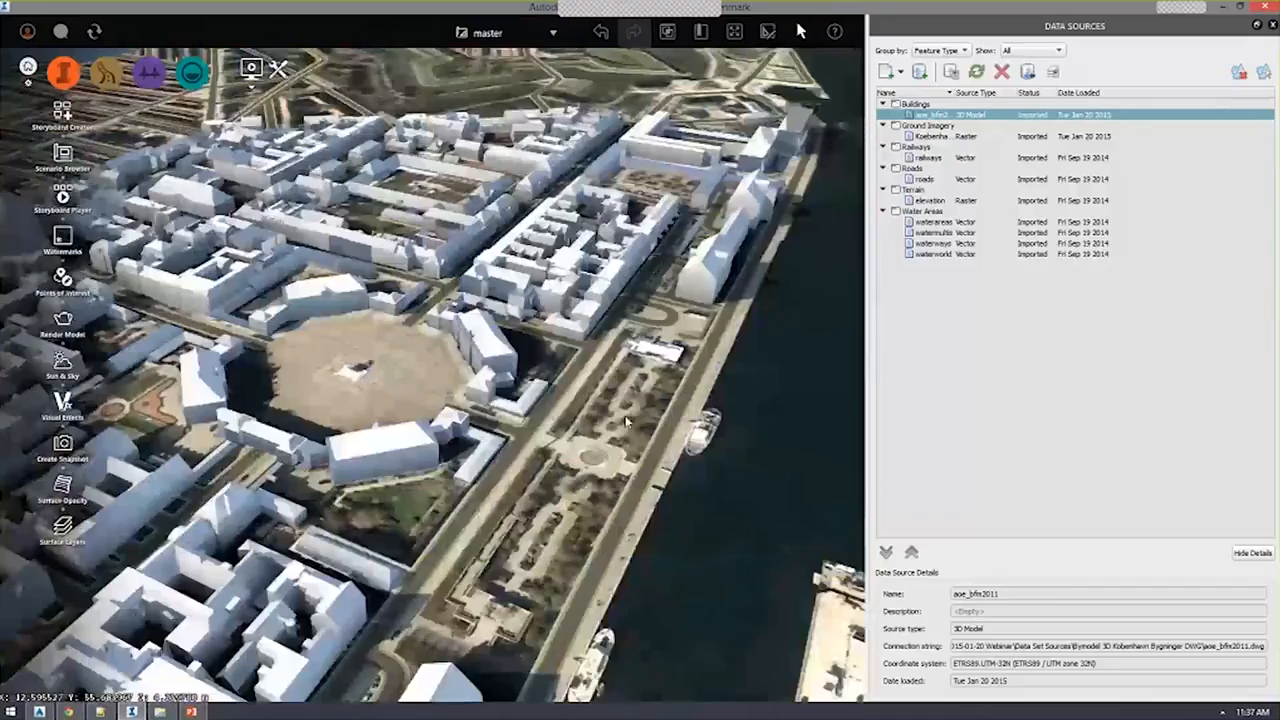
pyautogui.scroll(-3, 627, 421)
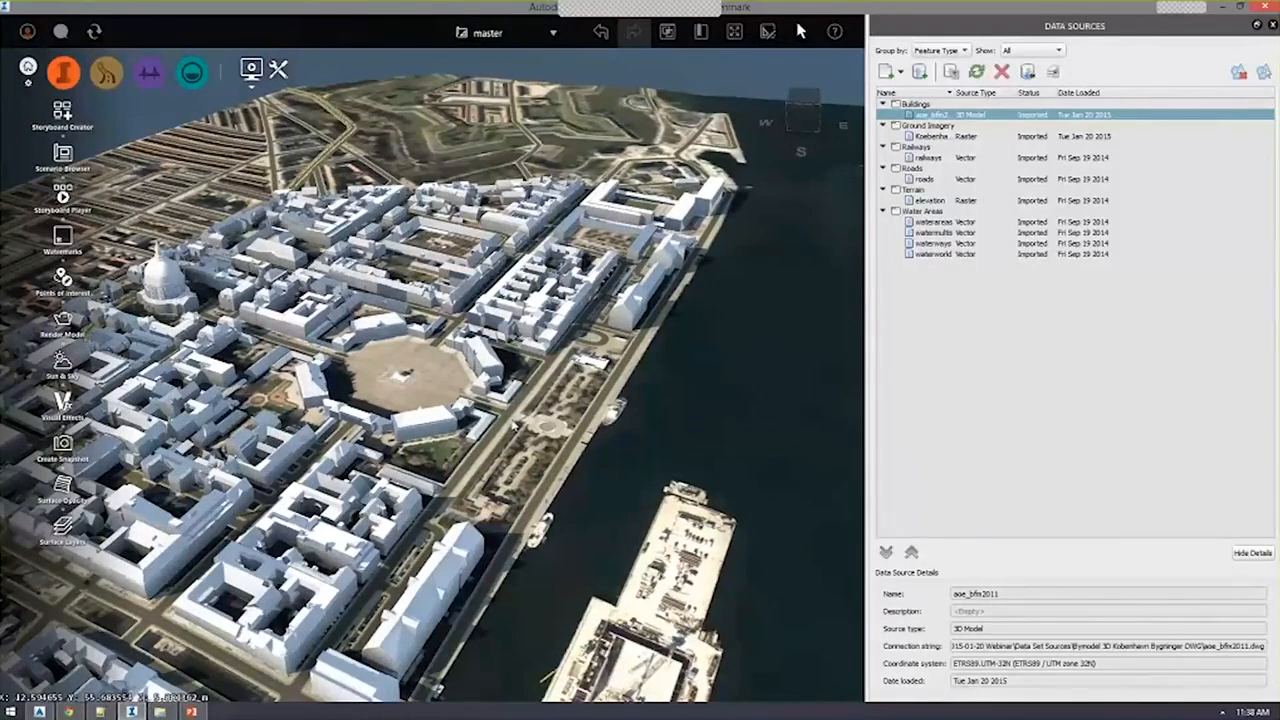
pyautogui.click(29, 70)
pyautogui.click(107, 197)
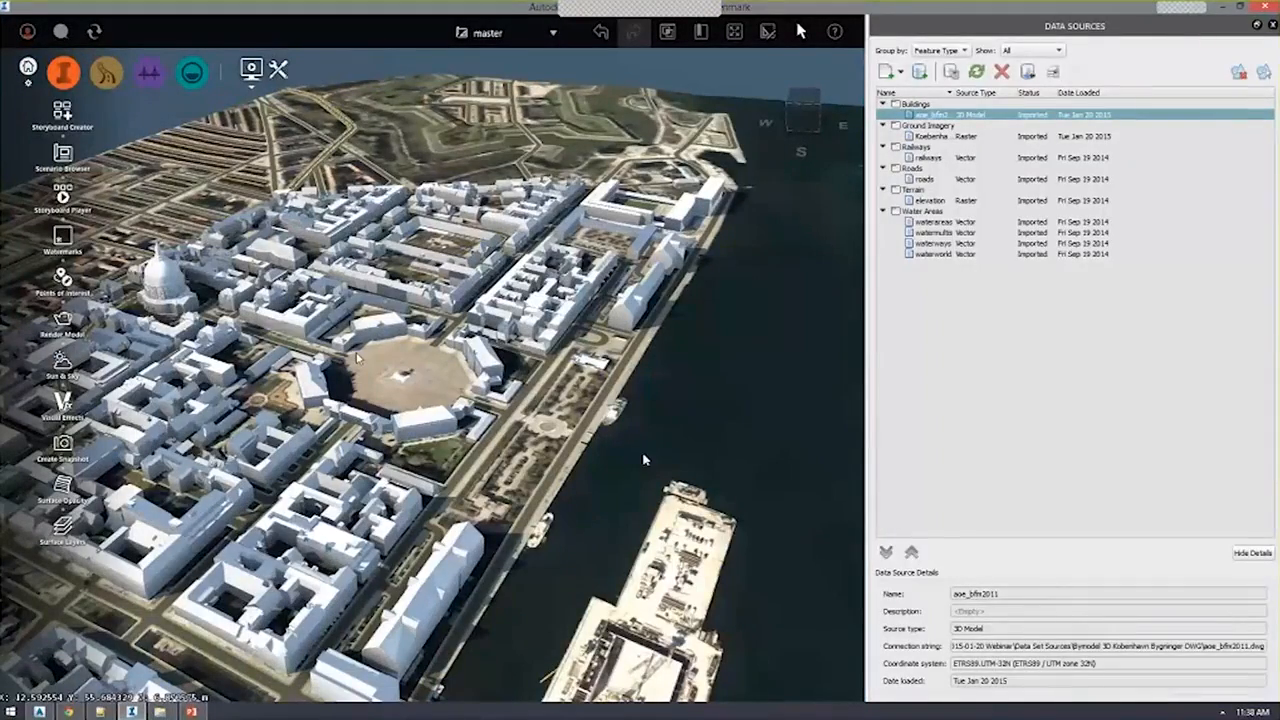
# Check the building coverage across the district and examine the large white-roofed site on the island across the harbour.
pyautogui.scroll(6, 551, 452)
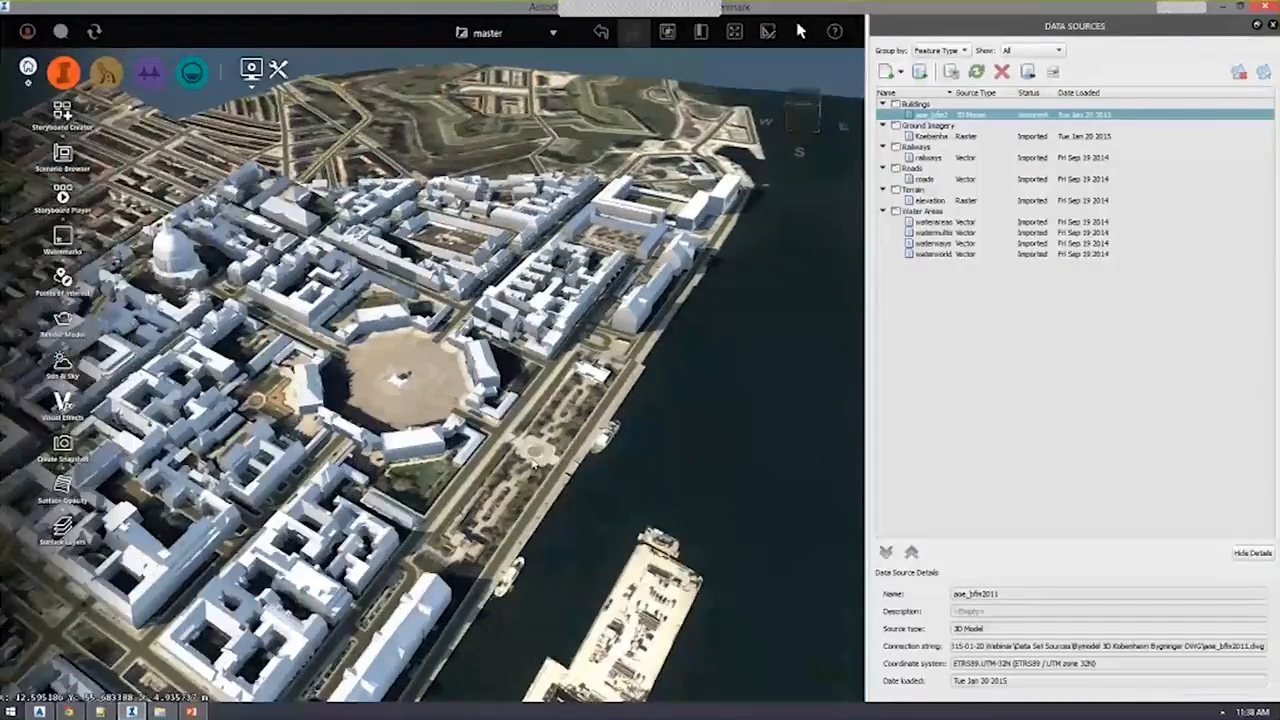
pyautogui.scroll(-6, 600, 465)
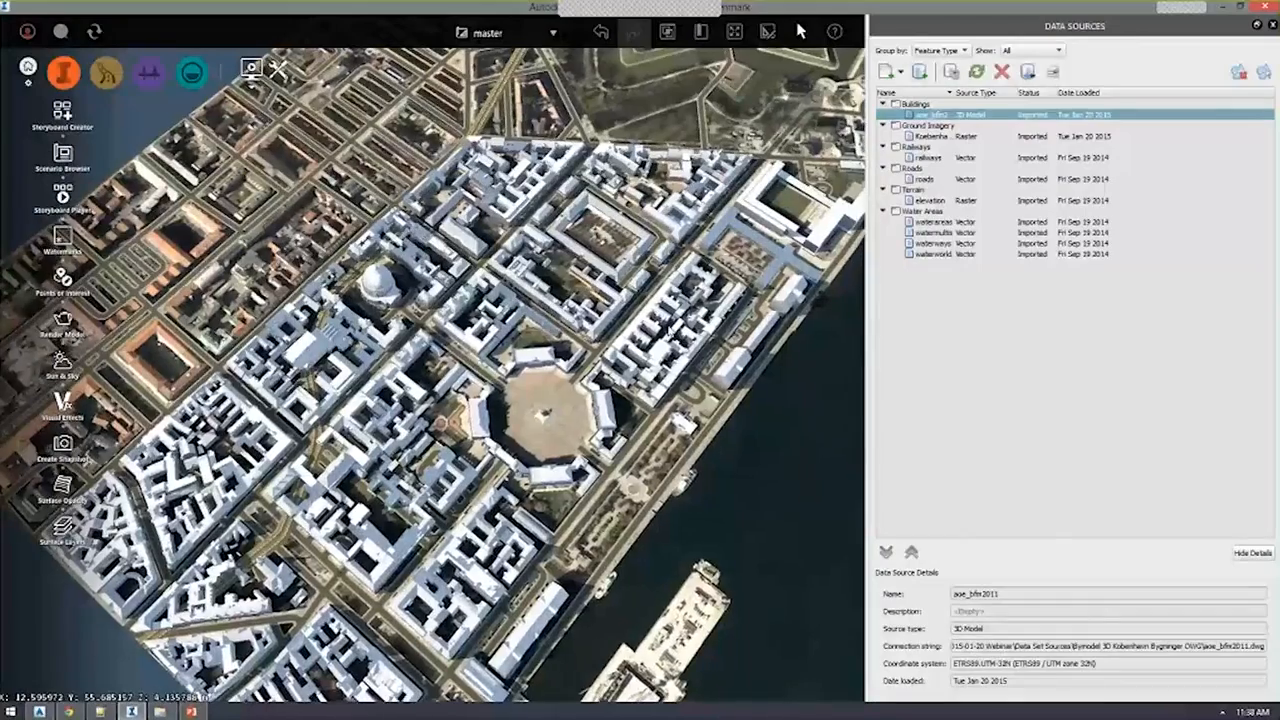
pyautogui.moveTo(749, 496); pyautogui.dragTo(634, 414, button='middle')
pyautogui.moveTo(720, 528); pyautogui.dragTo(620, 466, button='middle')
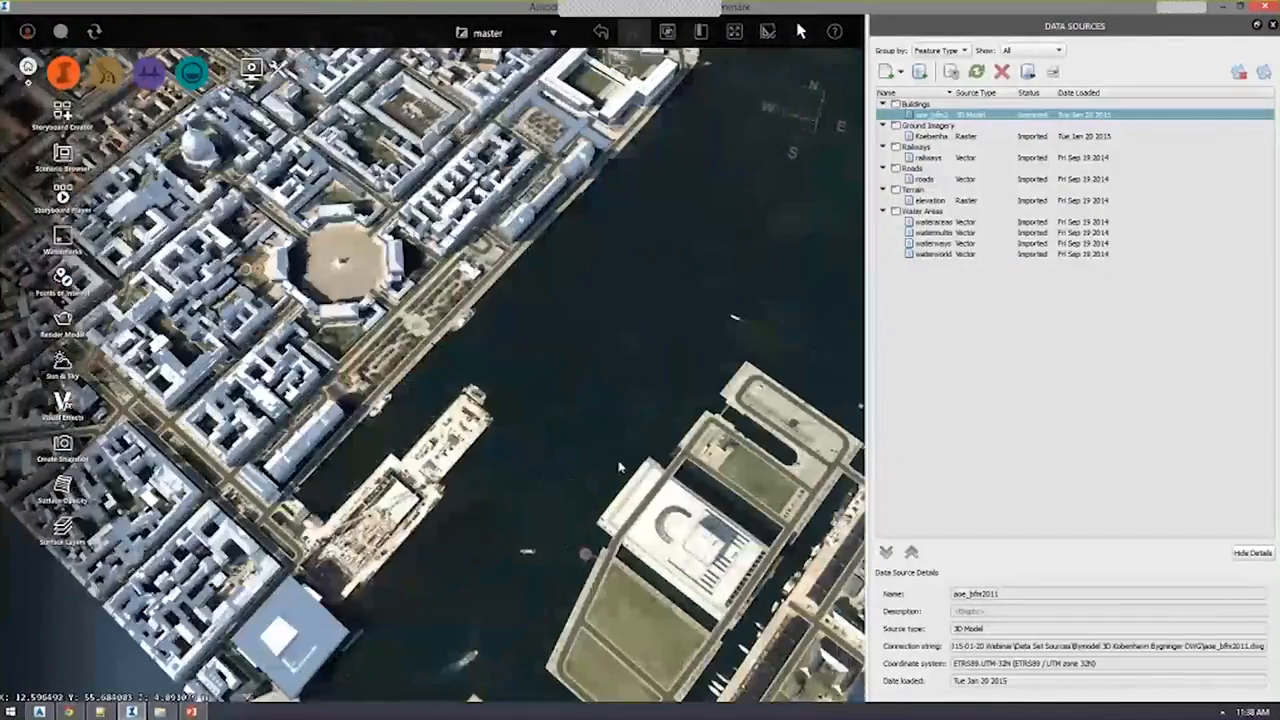
pyautogui.moveTo(620, 466); pyautogui.dragTo(741, 290)
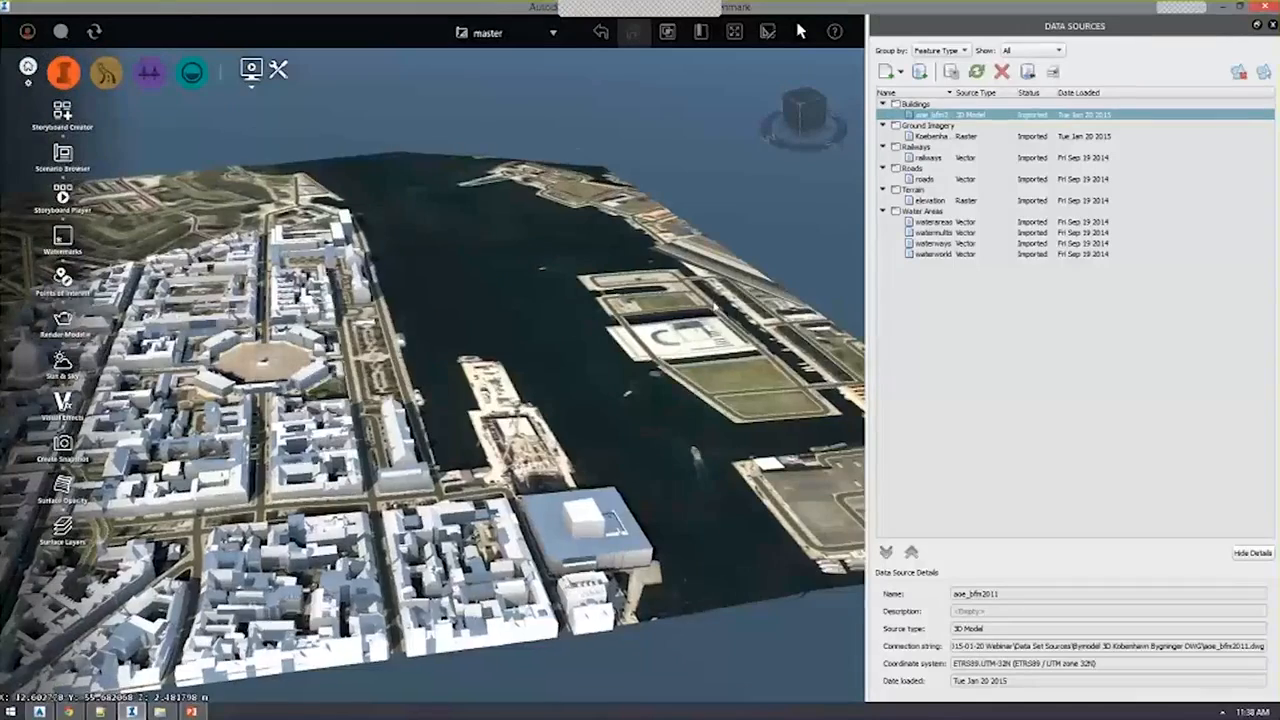
pyautogui.scroll(4, 741, 290)
pyautogui.moveTo(446, 414); pyautogui.dragTo(477, 414, button='middle')
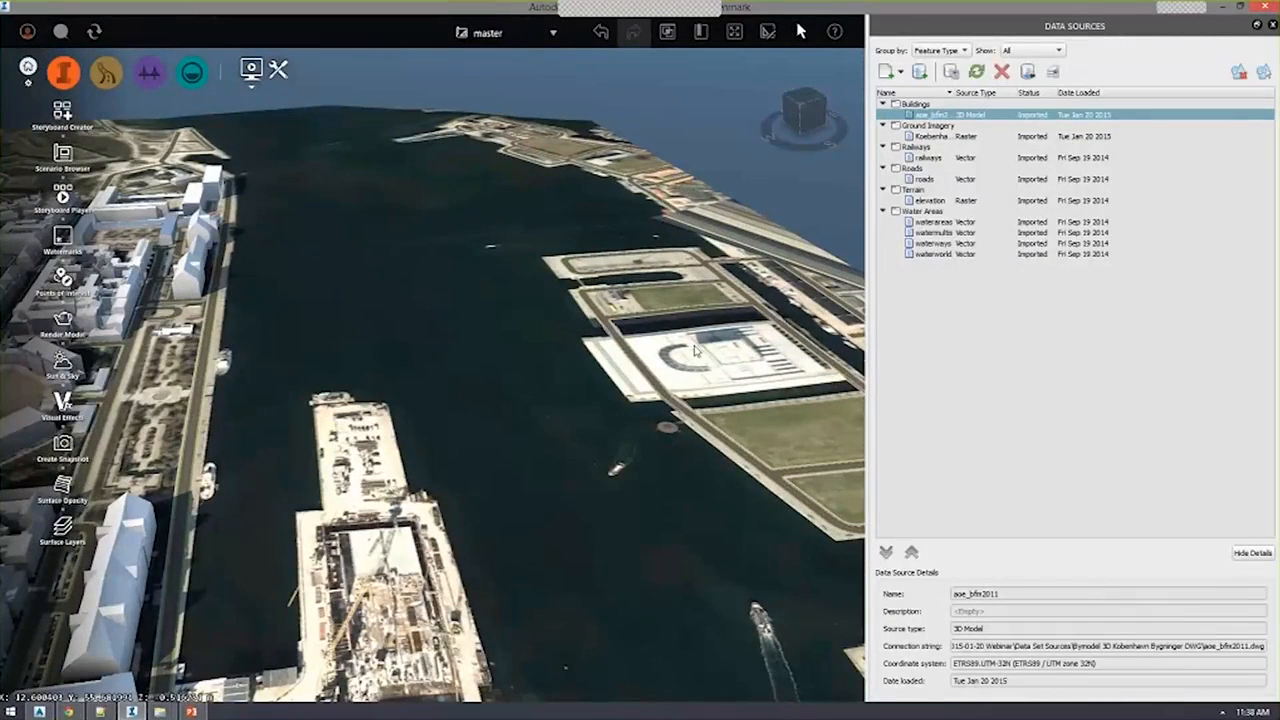
pyautogui.keyDown('shift'); pyautogui.moveTo(615, 389); pyautogui.dragTo(437, 373, button='middle'); pyautogui.keyUp('shift')
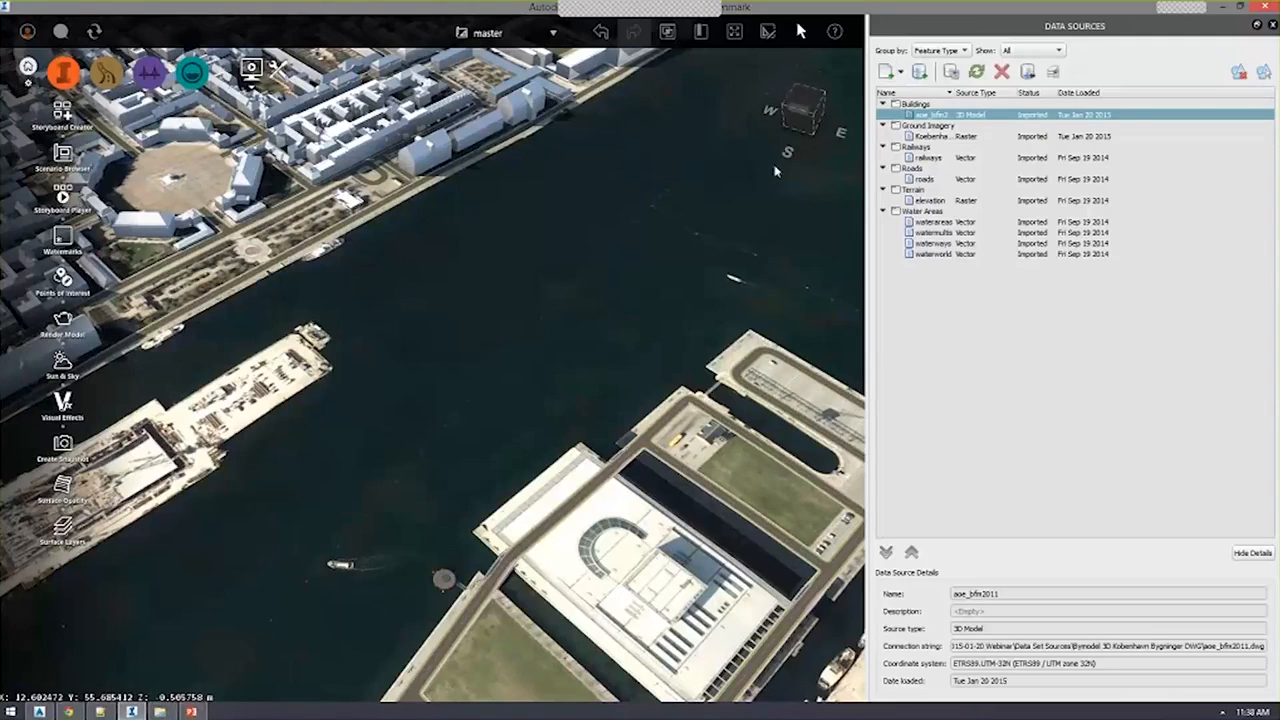
# Switch to File Explorer and open the Data Set Sources folder inside 2015-01-20 Webinar on drive C.
pyautogui.press('super+e')
pyautogui.moveTo(745, 143); pyautogui.dragTo(640, 146)
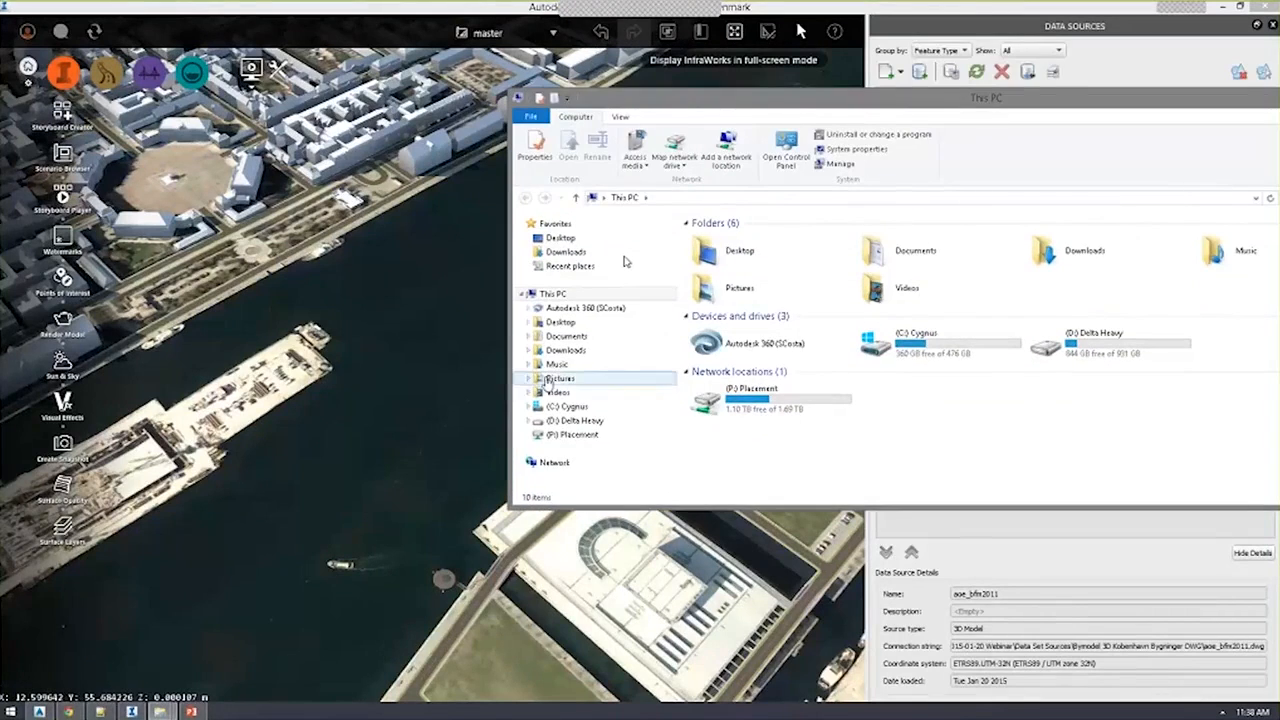
pyautogui.click(566, 408)
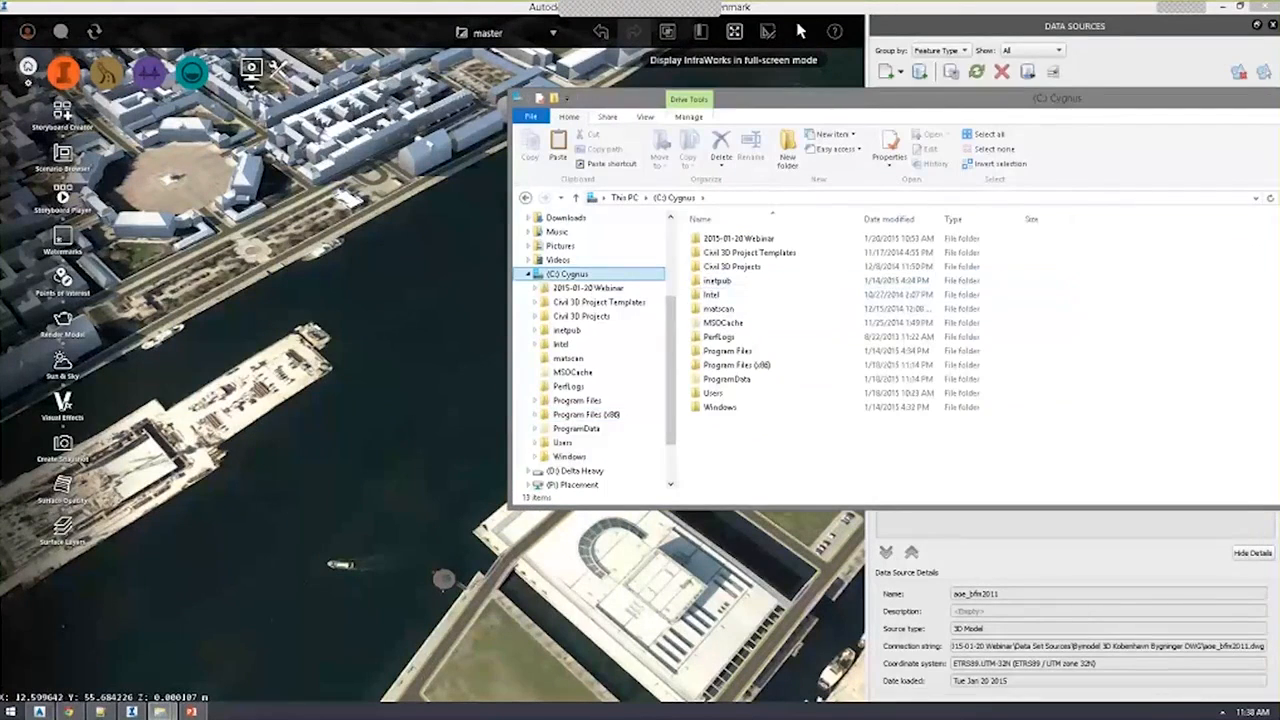
pyautogui.doubleClick(718, 250)
pyautogui.press('BackSpace')
pyautogui.doubleClick(719, 242)
pyautogui.doubleClick(734, 254)
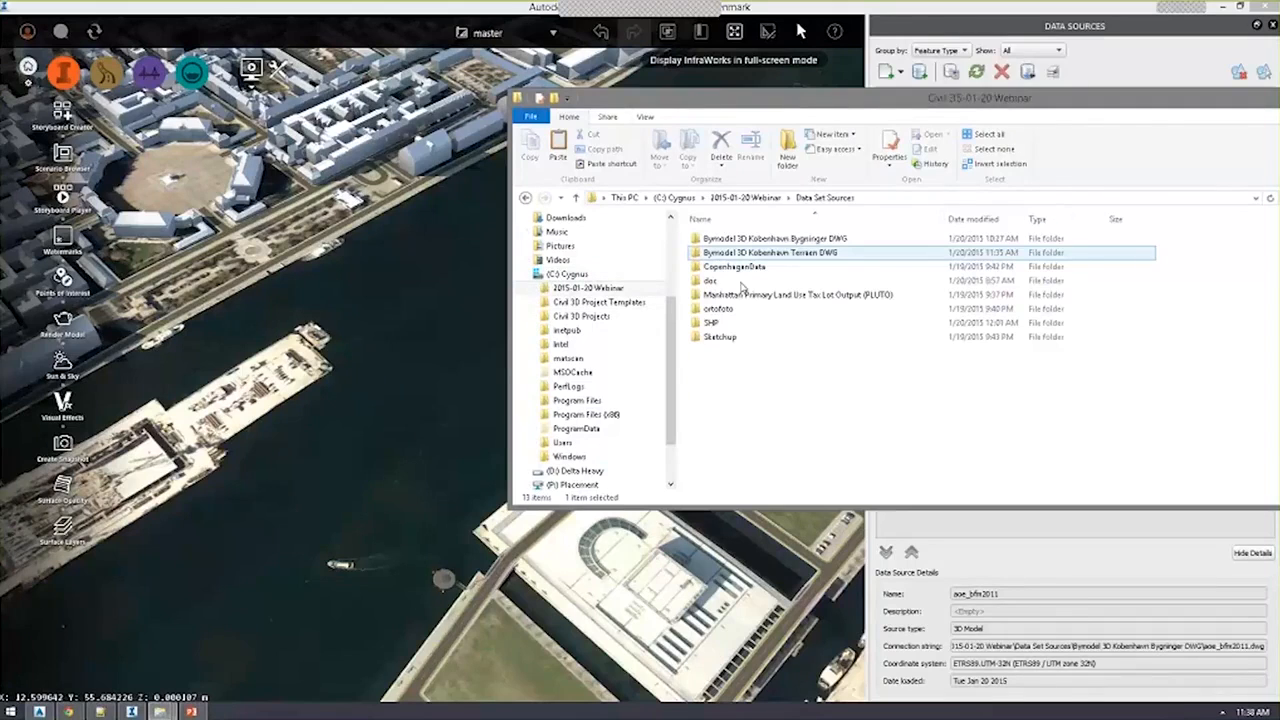
# Open the Copenhagen Opera House folder within the Sketchup data sources.
pyautogui.doubleClick(748, 337)
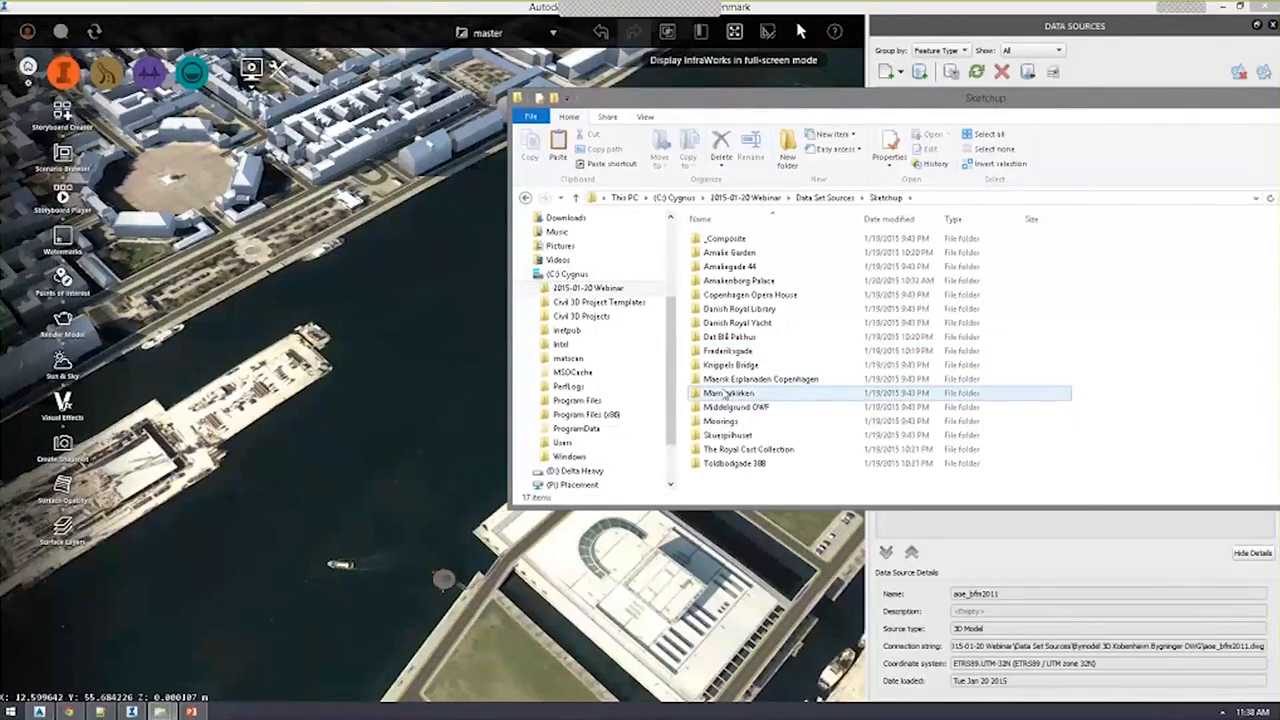
pyautogui.click(724, 296)
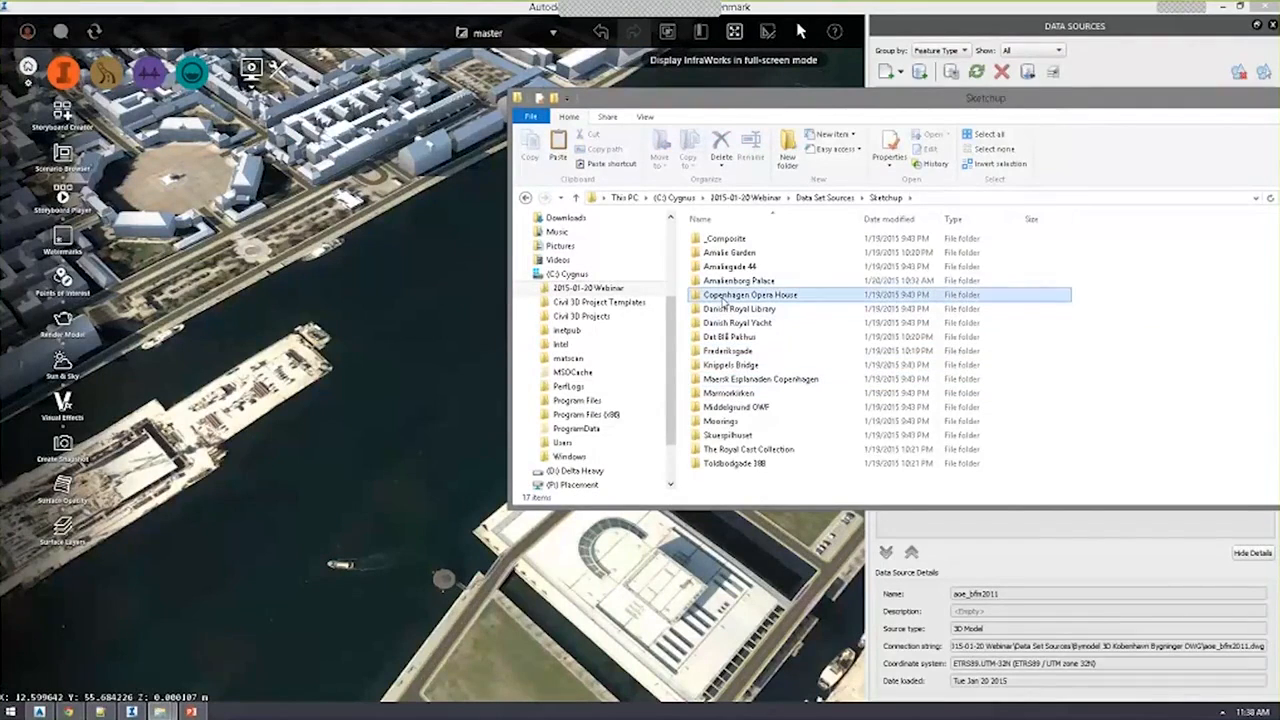
pyautogui.doubleClick(724, 301)
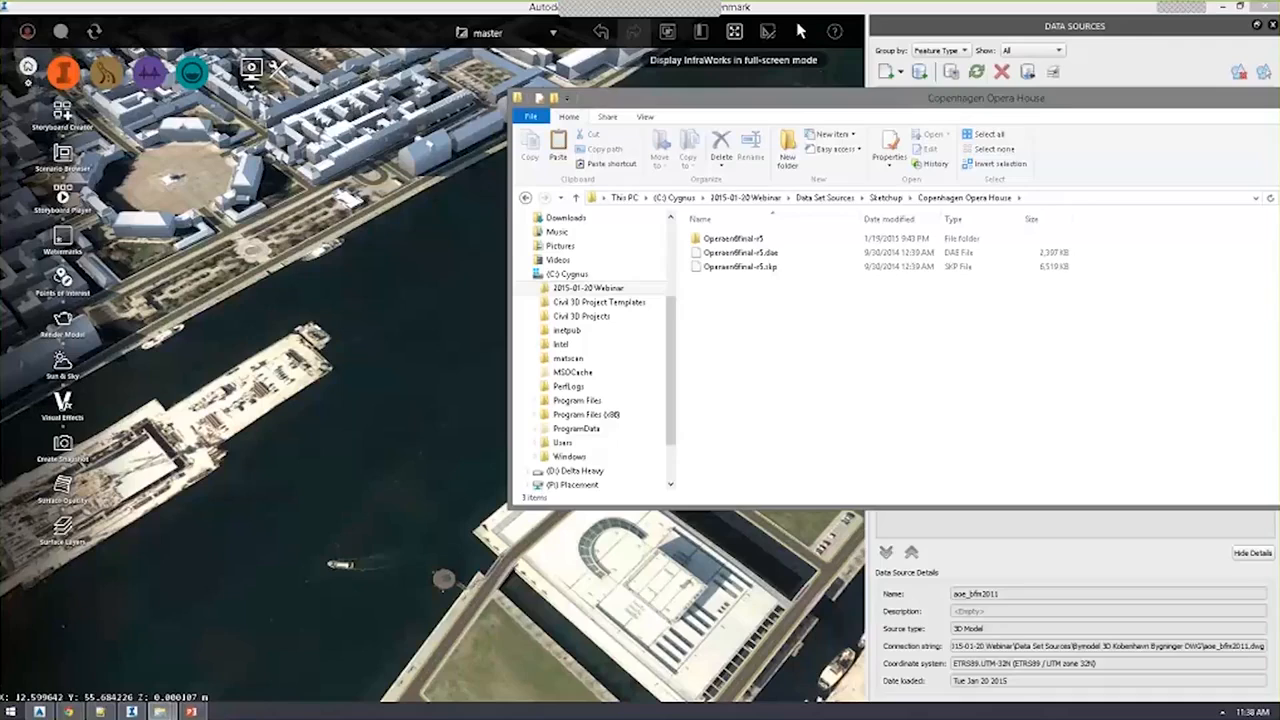
# Return to the InfraWorks model and examine the waterfront around the white-roofed opera house site across the harbour.
pyautogui.scroll(-2, 433, 265)
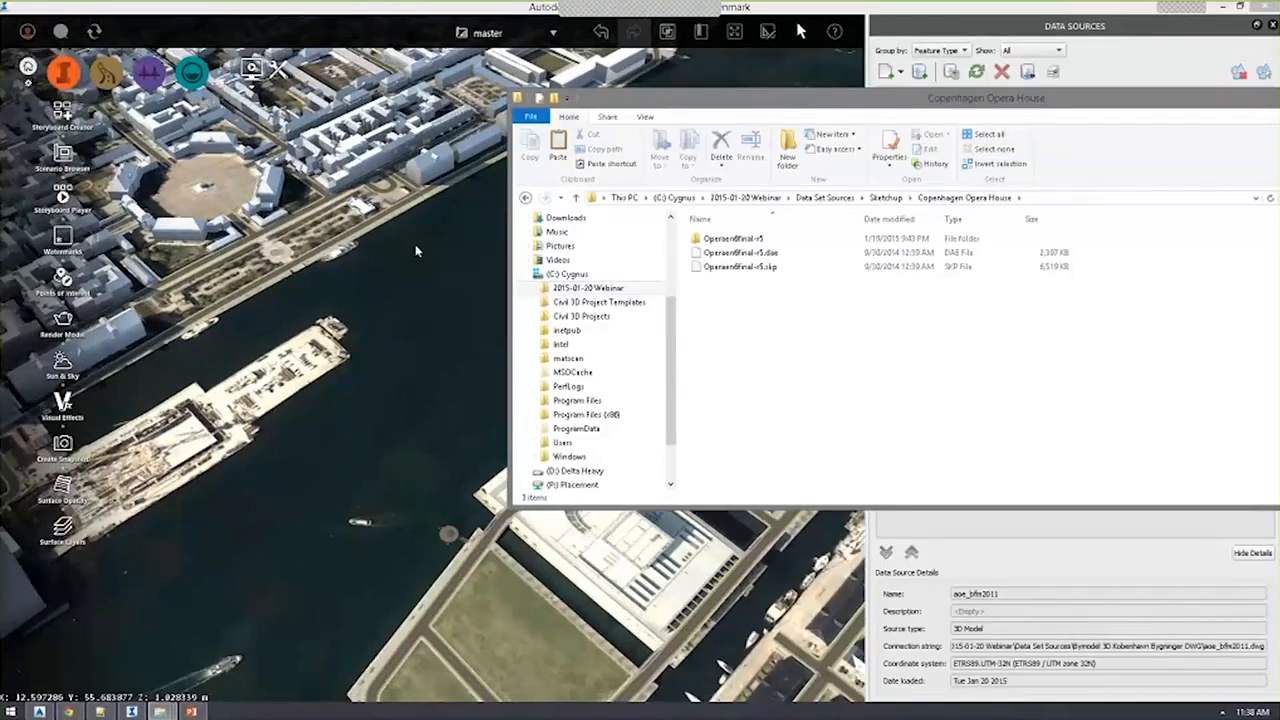
pyautogui.click(417, 250)
pyautogui.moveTo(440, 278); pyautogui.dragTo(505, 327, button='middle')
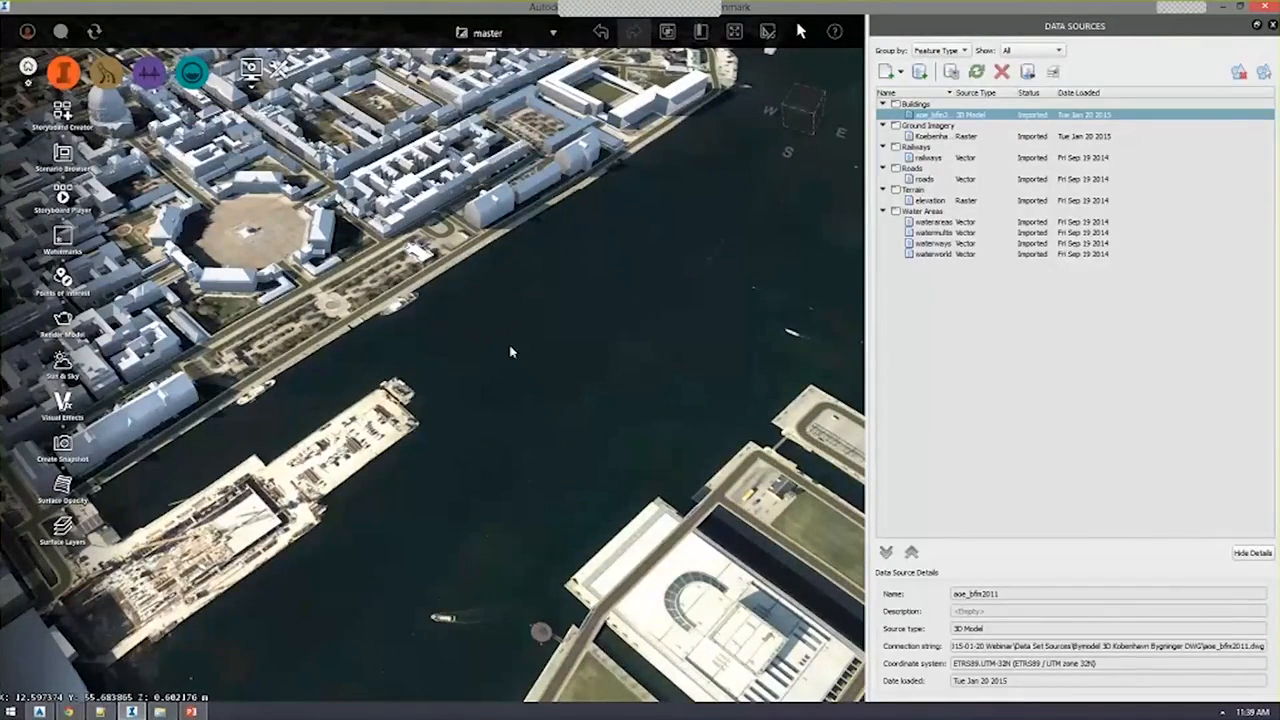
pyautogui.moveTo(510, 348); pyautogui.dragTo(584, 329)
pyautogui.scroll(-2, 584, 329)
pyautogui.moveTo(584, 330); pyautogui.dragTo(570, 317, button='middle')
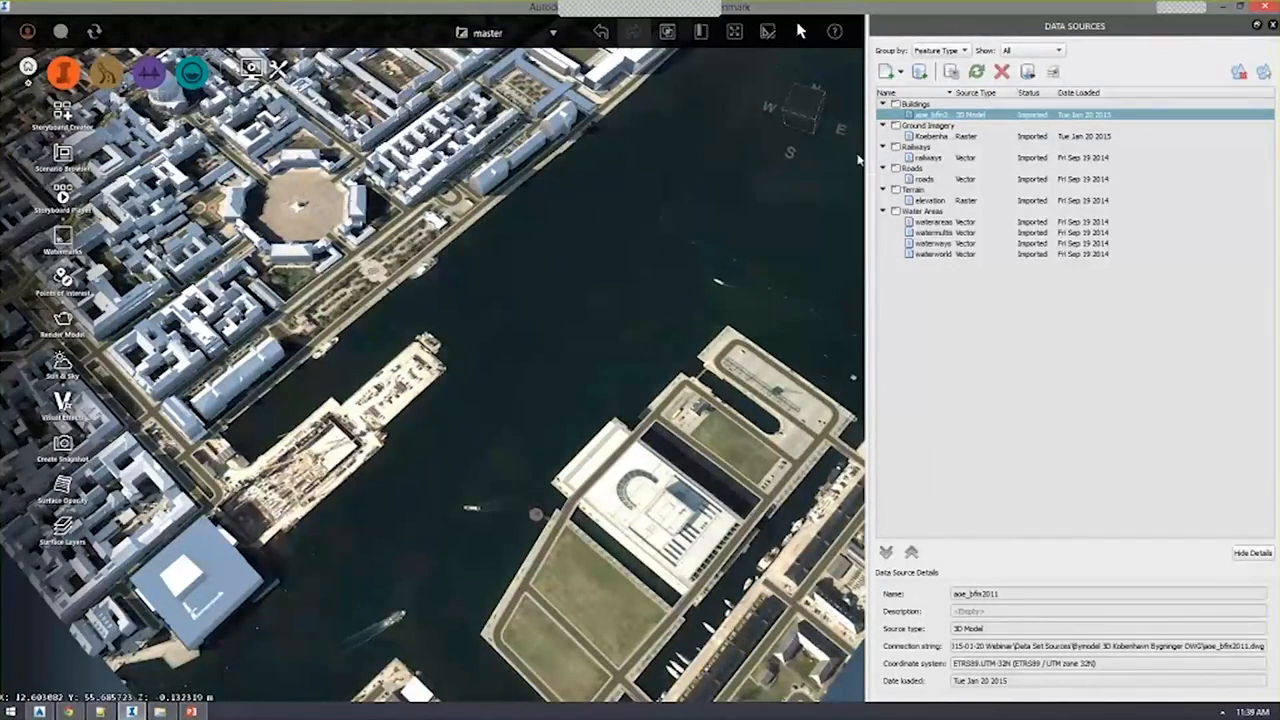
# Switch back to File Explorer and inspect the texture images in the opera house model's Operaen6final-r5 subfolder.
pyautogui.hotkey('alt', 'Tab')
pyautogui.click(752, 253)
pyautogui.doubleClick(738, 241)
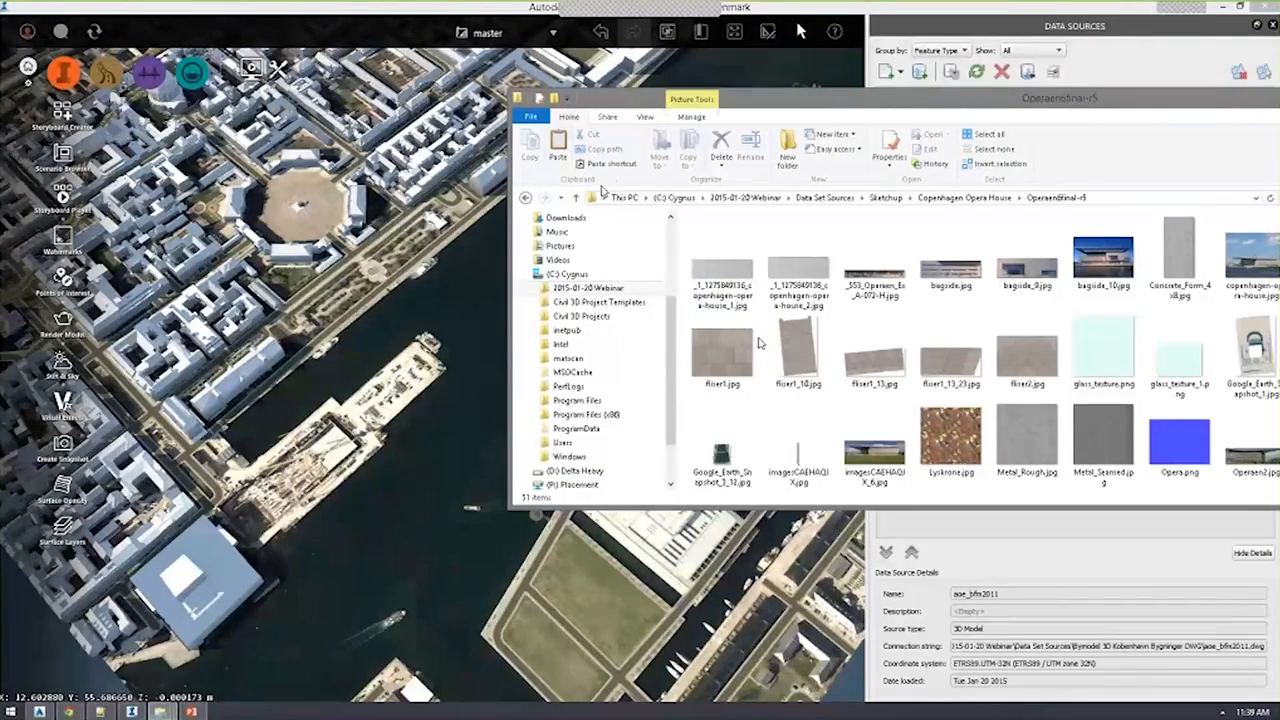
# Add Operaen6final-r5.dae from the Copenhagen Opera House folder to the InfraWorks model as a 3D model data source.
pyautogui.click(526, 198)
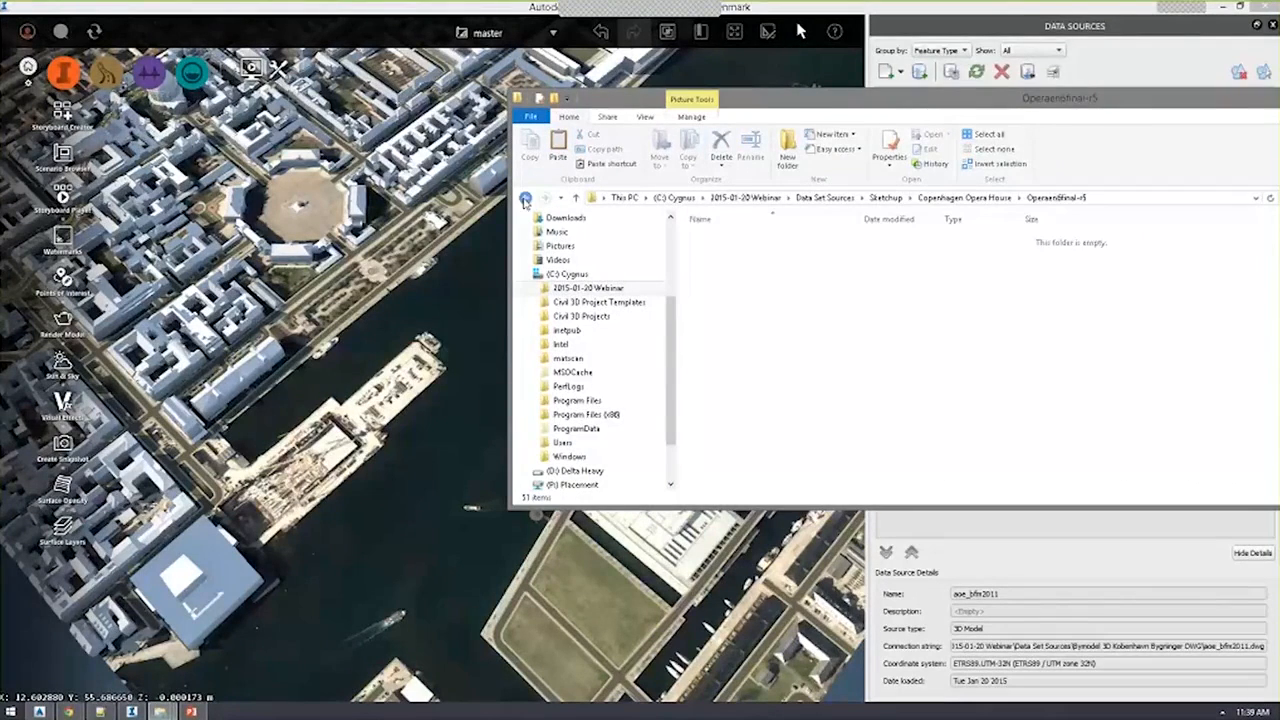
pyautogui.click(1244, 185)
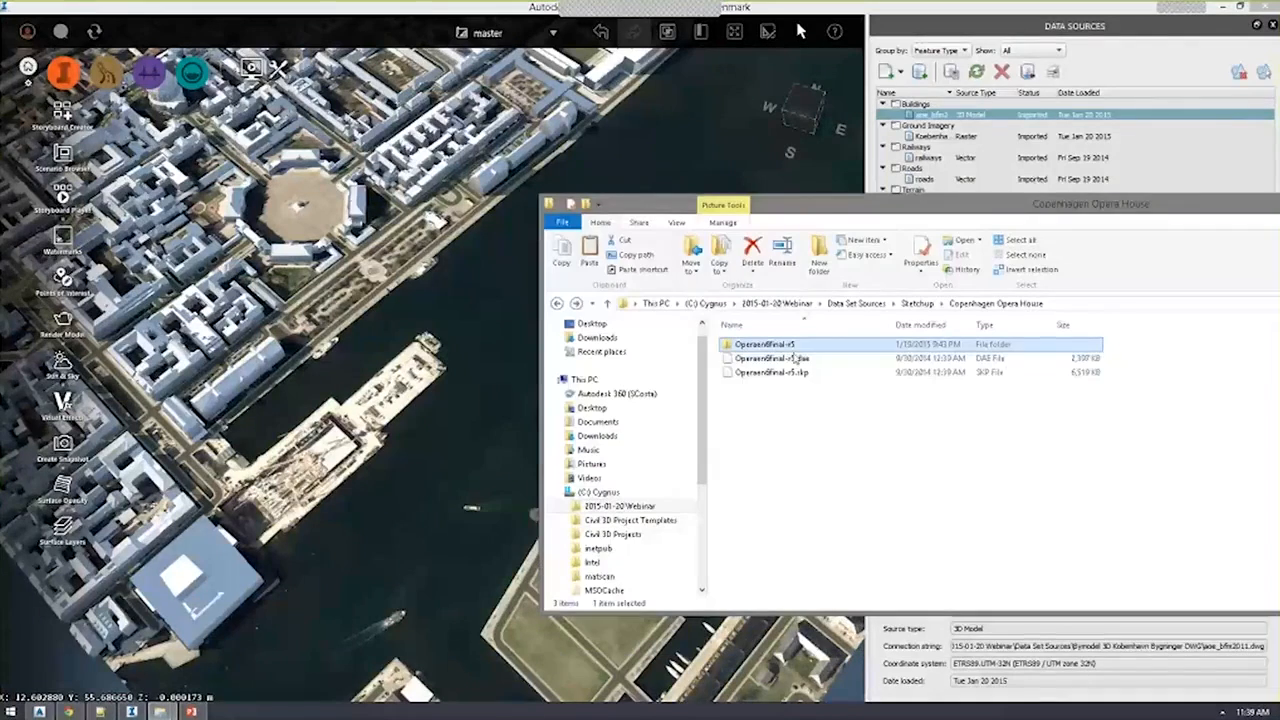
pyautogui.moveTo(760, 361); pyautogui.dragTo(509, 367)
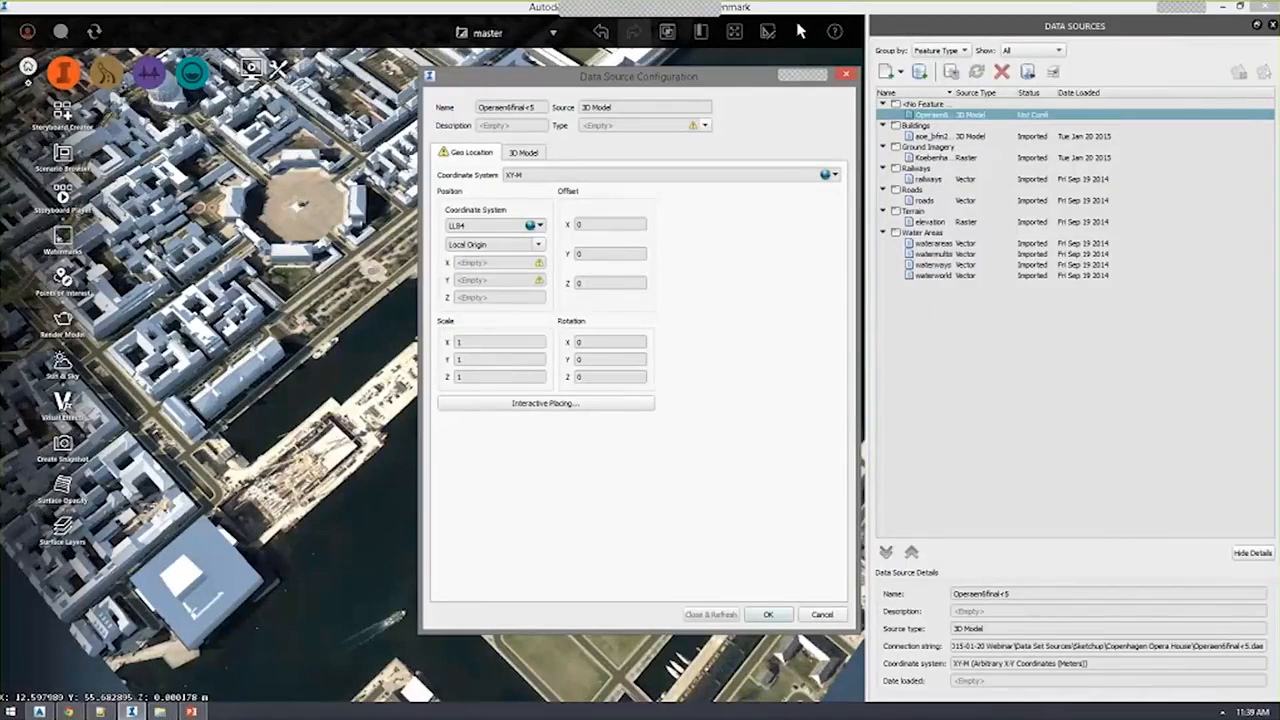
# Inspect the opera house model in the 3D preview and set its data source type to Buildings.
pyautogui.click(525, 152)
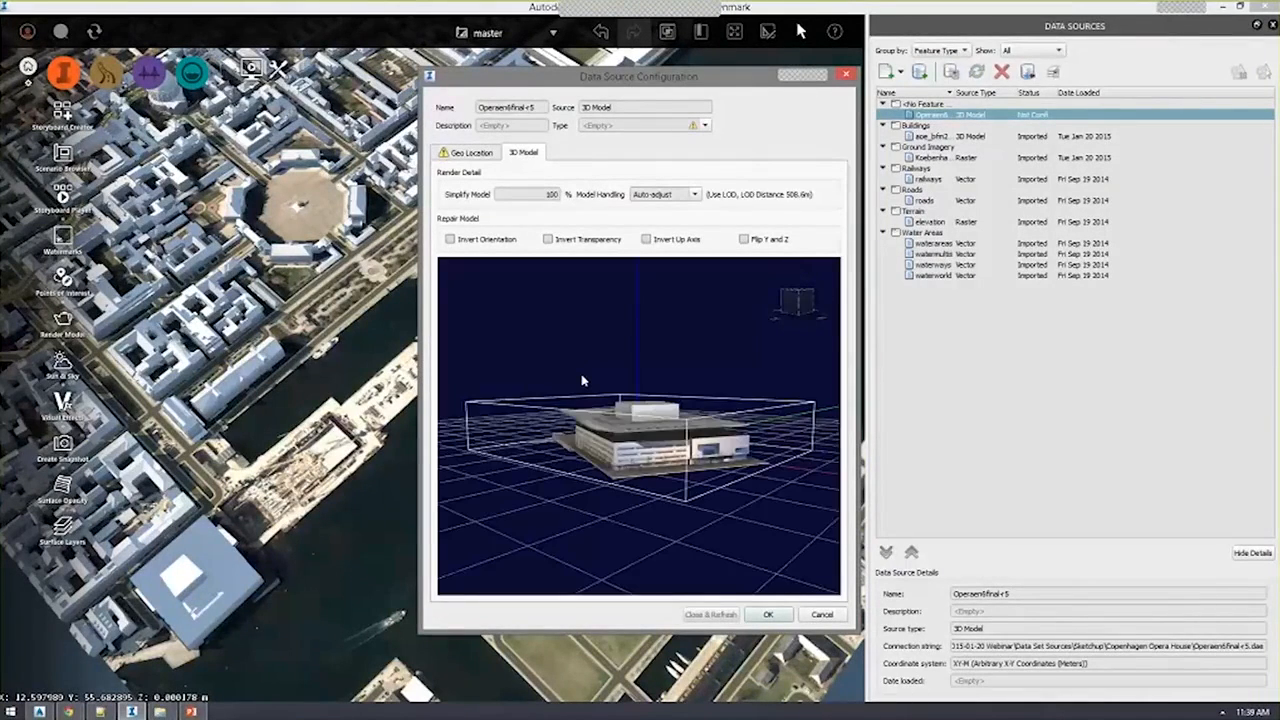
pyautogui.moveTo(645, 455); pyautogui.dragTo(636, 492)
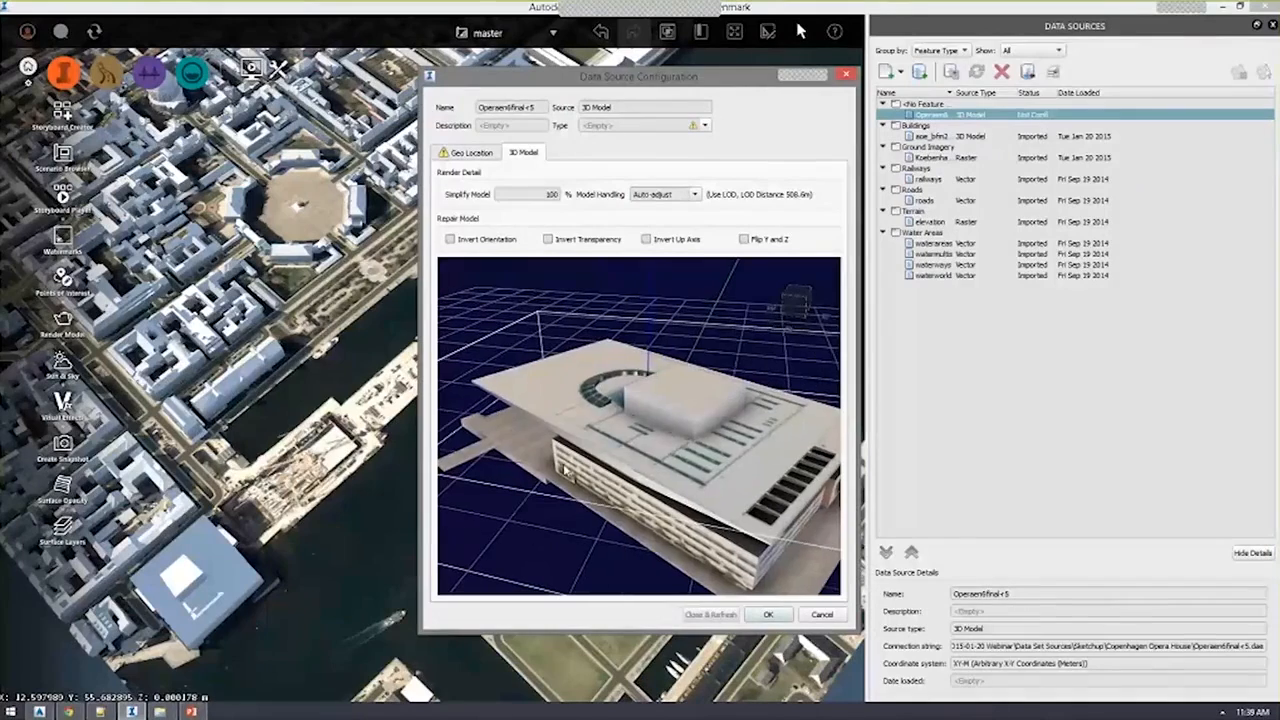
pyautogui.click(705, 126)
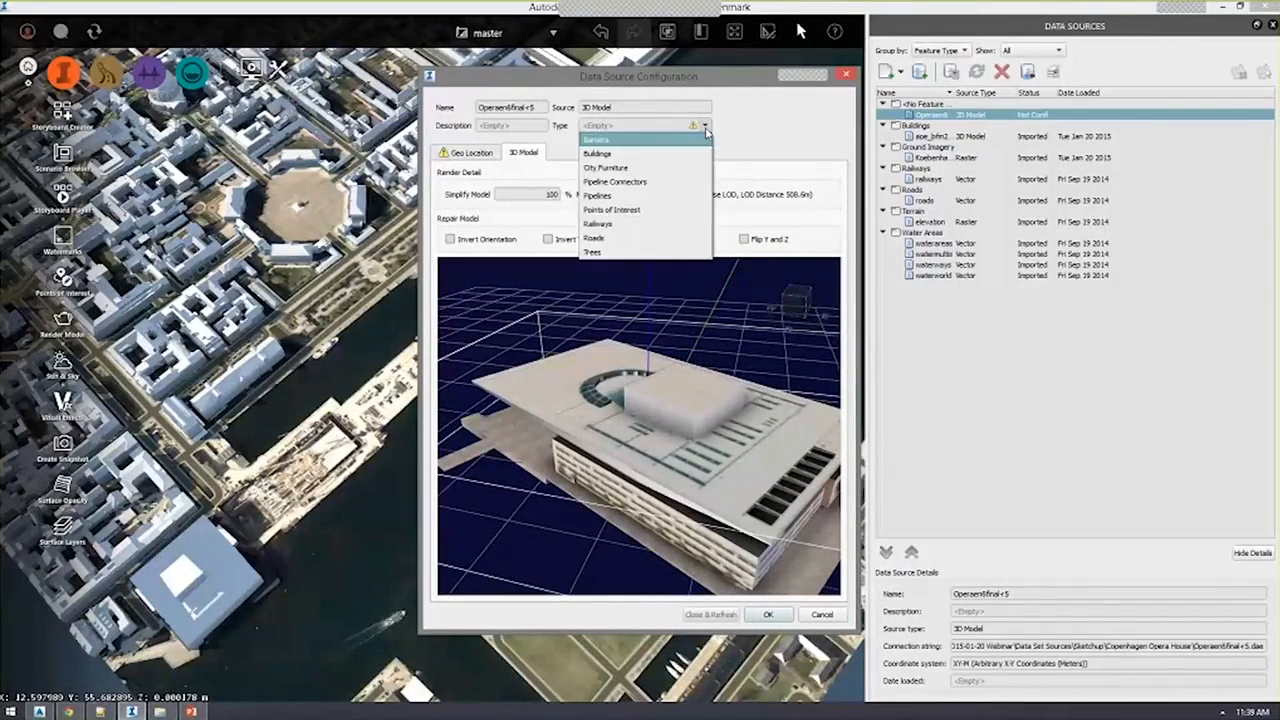
pyautogui.click(676, 155)
# Place the opera house model interactively on its waterfront site across the harbour and refresh its data source into the model.
pyautogui.click(477, 155)
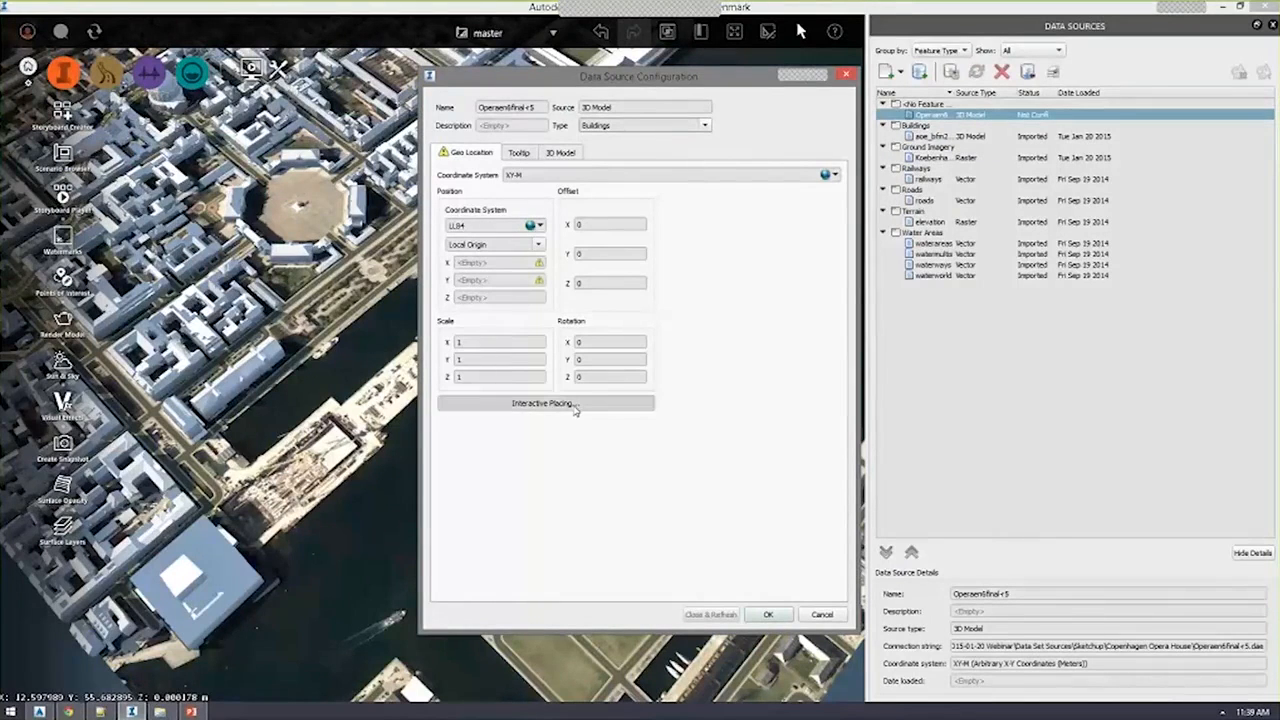
pyautogui.click(541, 403)
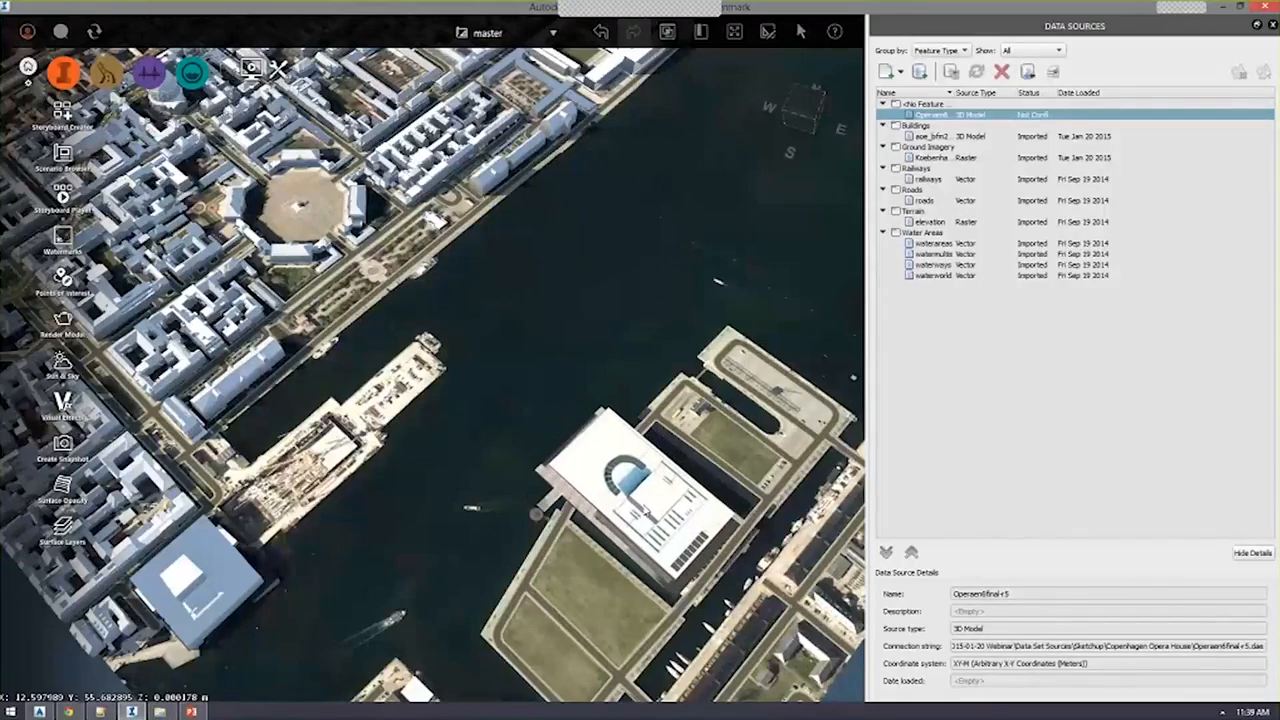
pyautogui.scroll(-2, 648, 508)
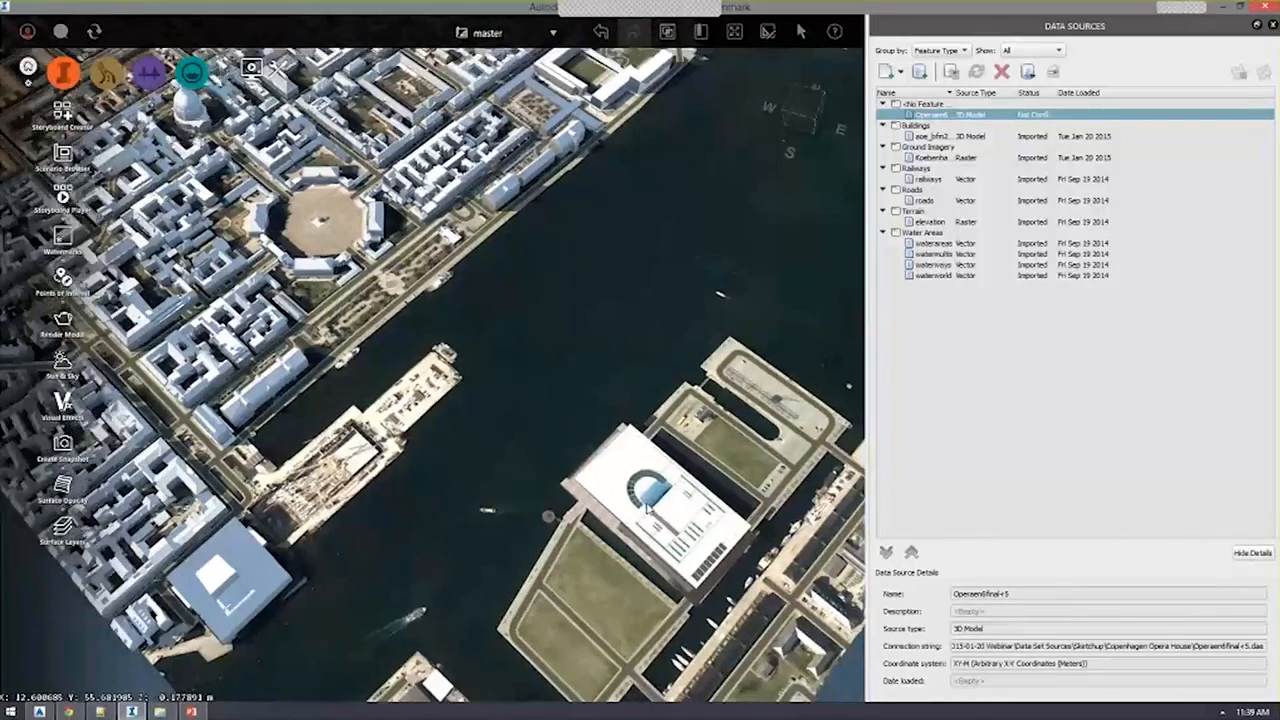
pyautogui.scroll(2, 648, 508)
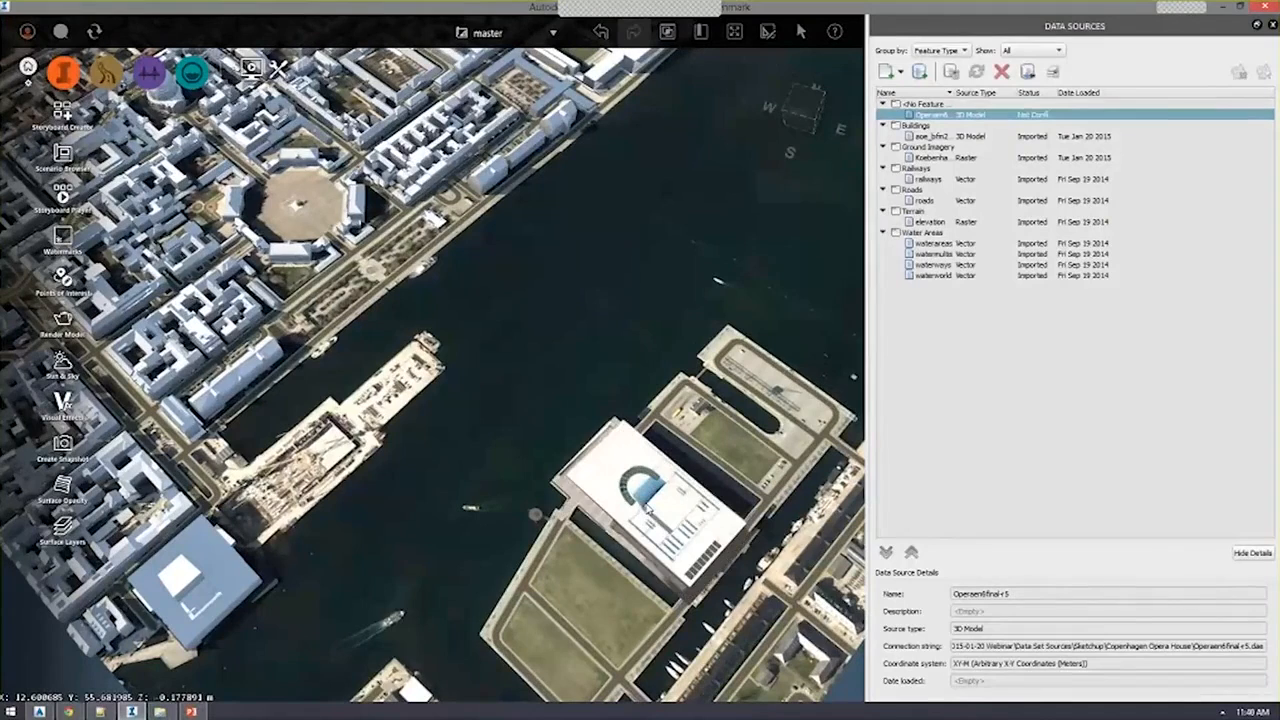
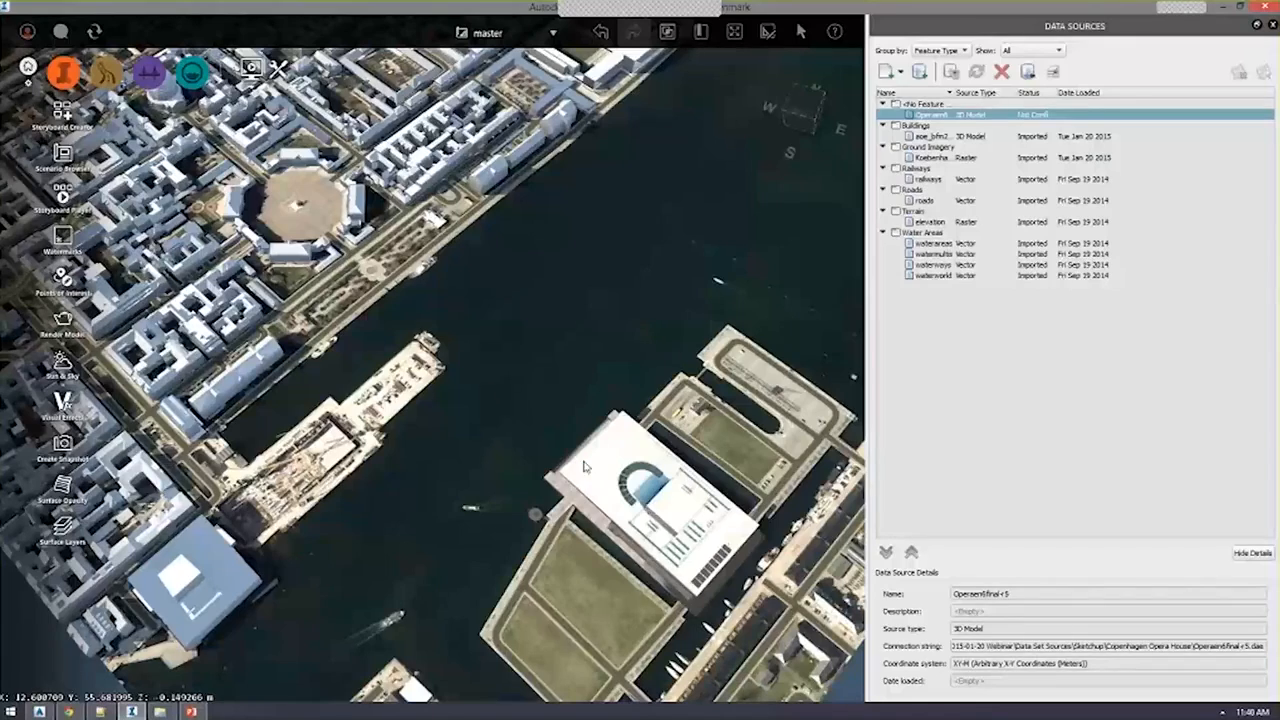
pyautogui.click(648, 508)
pyautogui.click(712, 614)
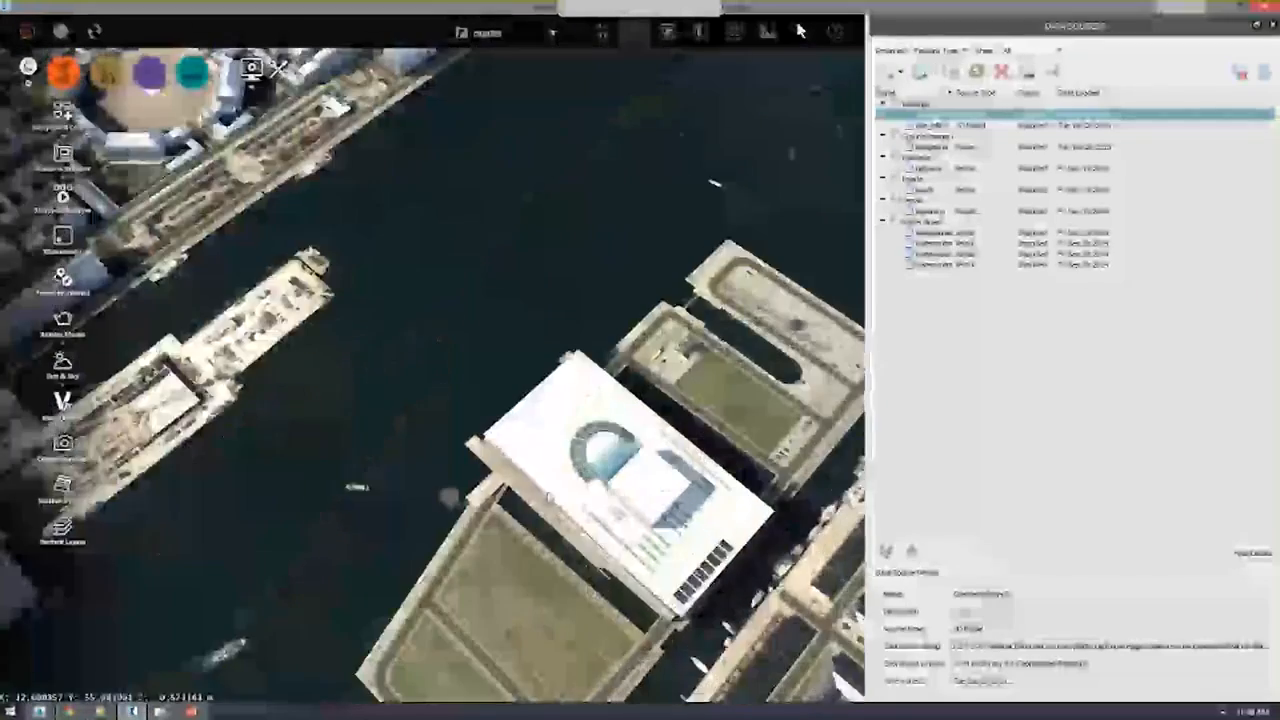
# Examine the placed opera house up close and the streets and gardens by the octagonal square across the harbour.
pyautogui.scroll(2, 548, 497)
pyautogui.moveTo(618, 426); pyautogui.dragTo(378, 240)
pyautogui.scroll(2, 541, 326)
pyautogui.scroll(2, 532, 330)
pyautogui.moveTo(355, 299); pyautogui.dragTo(357, 274)
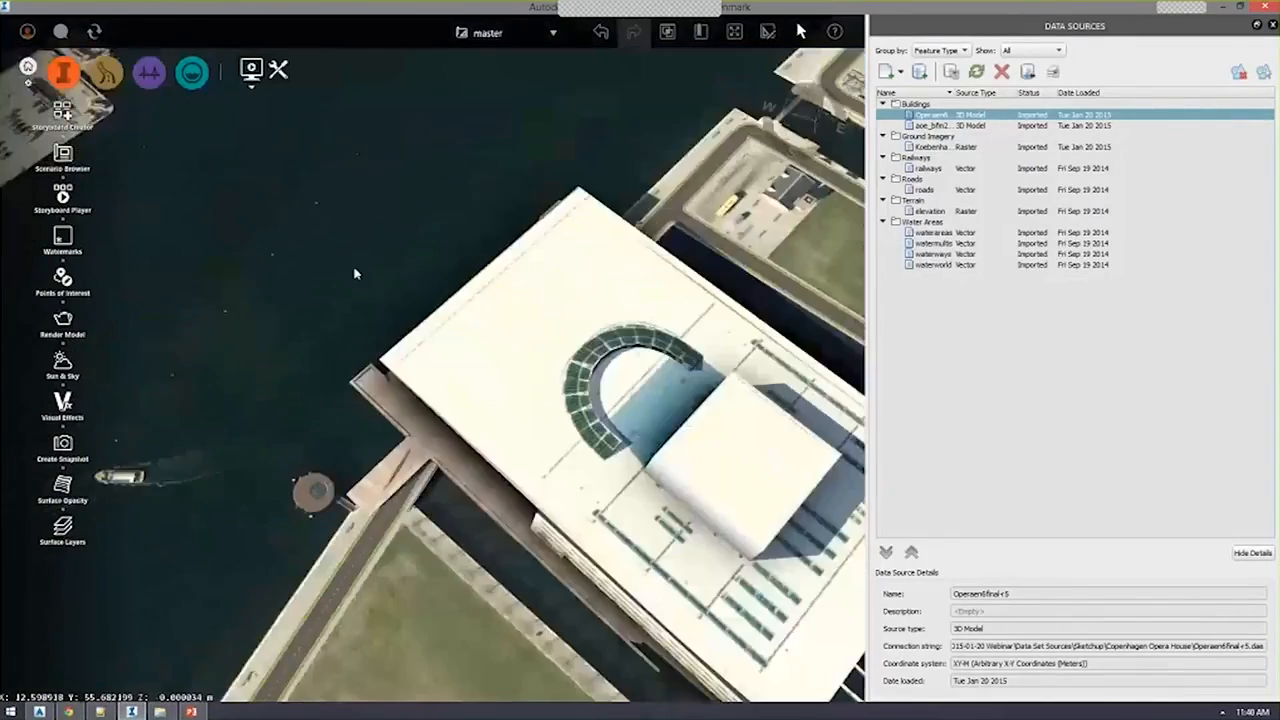
pyautogui.scroll(-2, 357, 274)
pyautogui.moveTo(357, 274); pyautogui.dragTo(640, 495, button='middle')
pyautogui.moveTo(380, 215); pyautogui.dragTo(534, 463, button='middle')
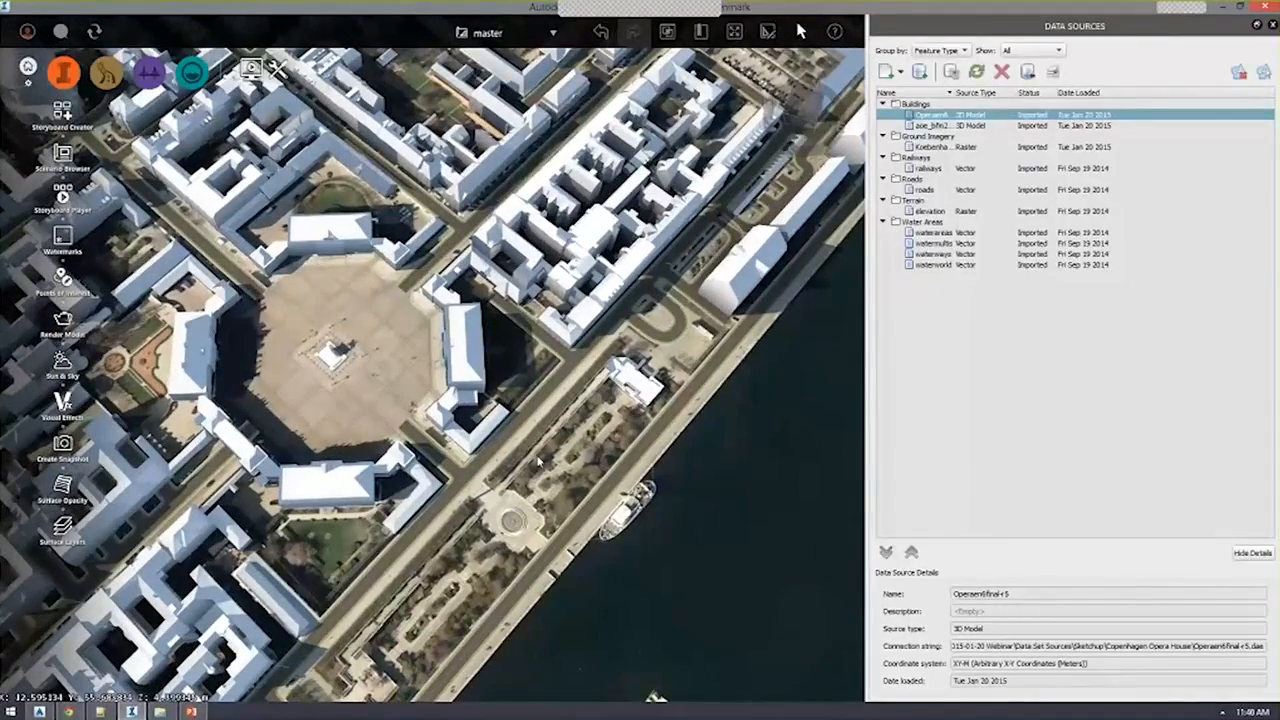
pyautogui.scroll(5, 538, 460)
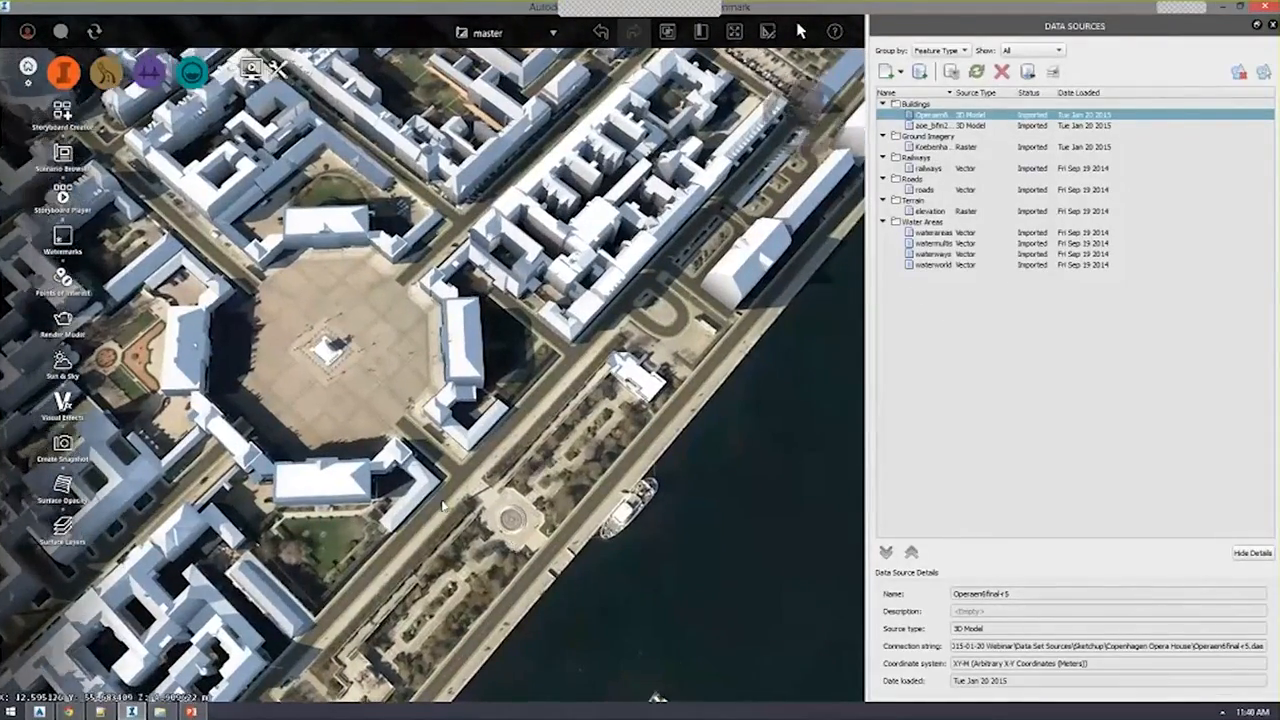
pyautogui.scroll(-1, 498, 485)
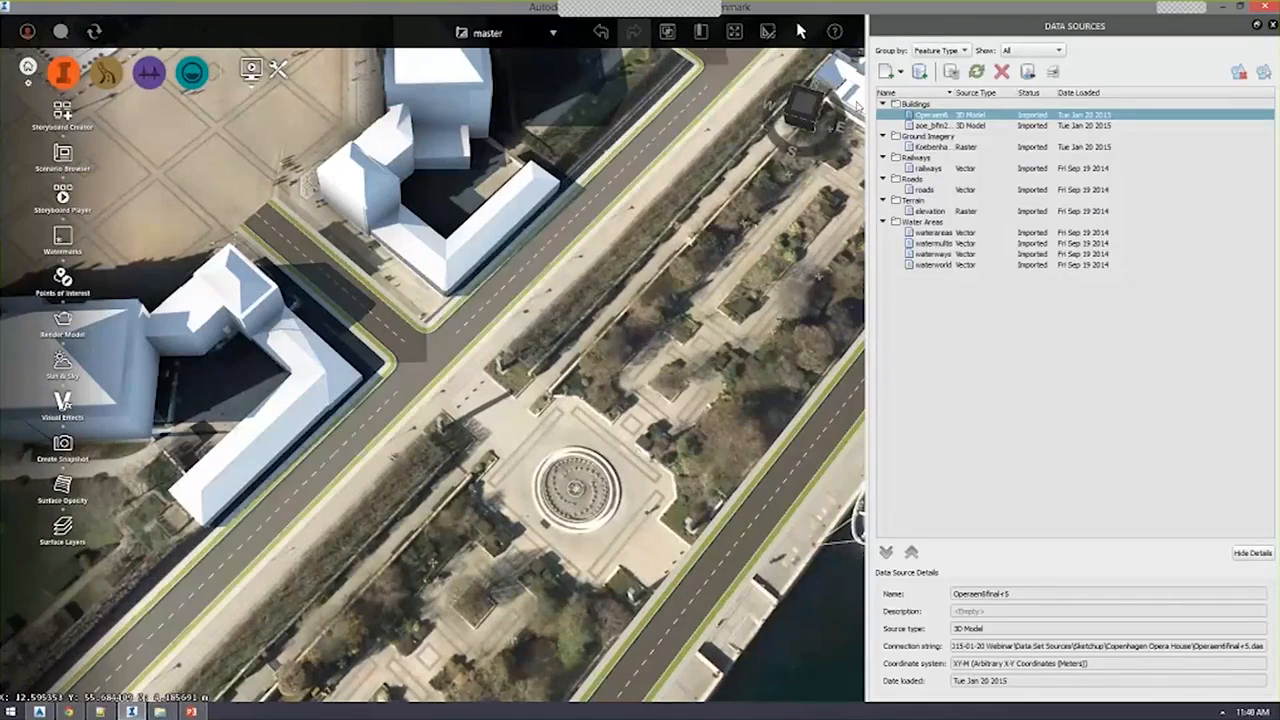
# Add mast.shp from the CopenhagenData Basemap SHP folder to the model as a new data source.
pyautogui.hotkey('alt', 'Tab')
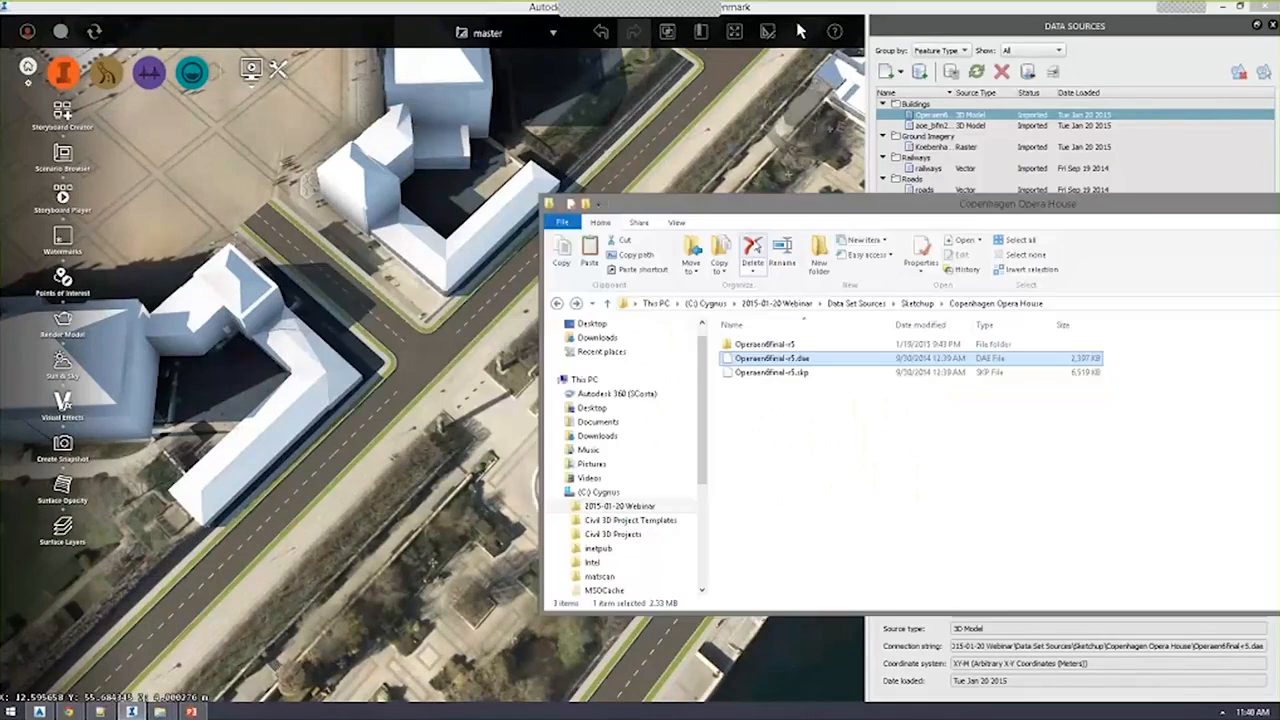
pyautogui.click(850, 303)
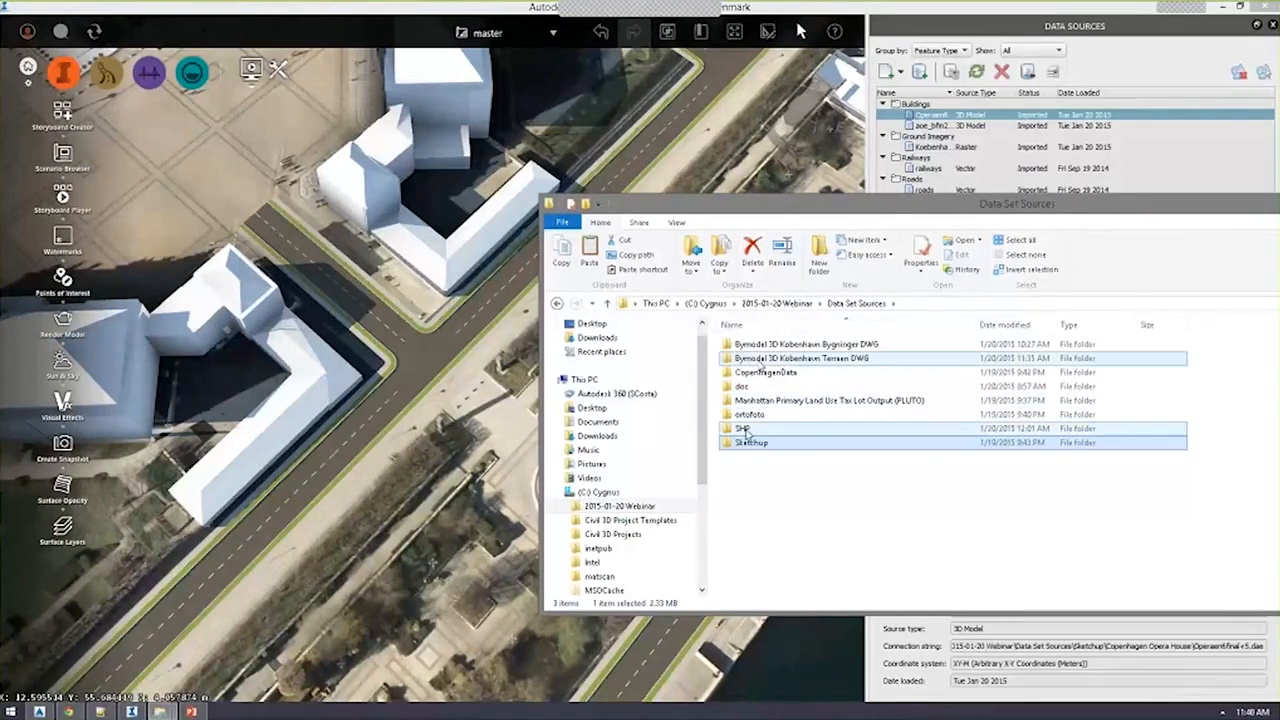
pyautogui.doubleClick(762, 360)
pyautogui.press('BackSpace')
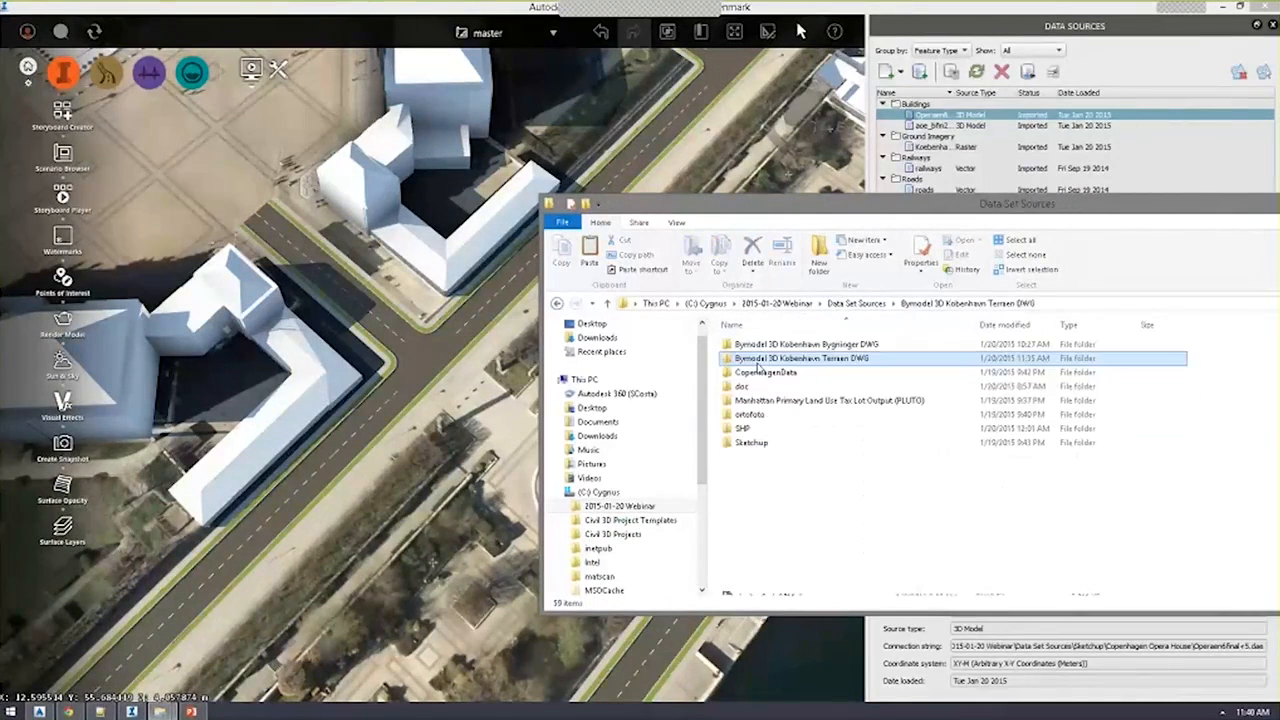
pyautogui.doubleClick(766, 373)
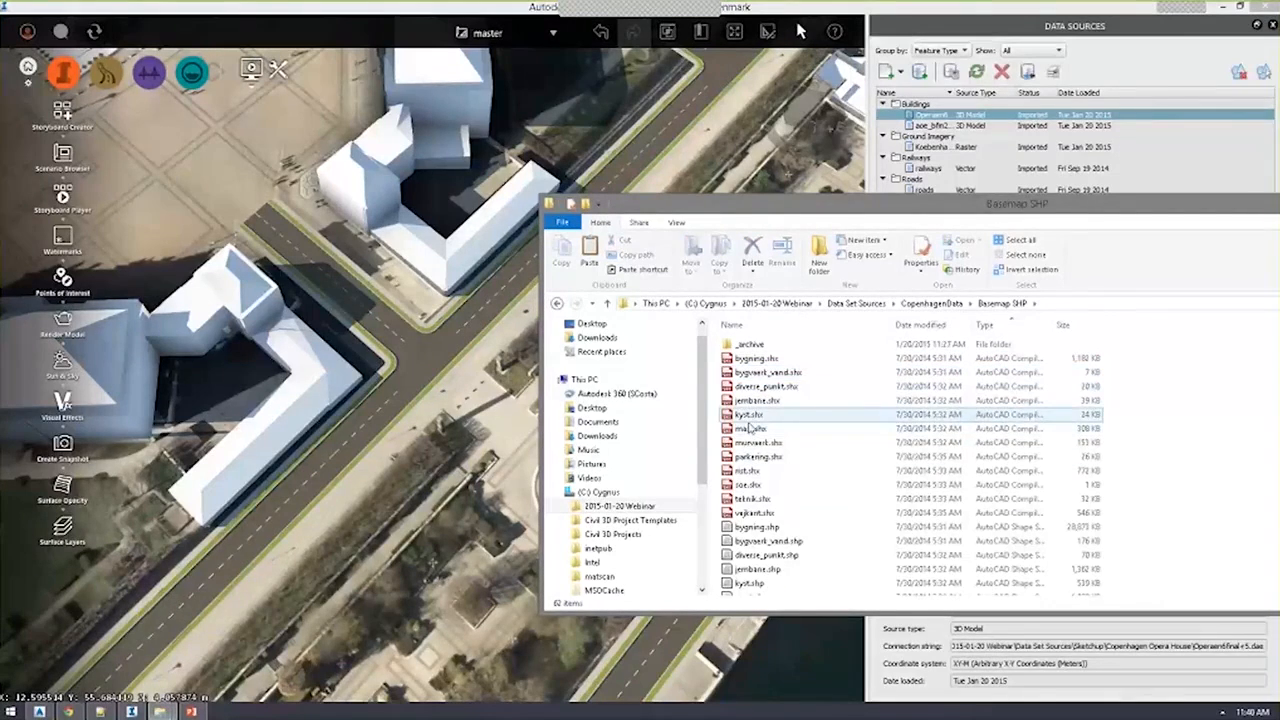
pyautogui.scroll(-3, 780, 470)
pyautogui.moveTo(750, 475); pyautogui.dragTo(362, 467)
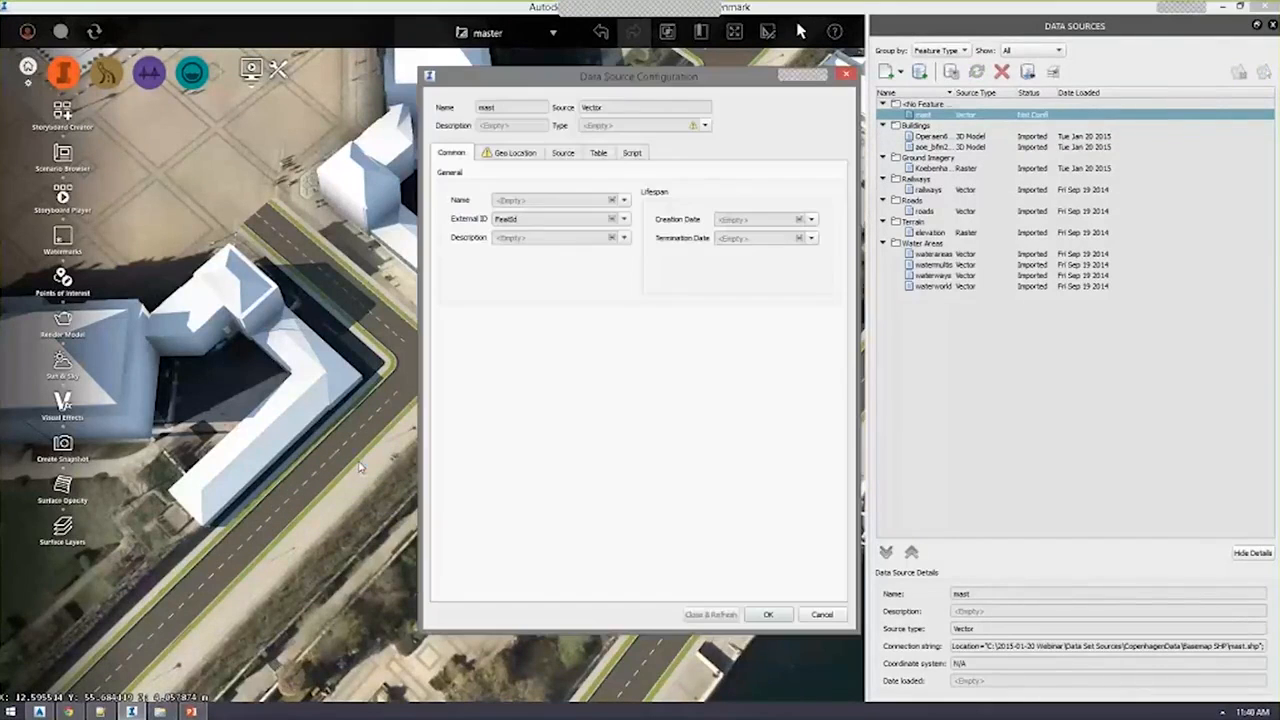
# Set the mast data source's type to City Furniture and its coordinate system to ETRS89.UTM-32N.
pyautogui.click(706, 125)
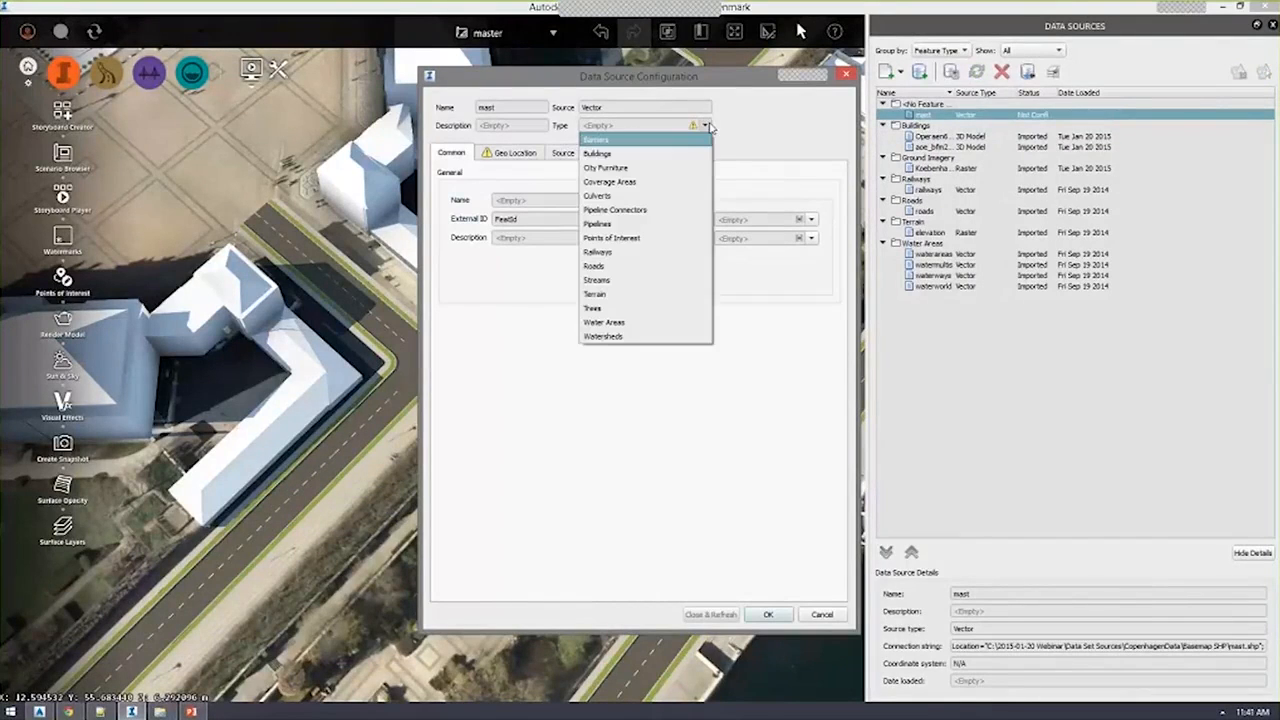
pyautogui.click(656, 168)
pyautogui.moveTo(652, 130); pyautogui.dragTo(521, 116)
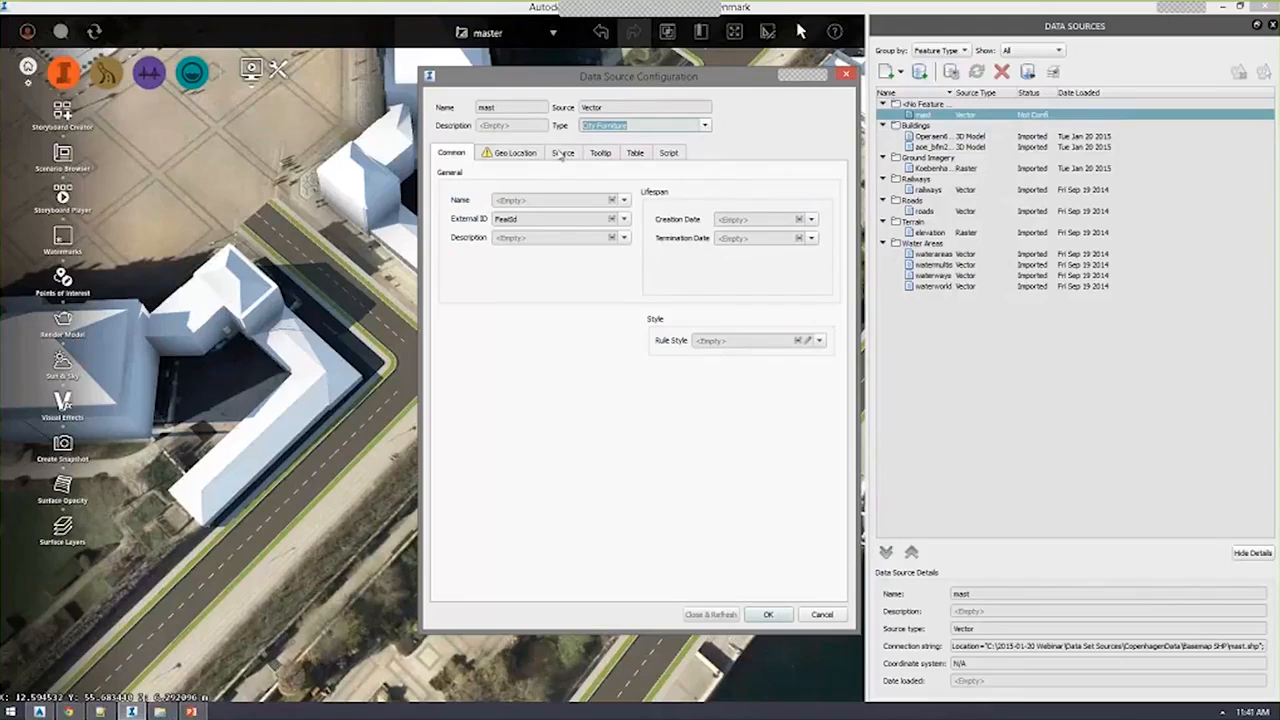
pyautogui.click(531, 155)
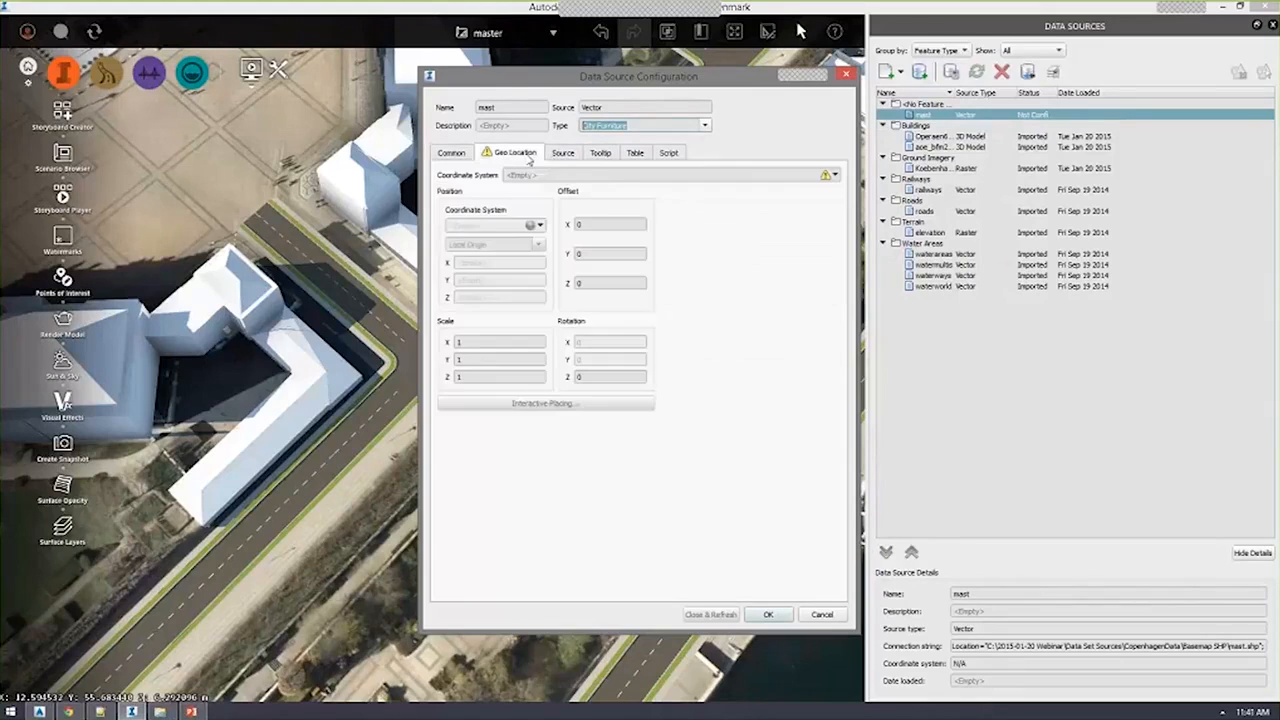
pyautogui.click(834, 175)
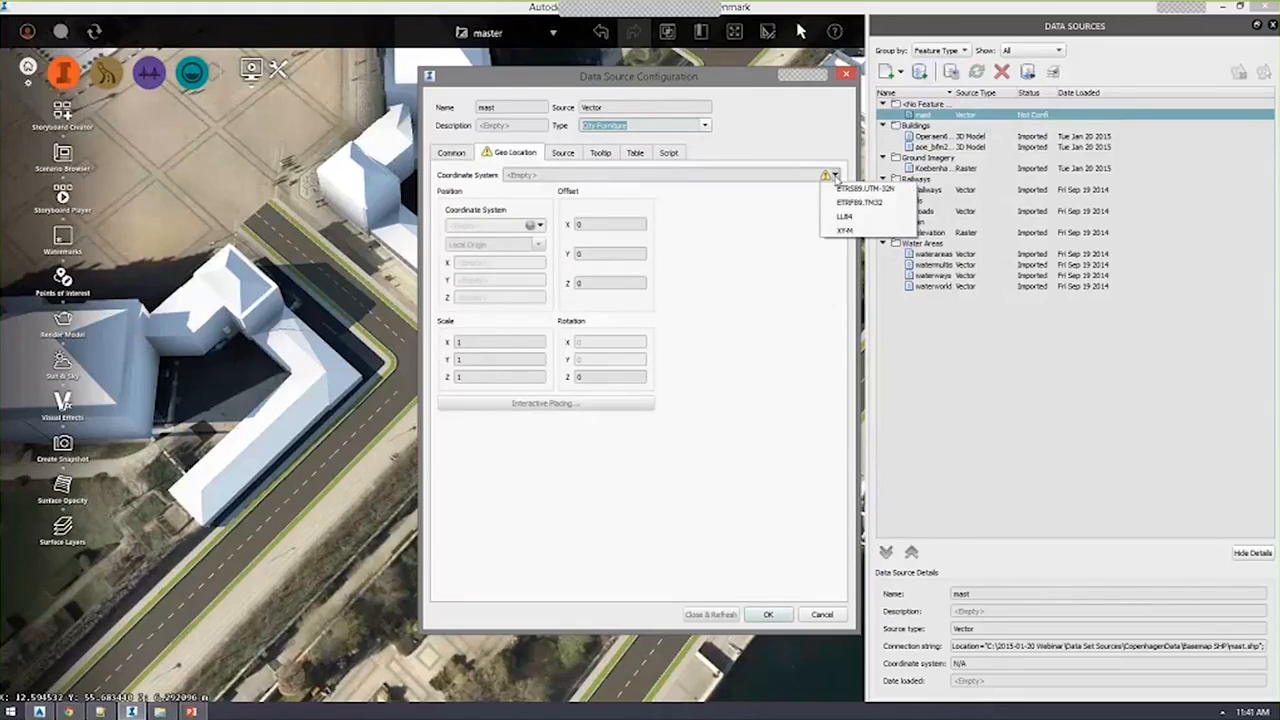
pyautogui.click(848, 186)
# Set the mast data source's draping option to Drape.
pyautogui.click(549, 151)
pyautogui.click(521, 225)
pyautogui.click(505, 251)
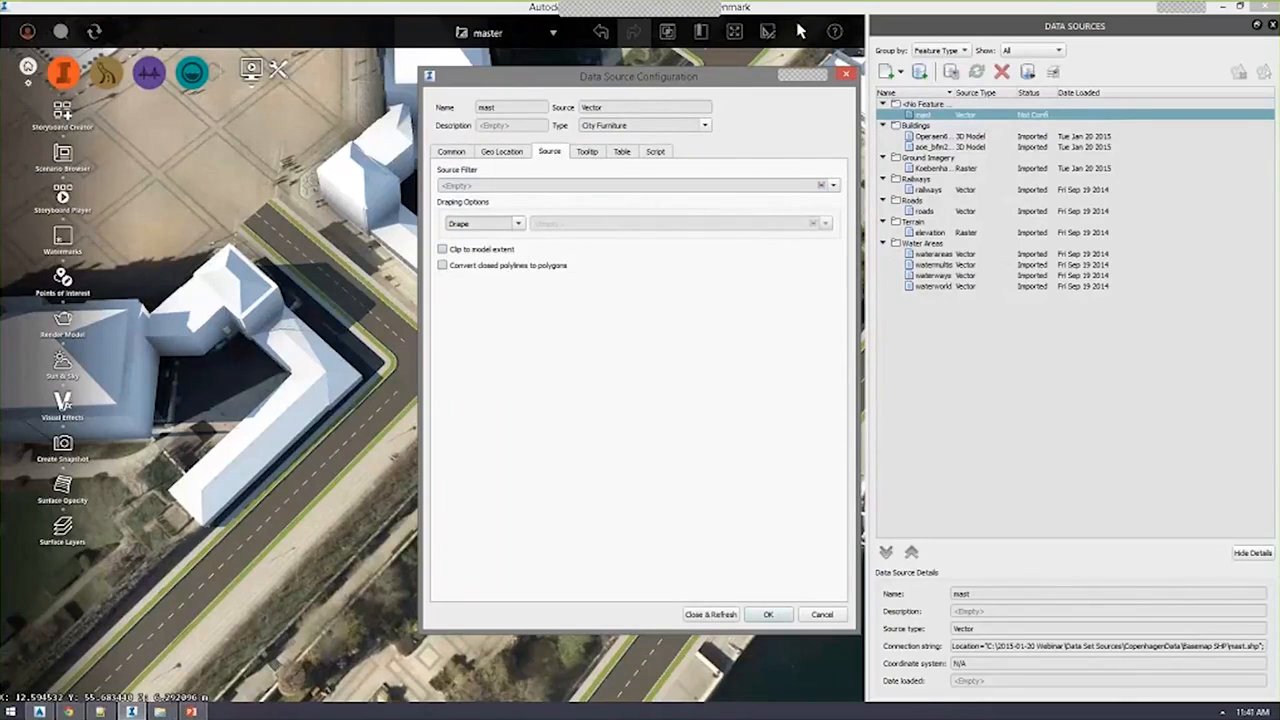
# Assign the Street Light w_1 Bulb style from the 3D Model/City Furniture catalog as the mast source's rule style.
pyautogui.click(451, 152)
pyautogui.click(809, 340)
pyautogui.scroll(-4, 754, 318)
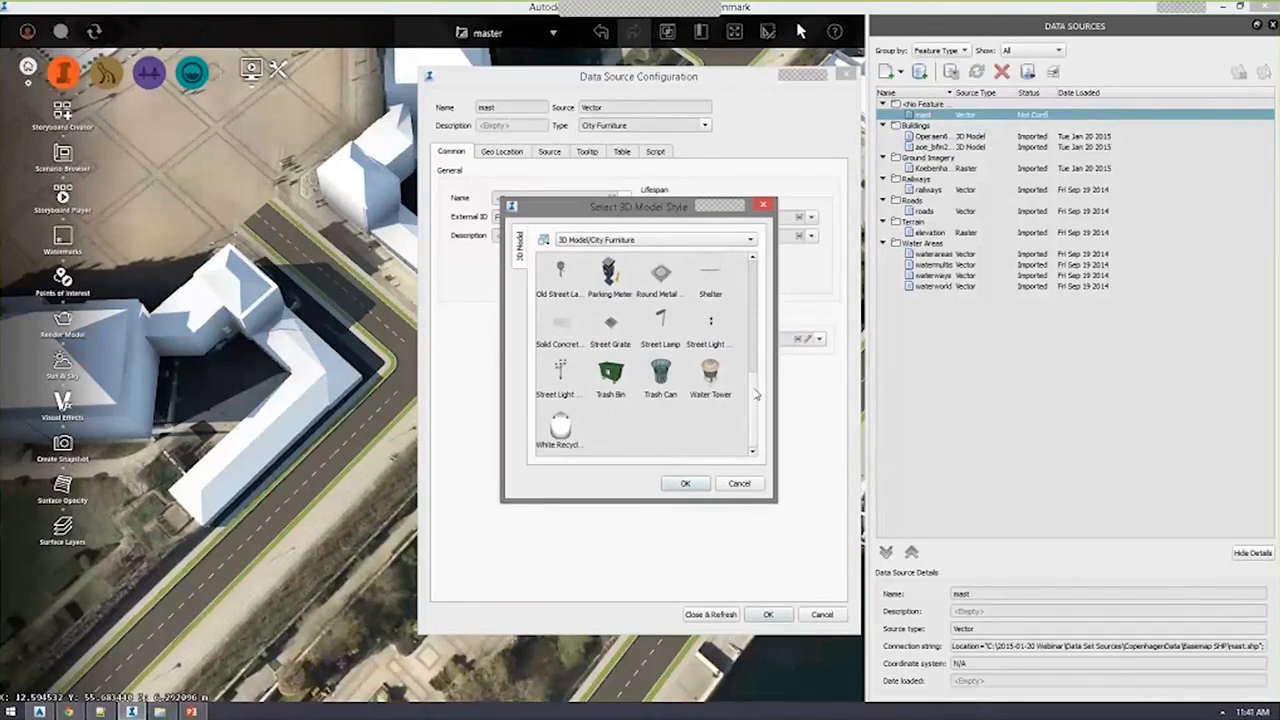
pyautogui.click(710, 320)
pyautogui.moveTo(776, 498); pyautogui.dragTo(778, 502)
pyautogui.moveTo(800, 572); pyautogui.dragTo(804, 578)
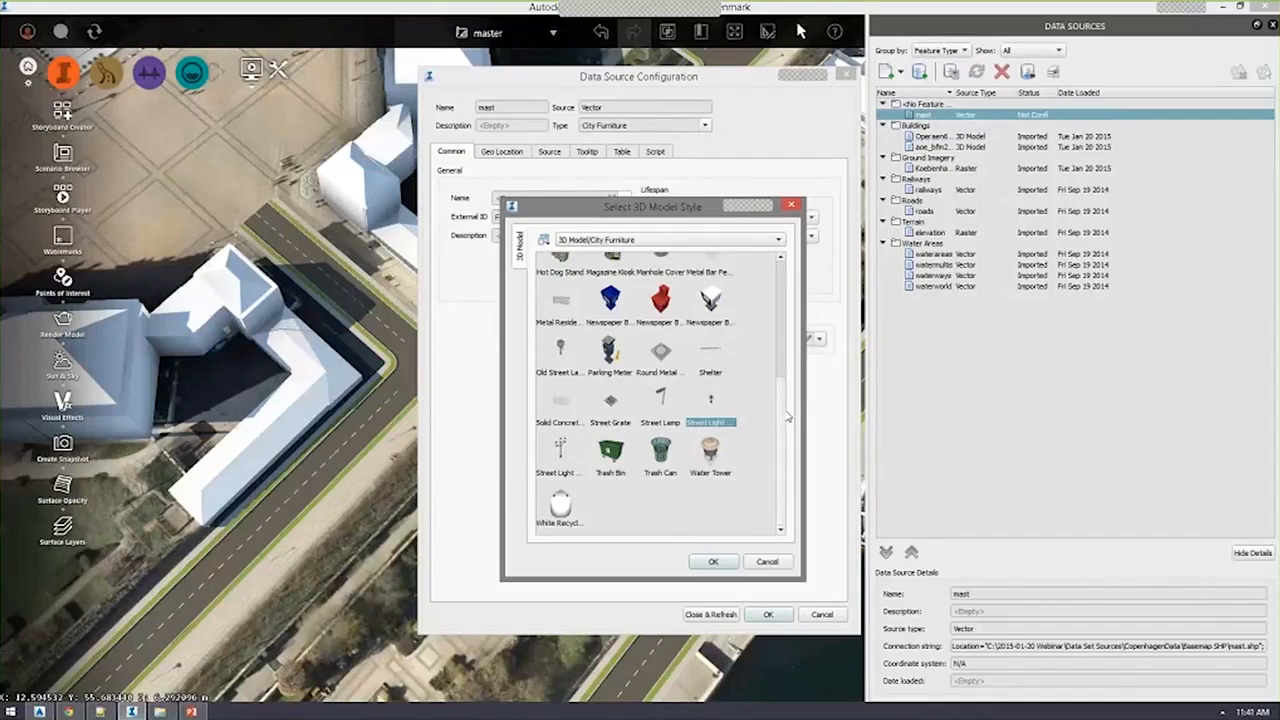
pyautogui.moveTo(786, 411); pyautogui.dragTo(783, 396)
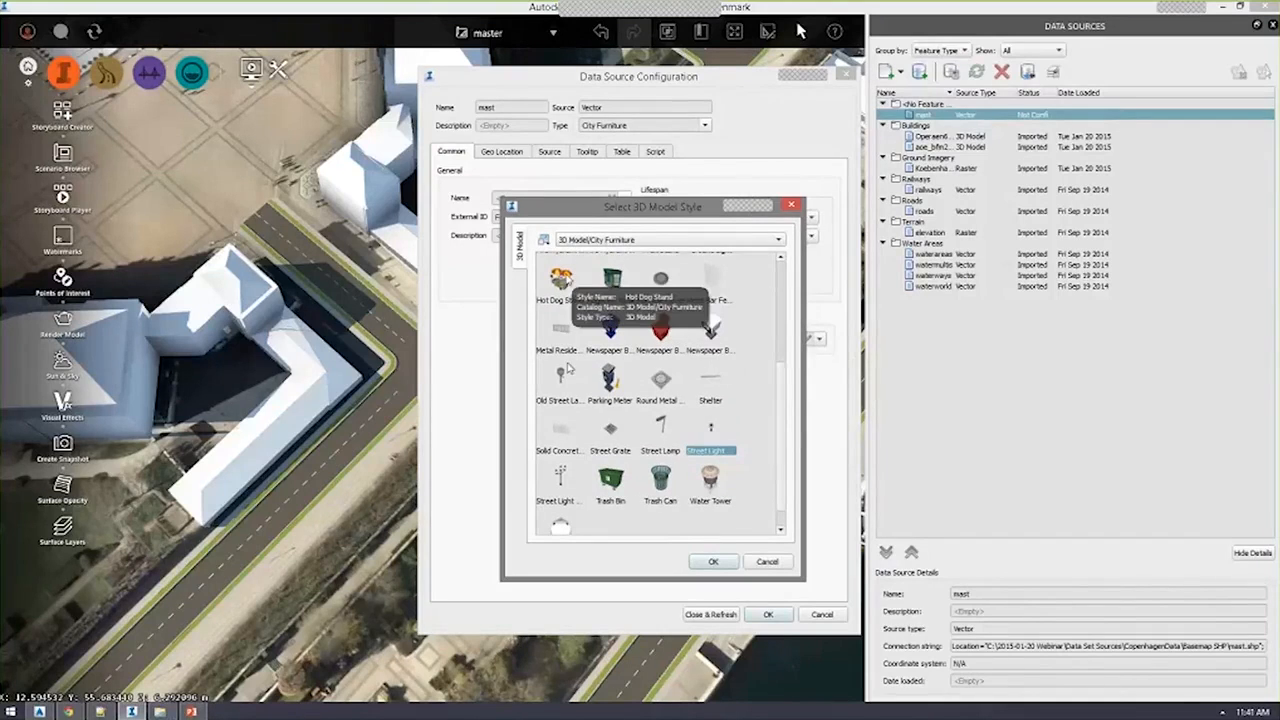
pyautogui.click(578, 488)
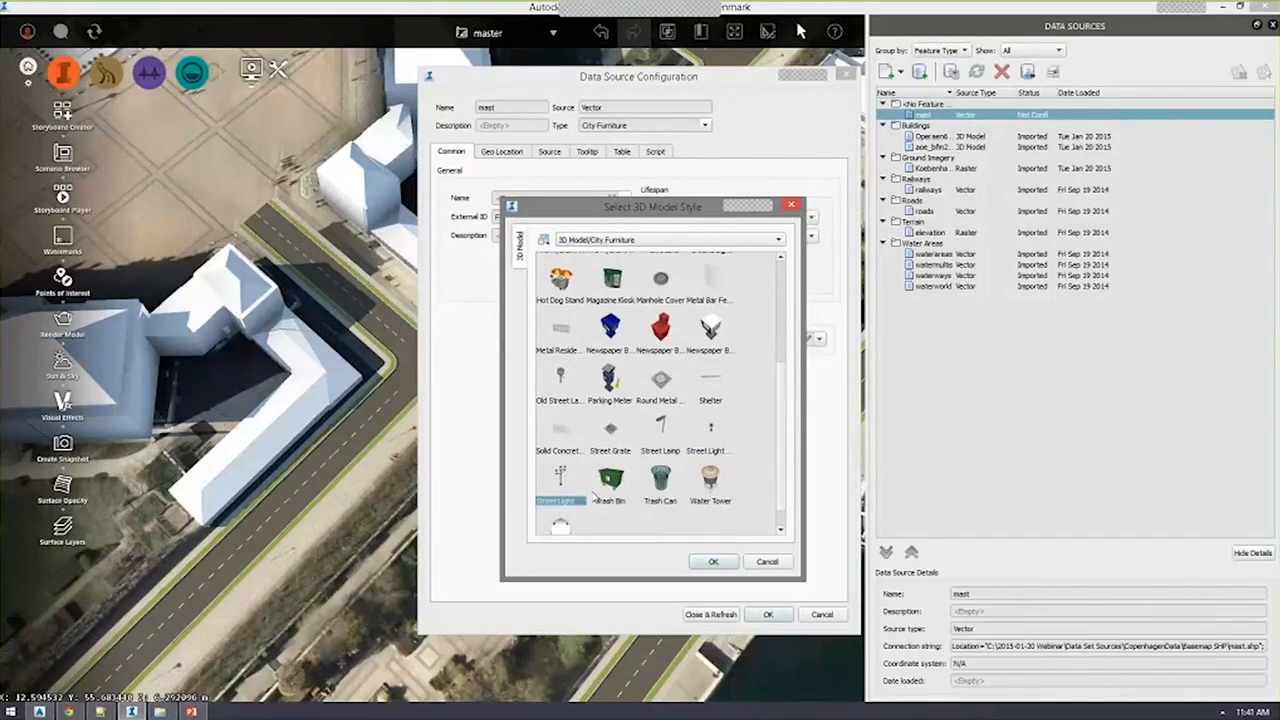
pyautogui.click(711, 431)
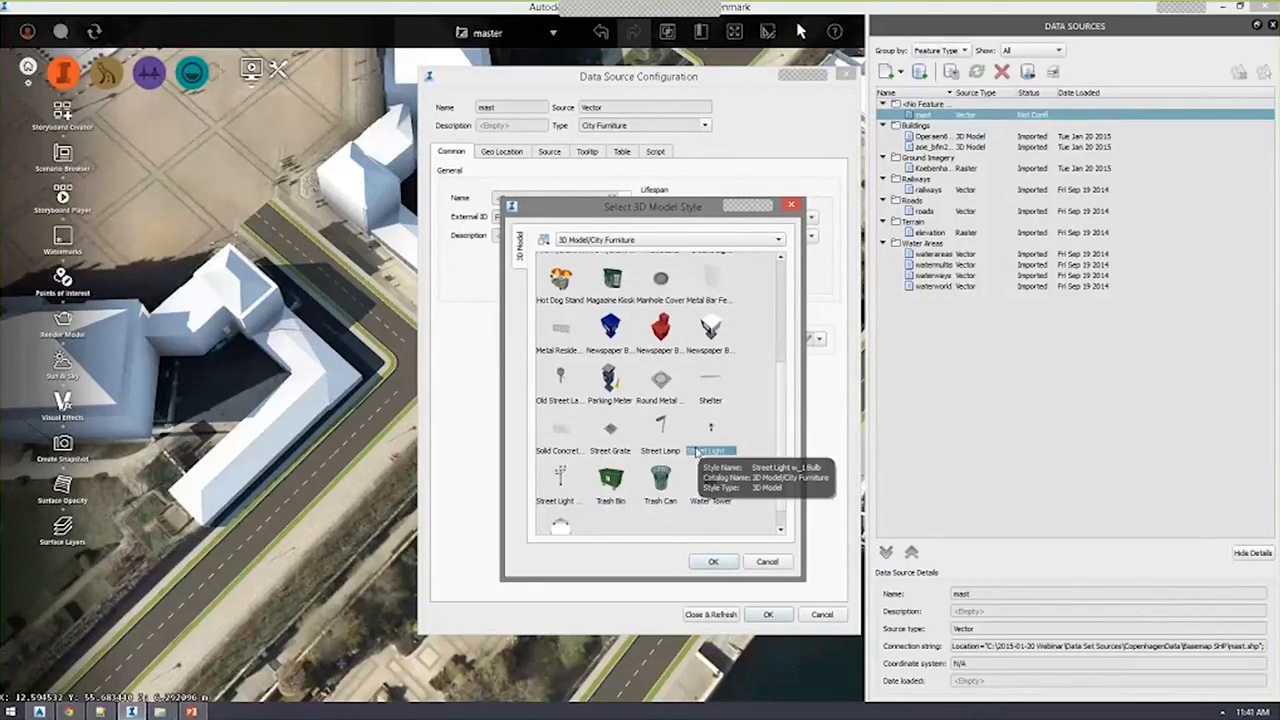
pyautogui.click(782, 529)
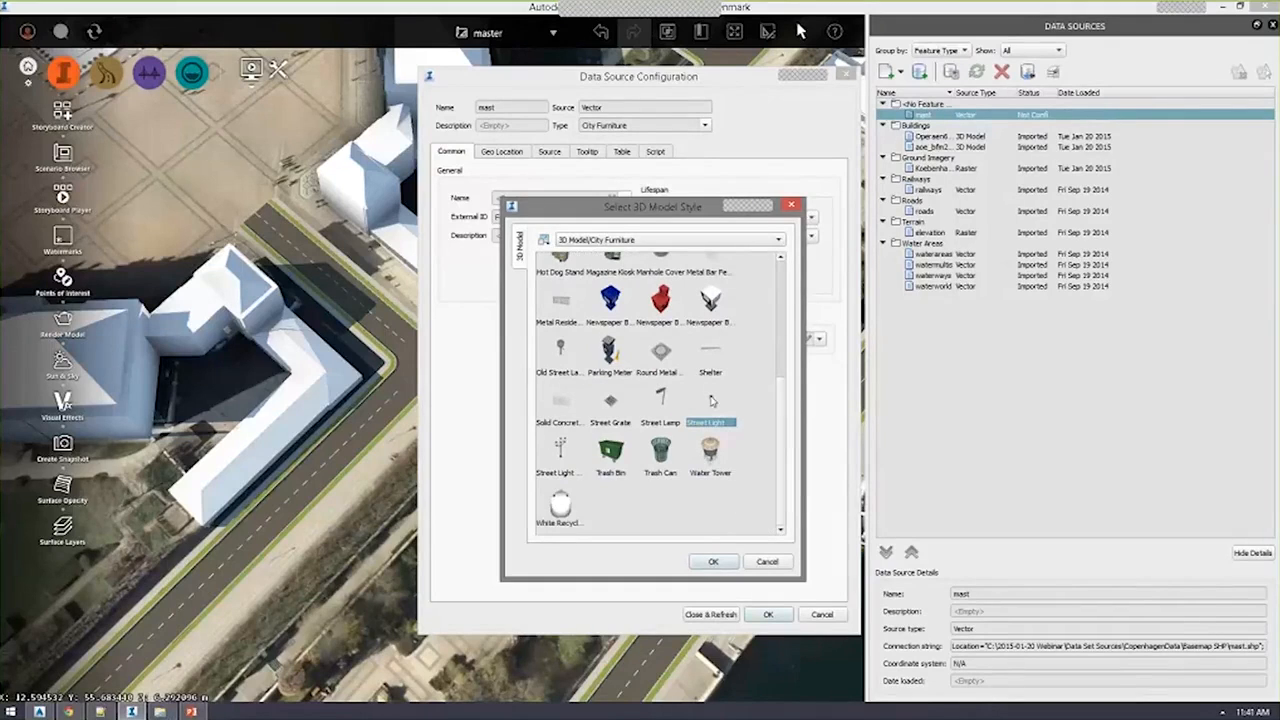
pyautogui.click(714, 560)
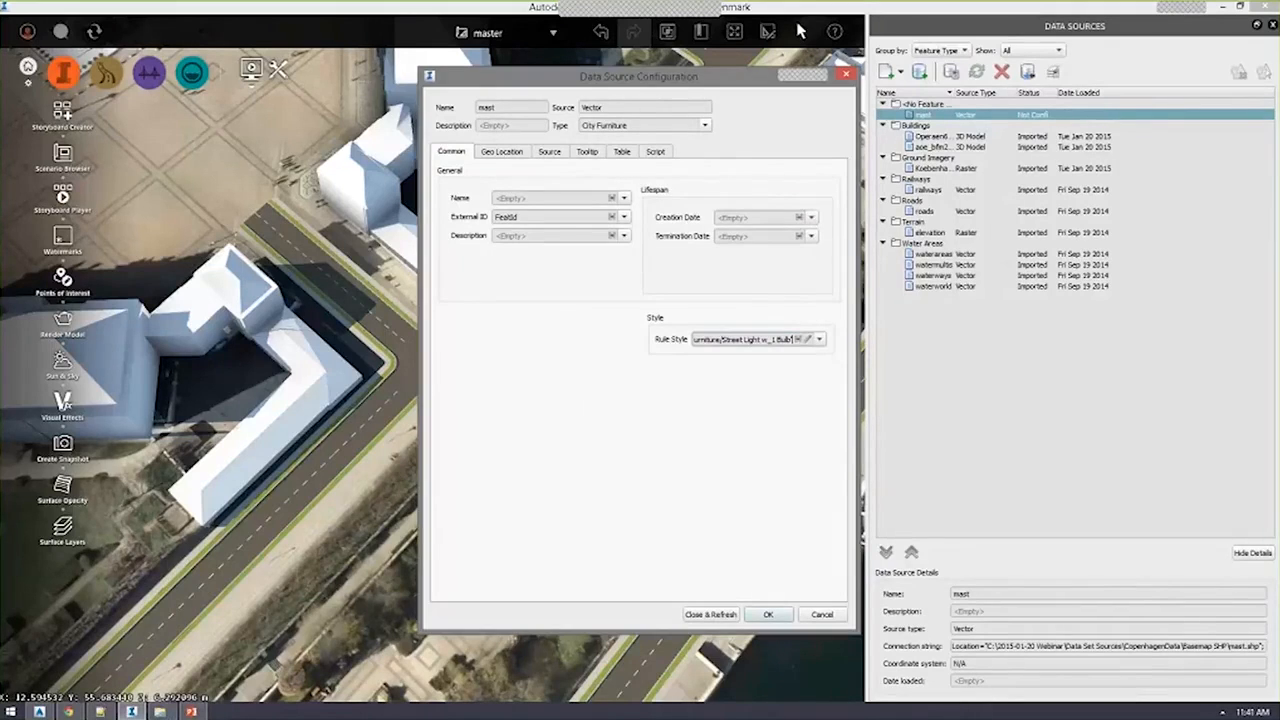
# Close and refresh the configured mast data source to import its street lights into the model.
pyautogui.click(710, 614)
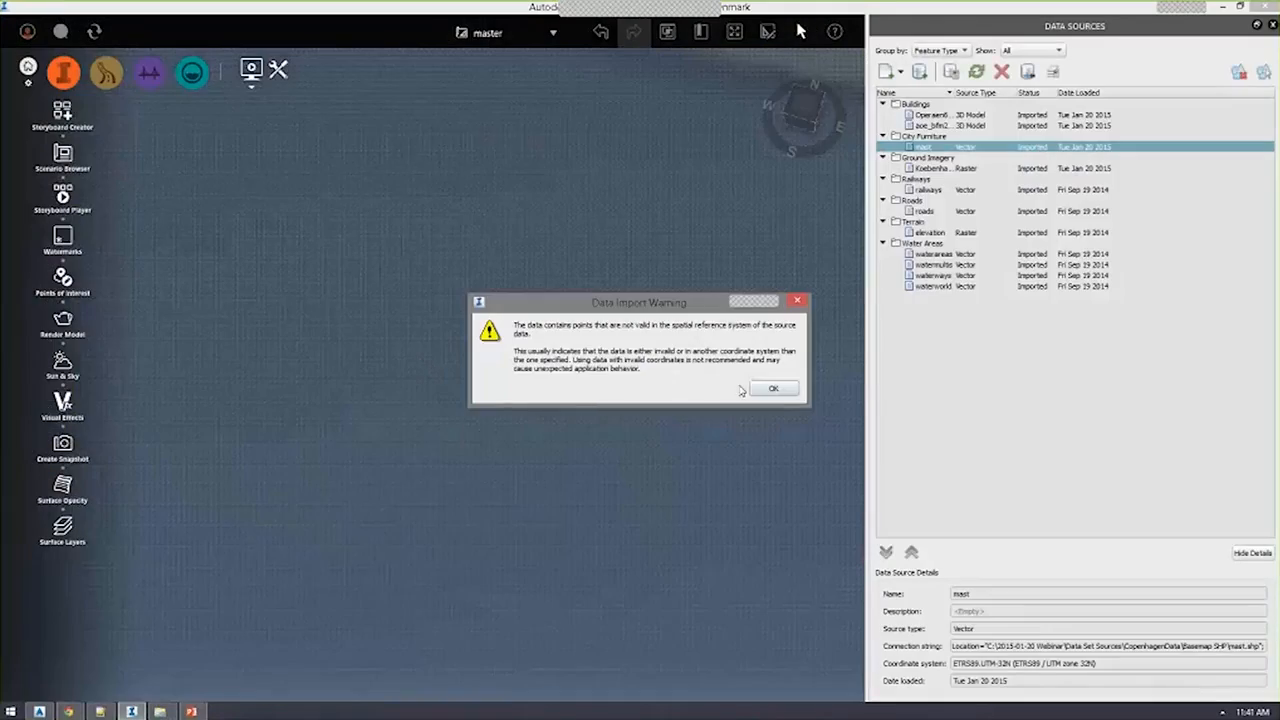
pyautogui.click(773, 388)
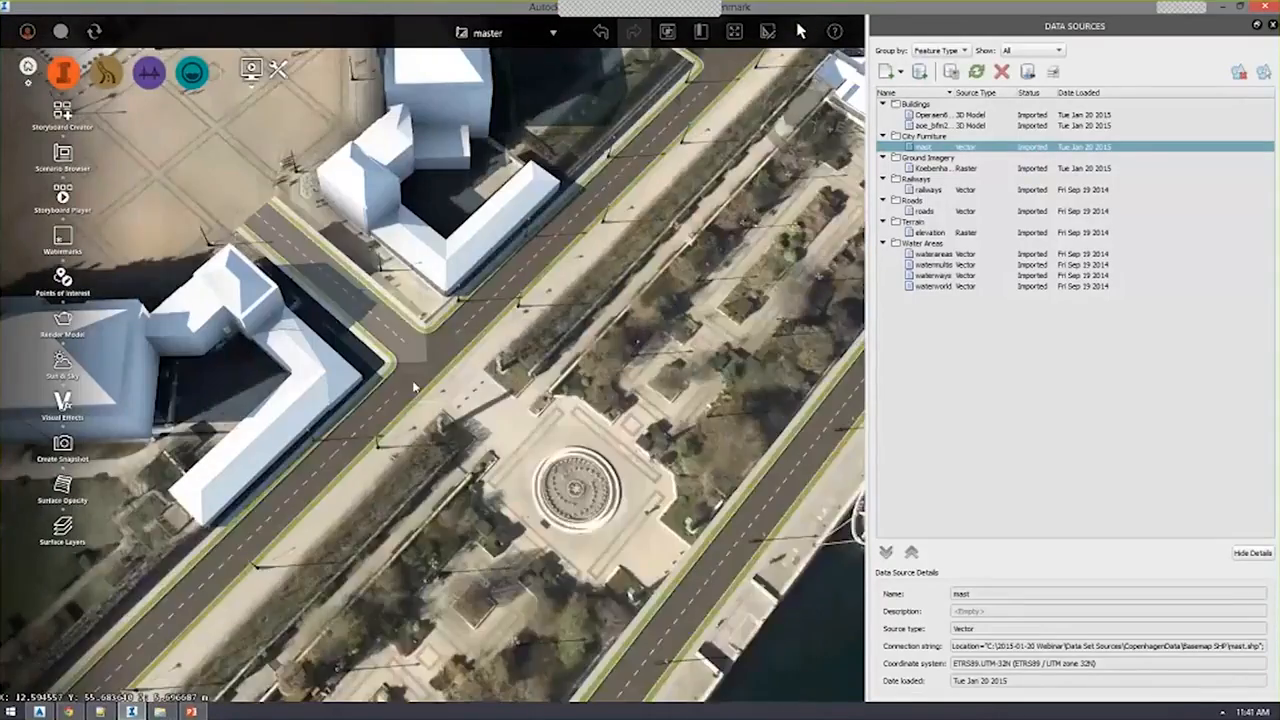
pyautogui.scroll(5, 414, 388)
# Switch to Drawing5.dwg in AutoCAD Civil 3D and examine the base map around the street by building 45B.
pyautogui.hotkey('alt', 'Tab')
pyautogui.hotkey('alt', 'Tab')
pyautogui.hotkey('alt', 'Tab')
pyautogui.hotkey('alt', 'Tab')
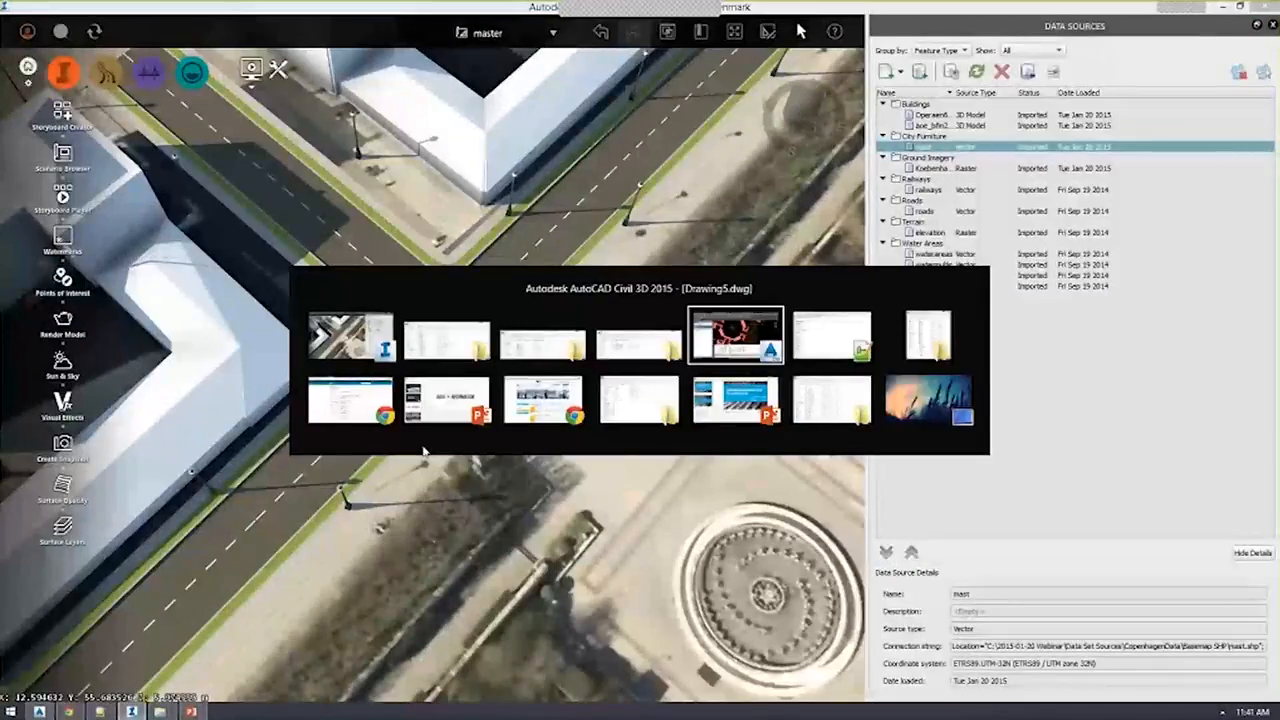
pyautogui.scroll(5, 783, 321)
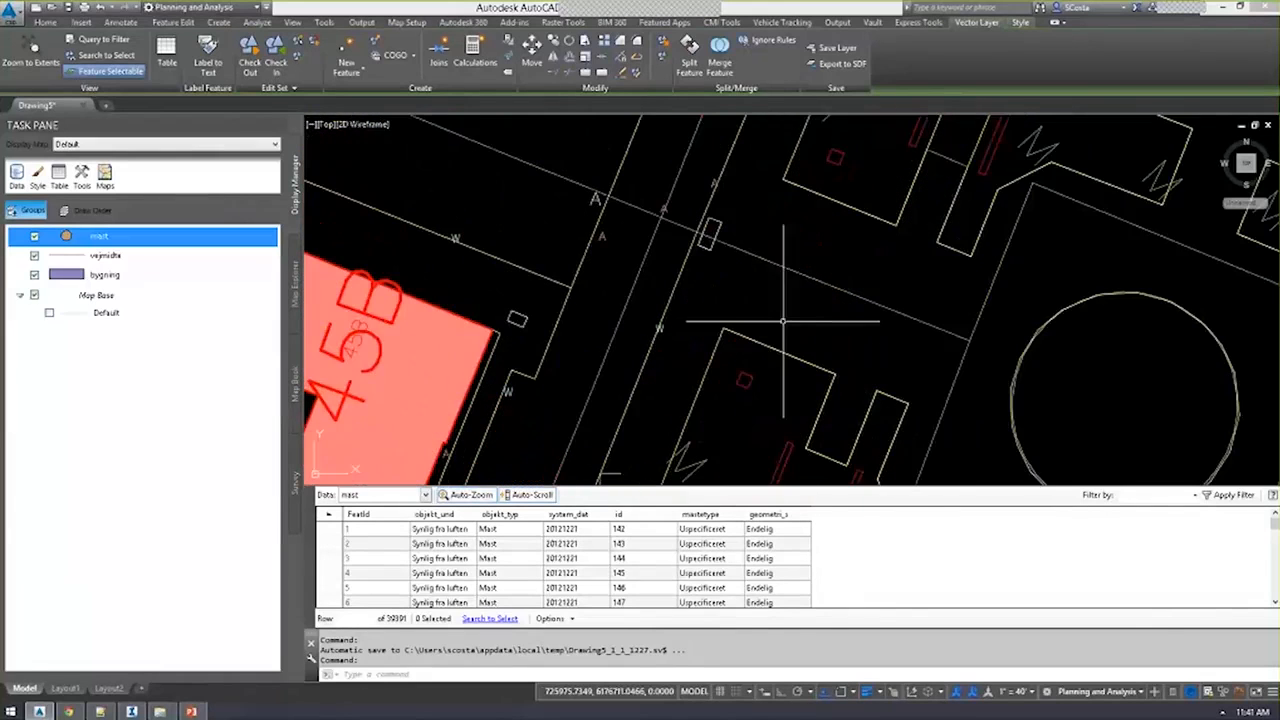
pyautogui.scroll(-2, 765, 335)
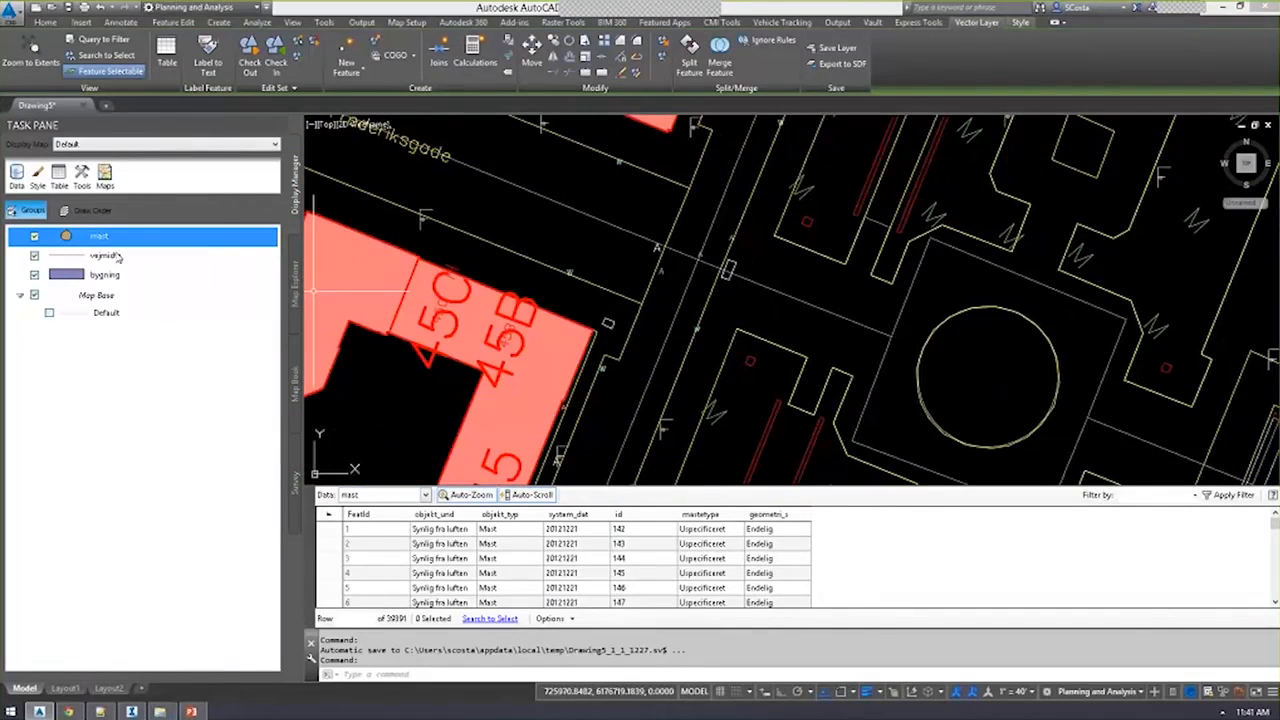
# Unload the copenhagen-partial-map external reference from the drawing.
pyautogui.write('xr')
pyautogui.press('Return')
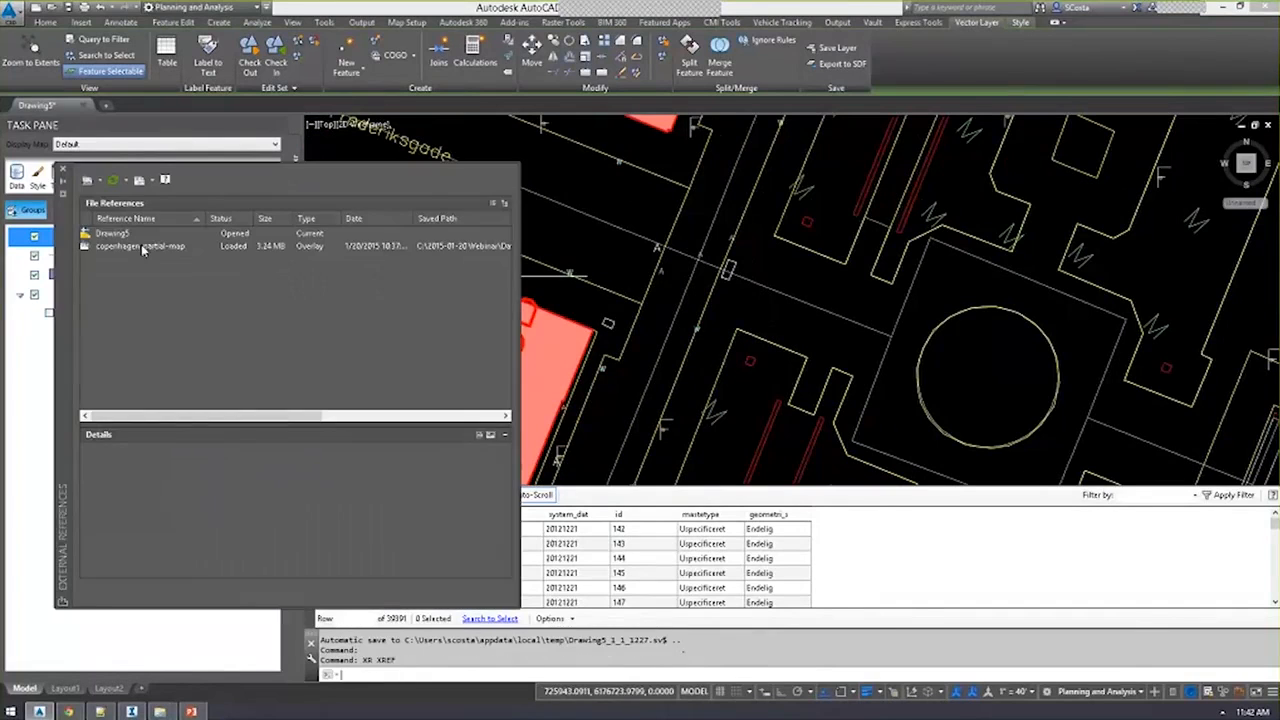
pyautogui.click(143, 247)
pyautogui.rightClick(143, 247)
pyautogui.click(178, 288)
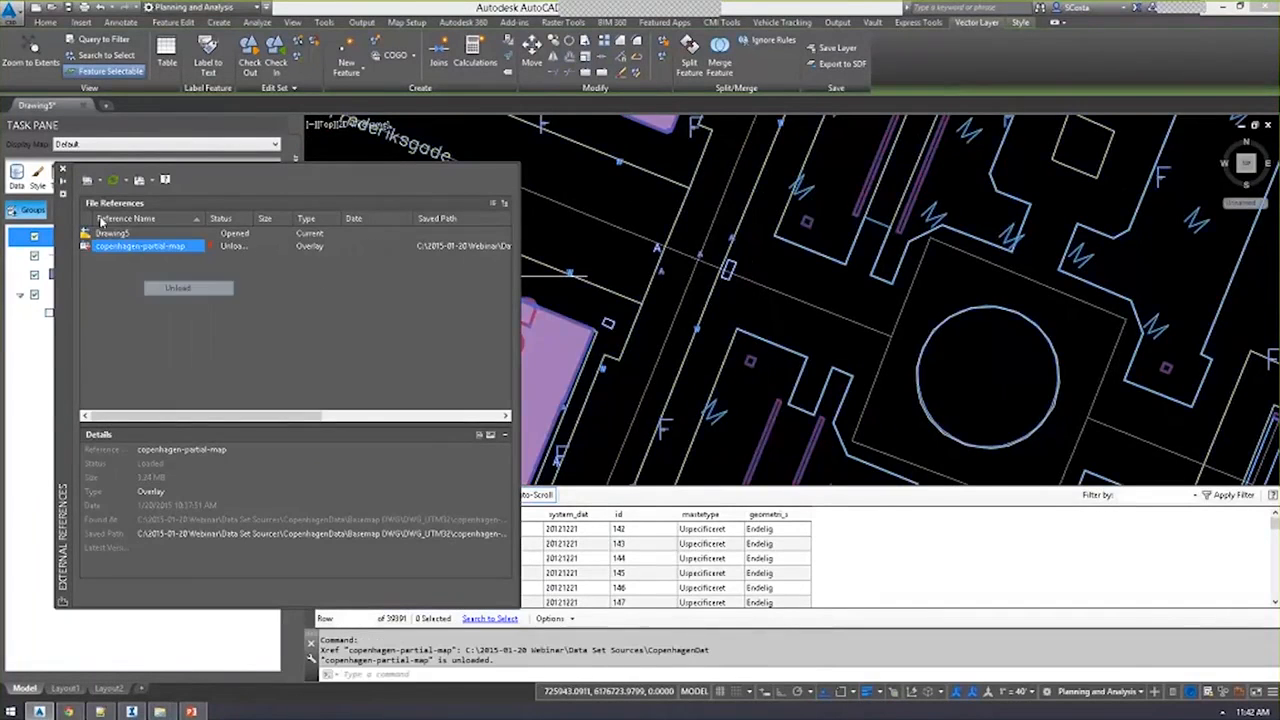
pyautogui.click(63, 169)
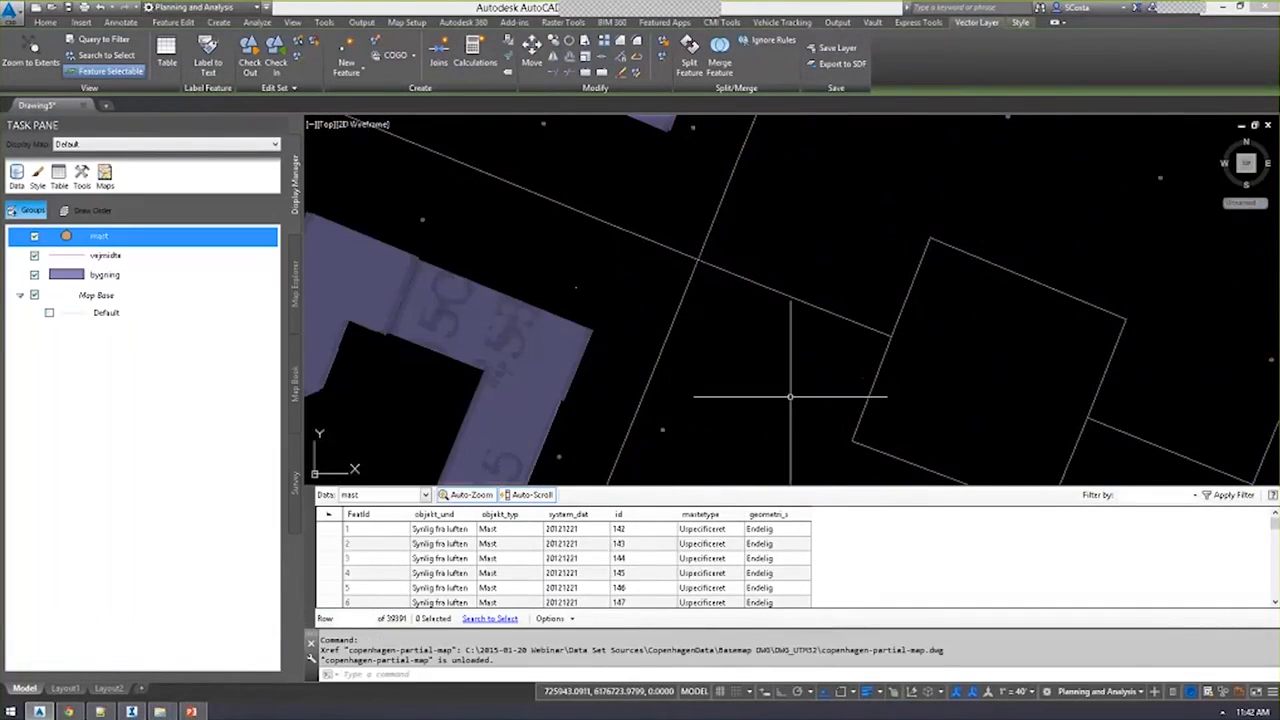
# Switch back to InfraWorks and examine the imported street lights along the street beside the fountain plaza.
pyautogui.click(660, 428)
pyautogui.hotkey('alt', 'Tab')
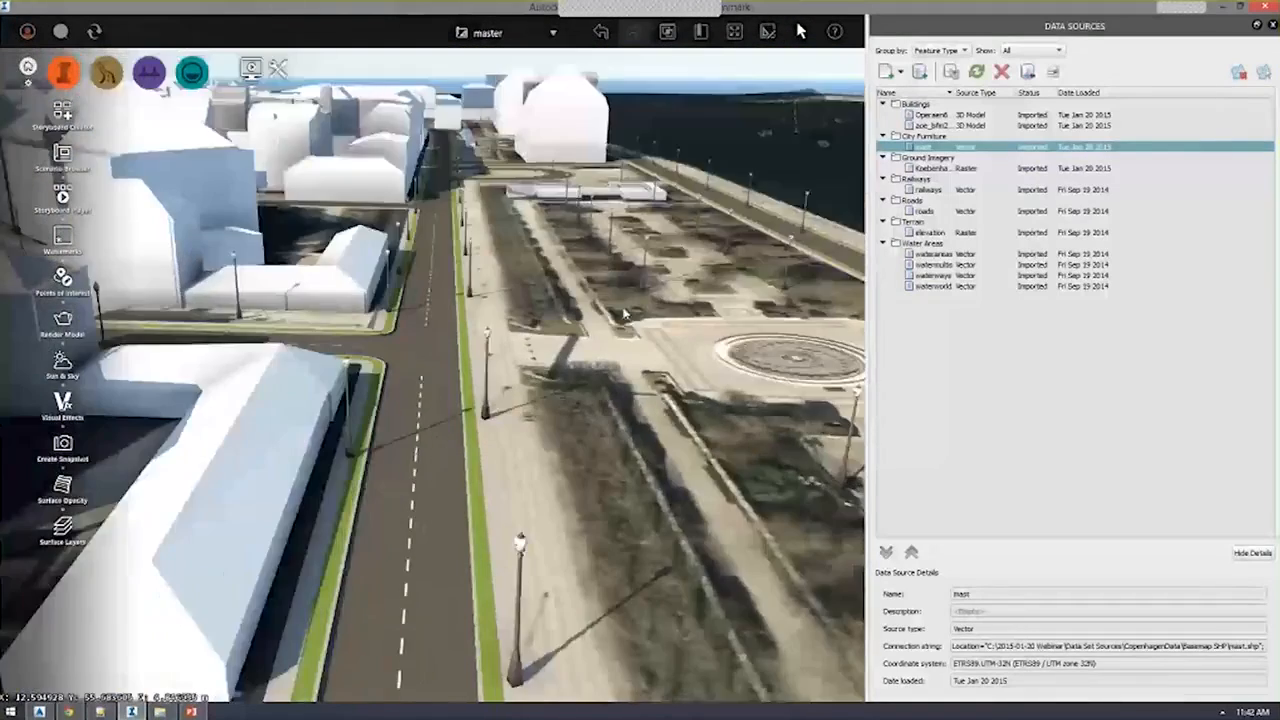
pyautogui.moveTo(623, 313); pyautogui.dragTo(528, 301)
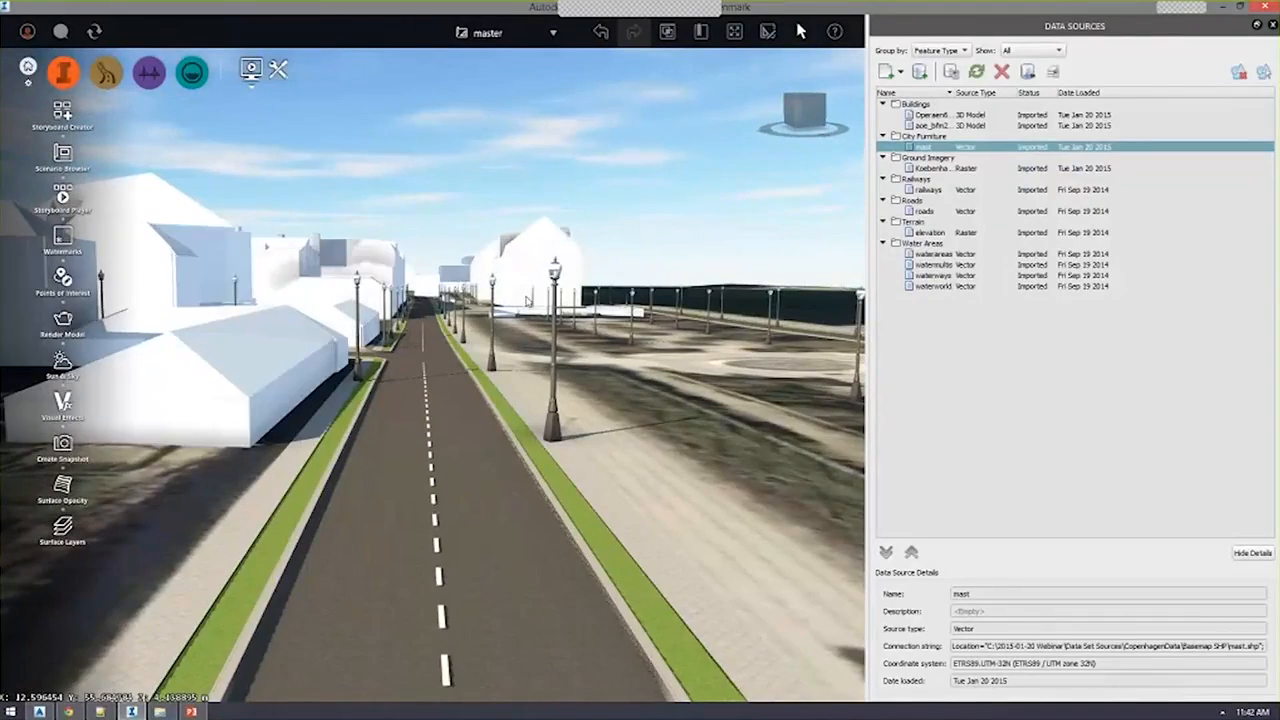
pyautogui.scroll(5, 528, 301)
pyautogui.moveTo(551, 324); pyautogui.dragTo(505, 462)
pyautogui.scroll(-2, 509, 405)
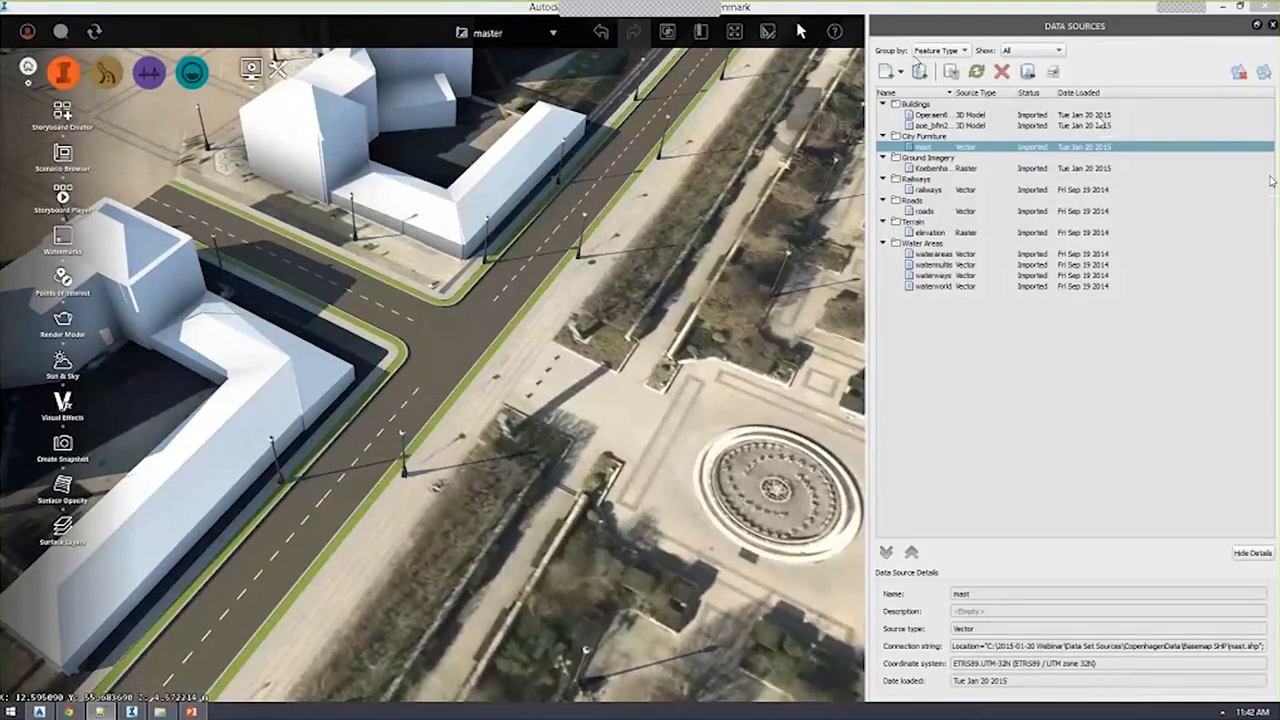
# Switch to the Basemap SHP folder in File Explorer and add rist.shp to the InfraWorks model as a data source.
pyautogui.hotkey('alt', 'Tab')
pyautogui.hotkey('alt', 'Tab')
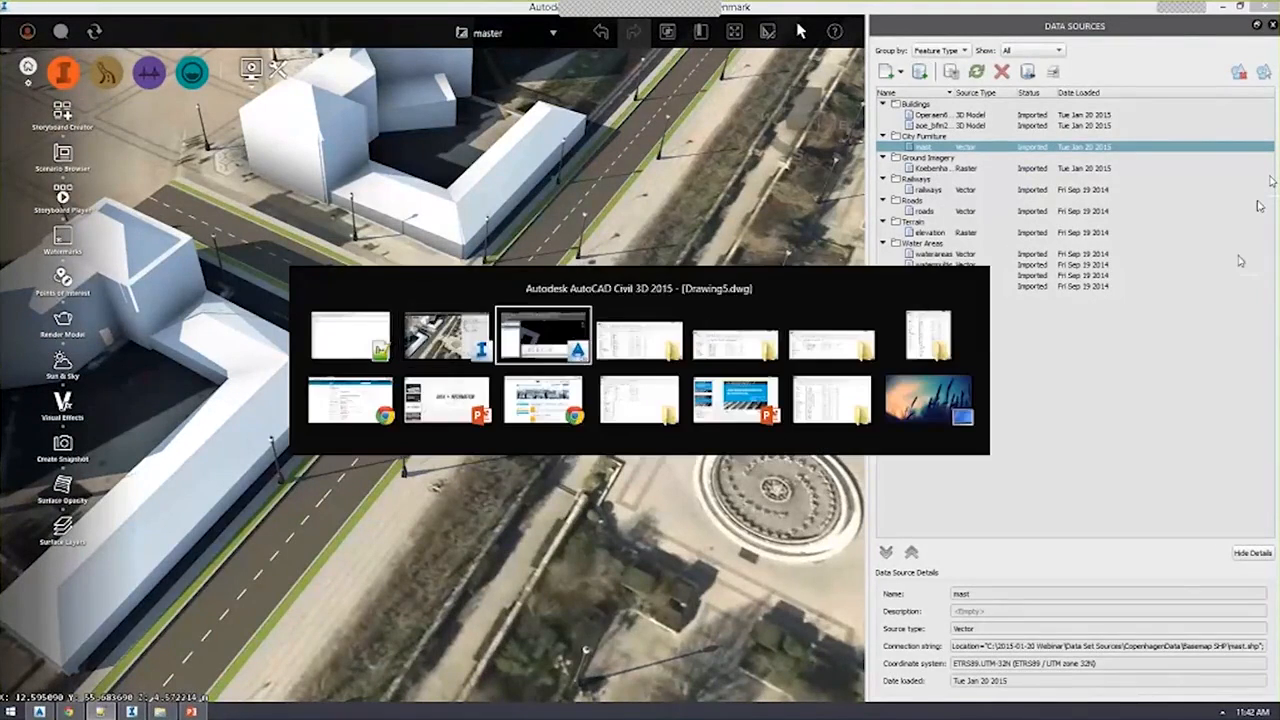
pyautogui.hotkey('alt', 'Tab')
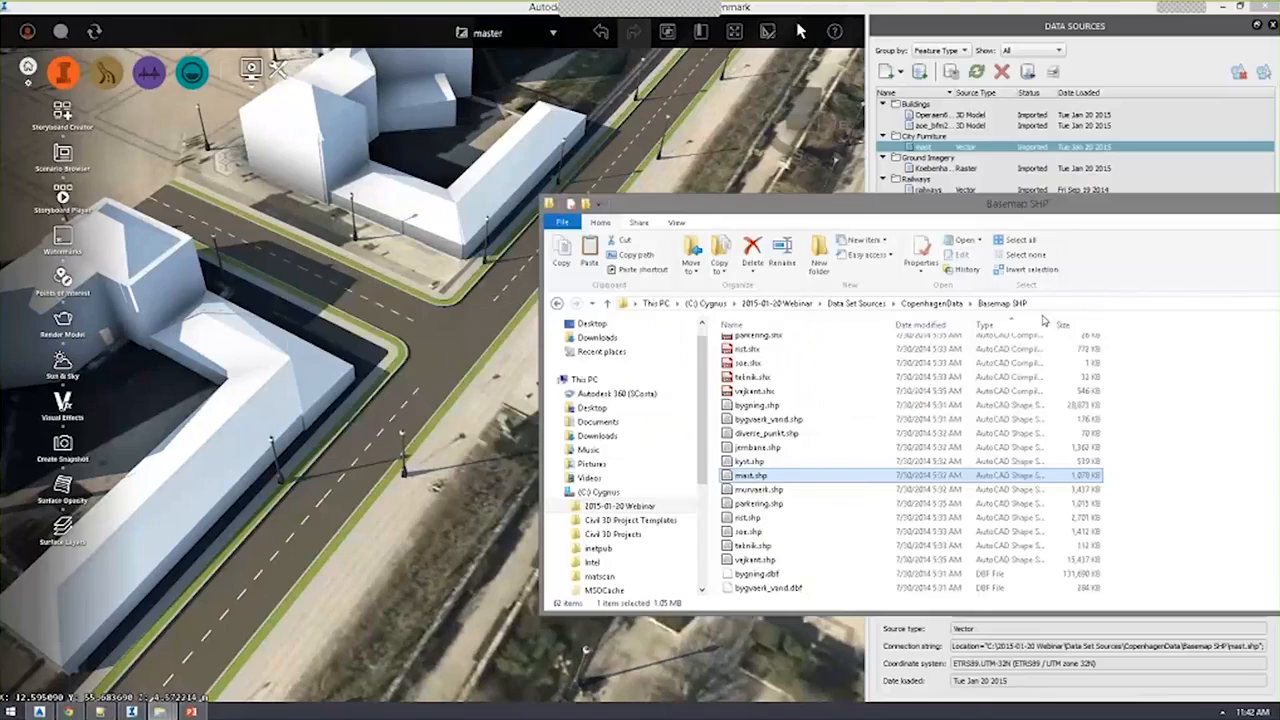
pyautogui.click(752, 379)
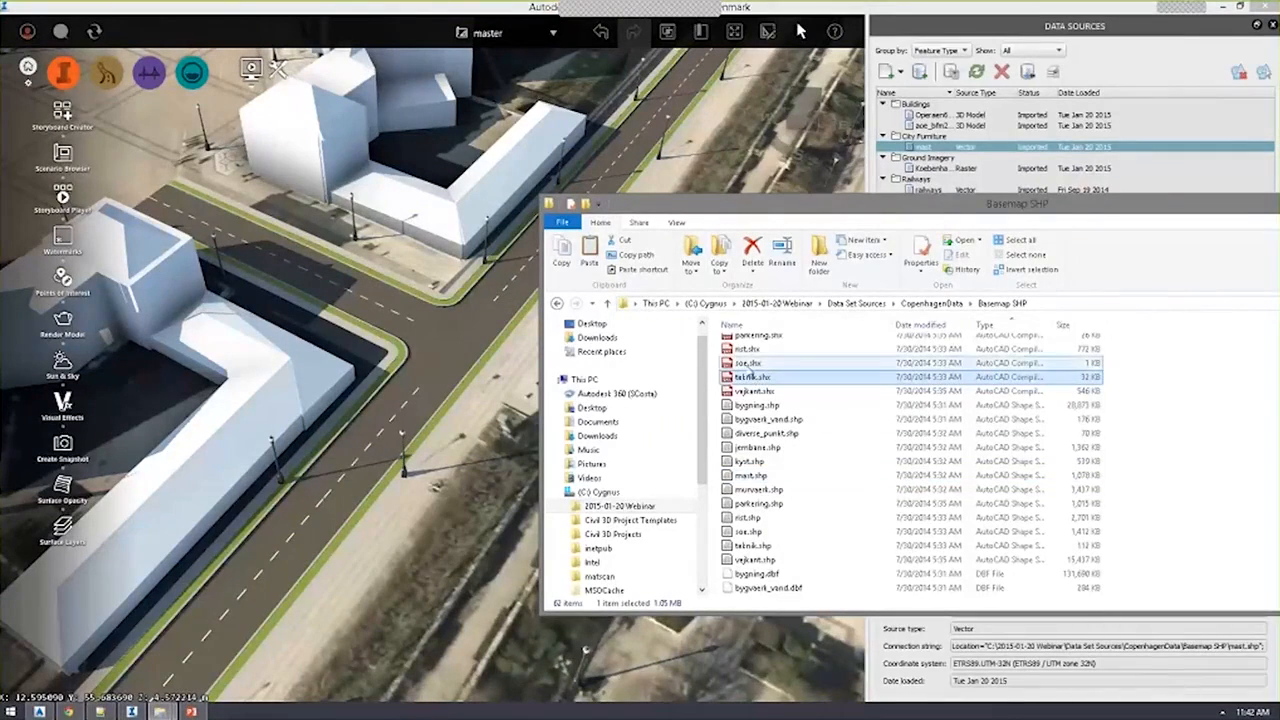
pyautogui.click(750, 365)
pyautogui.click(747, 353)
pyautogui.doubleClick(747, 352)
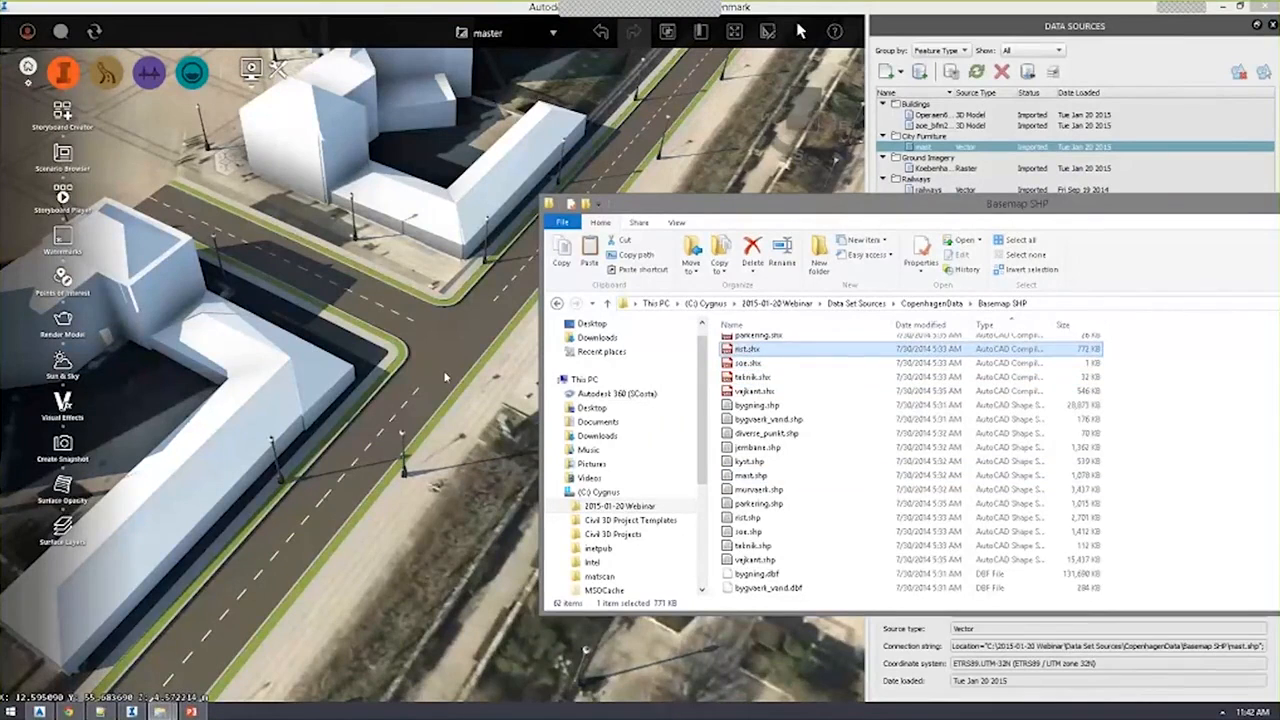
pyautogui.click(750, 519)
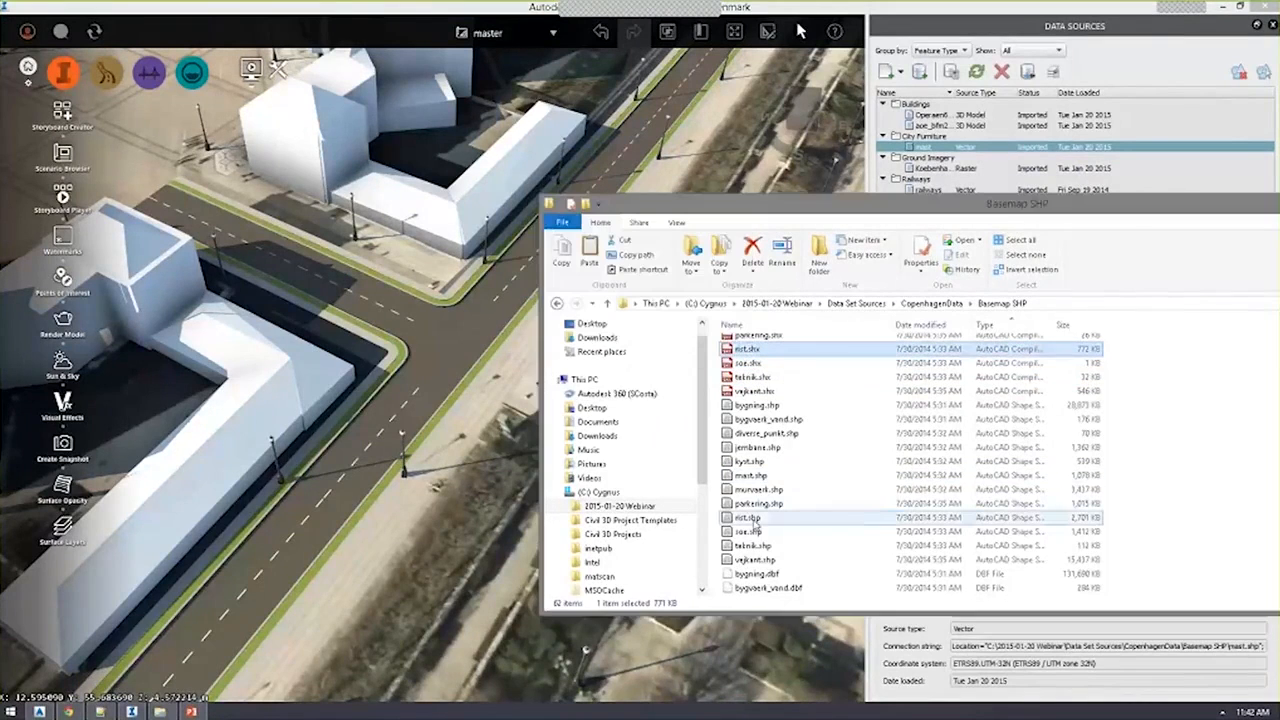
pyautogui.moveTo(750, 519); pyautogui.dragTo(450, 365)
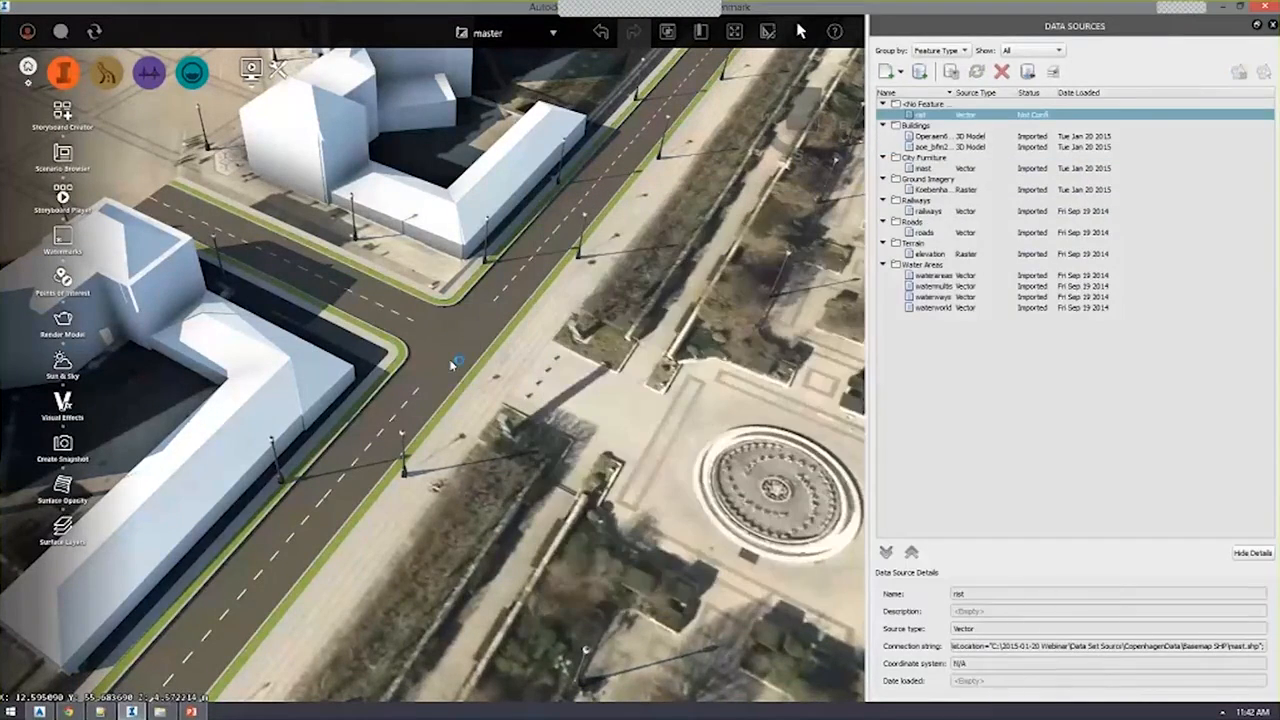
# Configure the rist source as City Furniture with the ETRS89.UTM-32N coordinate system, and close and refresh it.
pyautogui.click(705, 125)
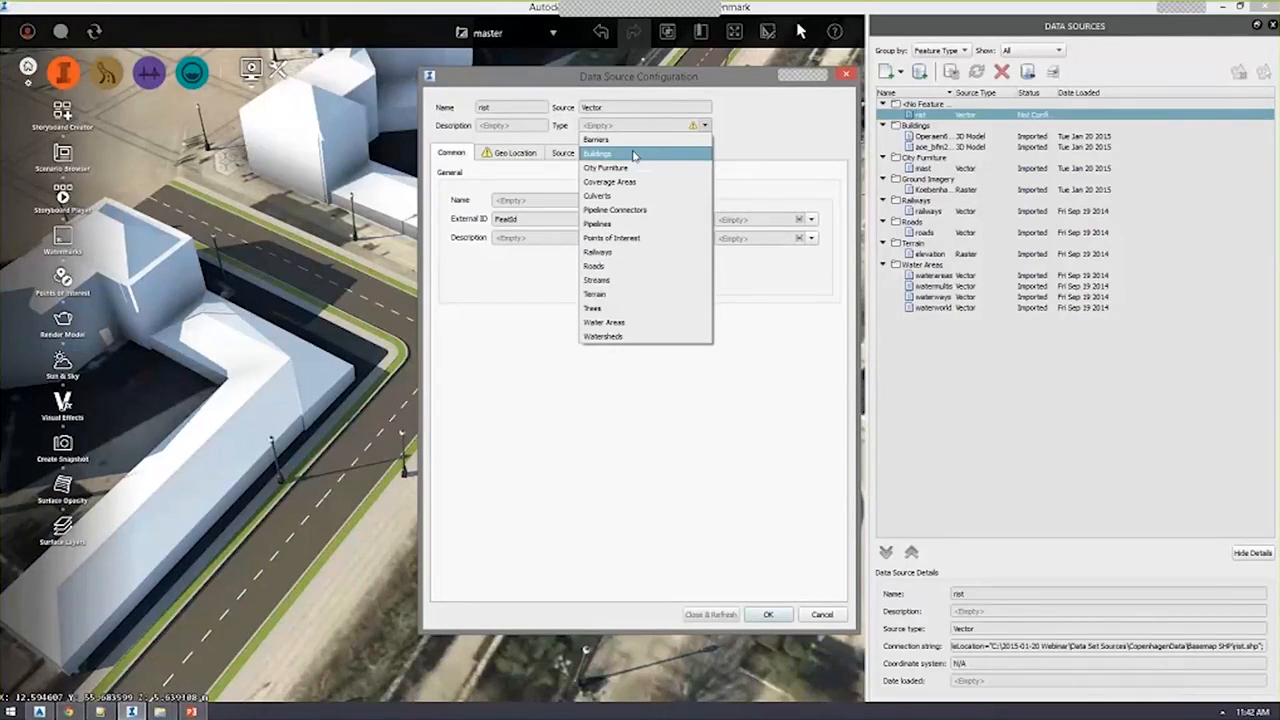
pyautogui.click(605, 167)
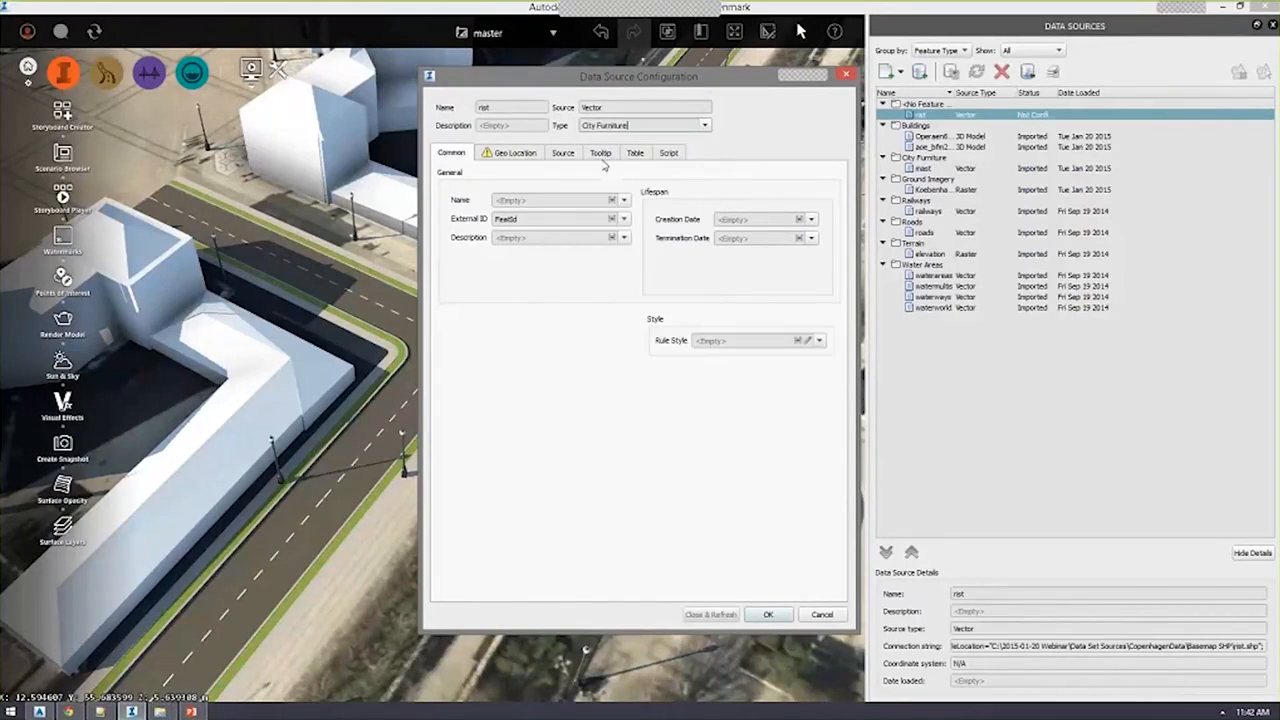
pyautogui.click(514, 152)
pyautogui.click(835, 175)
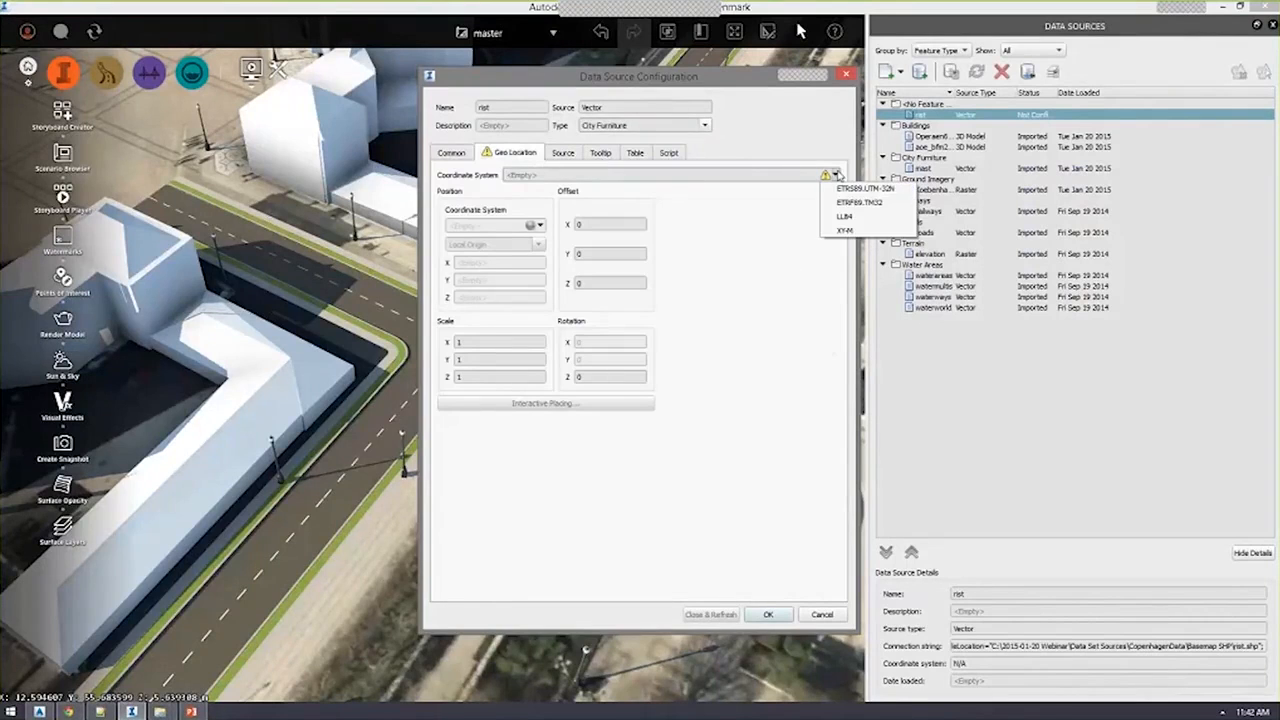
pyautogui.click(863, 188)
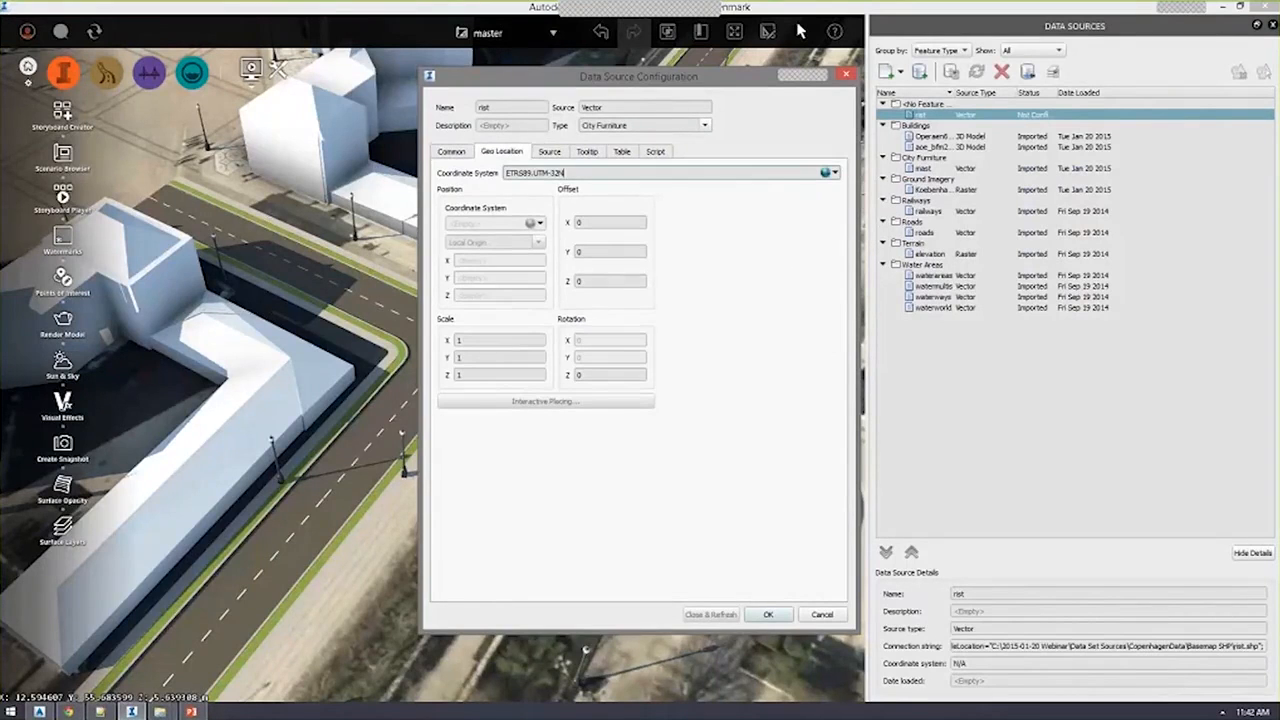
pyautogui.click(710, 614)
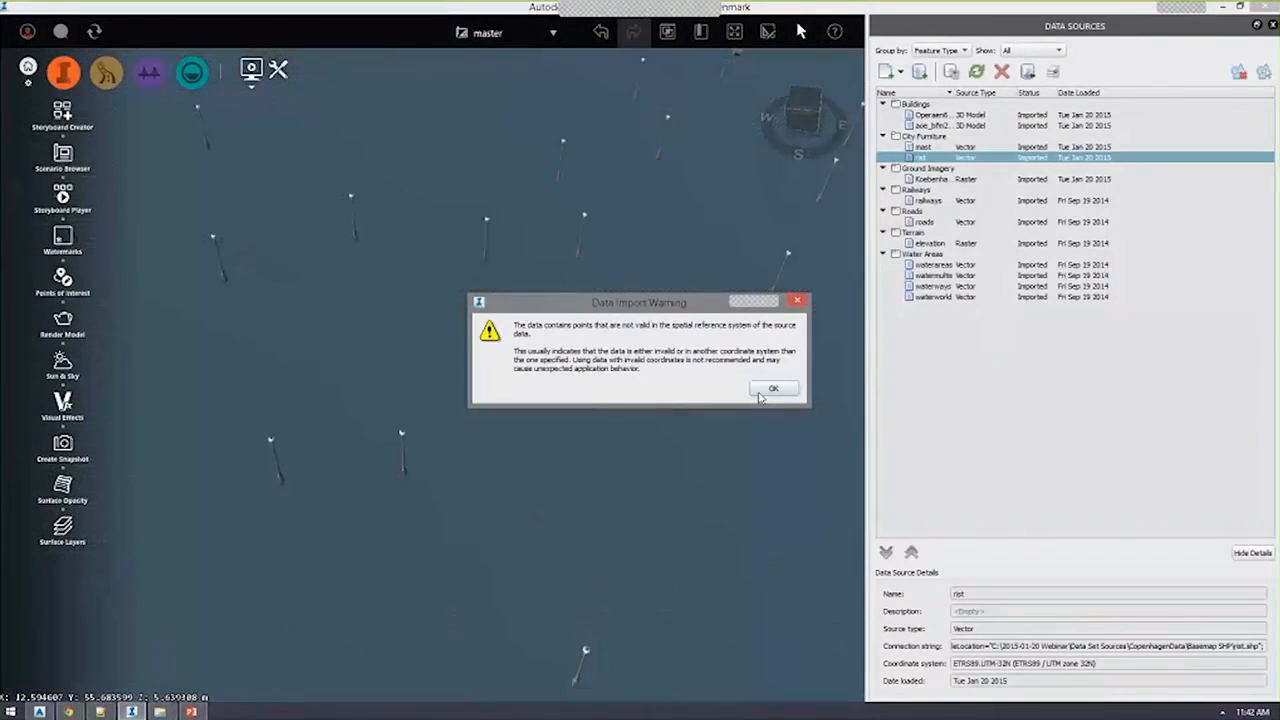
pyautogui.click(771, 389)
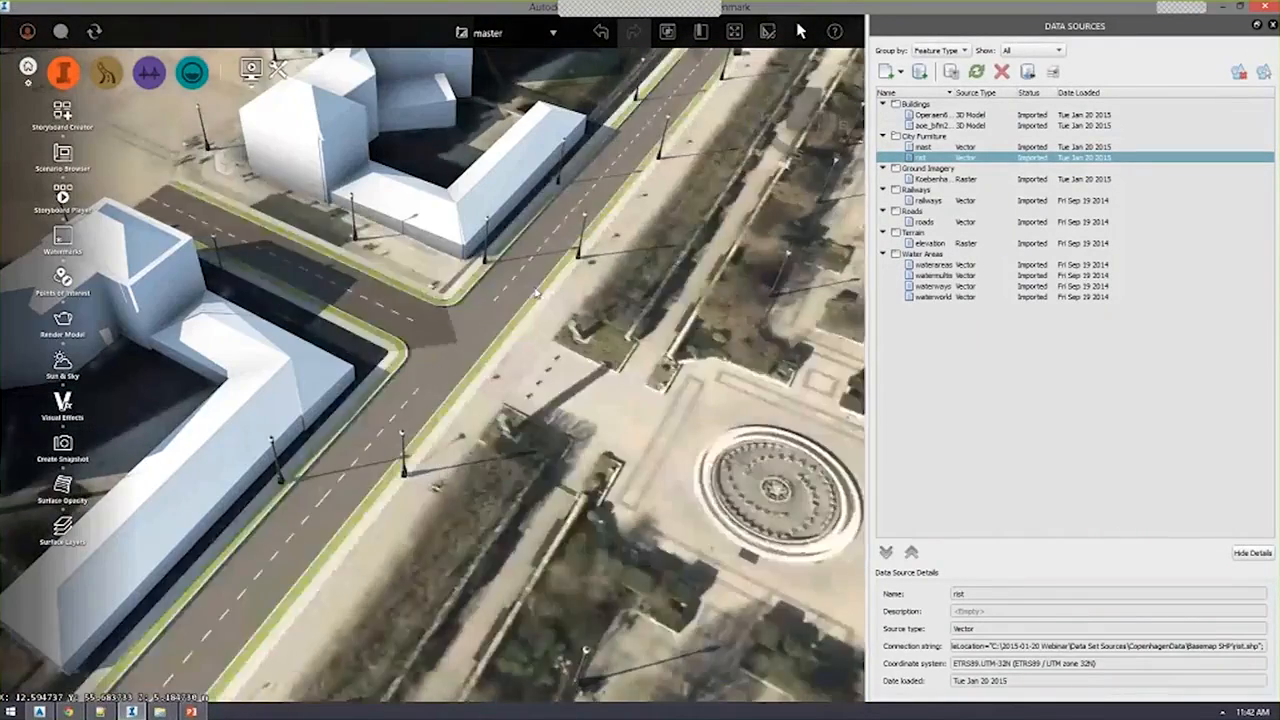
# Examine the streets and quayside in the model for the newly imported rist features.
pyautogui.moveTo(500, 308); pyautogui.dragTo(494, 447, button='middle')
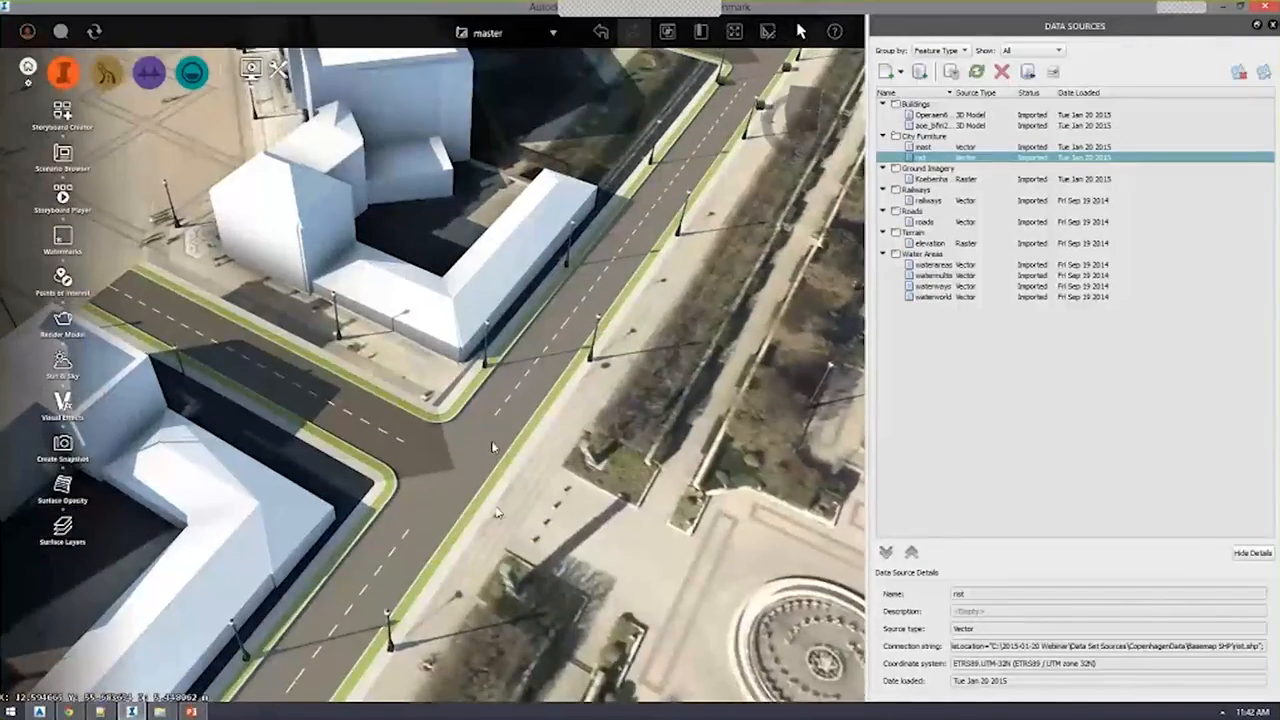
pyautogui.moveTo(499, 512); pyautogui.dragTo(408, 465)
pyautogui.scroll(4, 555, 343)
pyautogui.scroll(-2, 555, 343)
pyautogui.moveTo(408, 465); pyautogui.dragTo(335, 450, button='middle')
pyautogui.moveTo(800, 510); pyautogui.dragTo(634, 423, button='middle')
pyautogui.moveTo(555, 341); pyautogui.dragTo(594, 409)
pyautogui.scroll(2, 572, 471)
pyautogui.scroll(2, 572, 471)
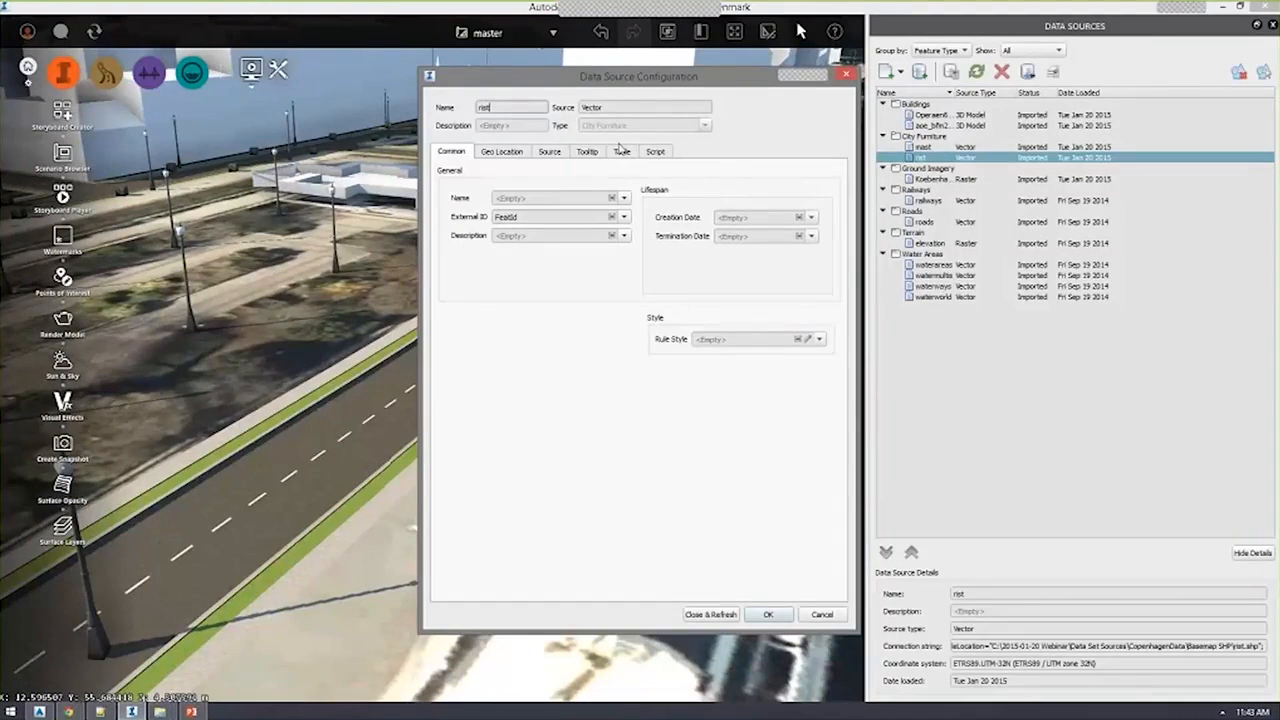
# Assign the Street Grate style from the 3D Model/City Furniture catalog as the rist source's rule style, and refresh the source.
pyautogui.click(808, 340)
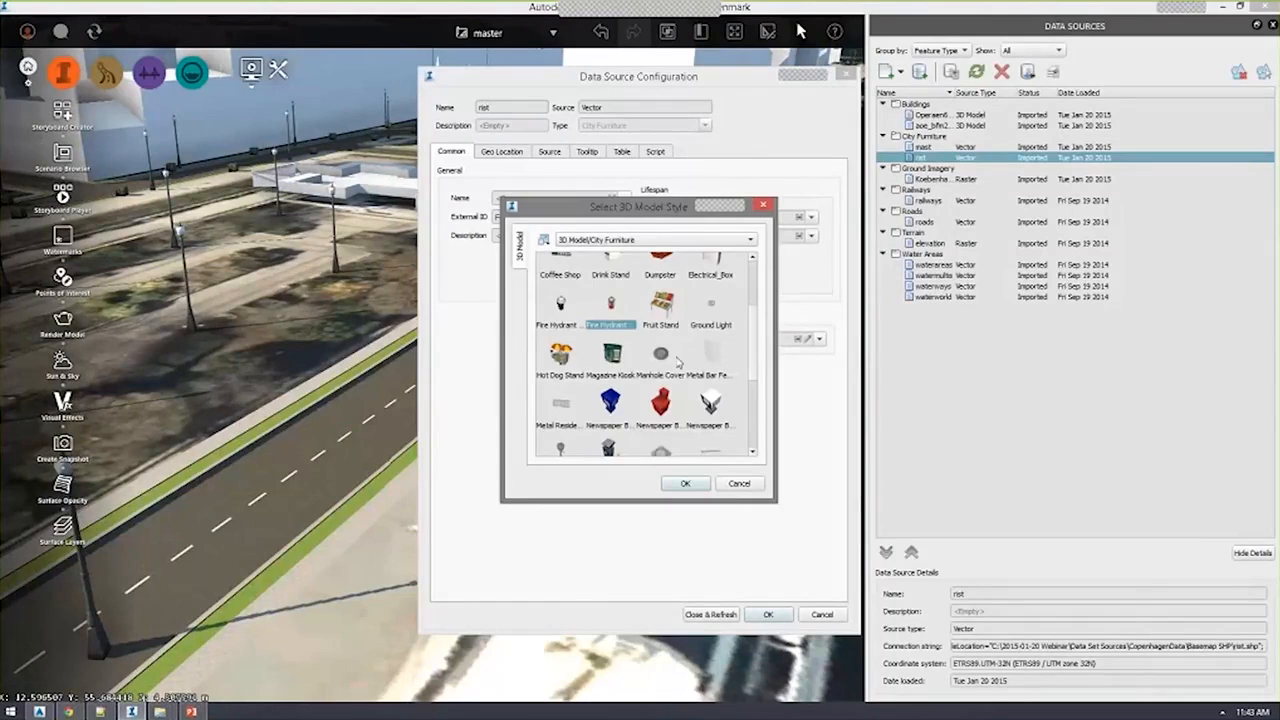
pyautogui.scroll(2, 753, 365)
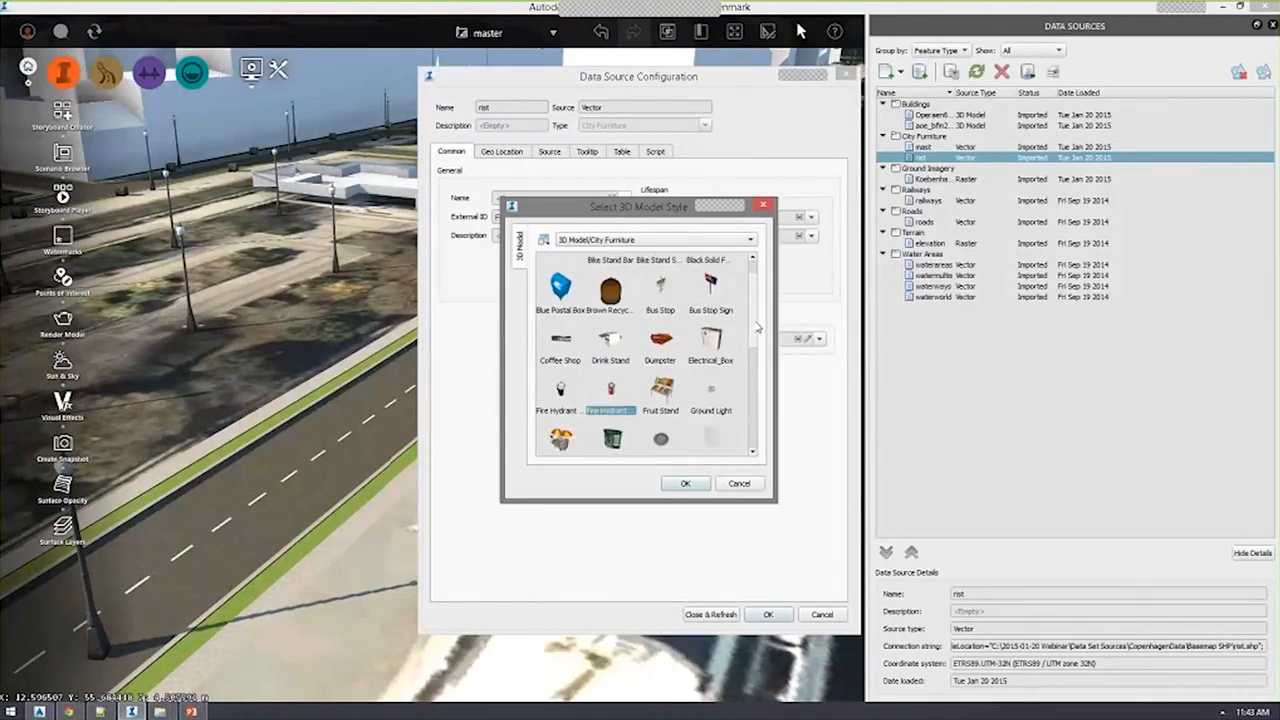
pyautogui.scroll(-5, 755, 395)
pyautogui.scroll(-2, 757, 412)
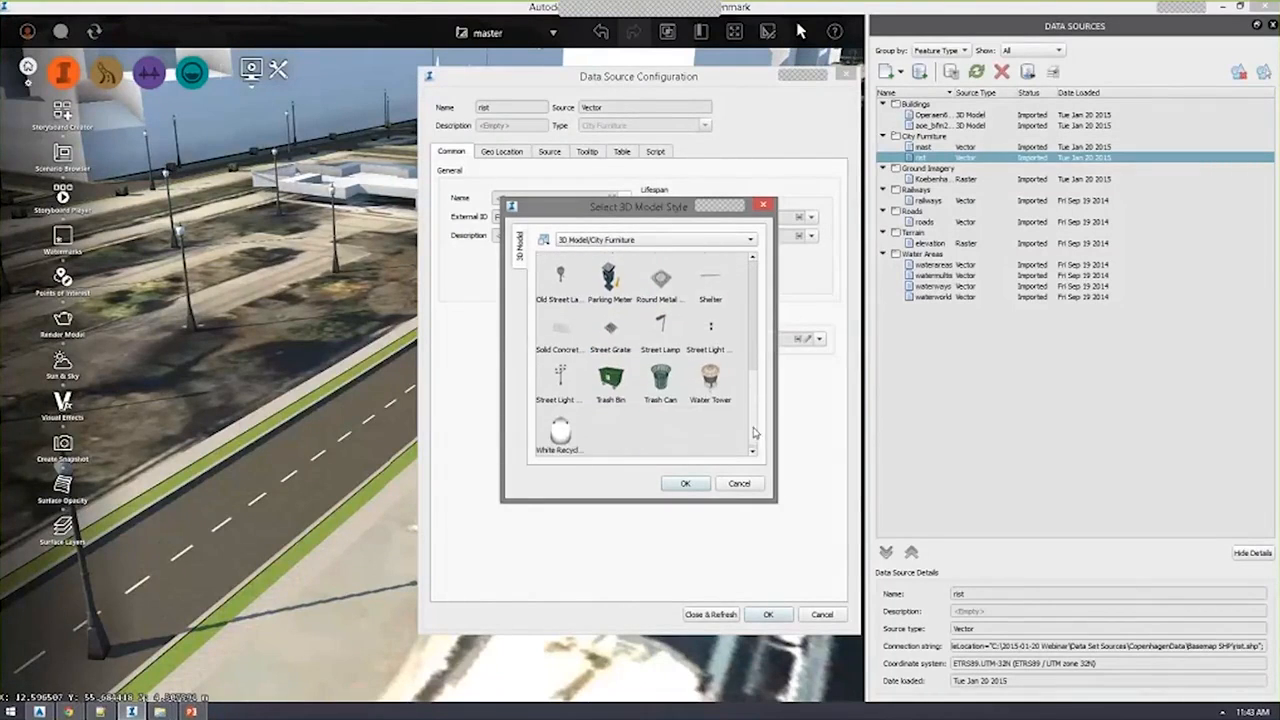
pyautogui.click(610, 325)
pyautogui.click(686, 483)
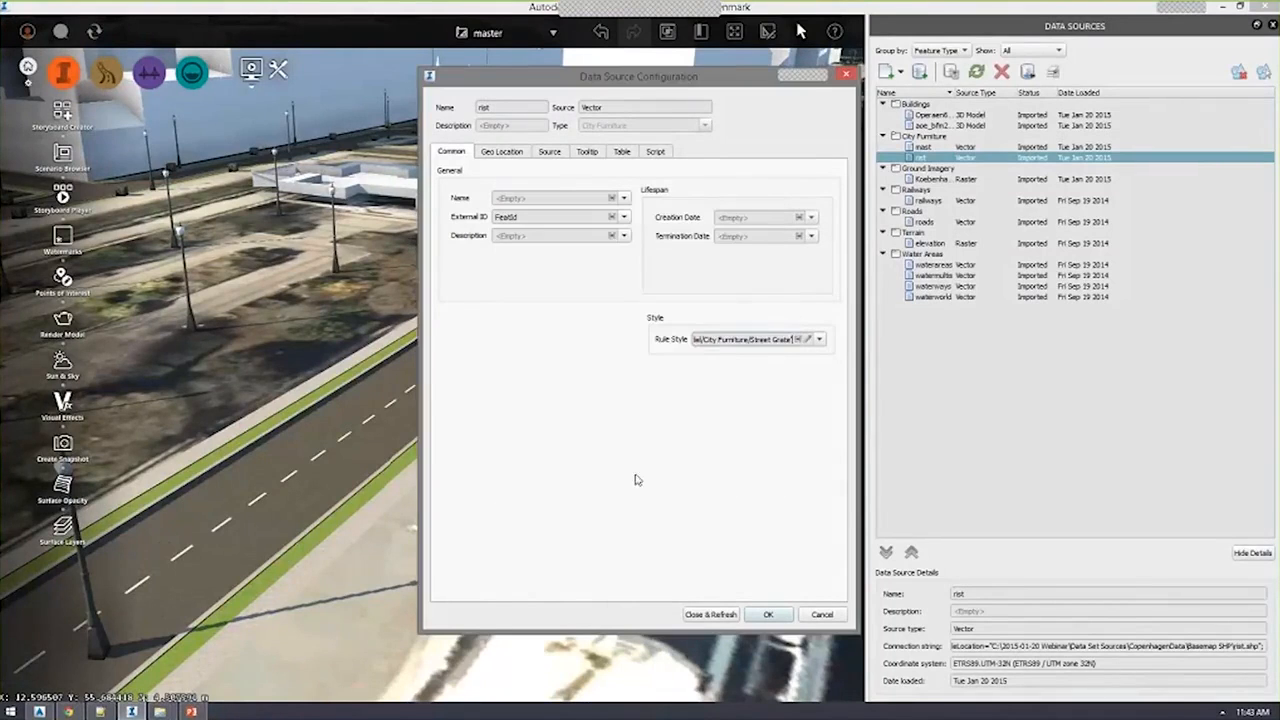
pyautogui.click(735, 617)
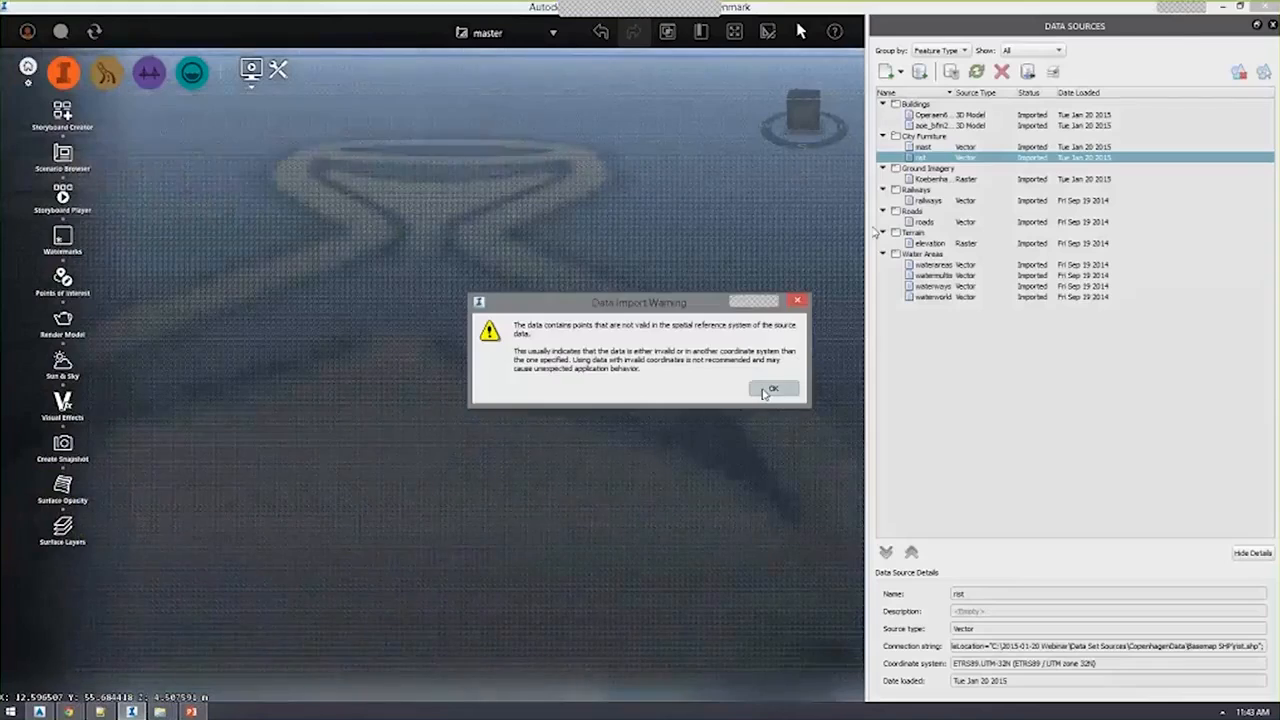
pyautogui.click(765, 392)
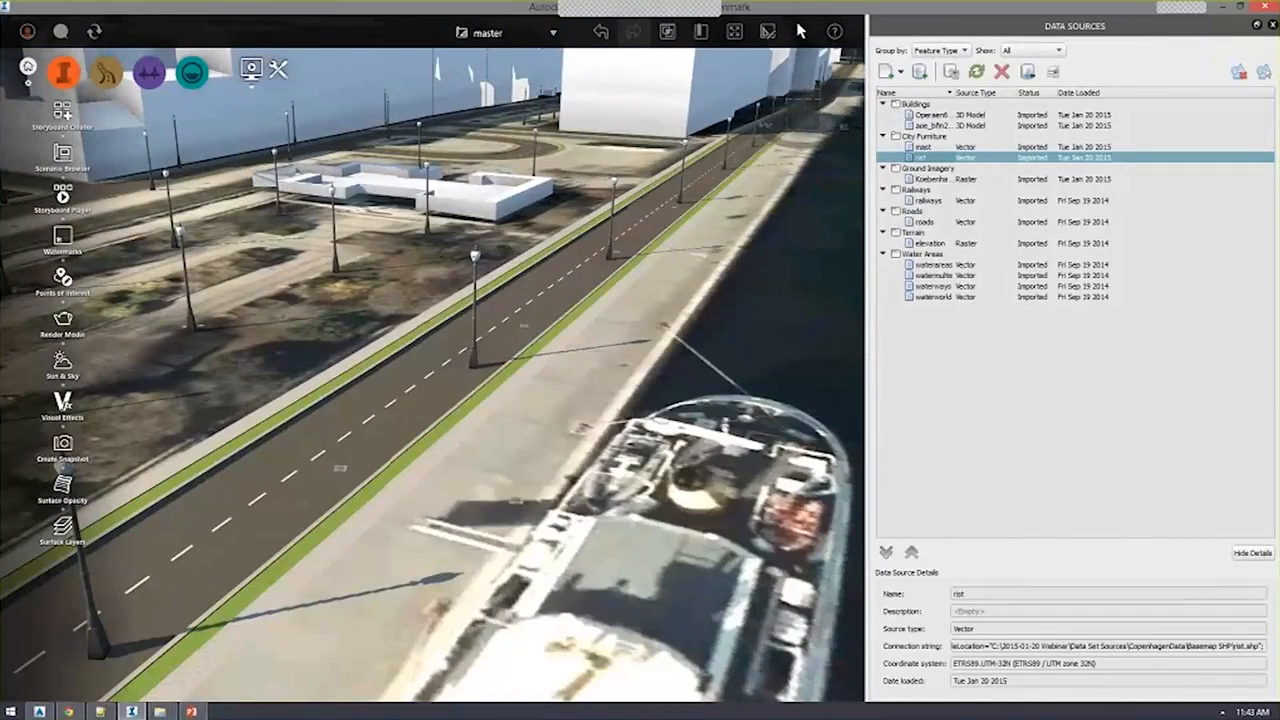
# Turn on Clip to model extent for the rist data source, and close and refresh it.
pyautogui.doubleClick(921, 157)
pyautogui.click(545, 152)
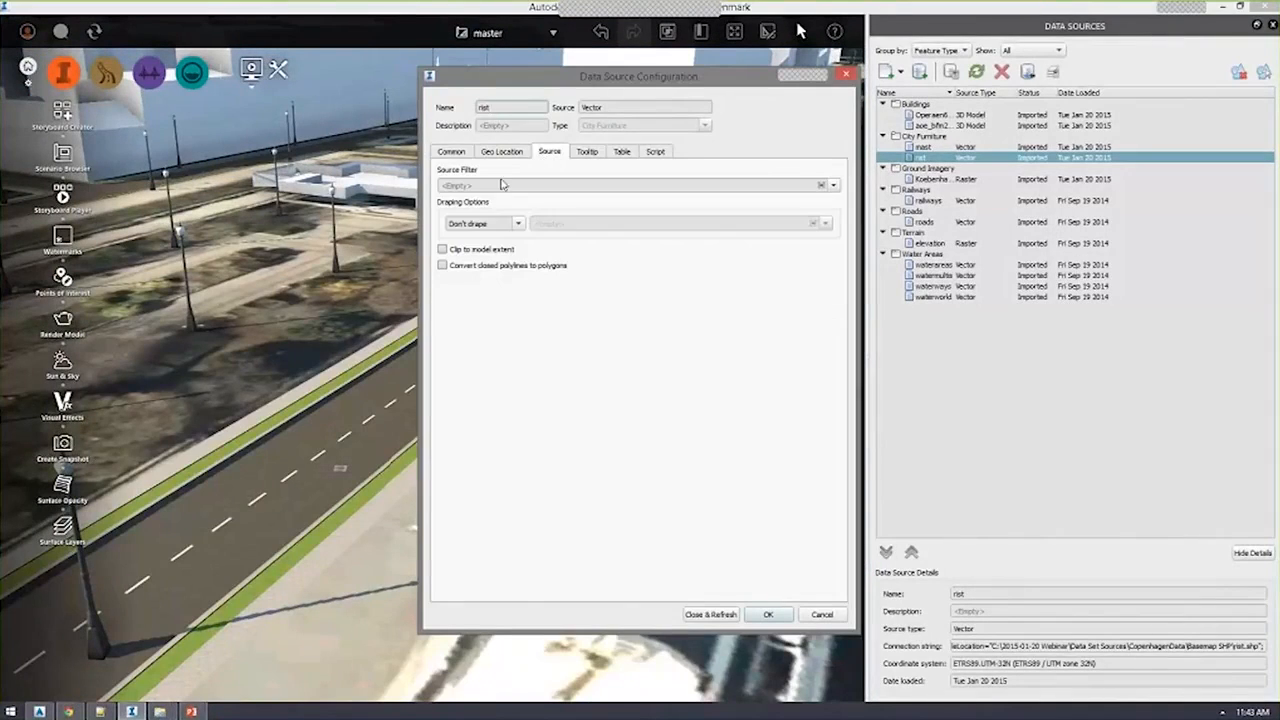
pyautogui.click(451, 152)
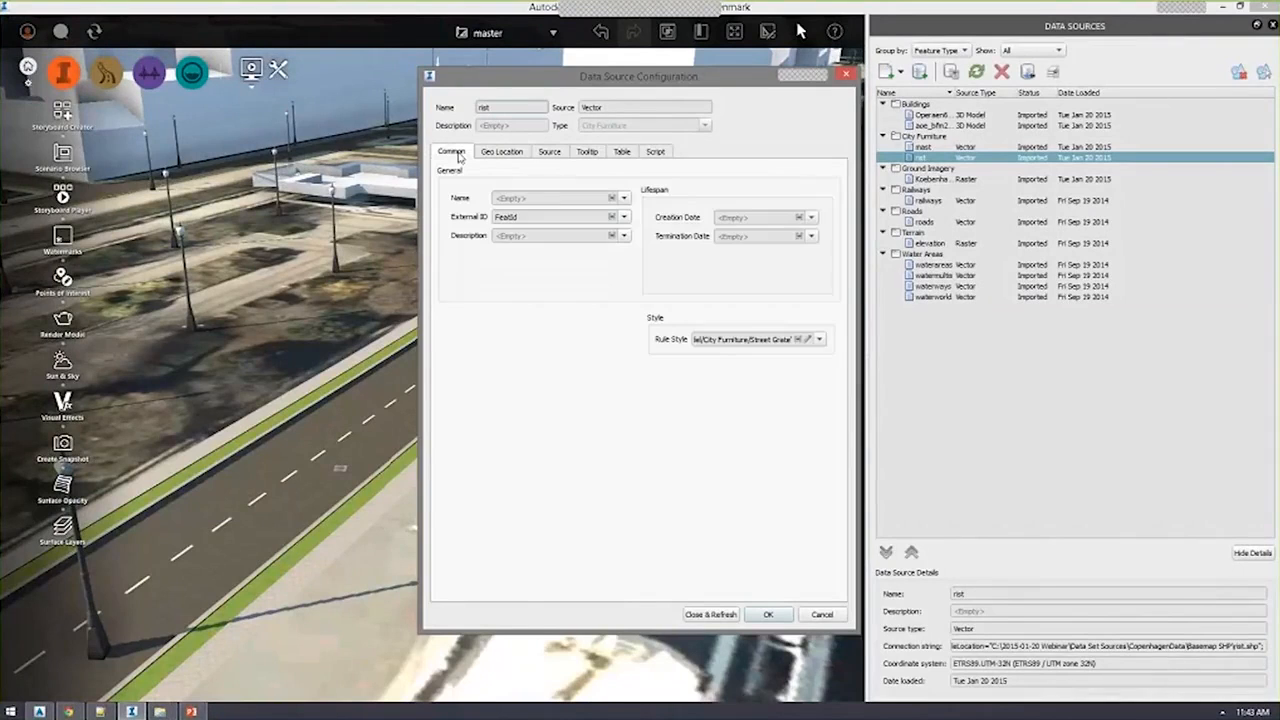
pyautogui.click(547, 154)
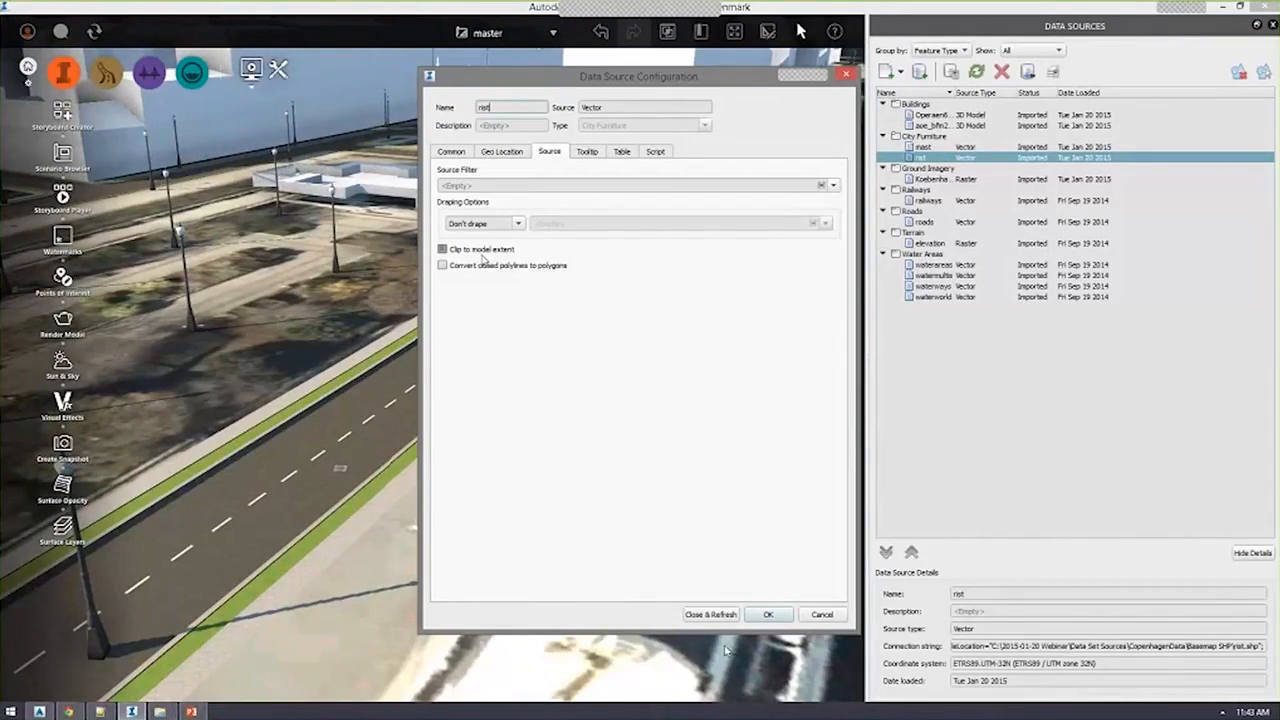
pyautogui.click(707, 615)
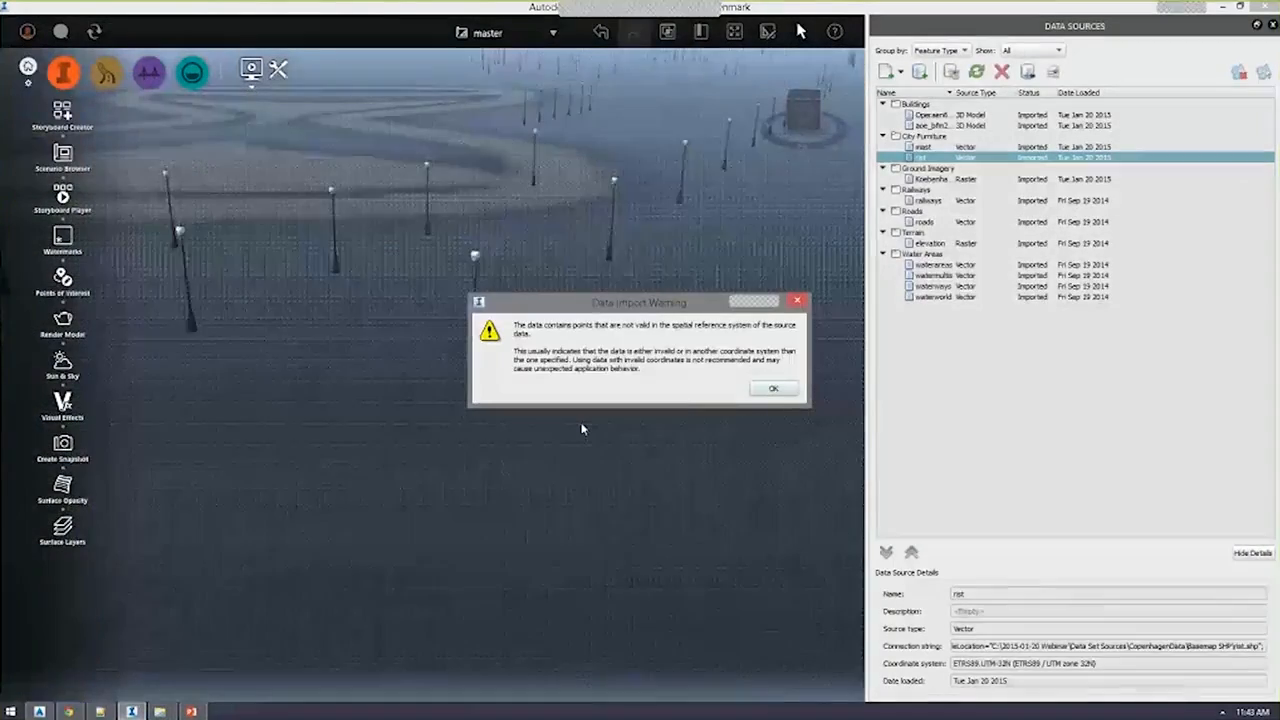
pyautogui.press('Return')
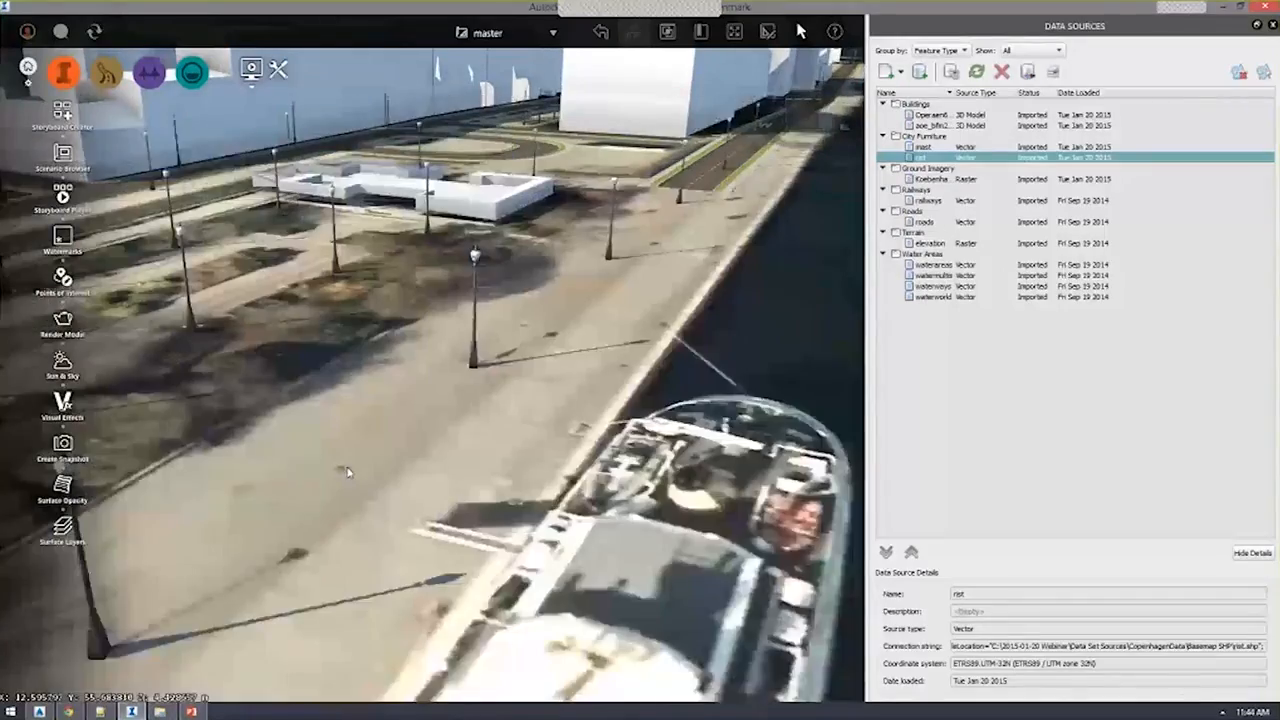
# Inspect the street grates along the quayside near the moored ship.
pyautogui.scroll(3, 342, 474)
pyautogui.scroll(-2, 420, 511)
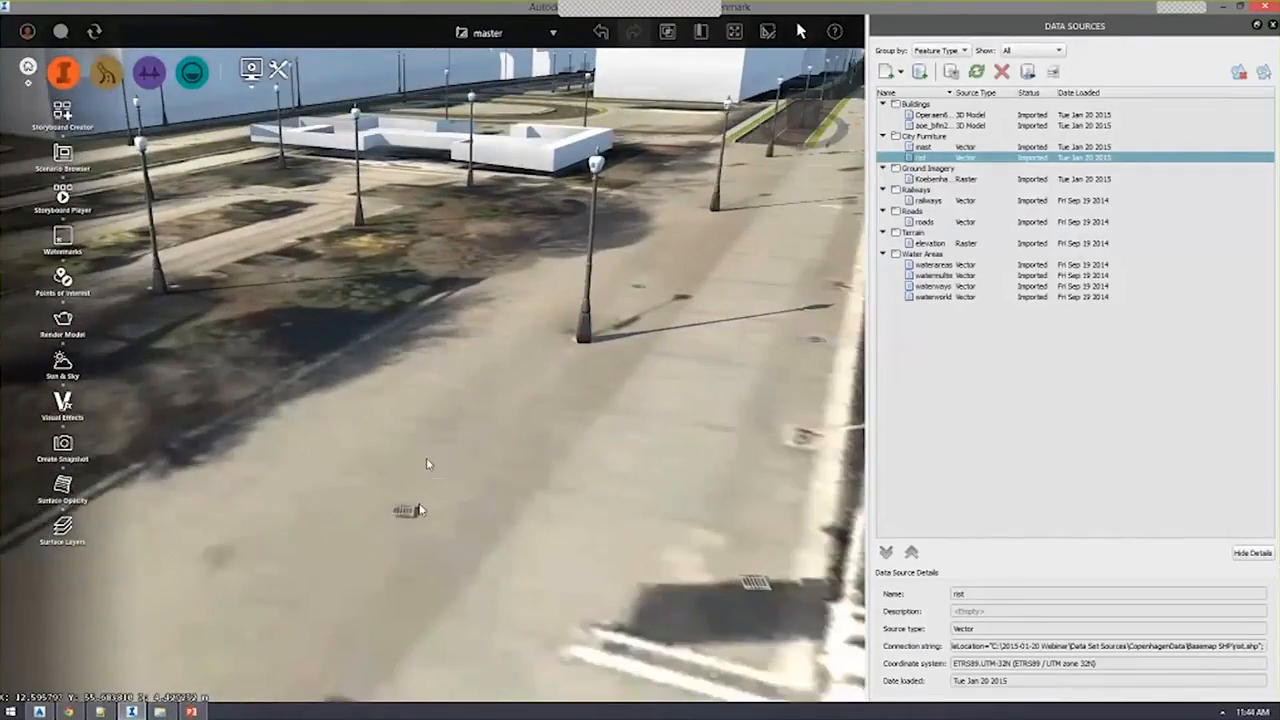
pyautogui.scroll(-5, 426, 463)
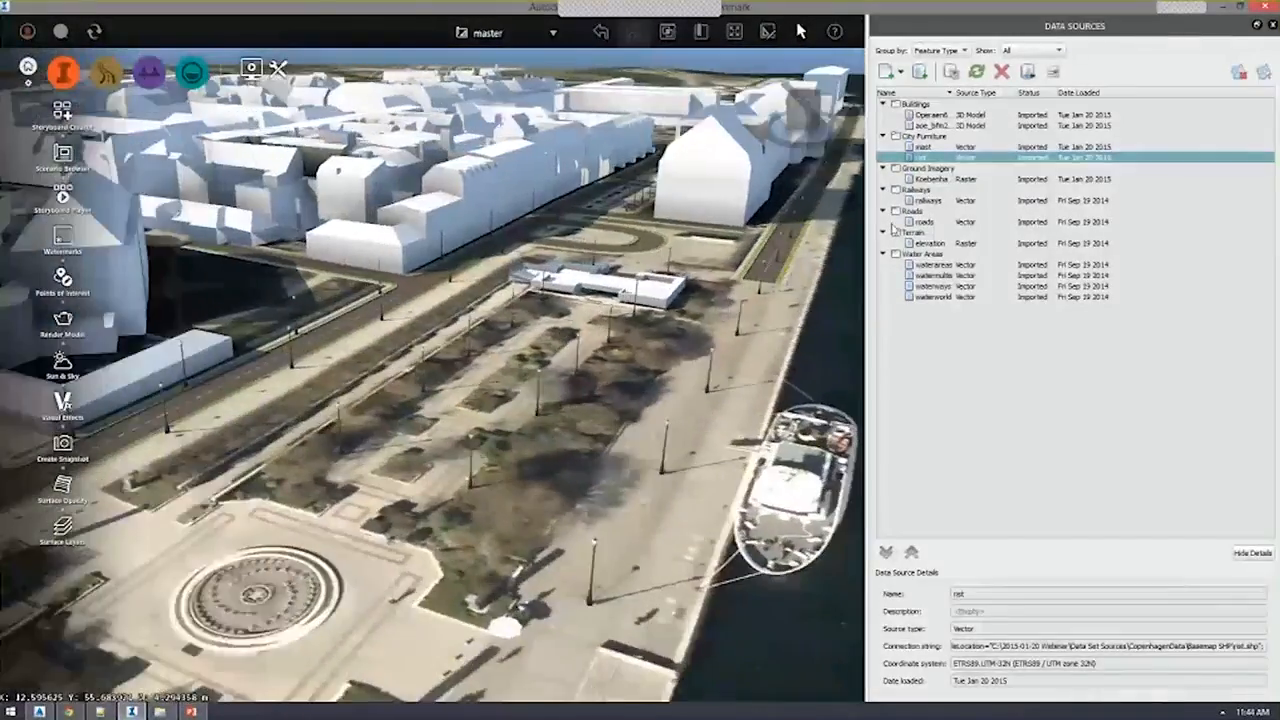
# Switch to Drawing5.dwg in AutoCAD Civil 3D and view a wider area of the mast points and buildings.
pyautogui.hotkey('alt', 'Tab')
pyautogui.hotkey('alt', 'Tab')
pyautogui.hotkey('alt', 'Tab')
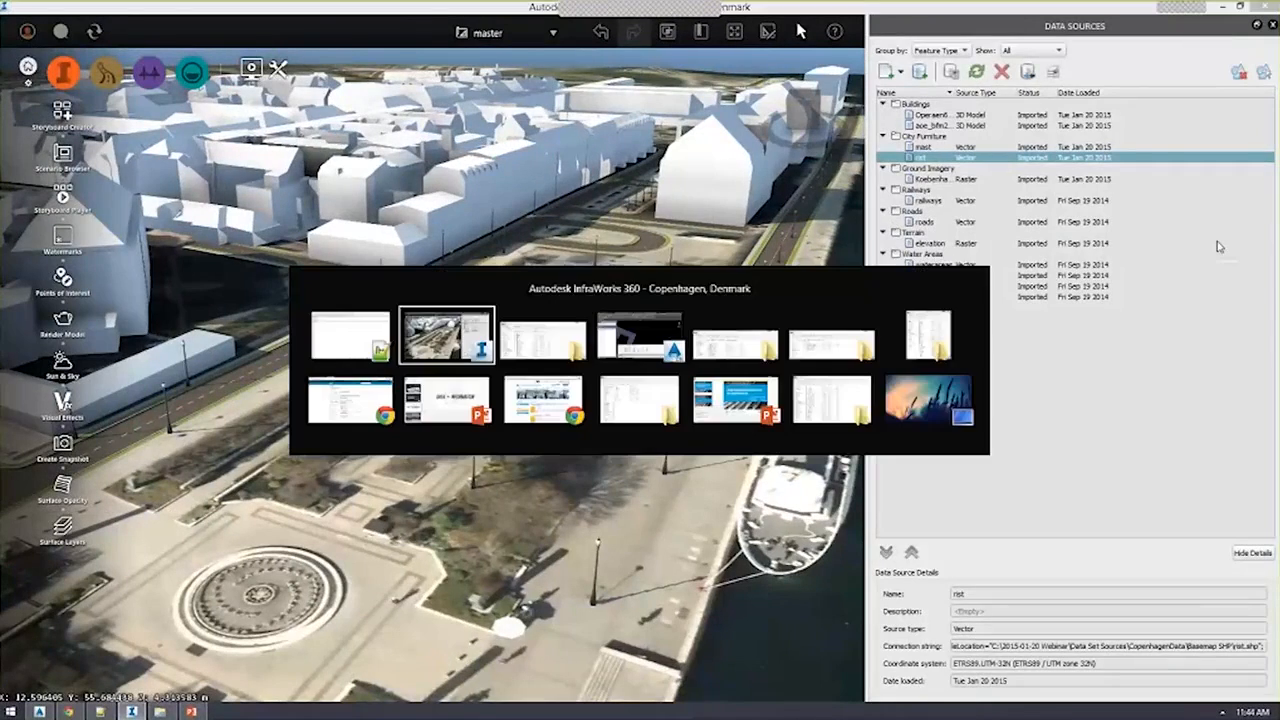
pyautogui.scroll(-6, 855, 326)
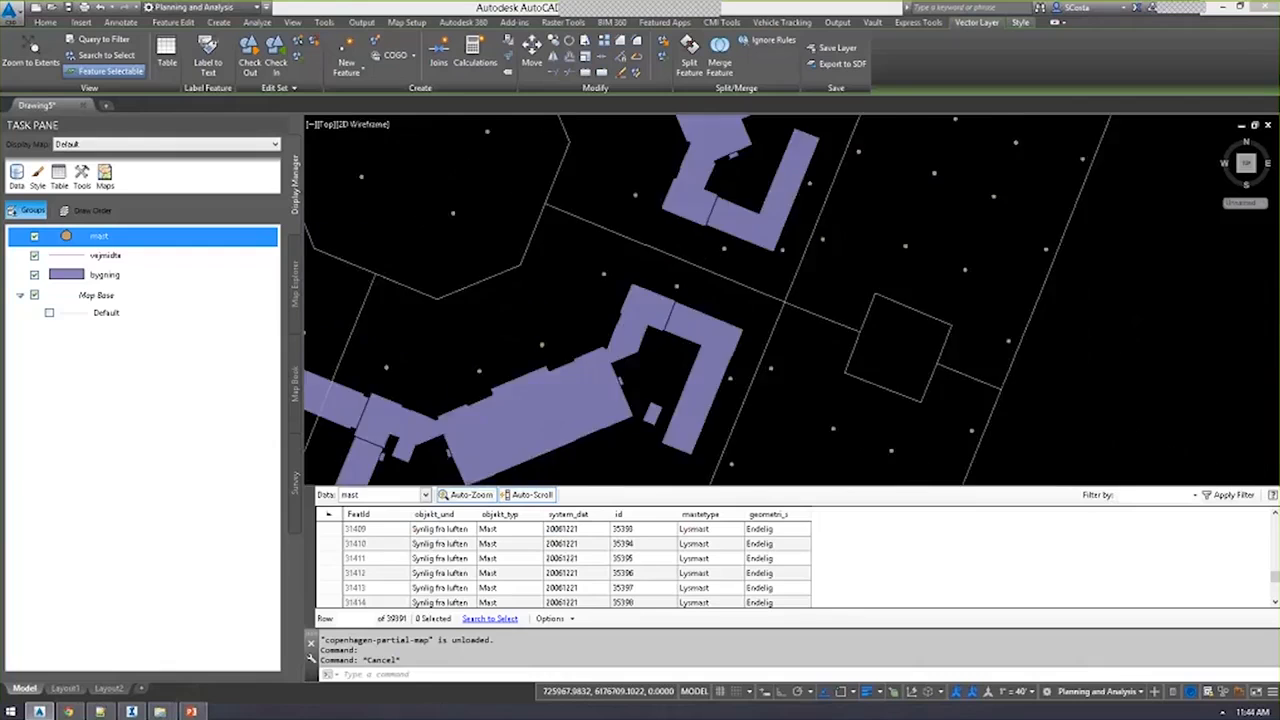
# Reload the copenhagen-partial-map external reference and examine its text markers along the street up close.
pyautogui.write('xr')
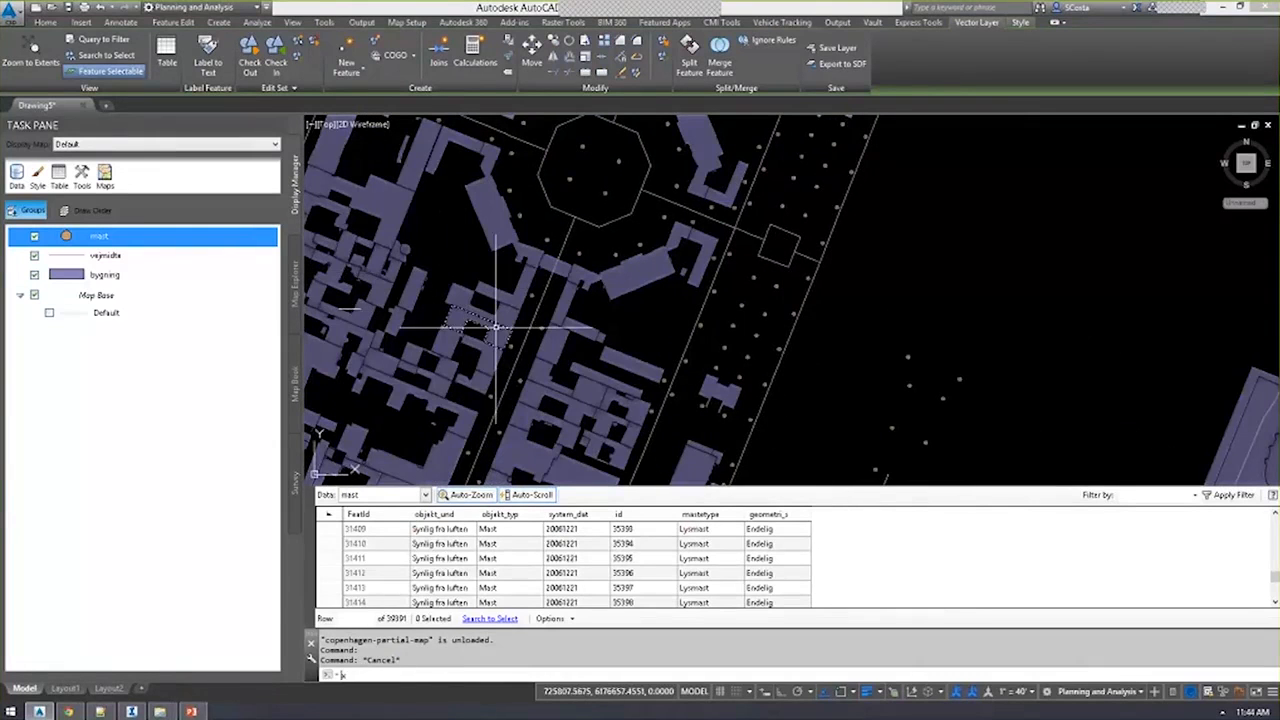
pyautogui.press('Return')
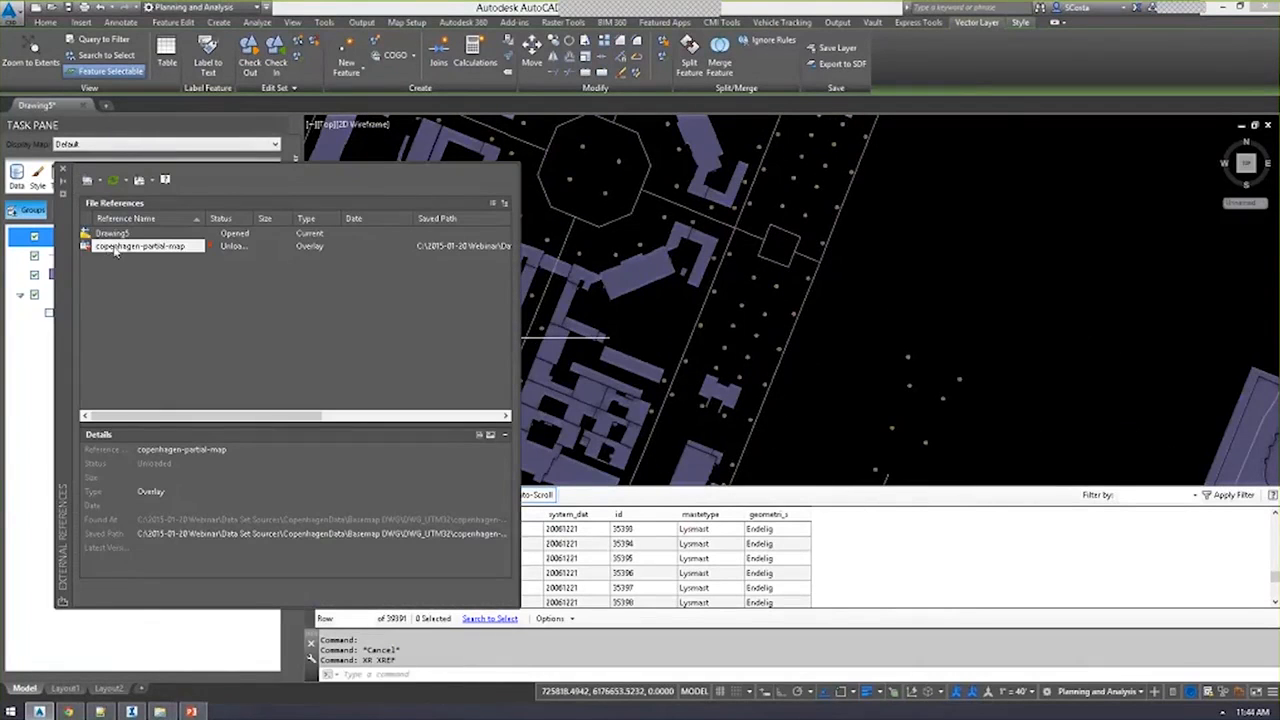
pyautogui.rightClick(115, 250)
pyautogui.click(135, 303)
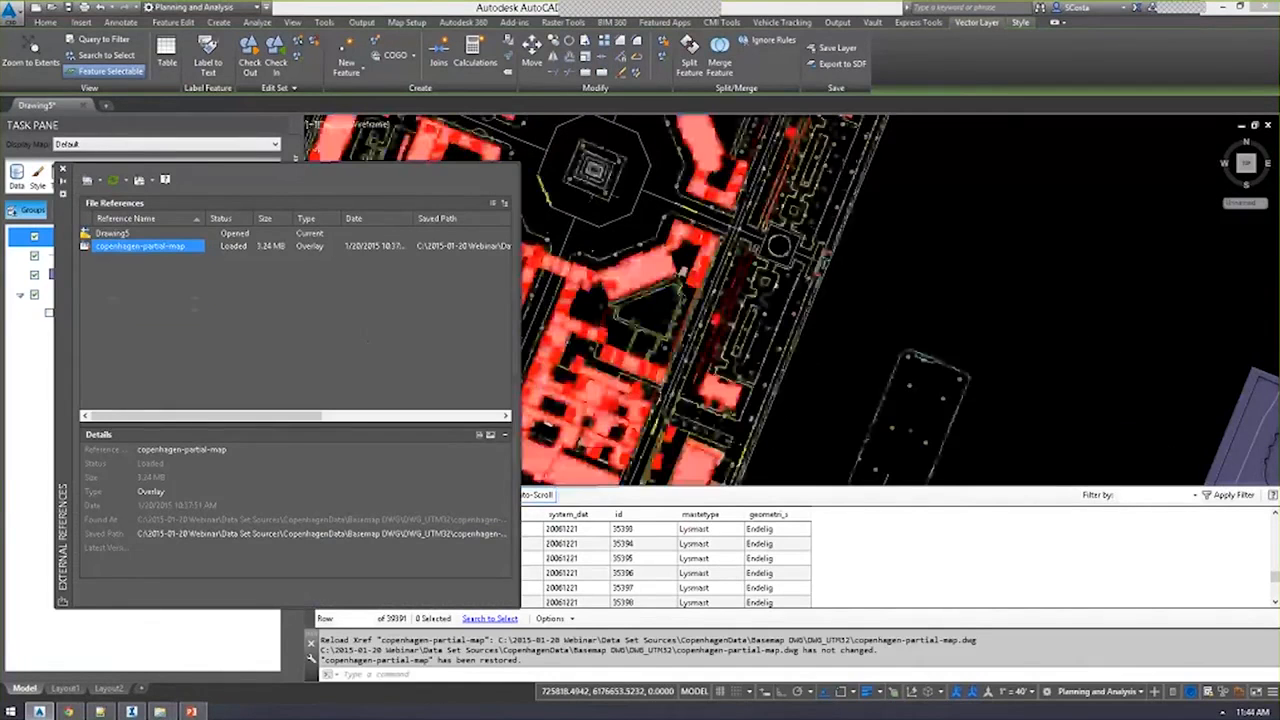
pyautogui.scroll(8, 760, 340)
pyautogui.click(716, 266)
pyautogui.press('Escape')
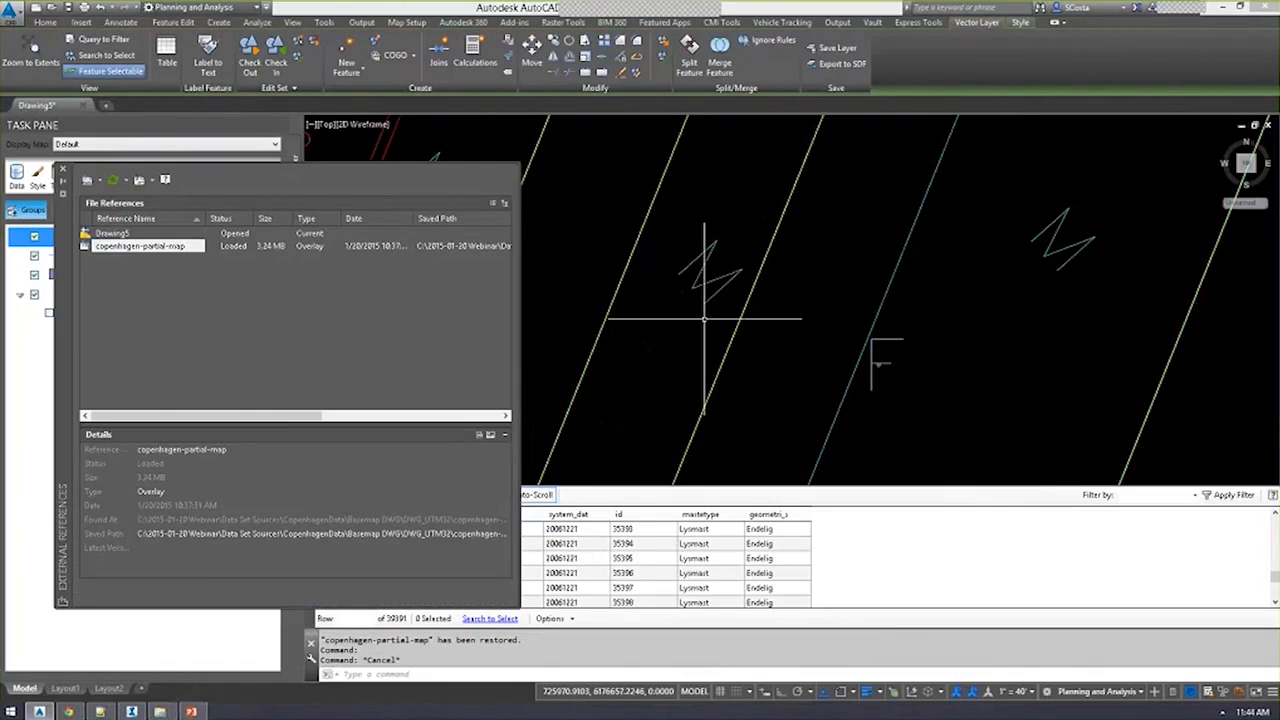
# Browse in File Explorer to the LSP folder of the BIM Perspectives - Boston project on drive D, and close the window.
pyautogui.press('super+e')
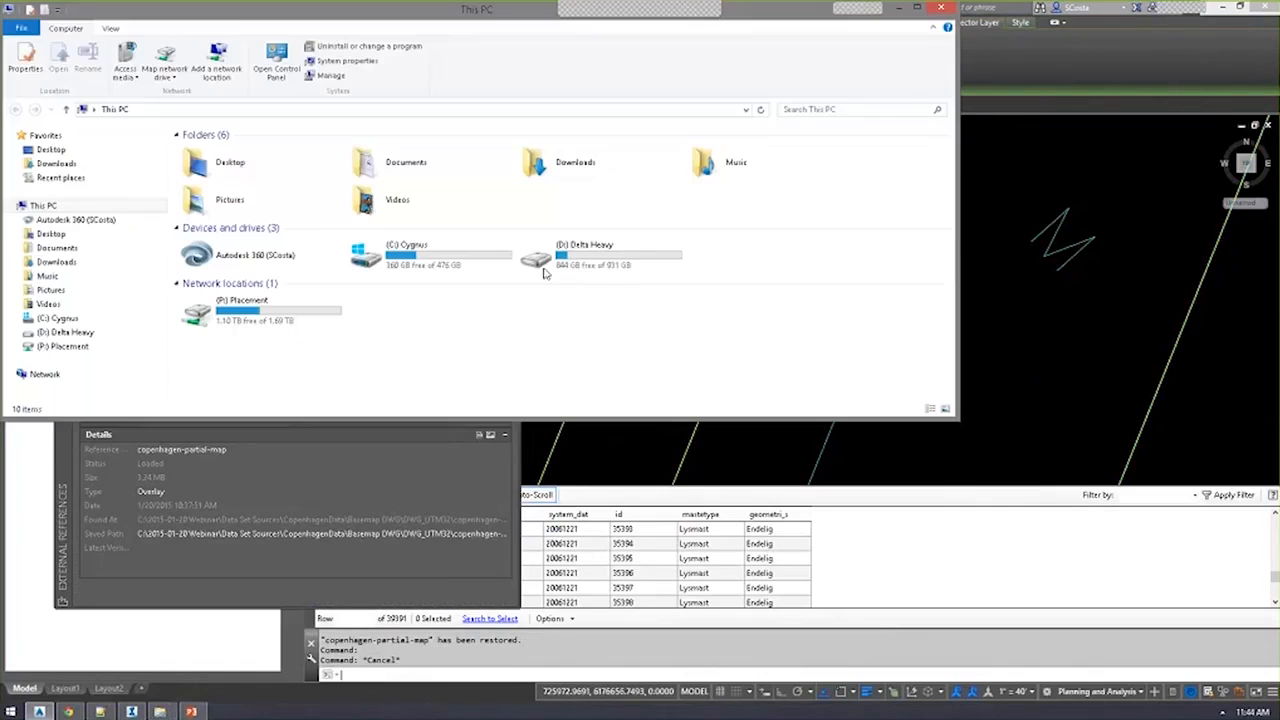
pyautogui.click(57, 318)
pyautogui.doubleClick(226, 150)
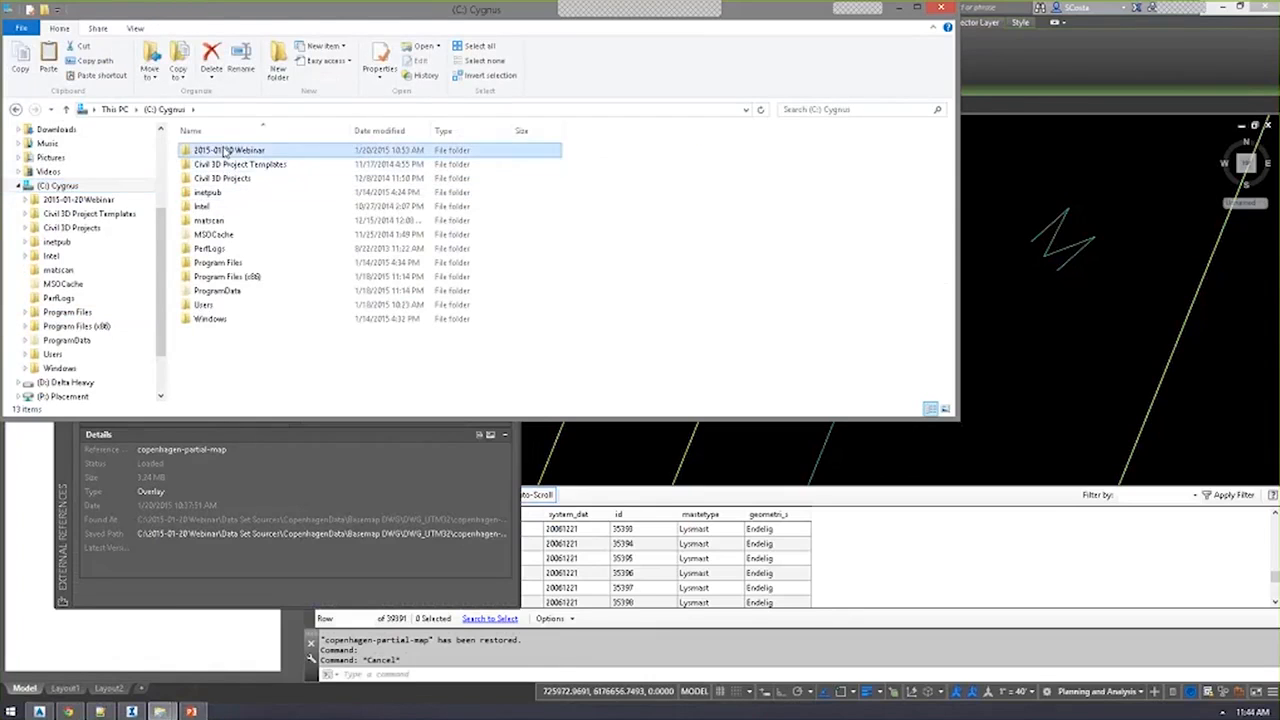
pyautogui.click(66, 382)
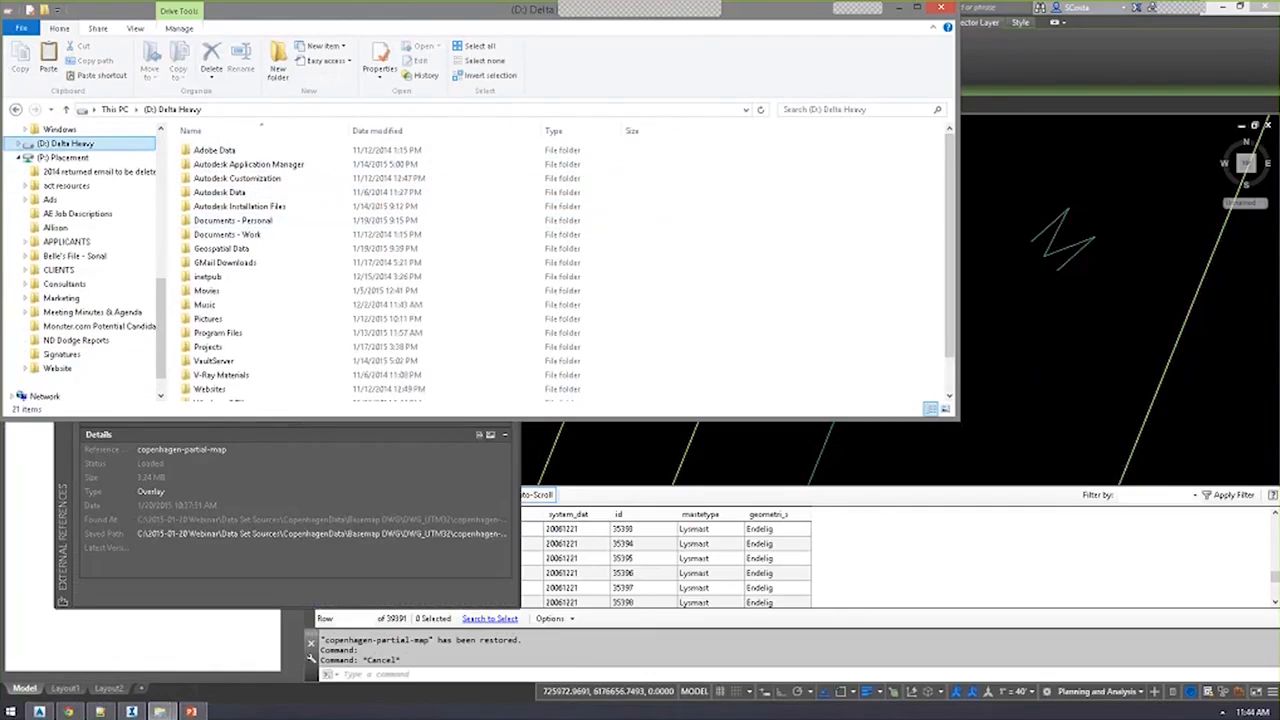
pyautogui.doubleClick(208, 347)
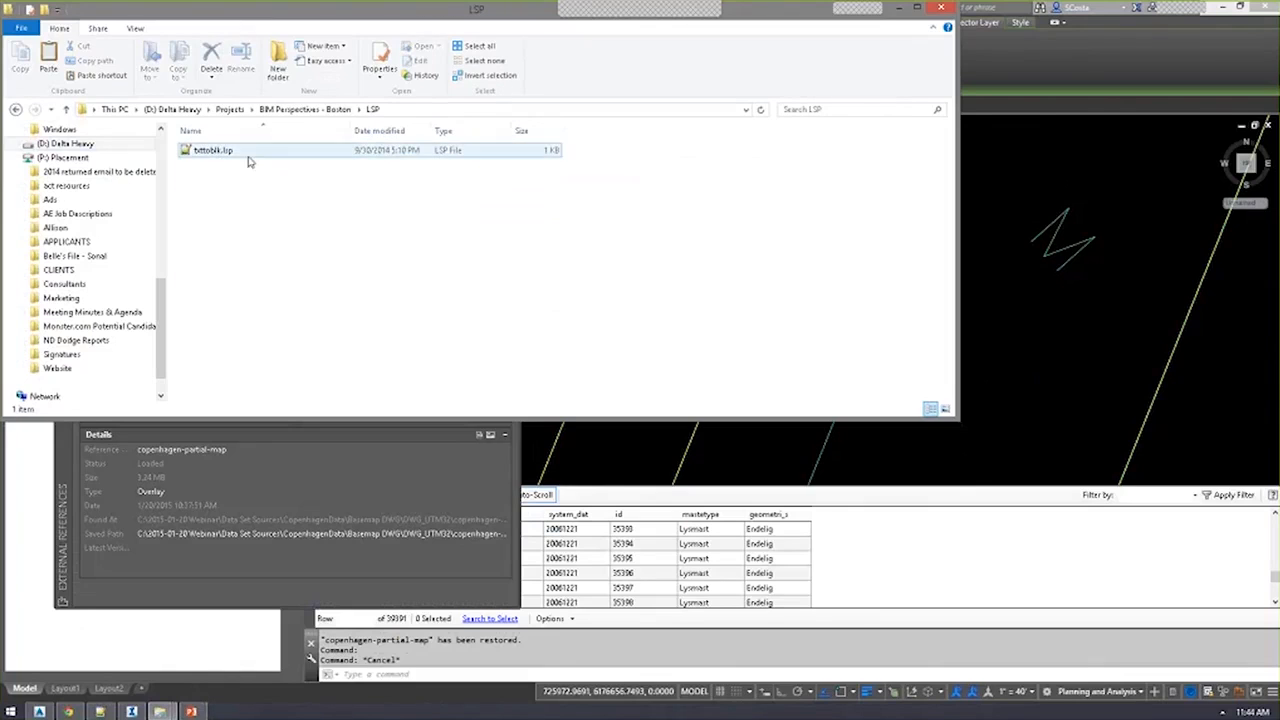
pyautogui.click(944, 8)
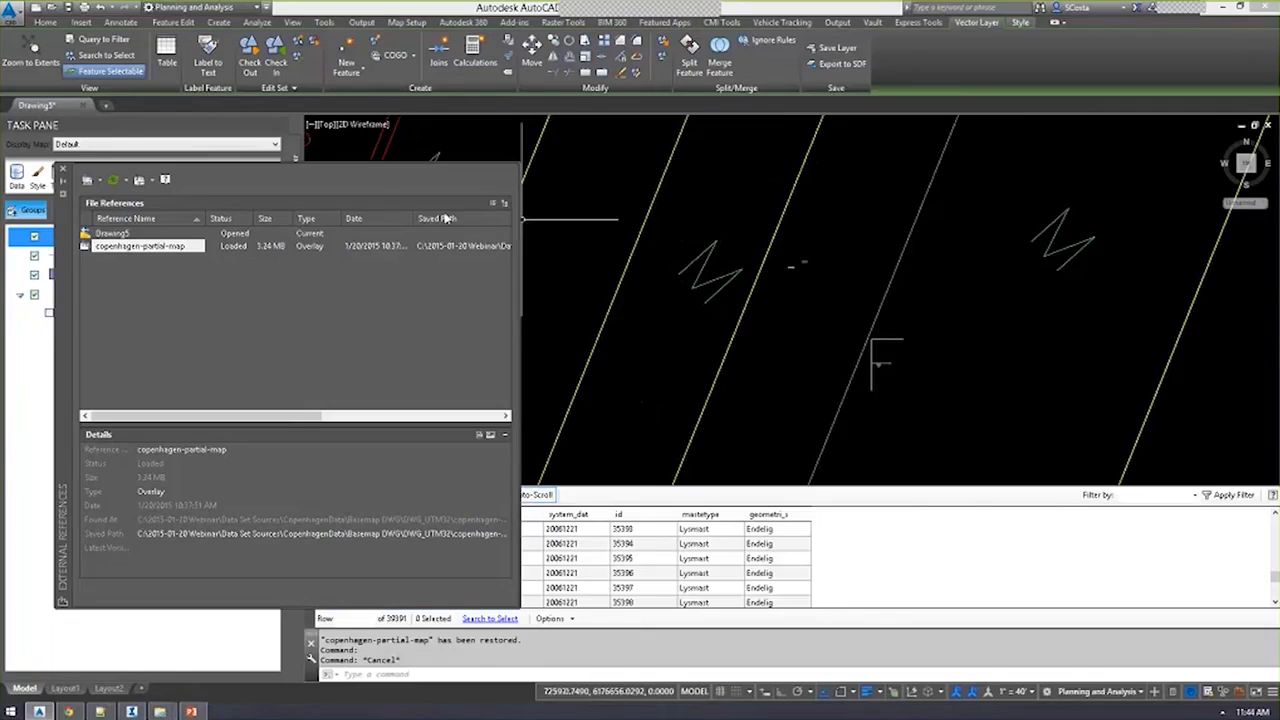
# Switch to InfraWorks and add user-defined-tree.shp from the Data Set Sources/SHP folder to the model as a data source.
pyautogui.hotkey('alt', 'Tab')
pyautogui.hotkey('alt', 'Tab')
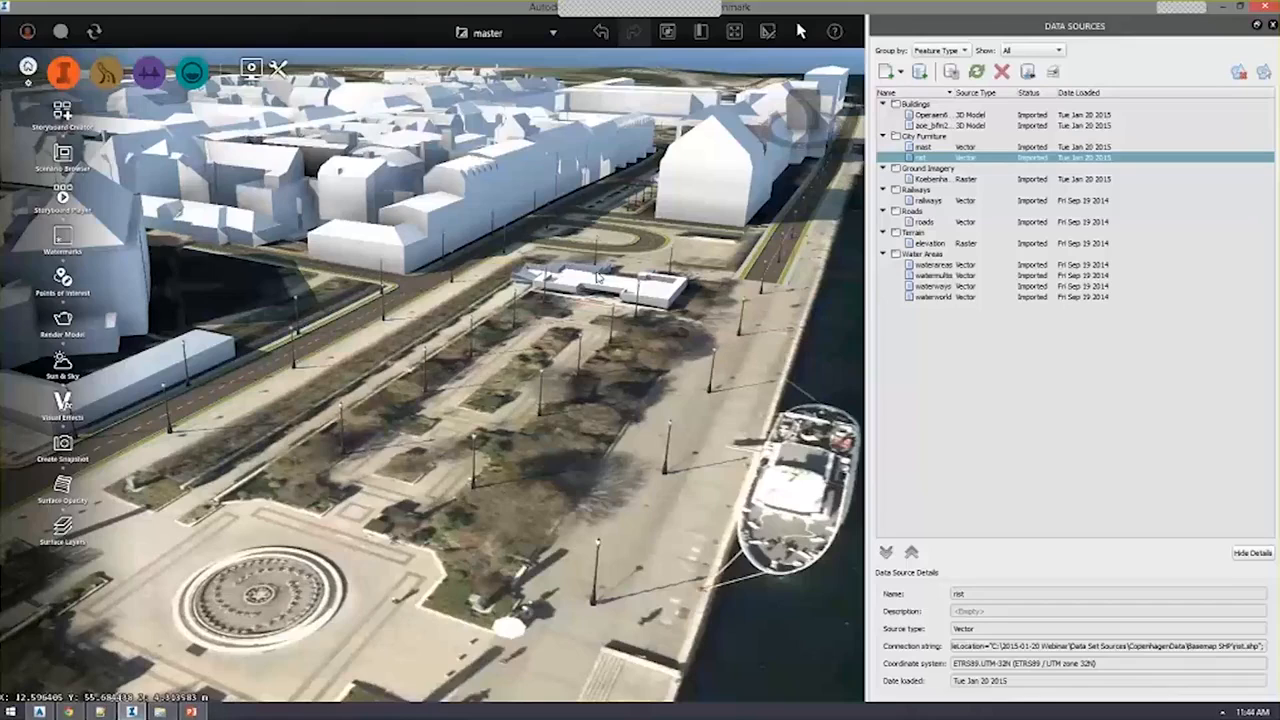
pyautogui.moveTo(578, 349); pyautogui.dragTo(727, 229)
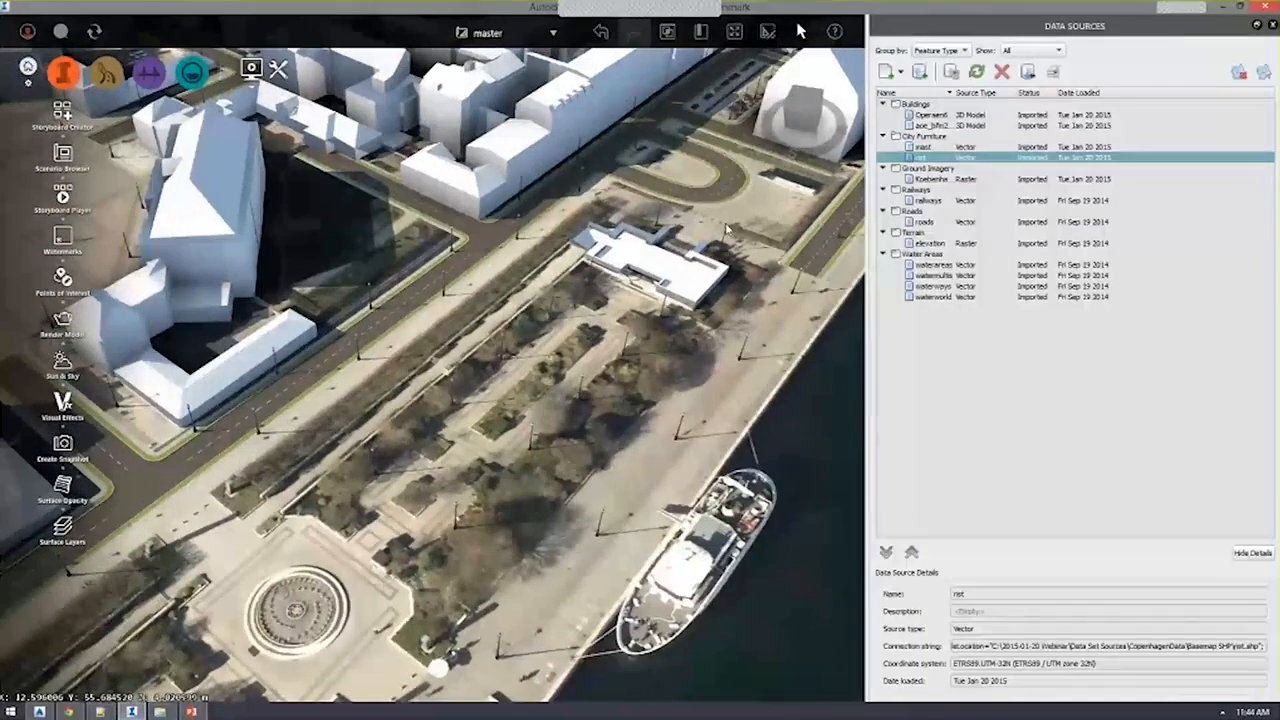
pyautogui.hotkey('alt', 'Tab')
pyautogui.hotkey('alt', 'Tab')
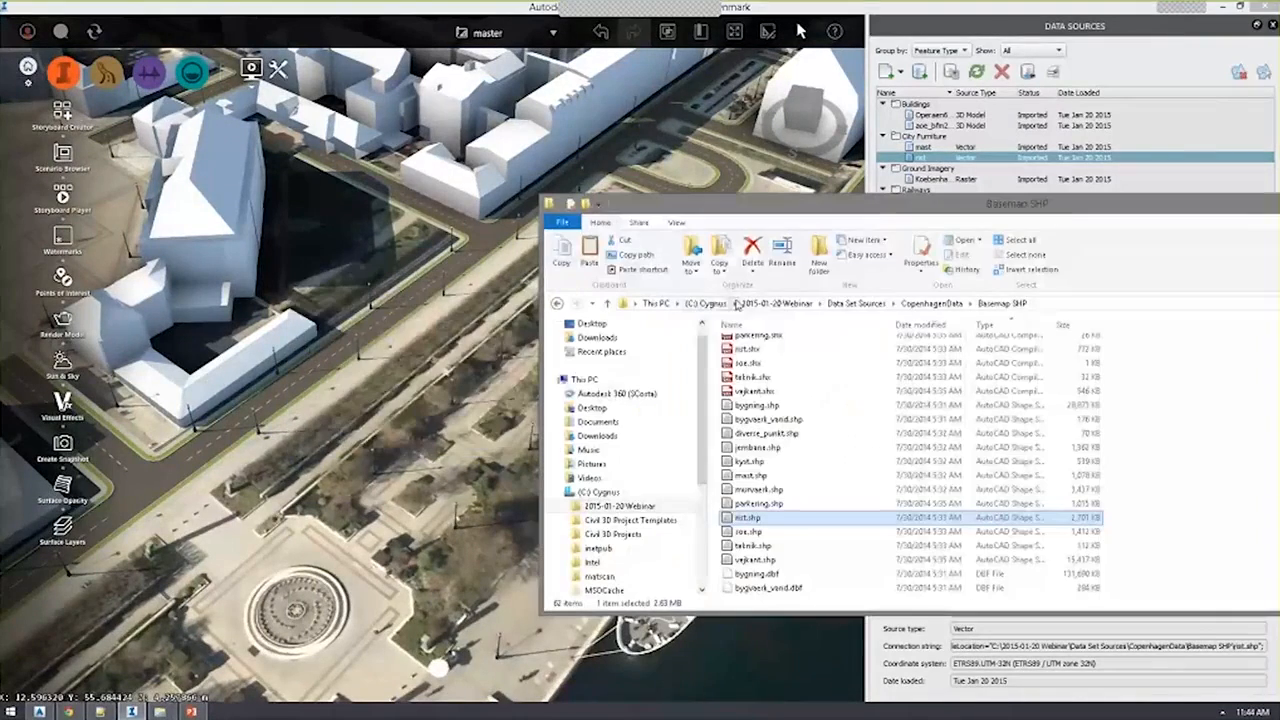
pyautogui.click(856, 304)
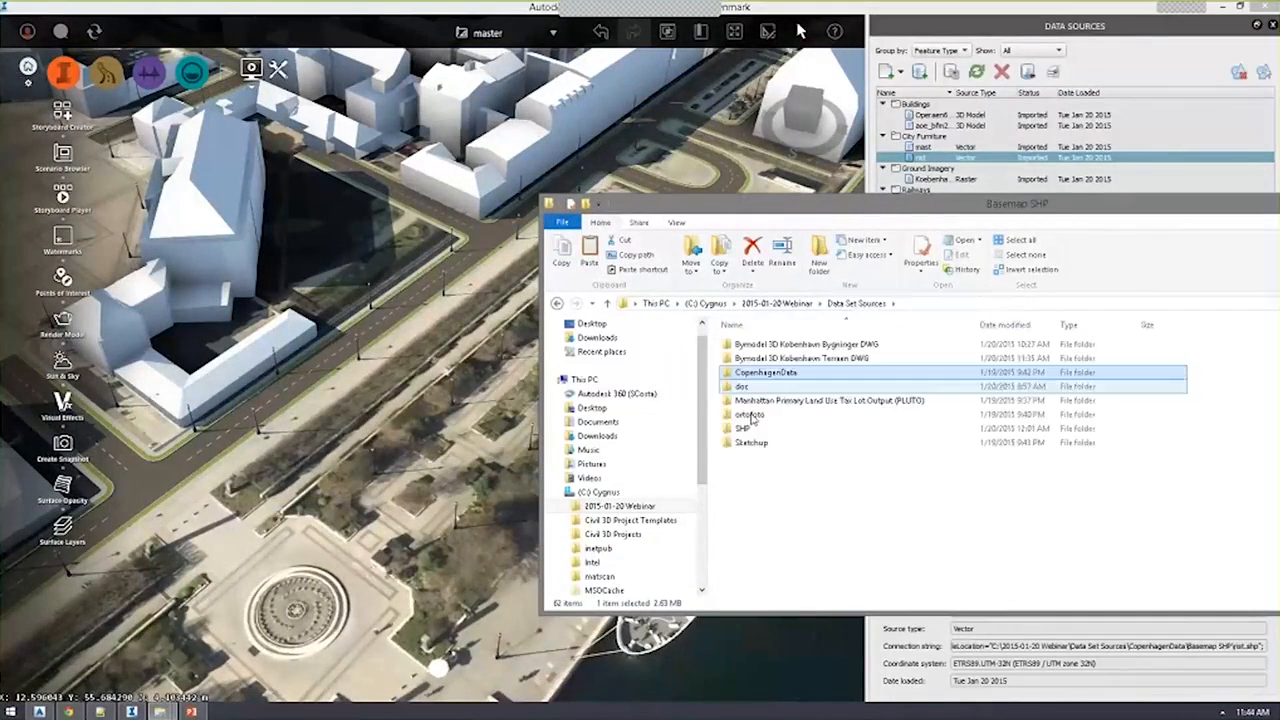
pyautogui.doubleClick(745, 428)
pyautogui.click(772, 400)
pyautogui.moveTo(748, 402); pyautogui.dragTo(517, 372)
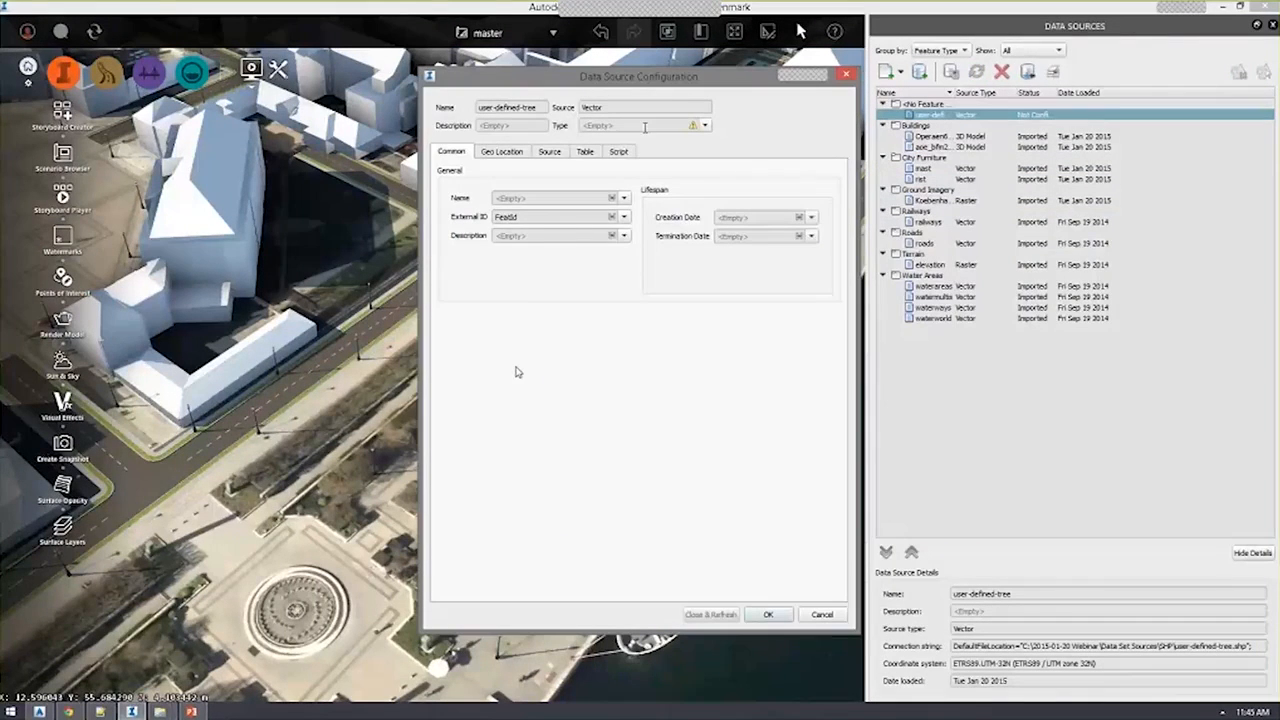
# Configure the user-defined-tree source as Trees with the 3D Model/Vegetation style T18-V01 Dark Green, and close and refresh it.
pyautogui.click(708, 126)
pyautogui.click(635, 309)
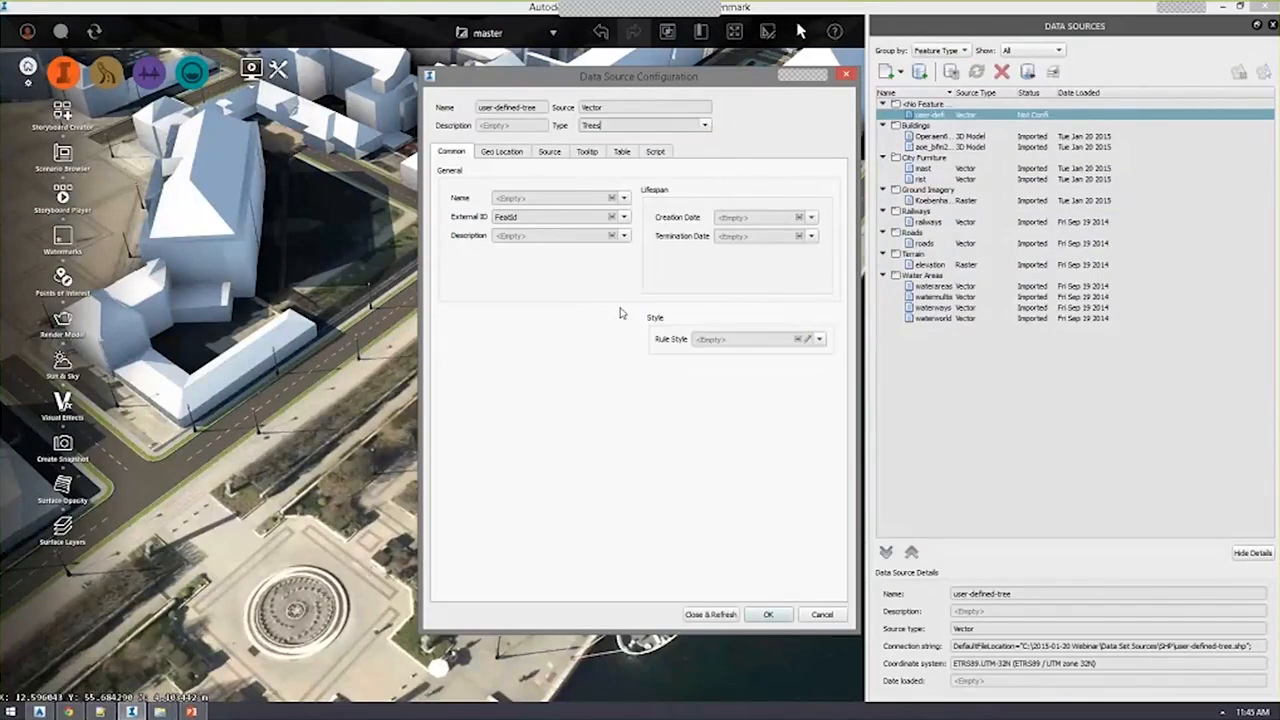
pyautogui.click(808, 339)
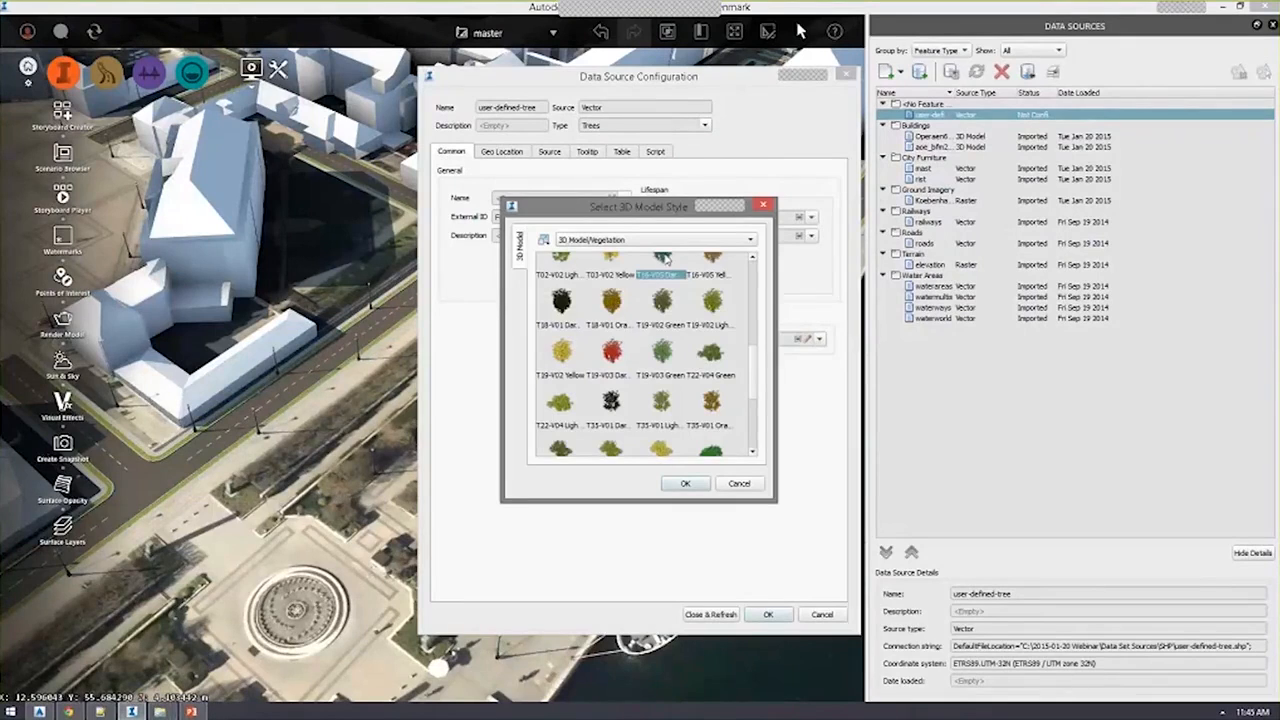
pyautogui.click(561, 300)
pyautogui.click(685, 483)
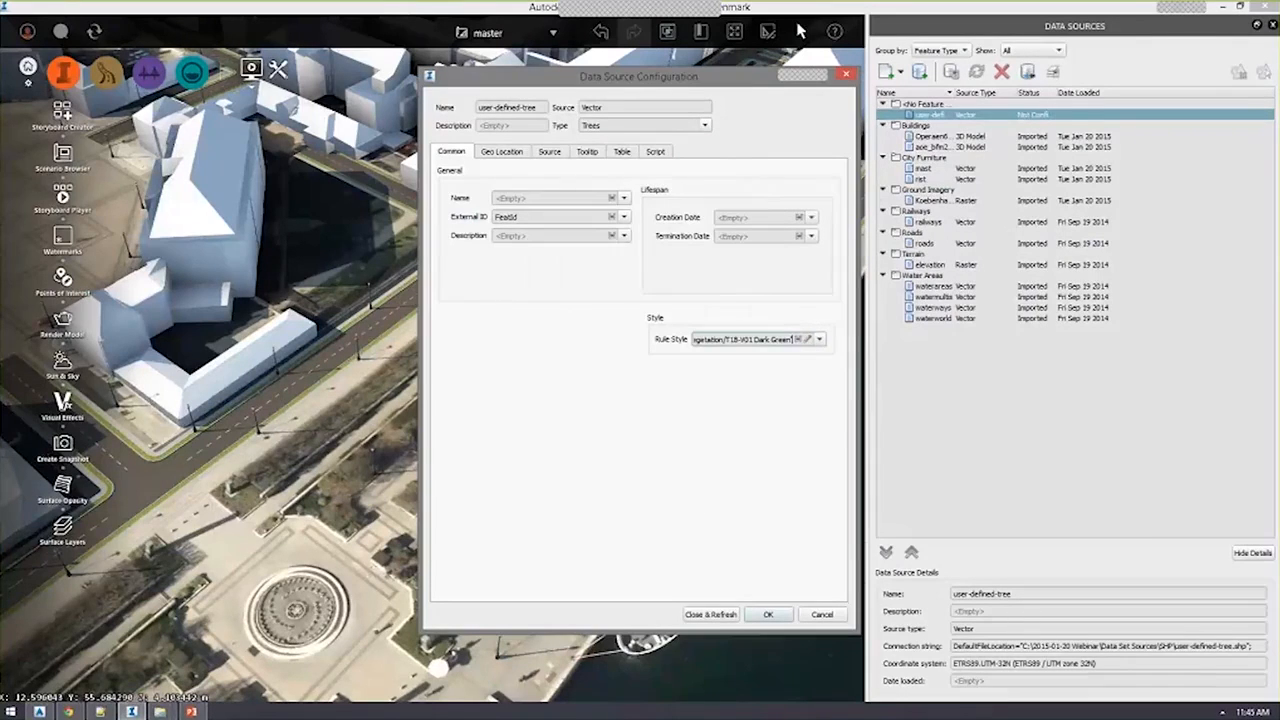
pyautogui.click(711, 615)
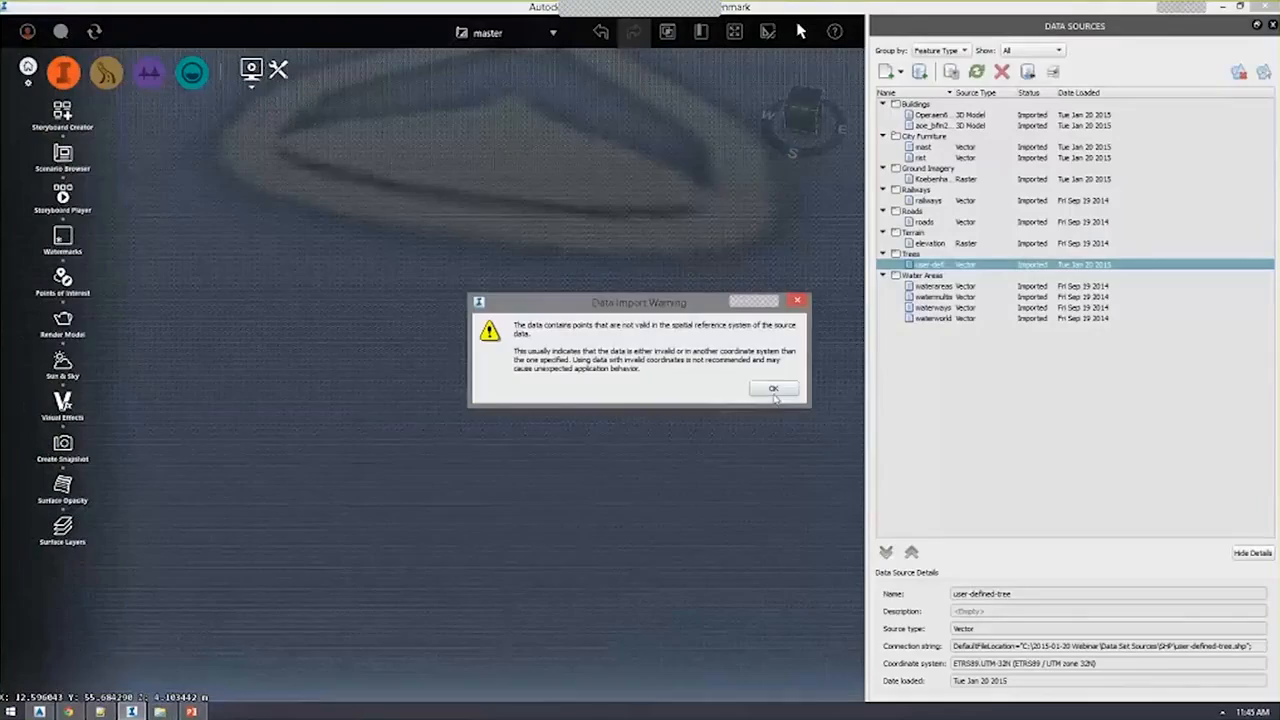
pyautogui.click(774, 391)
# Inspect the imported trees along the quayside and around the fountain and octagonal square.
pyautogui.moveTo(360, 414); pyautogui.dragTo(467, 339)
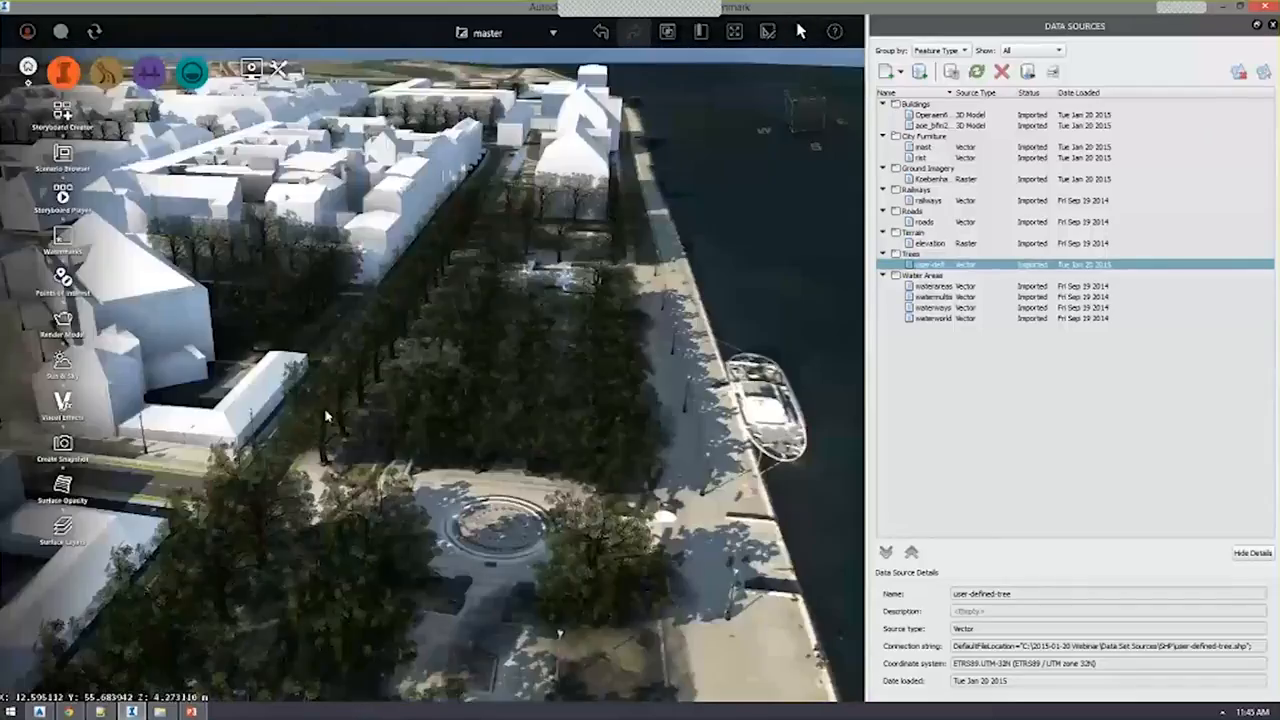
pyautogui.moveTo(325, 415); pyautogui.dragTo(357, 389)
pyautogui.scroll(-2, 357, 389)
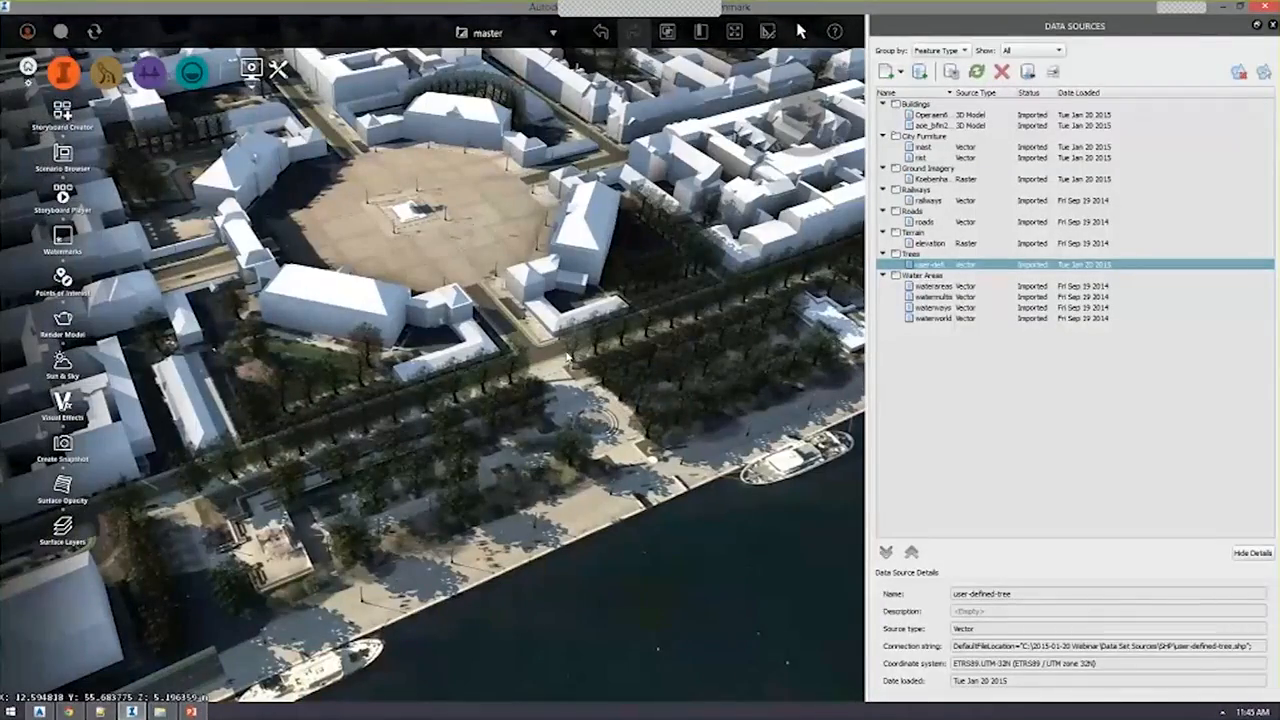
pyautogui.scroll(5, 561, 375)
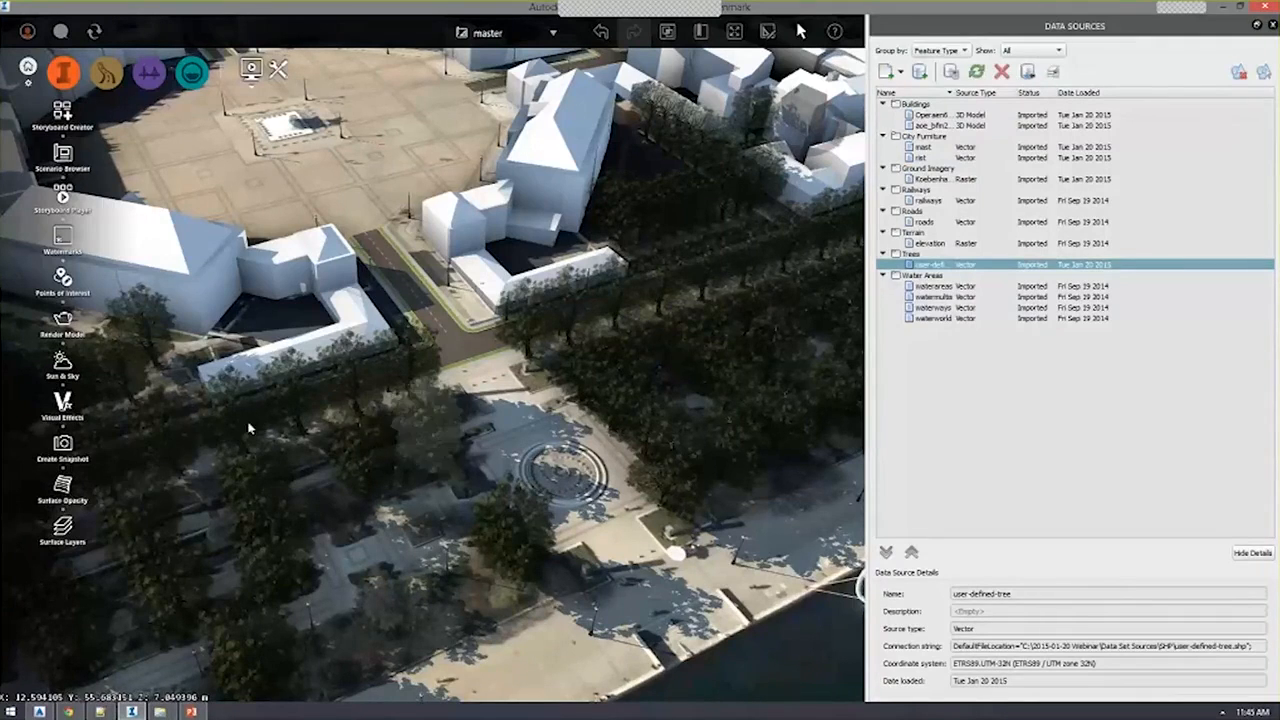
# Add a style rule named Random Trees to the Trees style rules.
pyautogui.click(113, 77)
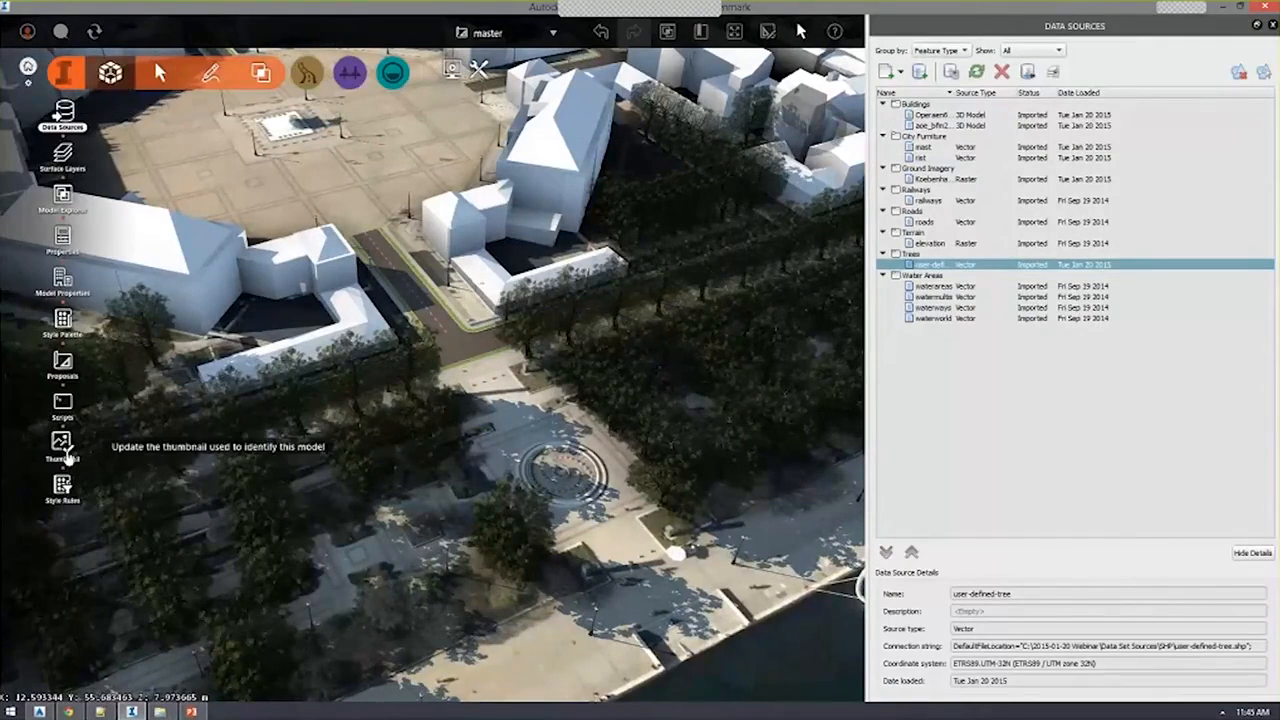
pyautogui.click(56, 486)
pyautogui.scroll(-12, 886, 580)
pyautogui.scroll(2, 892, 252)
pyautogui.click(986, 89)
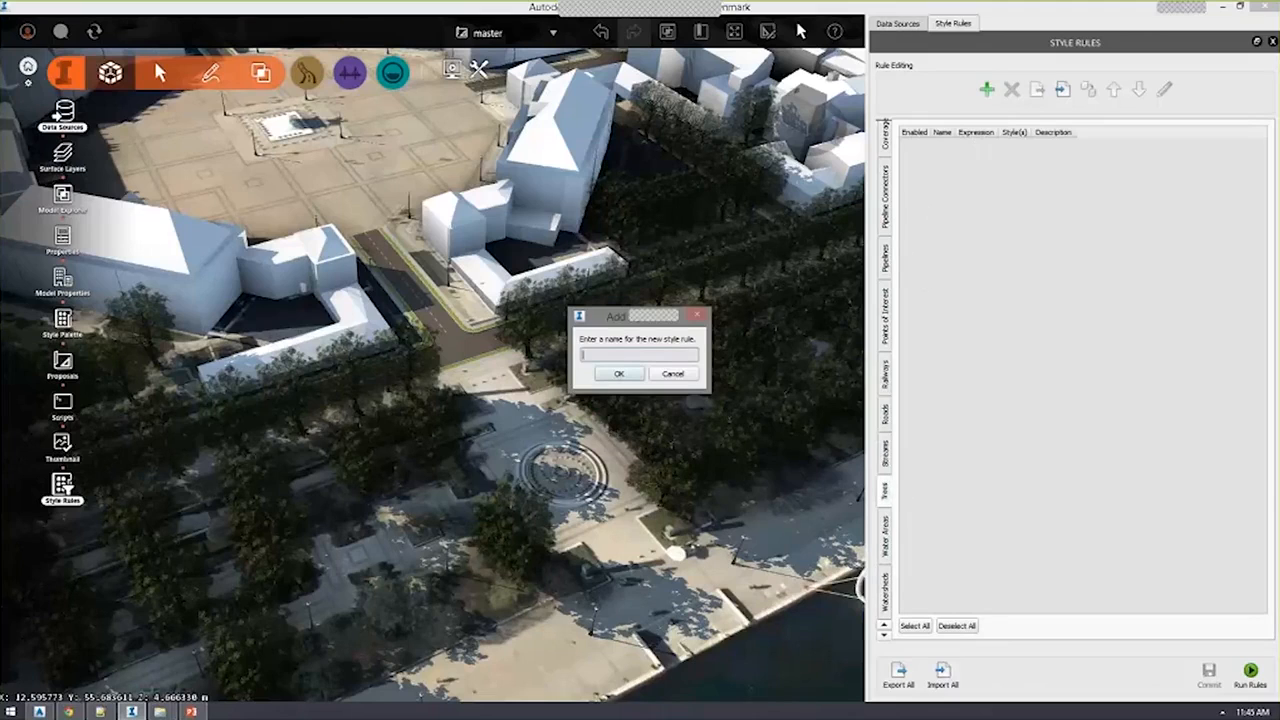
pyautogui.write('Random Trees')
pyautogui.press('Return')
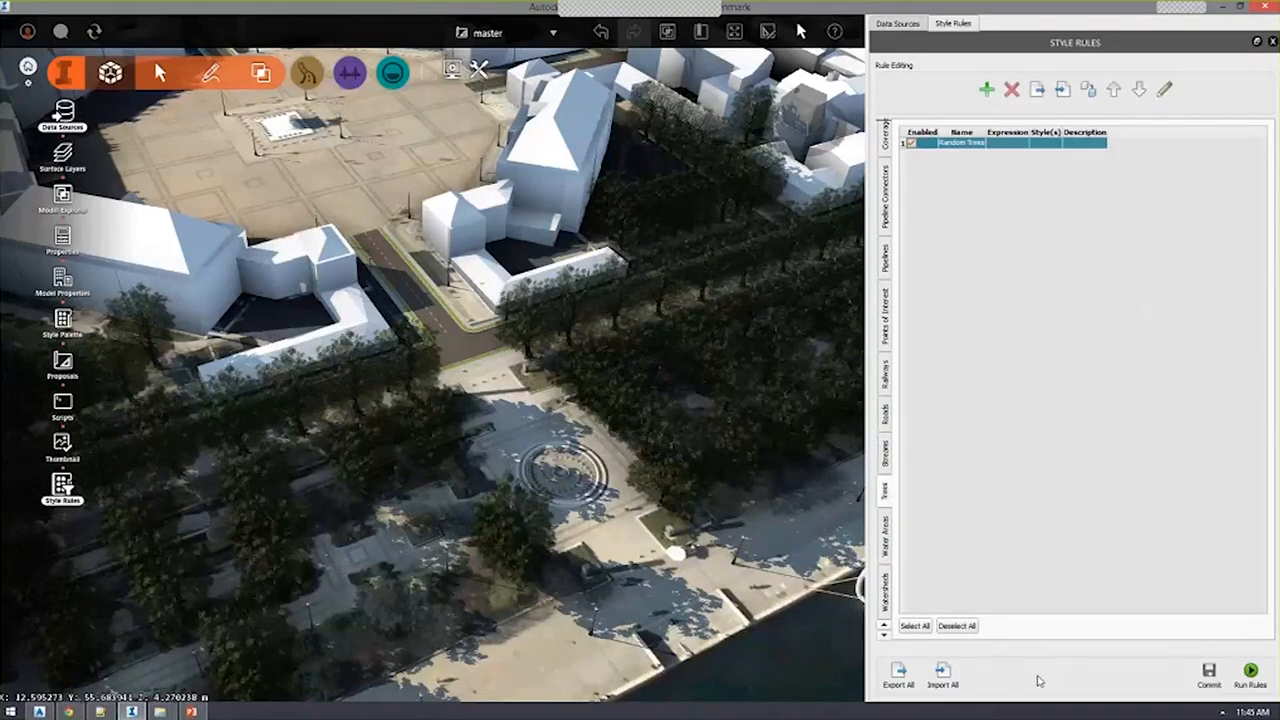
# Add T18-V01 Dark Green, T18-V01 Orange-Green, T19-V02 Green and T19-V02 Light Green to the Random Trees rule, and run the rules.
pyautogui.click(1165, 90)
pyautogui.click(1087, 559)
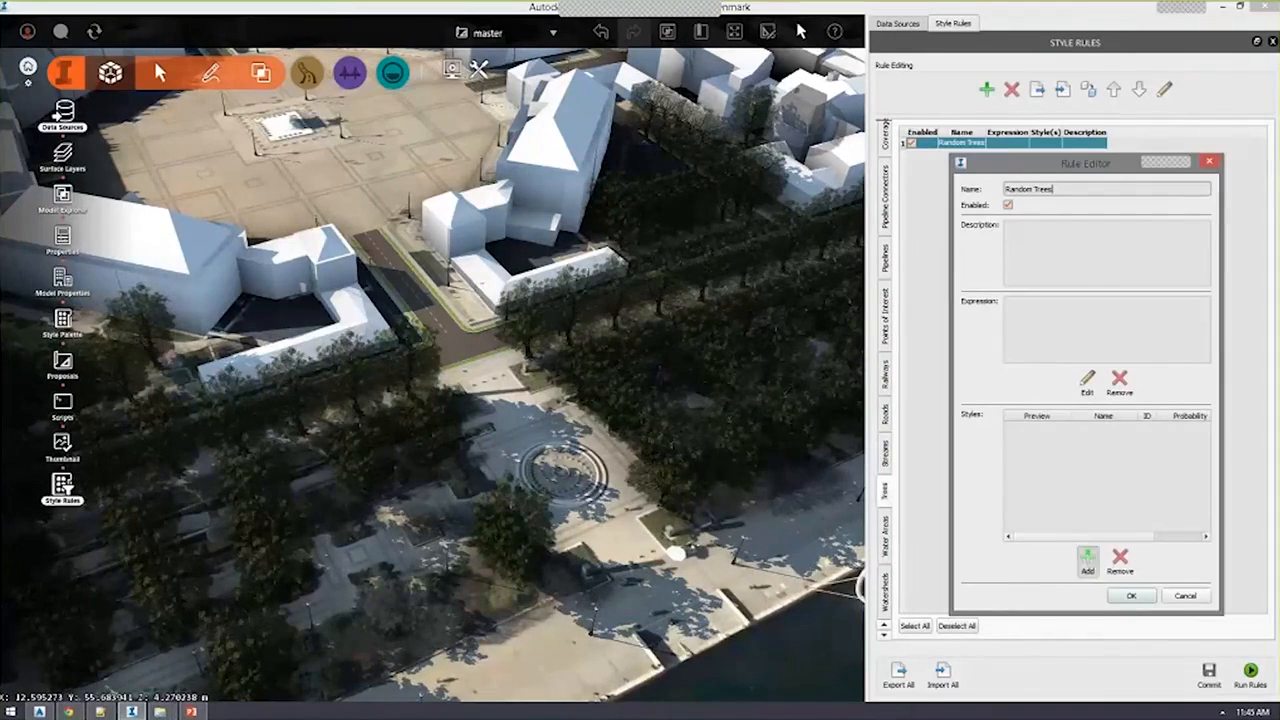
pyautogui.doubleClick(560, 296)
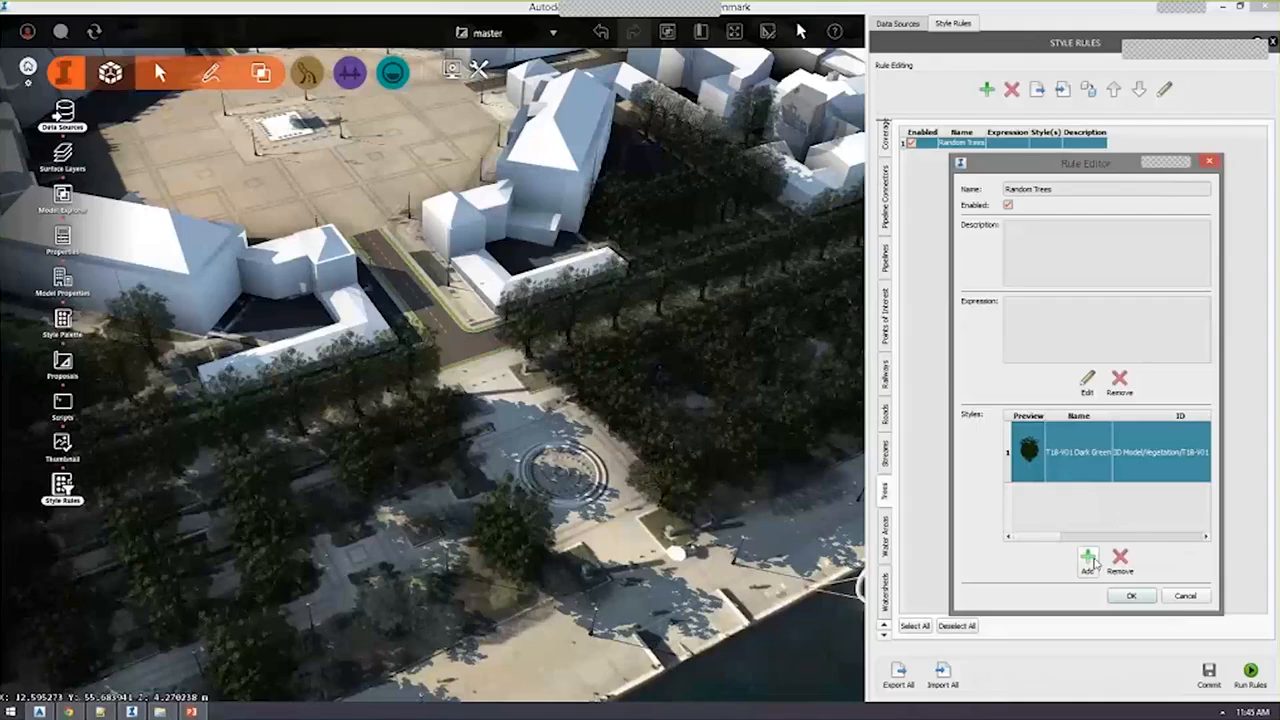
pyautogui.click(1087, 559)
pyautogui.doubleClick(612, 293)
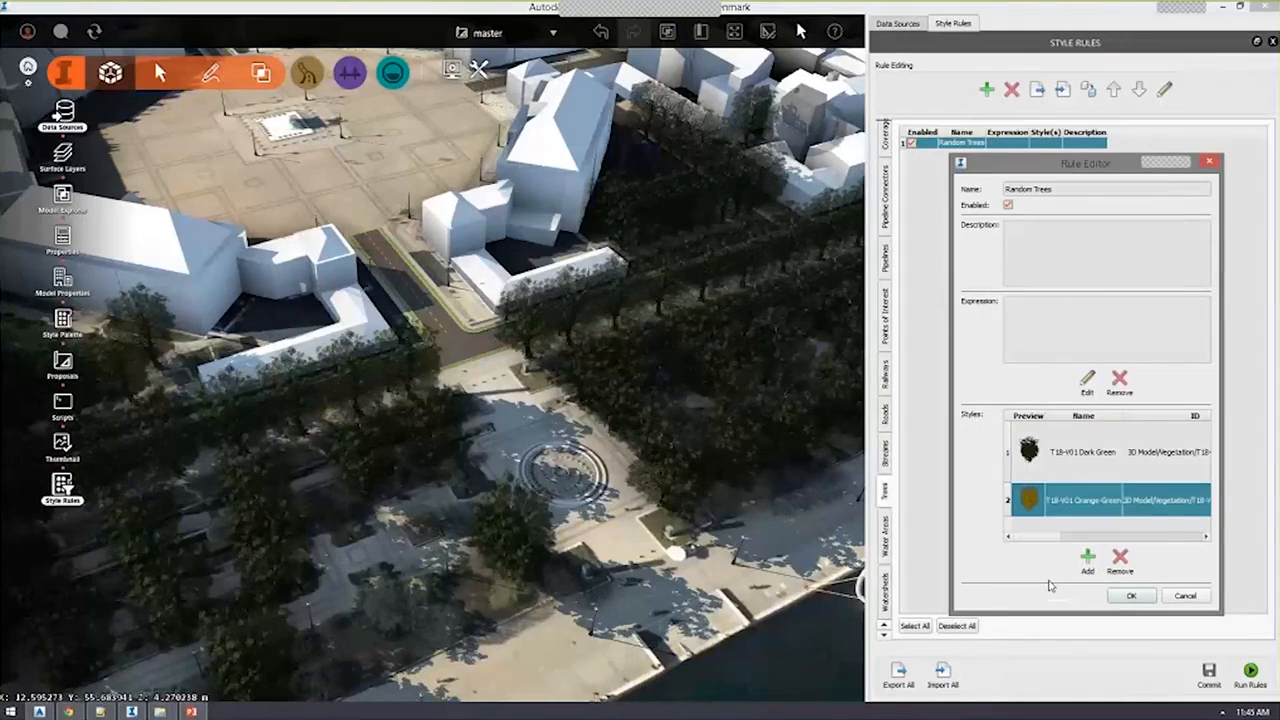
pyautogui.click(1087, 559)
pyautogui.doubleClick(662, 295)
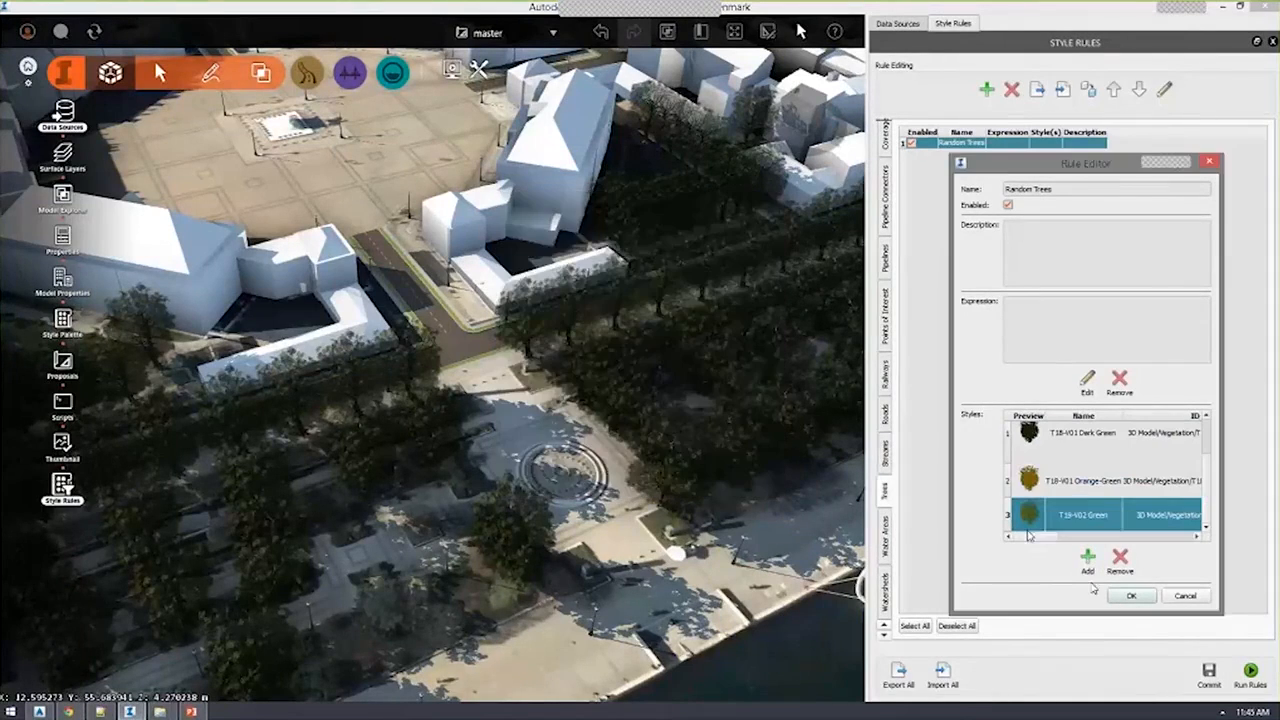
pyautogui.click(1087, 561)
pyautogui.doubleClick(722, 293)
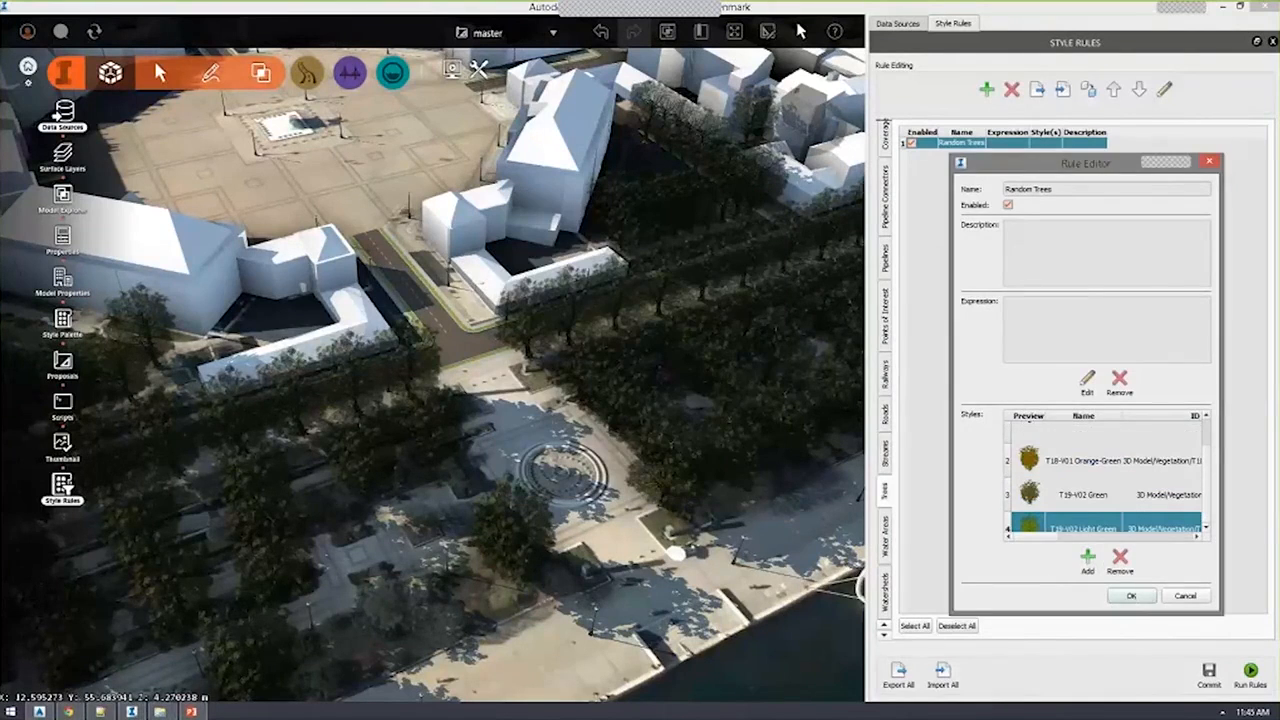
pyautogui.click(1132, 596)
pyautogui.click(1251, 672)
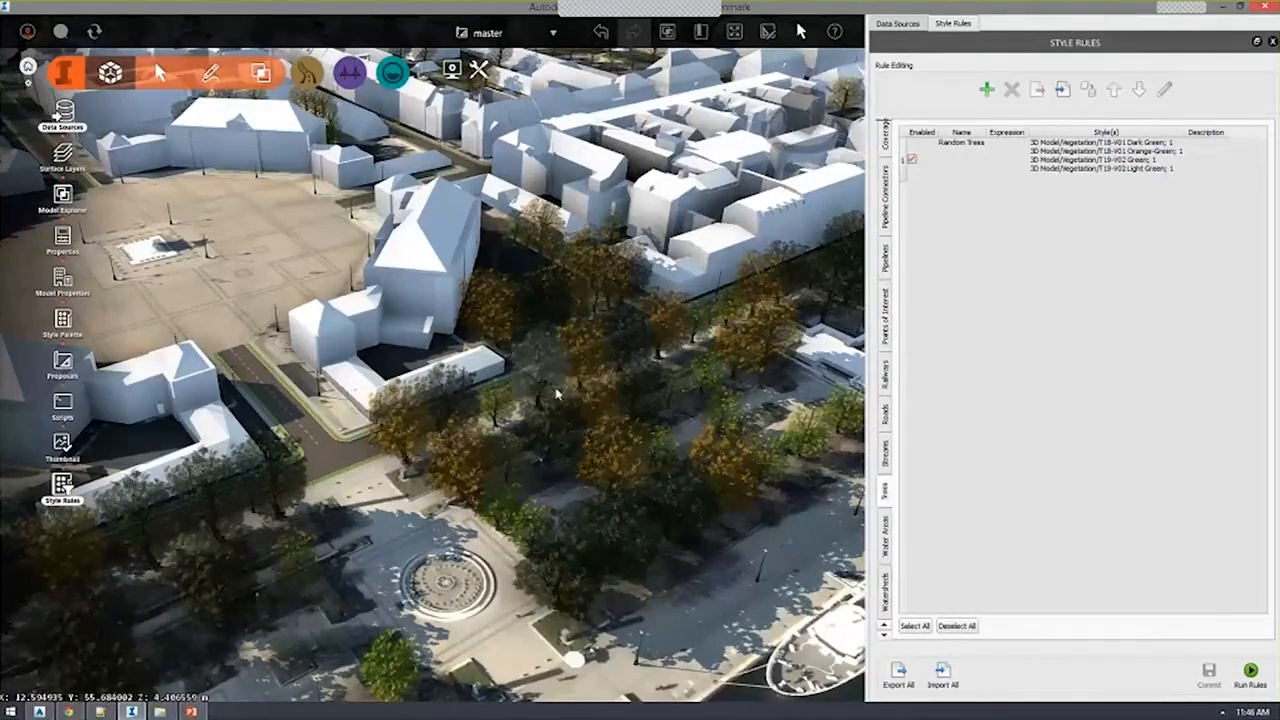
# Inspect the mixed trees around the square and along the waterfront, and return to the home screen with the model list.
pyautogui.scroll(-2, 558, 394)
pyautogui.moveTo(487, 468); pyautogui.dragTo(493, 486)
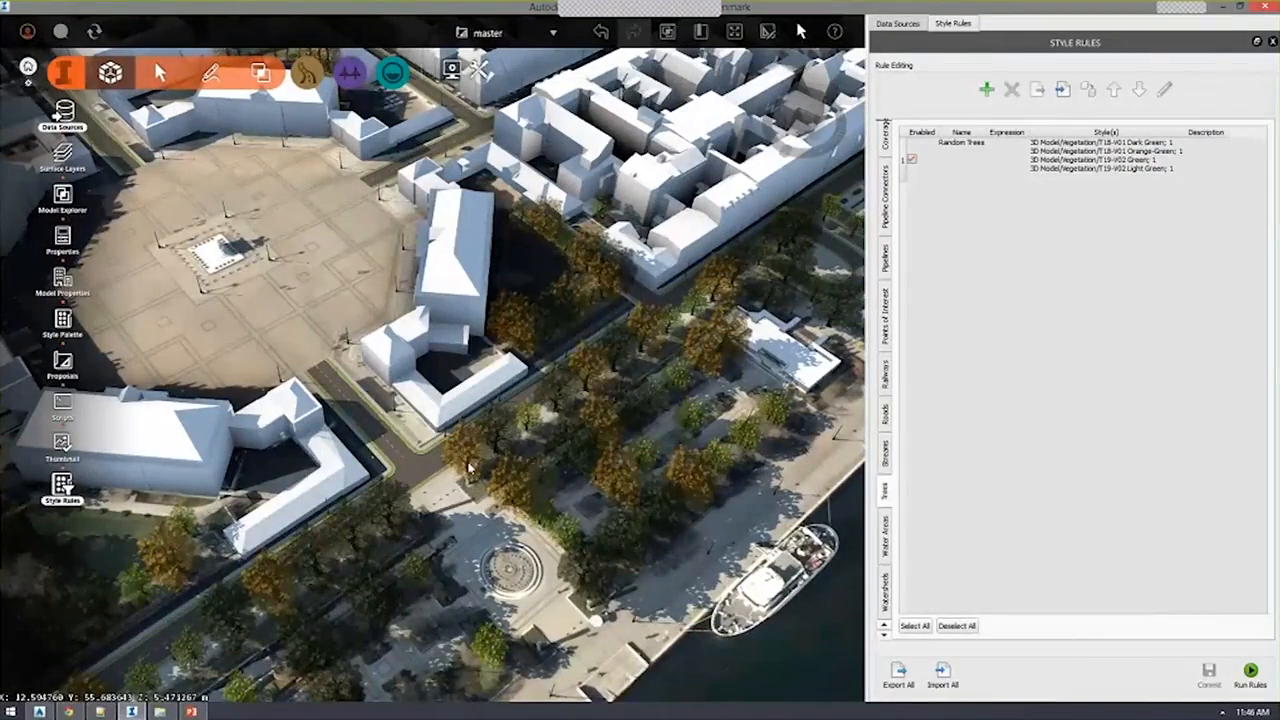
pyautogui.scroll(-4, 469, 468)
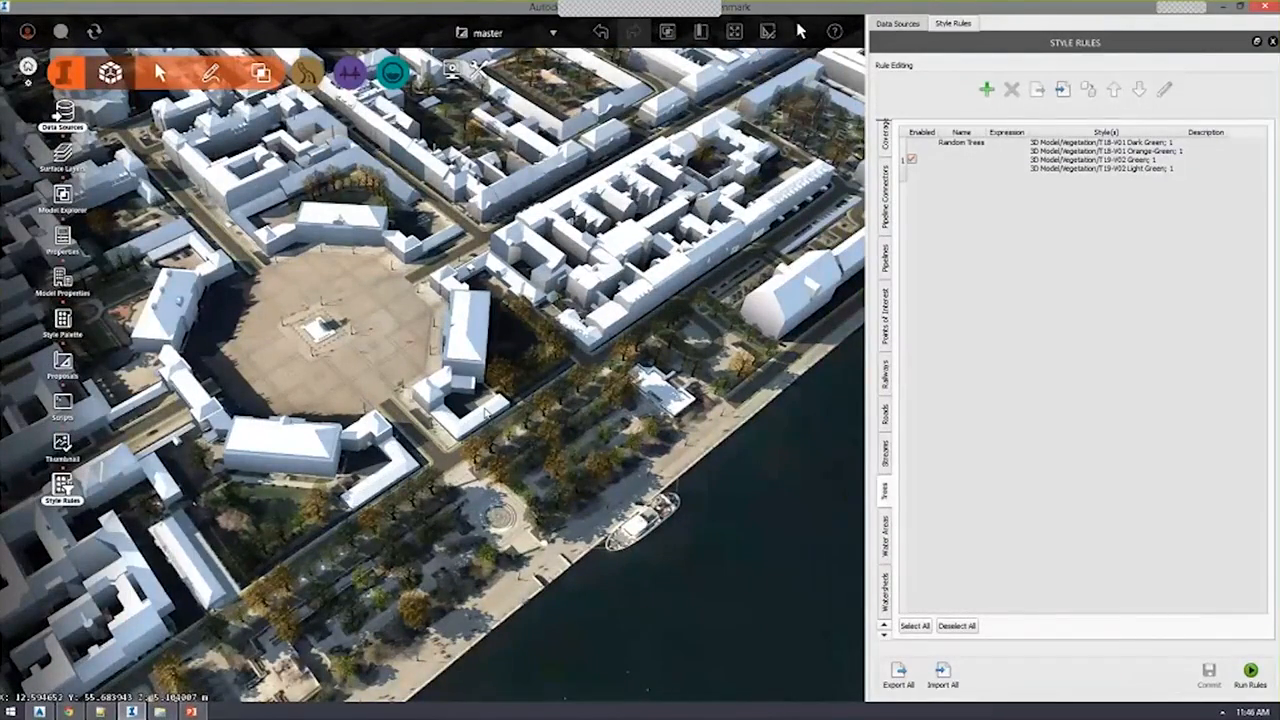
pyautogui.moveTo(570, 462); pyautogui.dragTo(434, 352)
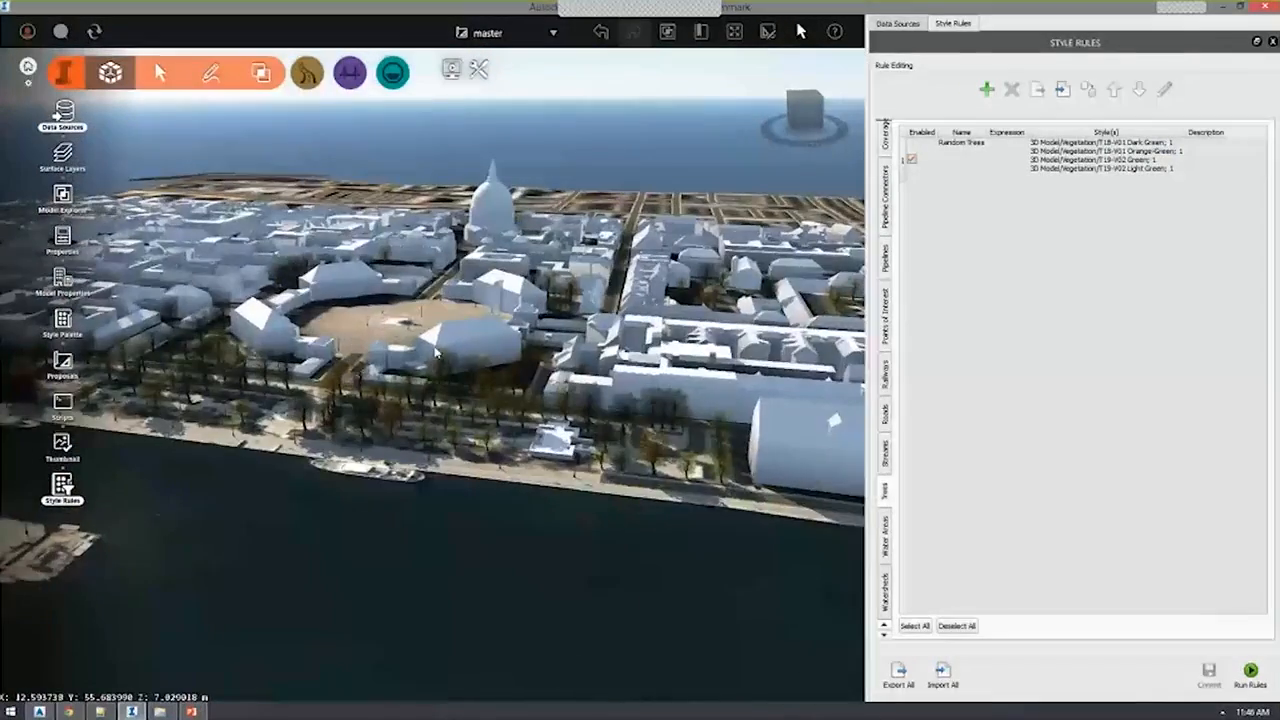
pyautogui.scroll(5, 435, 352)
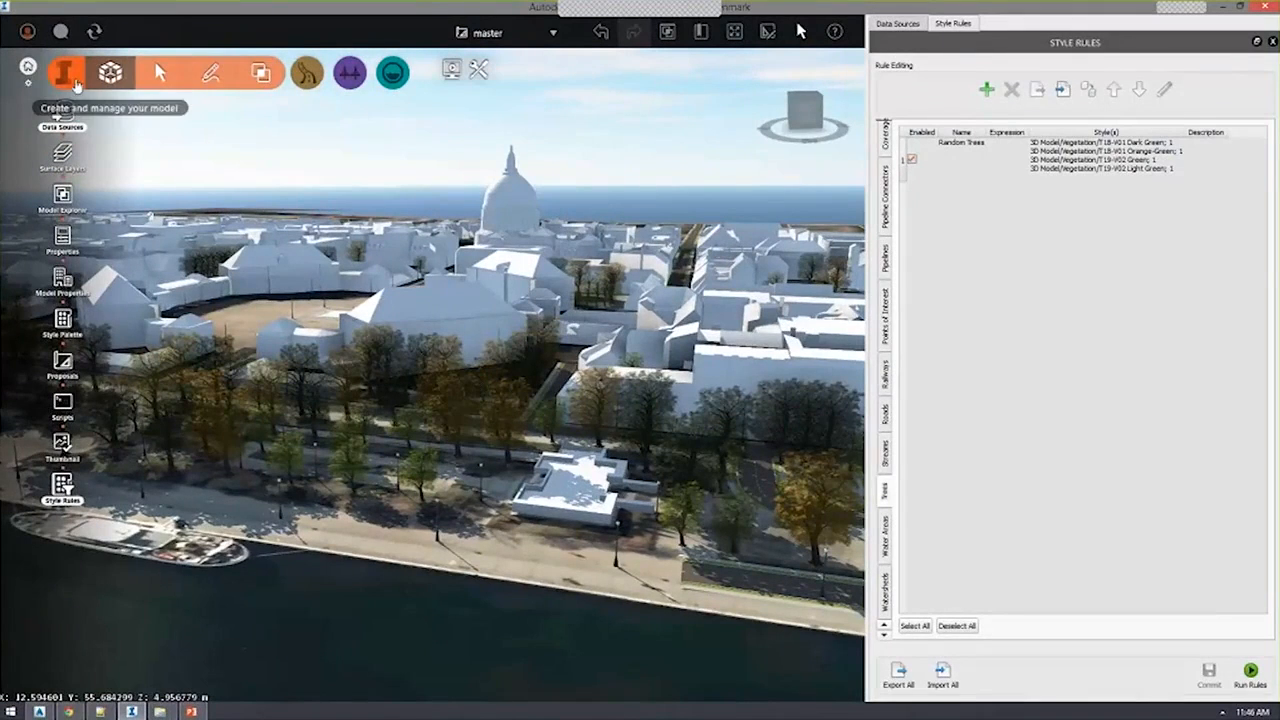
pyautogui.click(28, 70)
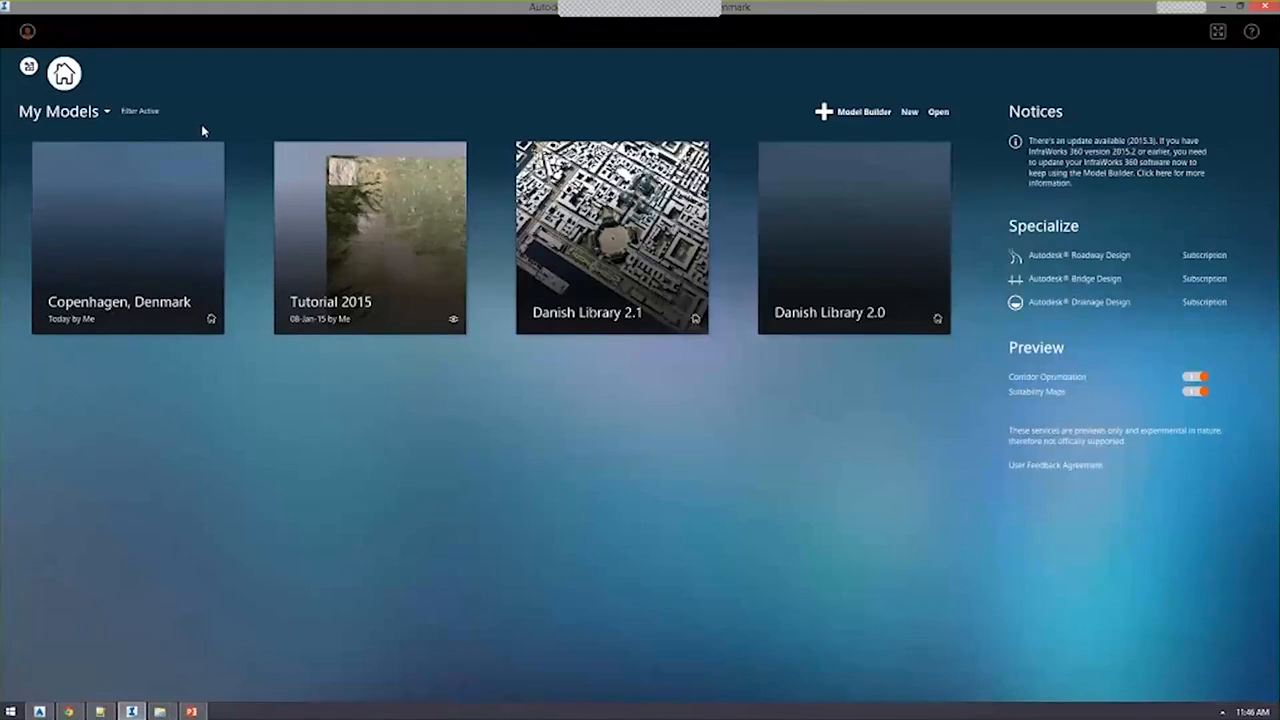
# Clear the active filter from the model list, then download and open the Microsol Resources HQ cloud model.
pyautogui.click(140, 111)
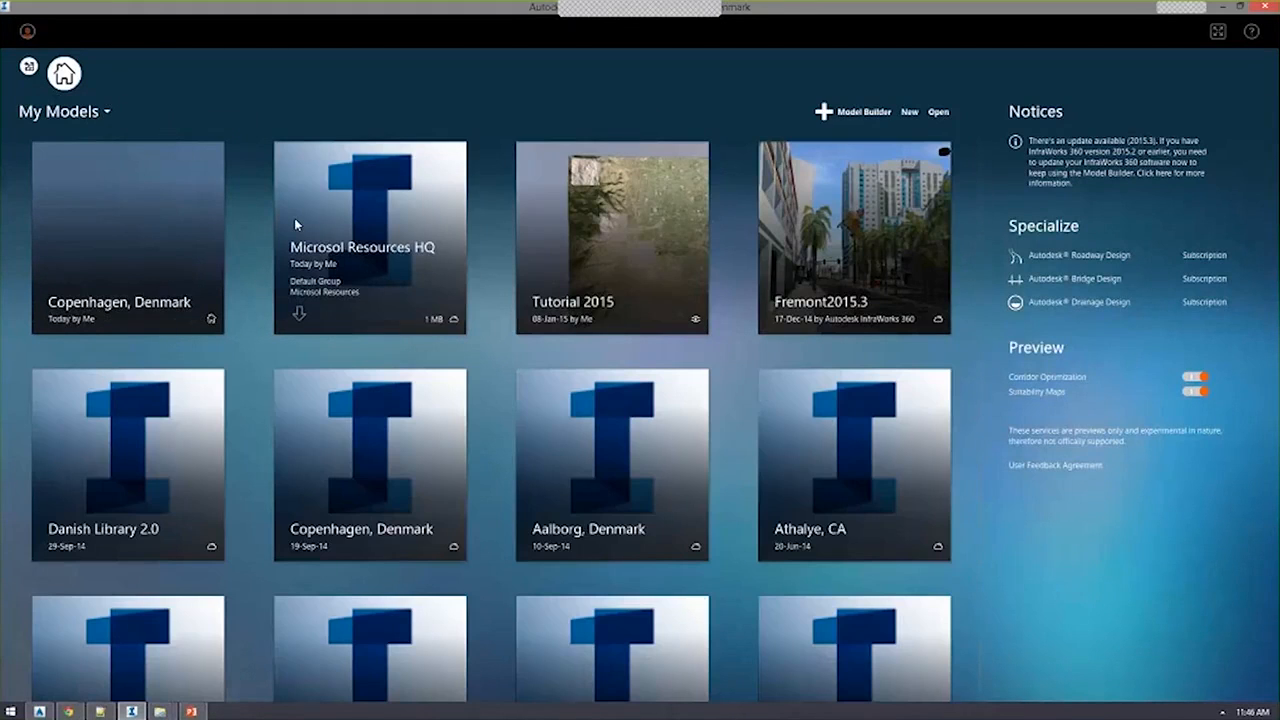
pyautogui.click(298, 313)
pyautogui.click(772, 513)
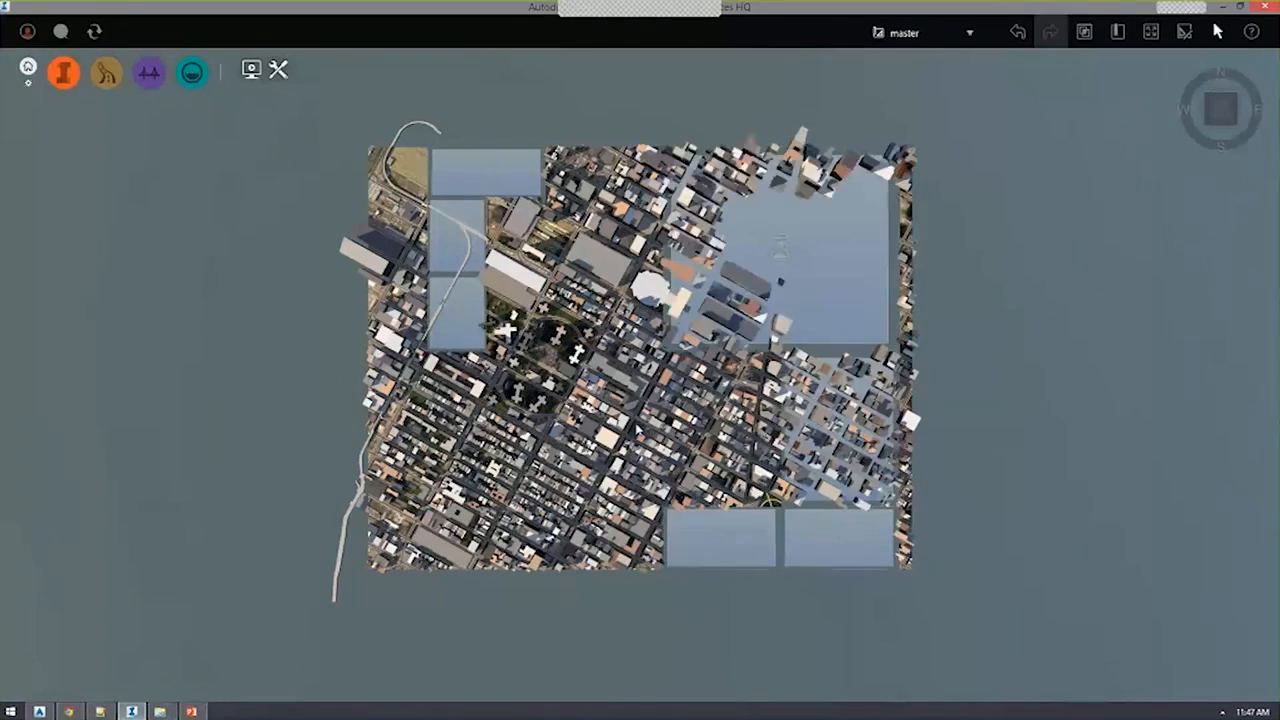
# Inspect the city model from above and at an angle, looking over its buildings, streets and parks.
pyautogui.scroll(5, 638, 428)
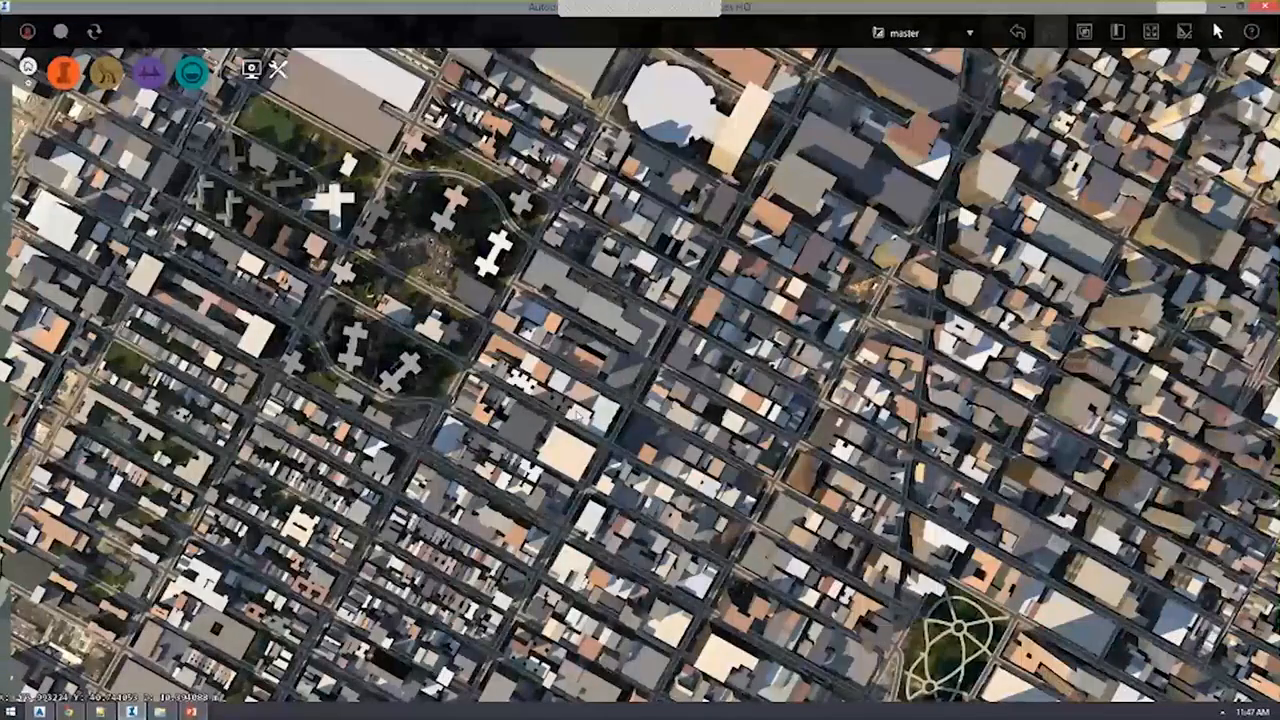
pyautogui.moveTo(578, 416); pyautogui.dragTo(626, 307)
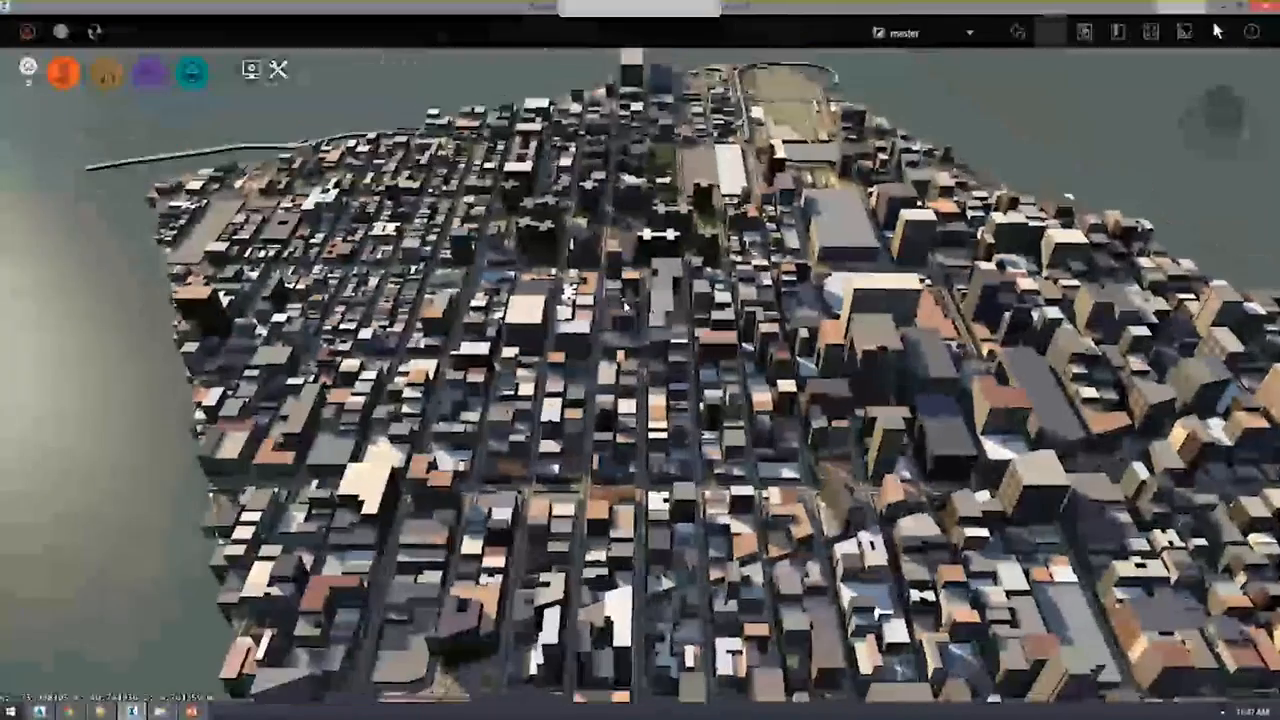
pyautogui.scroll(4, 575, 325)
pyautogui.moveTo(575, 388); pyautogui.dragTo(740, 372)
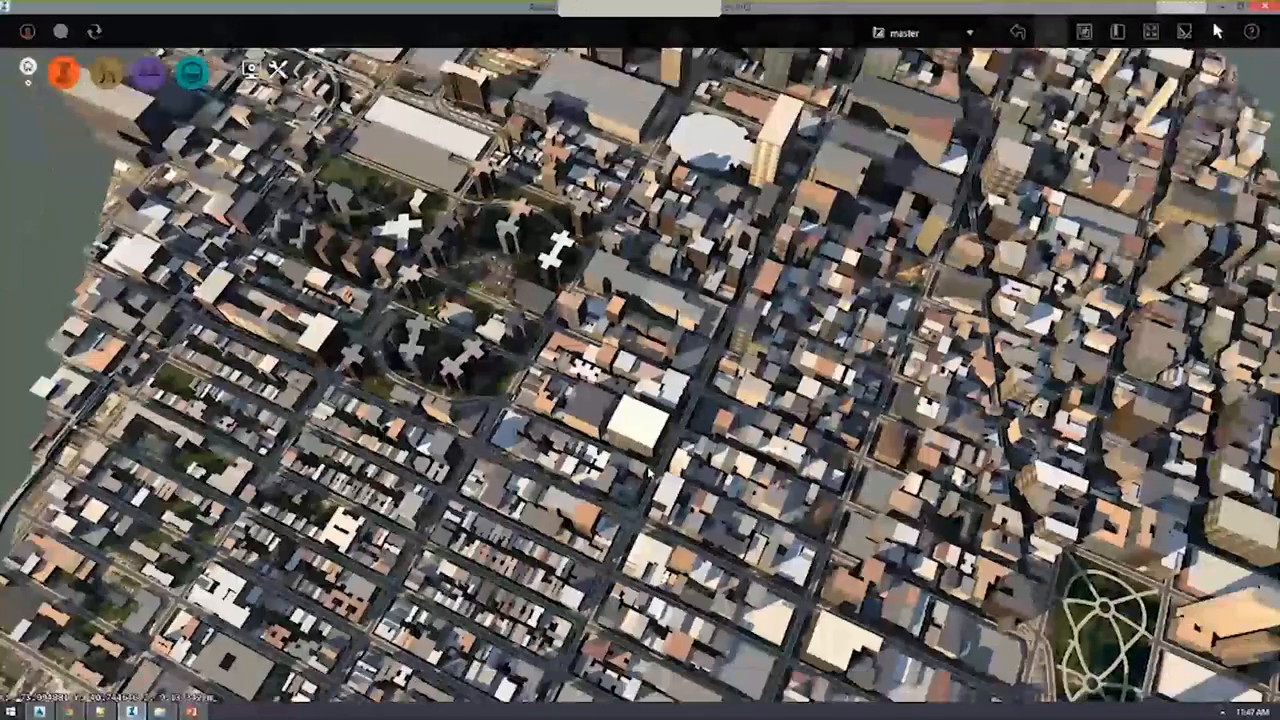
pyautogui.click(150, 76)
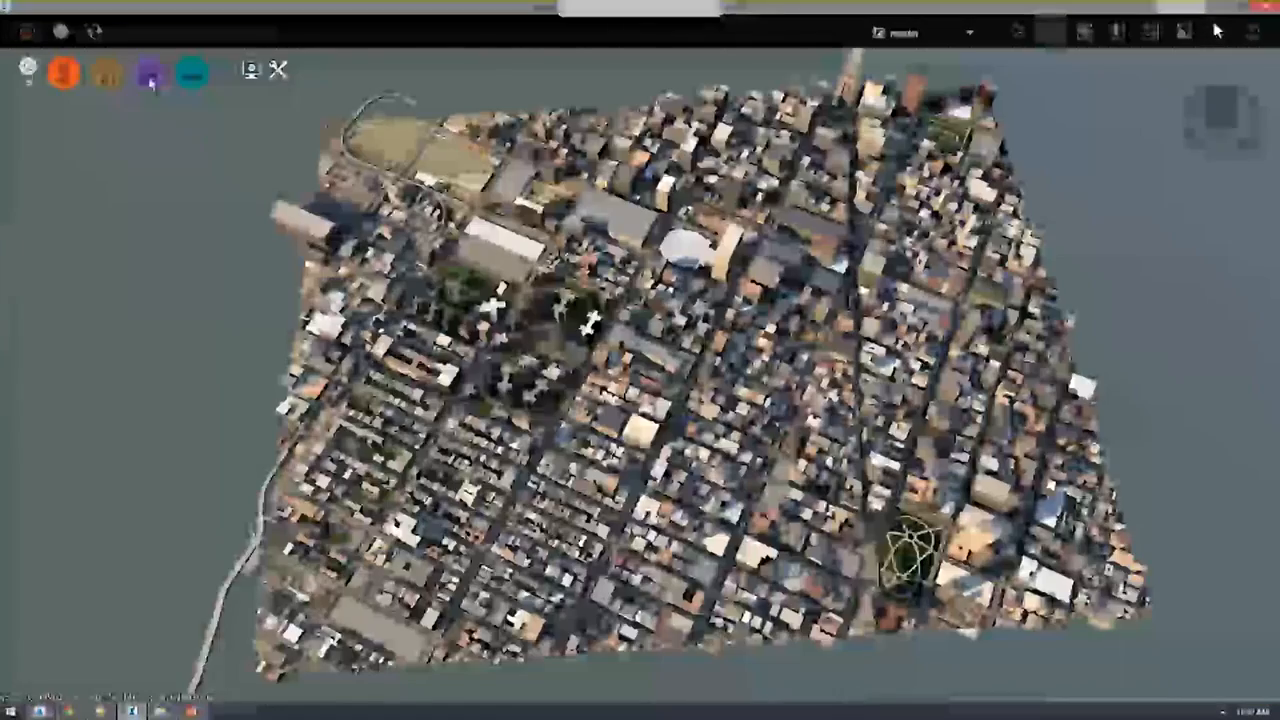
# Return to the home screen and create a new model named Land Use.
pyautogui.click(29, 70)
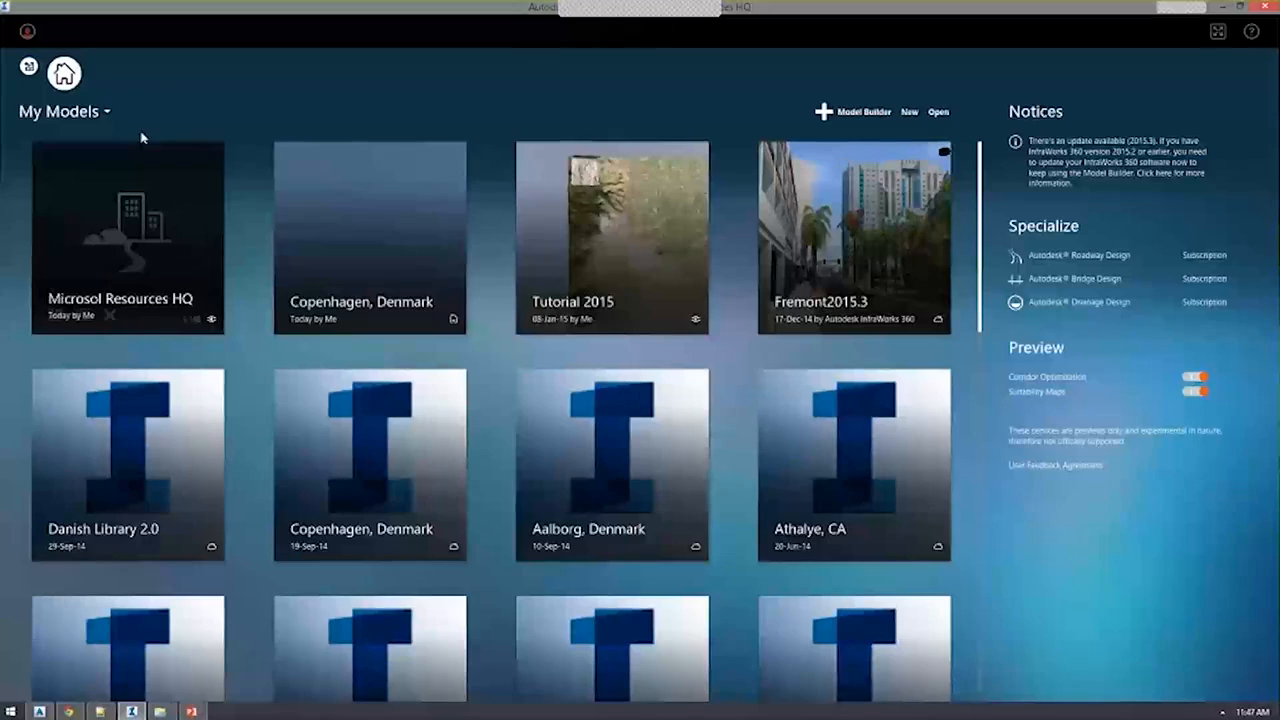
pyautogui.click(909, 112)
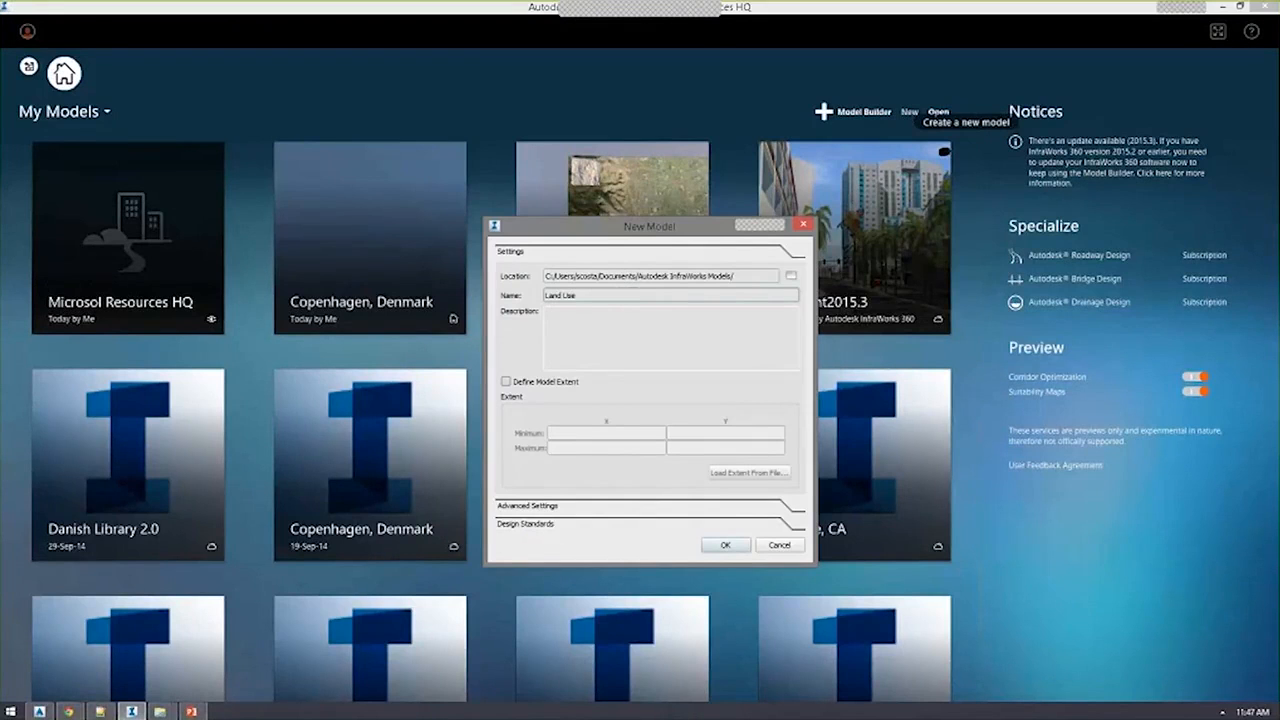
pyautogui.click(744, 540)
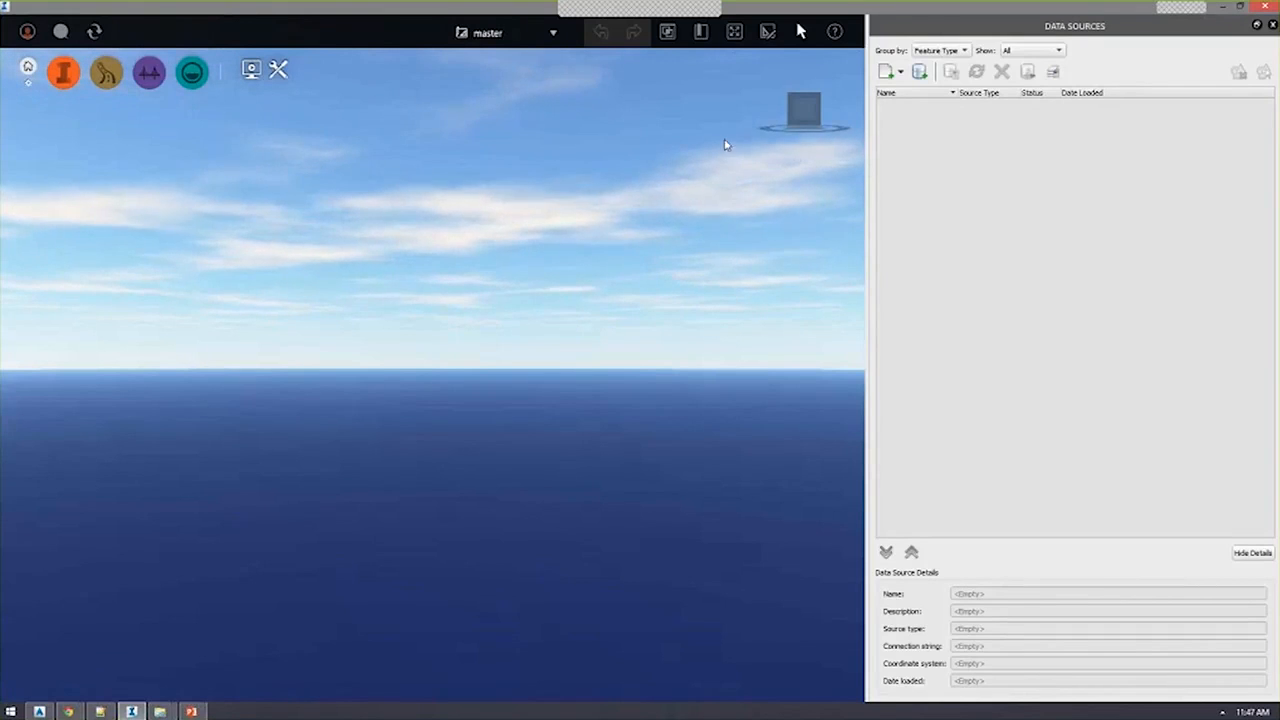
# Add MNMapPLUTO.shp from the Manhattan Primary Land Use Tax Lot Output (PLUTO) folder as a data source.
pyautogui.hotkey('alt', 'Tab')
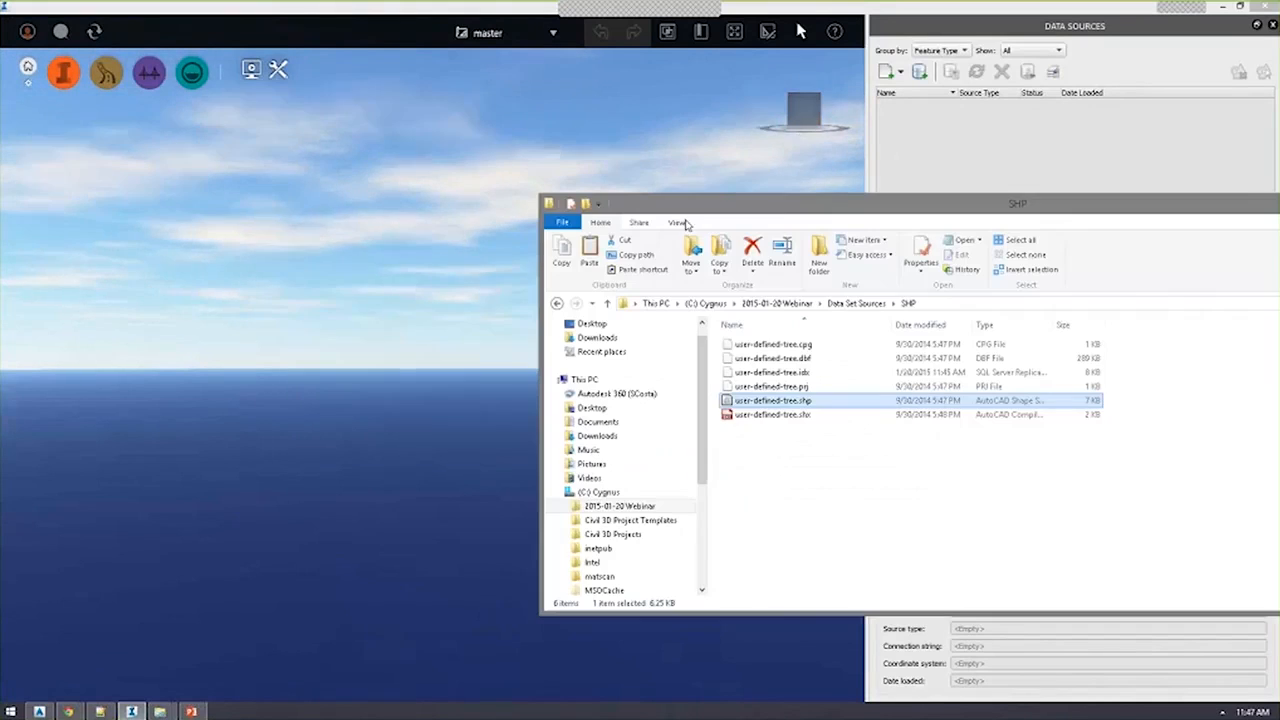
pyautogui.moveTo(722, 207); pyautogui.dragTo(732, 199)
pyautogui.click(787, 295)
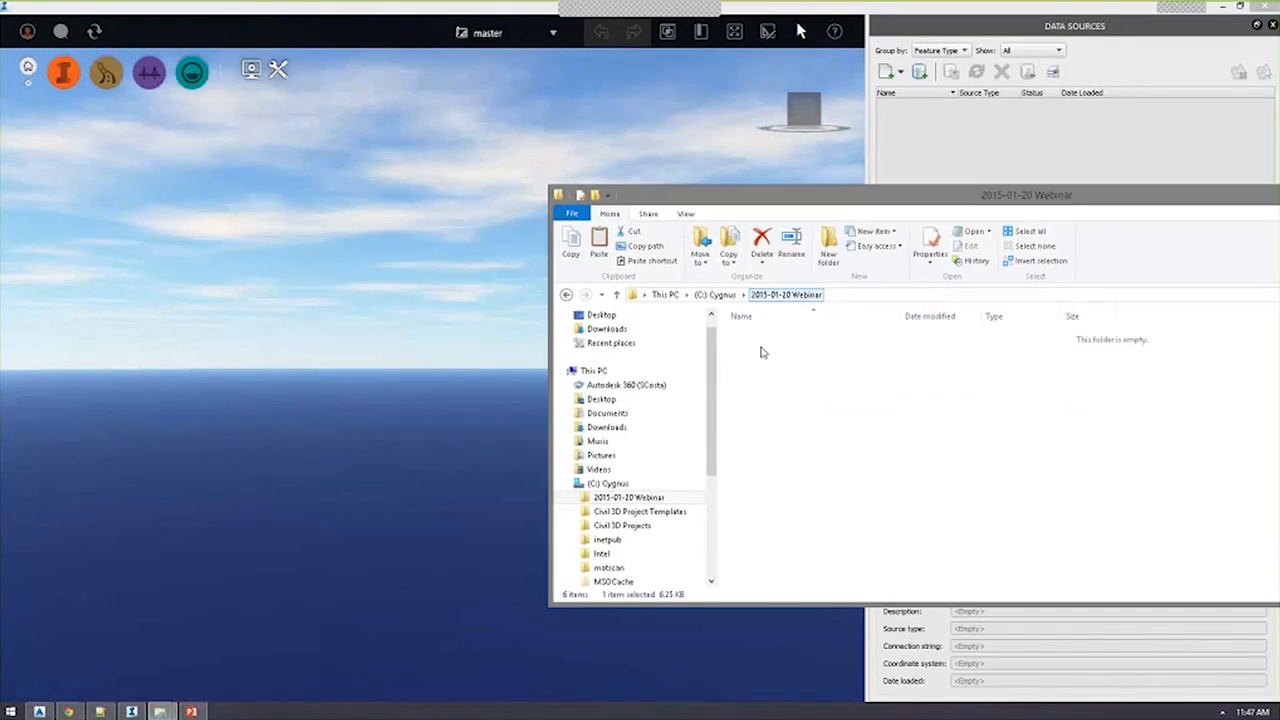
pyautogui.doubleClick(765, 350)
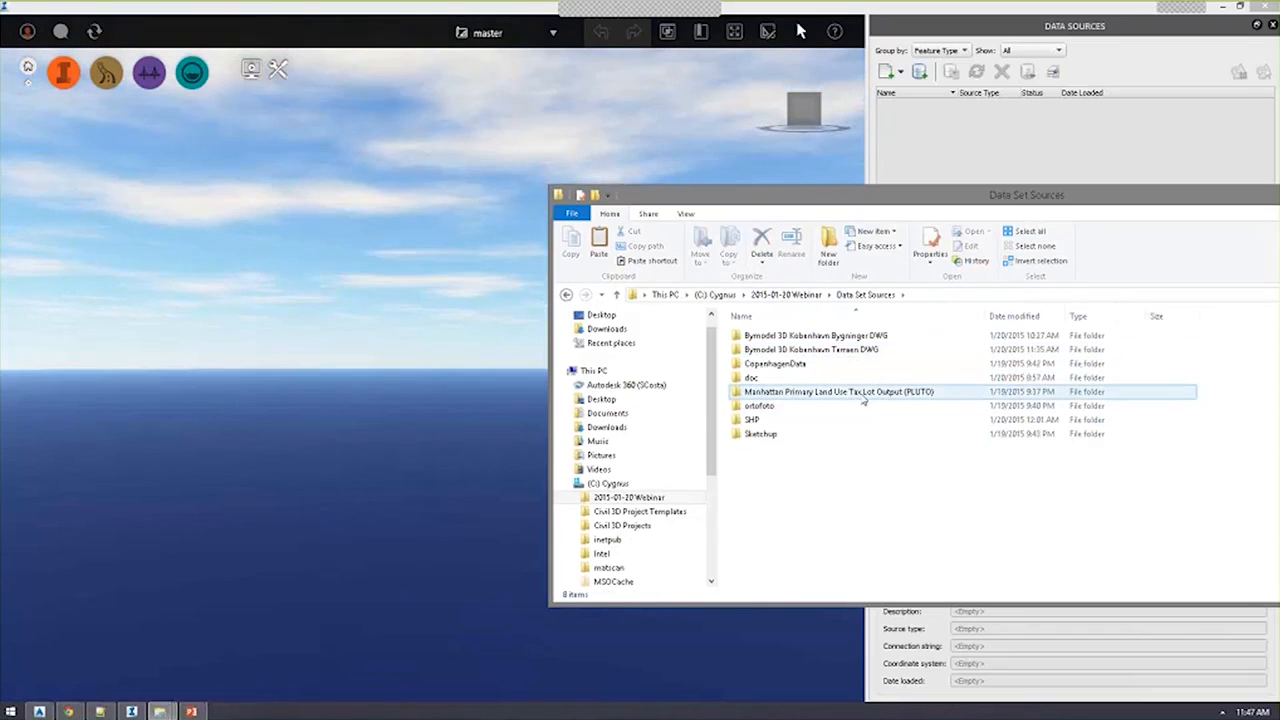
pyautogui.doubleClick(836, 395)
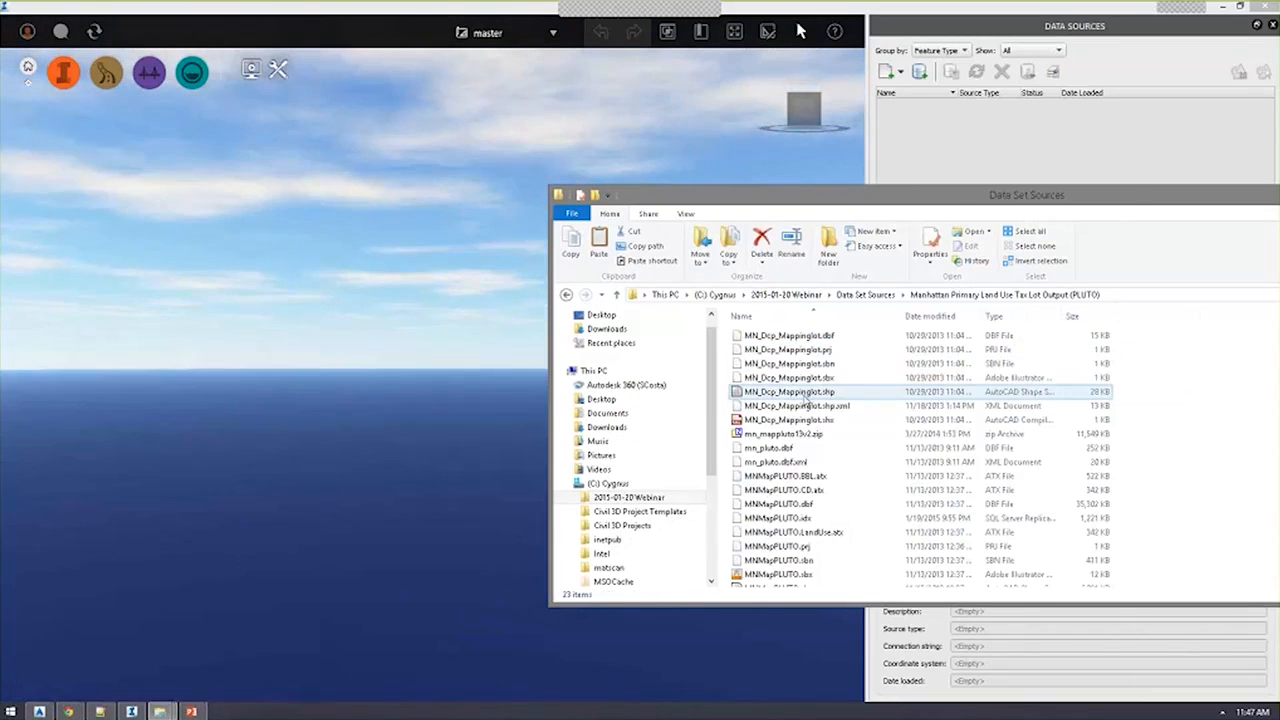
pyautogui.click(994, 316)
pyautogui.scroll(-2, 1003, 470)
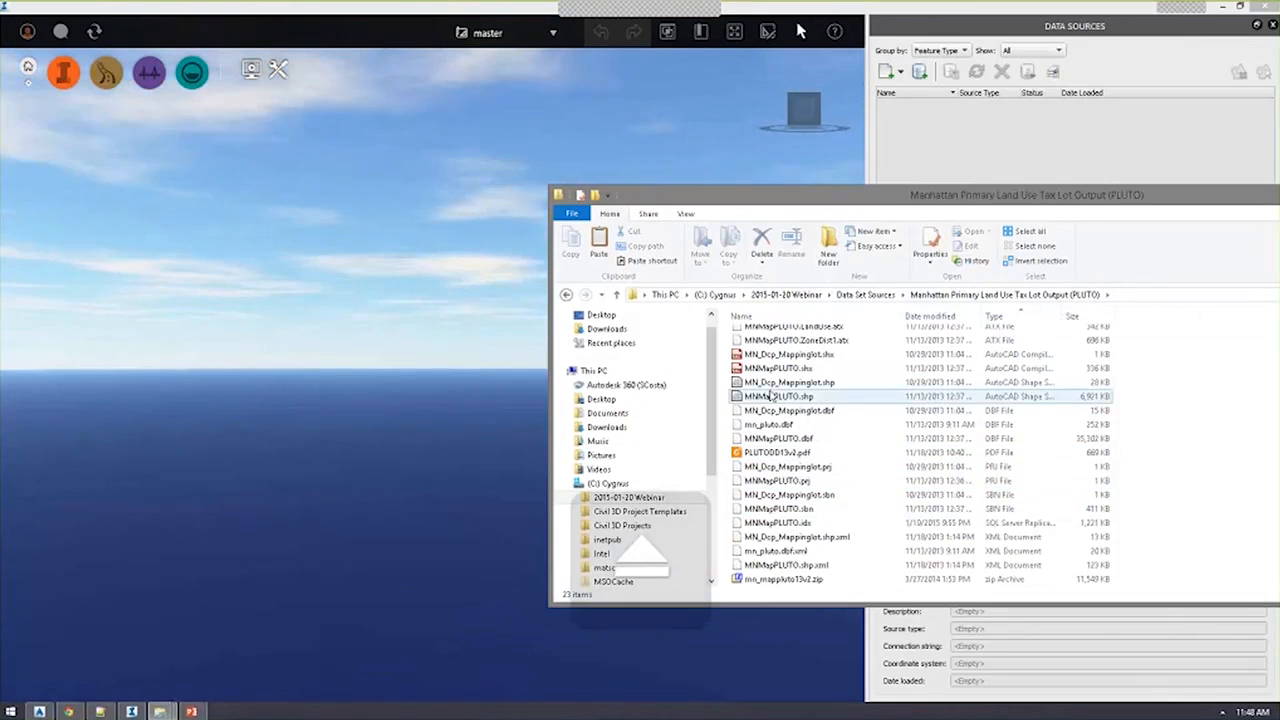
pyautogui.moveTo(822, 400); pyautogui.dragTo(405, 400)
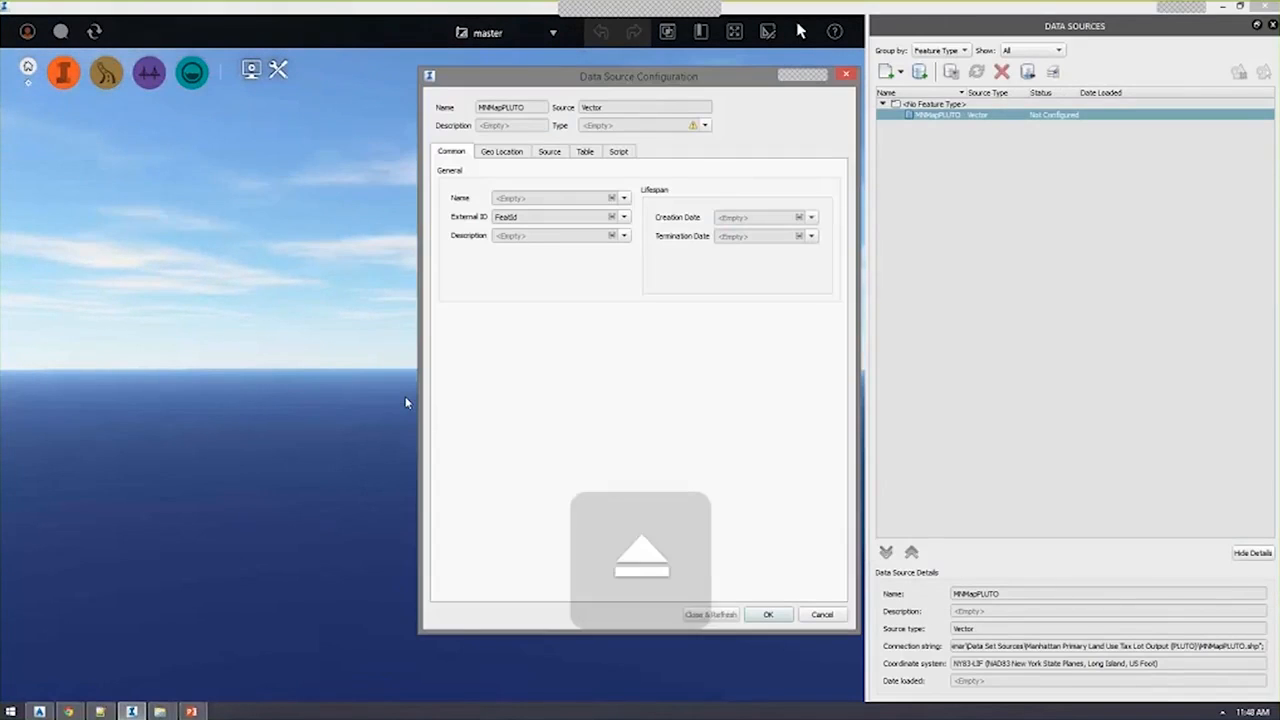
# Configure the MNMapPLUTO source as Buildings, with Address as the name and LandUse as the description.
pyautogui.click(705, 126)
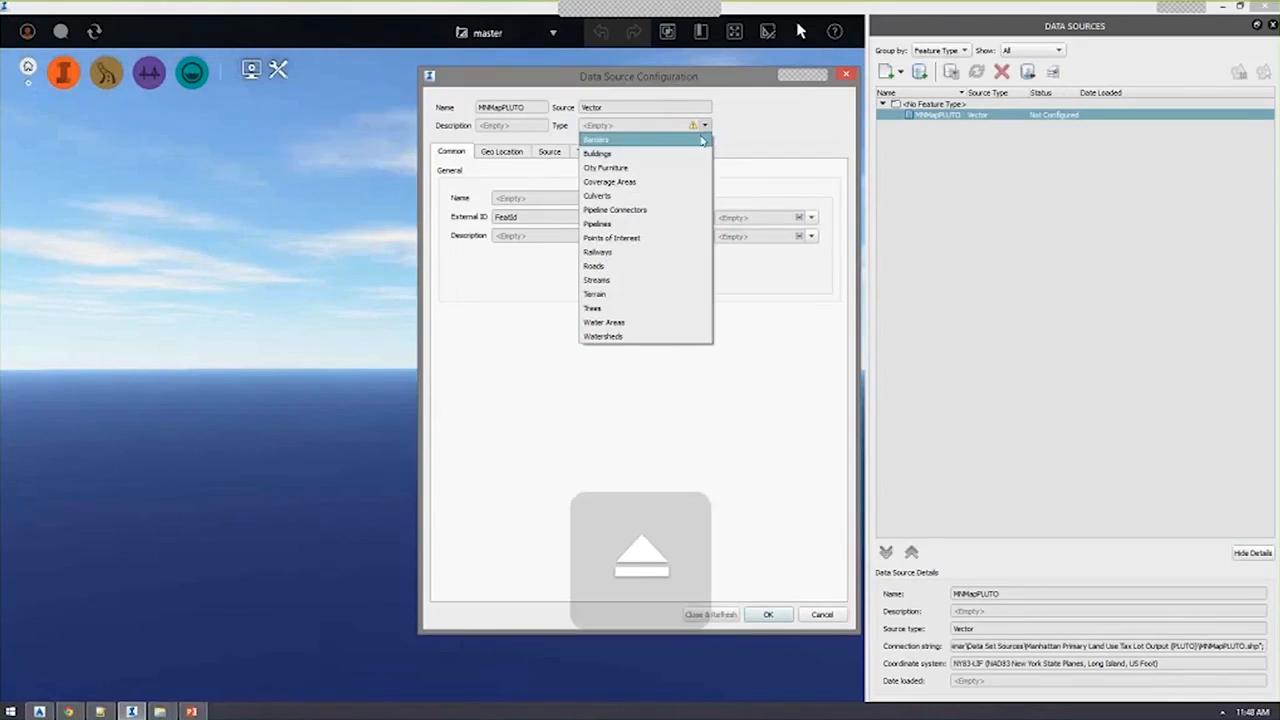
pyautogui.click(640, 152)
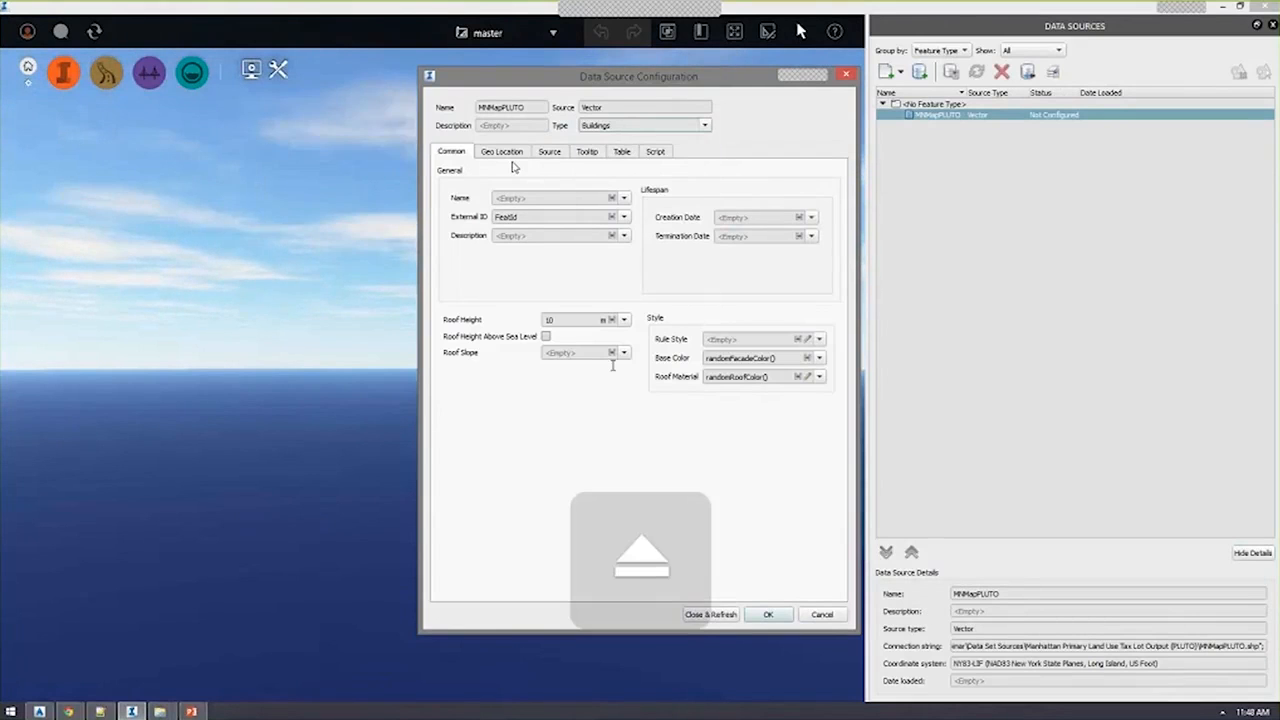
pyautogui.click(623, 198)
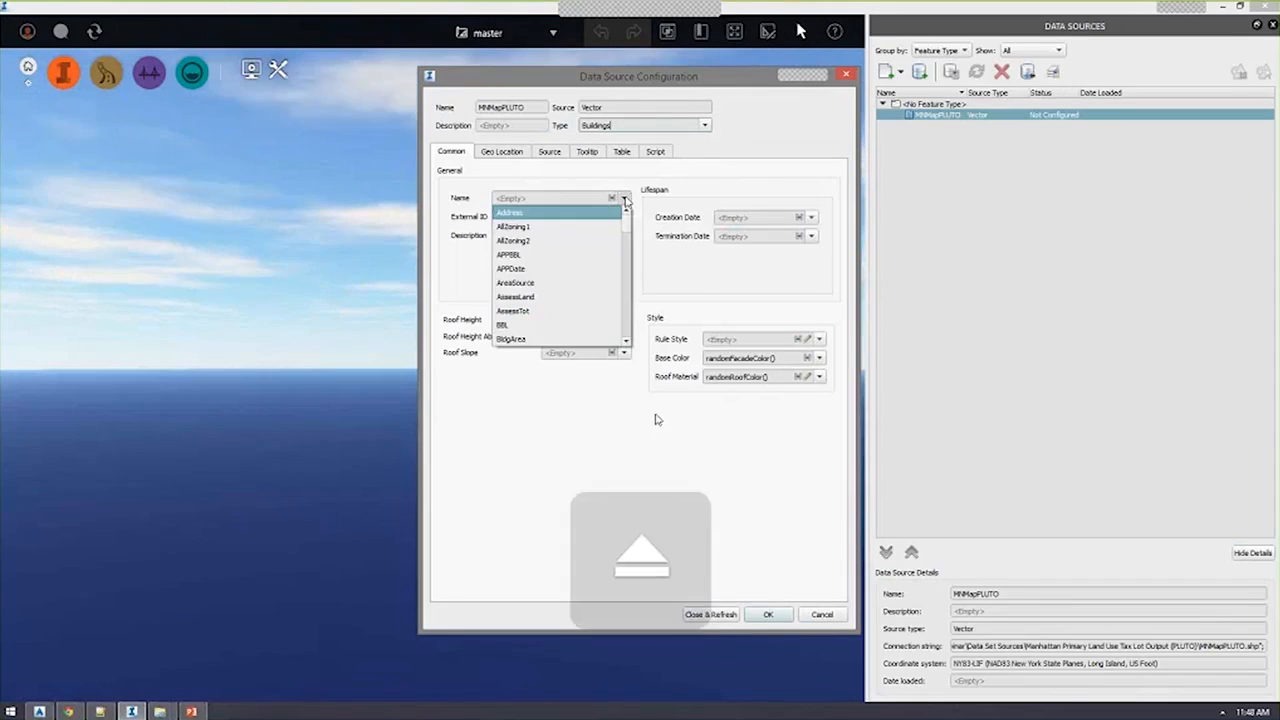
pyautogui.click(550, 213)
pyautogui.click(545, 236)
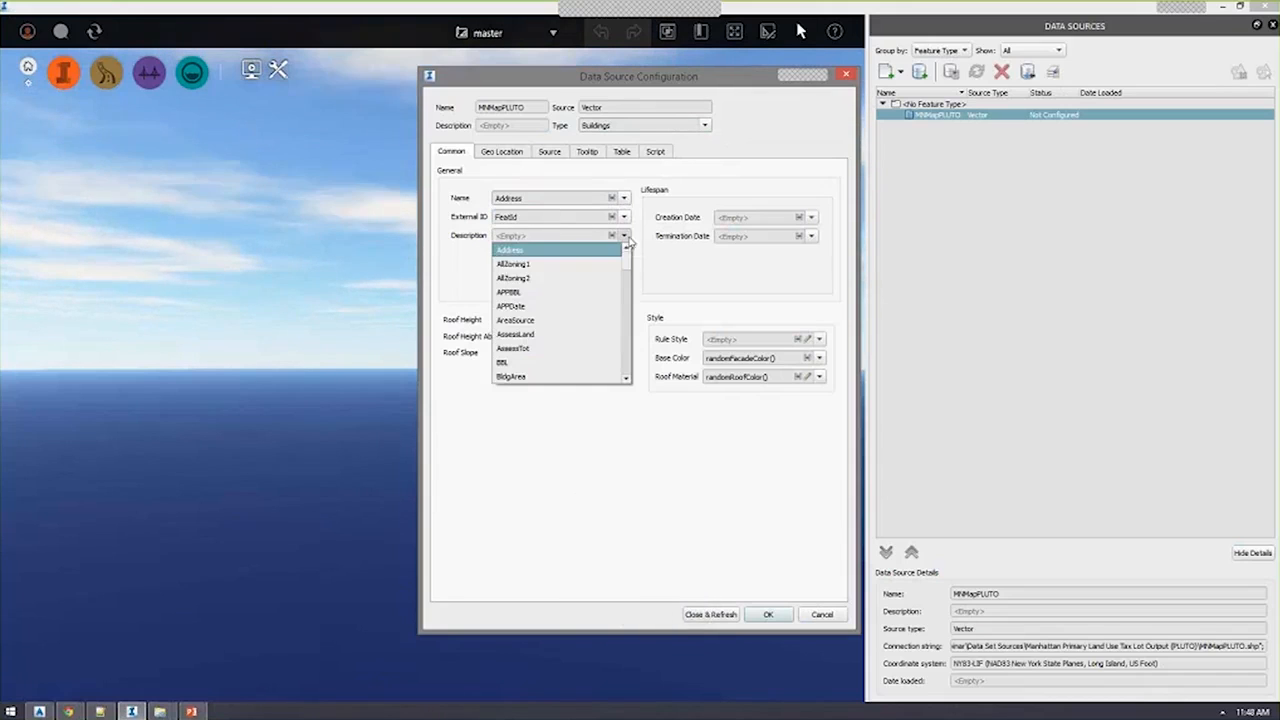
pyautogui.scroll(-3, 560, 343)
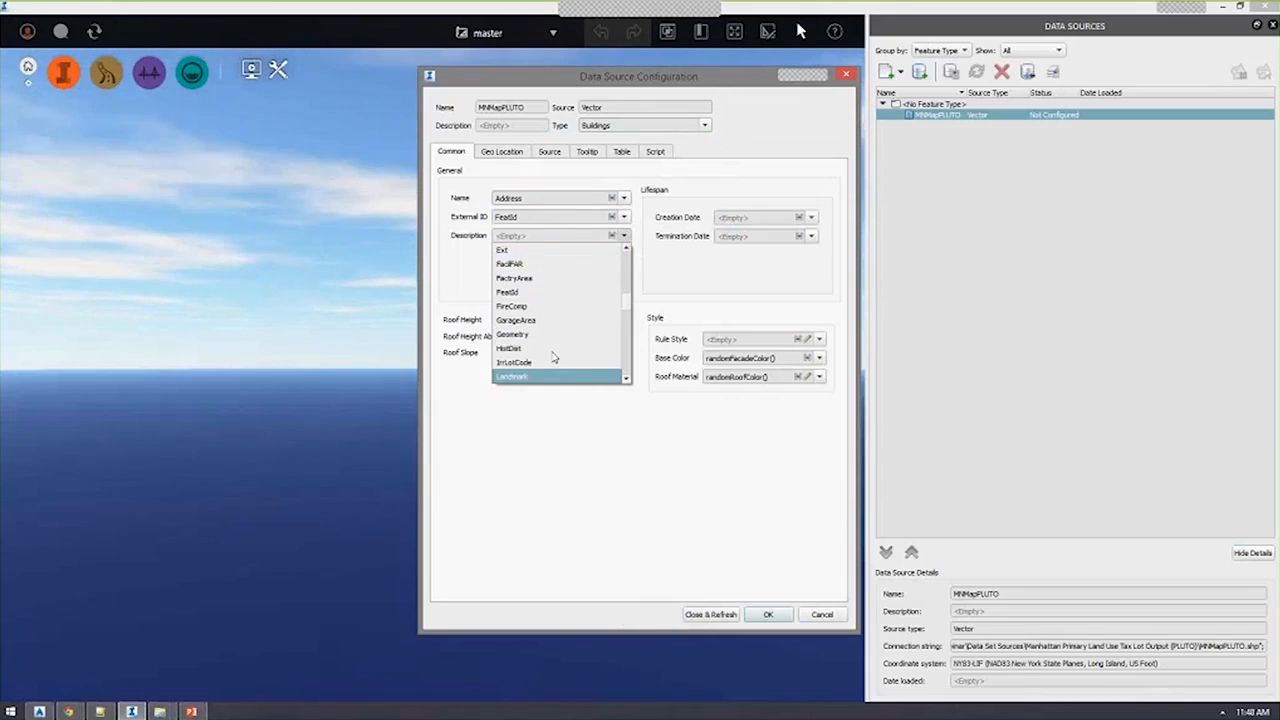
pyautogui.scroll(-1, 548, 340)
pyautogui.click(540, 348)
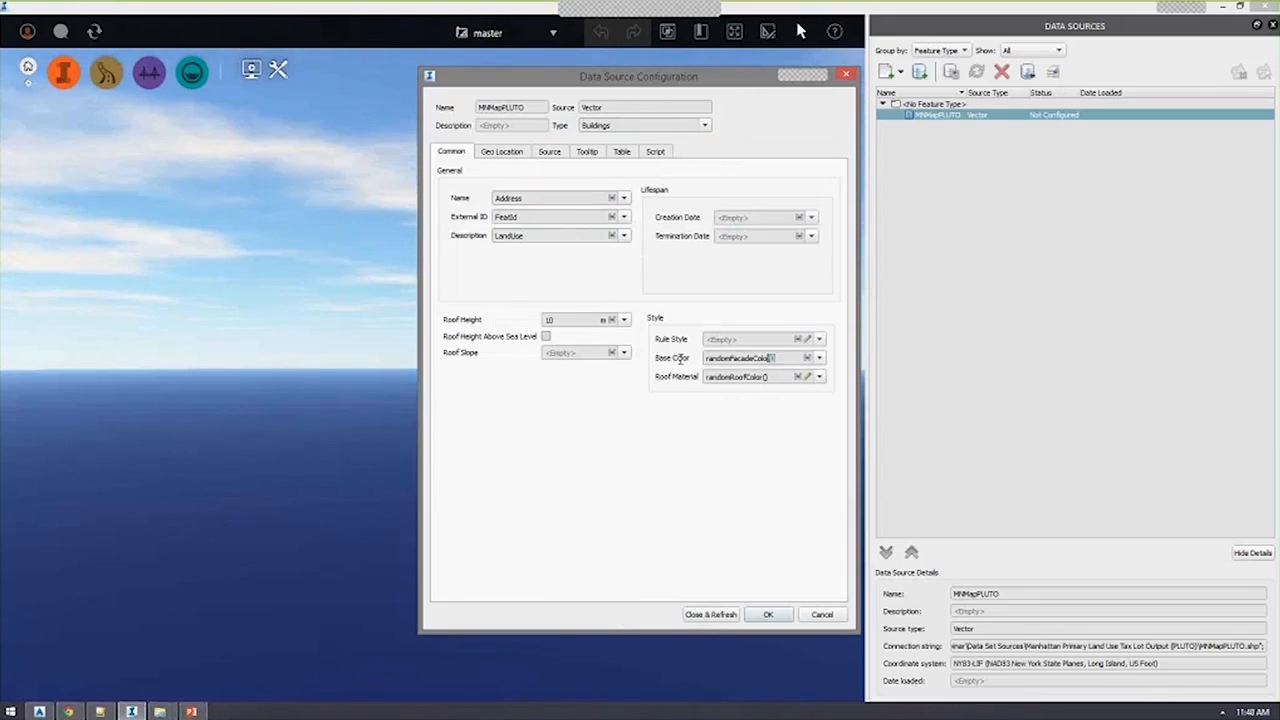
# Clear the base color and roof material of the MNMapPLUTO buildings and import the source into the model.
pyautogui.moveTo(681, 360); pyautogui.dragTo(676, 360)
pyautogui.press('Delete')
pyautogui.moveTo(776, 378); pyautogui.dragTo(643, 377)
pyautogui.press('Delete')
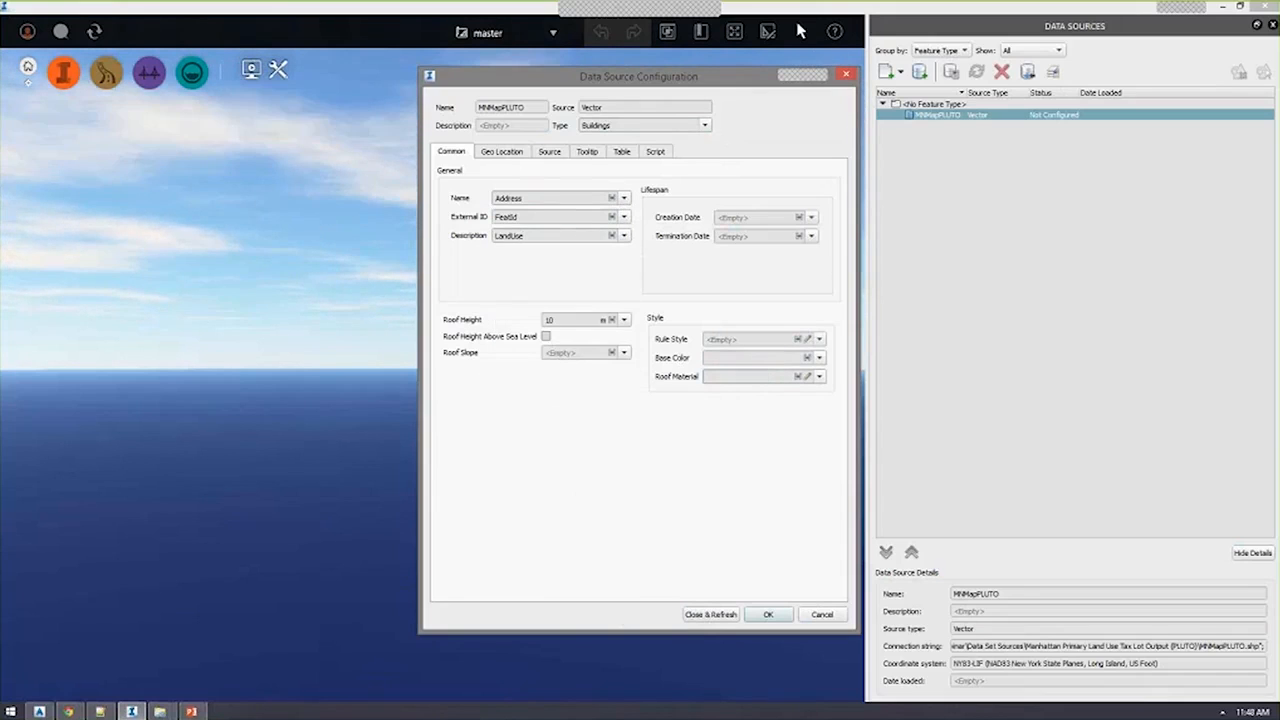
pyautogui.click(711, 614)
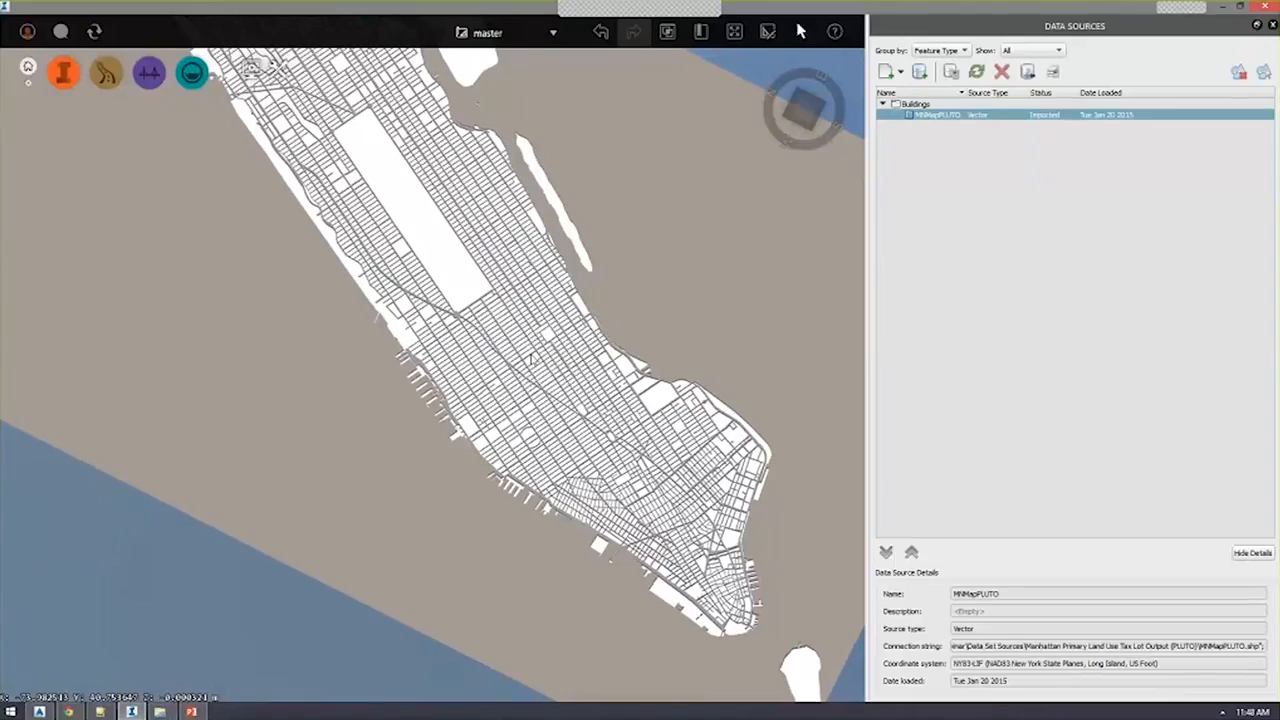
# Switch to AutoCAD, start a new drawing and load MNMapPLUTO.shp from the PLUTO folder into it.
pyautogui.hotkey('alt', 'Tab')
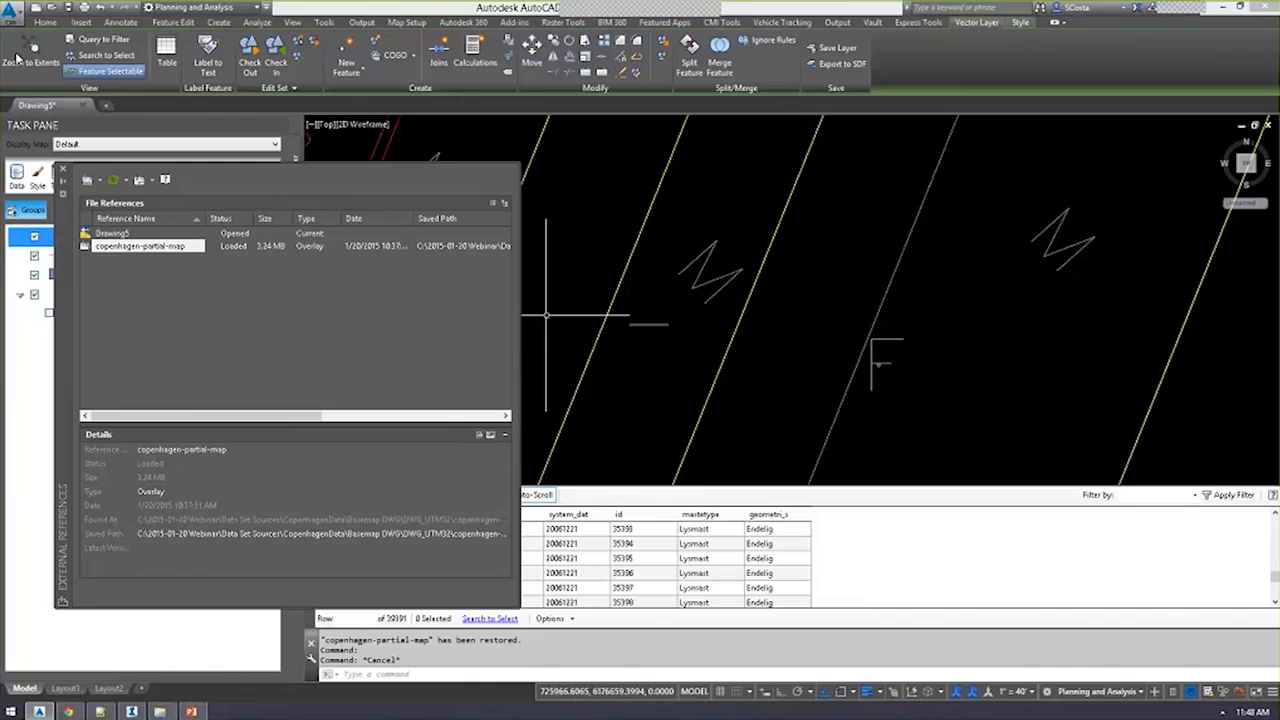
pyautogui.click(35, 8)
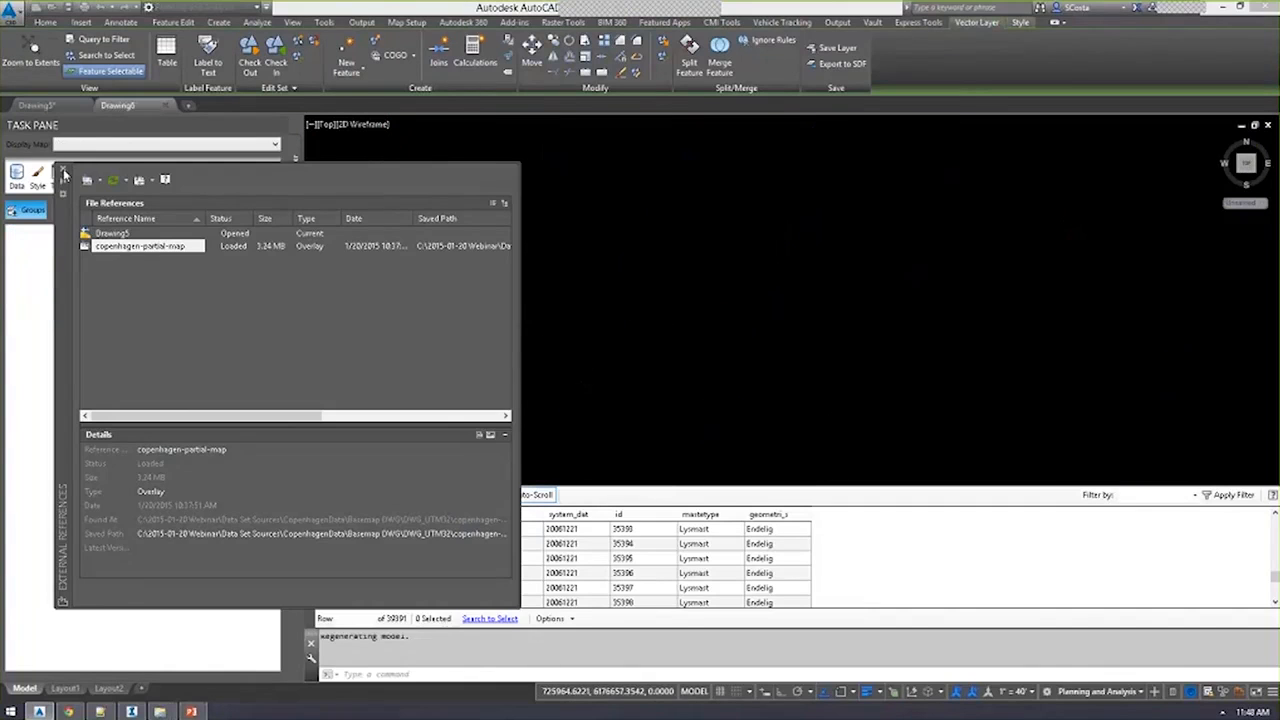
pyautogui.hotkey('alt', 'Tab')
pyautogui.hotkey('alt', 'Tab')
pyautogui.hotkey('alt', 'Tab')
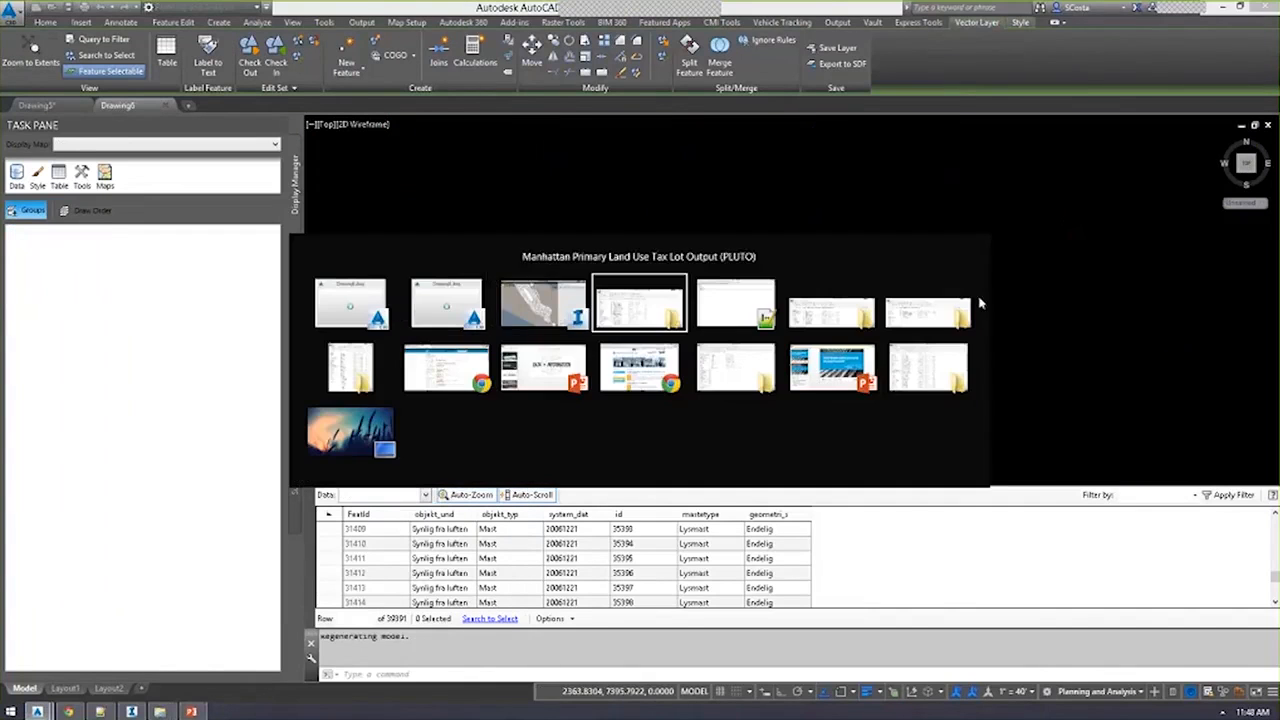
pyautogui.click(784, 464)
pyautogui.moveTo(787, 474); pyautogui.dragTo(443, 334)
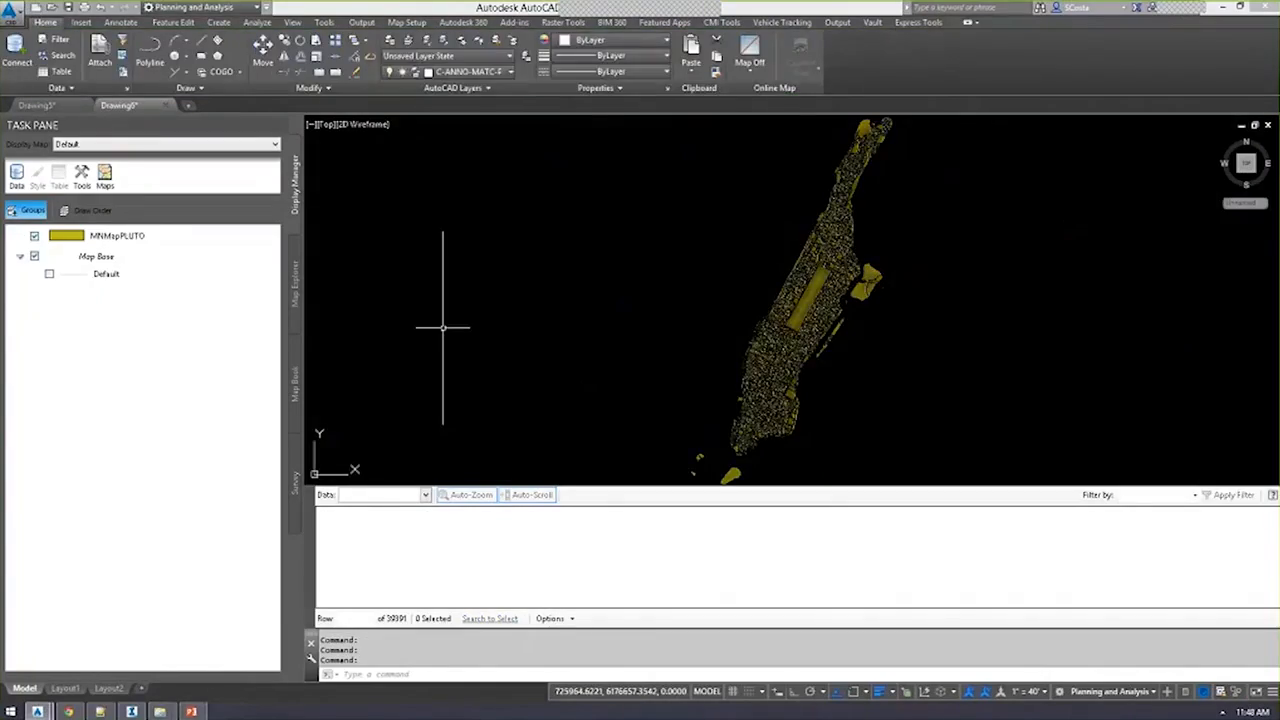
# Open the MNMapPLUTO attribute table, enlarge it, and examine the LandUse and NumFloors columns.
pyautogui.scroll(6, 757, 343)
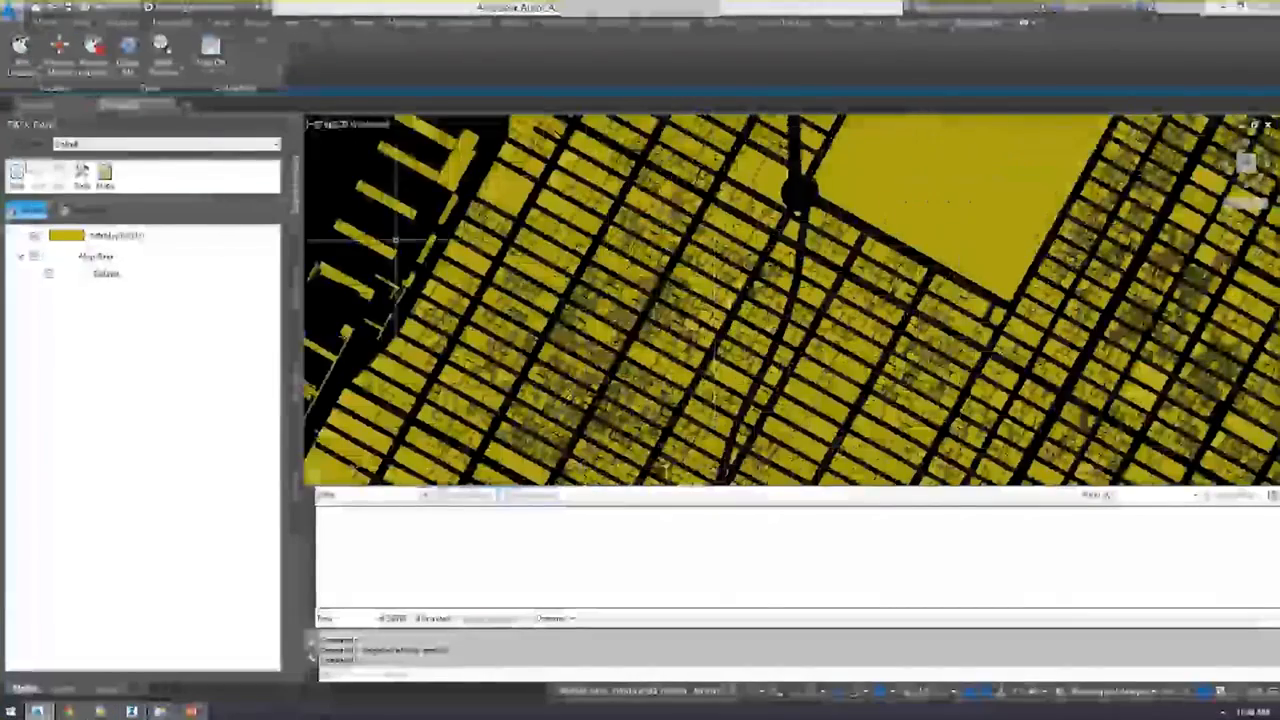
pyautogui.click(60, 180)
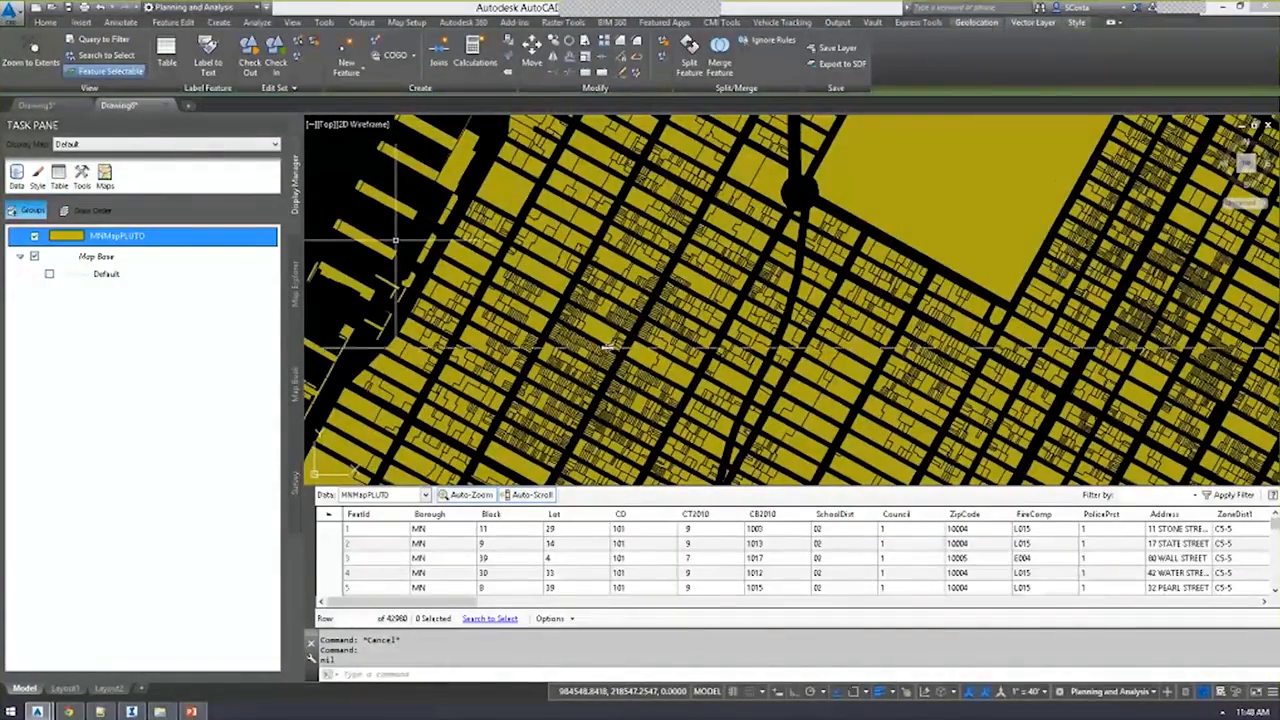
pyautogui.moveTo(636, 487); pyautogui.dragTo(636, 351)
pyautogui.moveTo(444, 602); pyautogui.dragTo(672, 605)
pyautogui.moveTo(735, 375); pyautogui.dragTo(778, 375)
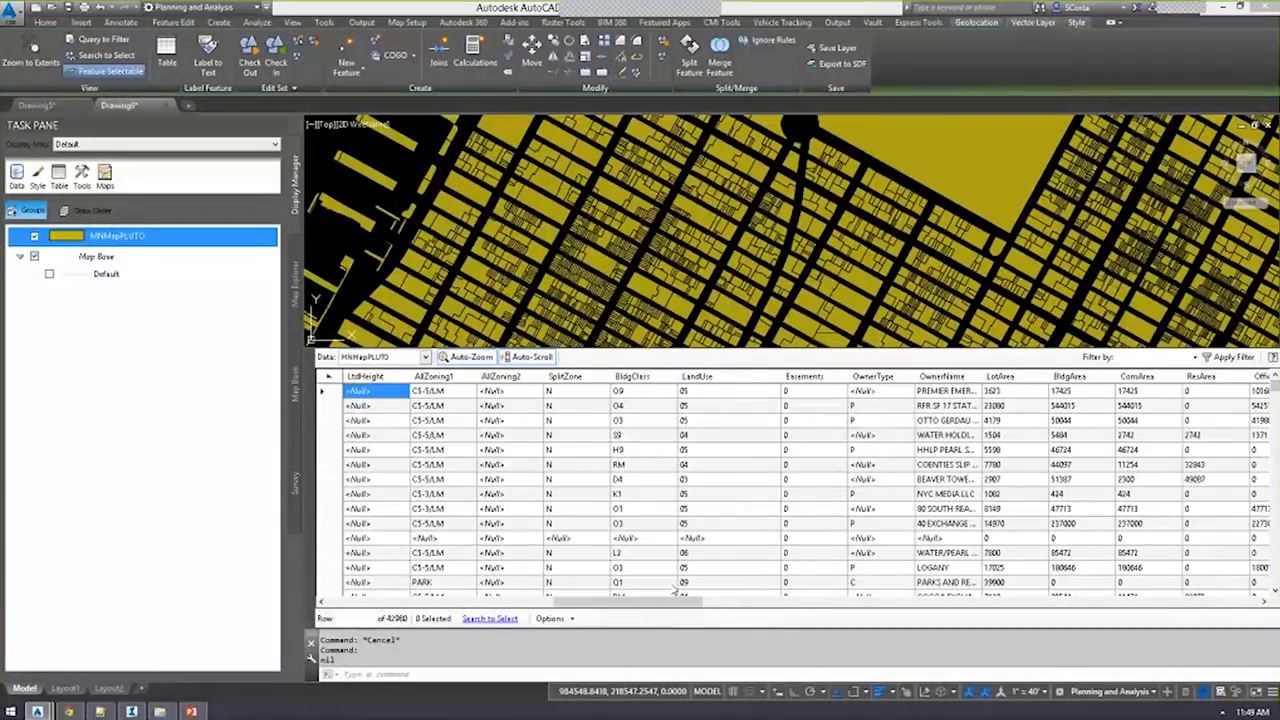
pyautogui.moveTo(669, 609); pyautogui.dragTo(871, 607)
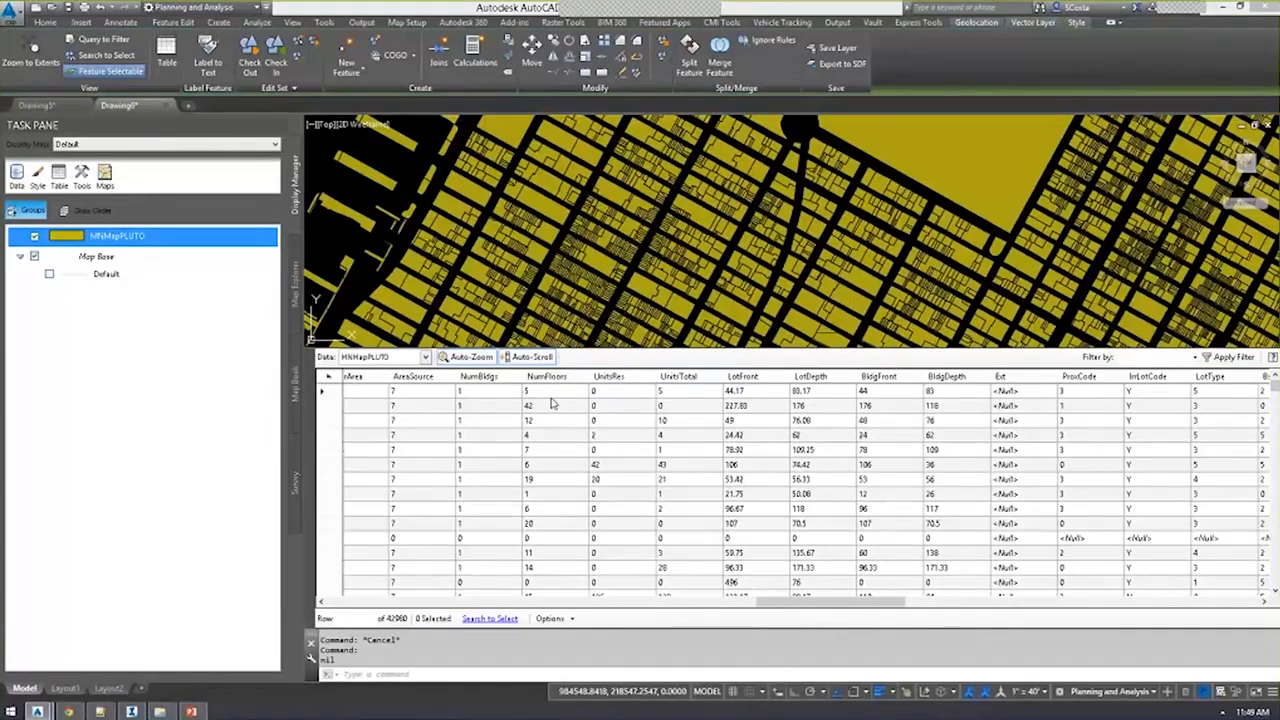
# Switch to InfraWorks 360, open the MNMapPLUTO source configuration and set the Roof Height unit to ft.
pyautogui.hotkey('alt', 'Tab')
pyautogui.hotkey('alt', 'Tab')
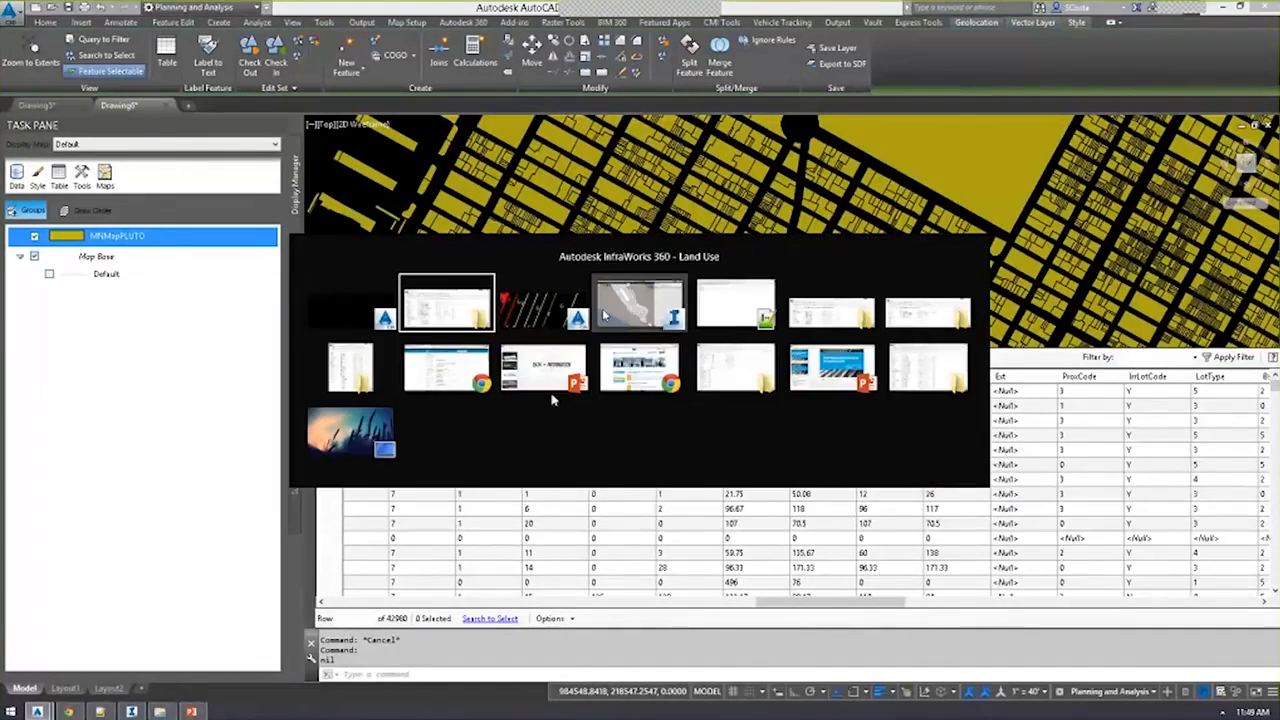
pyautogui.scroll(3, 387, 329)
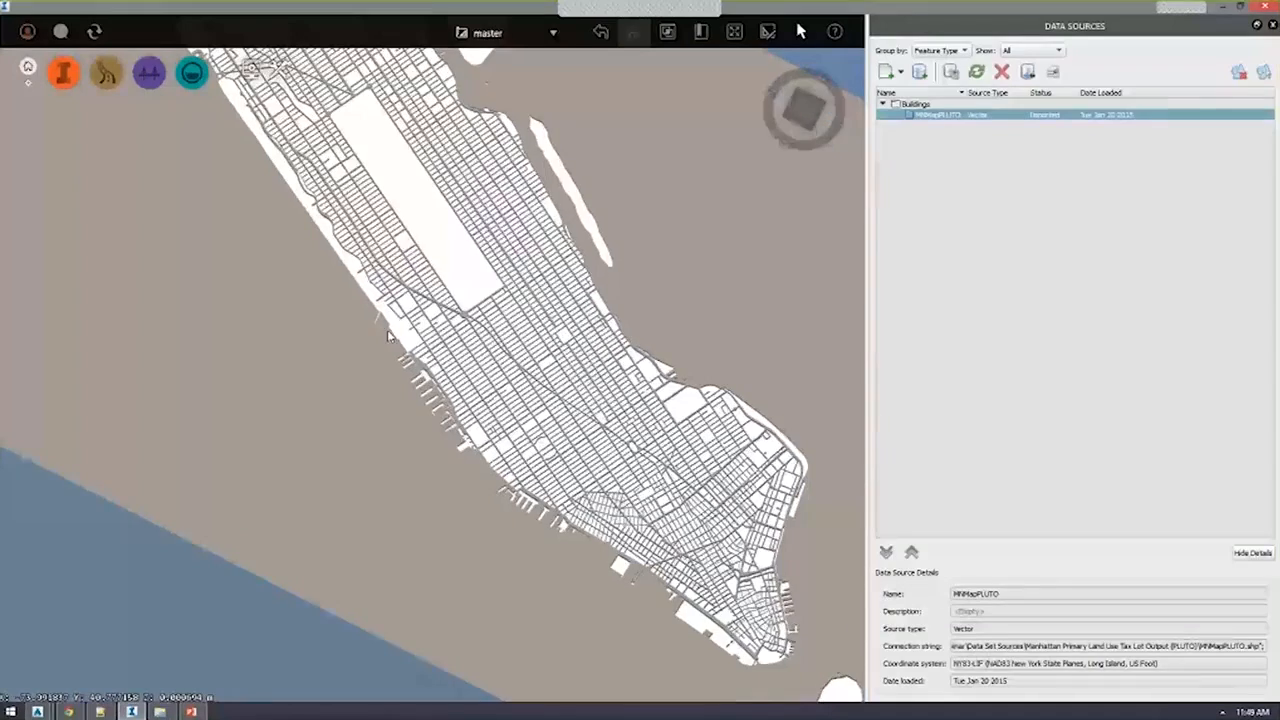
pyautogui.moveTo(483, 319); pyautogui.dragTo(475, 225)
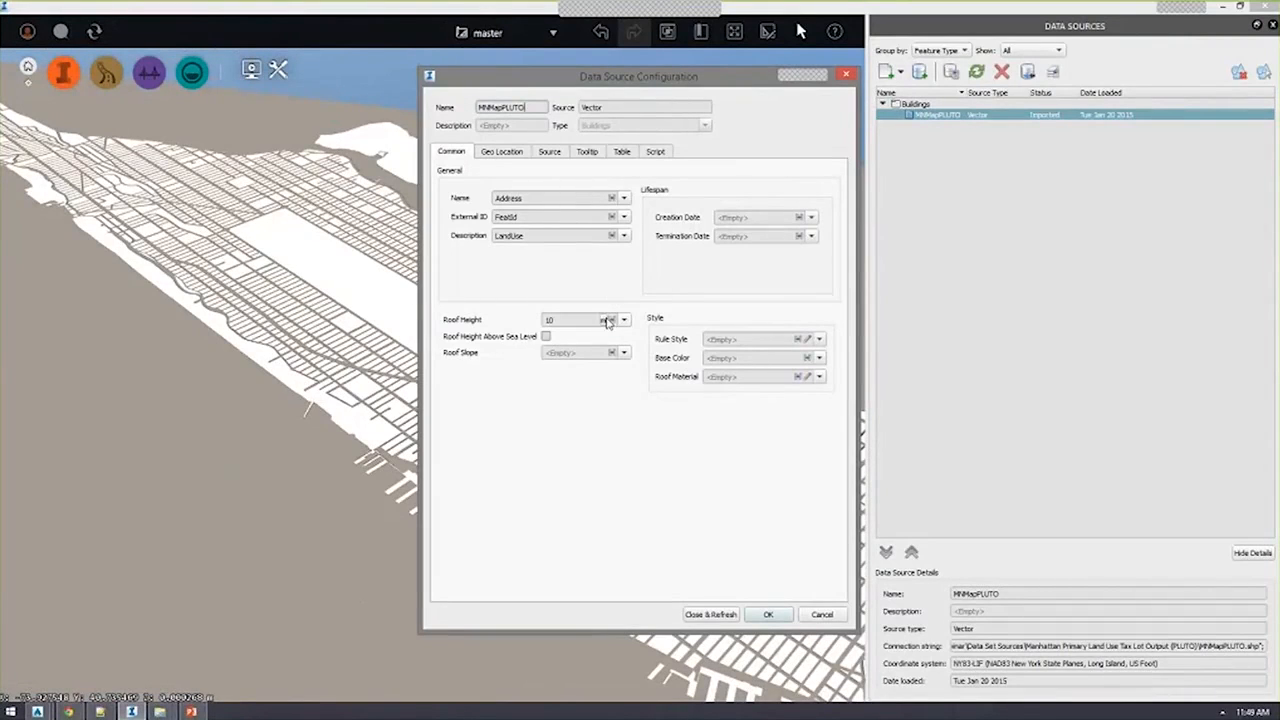
pyautogui.click(607, 321)
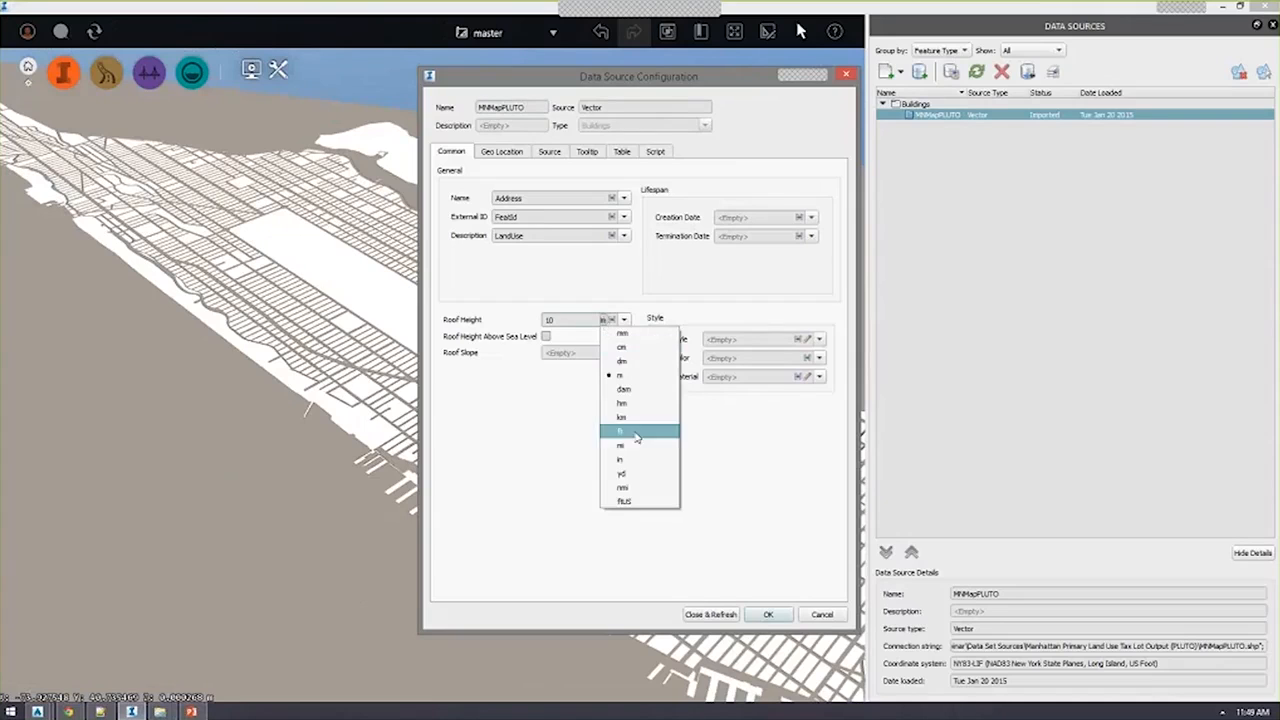
pyautogui.click(634, 433)
# Define the Roof Height with the expression (NumFloors * 12) + 1, then close and refresh the MNMapPLUTO source.
pyautogui.click(614, 320)
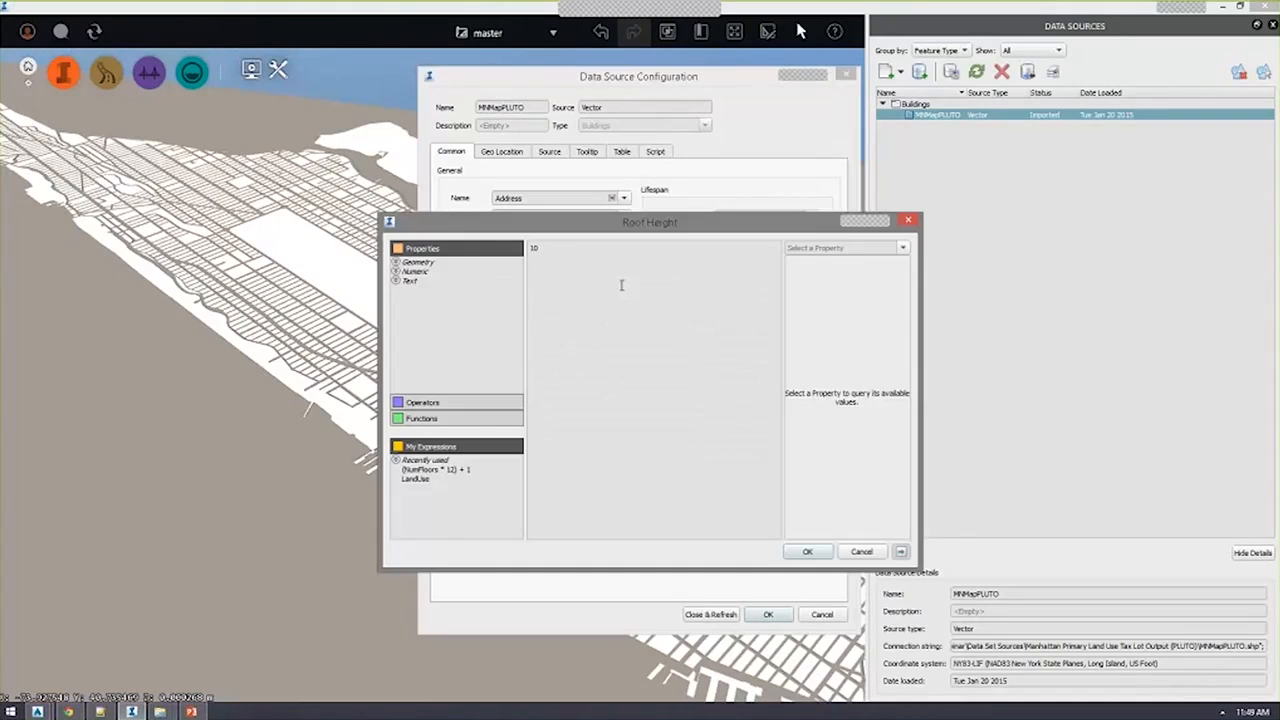
pyautogui.write('Num')
pyautogui.click(584, 269)
pyautogui.write('(')
pyautogui.click(828, 555)
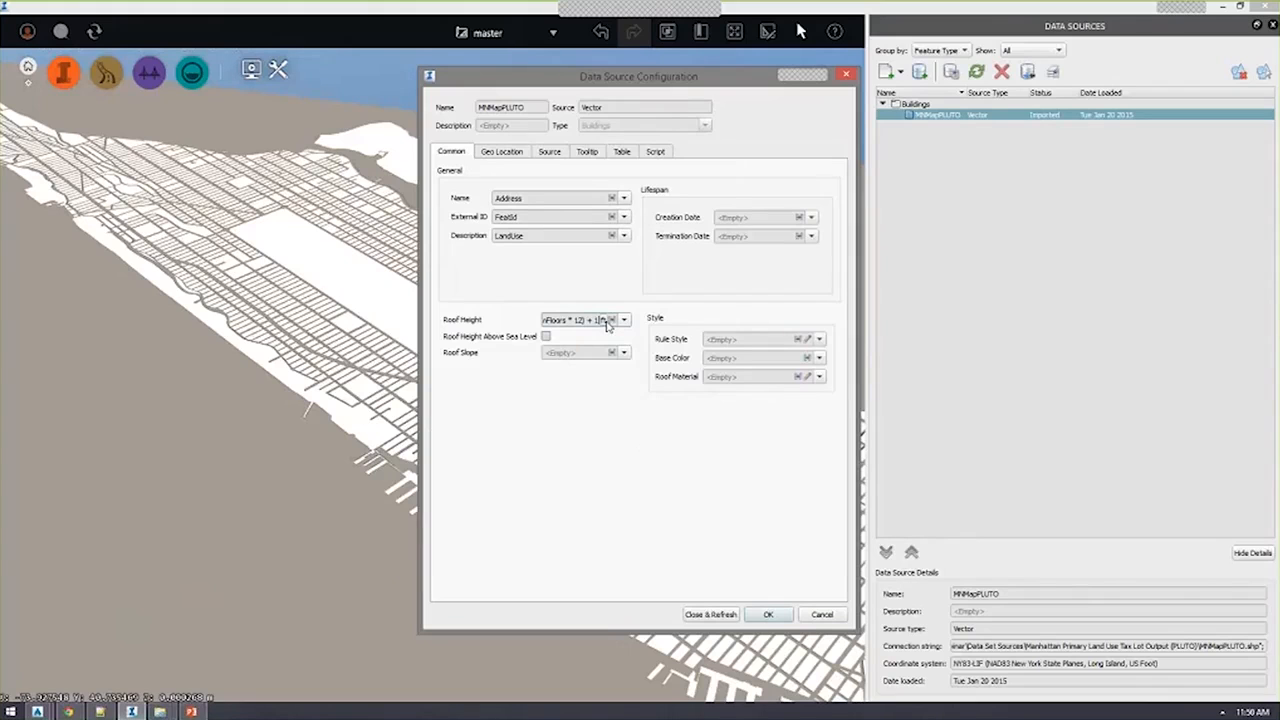
pyautogui.click(710, 614)
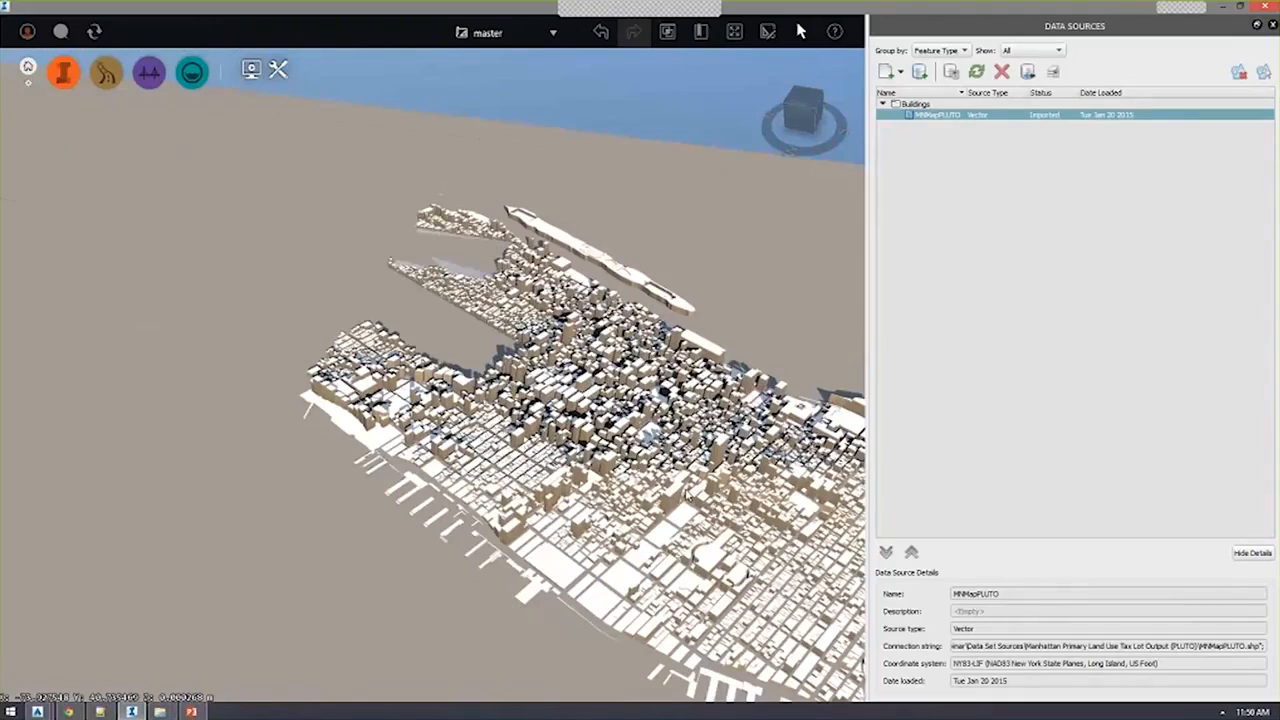
# Examine the extruded Manhattan buildings from several angles, from the southern tip to midtown and Central Park.
pyautogui.moveTo(575, 445); pyautogui.dragTo(265, 415)
pyautogui.moveTo(265, 415); pyautogui.dragTo(560, 365, button='middle')
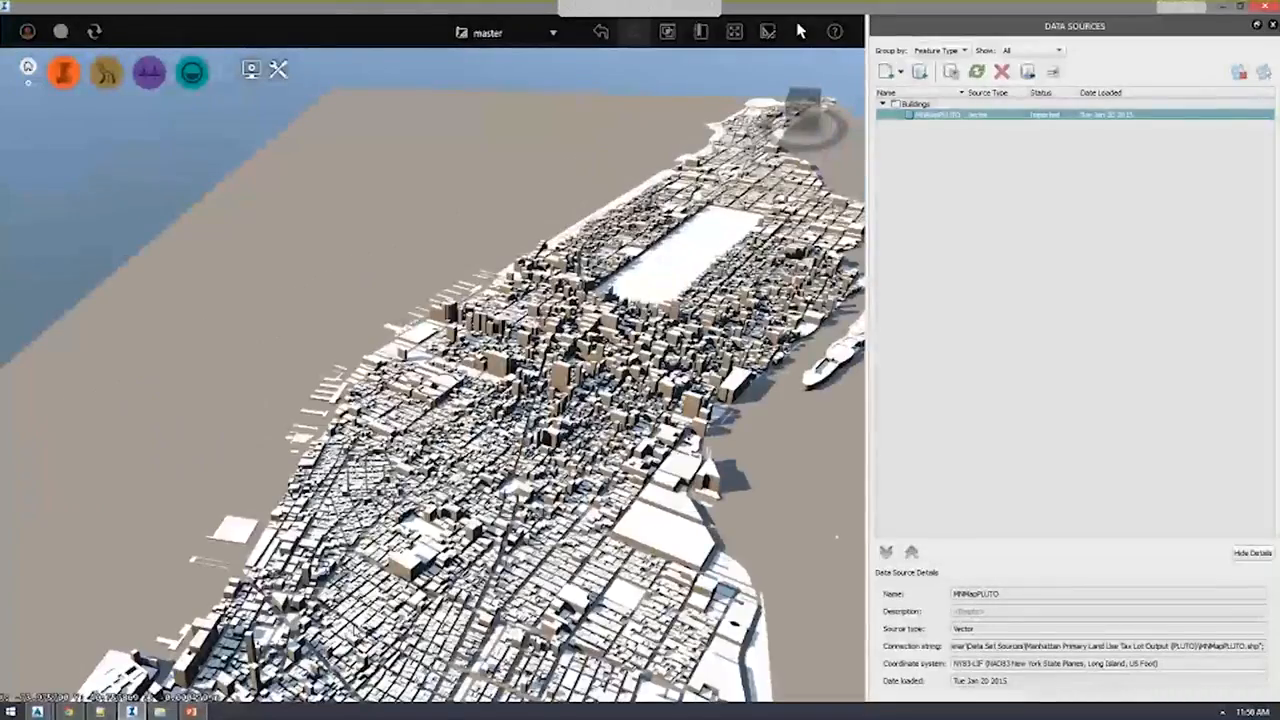
pyautogui.moveTo(312, 602); pyautogui.dragTo(481, 440, button='middle')
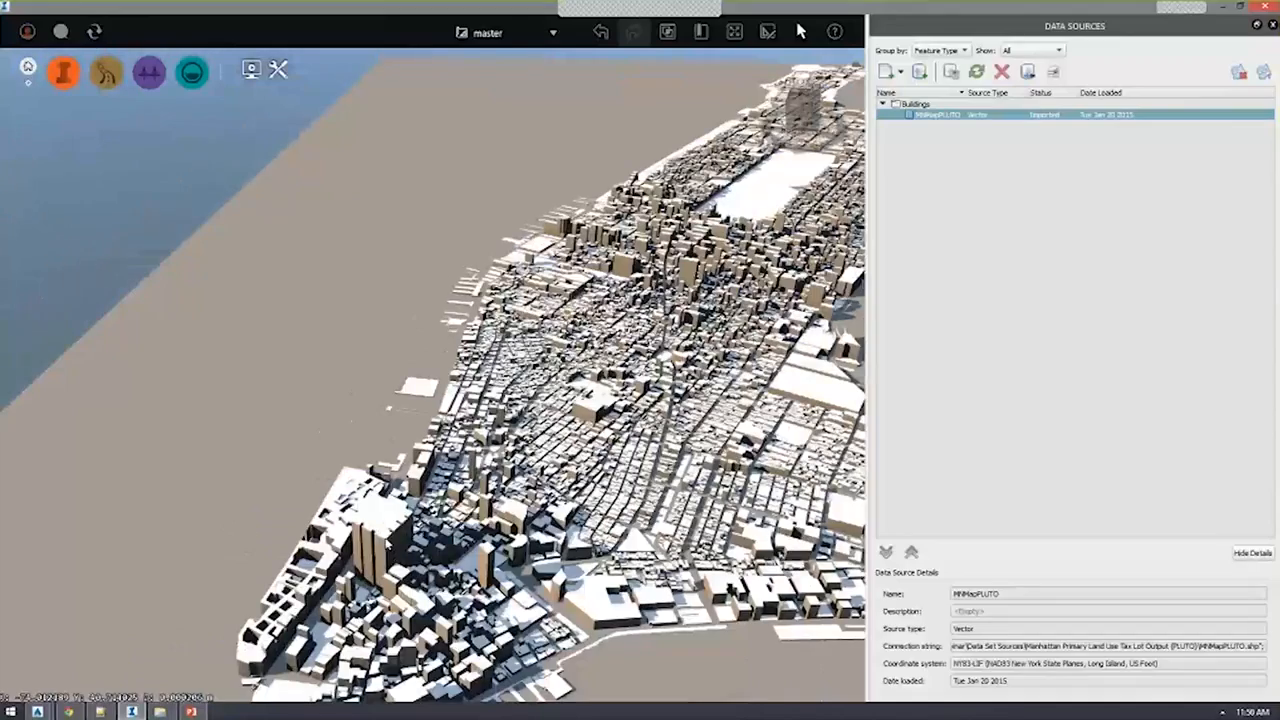
pyautogui.moveTo(540, 250); pyautogui.dragTo(430, 335, button='middle')
pyautogui.moveTo(430, 335); pyautogui.dragTo(715, 215)
pyautogui.scroll(3, 410, 407)
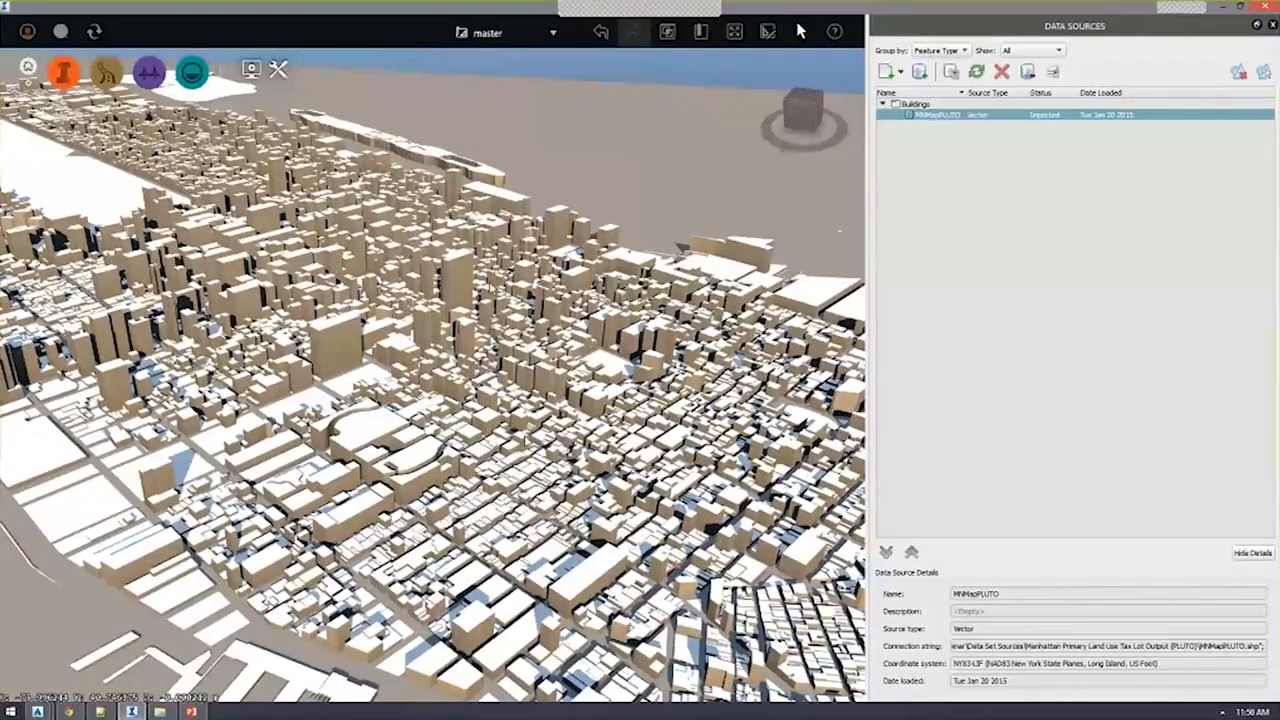
pyautogui.scroll(-3, 434, 376)
pyautogui.moveTo(600, 300); pyautogui.dragTo(635, 390)
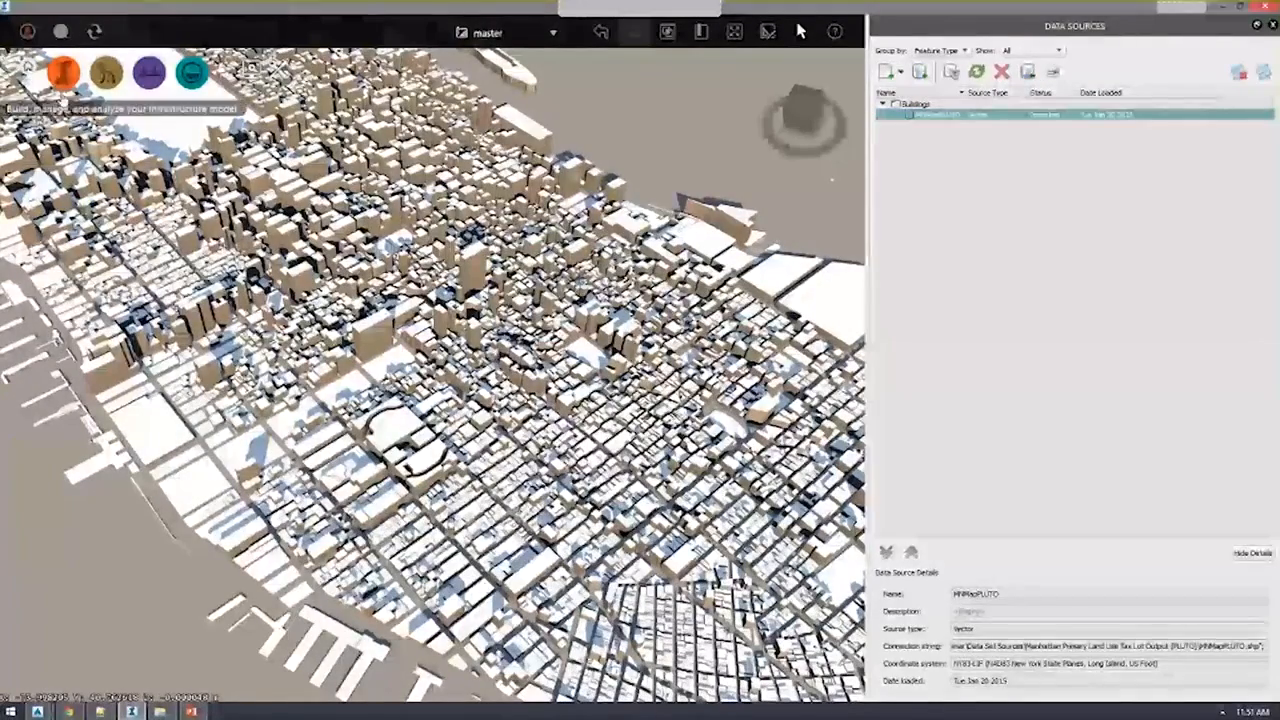
# Open the model's Style Rules and display the rule list for Buildings.
pyautogui.click(65, 74)
pyautogui.click(110, 72)
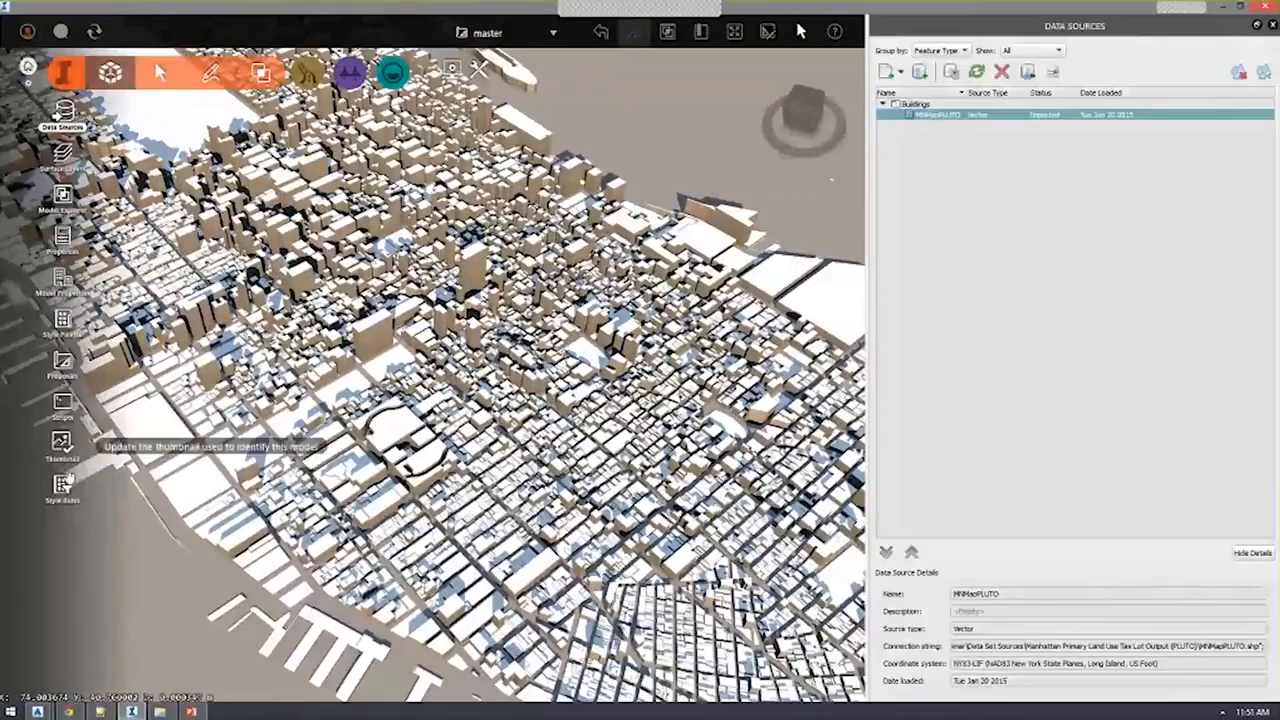
pyautogui.click(62, 485)
pyautogui.click(885, 180)
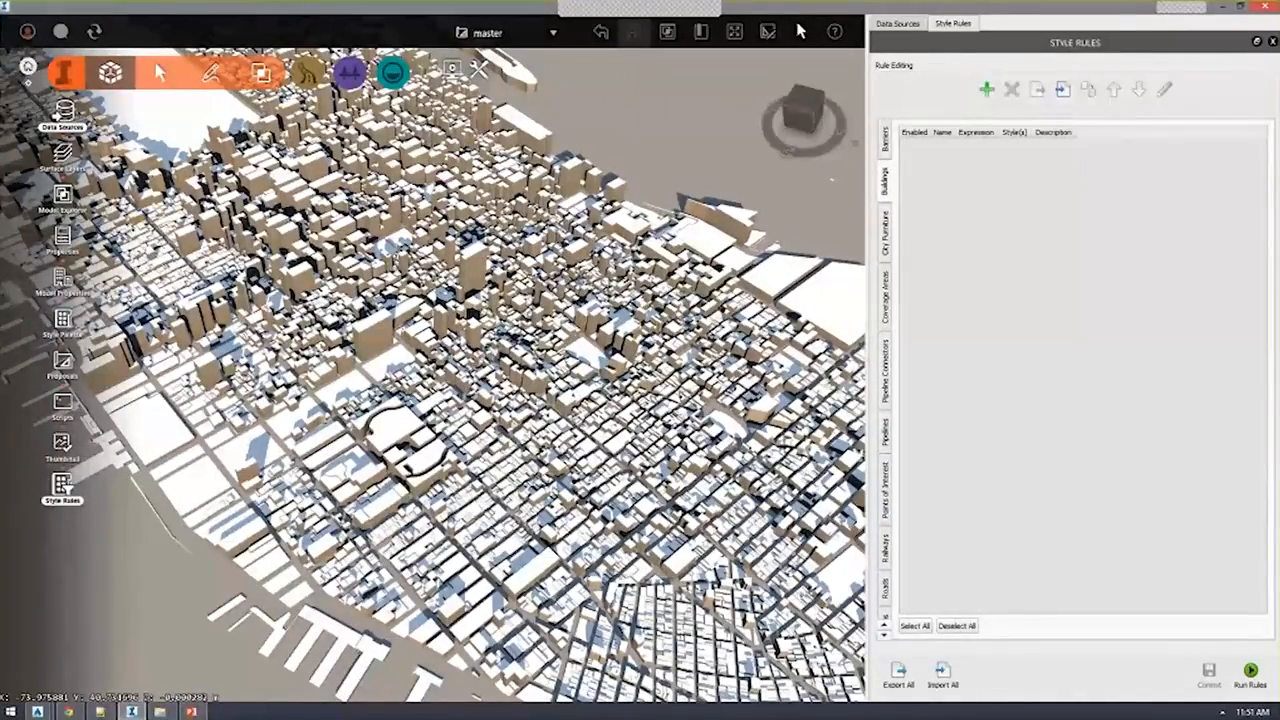
# Review the field mapped to Description in the MNMapPLUTO source configuration and close it without changes.
pyautogui.click(898, 23)
pyautogui.rightClick(912, 131)
pyautogui.press('Escape')
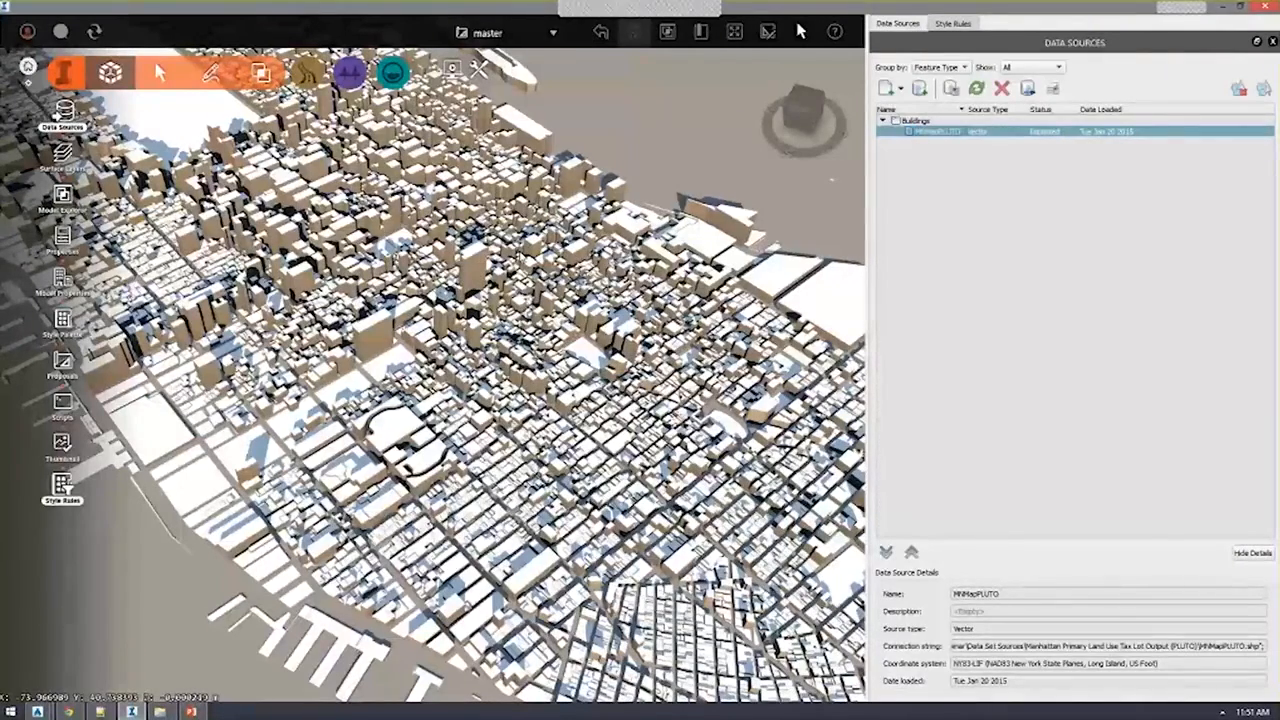
pyautogui.doubleClick(546, 234)
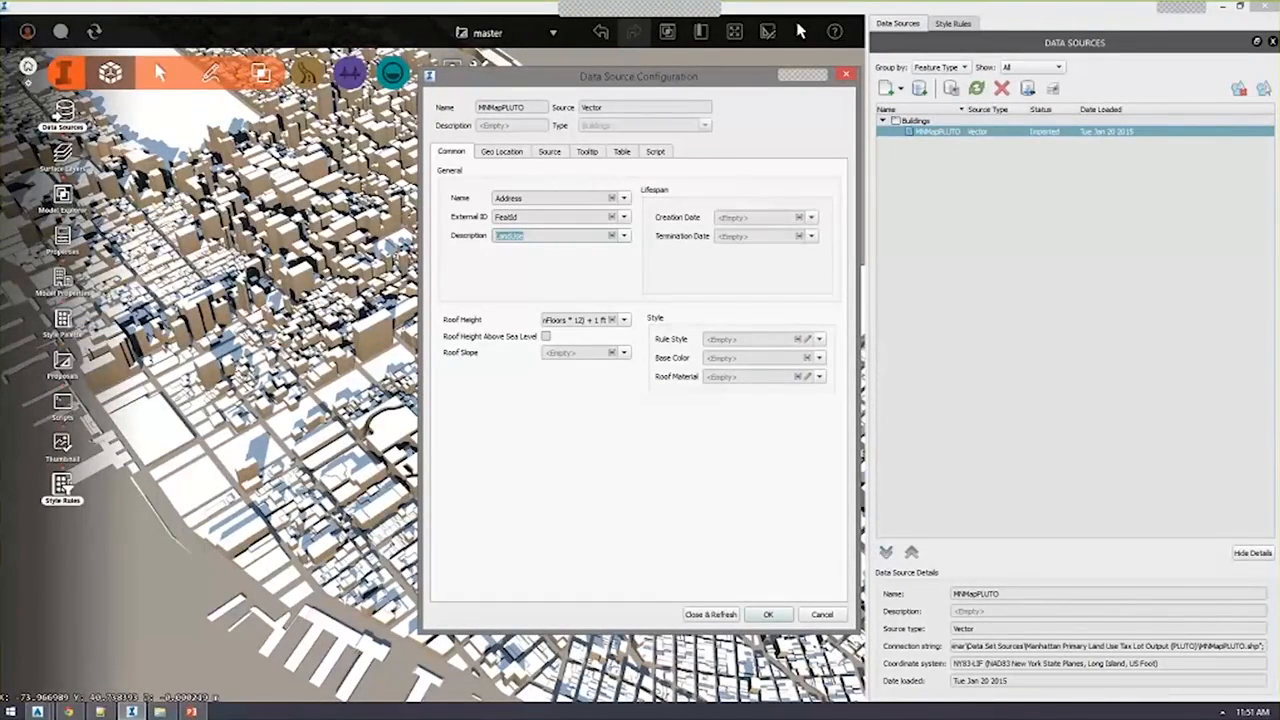
pyautogui.click(822, 615)
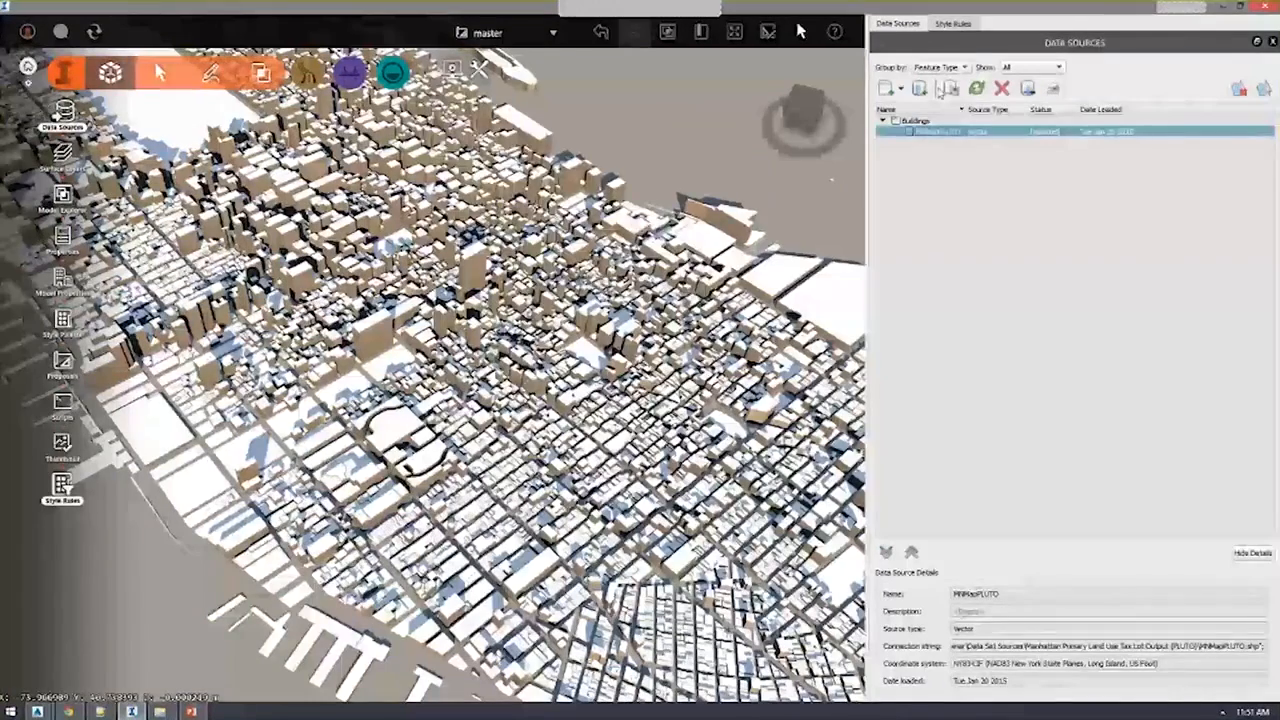
# Return to the building style rules and start importing all rules from a file.
pyautogui.click(953, 23)
pyautogui.click(986, 89)
pyautogui.press('Escape')
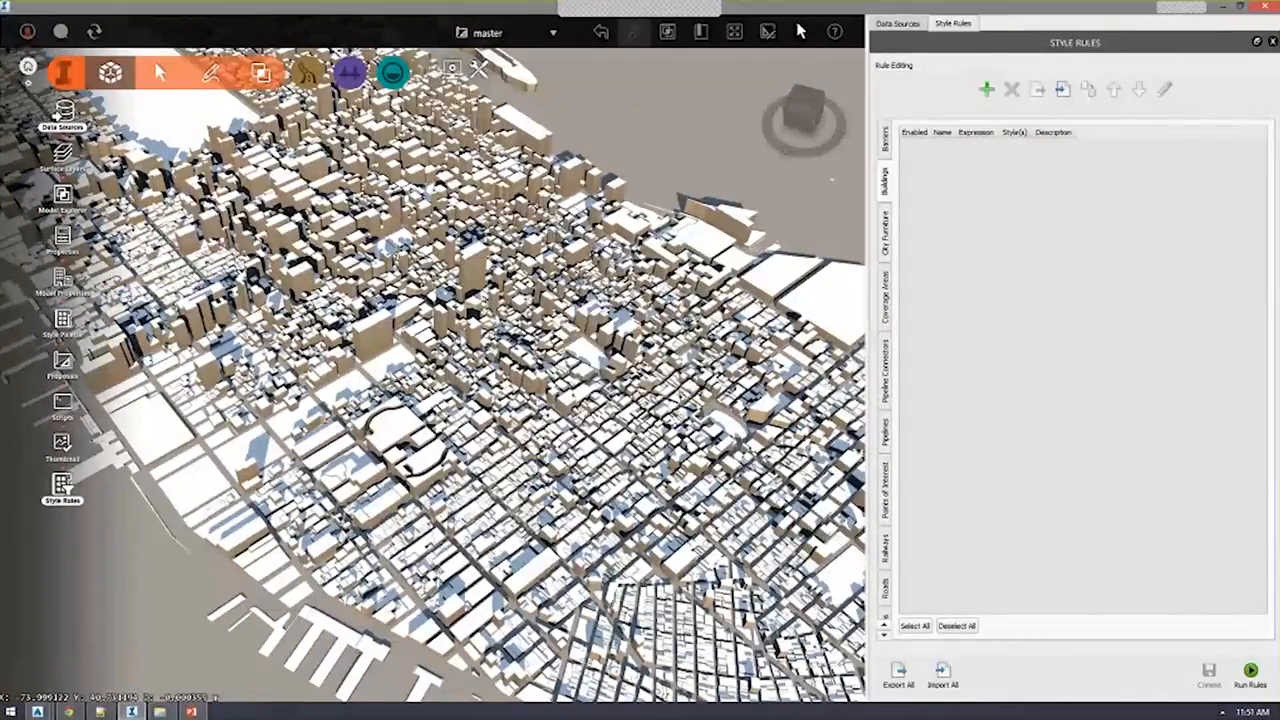
pyautogui.click(942, 673)
# Look for the style rules file in the Manhattan PLUTO folder within 2015-01-20 Webinar on the C: drive.
pyautogui.click(231, 150)
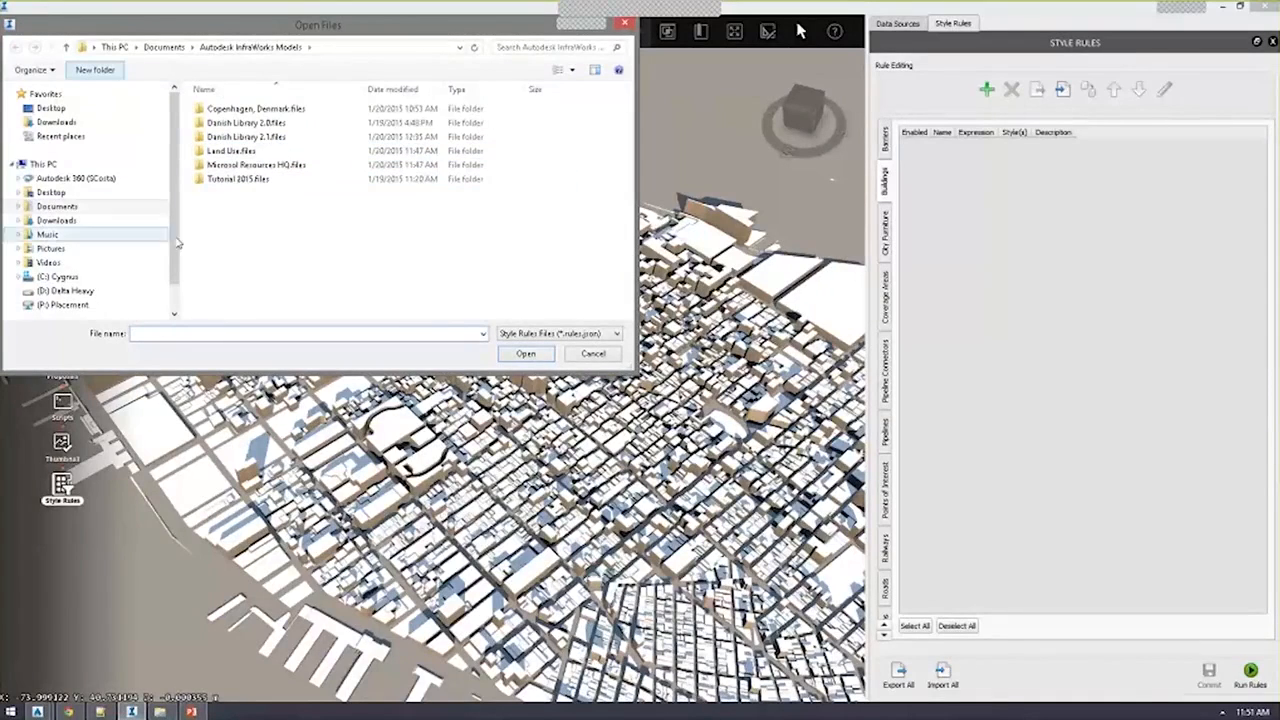
pyautogui.scroll(-1, 170, 292)
pyautogui.click(60, 242)
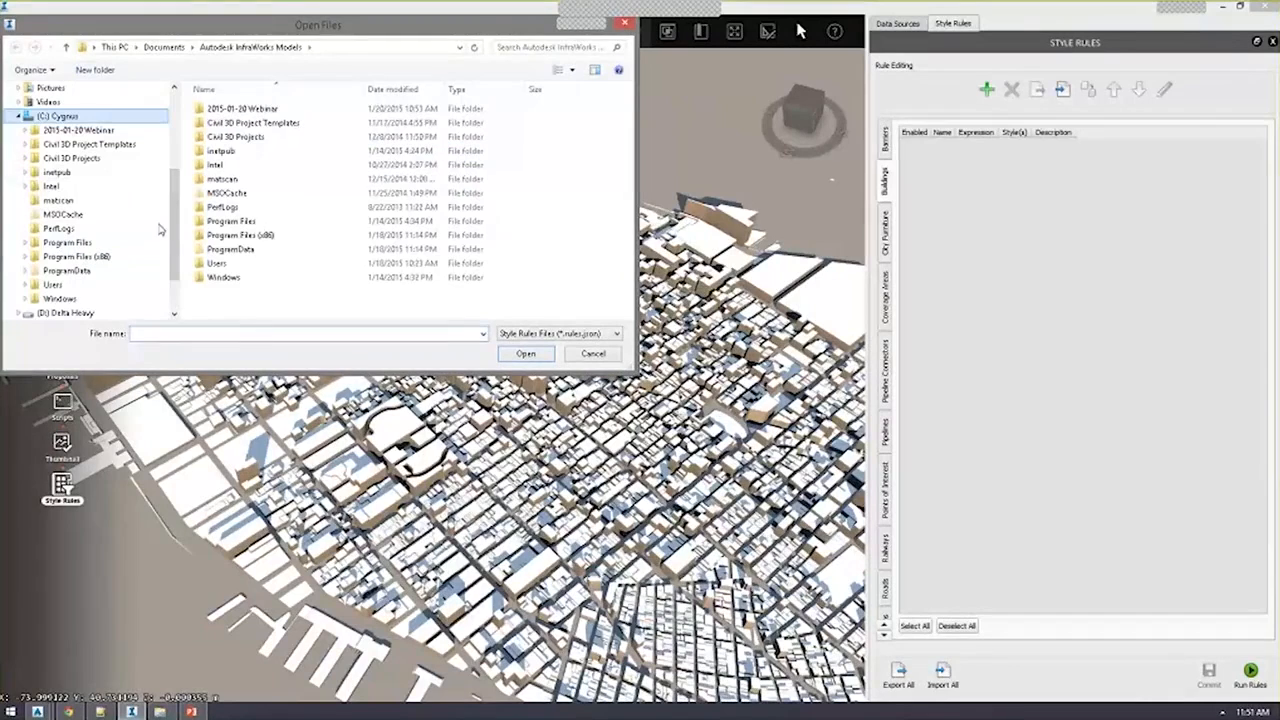
pyautogui.doubleClick(230, 110)
pyautogui.doubleClick(230, 122)
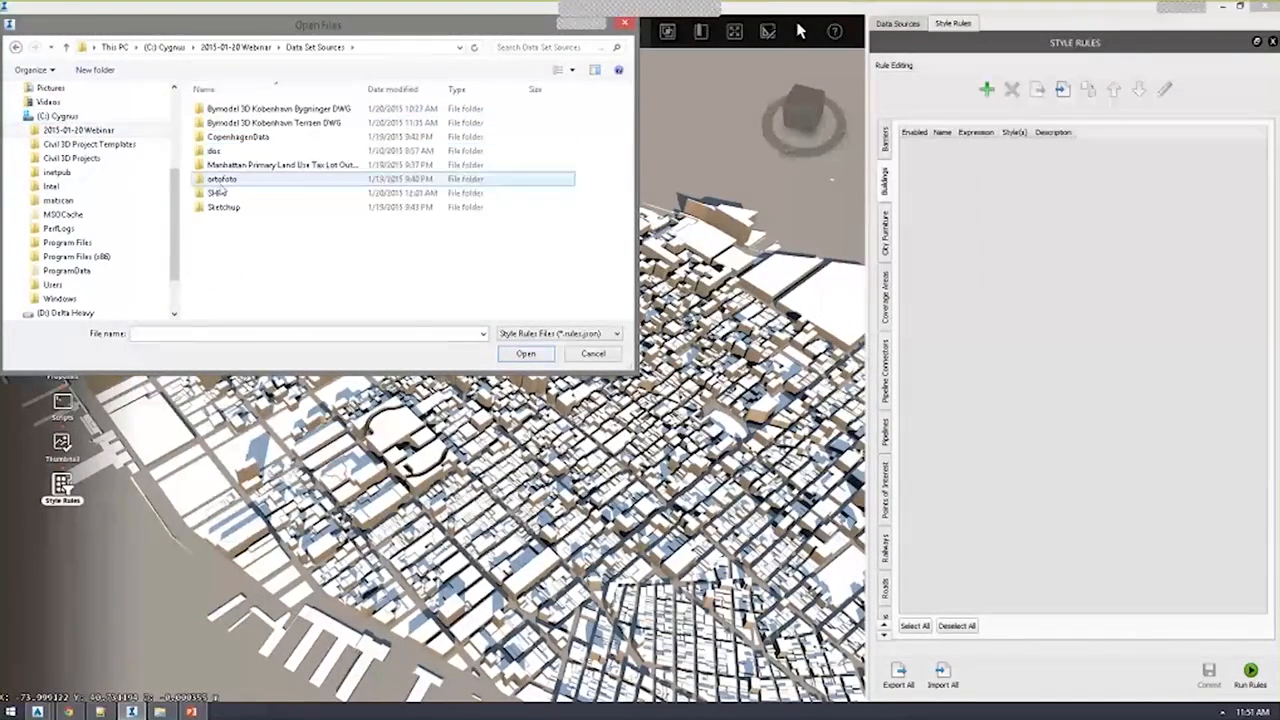
pyautogui.doubleClick(230, 165)
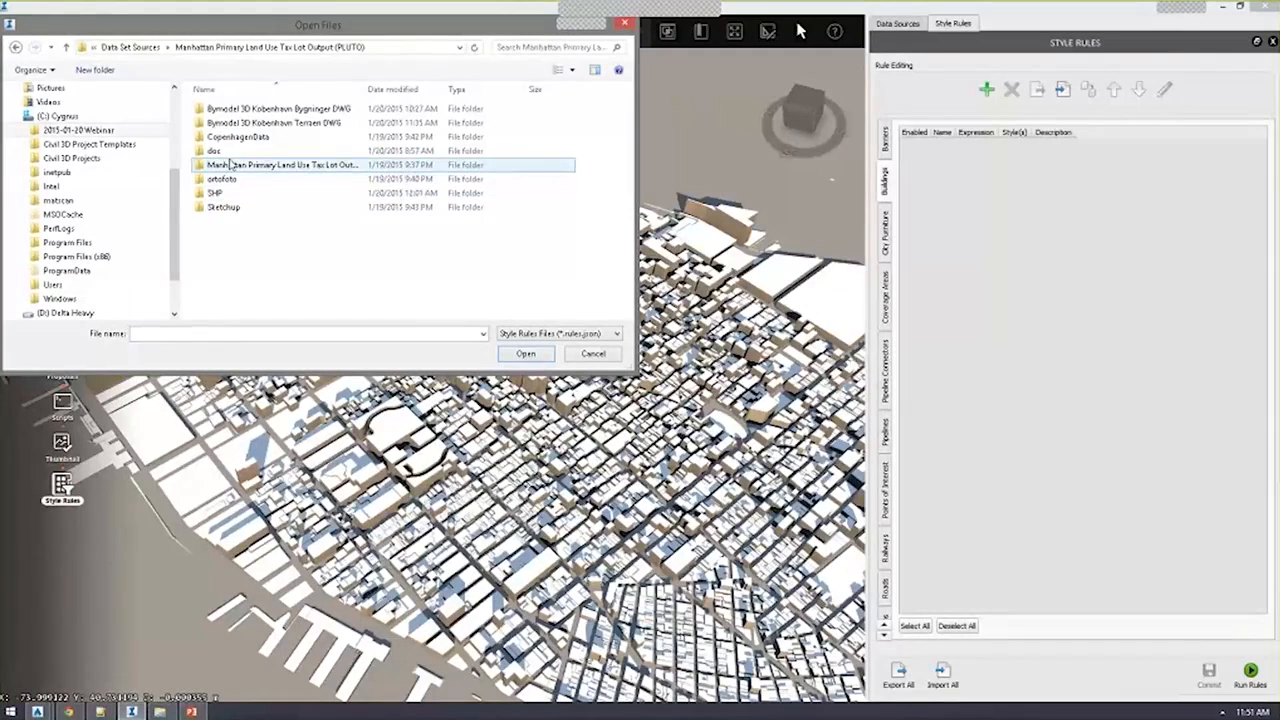
pyautogui.press('BackSpace')
pyautogui.scroll(-2, 148, 299)
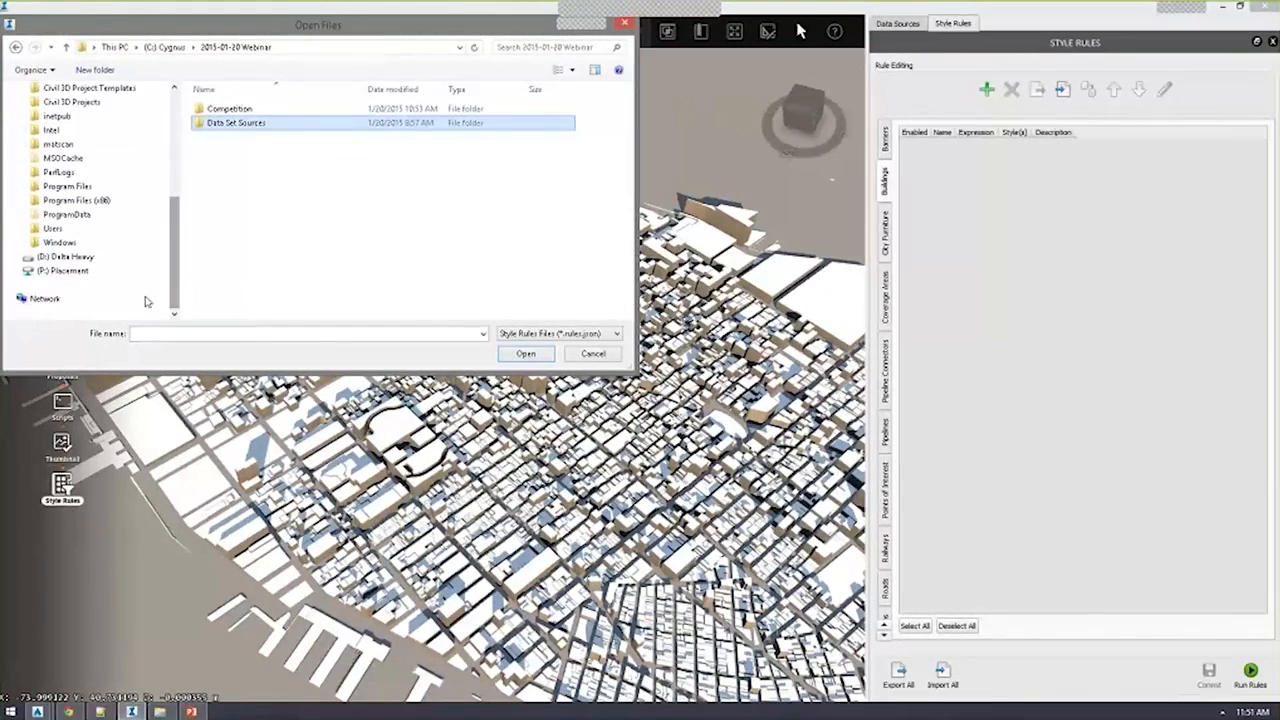
# Import the land use style rules file from the JSON folder under Projects on the D: drive.
pyautogui.click(101, 260)
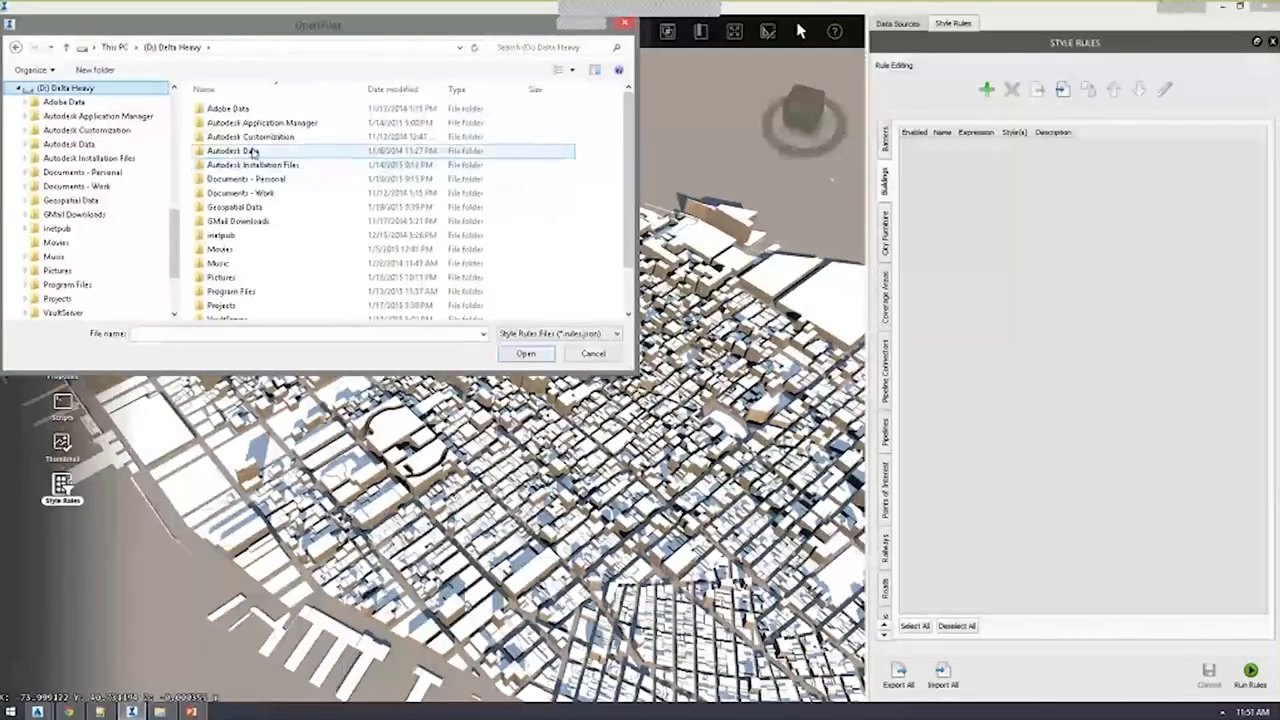
pyautogui.doubleClick(222, 305)
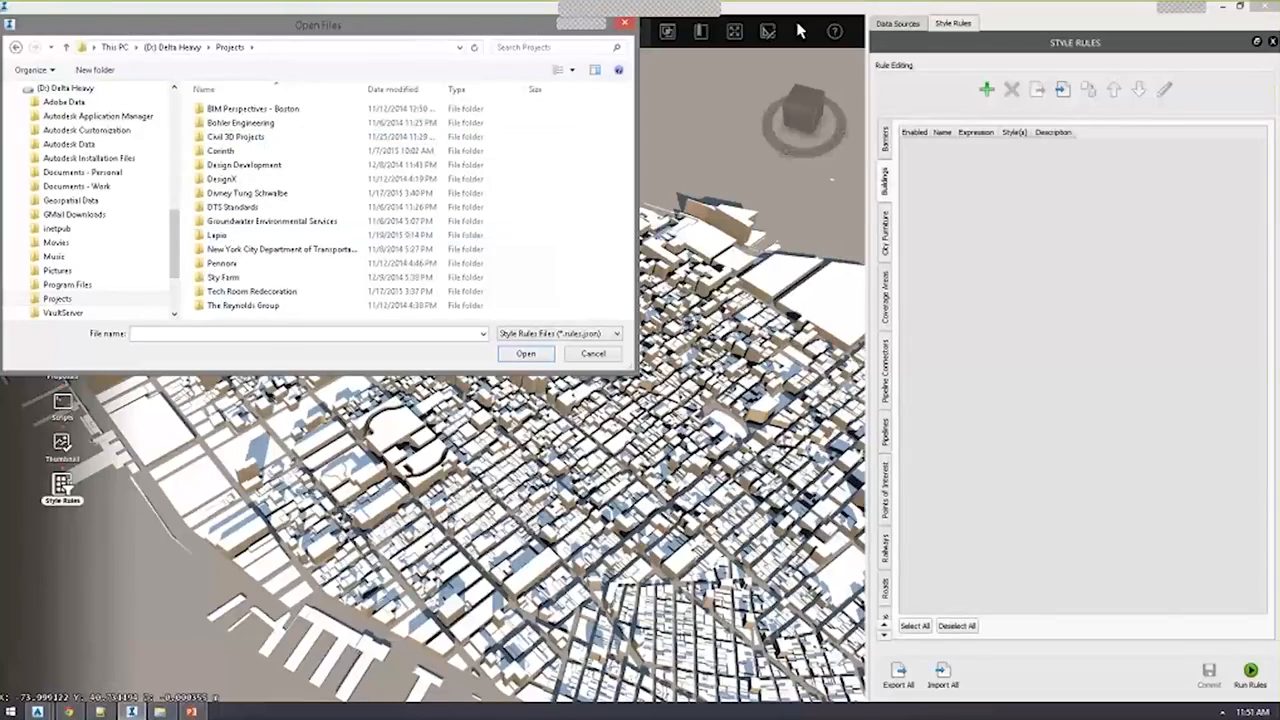
pyautogui.doubleClick(240, 109)
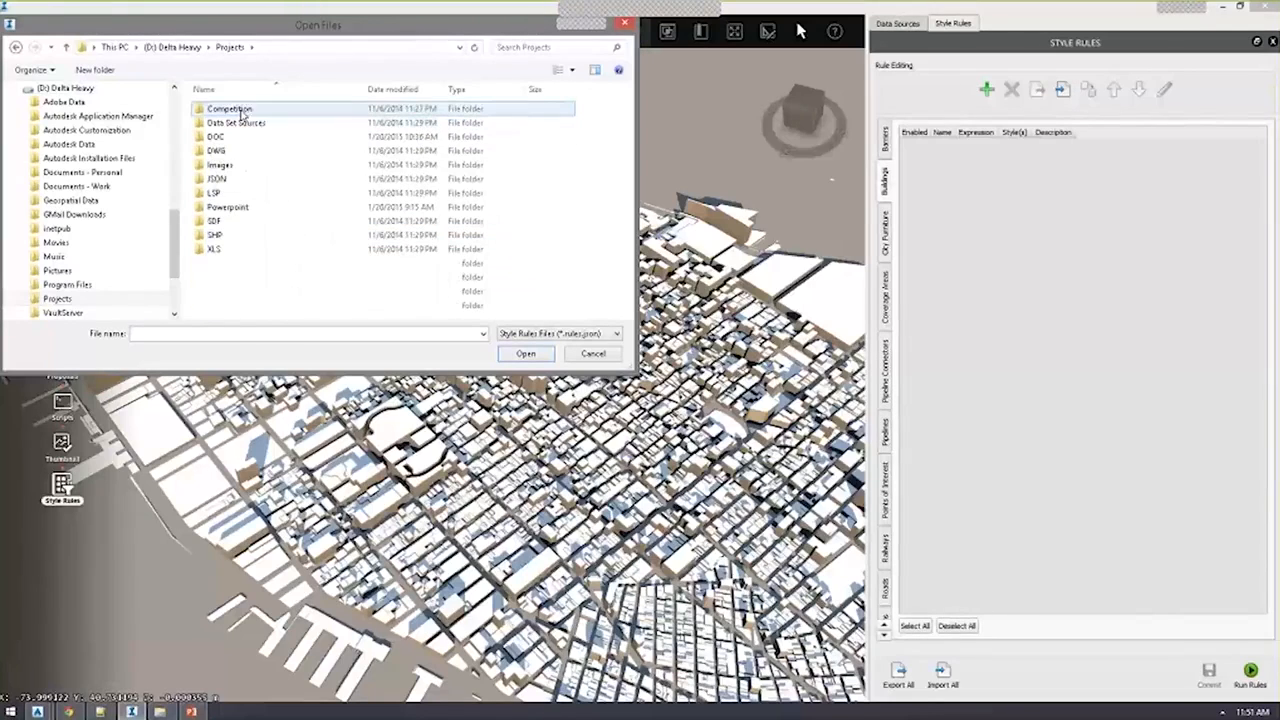
pyautogui.doubleClick(223, 179)
pyautogui.doubleClick(240, 108)
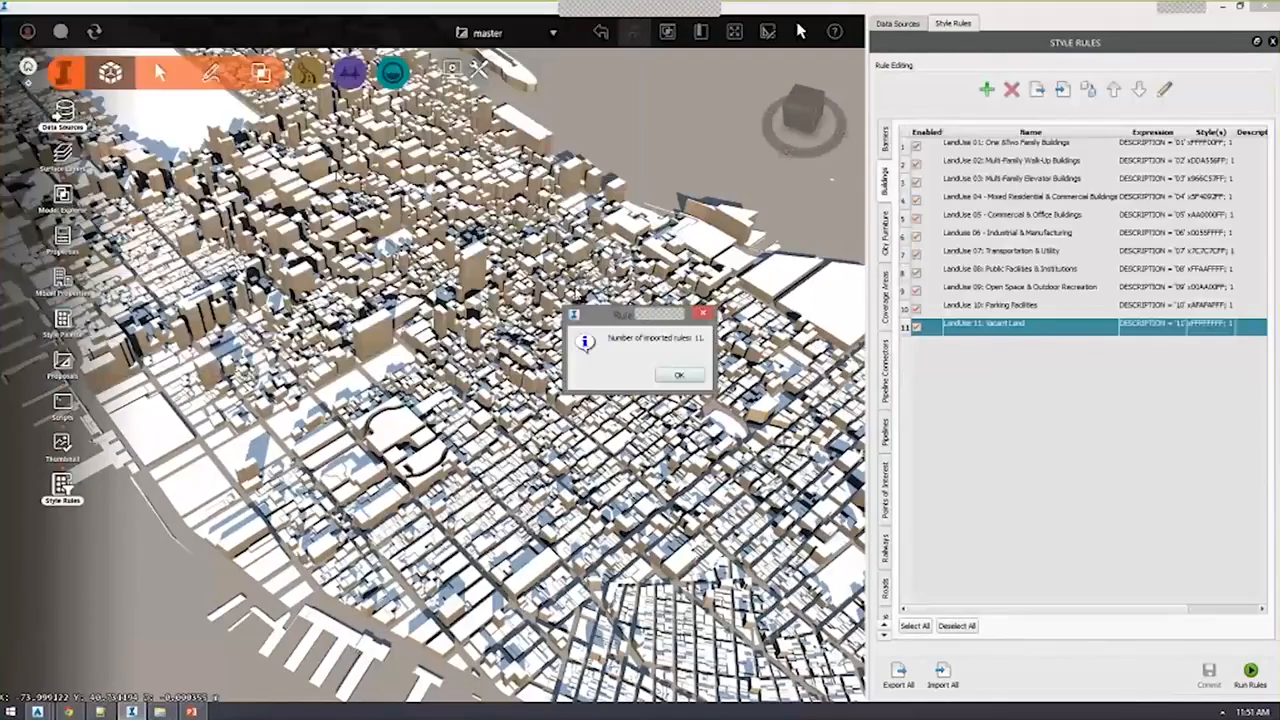
pyautogui.click(676, 377)
# Review the expression and color style of the LandUse 01 One & Two Family Buildings rule.
pyautogui.moveTo(1117, 132); pyautogui.dragTo(1143, 132)
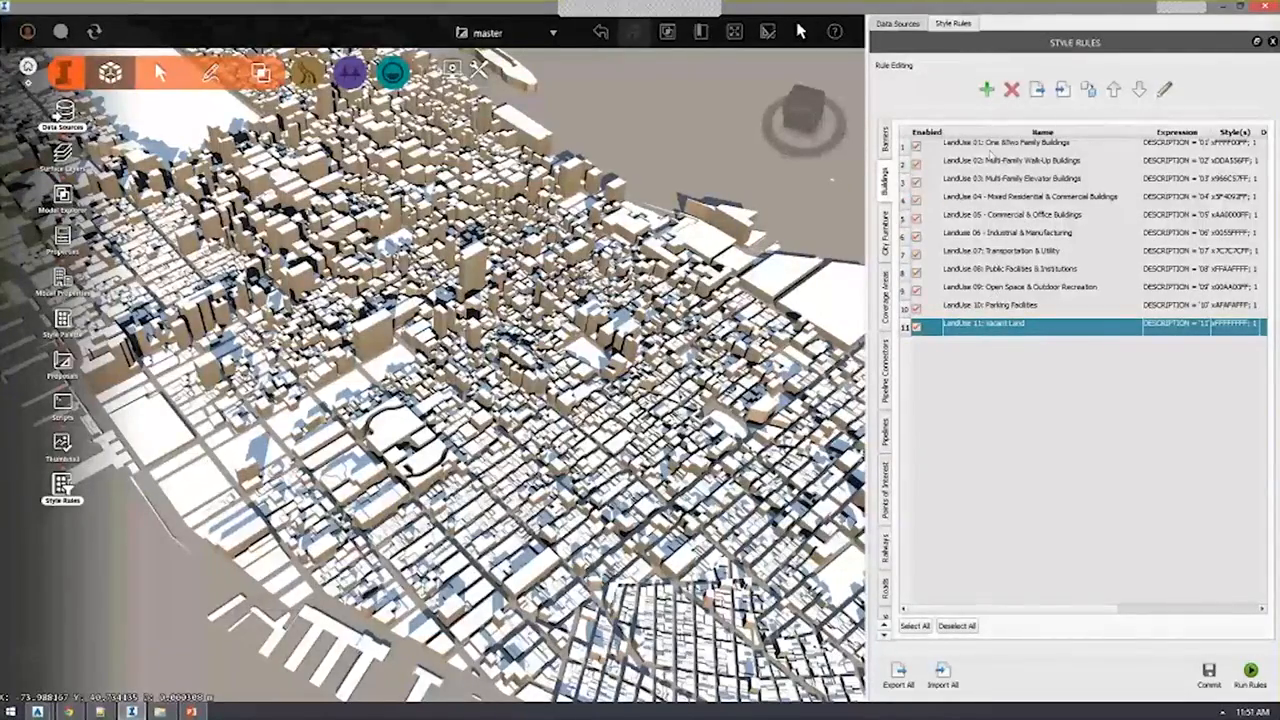
pyautogui.doubleClick(990, 146)
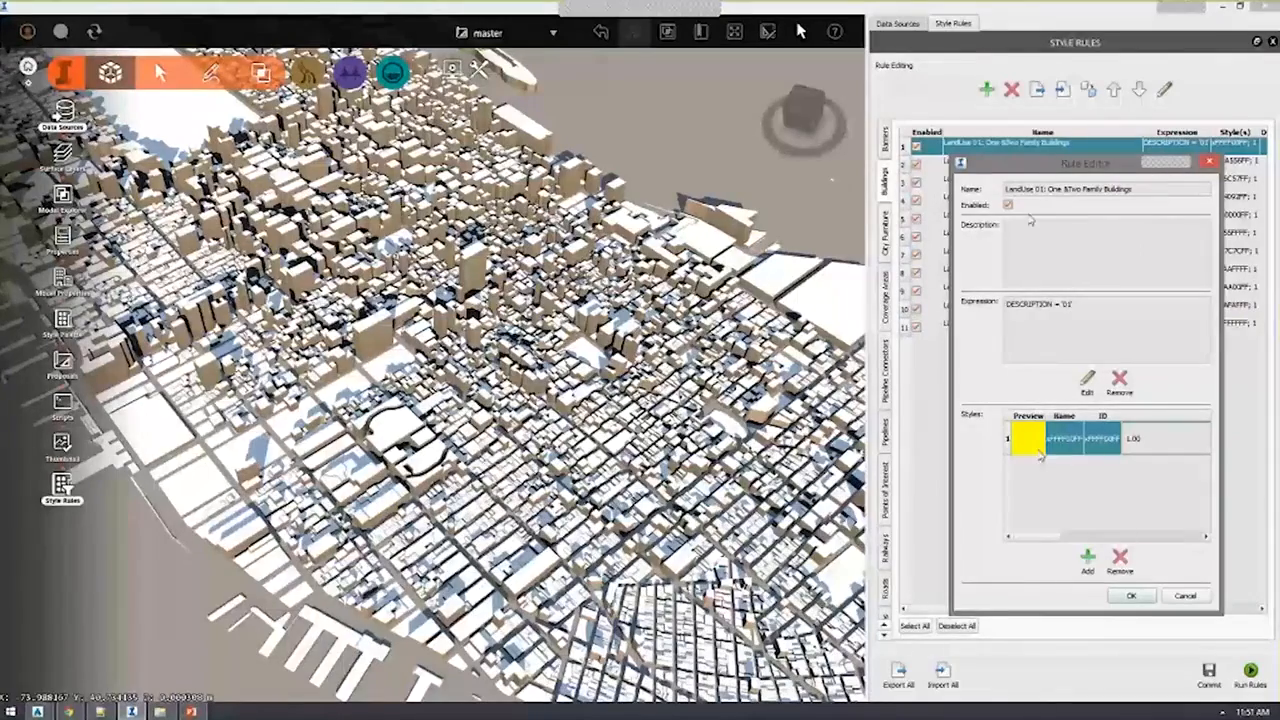
pyautogui.click(1128, 595)
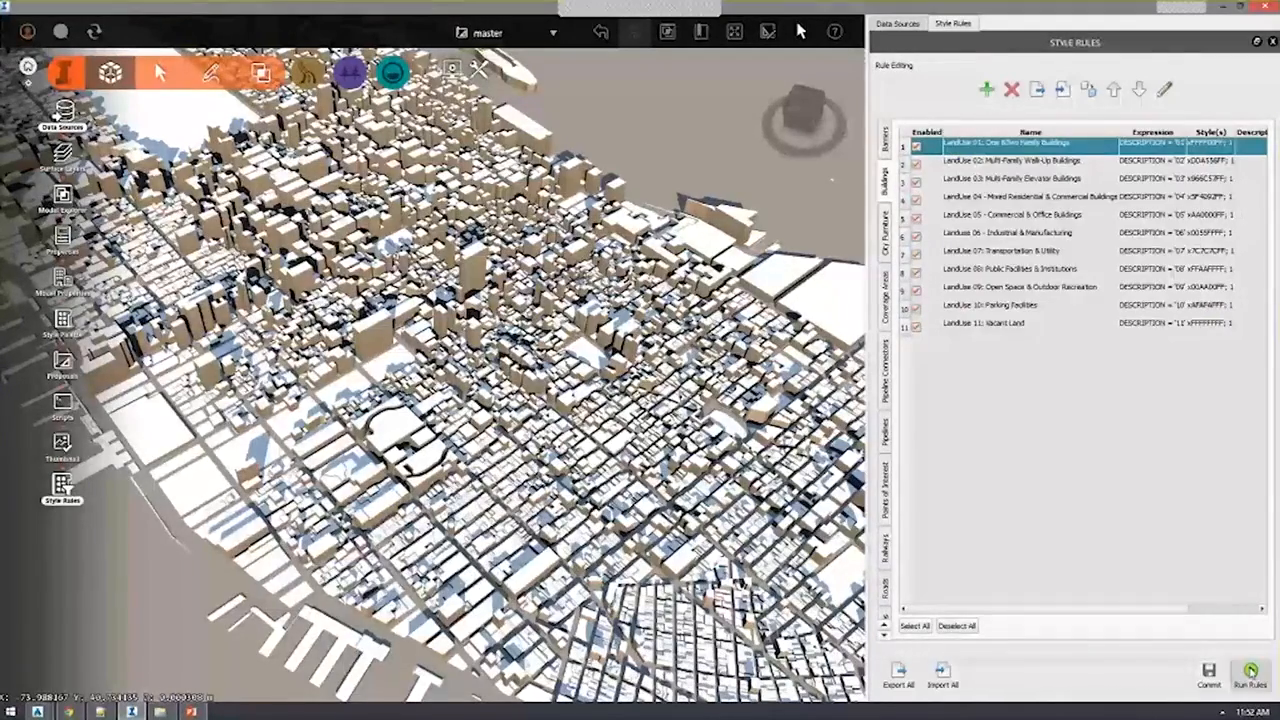
# Run the building style rules and inspect the land use colors across the whole of Manhattan.
pyautogui.click(1250, 672)
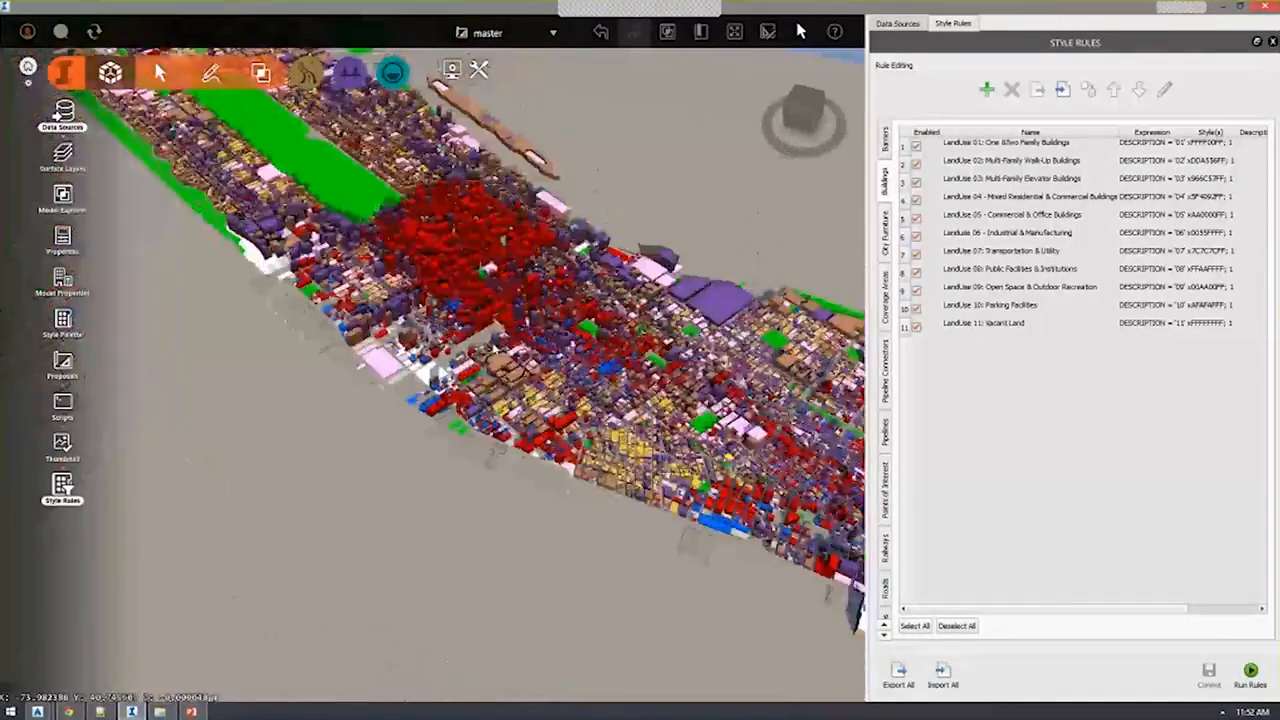
pyautogui.moveTo(486, 270); pyautogui.dragTo(613, 390)
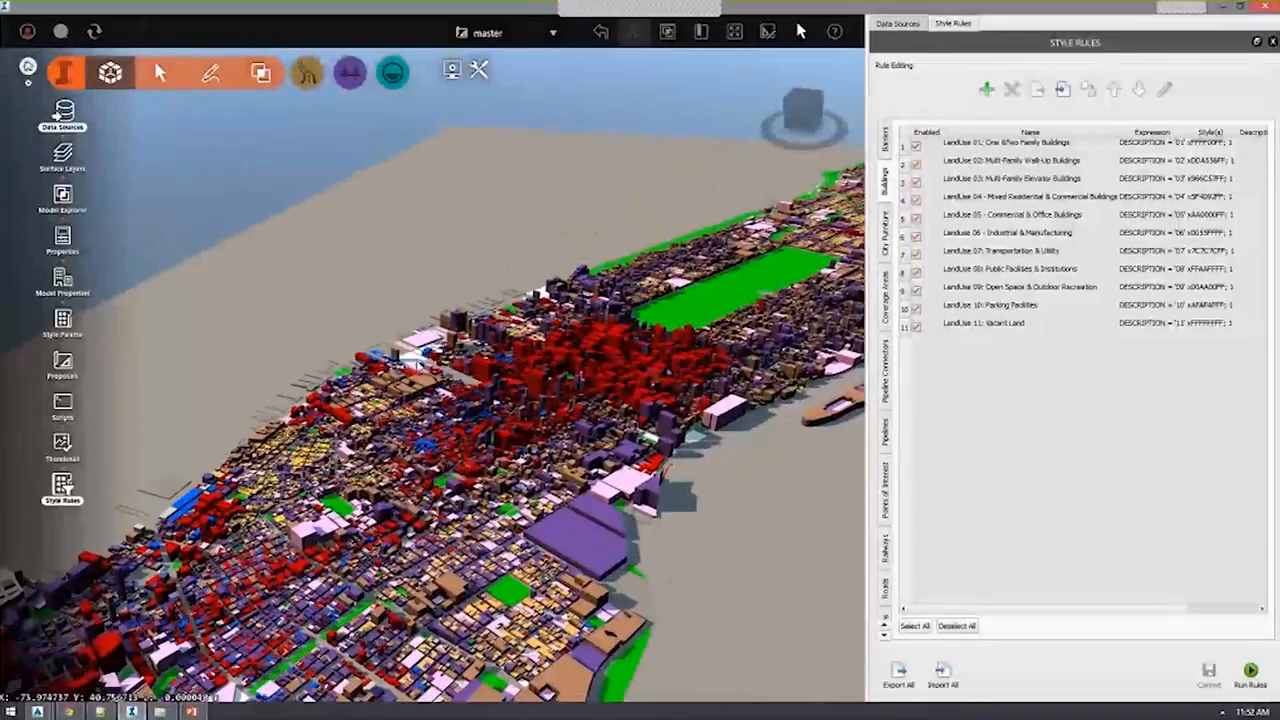
pyautogui.moveTo(550, 412); pyautogui.dragTo(548, 369, button='middle')
pyautogui.moveTo(548, 369); pyautogui.dragTo(455, 420)
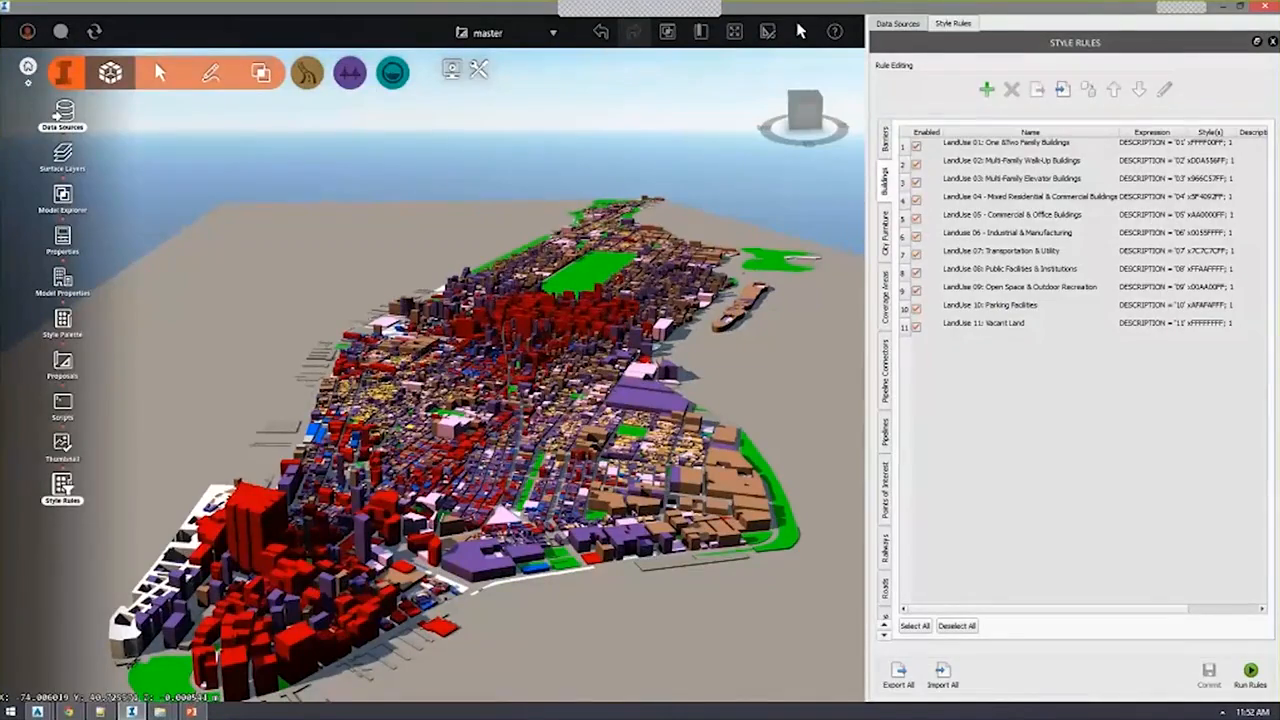
pyautogui.scroll(3, 430, 390)
pyautogui.scroll(-5, 452, 395)
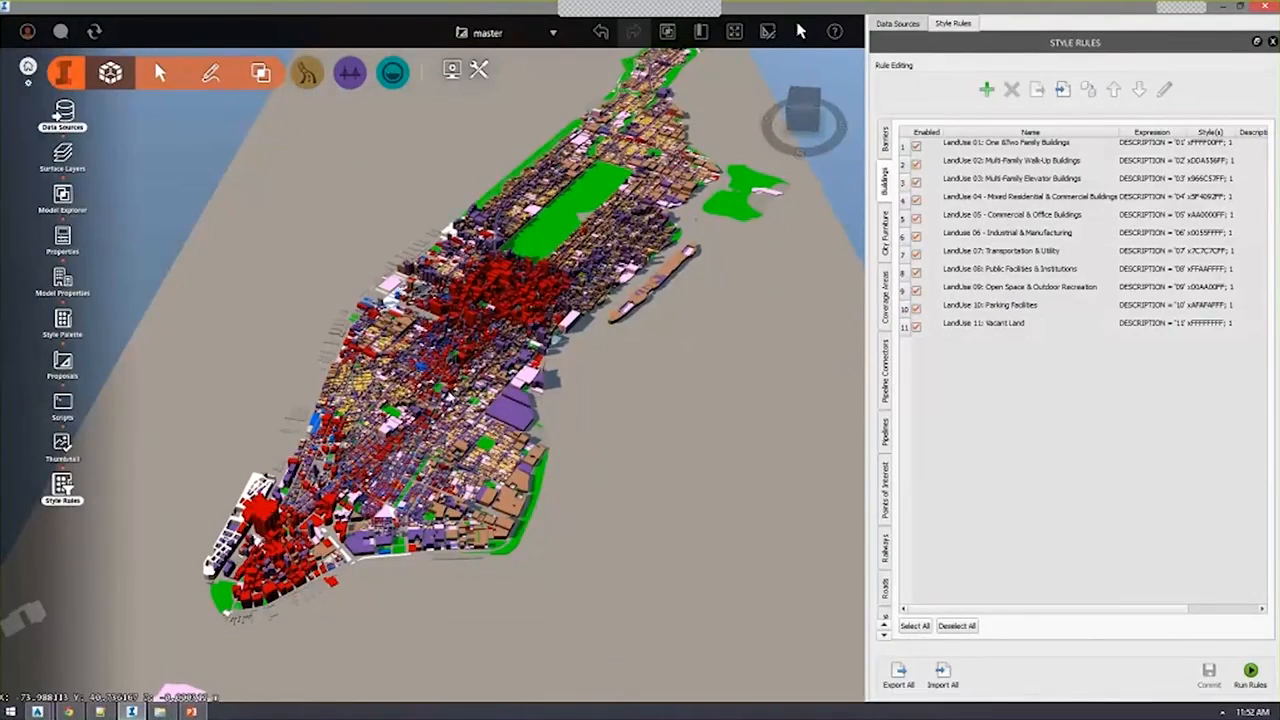
pyautogui.scroll(3, 446, 398)
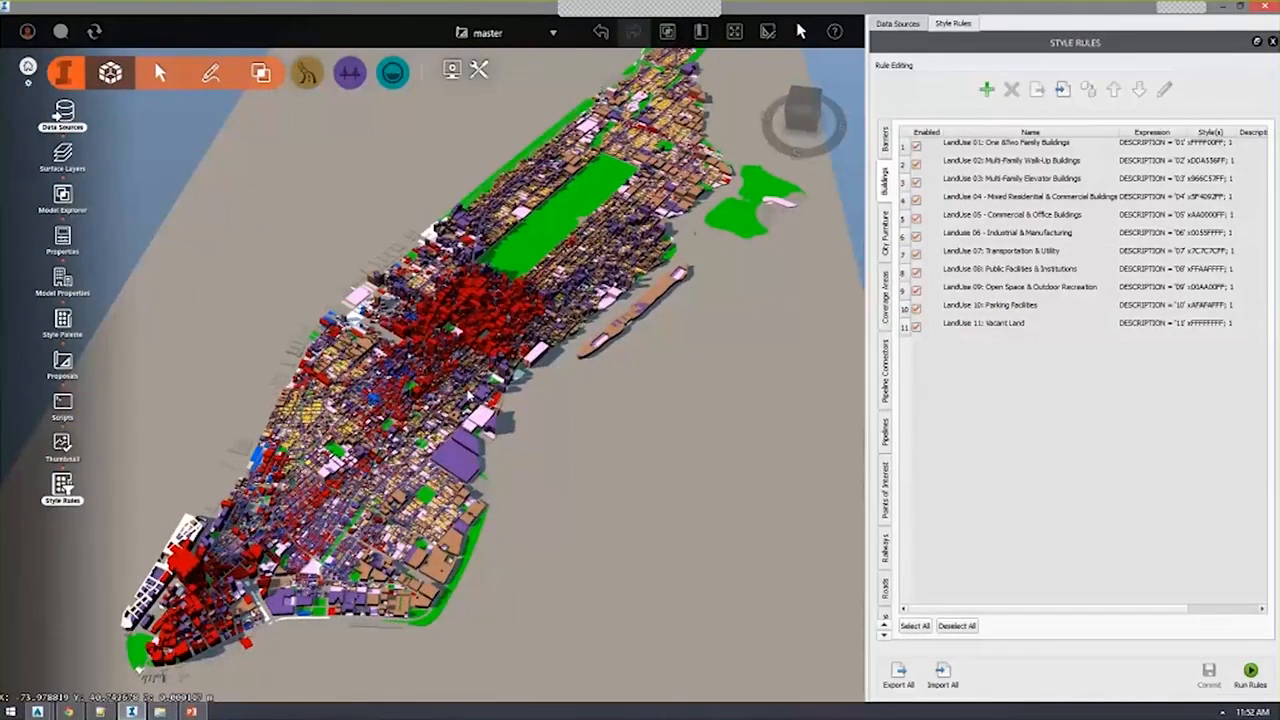
pyautogui.hotkey('alt', 'Tab')
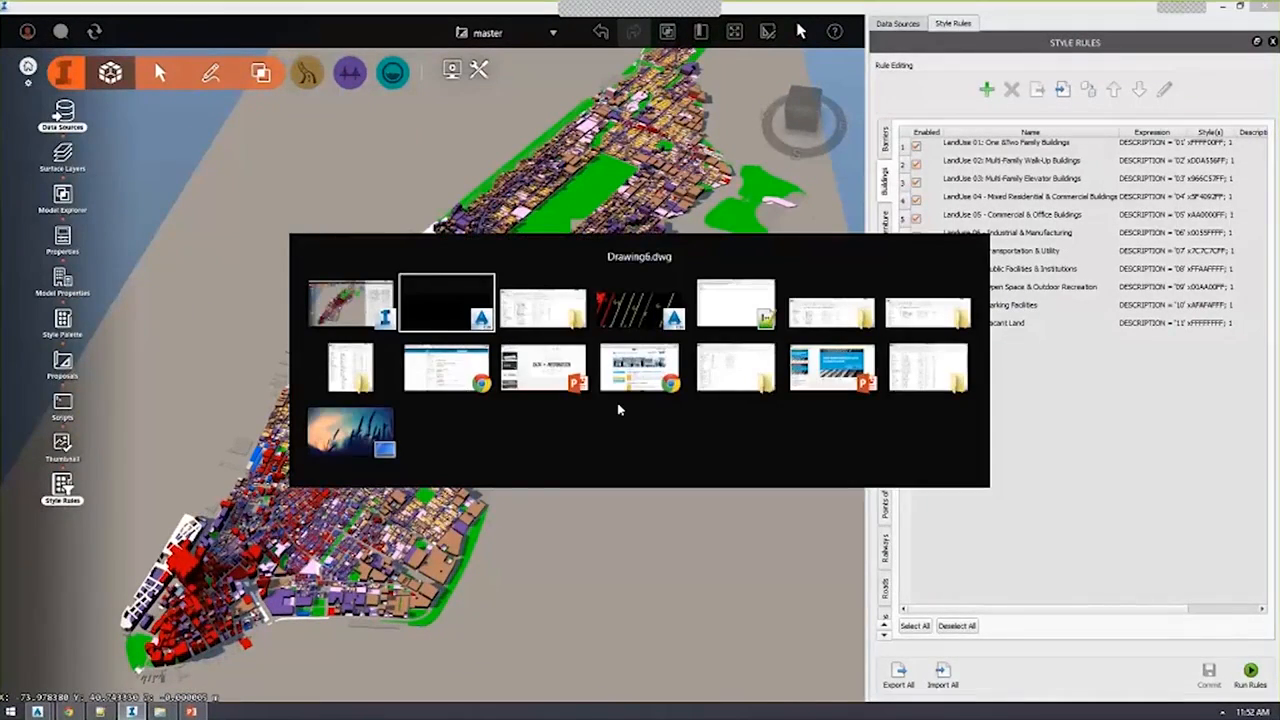
pyautogui.hotkey('alt', 'Tab')
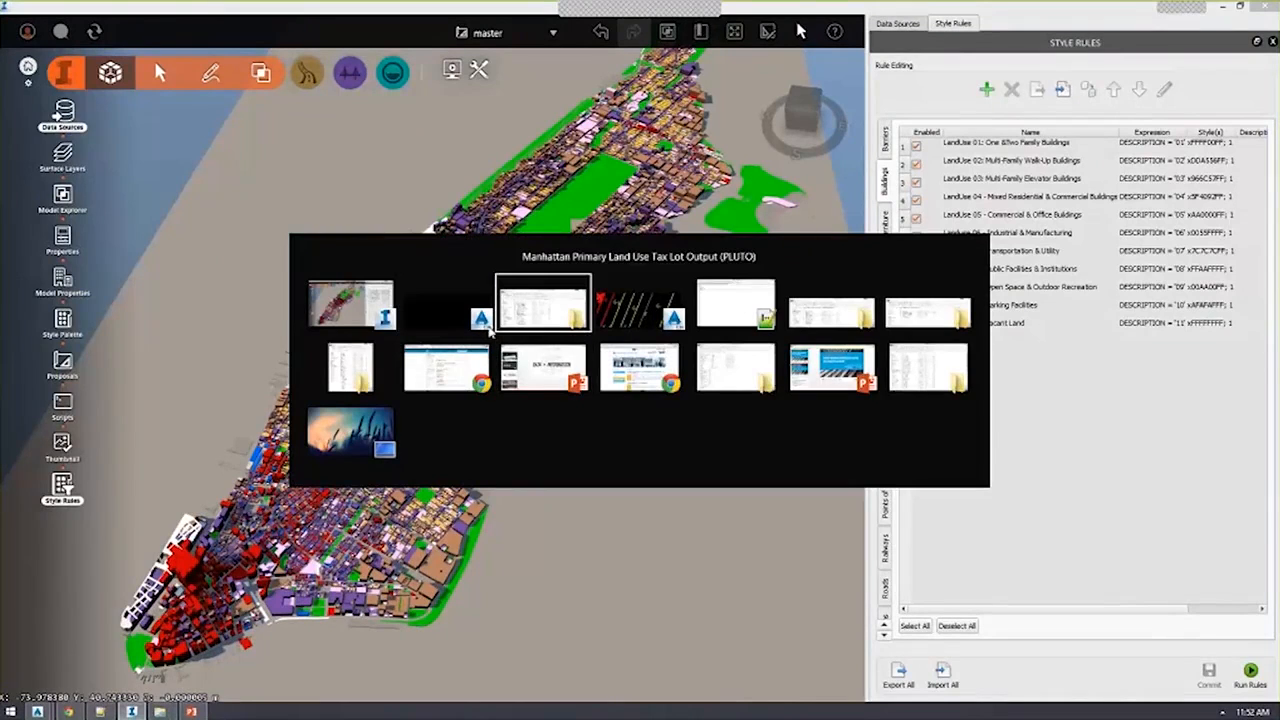
pyautogui.hotkey('alt', 'shift', 'Tab')
pyautogui.hotkey('alt', 'shift', 'Tab')
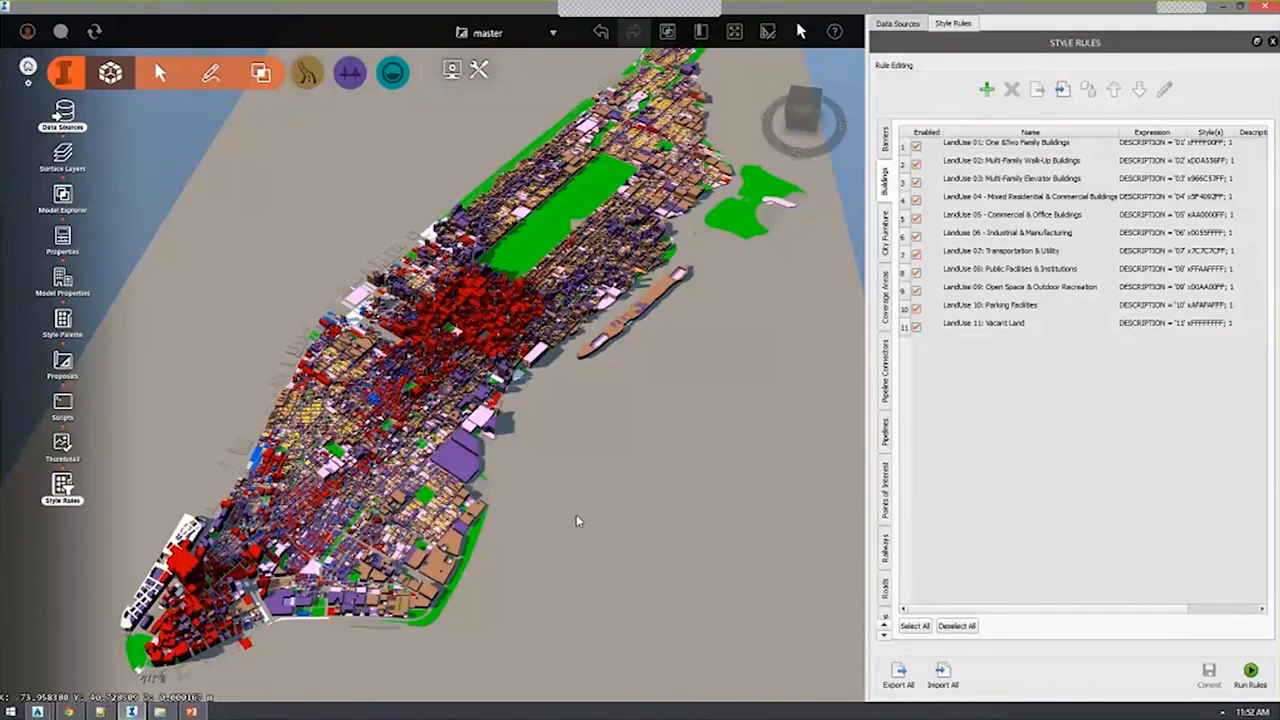
# Switch to Chrome and look at the title and web address of the Autodesk InfraWorks Training Guide PDF.
pyautogui.hotkey('alt', 'Tab')
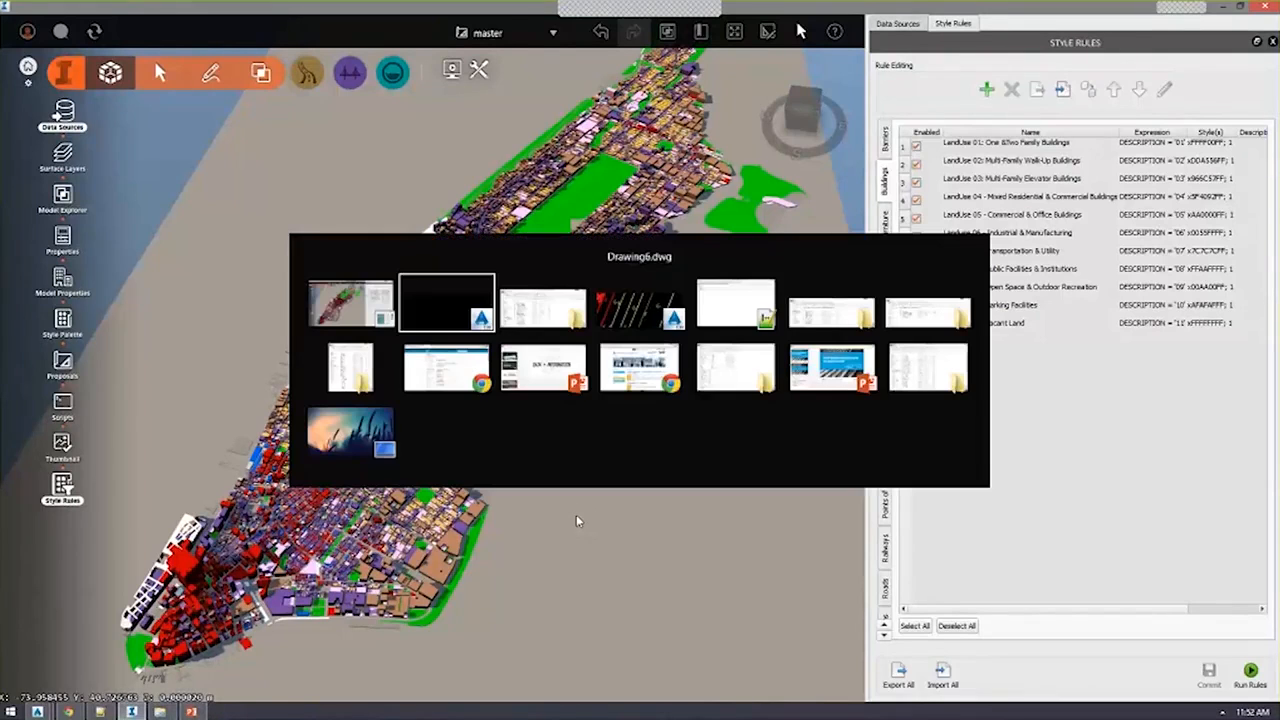
pyautogui.click(659, 385)
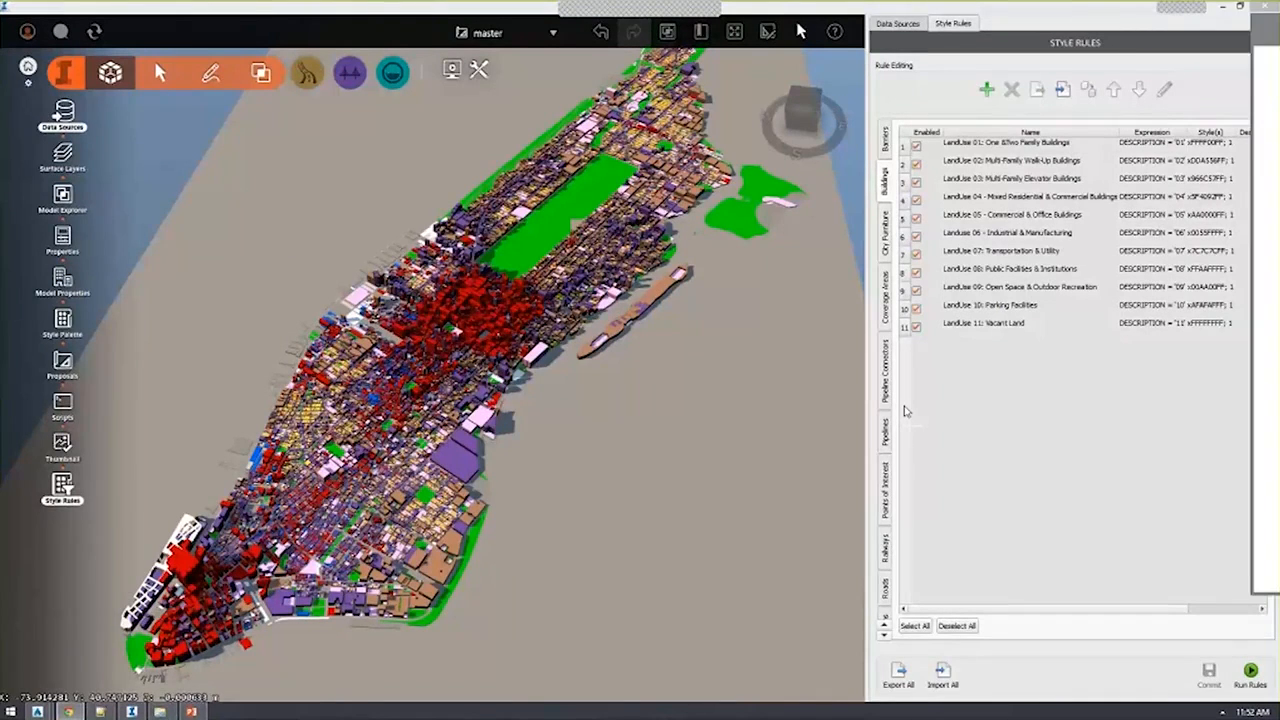
pyautogui.hotkey('alt', 'Tab')
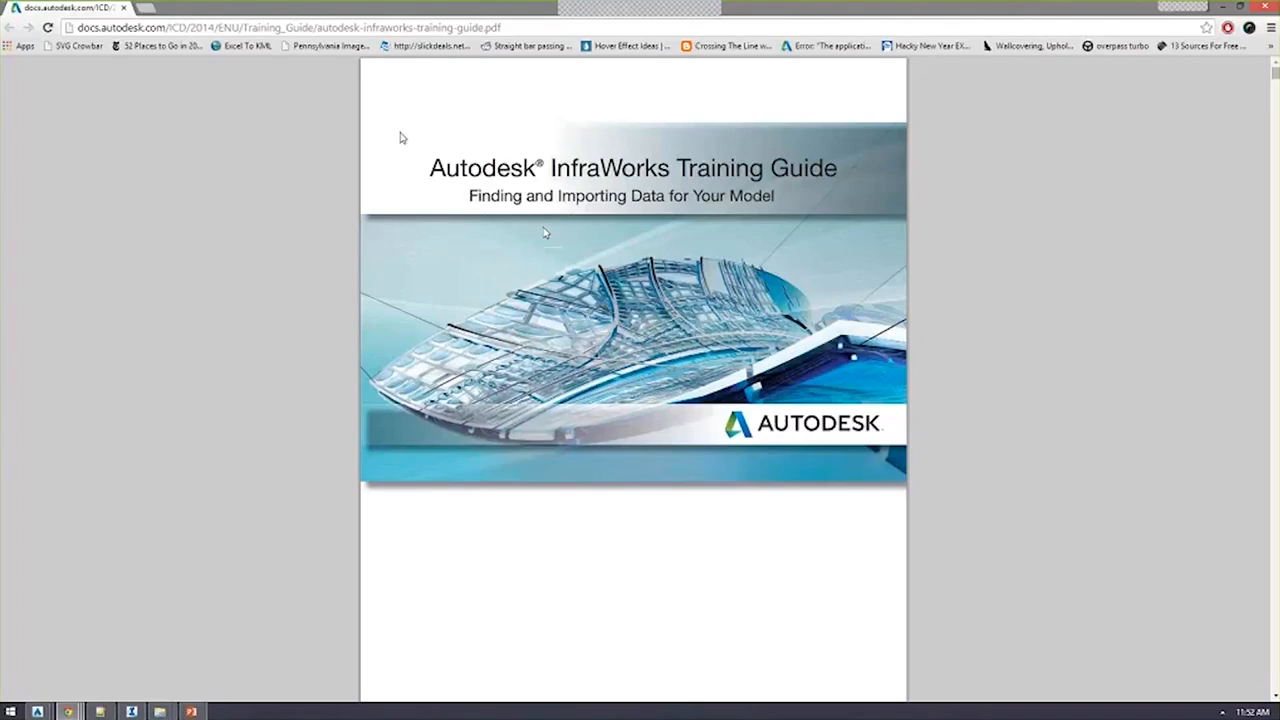
pyautogui.moveTo(430, 164); pyautogui.dragTo(578, 160)
pyautogui.click(578, 161)
pyautogui.moveTo(78, 28); pyautogui.dragTo(170, 28)
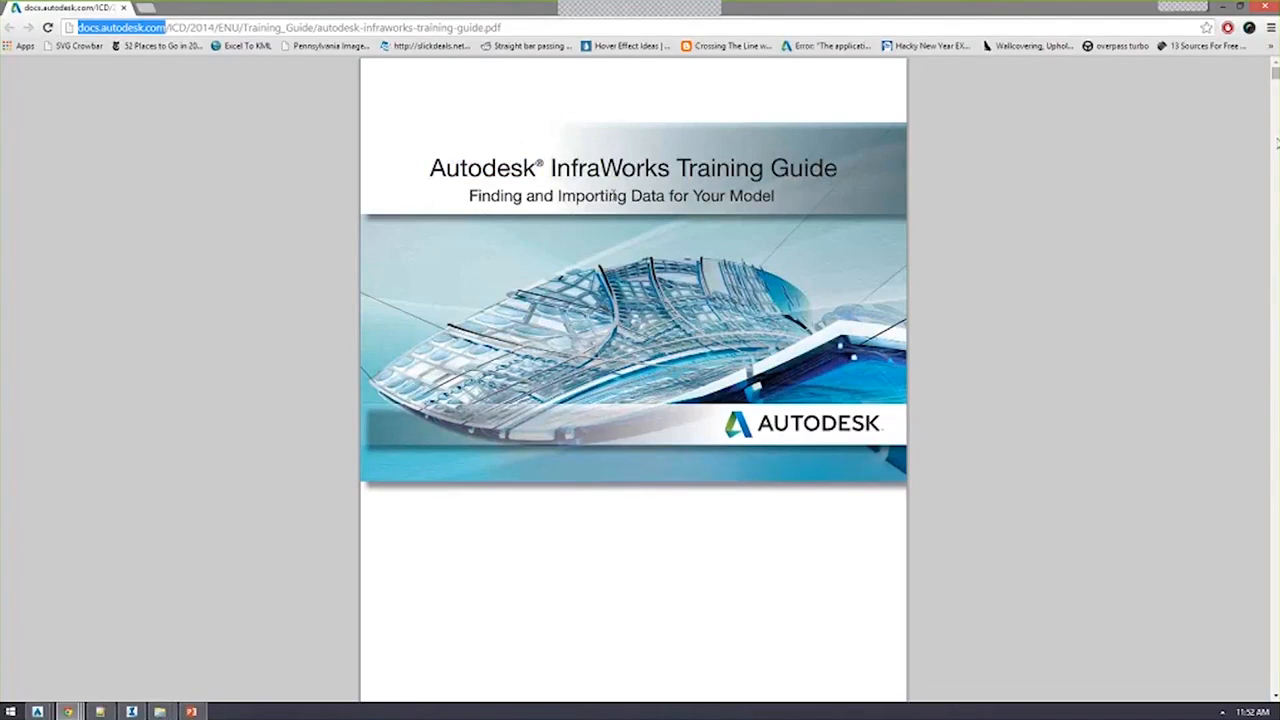
pyautogui.click(695, 198)
# Look through the training guide's contents and Chapter 2 on terrain, ground imagery, and roads, including the data retrieval instructions.
pyautogui.scroll(-15, 686, 229)
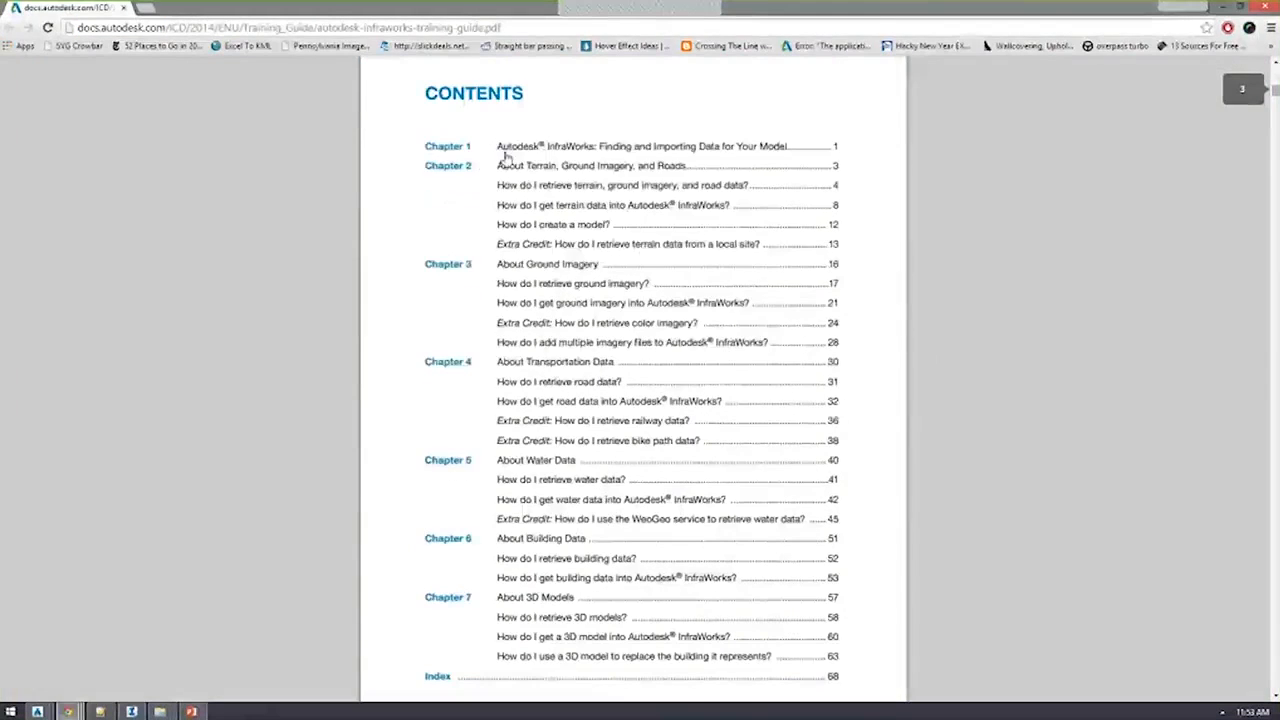
pyautogui.click(505, 165)
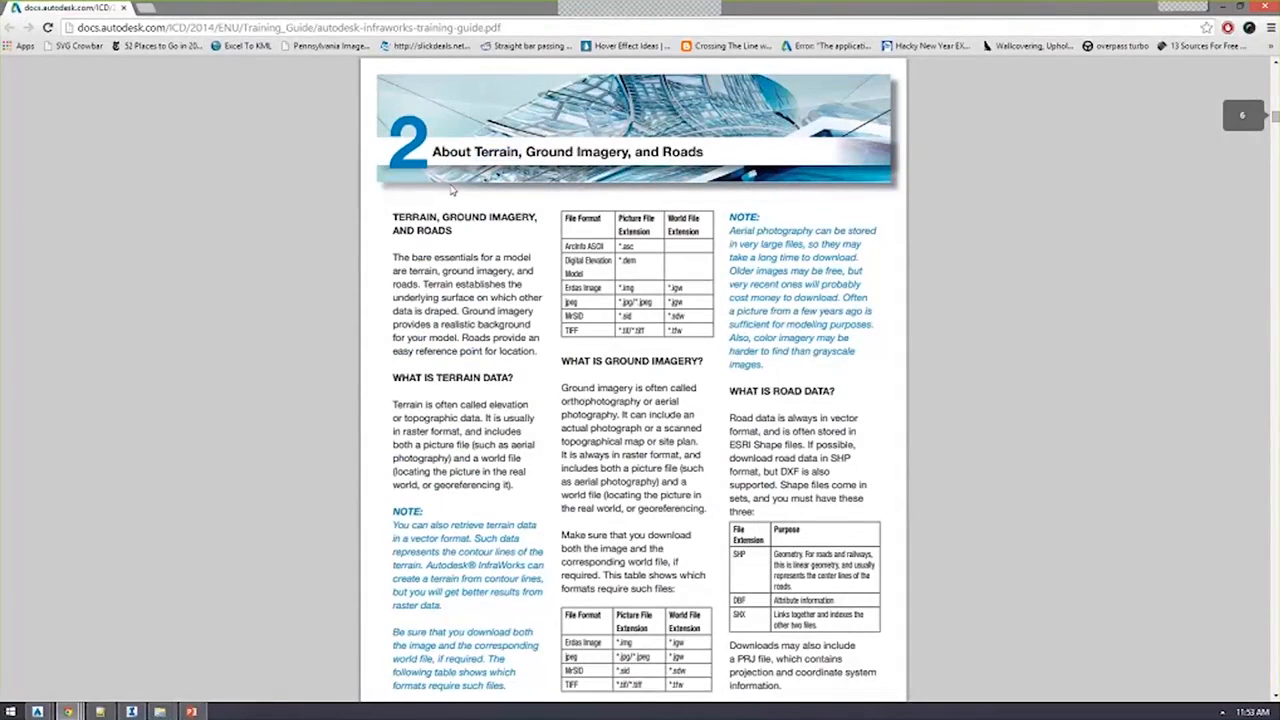
pyautogui.scroll(-1, 630, 362)
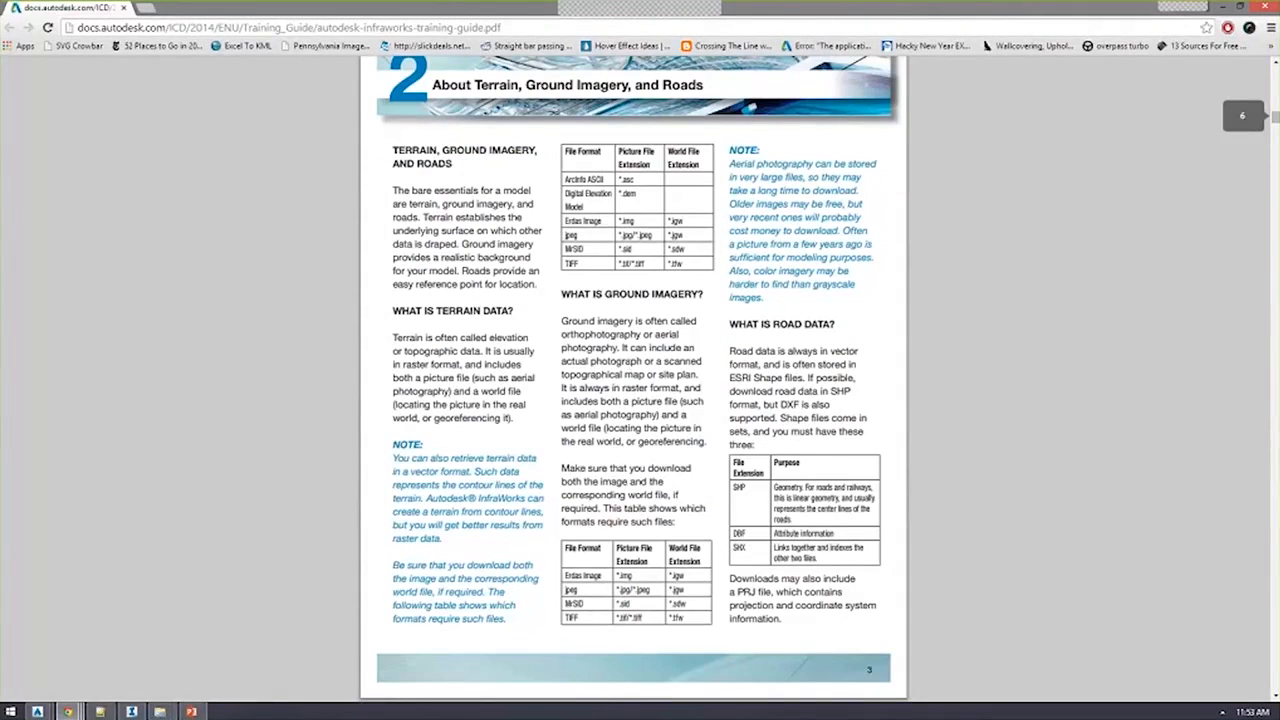
pyautogui.scroll(-6, 606, 477)
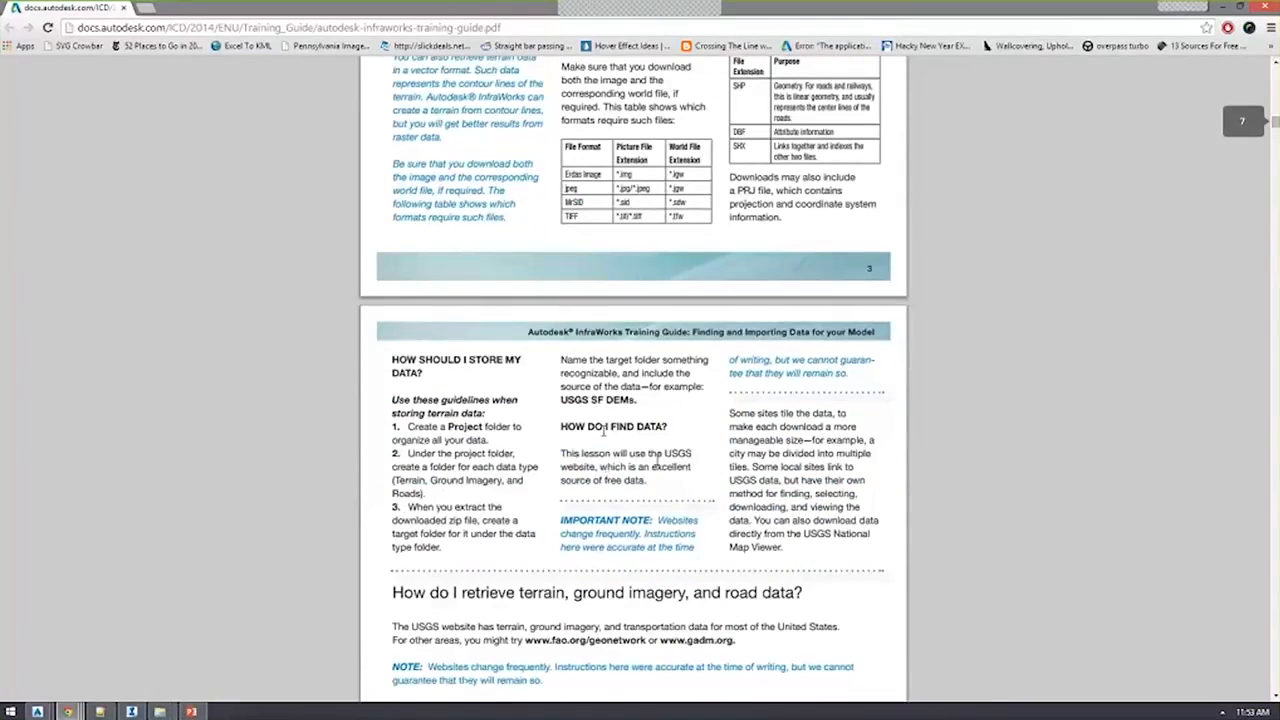
pyautogui.scroll(-4, 603, 427)
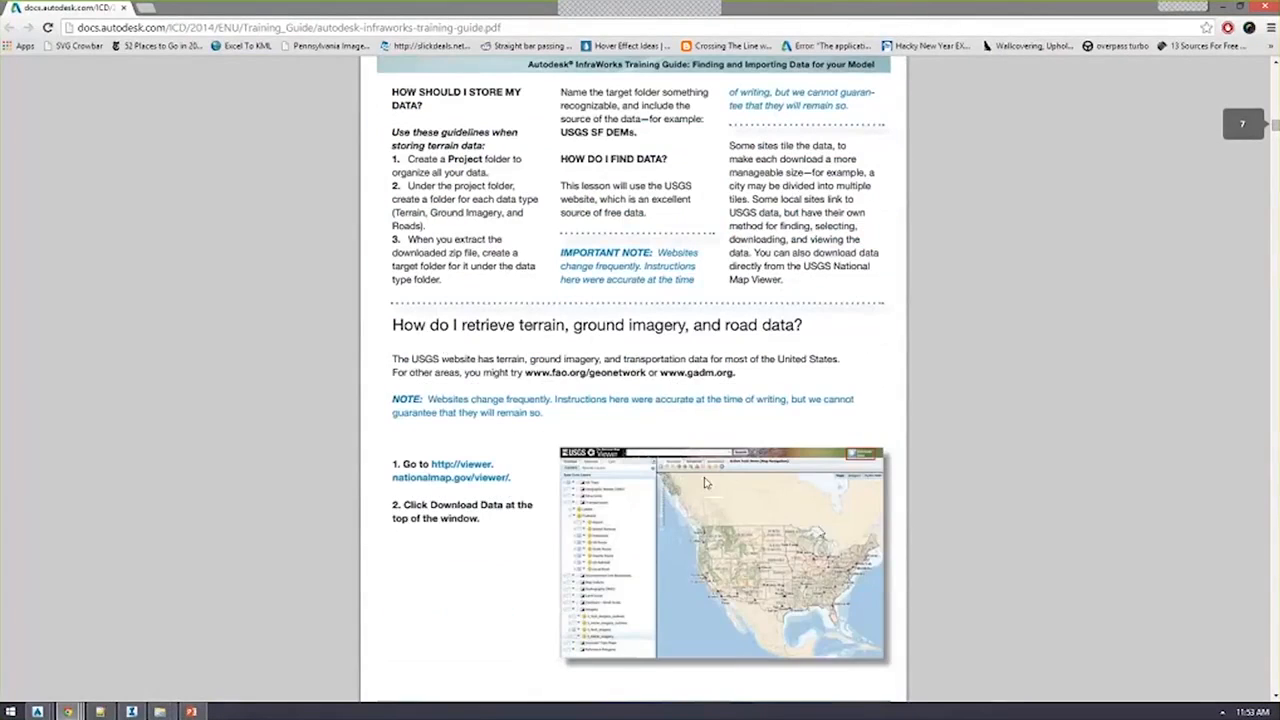
pyautogui.scroll(-18, 650, 561)
pyautogui.scroll(6, 575, 461)
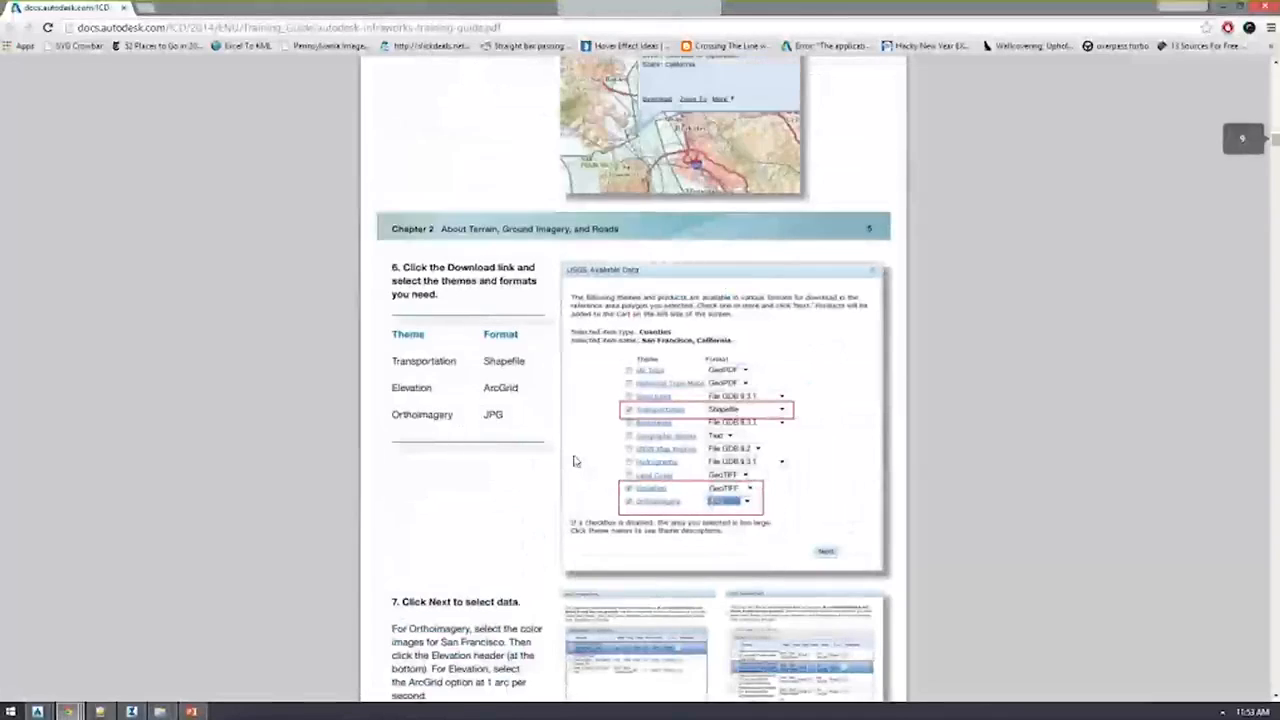
# Read the suggested search string for finding ground imagery, including the area name term, in Chapter 3 of the training guide.
pyautogui.moveTo(1276, 139); pyautogui.dragTo(1276, 229)
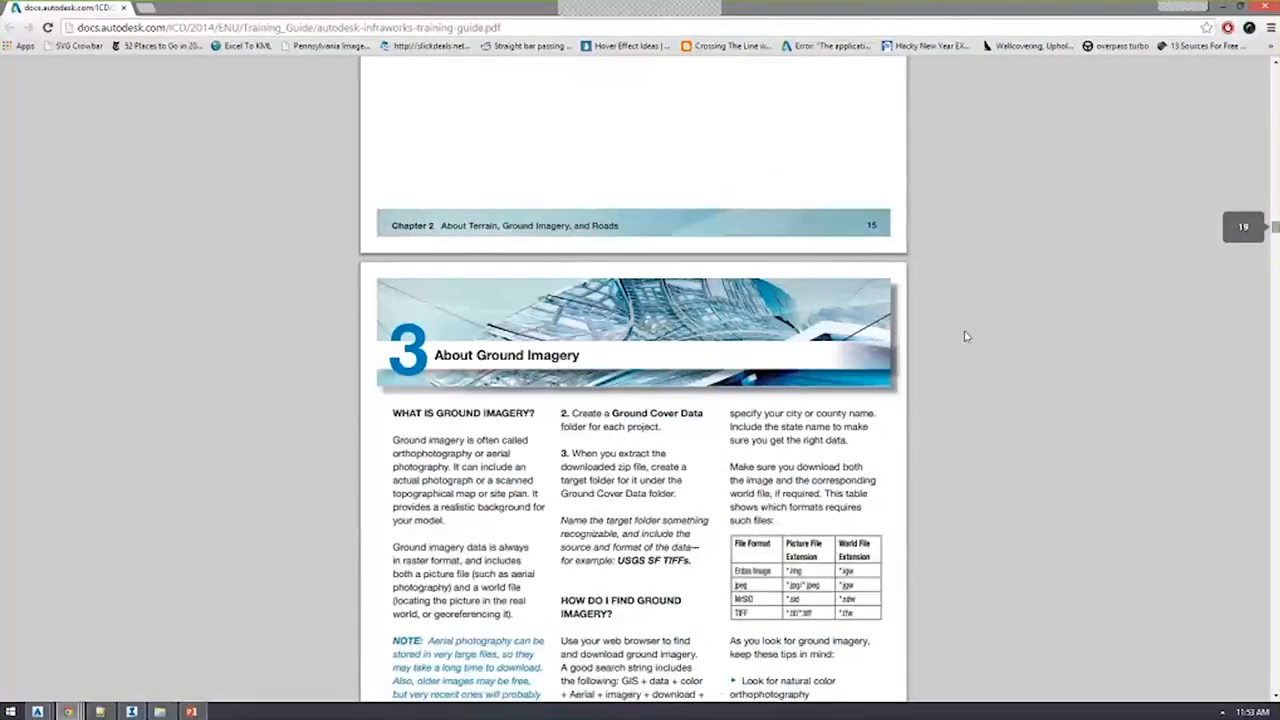
pyautogui.scroll(-3, 963, 334)
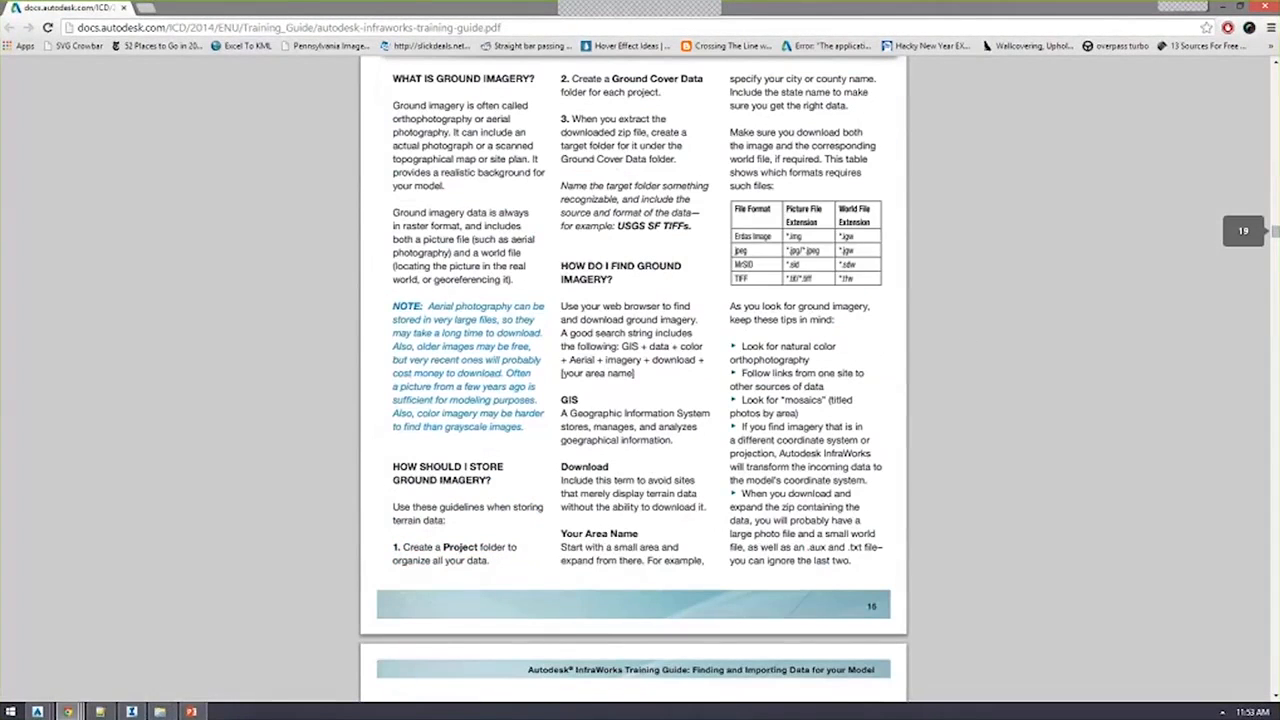
pyautogui.moveTo(685, 385); pyautogui.dragTo(641, 360)
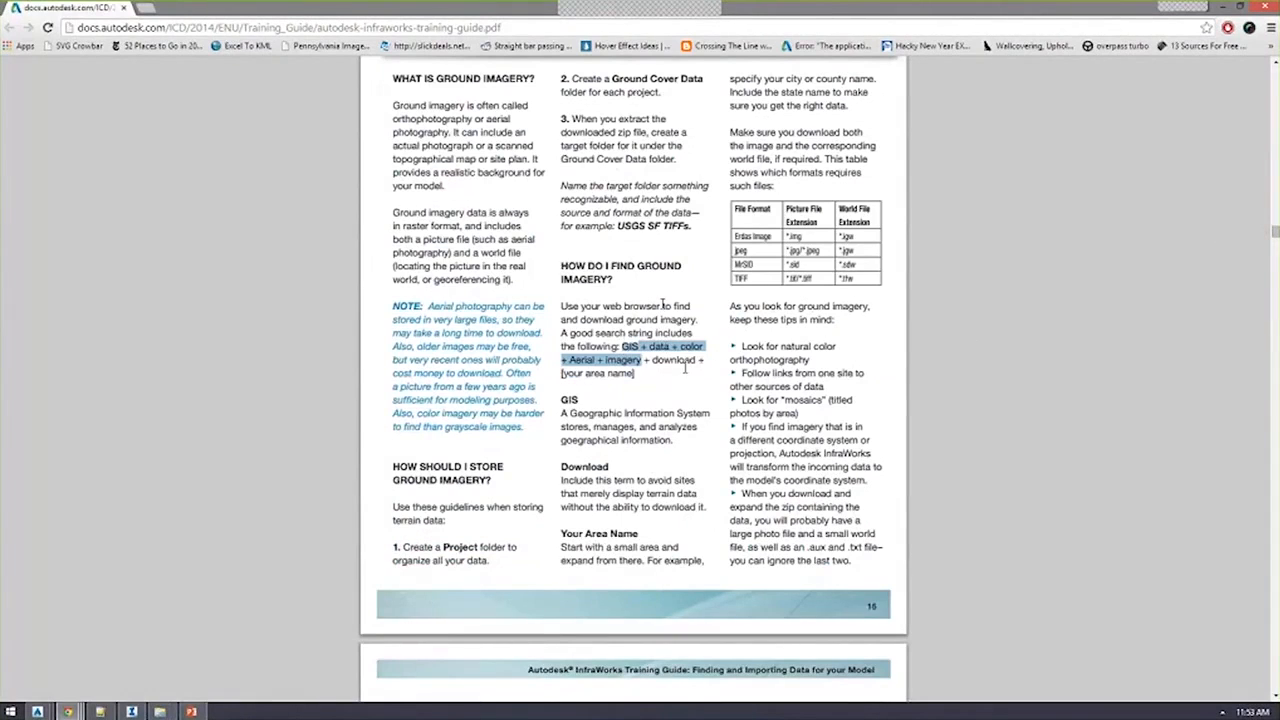
pyautogui.moveTo(636, 374); pyautogui.dragTo(562, 374)
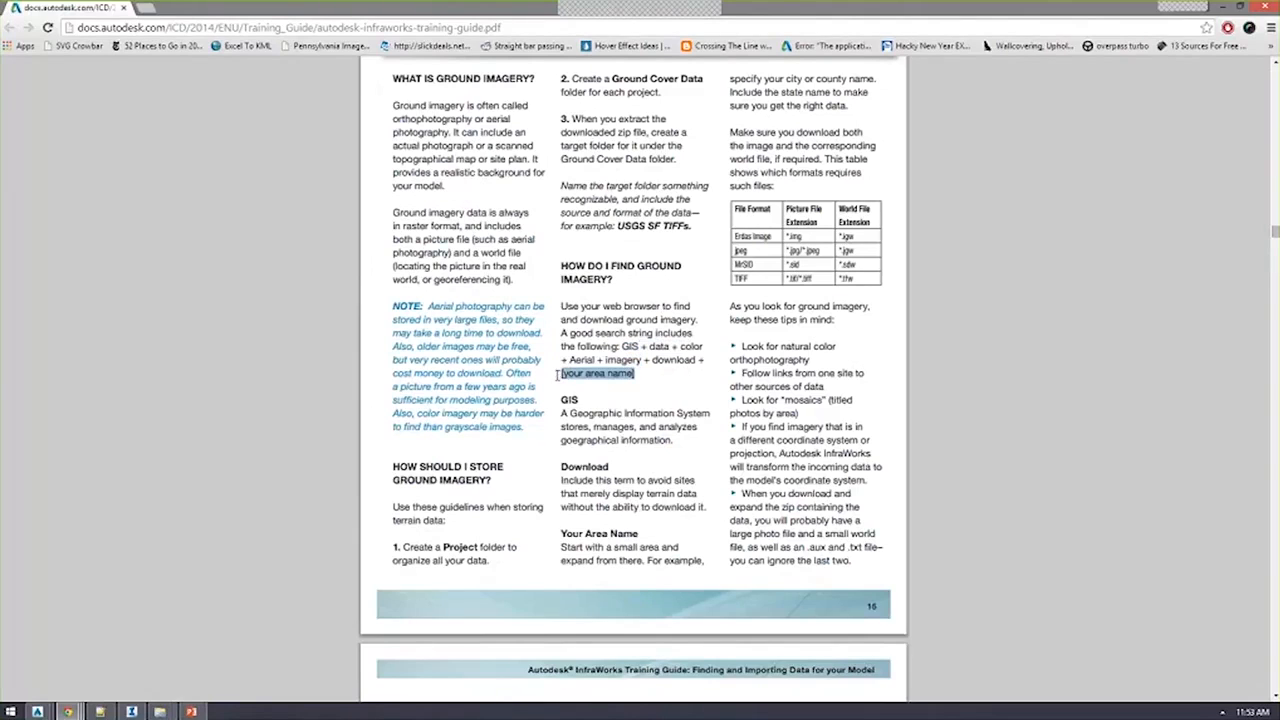
pyautogui.click(609, 372)
# Search the web for "westchester gis" in a new browser tab.
pyautogui.click(148, 8)
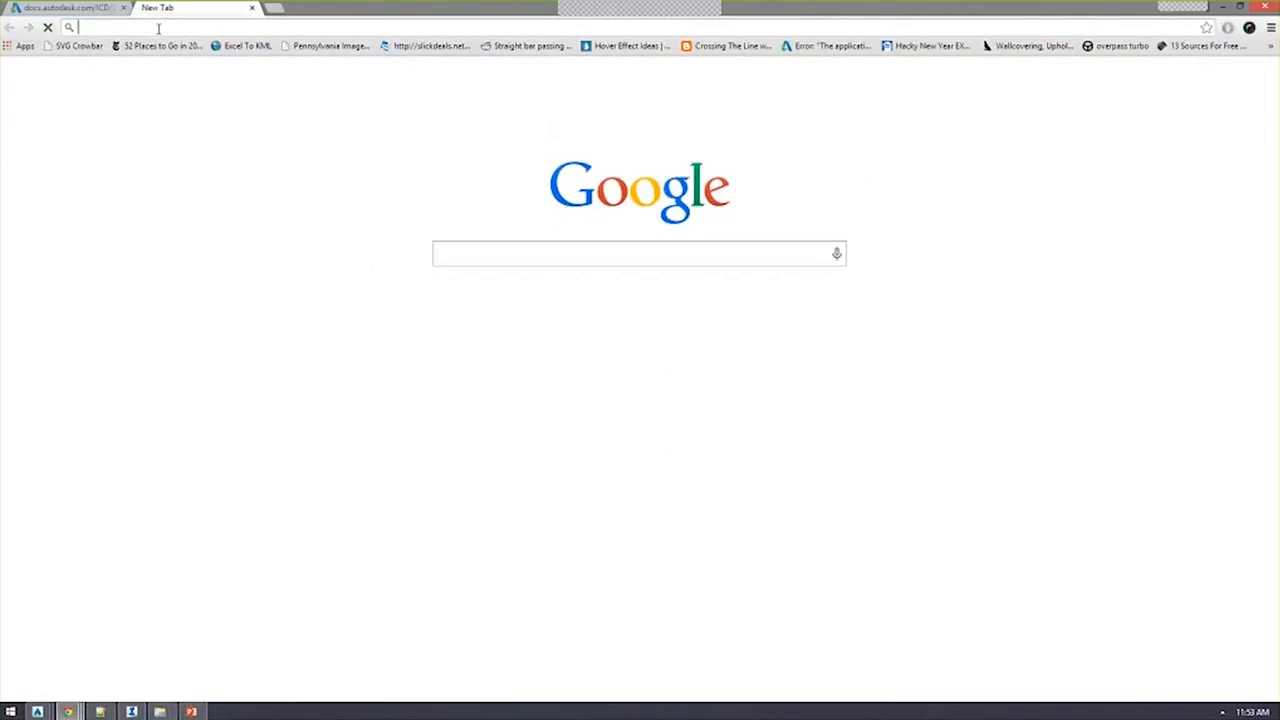
pyautogui.write('westcher')
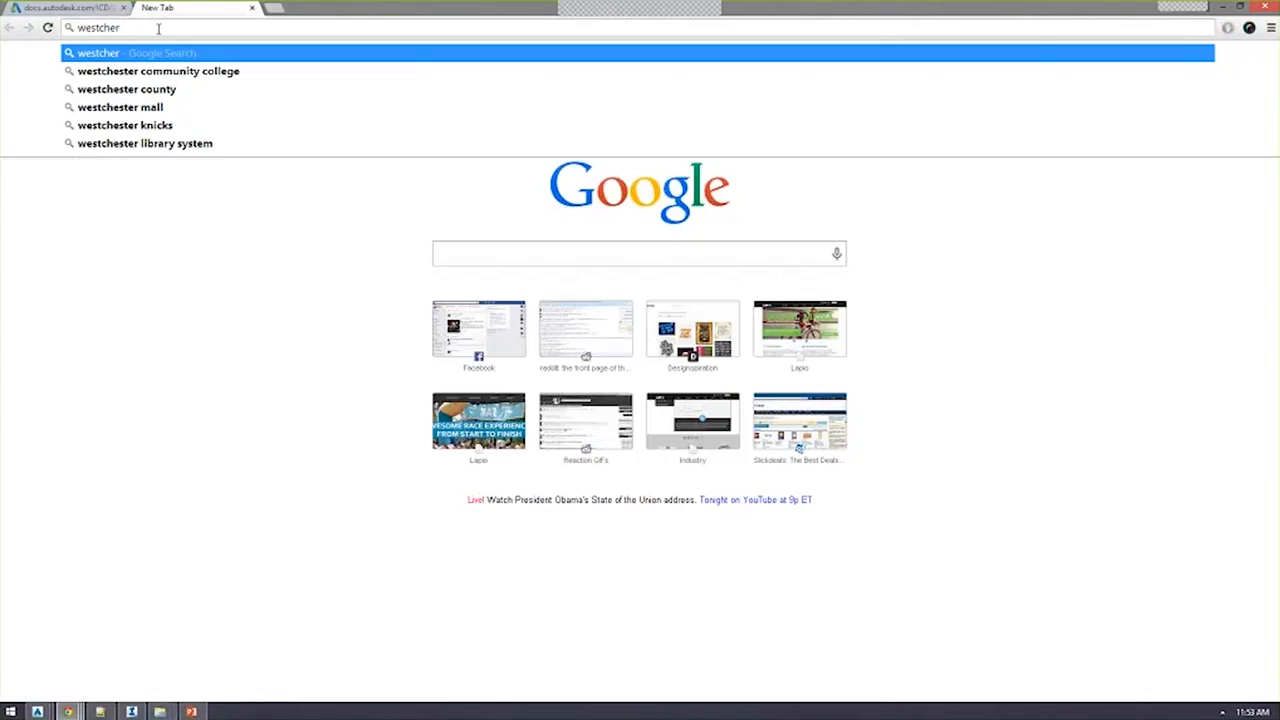
pyautogui.press('BackSpace')
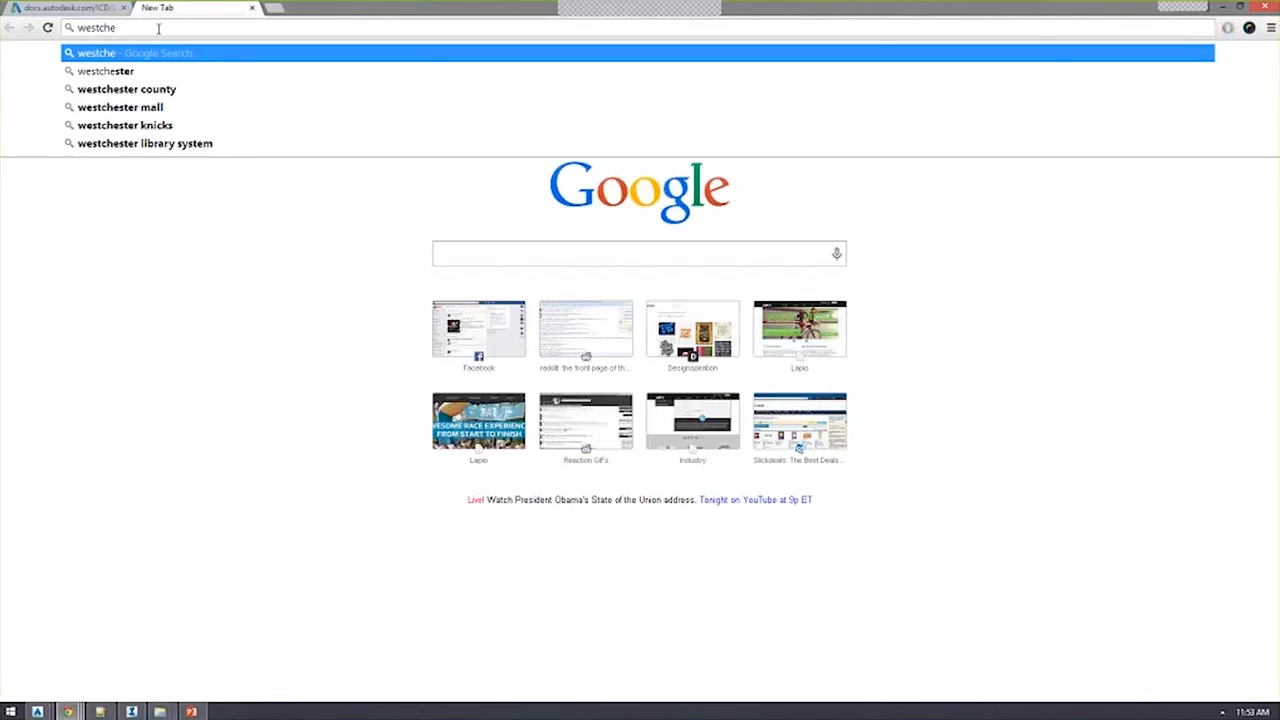
pyautogui.write('s')
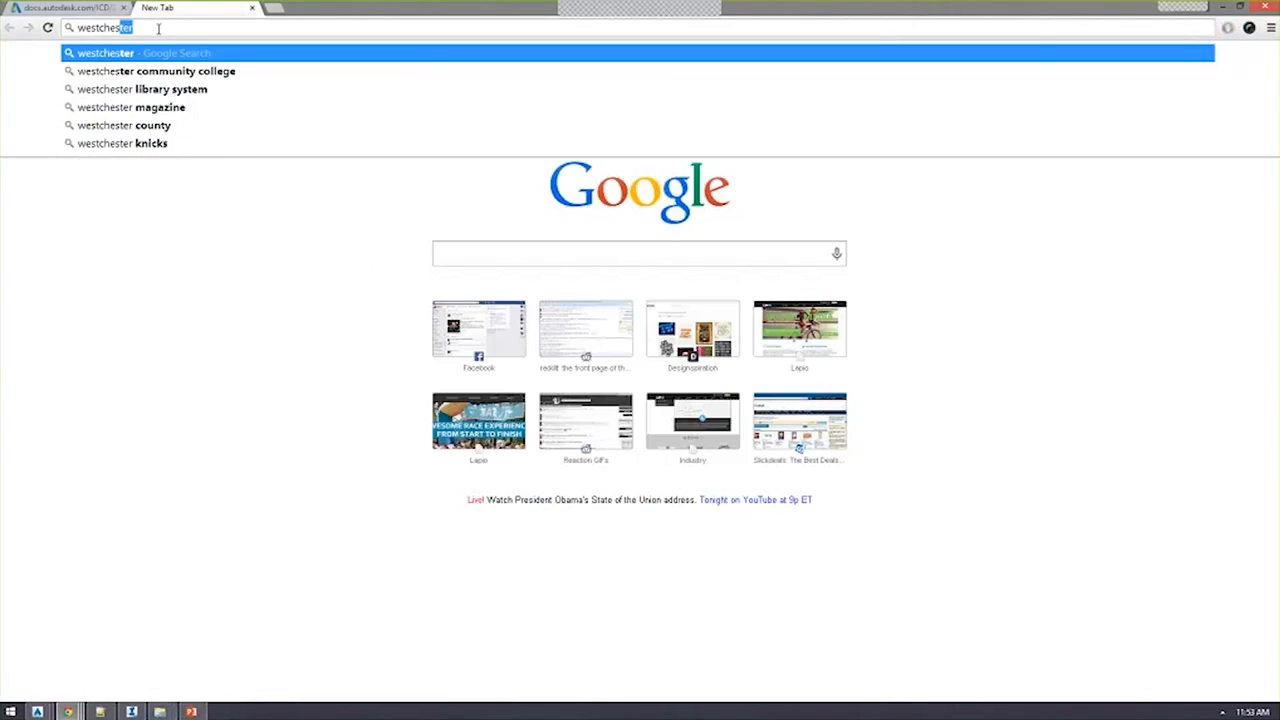
pyautogui.write('ter gis')
pyautogui.press('Return')
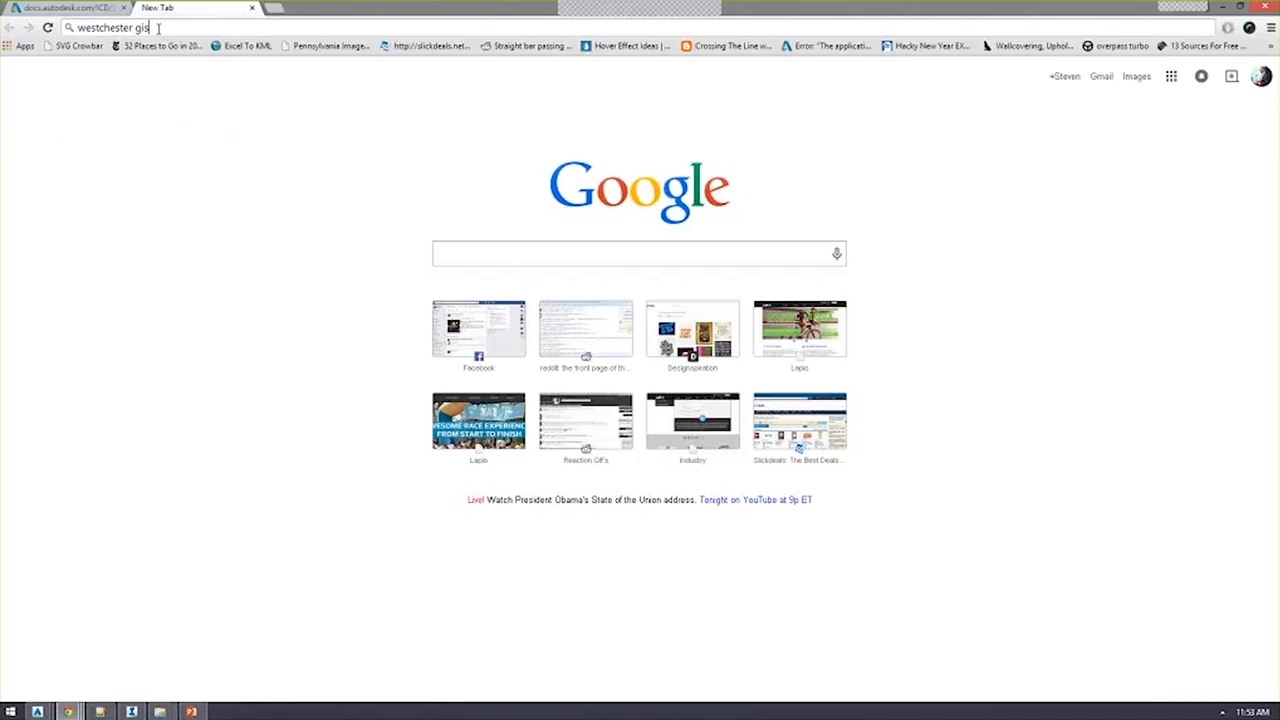
# Open the Westchester County GIS site and view the County Data Download page in its Data Warehouse.
pyautogui.click(173, 184)
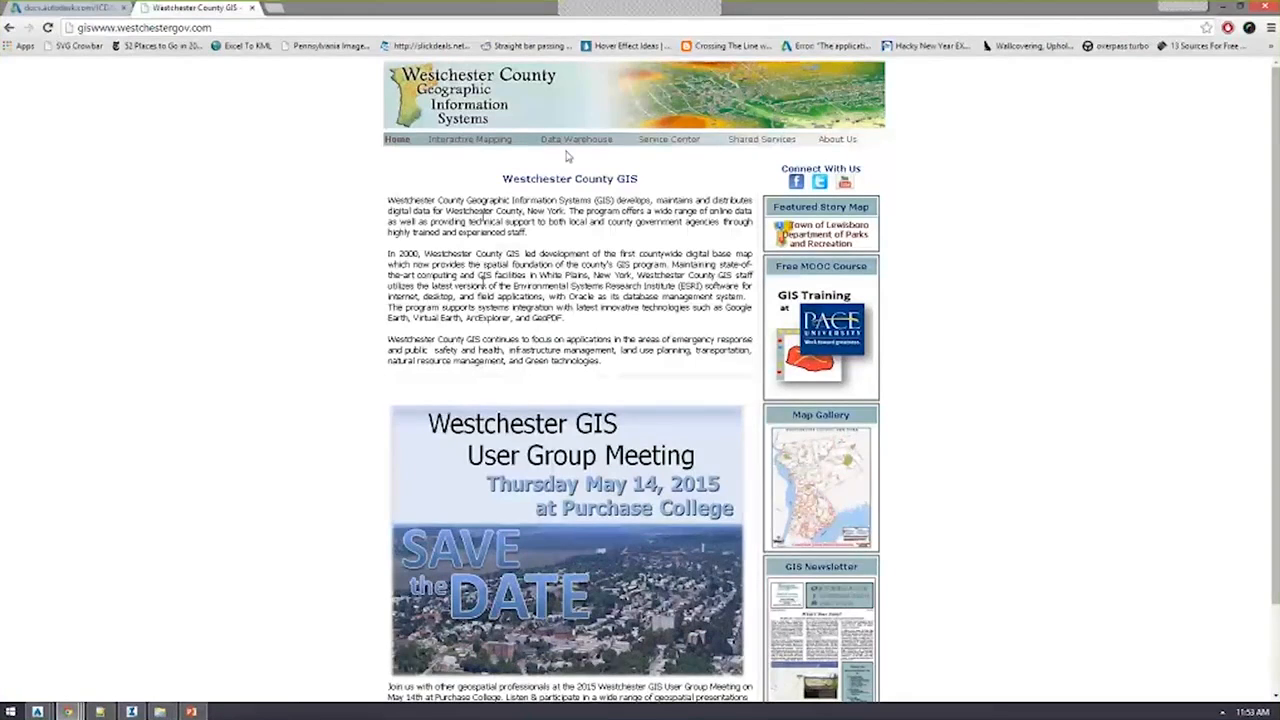
pyautogui.click(573, 140)
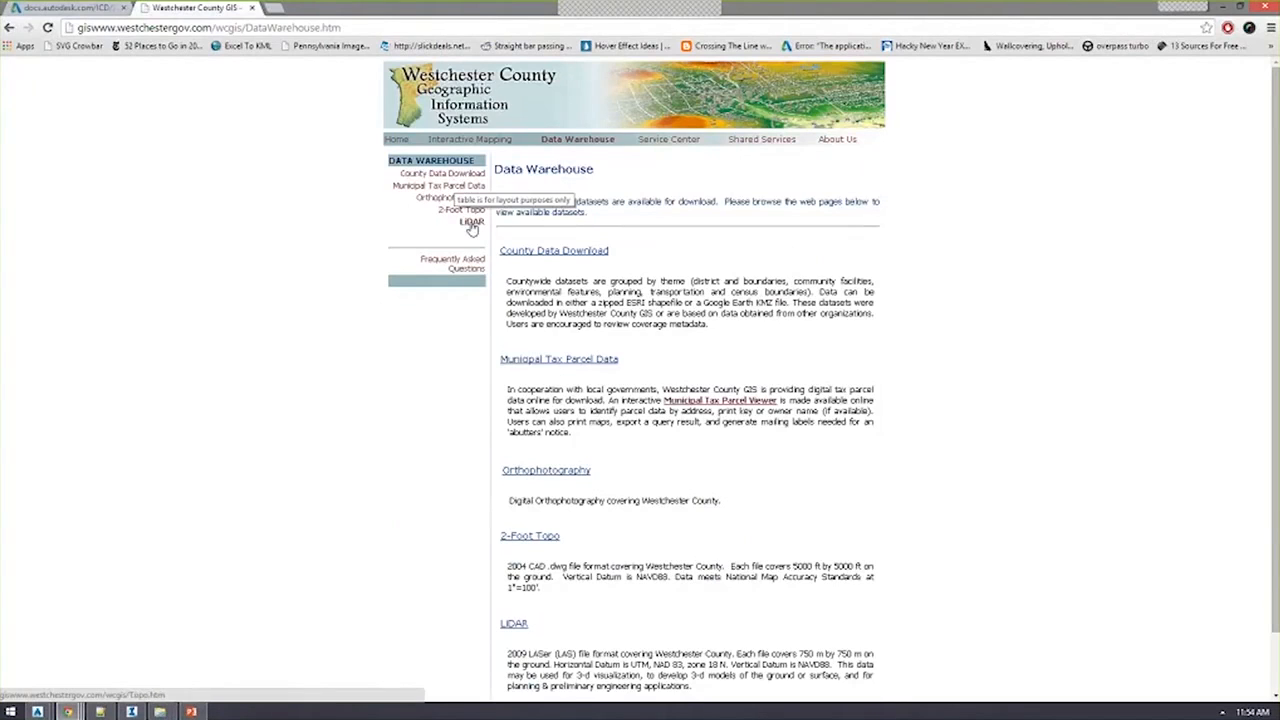
pyautogui.click(442, 173)
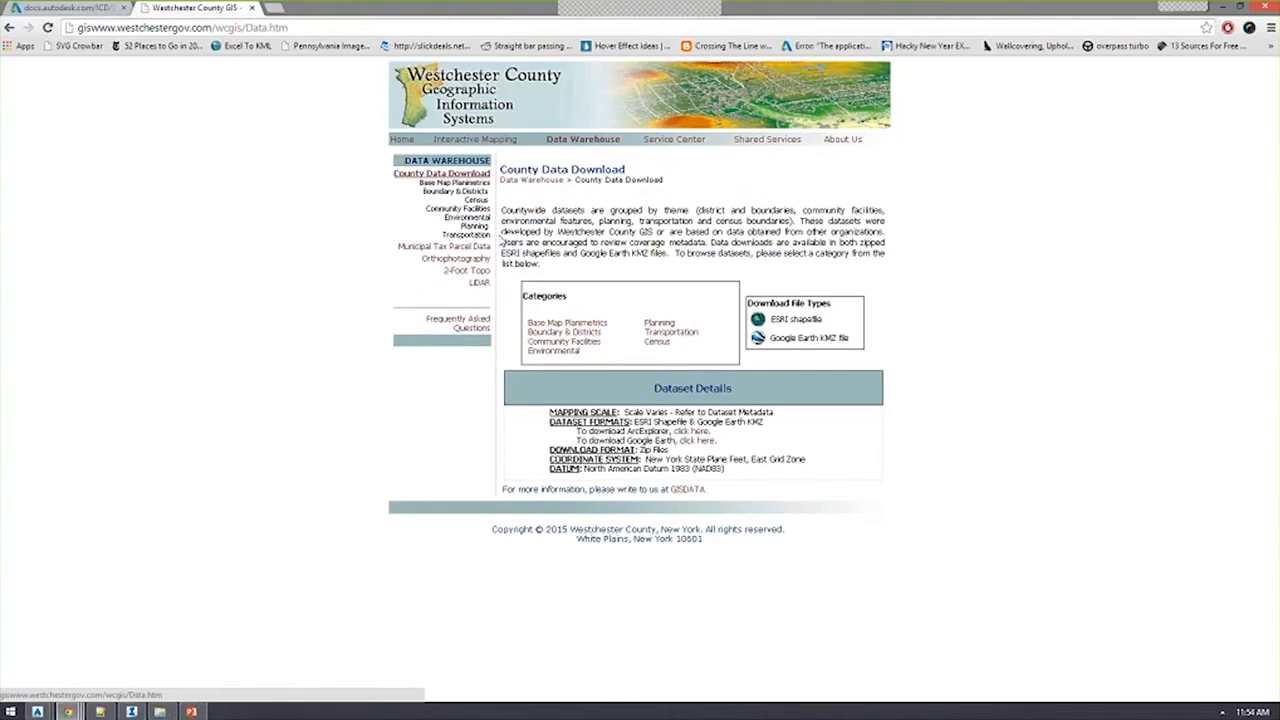
# Switch to InfraWorks and create a new model named "West" in the default location.
pyautogui.hotkey('alt', 'Tab')
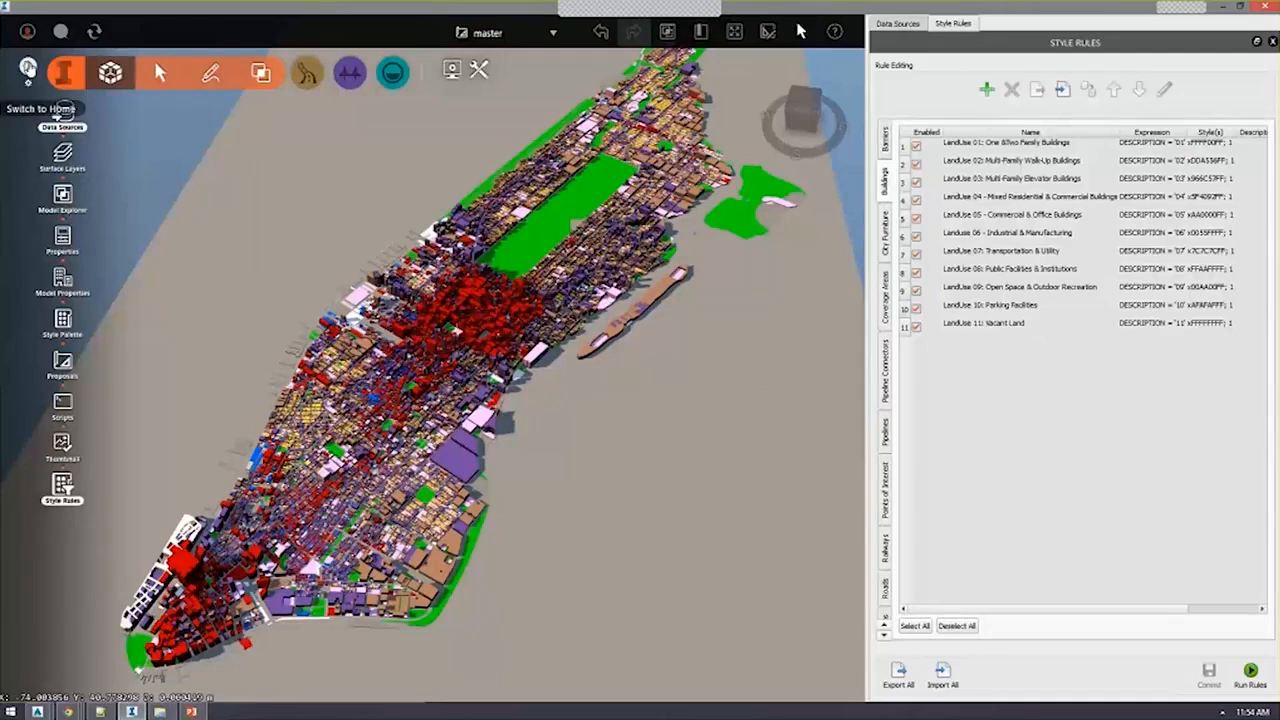
pyautogui.click(66, 78)
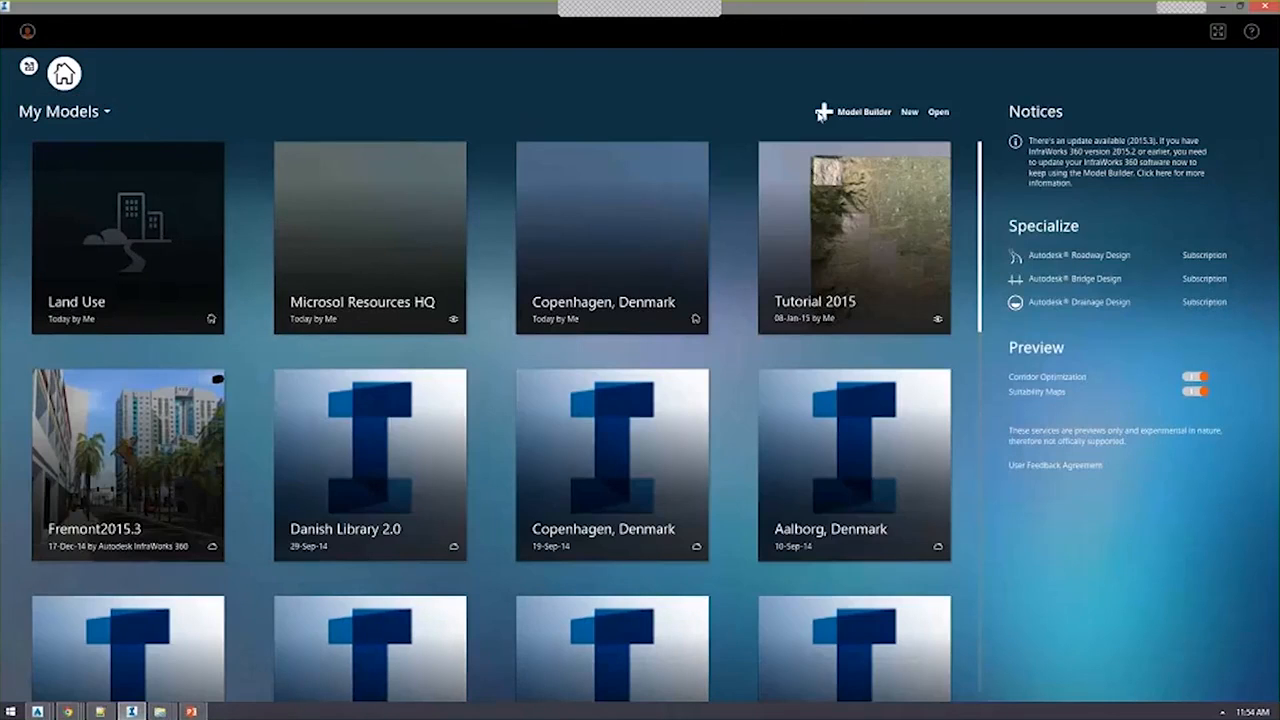
pyautogui.click(907, 114)
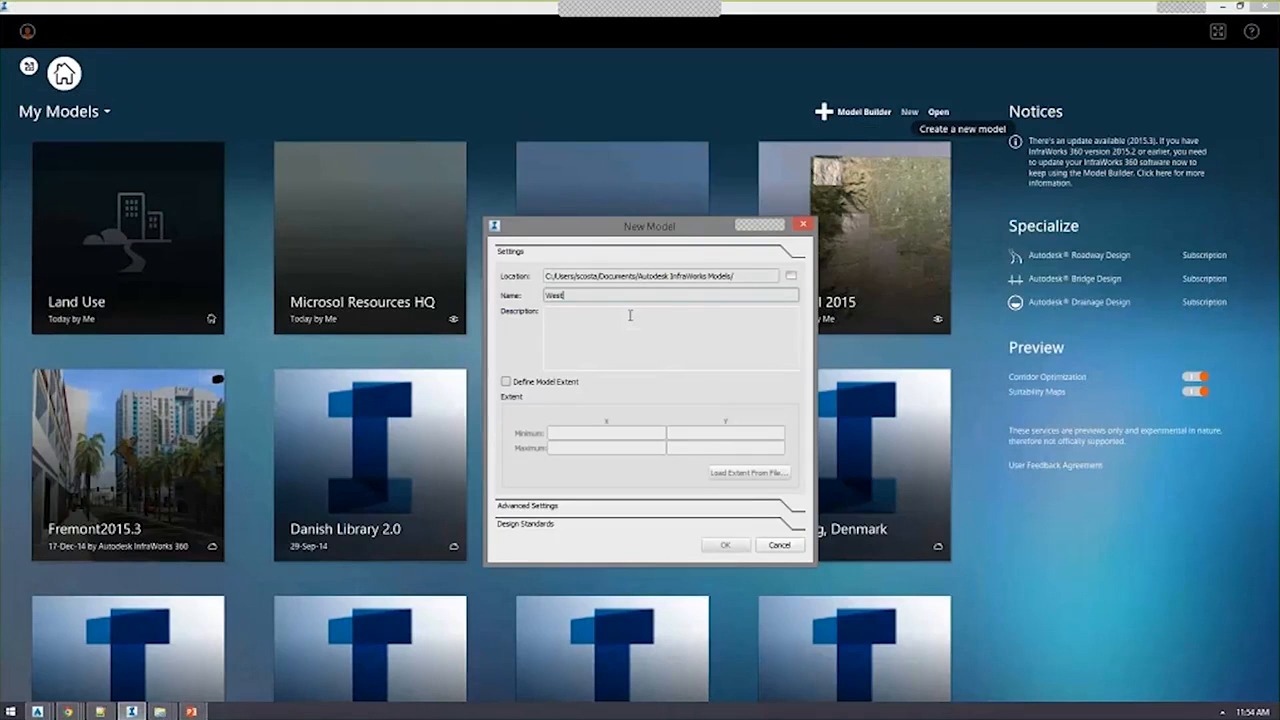
pyautogui.press('Return')
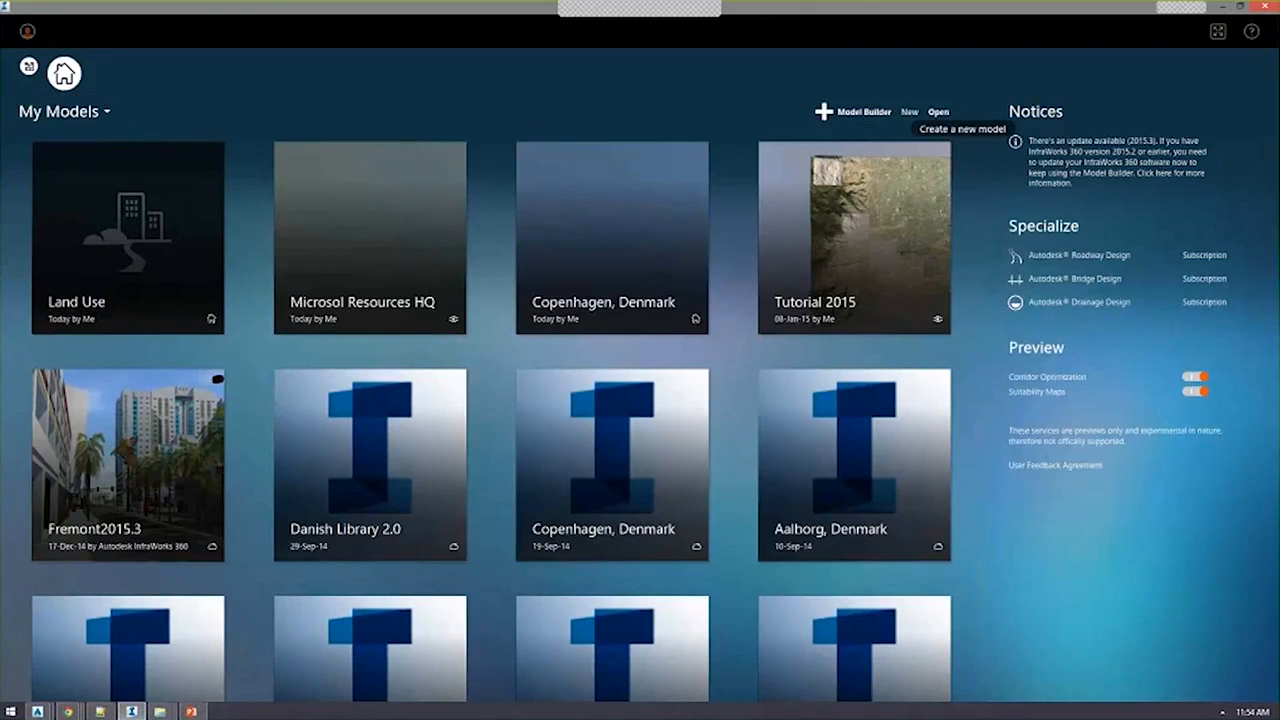
# Switch to File Explorer and look for source data in the Data Set Sources folder of 2015-01-20 Webinar on the C: drive.
pyautogui.hotkey('alt', 'Tab')
pyautogui.hotkey('alt', 'Tab')
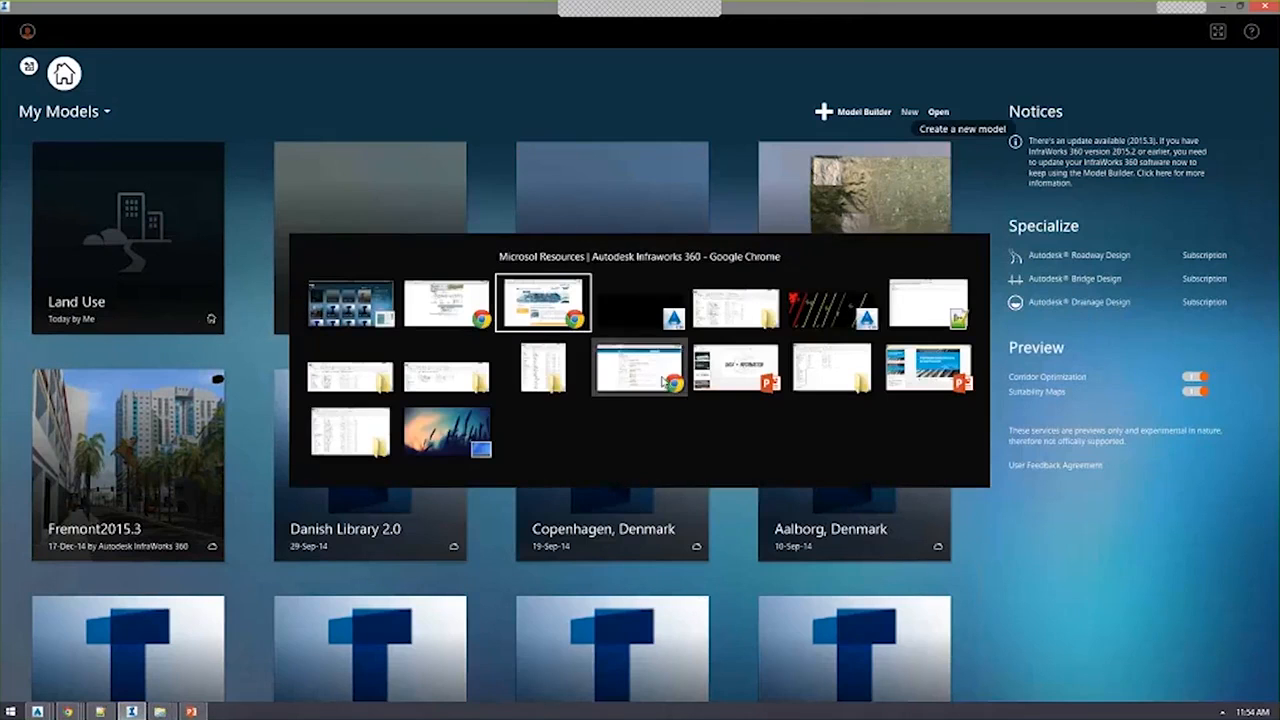
pyautogui.click(543, 365)
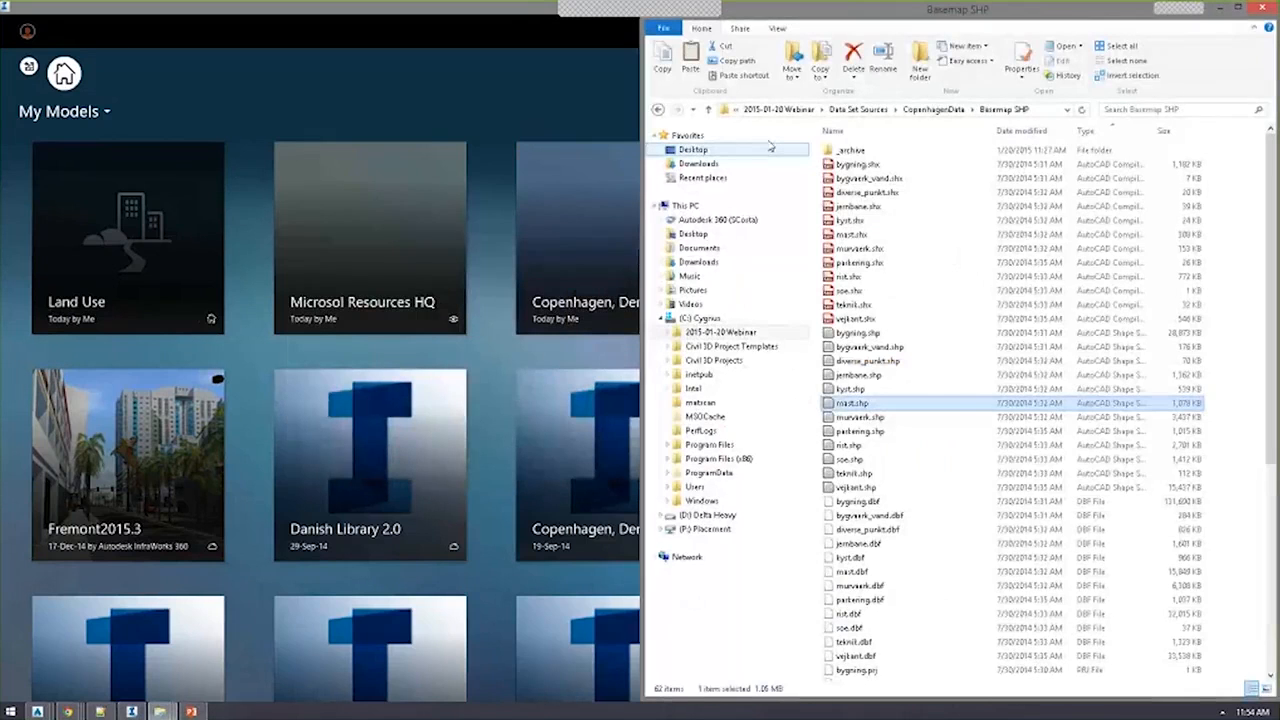
pyautogui.click(715, 346)
pyautogui.click(712, 334)
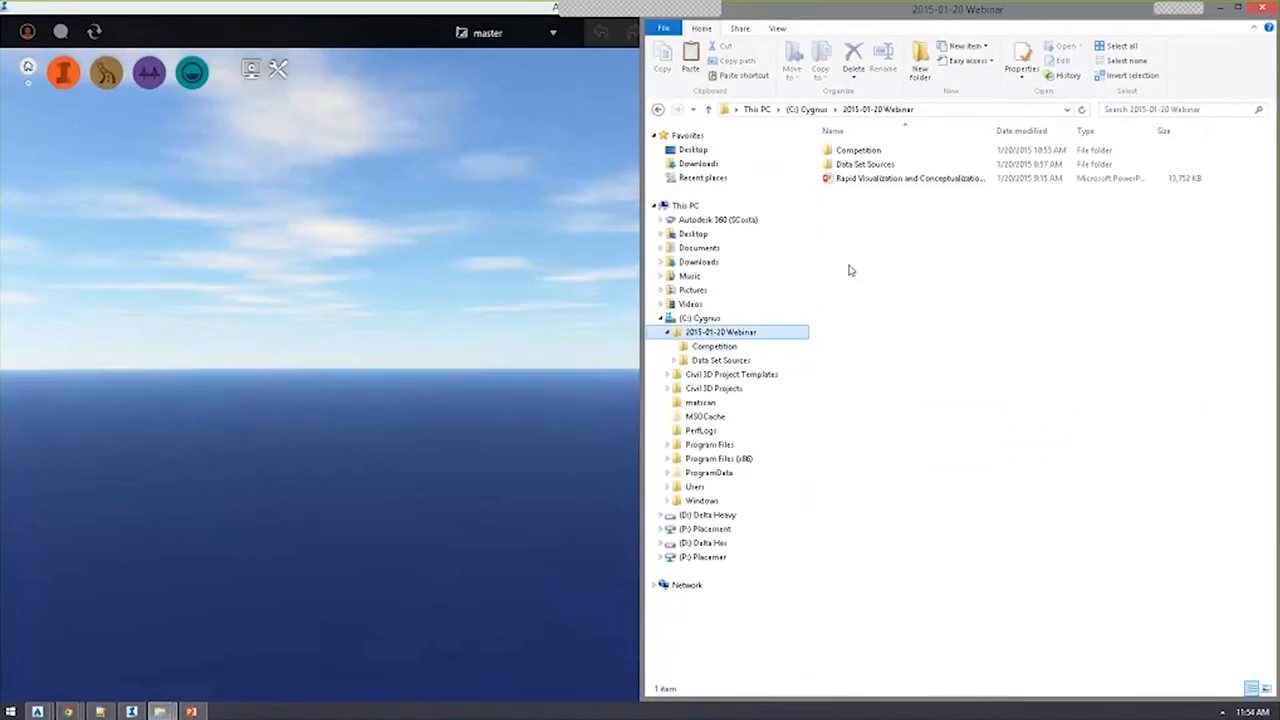
pyautogui.doubleClick(864, 164)
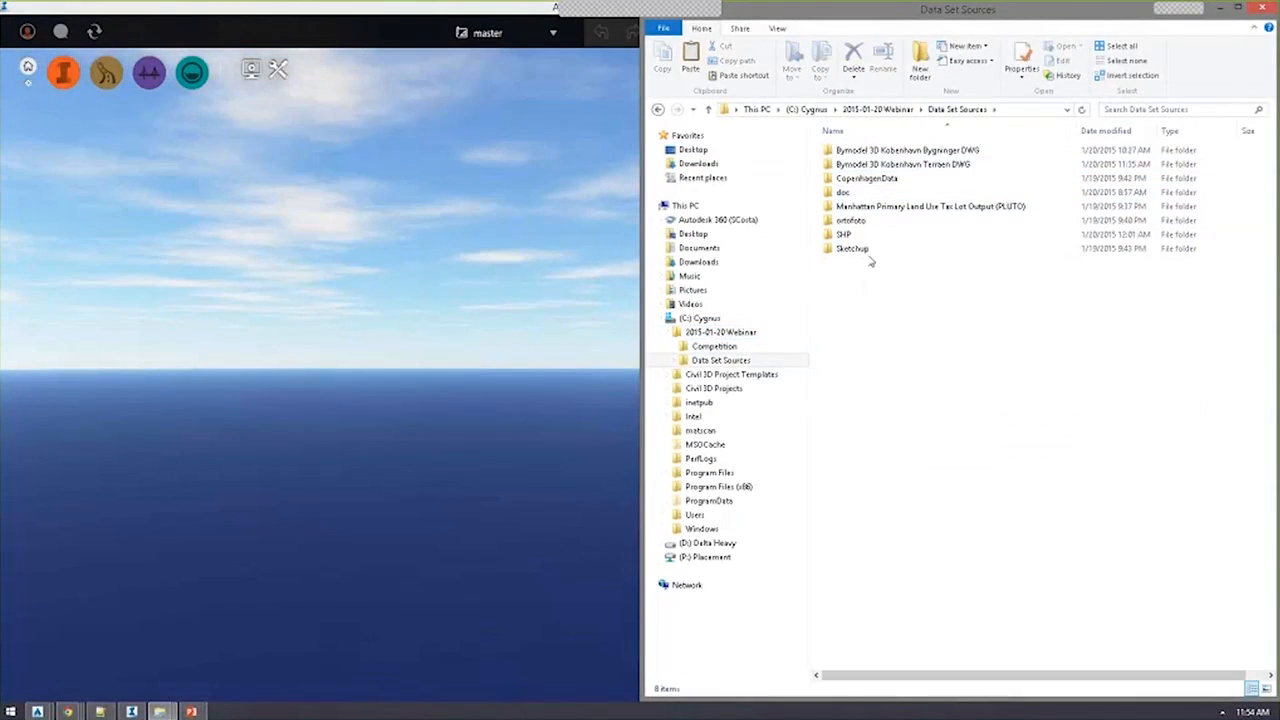
# Open the NY folder inside Geospatial Data on the D: drive.
pyautogui.click(703, 543)
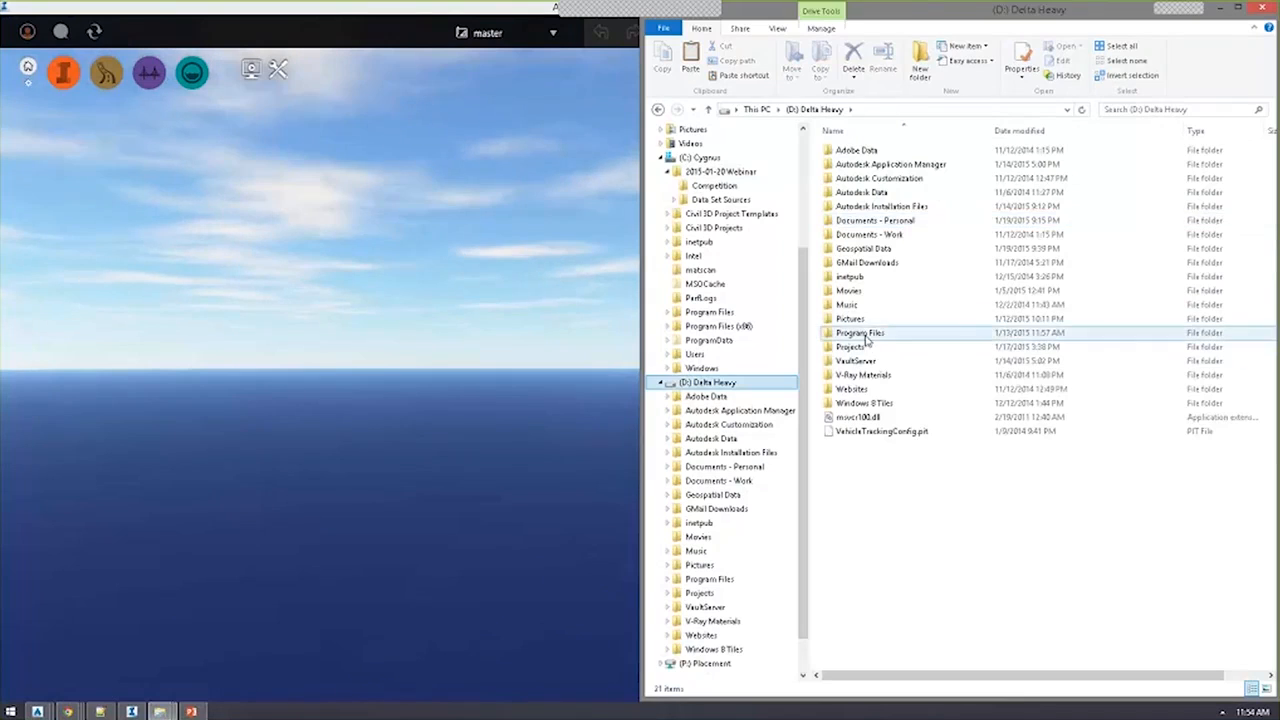
pyautogui.doubleClick(858, 331)
pyautogui.press('BackSpace')
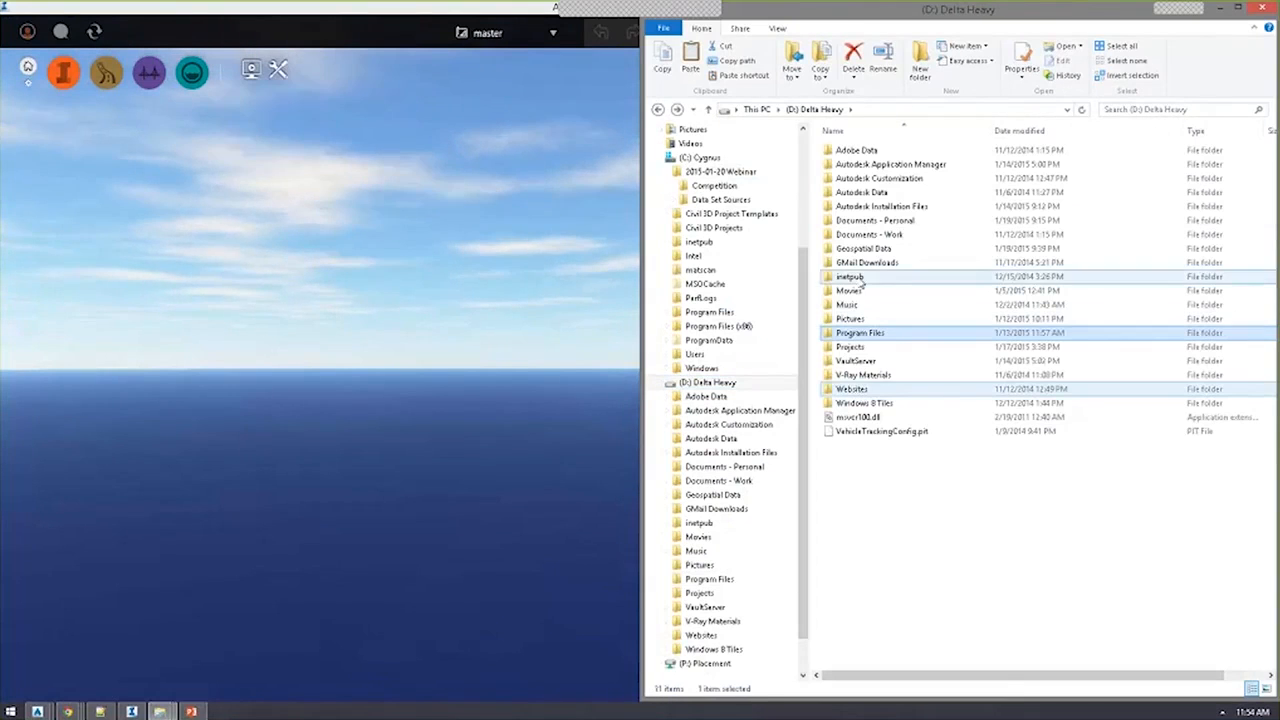
pyautogui.doubleClick(866, 230)
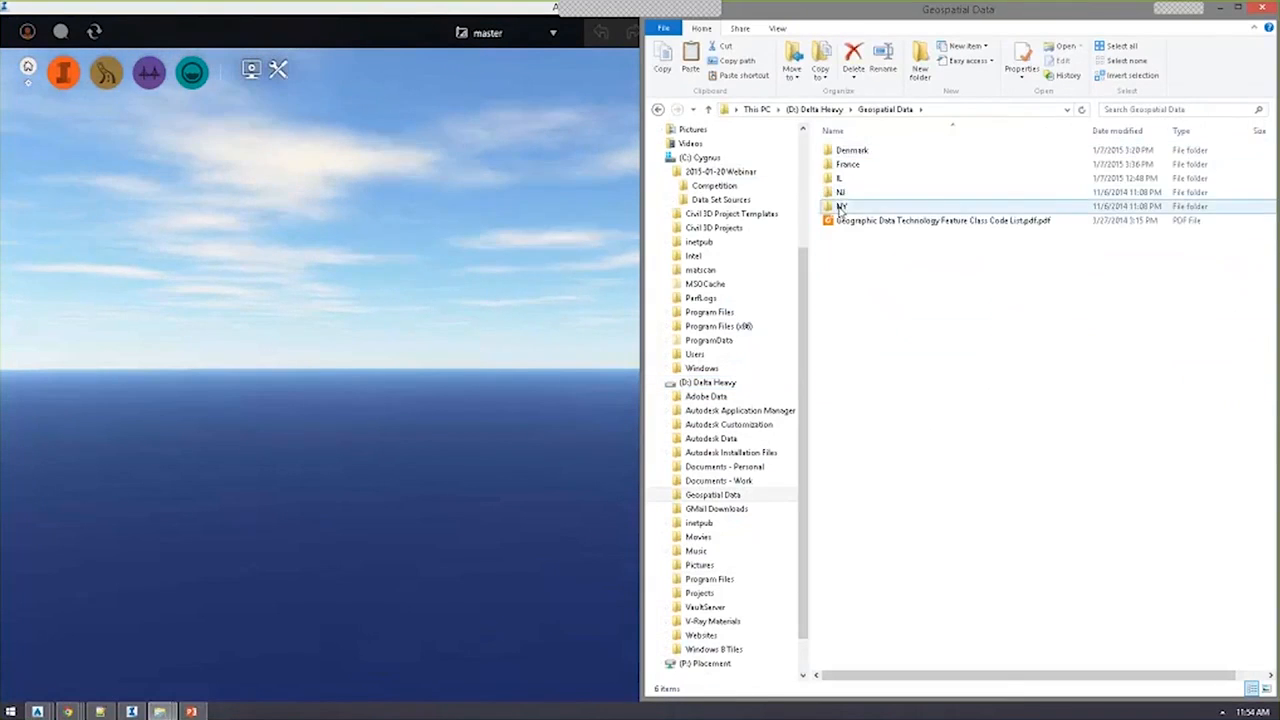
pyautogui.click(865, 194)
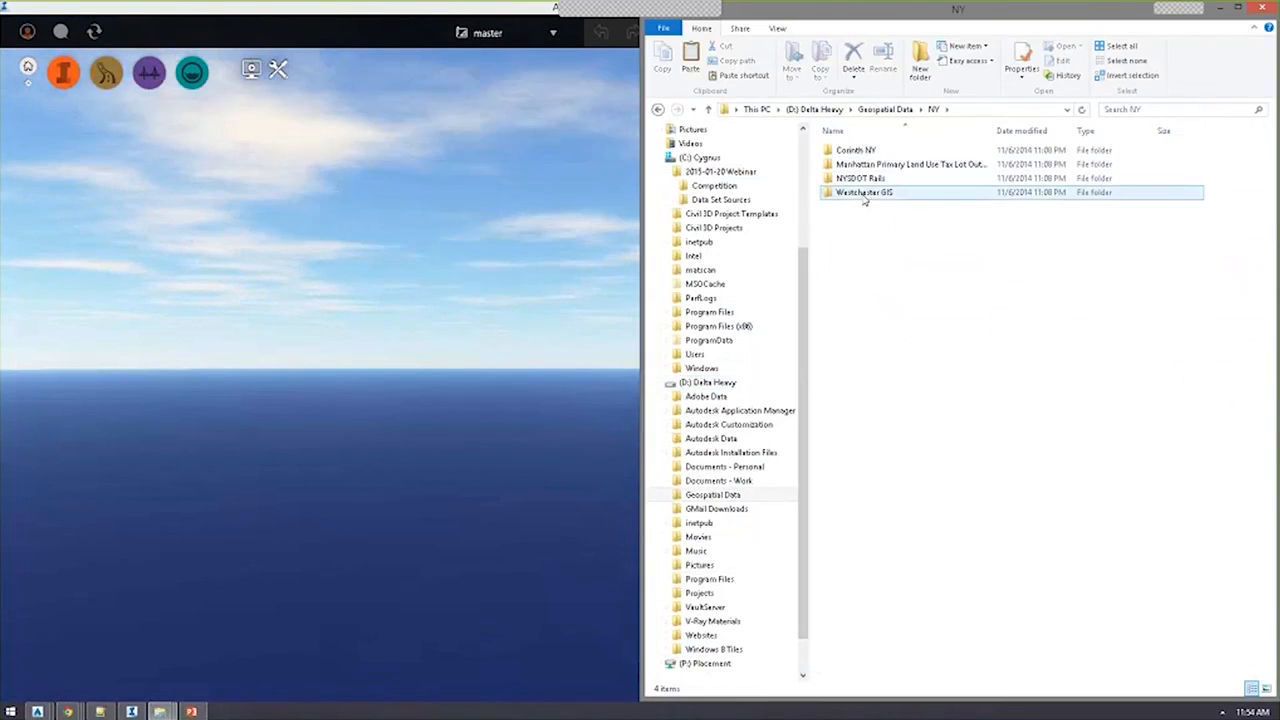
# Open the Roads folder under Westchester GIS, Base Map Planimetric and add bmroads.shp to the InfraWorks model as a data source.
pyautogui.doubleClick(865, 193)
pyautogui.doubleClick(866, 150)
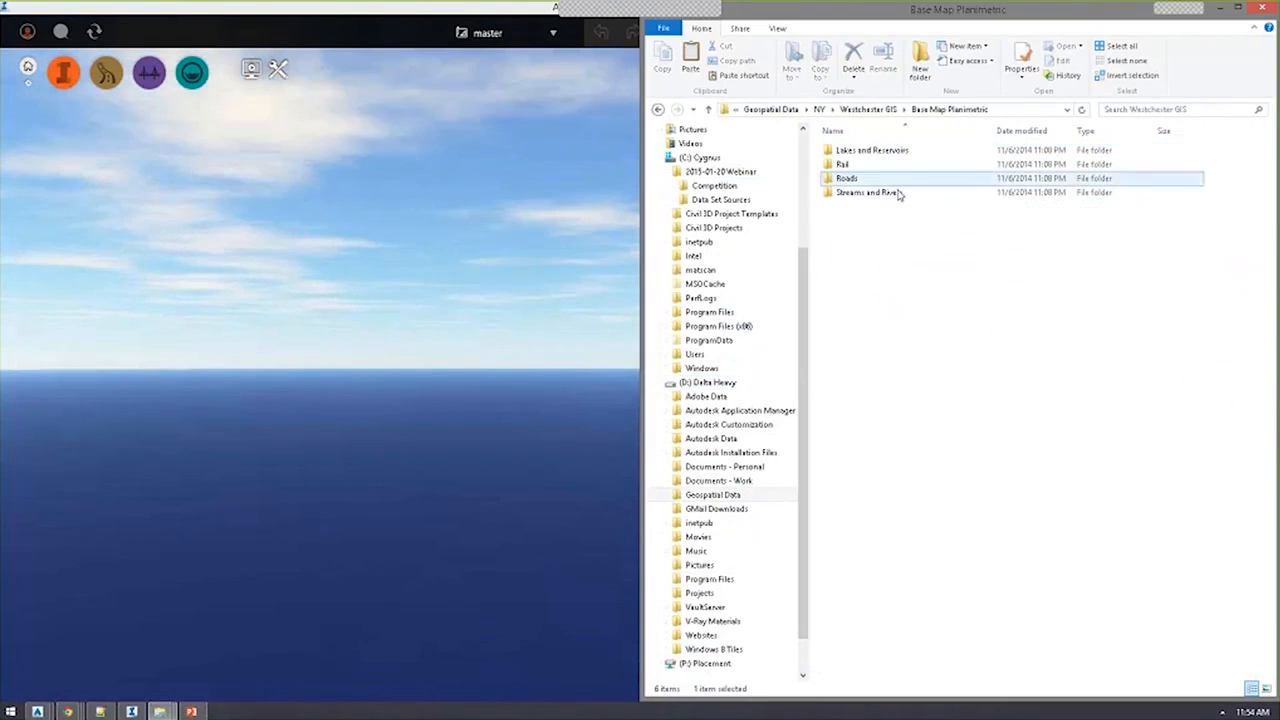
pyautogui.doubleClick(893, 177)
pyautogui.click(870, 192)
pyautogui.click(879, 221)
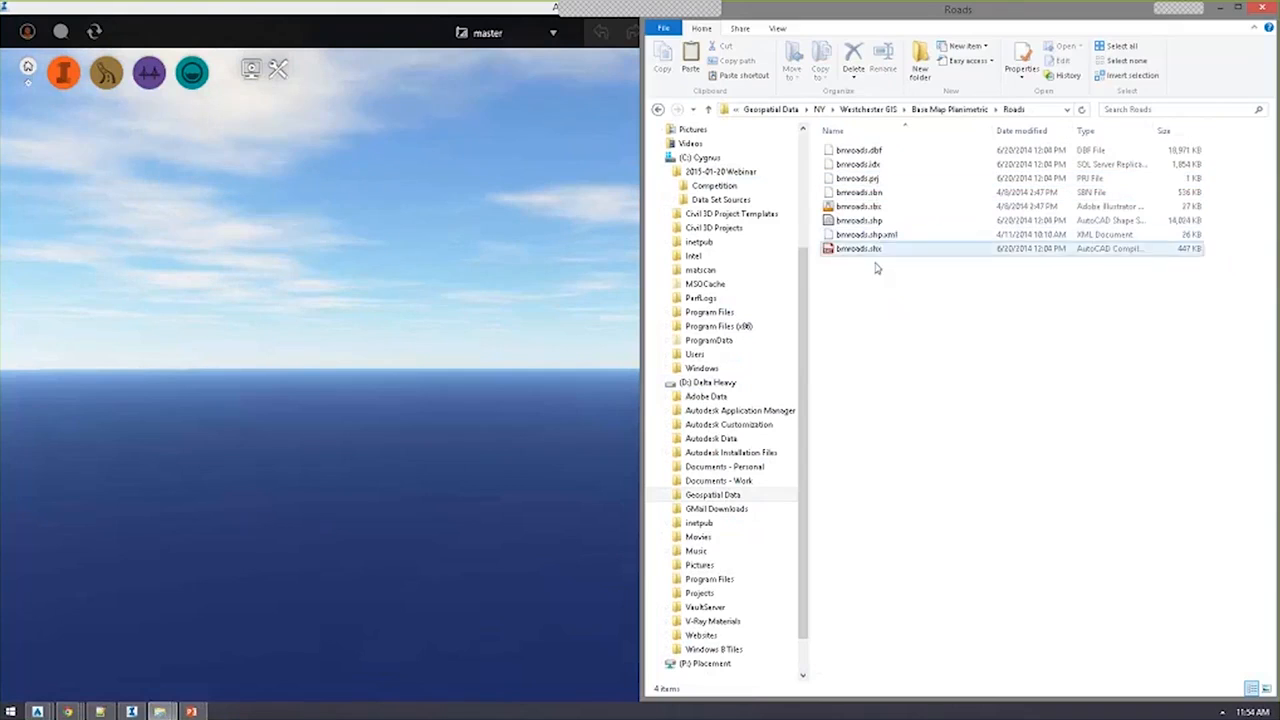
pyautogui.moveTo(415, 353); pyautogui.dragTo(417, 346)
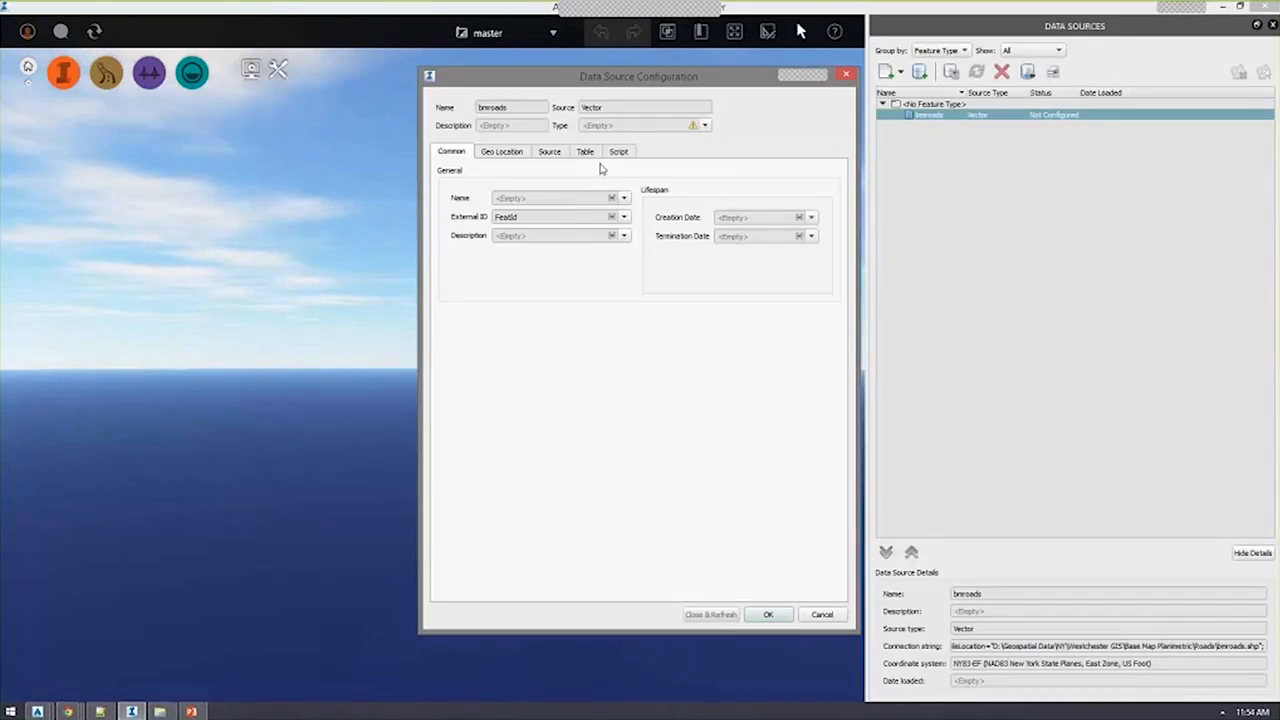
# Configure the bmroads source as Roads with the NY83-EF coordinate system and refresh it into the model.
pyautogui.click(705, 126)
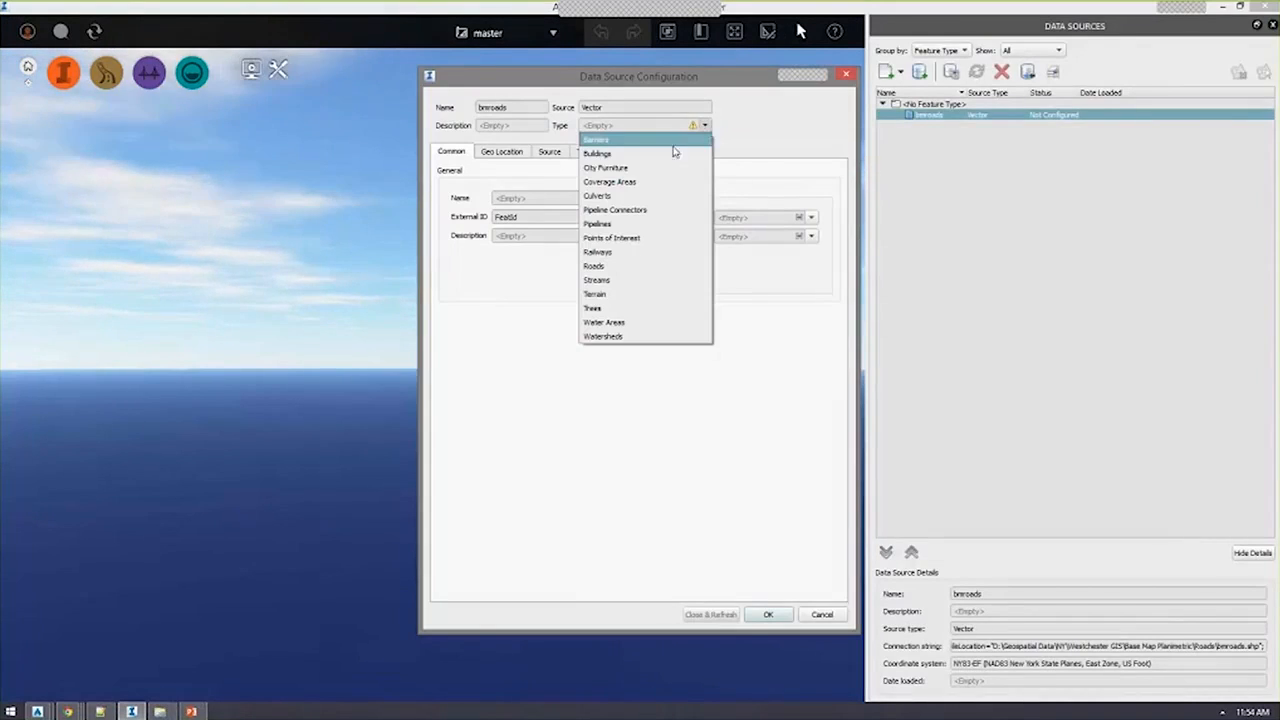
pyautogui.click(640, 266)
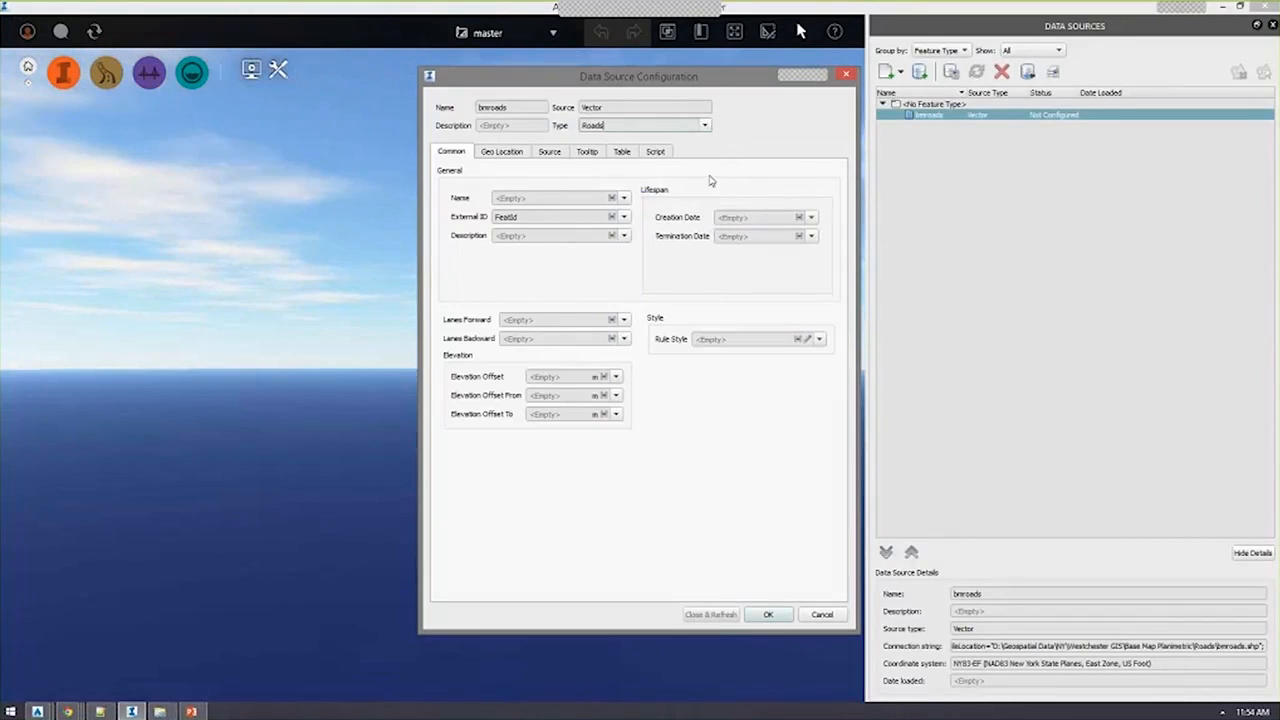
pyautogui.click(502, 152)
pyautogui.moveTo(535, 175); pyautogui.dragTo(375, 172)
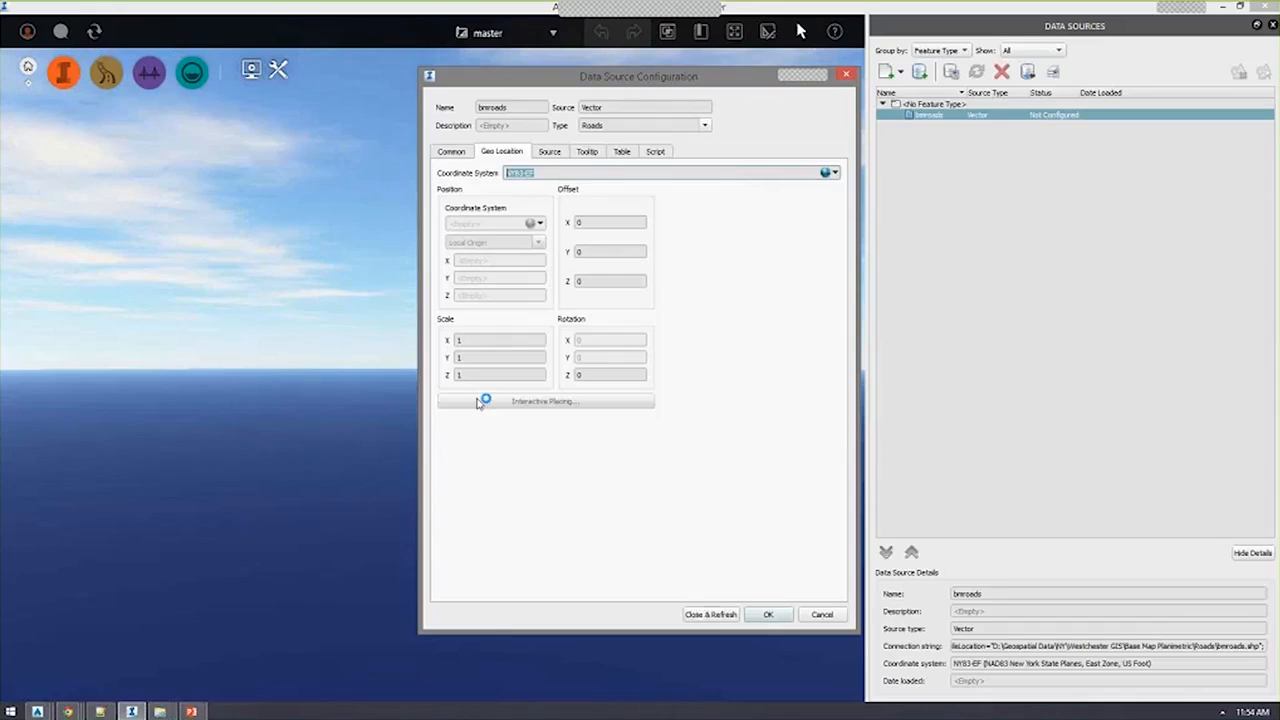
pyautogui.click(710, 614)
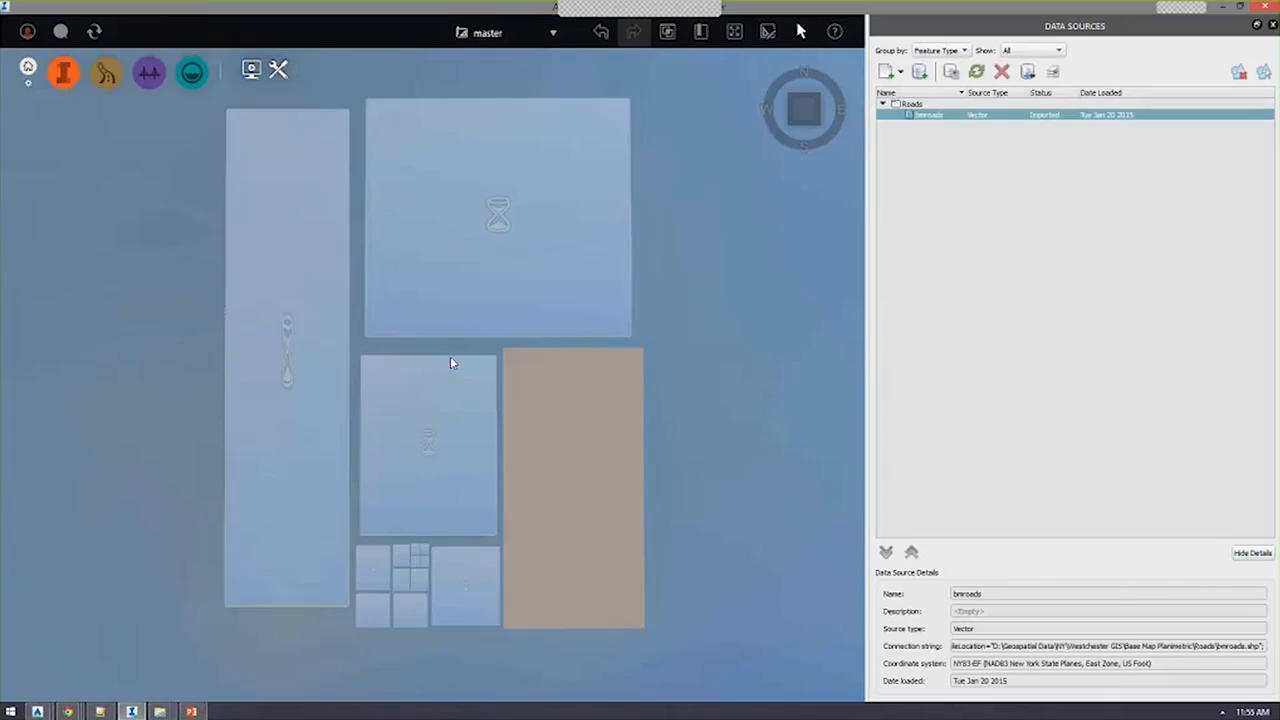
# Examine the imported Westchester roads up close in the model.
pyautogui.scroll(5, 430, 360)
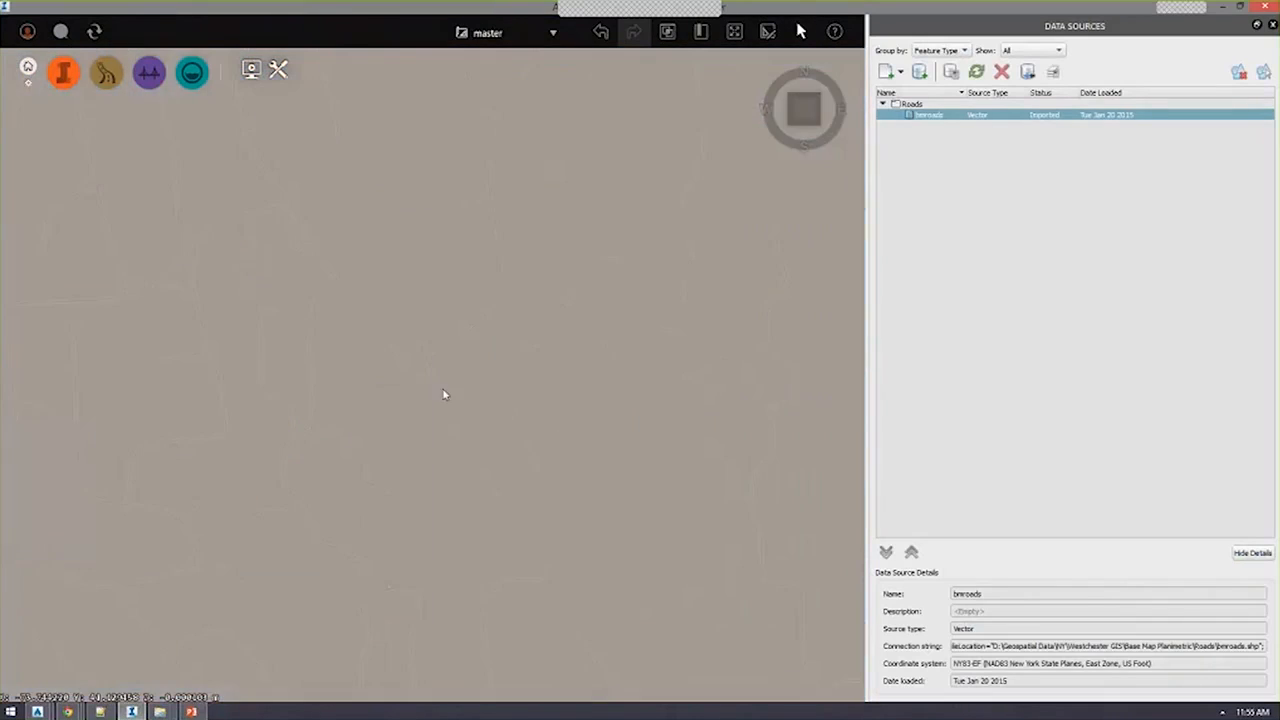
pyautogui.scroll(-5, 314, 414)
pyautogui.moveTo(368, 355); pyautogui.dragTo(392, 400)
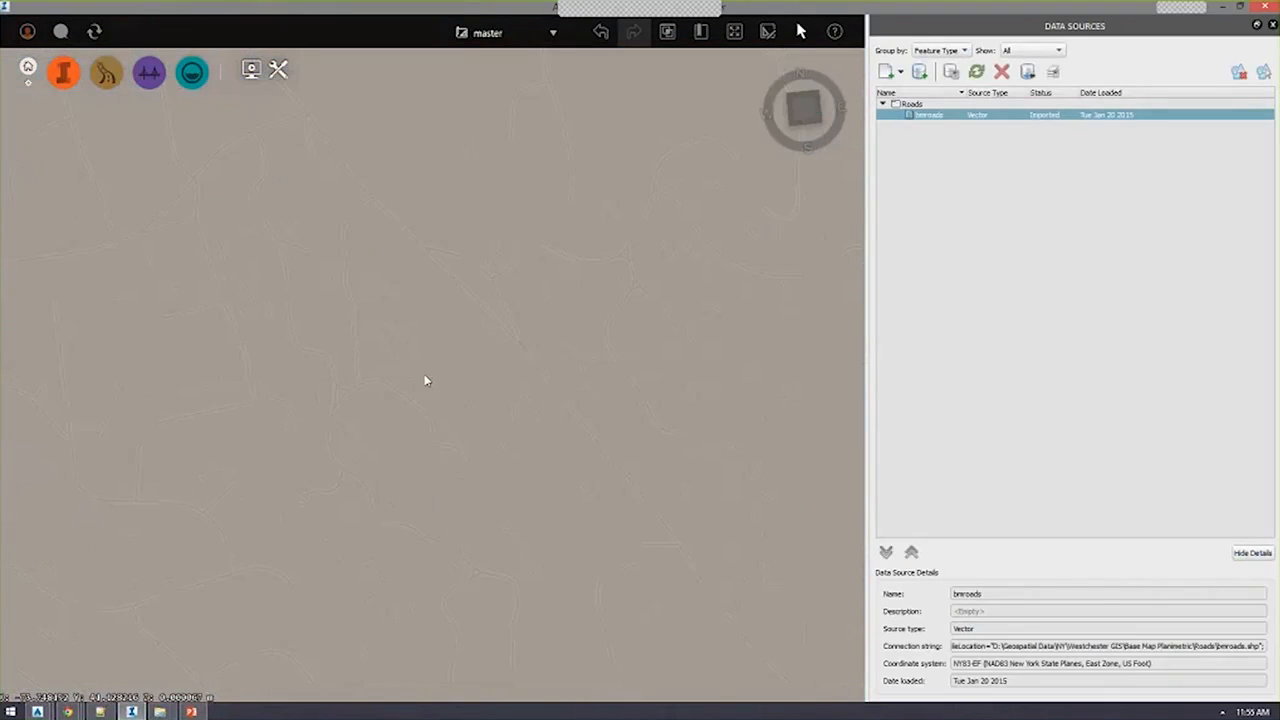
pyautogui.click(900, 71)
pyautogui.click(1077, 239)
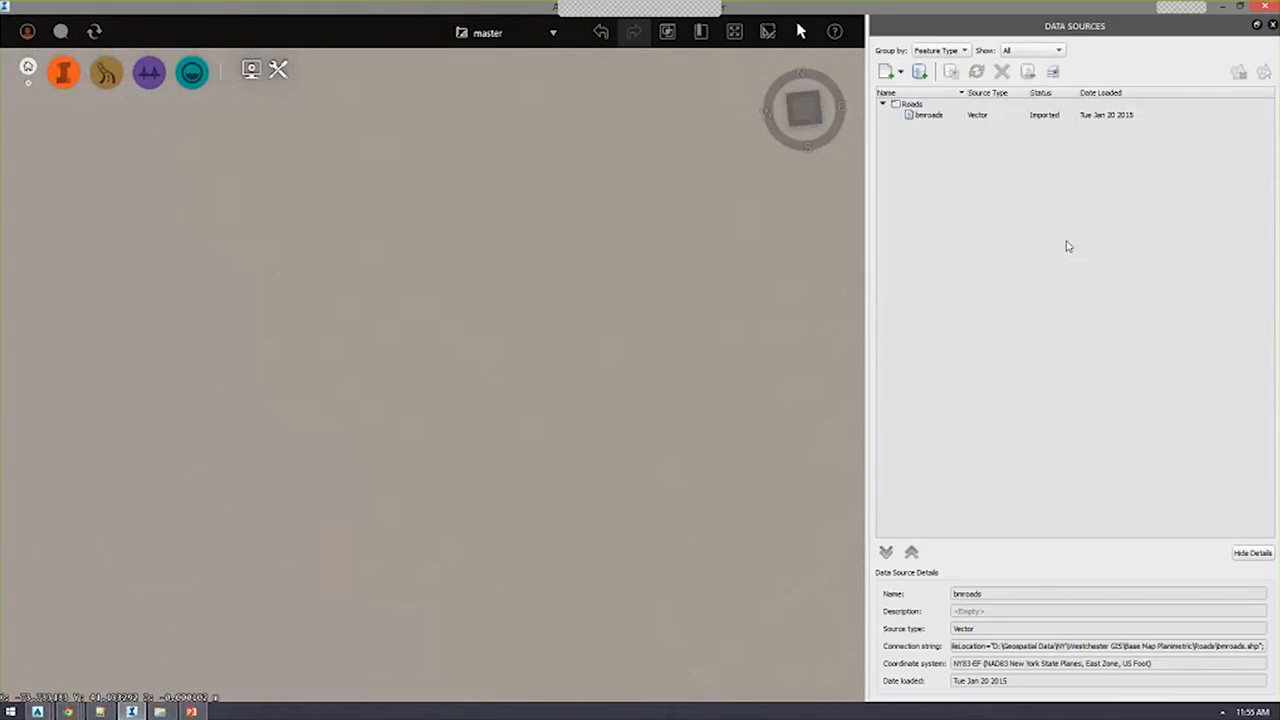
# Switch to File Explorer, open the Land Use folder under Westchester GIS, Planning, and add wclanduse.shp to the InfraWorks model.
pyautogui.hotkey('alt', 'Tab')
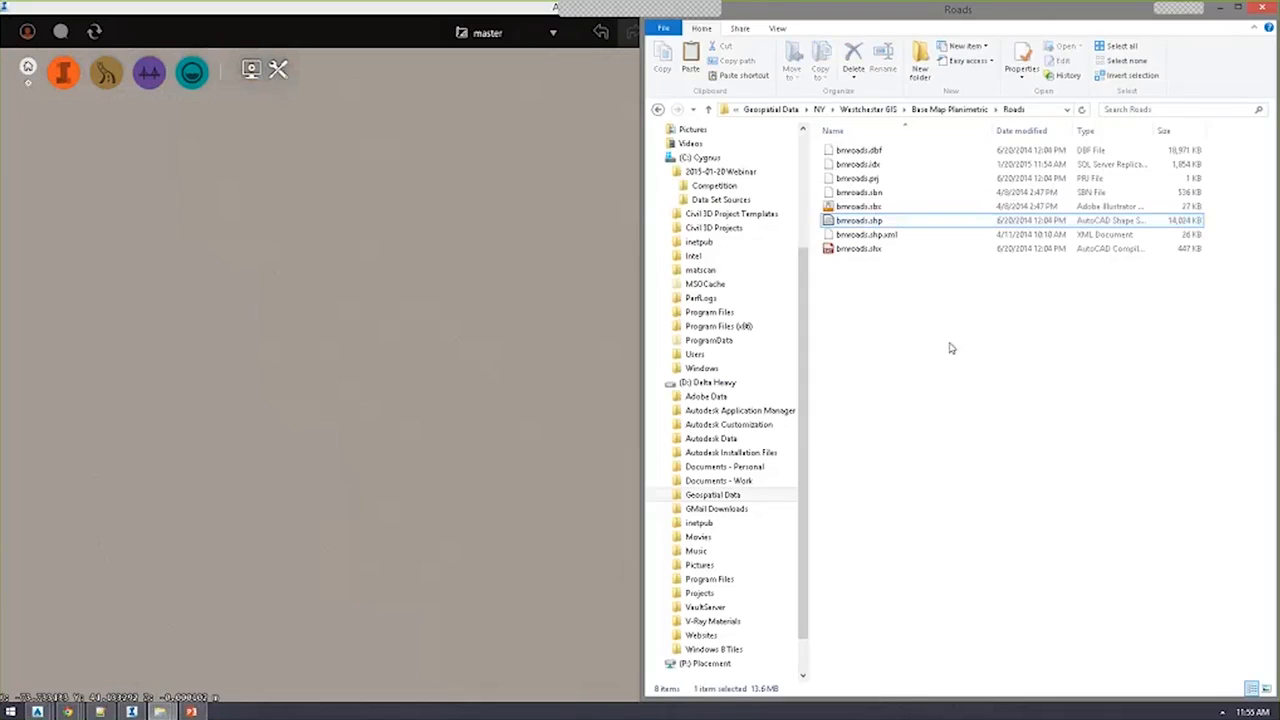
pyautogui.press('BackSpace')
pyautogui.press('BackSpace')
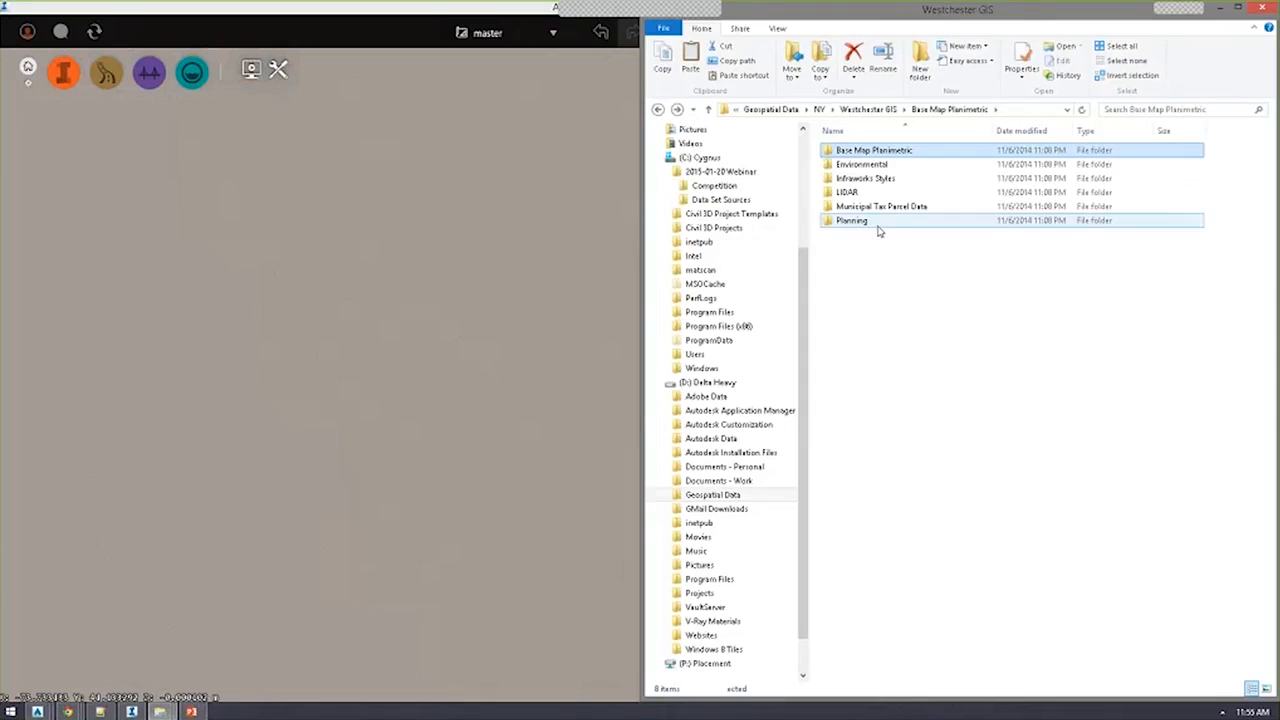
pyautogui.doubleClick(855, 221)
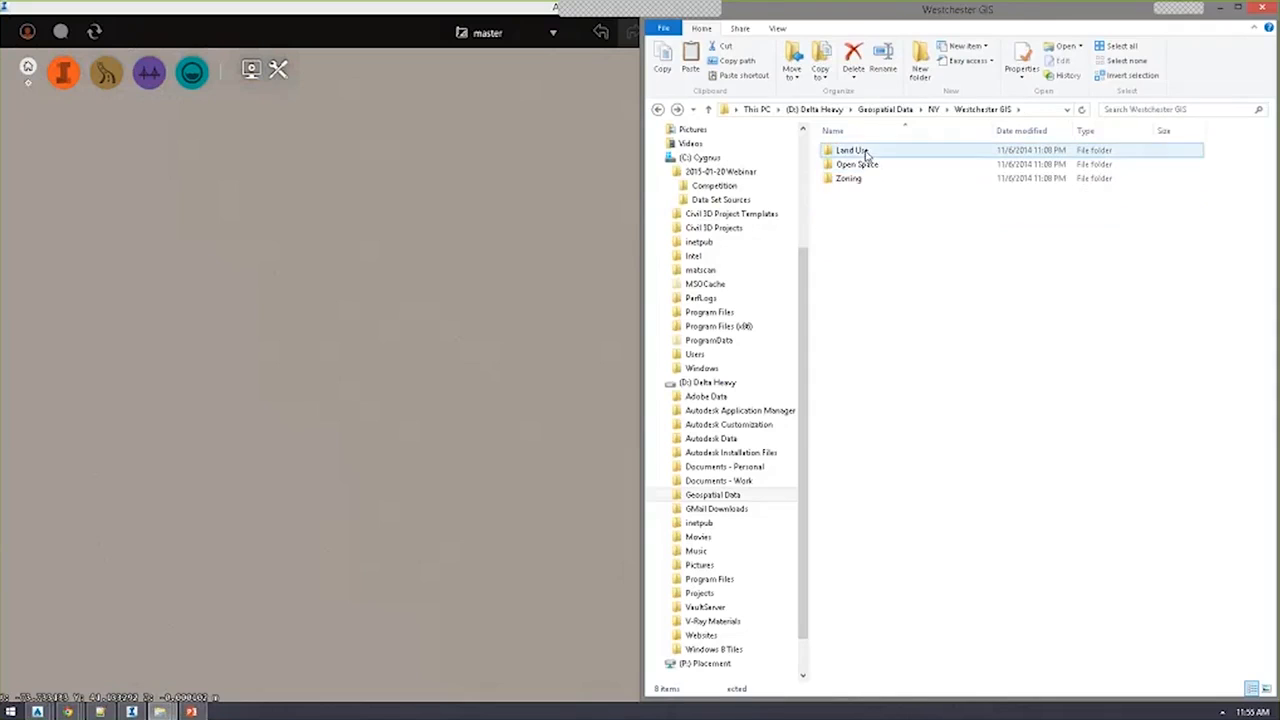
pyautogui.doubleClick(858, 152)
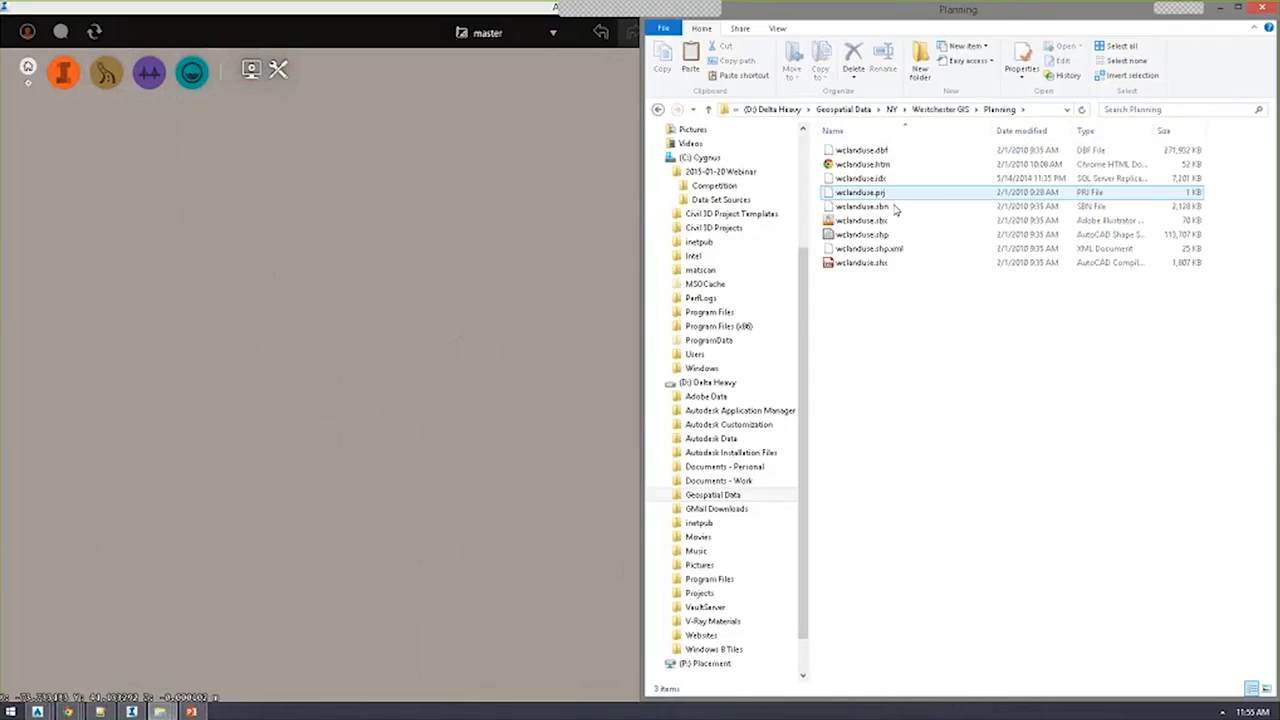
pyautogui.moveTo(862, 234); pyautogui.dragTo(377, 293)
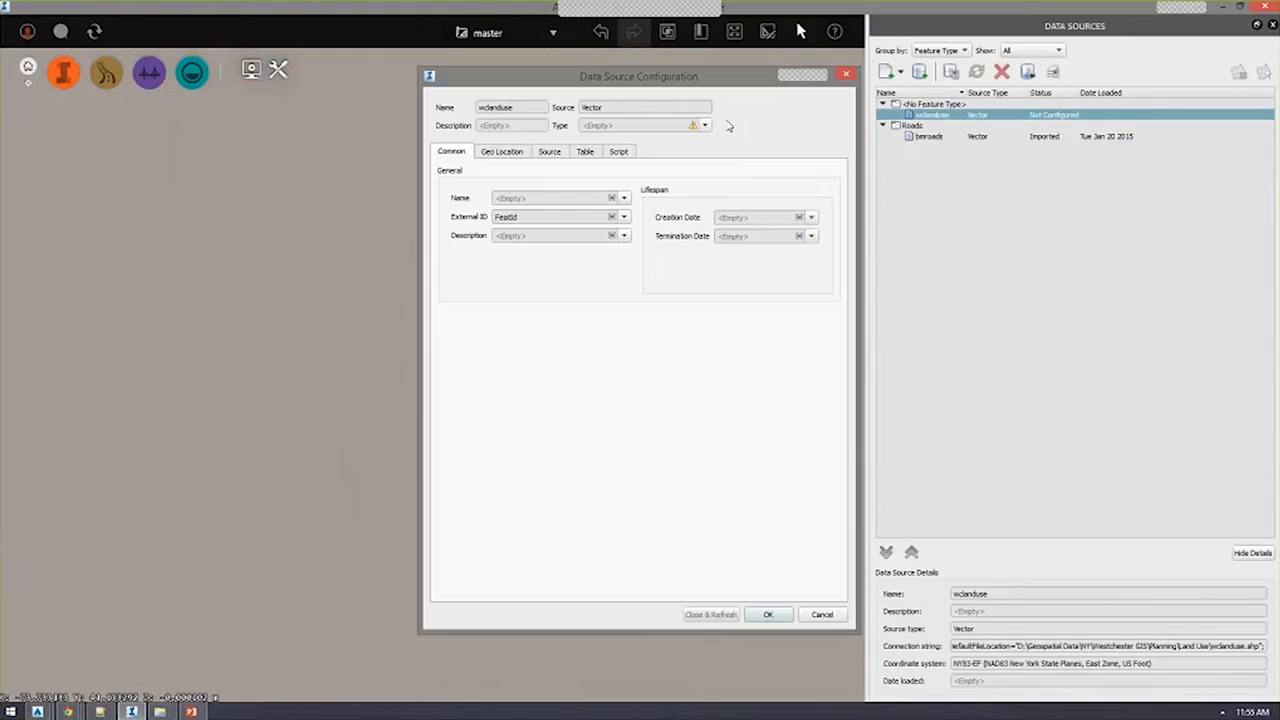
# Configure the wclanduse source as Coverage Areas and refresh it into the model.
pyautogui.click(710, 126)
pyautogui.click(610, 181)
pyautogui.press('Return')
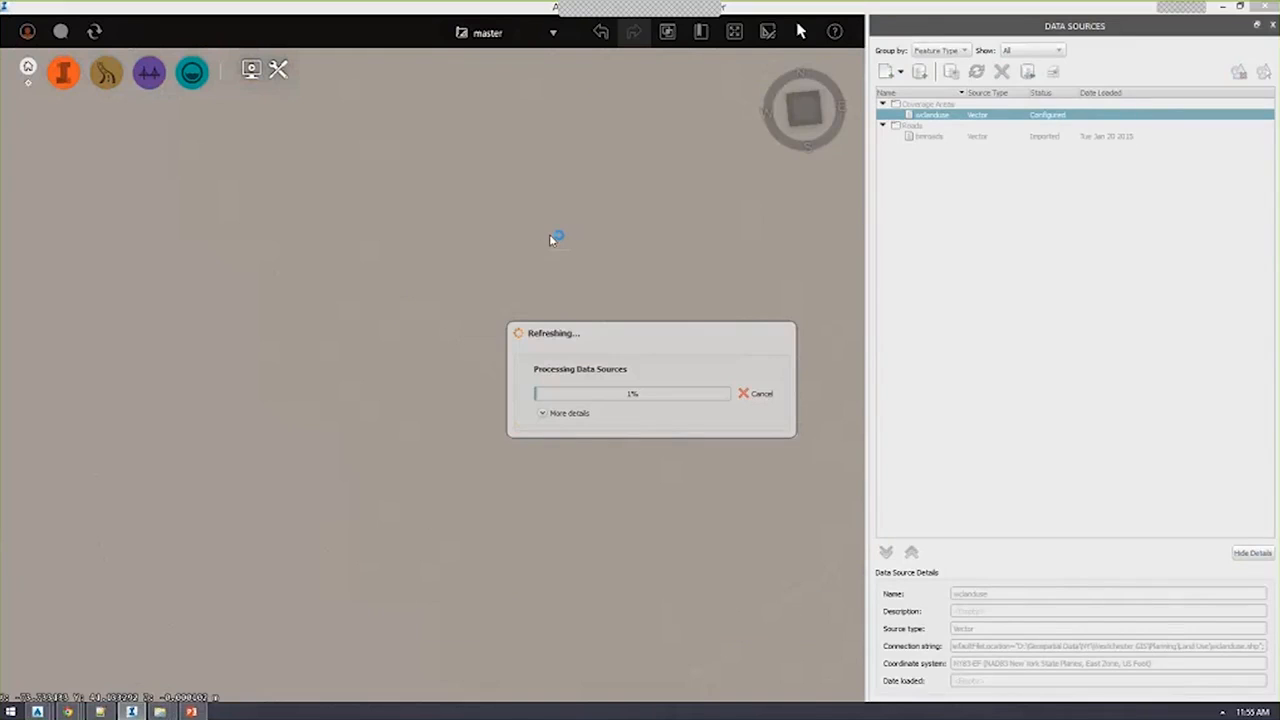